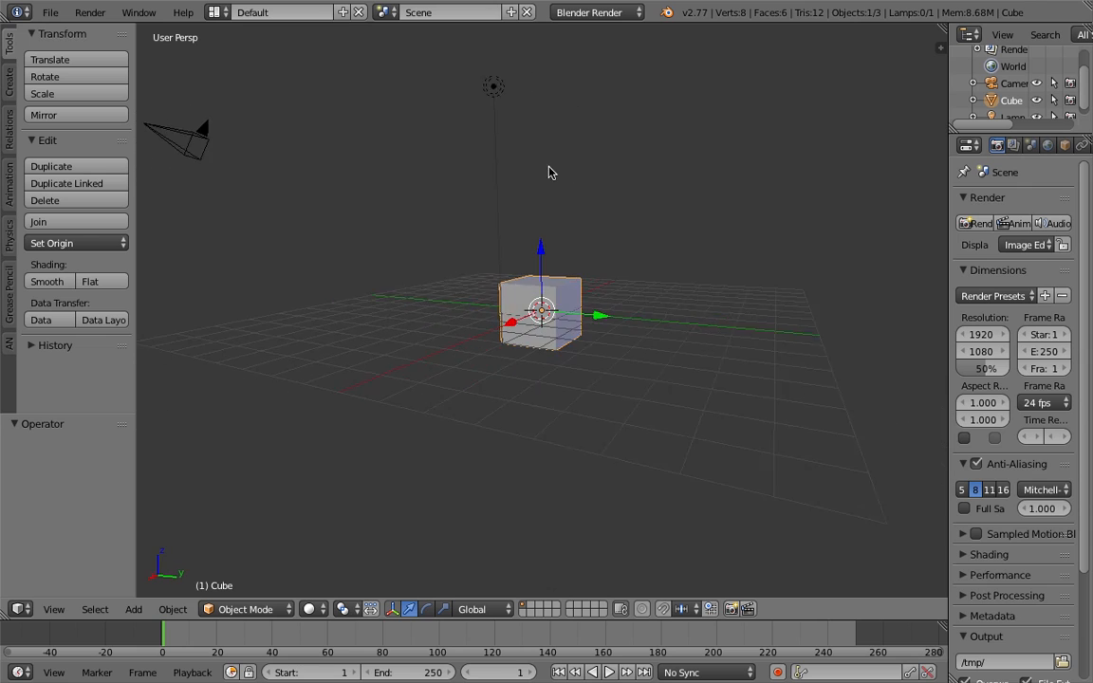
scroll(598, 201, "down", 4)
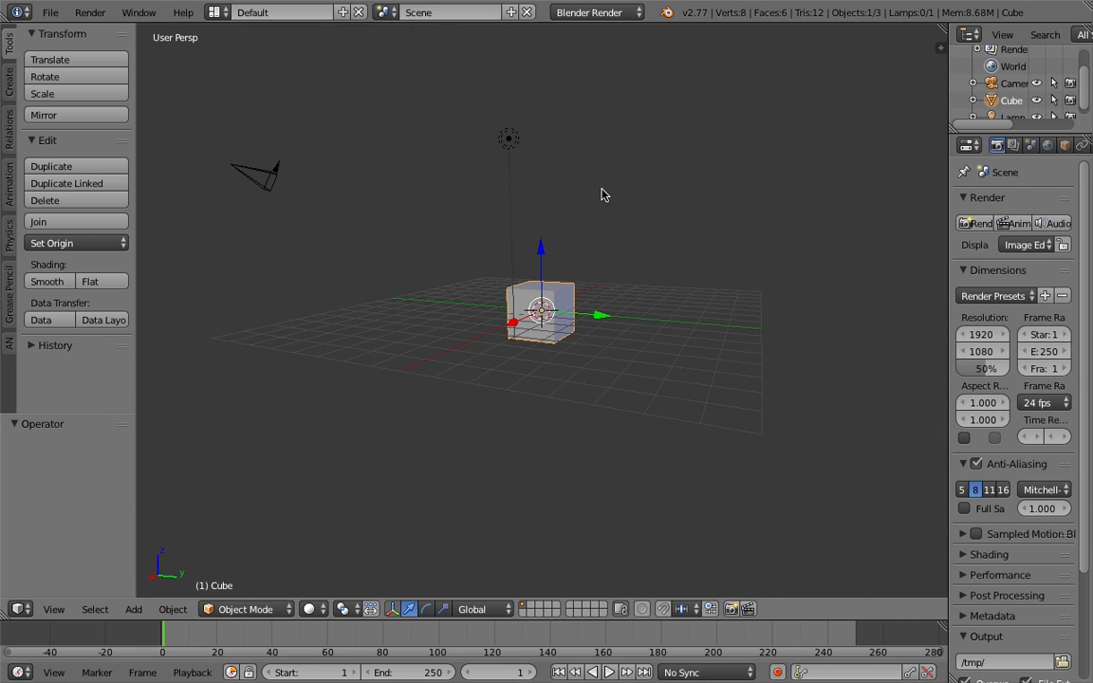
middle_click_drag(596, 270, 614, 281)
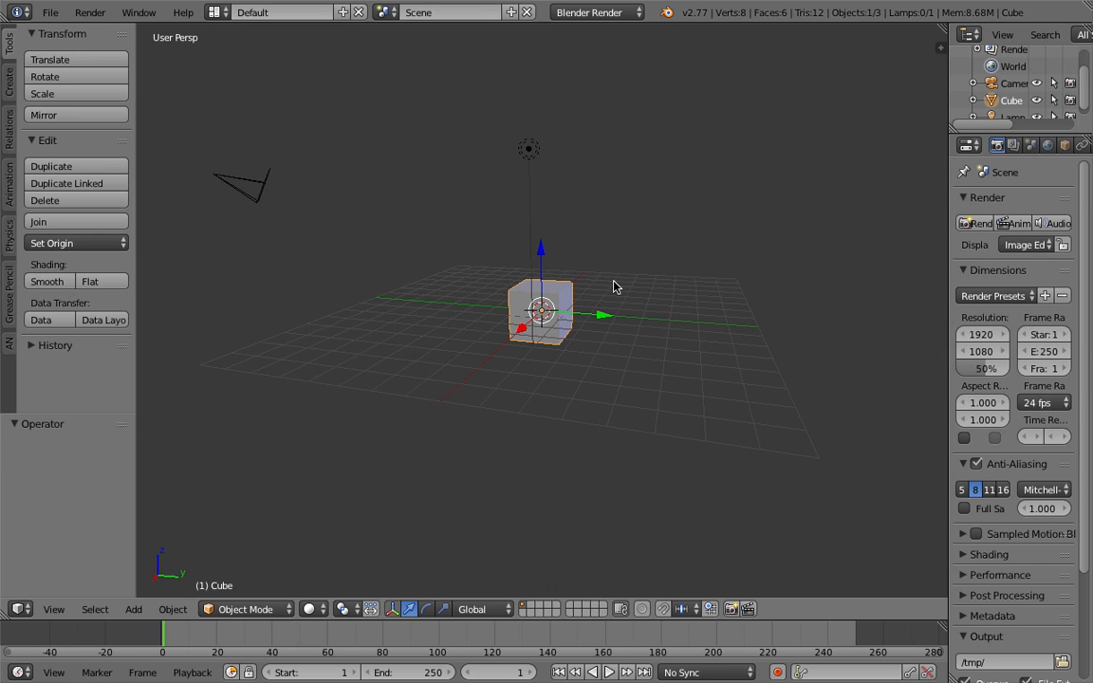
scroll(612, 287, "up", 1)
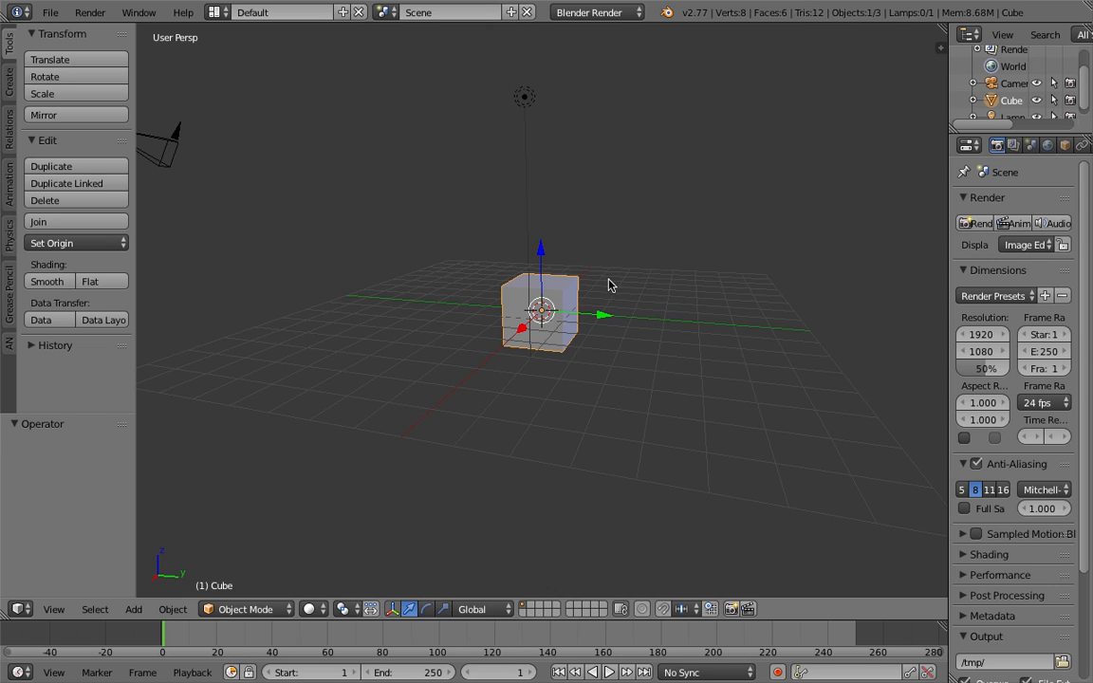
middle_click_drag(651, 244, 666, 242)
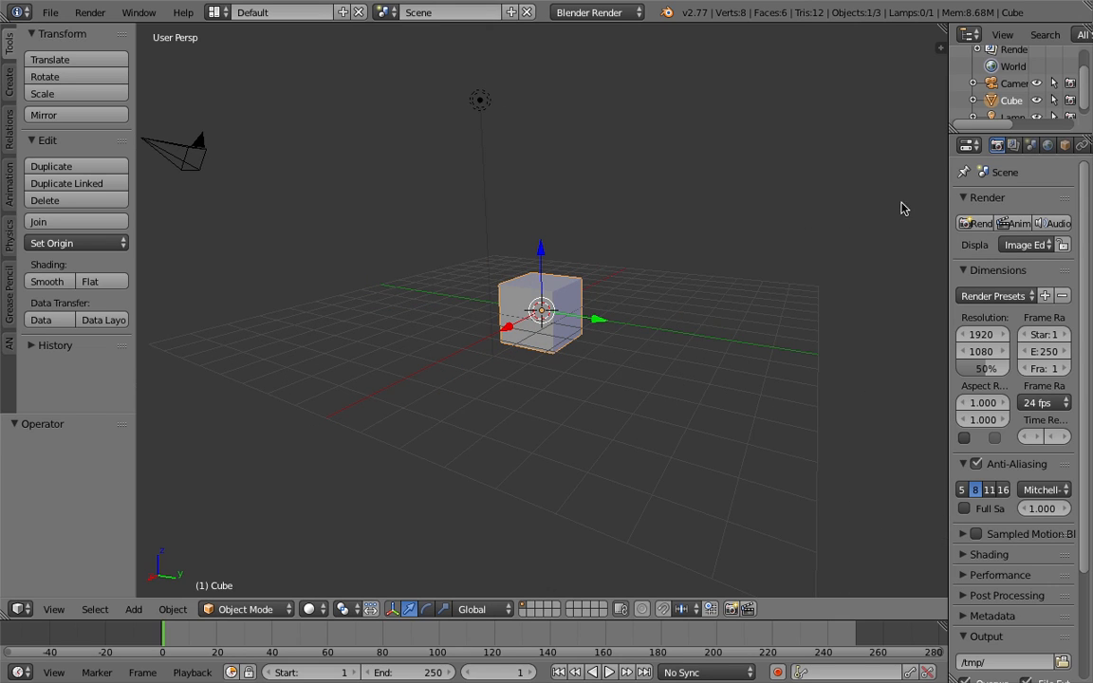
Widen the properties editor and bring up the list of modifiers available for the cube
left_click_drag(948, 183, 821, 180)
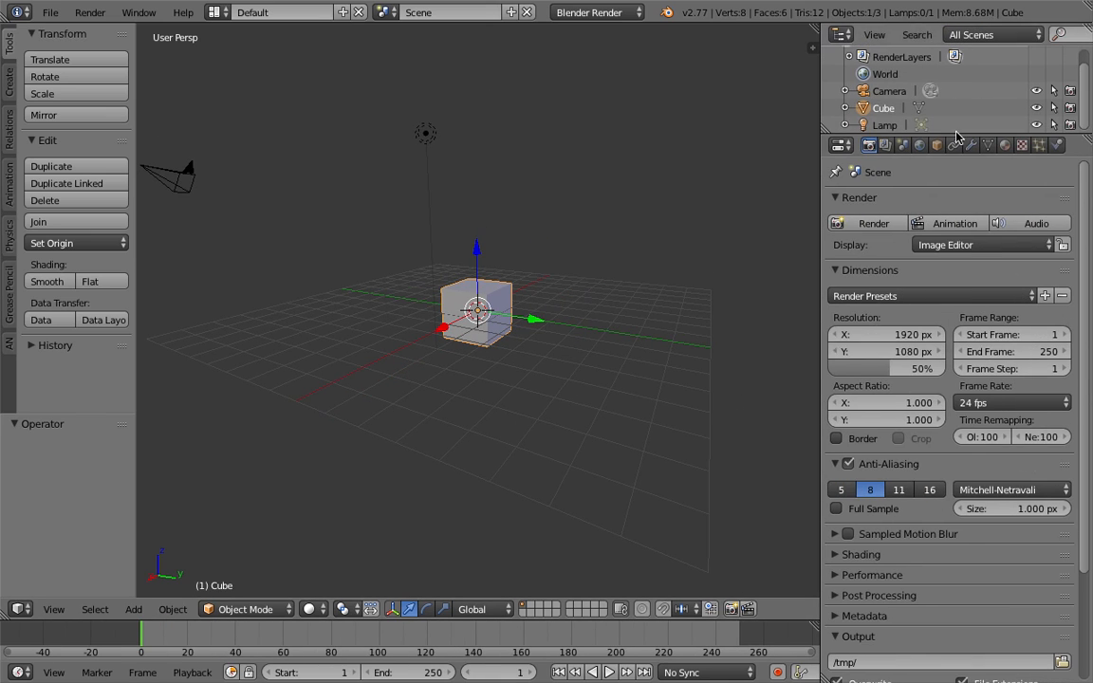
left_click(971, 145)
left_click(854, 203)
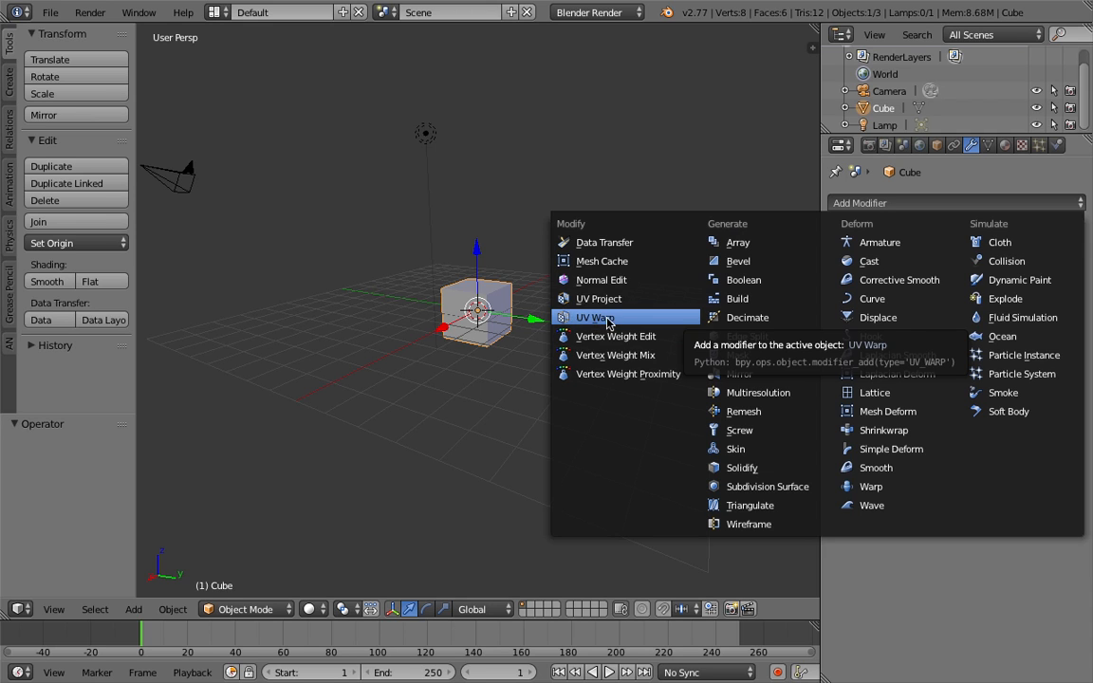
Delete the default cube and add a mesh grid in its place
middle_click_drag(514, 311, 511, 319)
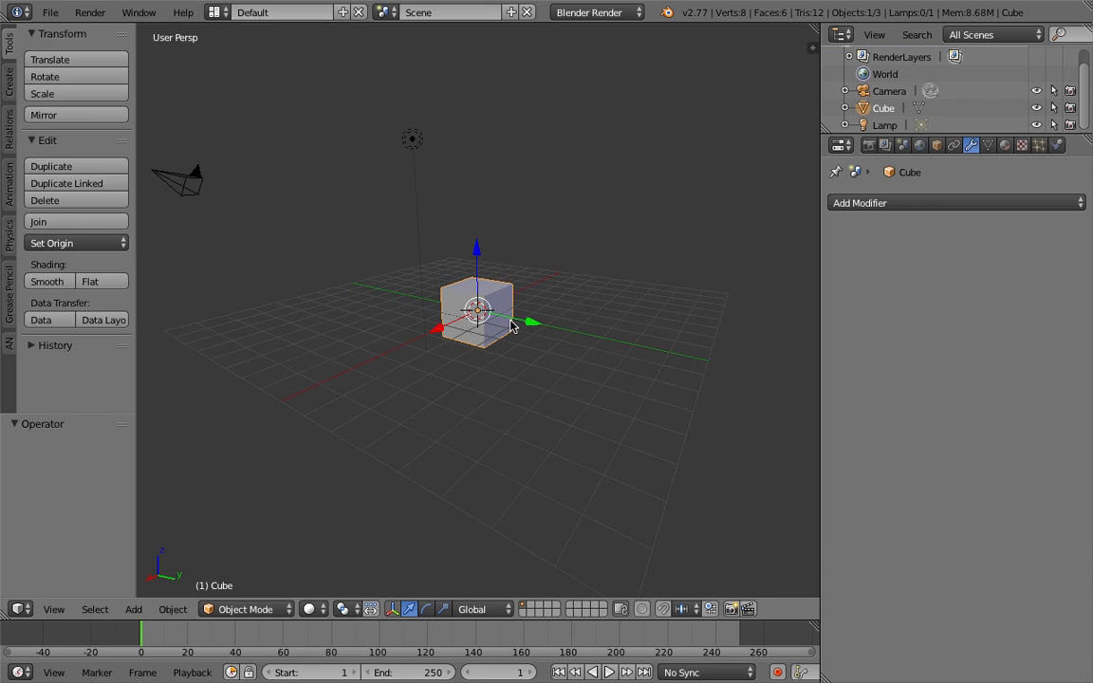
key("Delete")
key("shift+a")
mouse_move(510, 310)
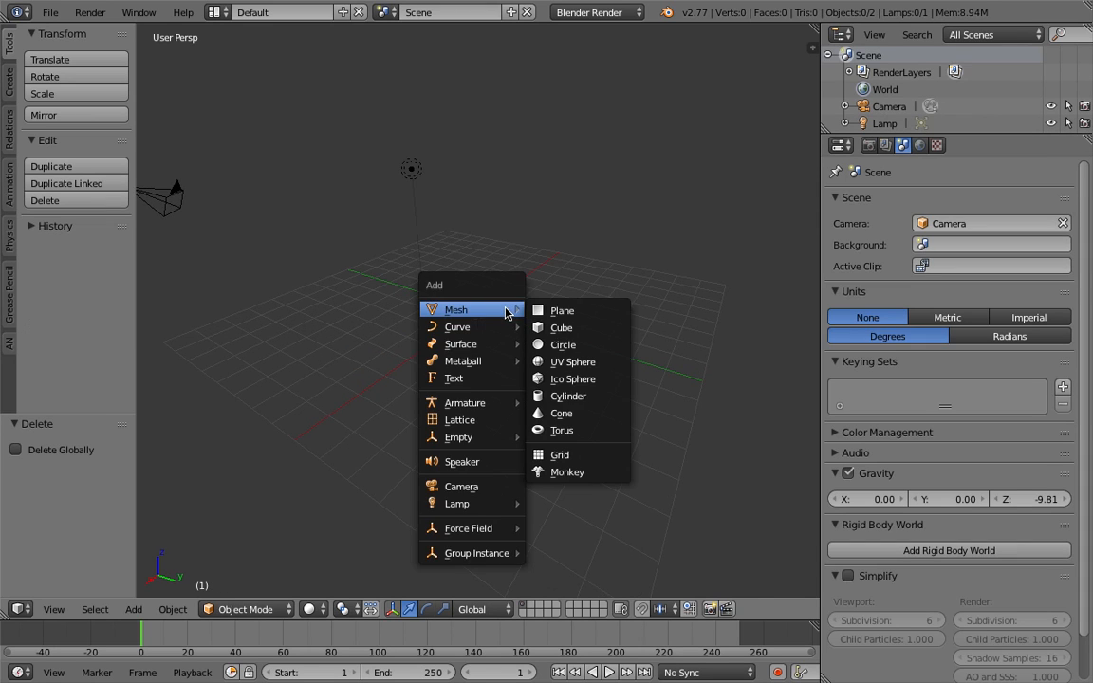
left_click(559, 456)
Examine the grid's mesh structure in Edit Mode, select a vertex on its near edge, and return to Object Mode
middle_click_drag(542, 384, 544, 420)
scroll(554, 397, "up", 4)
key("Tab")
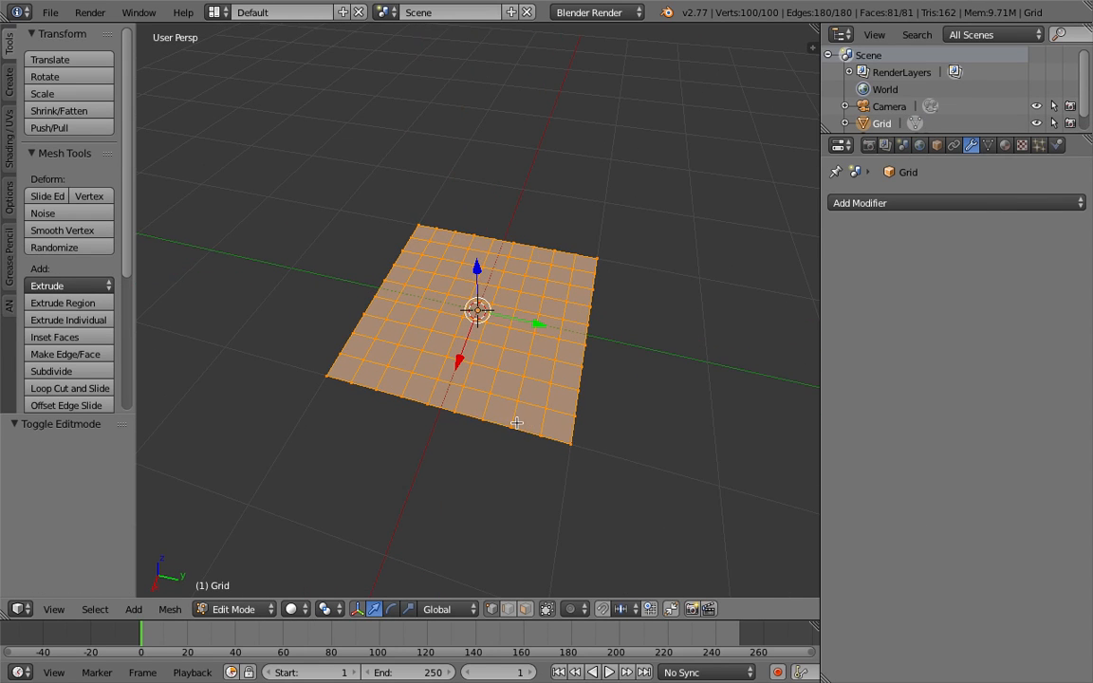
scroll(517, 424, "up", 1)
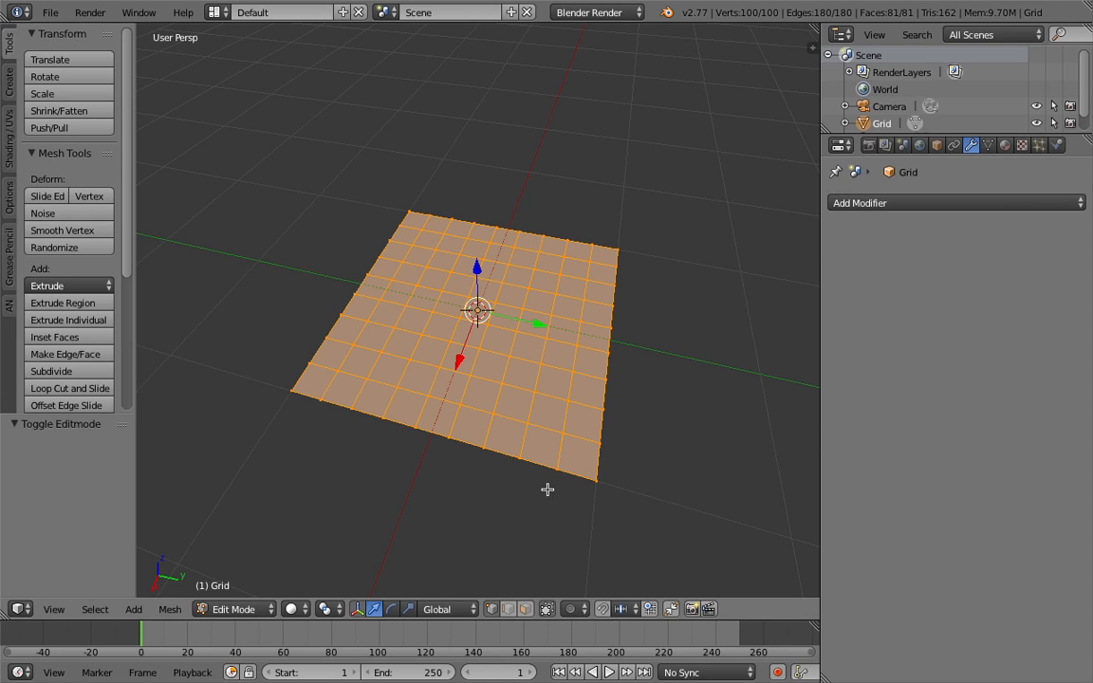
middle_click_drag(602, 430, 572, 452)
scroll(572, 452, "up", 1)
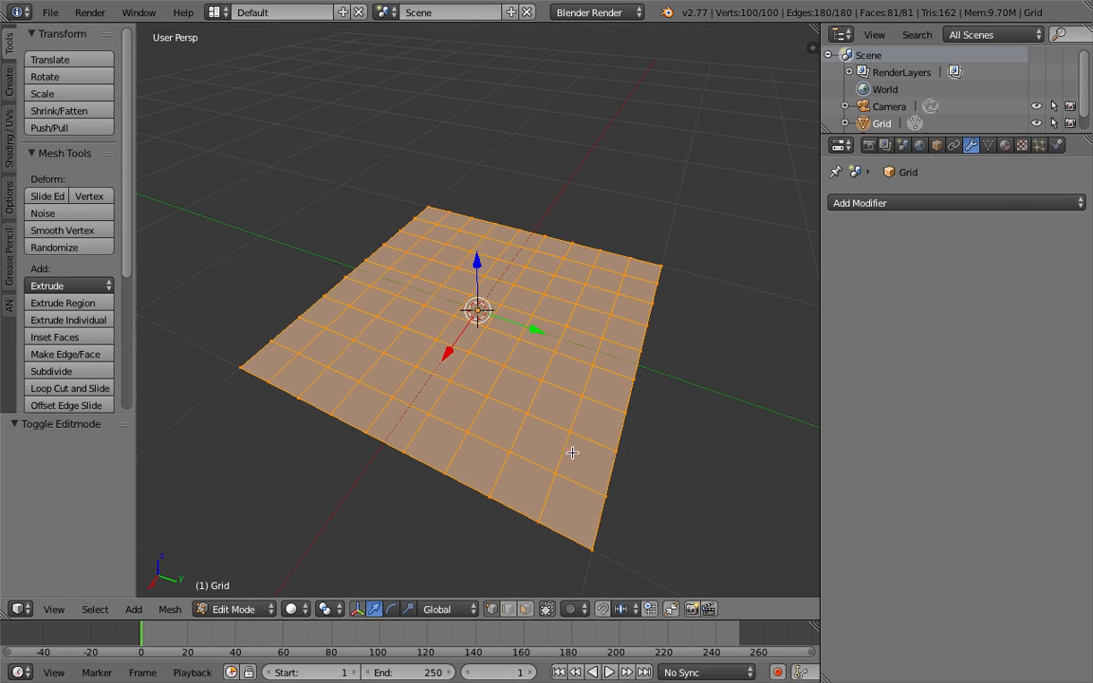
right_click(594, 552)
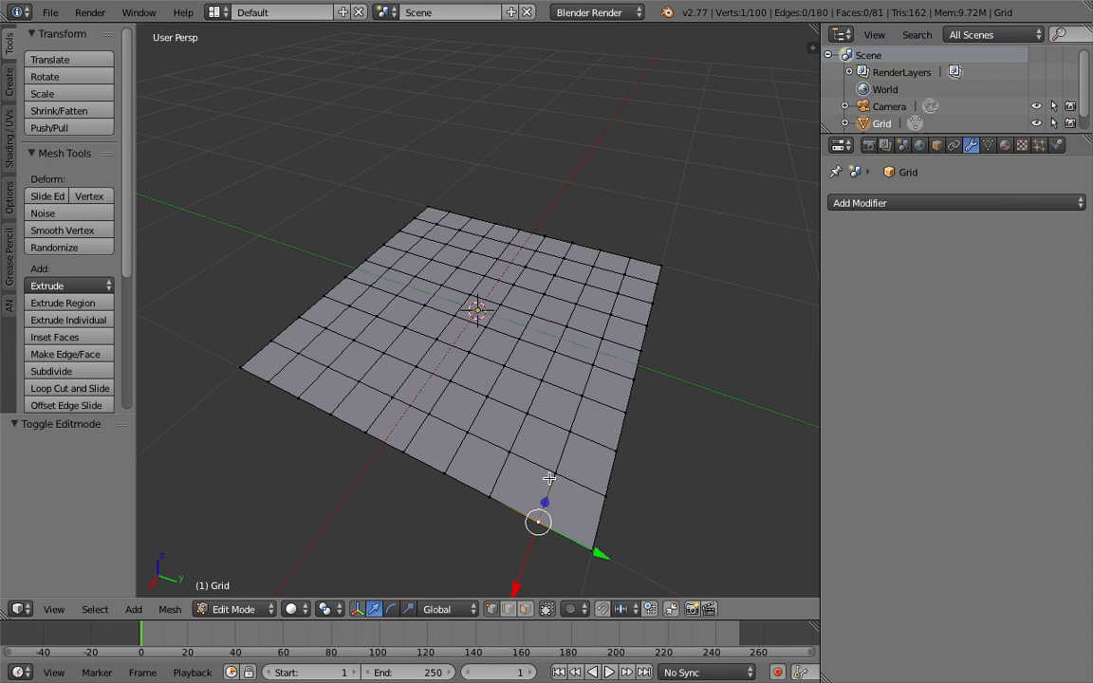
scroll(539, 517, "down", 2)
key("Tab")
Turn on the Wire and Draw All Edges display options for the grid
middle_click_drag(484, 297, 561, 287)
left_click(937, 144)
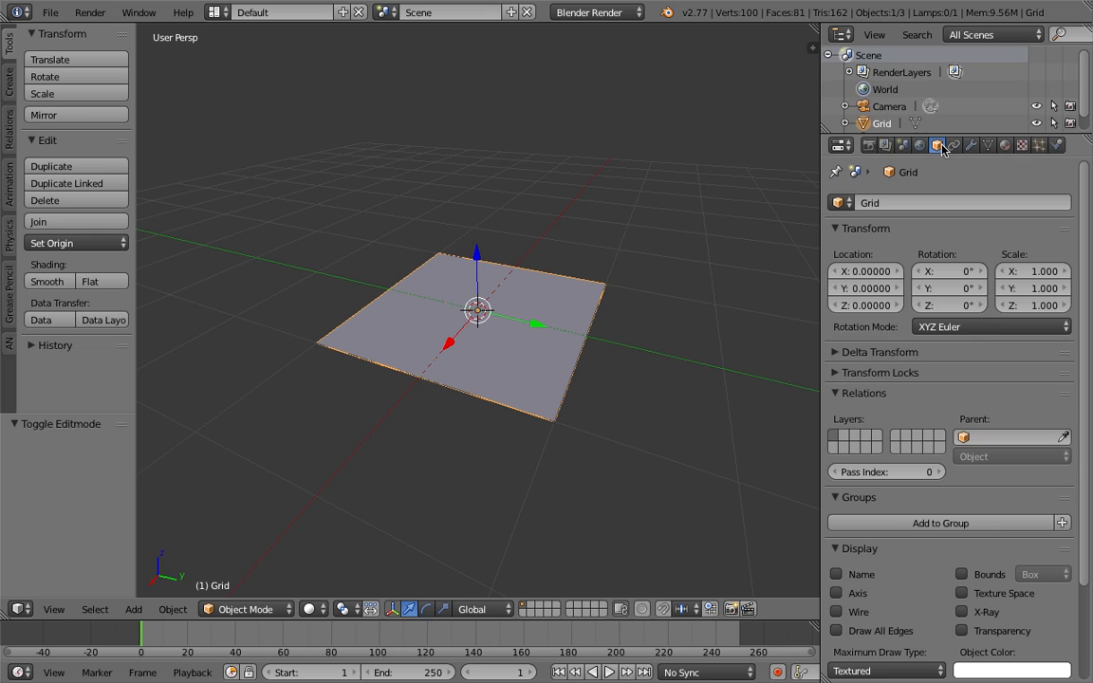
left_click(863, 614)
left_click(868, 633)
middle_click_drag(554, 349, 615, 384)
middle_click_drag(625, 313, 573, 300)
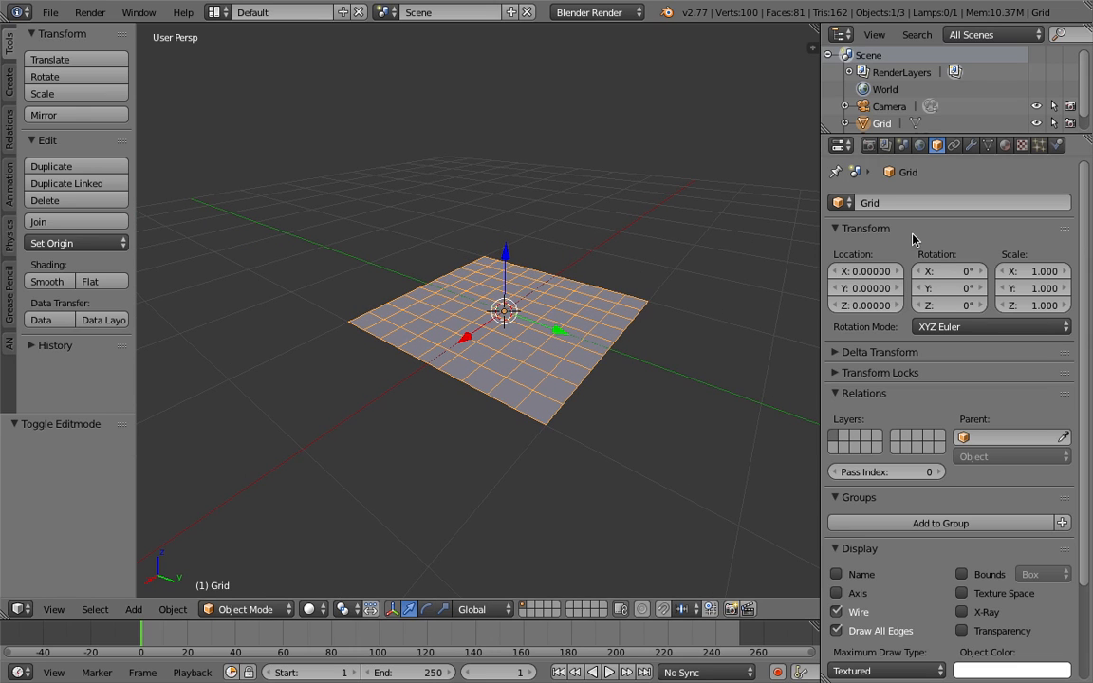
Add a Displace modifier to the grid and check the offset from several angles
left_click(971, 144)
left_click(977, 202)
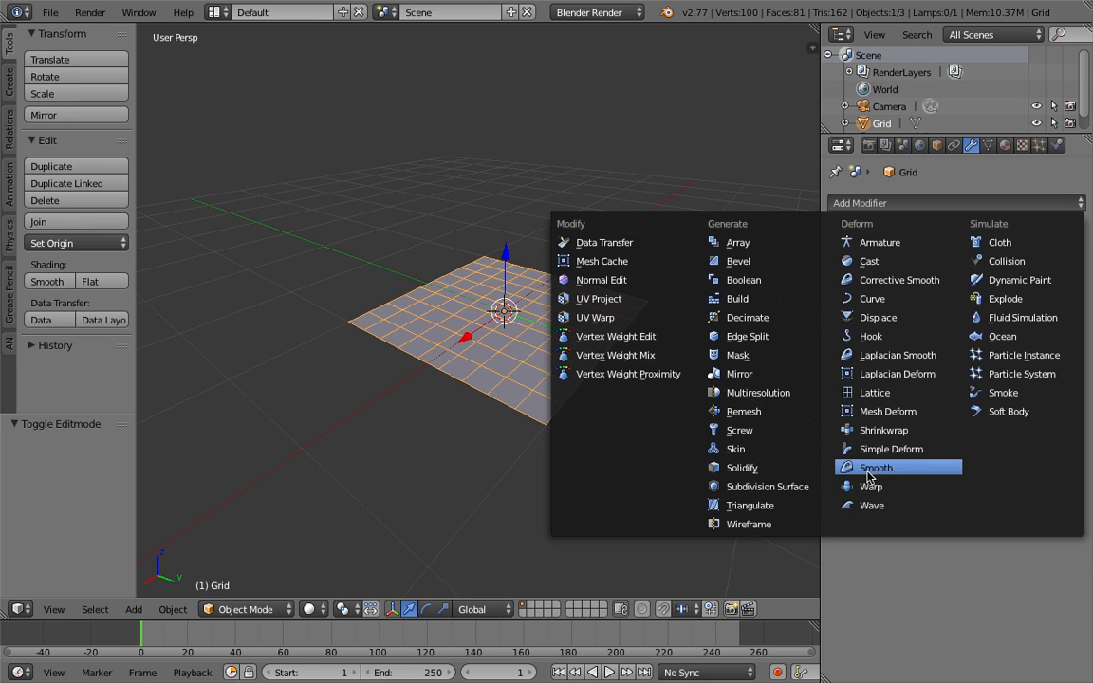
left_click(899, 324)
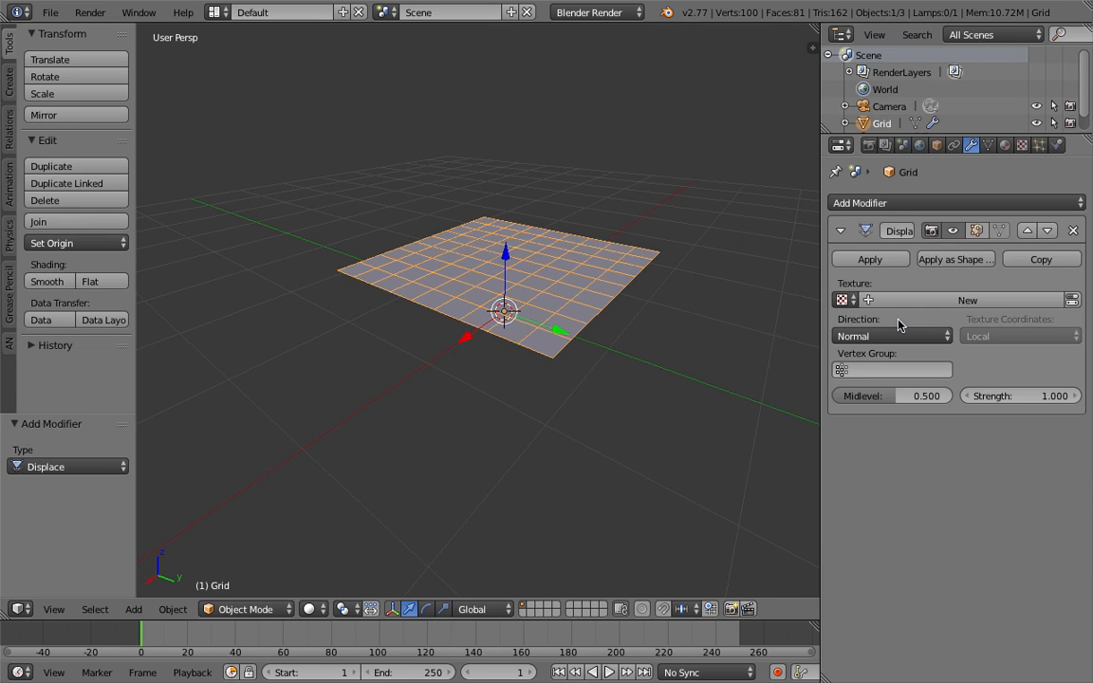
middle_click_drag(685, 278, 603, 337)
middle_click_drag(597, 268, 556, 303)
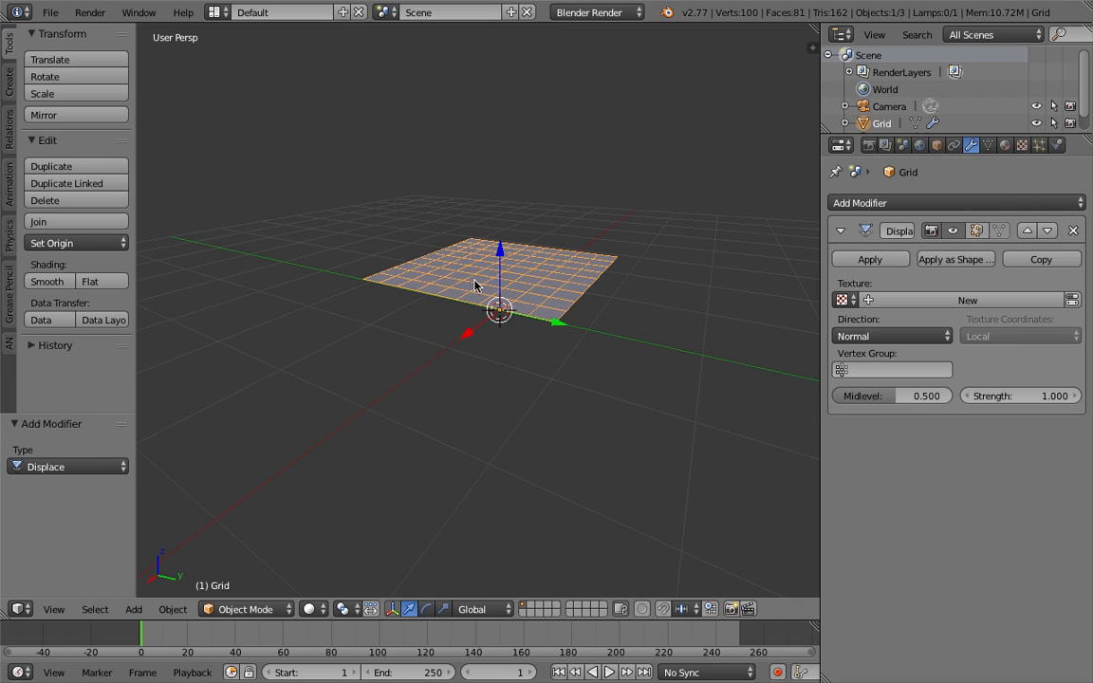
middle_click_drag(473, 285, 473, 279)
middle_click_drag(539, 284, 570, 298)
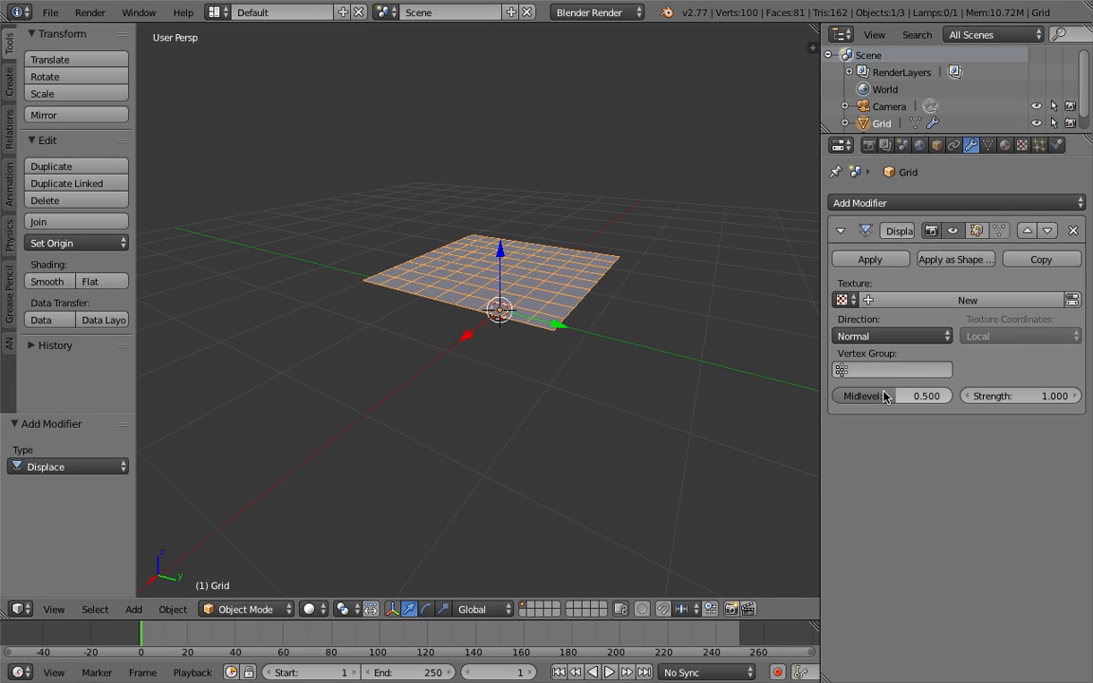
Try a slight change of the Displace modifier's midlevel and set it back to 0.5
middle_click_drag(602, 361, 649, 329)
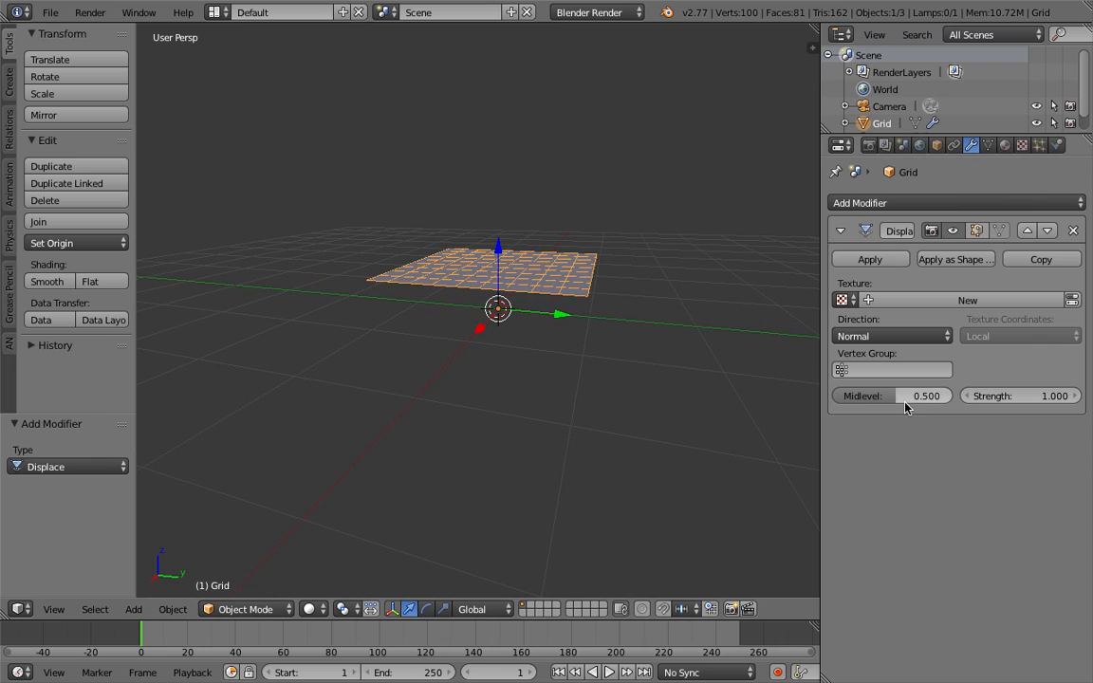
mouse_move(894, 396)
left_mouse_down()
mouse_move(949, 397)
mouse_move(839, 397)
mouse_move(895, 397)
left_mouse_up()
left_click(895, 396)
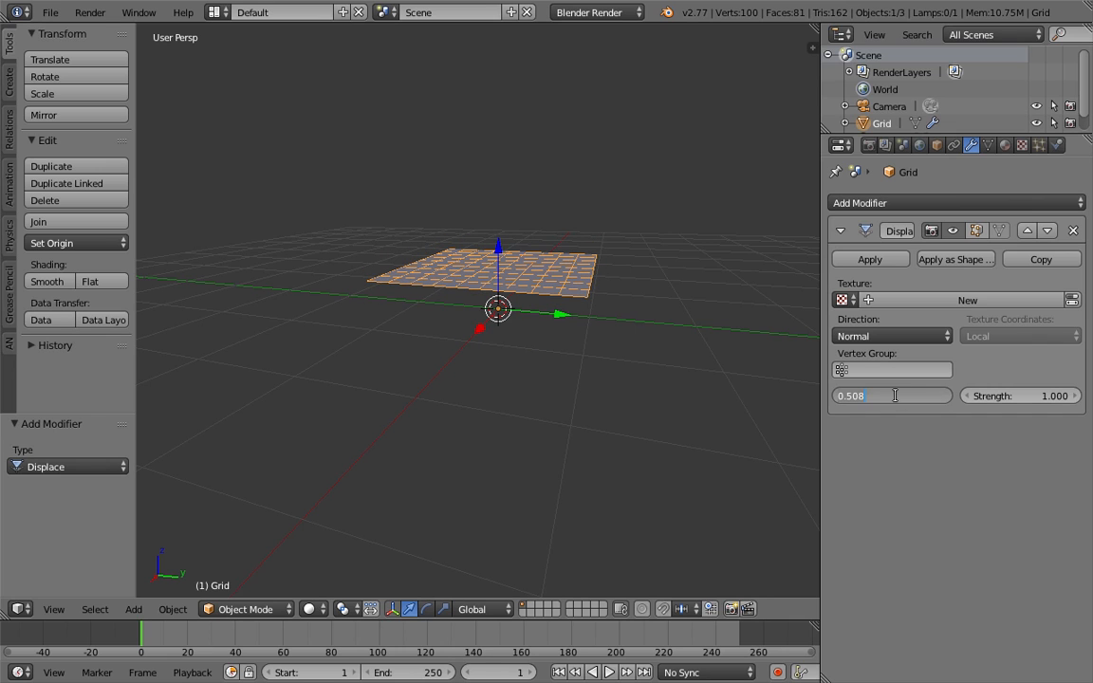
type("0.5")
key("Return")
Test the Displace modifier with a strength of 0 and set the strength back to 1
middle_click_drag(566, 325, 579, 358)
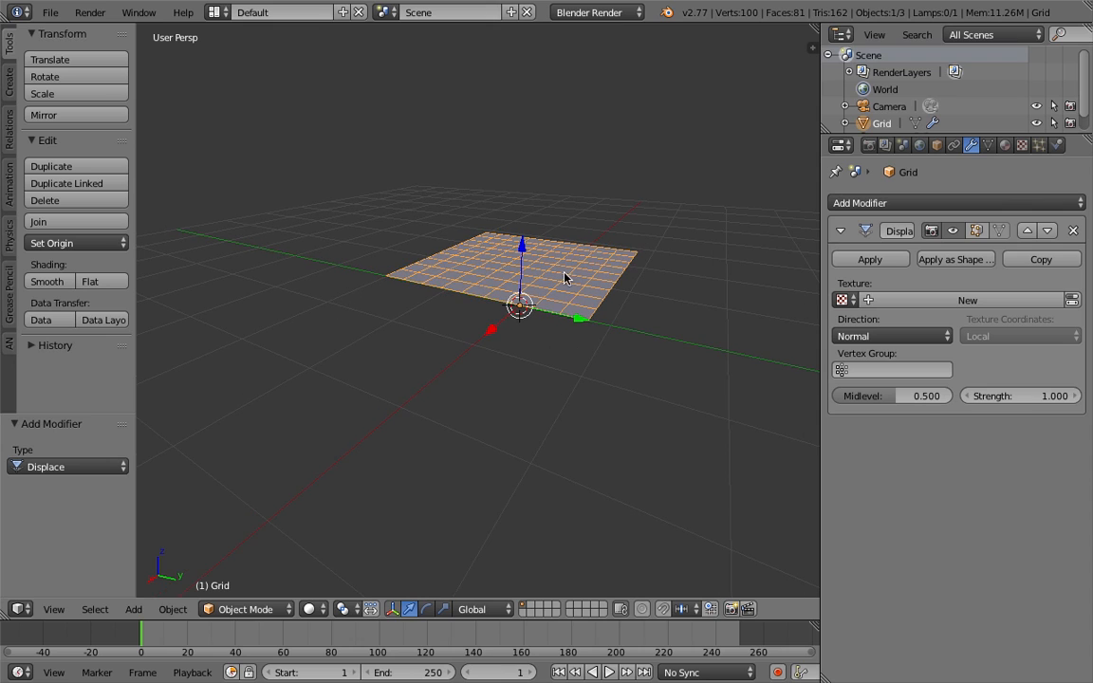
left_click_drag(1041, 397, 959, 397)
left_click(1041, 399)
type("0")
key("Return")
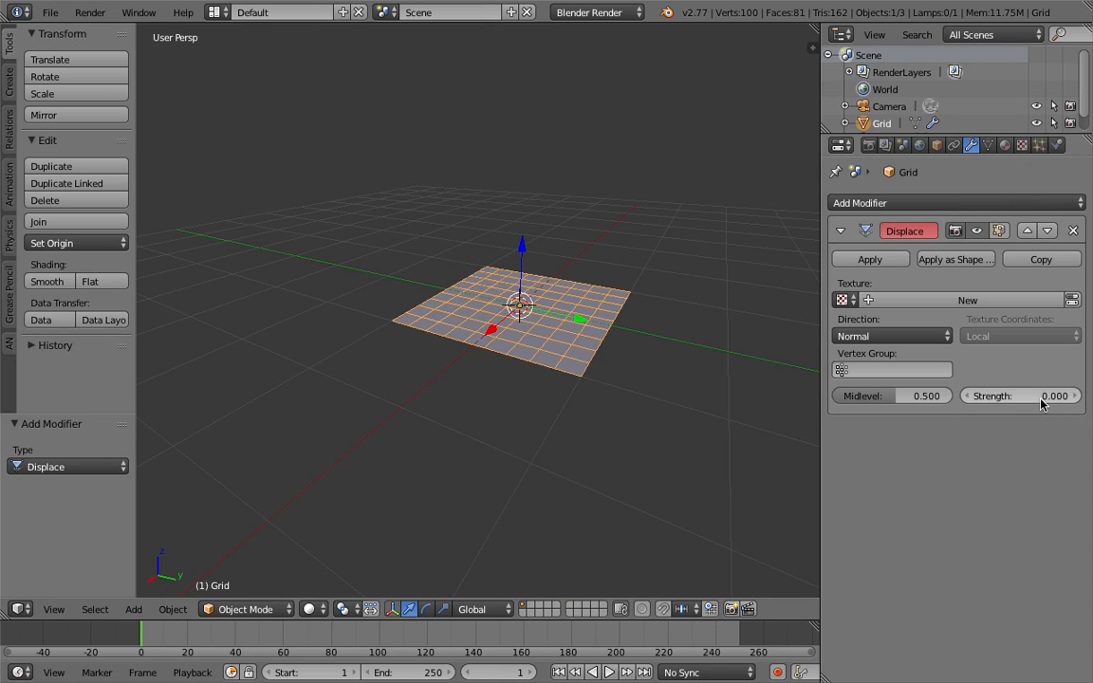
middle_click_drag(671, 348, 668, 318)
middle_click_drag(557, 332, 562, 352)
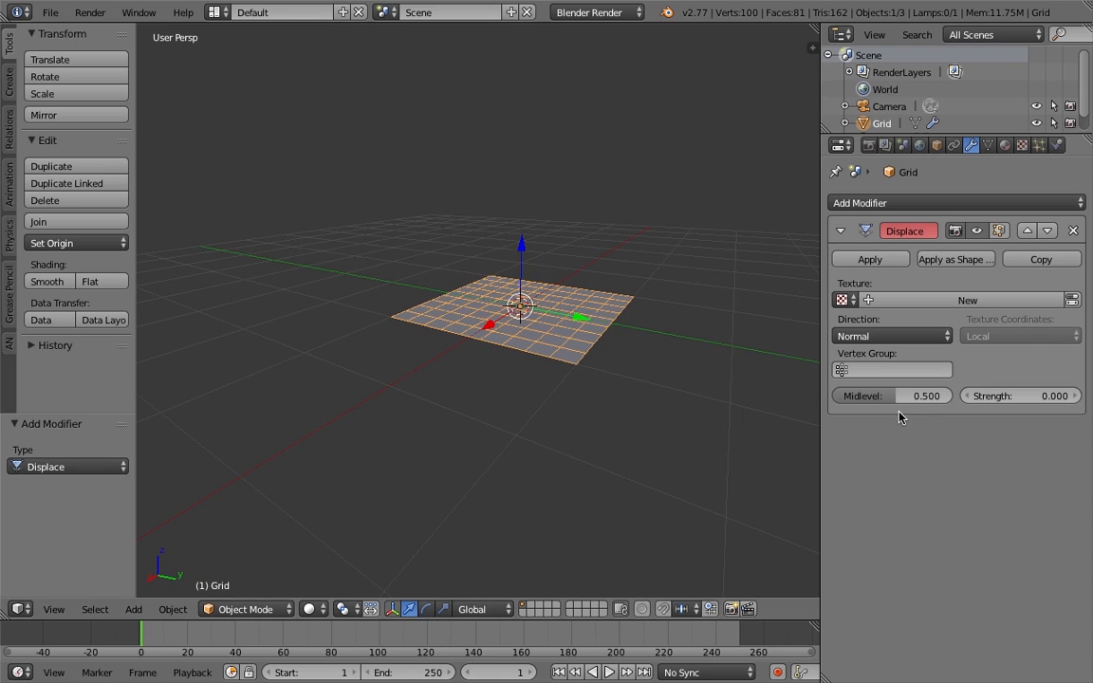
left_click(1001, 397)
type("1")
key("Return")
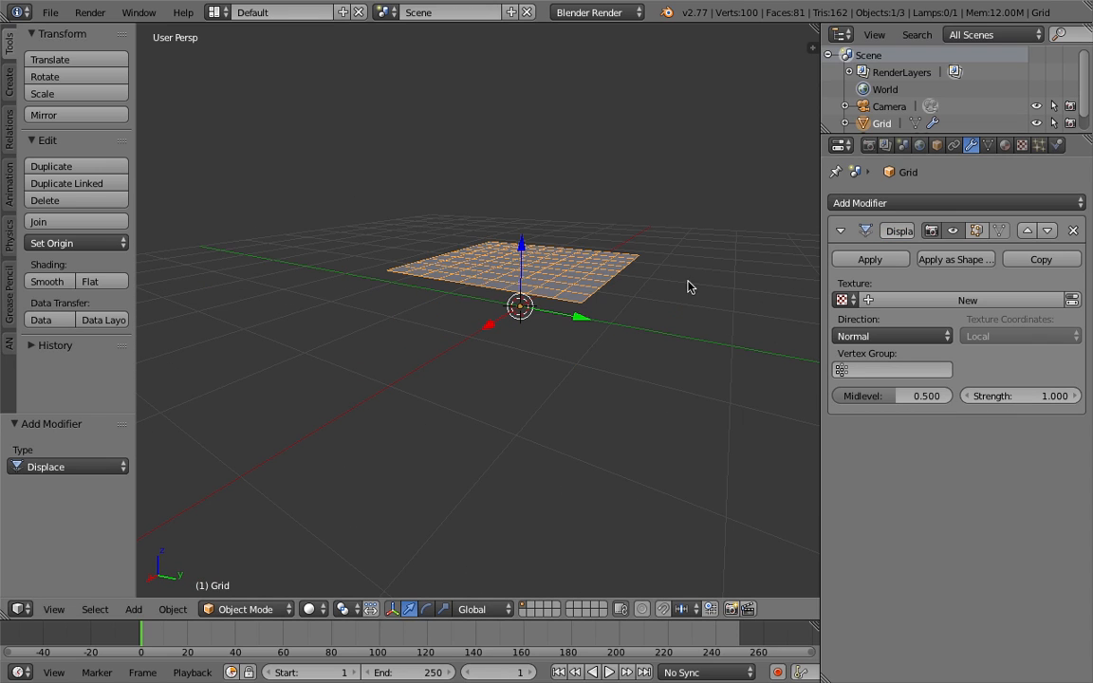
Switch to the Compositing screen layout, frame the grid in its 3D view, and narrow the properties editor slightly
middle_click_drag(691, 286, 669, 288)
middle_click_drag(479, 302, 459, 283)
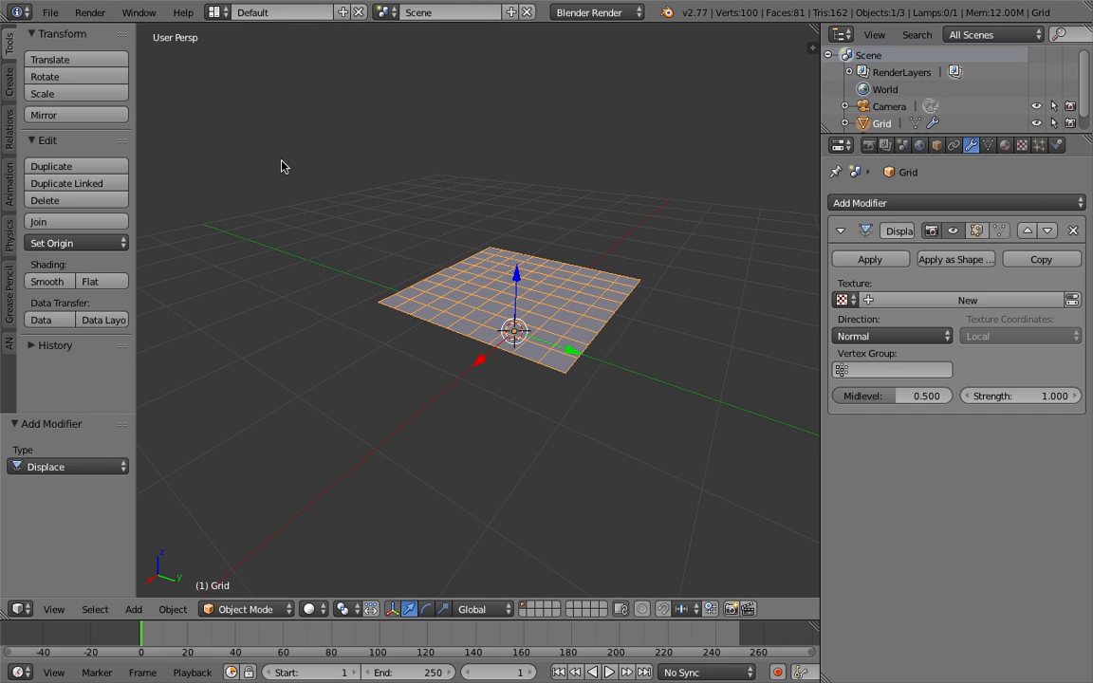
left_click(218, 12)
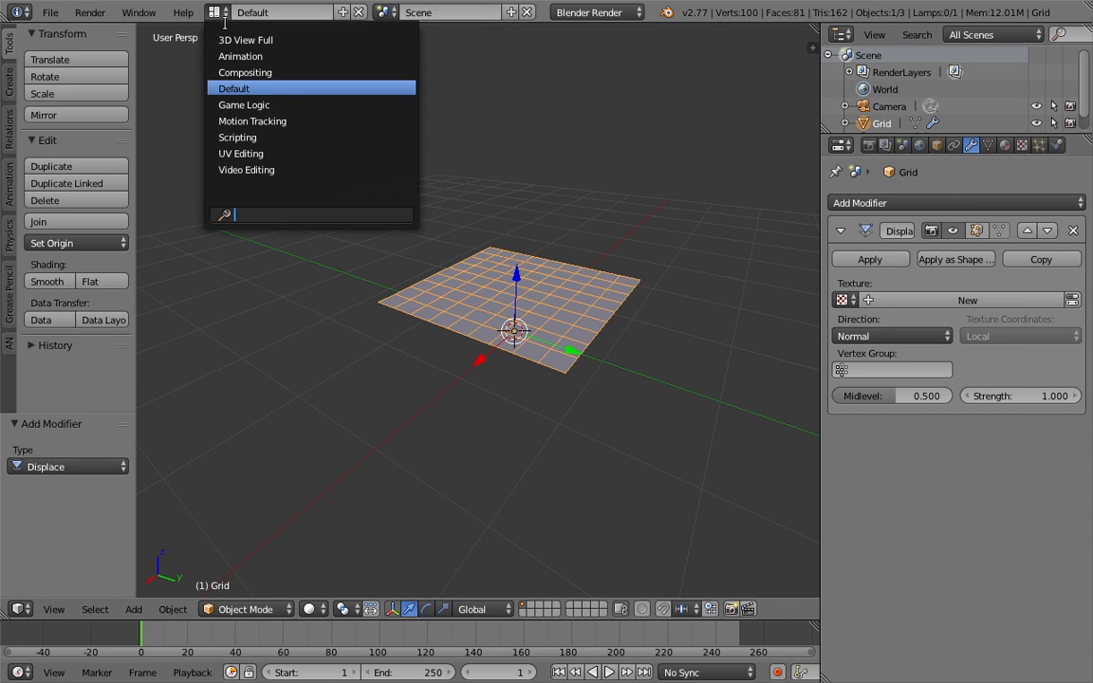
left_click(292, 72)
middle_click_drag(577, 471, 581, 600)
scroll(616, 518, "up", 6)
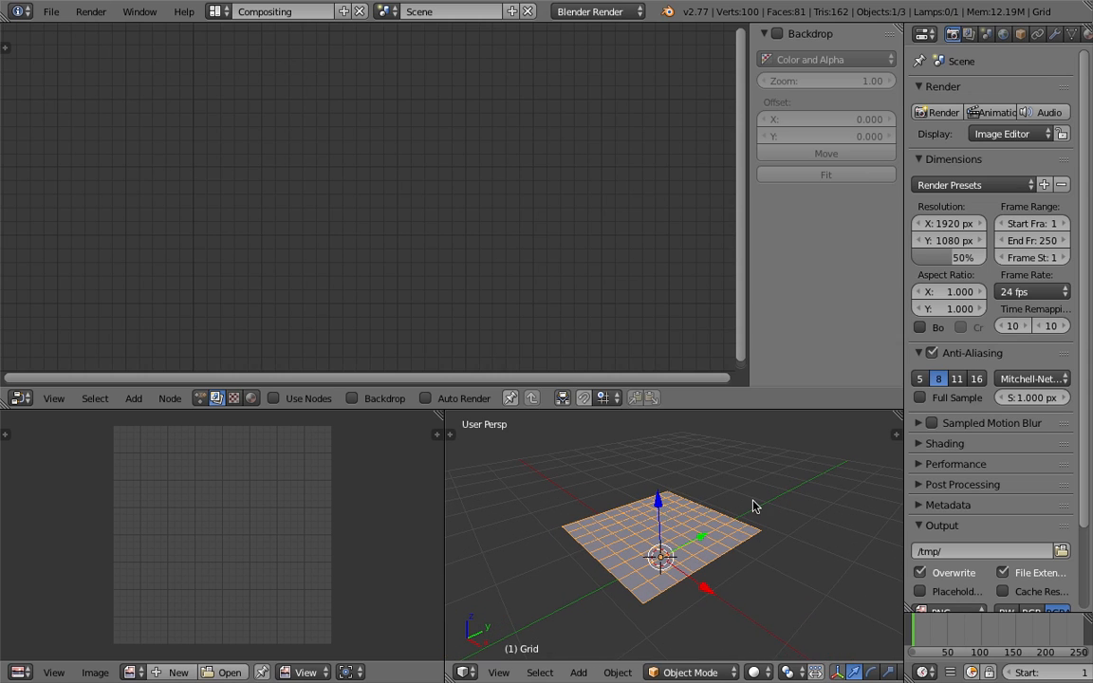
left_click_drag(904, 371, 936, 373)
middle_click_drag(786, 476, 814, 481)
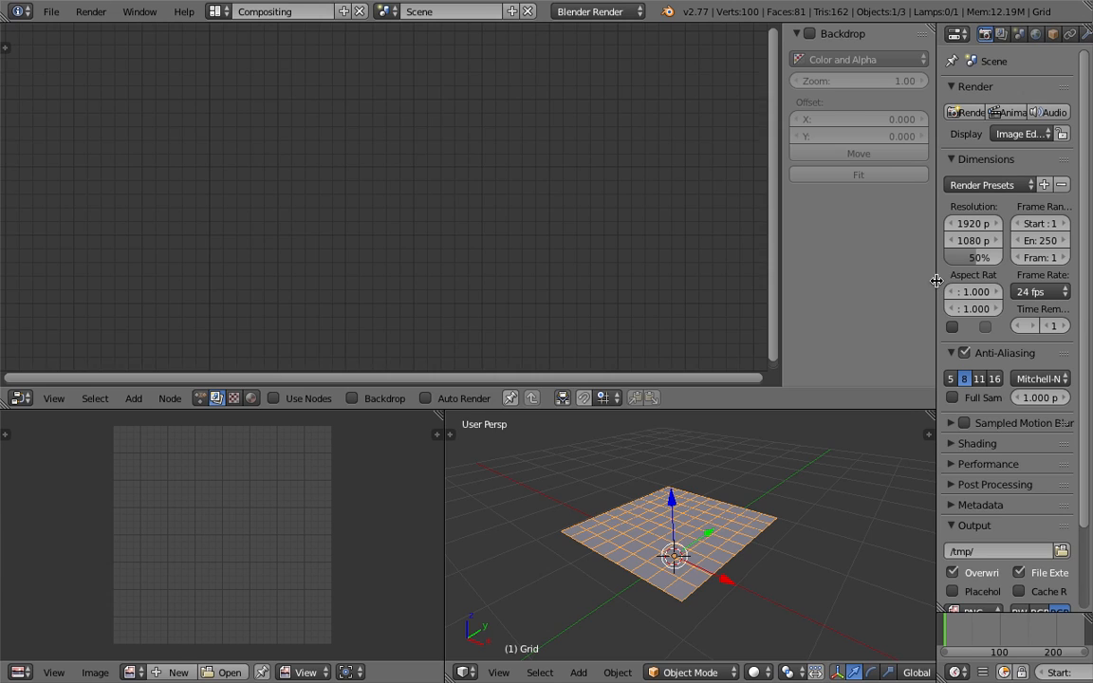
left_click_drag(941, 284, 931, 287)
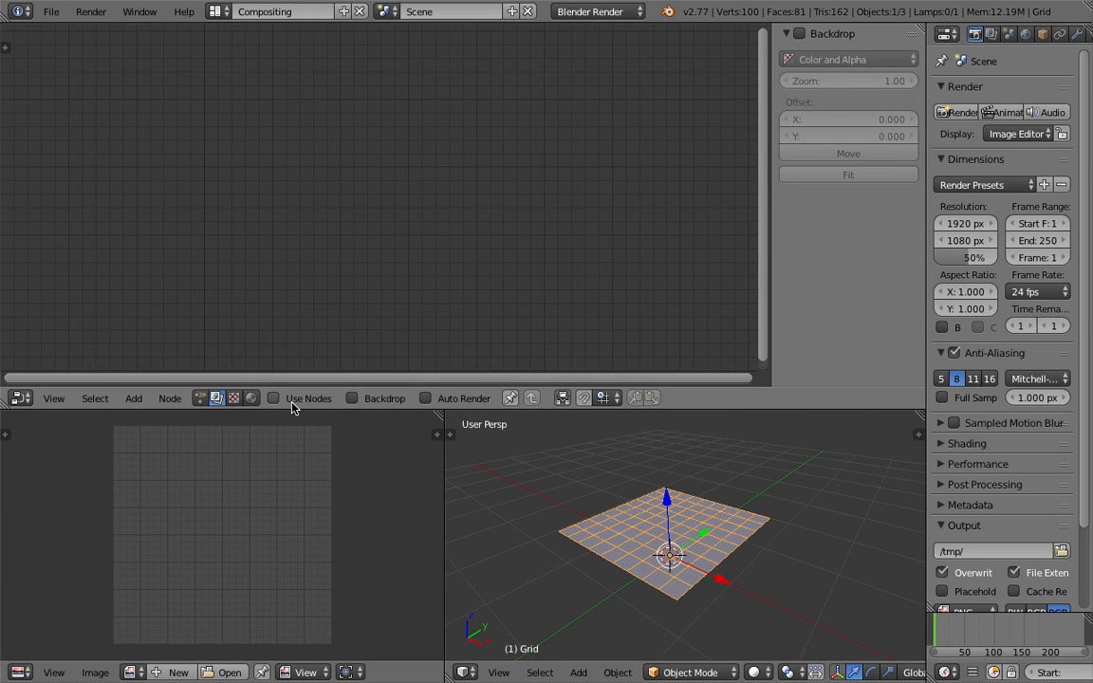
Create a new Animation Nodes tree and add an Object Mesh Data node in its upper-left area
left_click(200, 398)
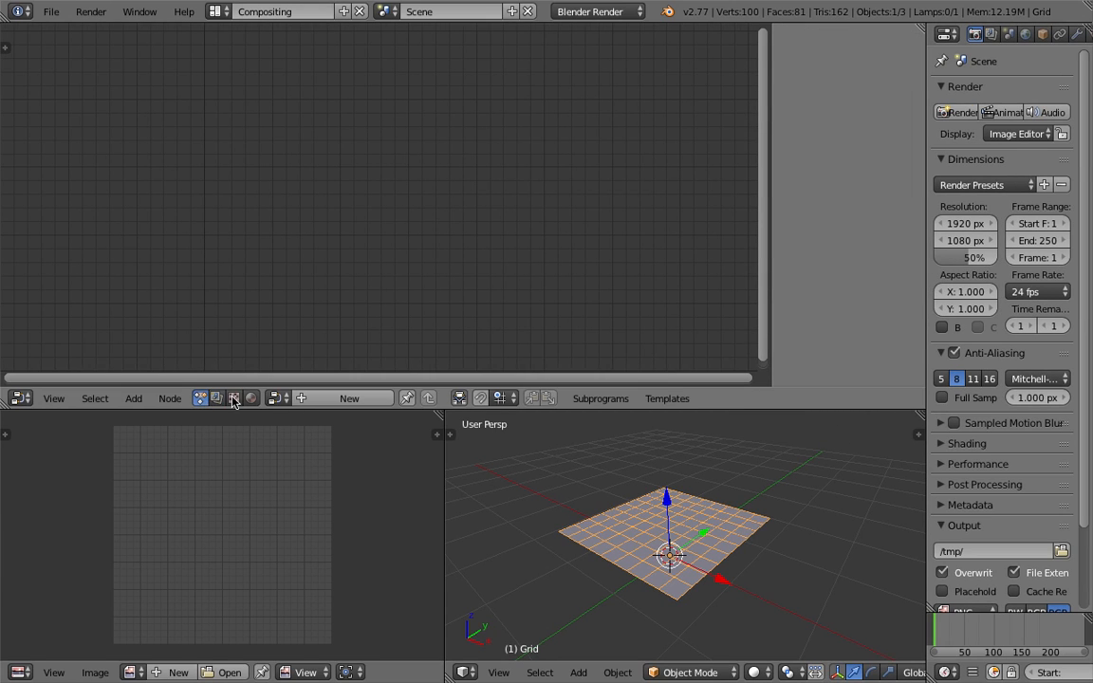
left_click(348, 398)
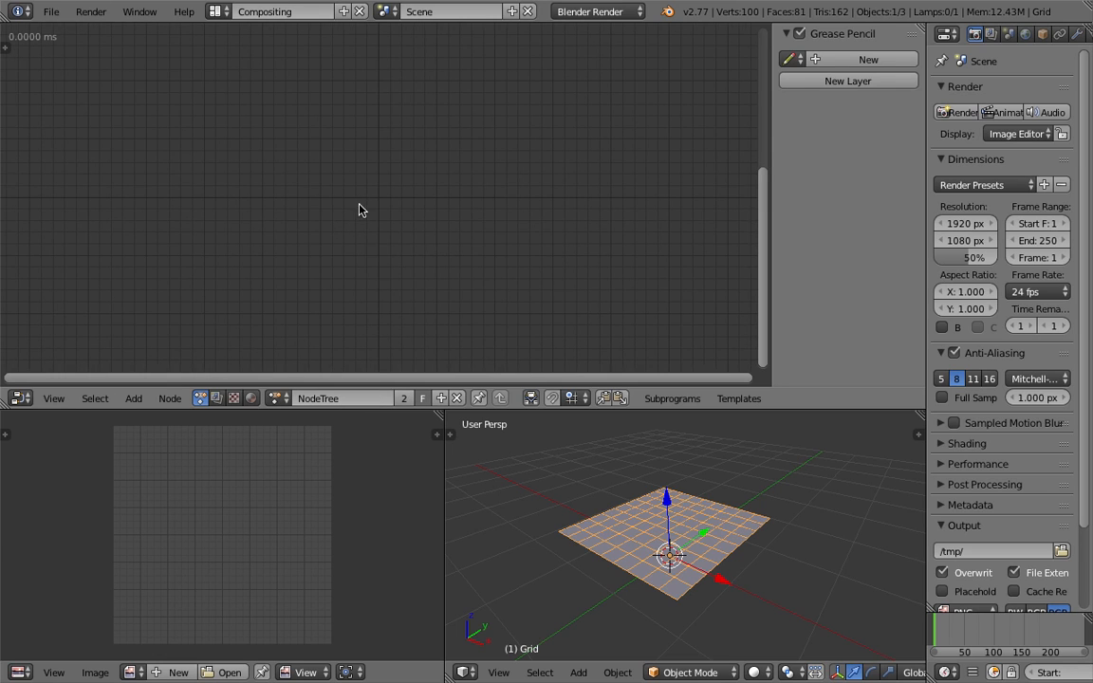
key("shift+a")
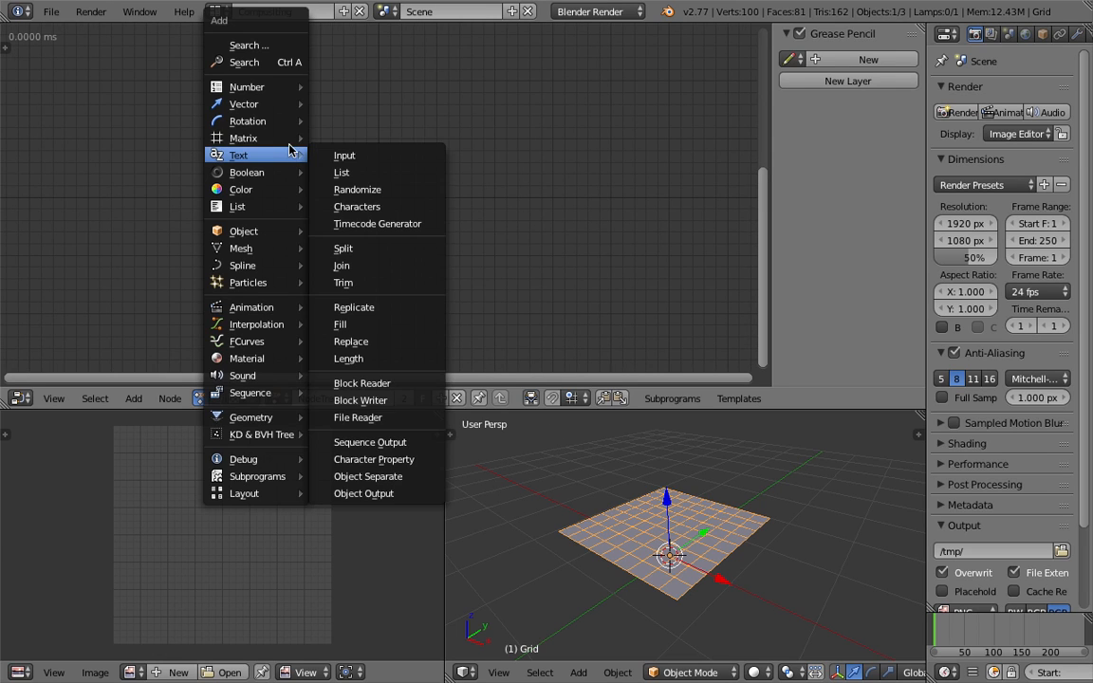
left_click(285, 64)
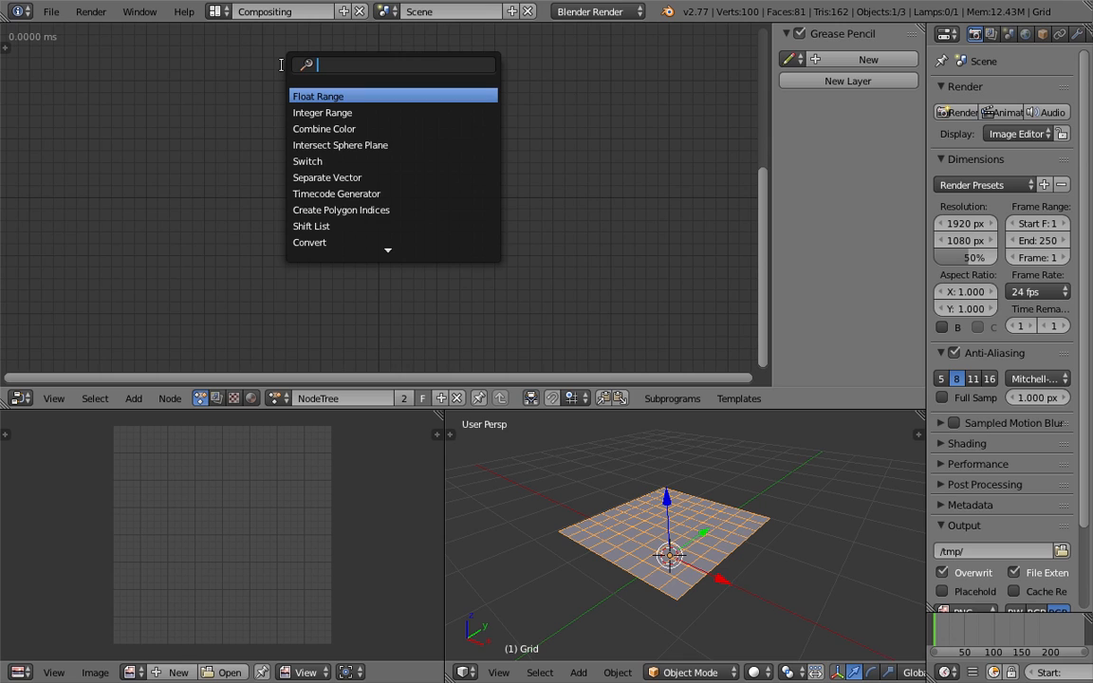
type("object me")
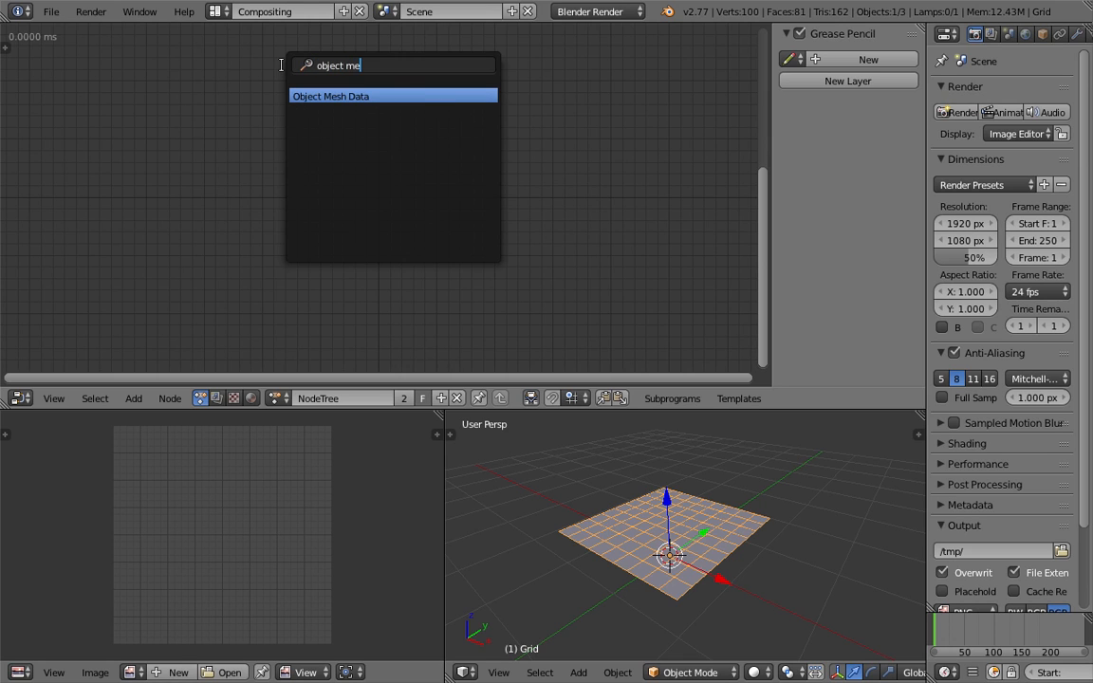
key("Return")
left_click(245, 36)
left_click_drag(288, 127, 246, 77)
scroll(318, 125, "up", 2)
middle_click_drag(334, 131, 321, 135)
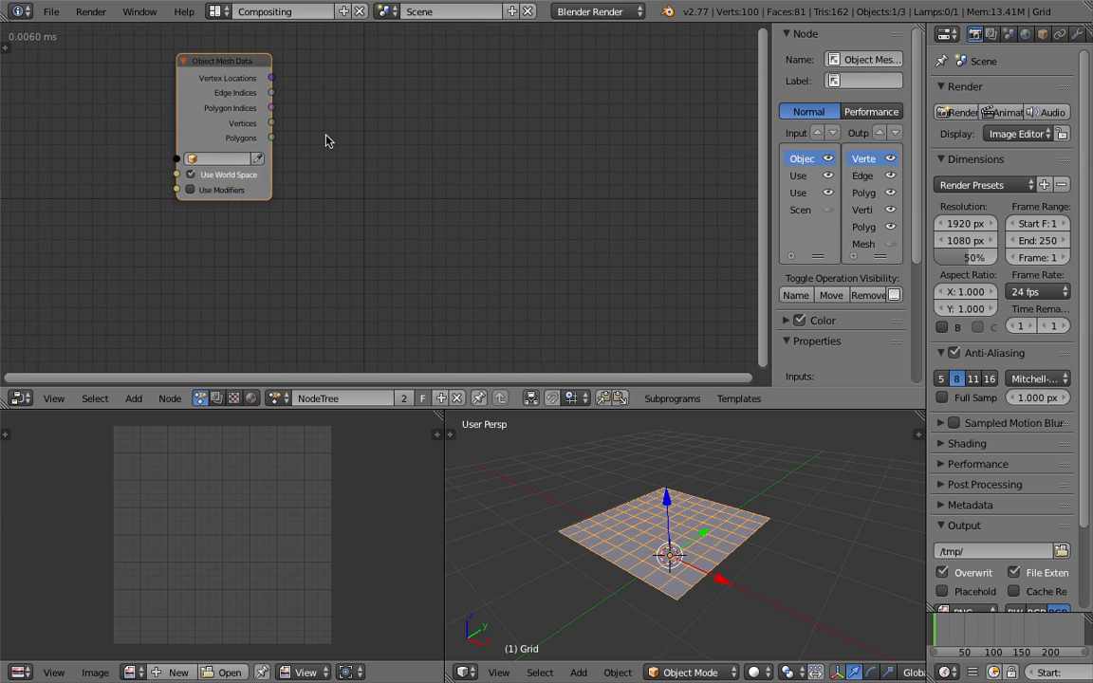
middle_click_drag(654, 542, 681, 545)
left_click(803, 519)
middle_click_drag(803, 518, 664, 465)
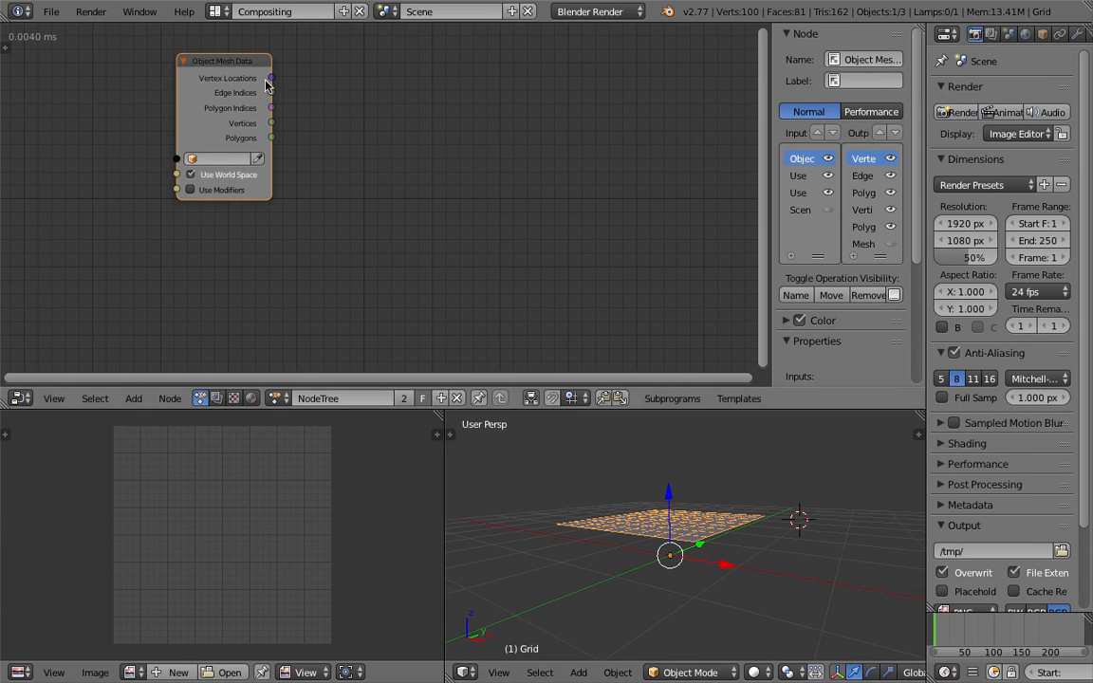
Duplicate the Object Mesh Data node below the original and assign the Grid object to both nodes
scroll(277, 92, "down", 1)
scroll(308, 98, "down", 1)
key("shift+d")
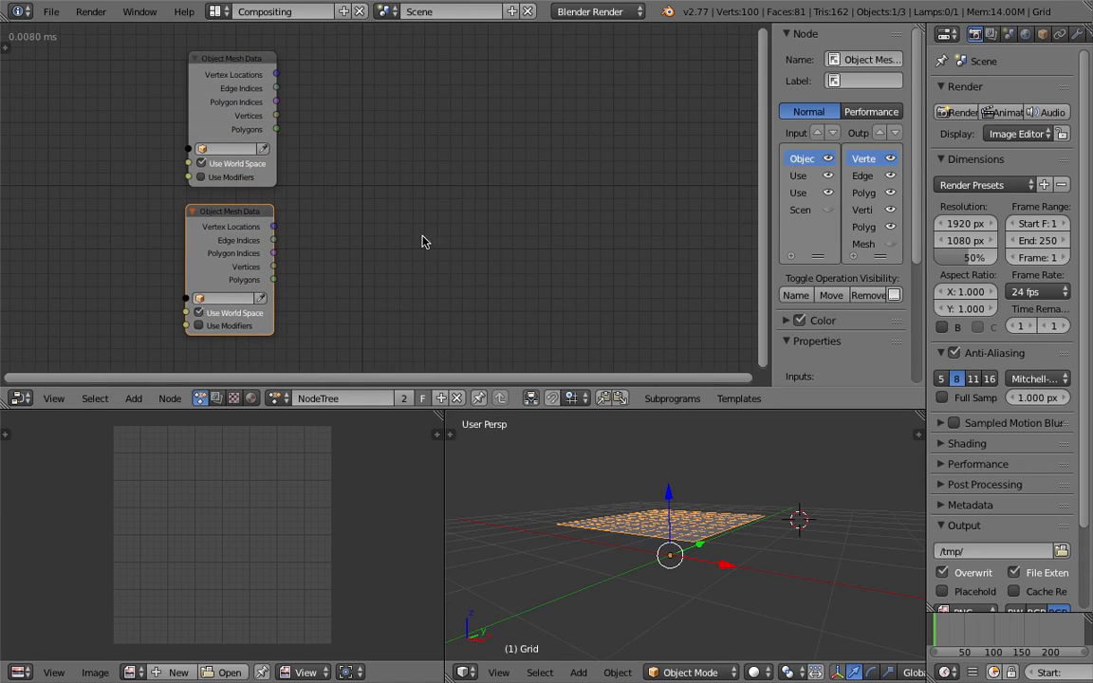
left_click(265, 149)
middle_click_drag(707, 513, 695, 523)
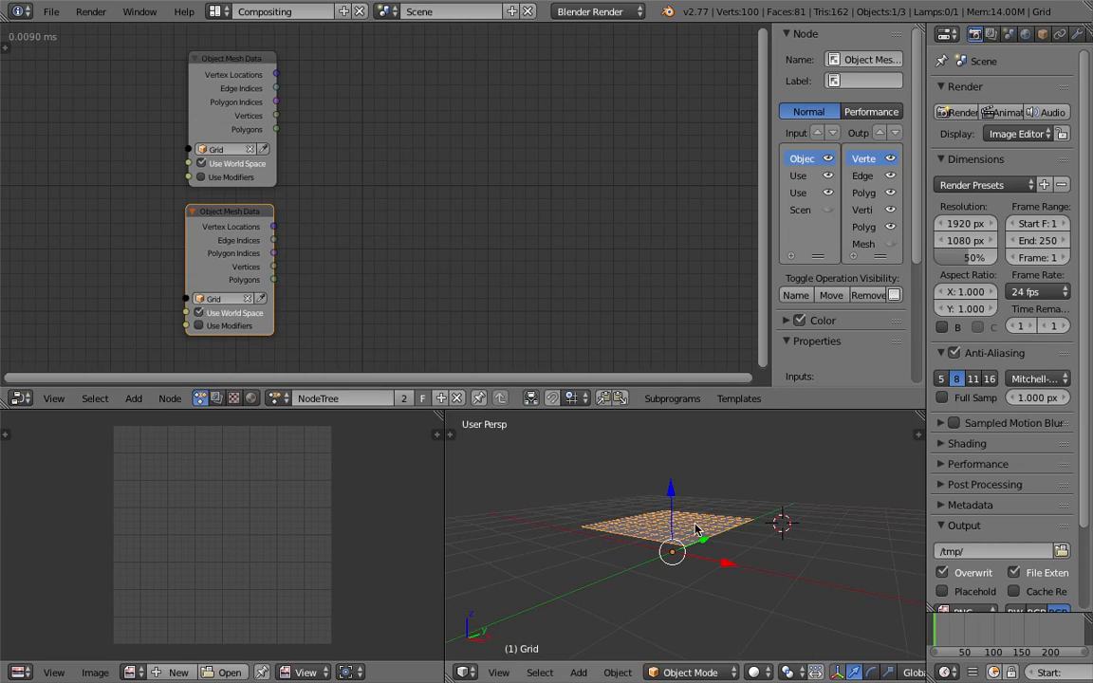
Enable Use Modifiers on the lower Object Mesh Data node
left_click(199, 327)
middle_click_drag(455, 498, 573, 508)
mouse_move(707, 574)
middle_mouse_down()
mouse_move(697, 545)
mouse_move(783, 534)
mouse_move(693, 592)
middle_mouse_up()
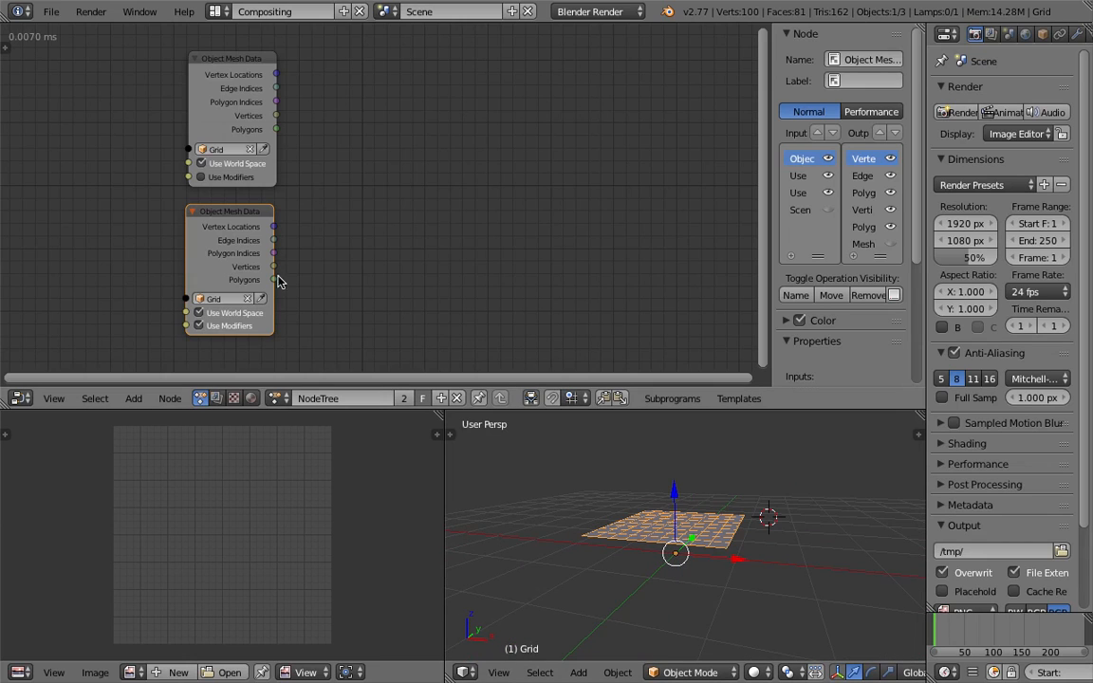
middle_click_drag(614, 489, 759, 522)
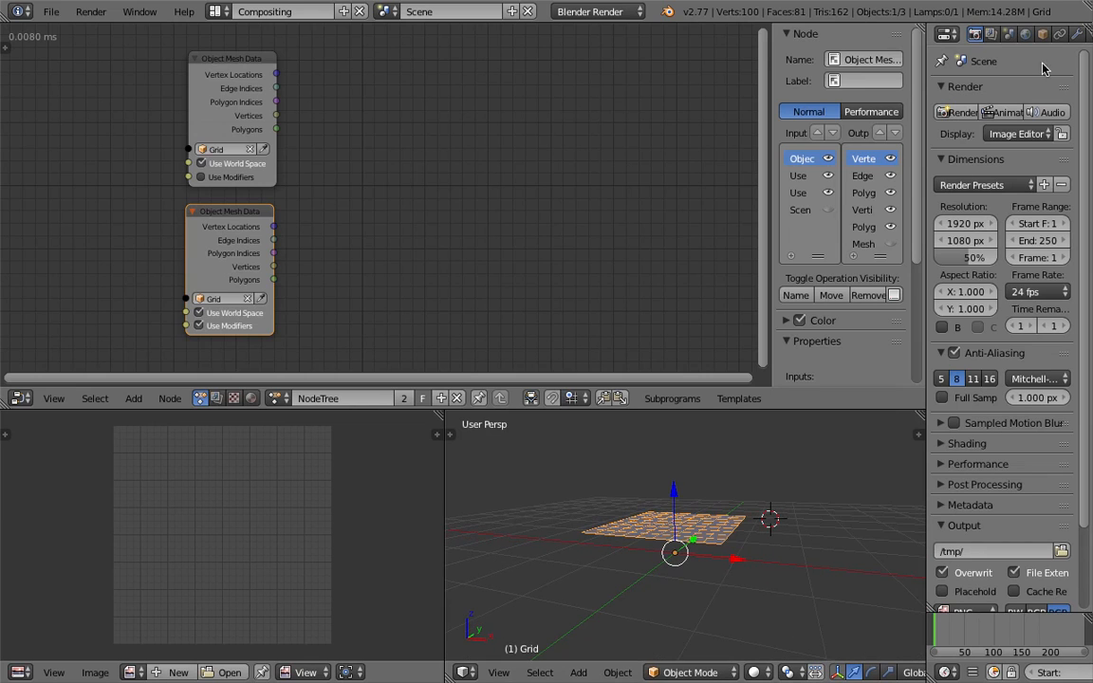
Show the grid's Displace modifier settings in the properties editor and select the upper Object Mesh Data node
left_click(1076, 35)
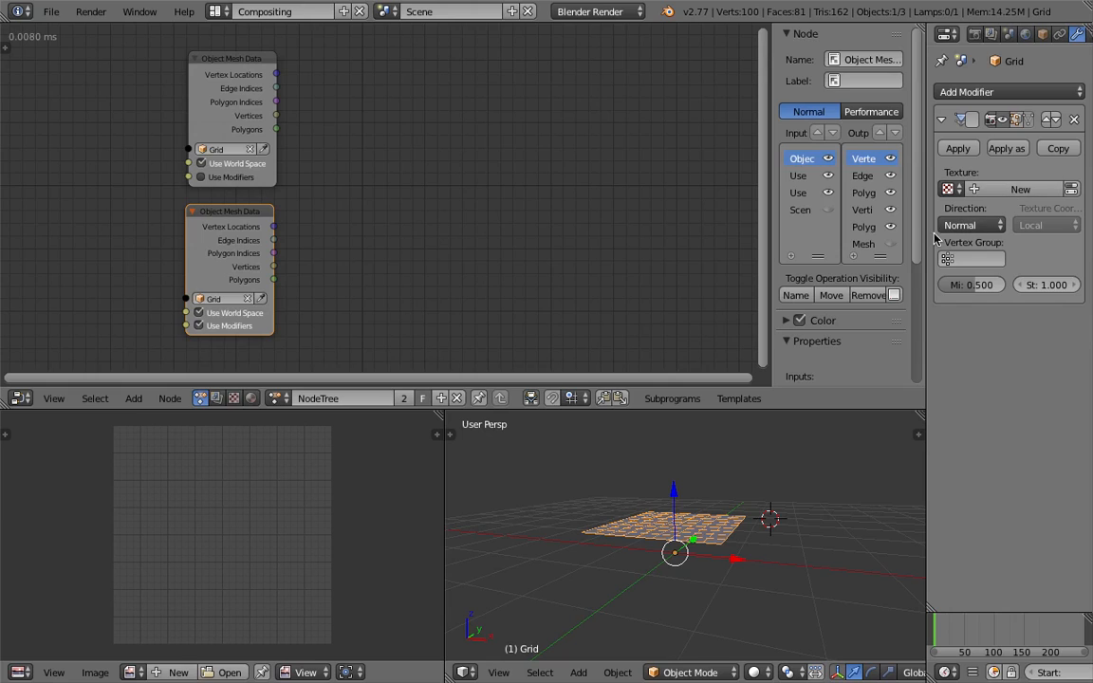
left_click(242, 83)
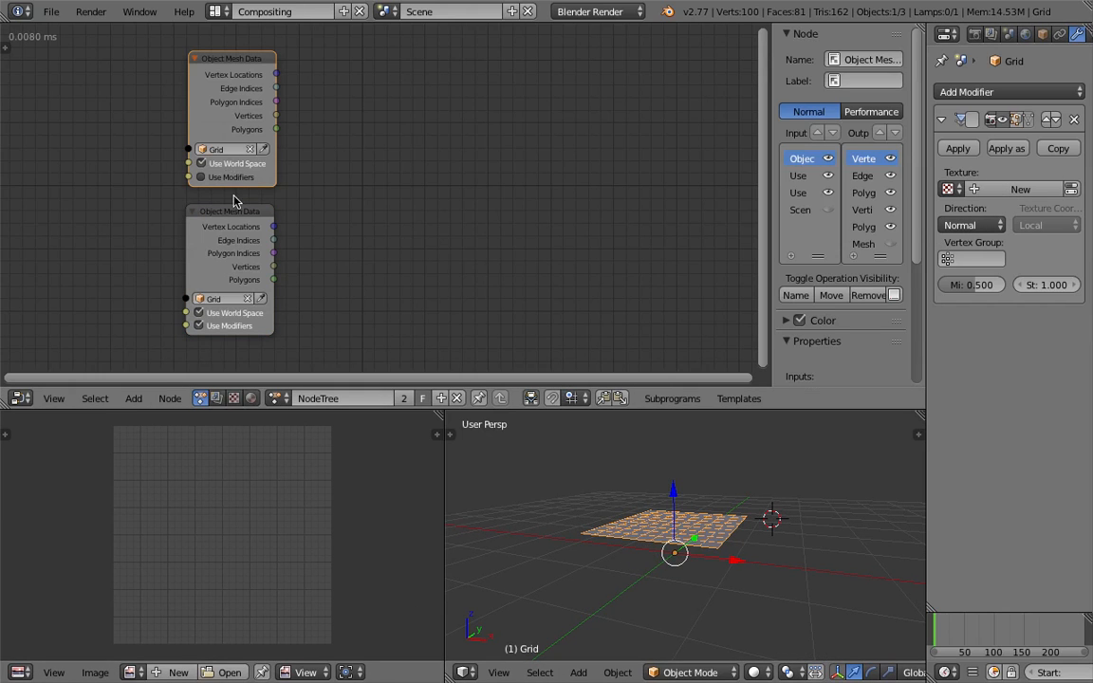
middle_click_drag(658, 561, 682, 557)
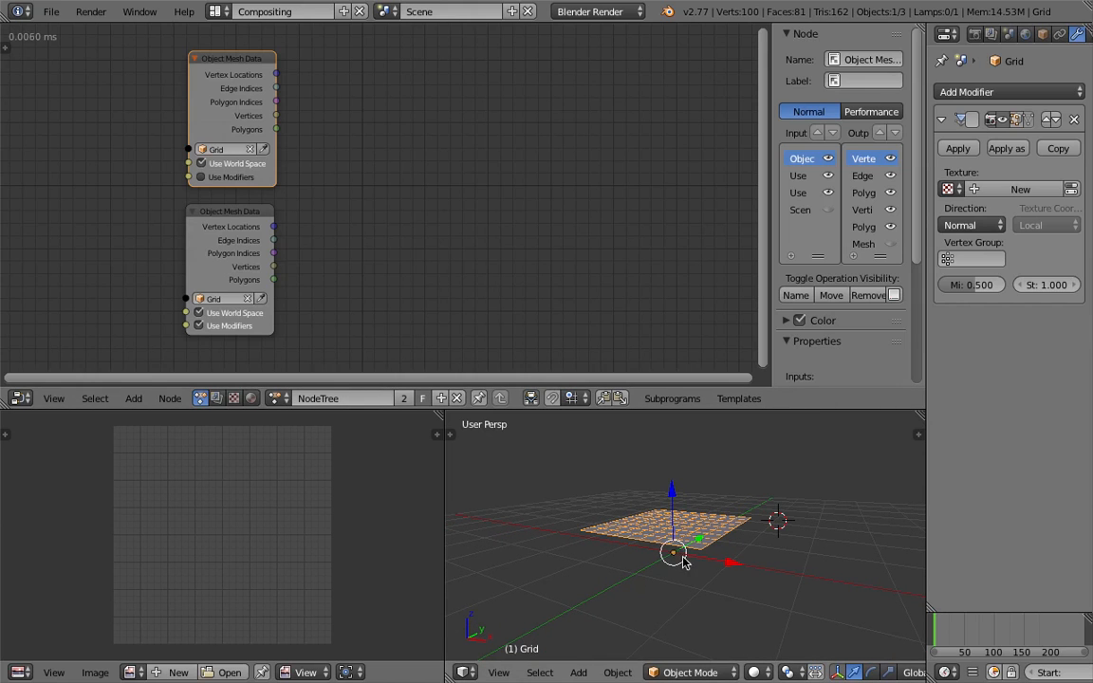
middle_click_drag(386, 171, 368, 176)
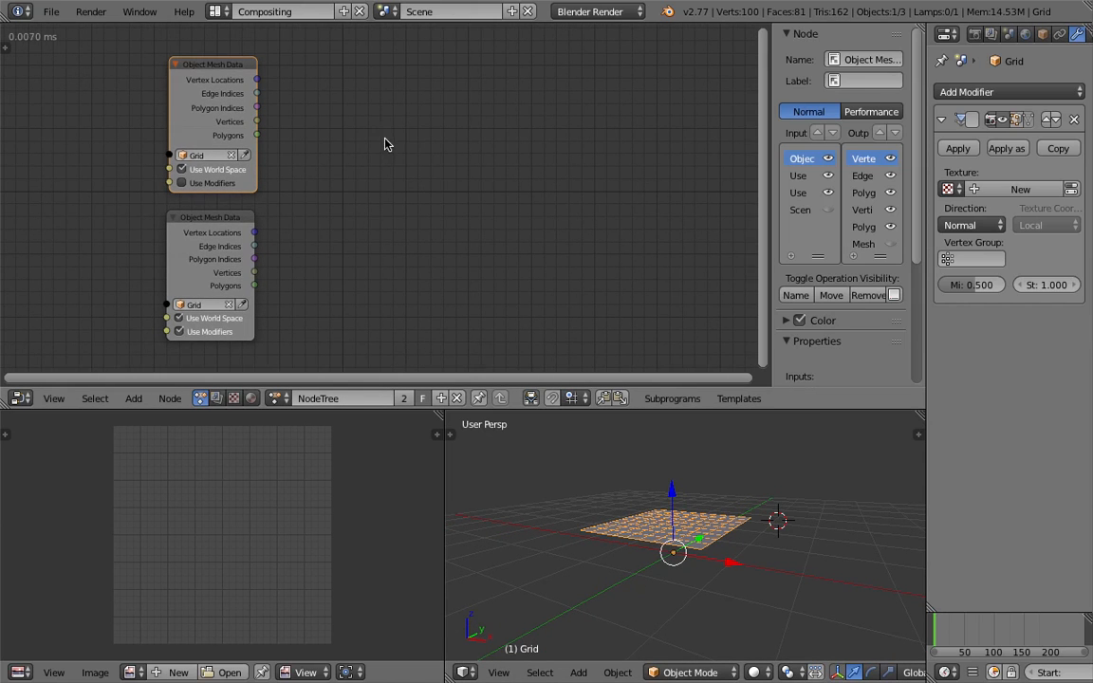
Add a loop subprogram and place its Loop Input node beside the two Object Mesh Data nodes
key("shift+a")
key("shift+a")
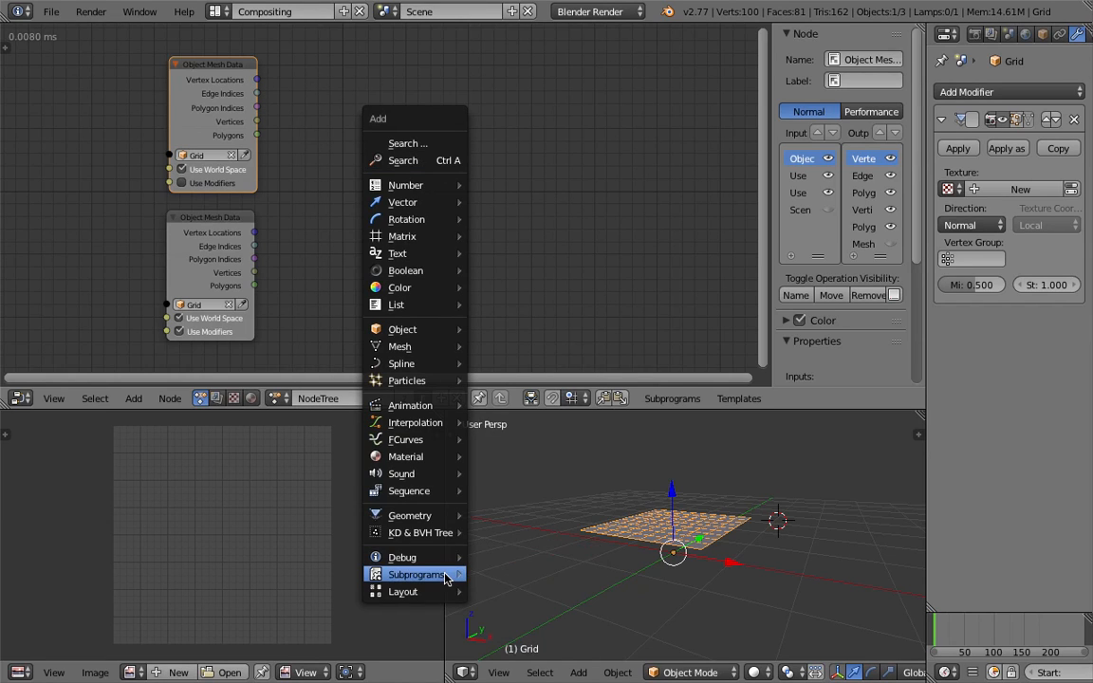
mouse_move(446, 578)
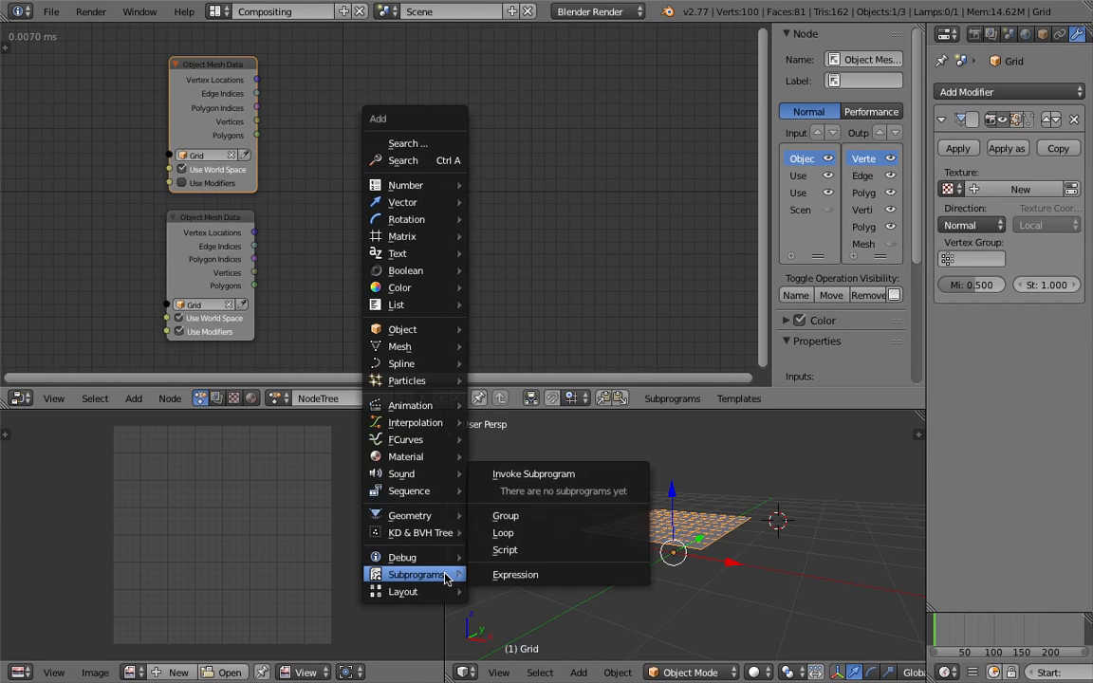
left_click(520, 539)
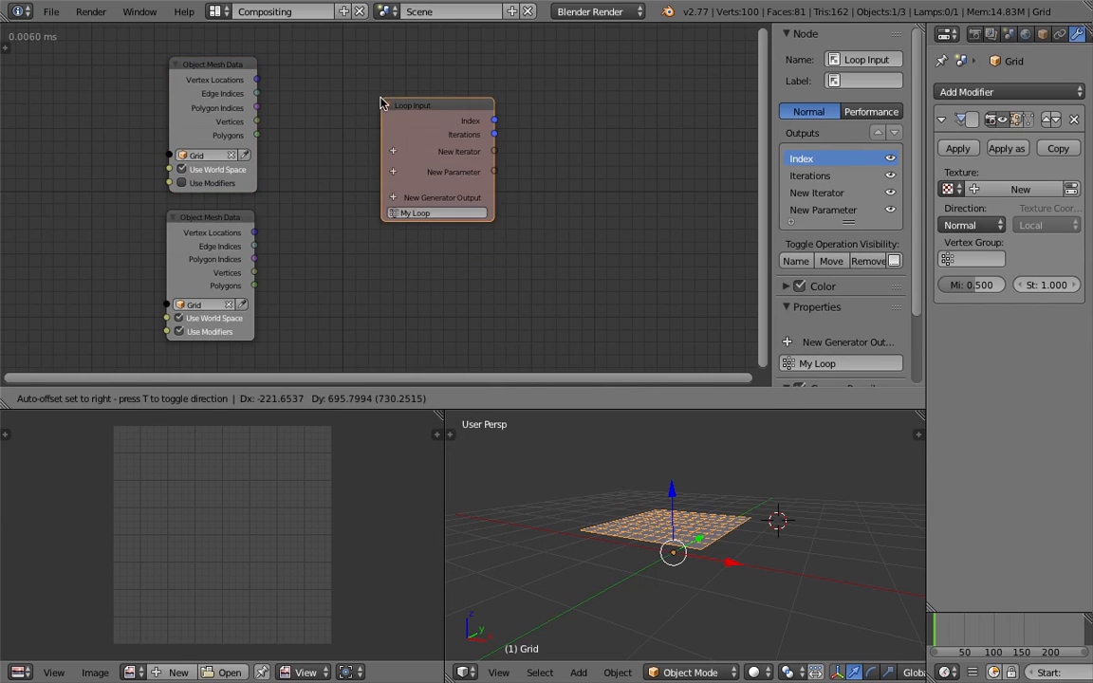
left_click(403, 171)
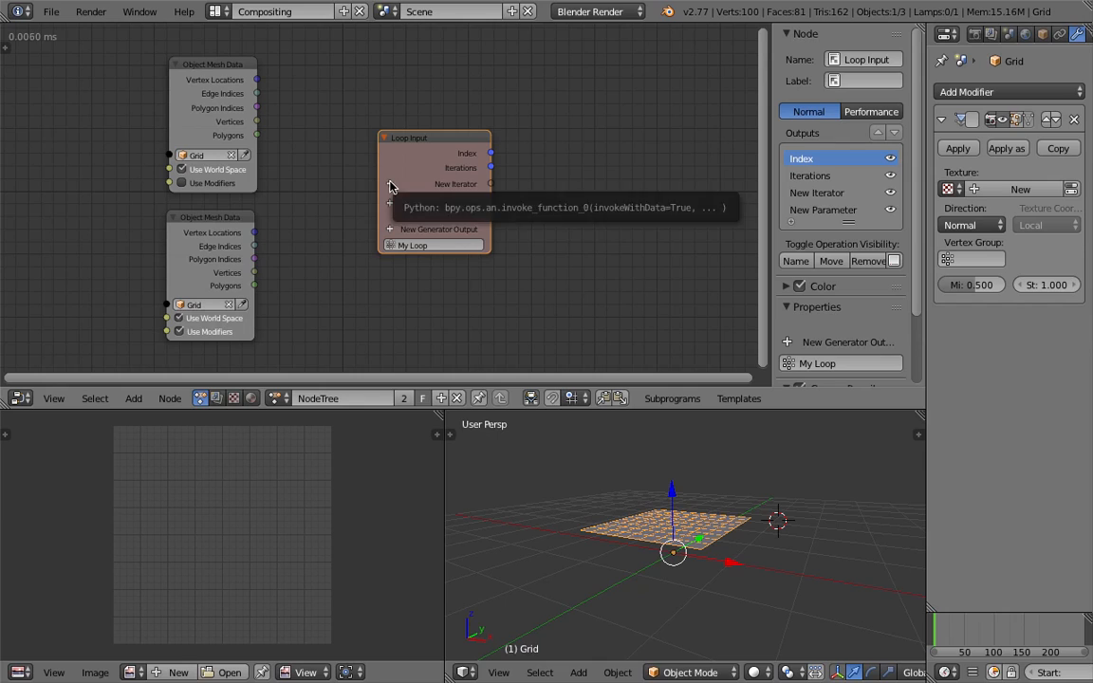
Add two Vertex List iterators to the Loop Input node
left_click(391, 185)
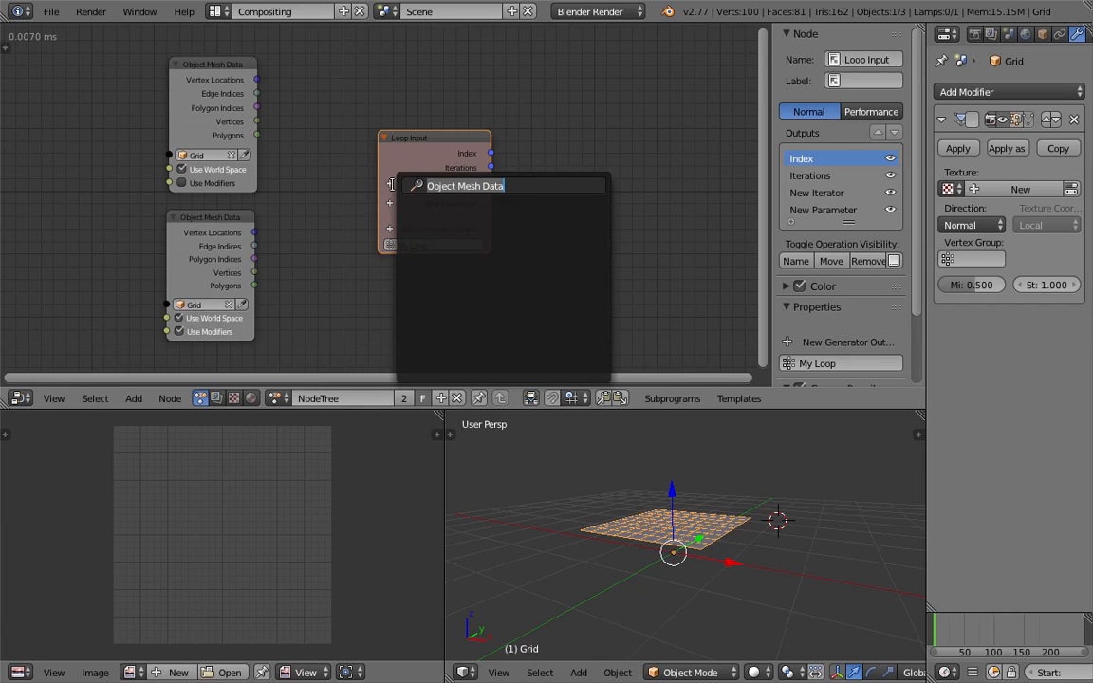
type("ver")
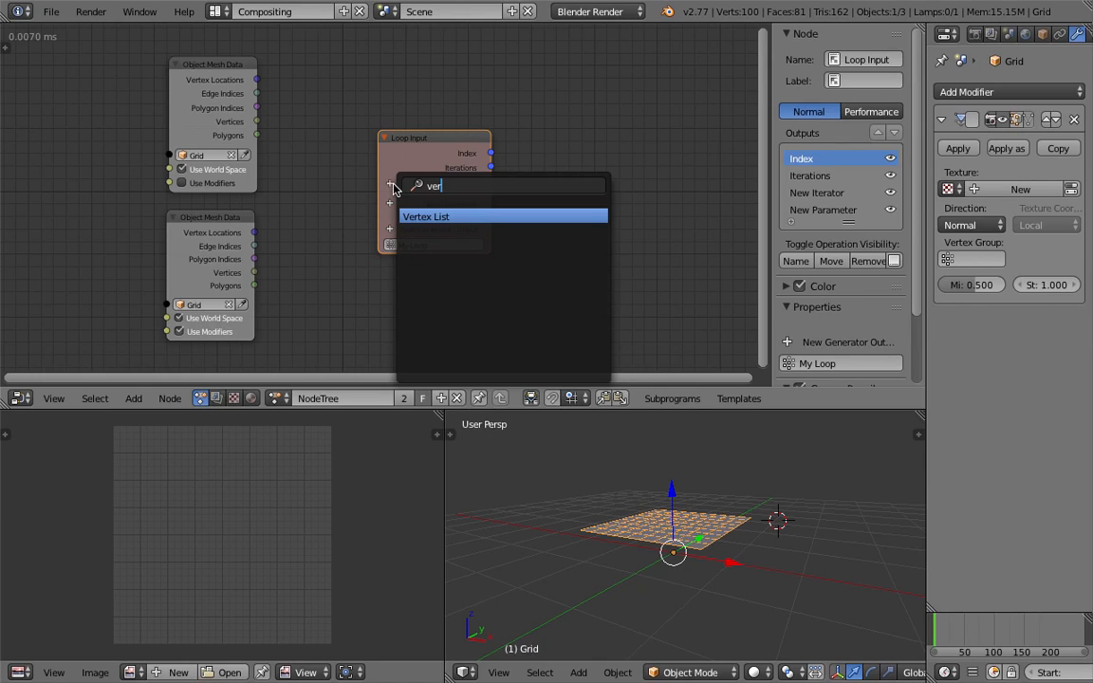
key("Return")
left_click(390, 201)
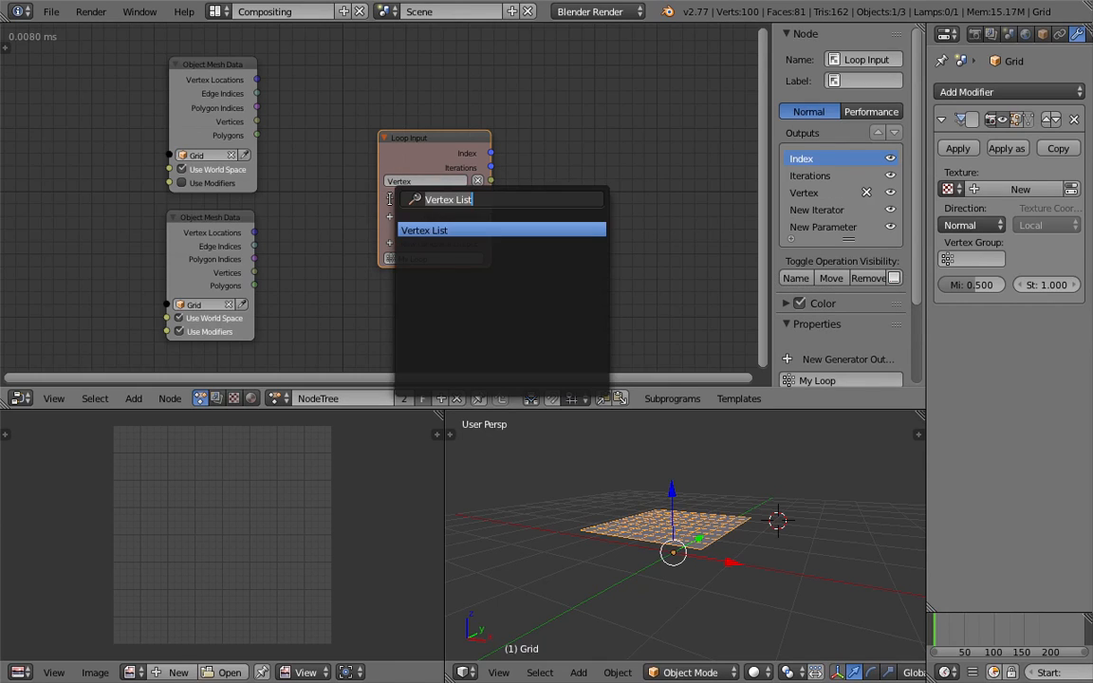
left_click(408, 229)
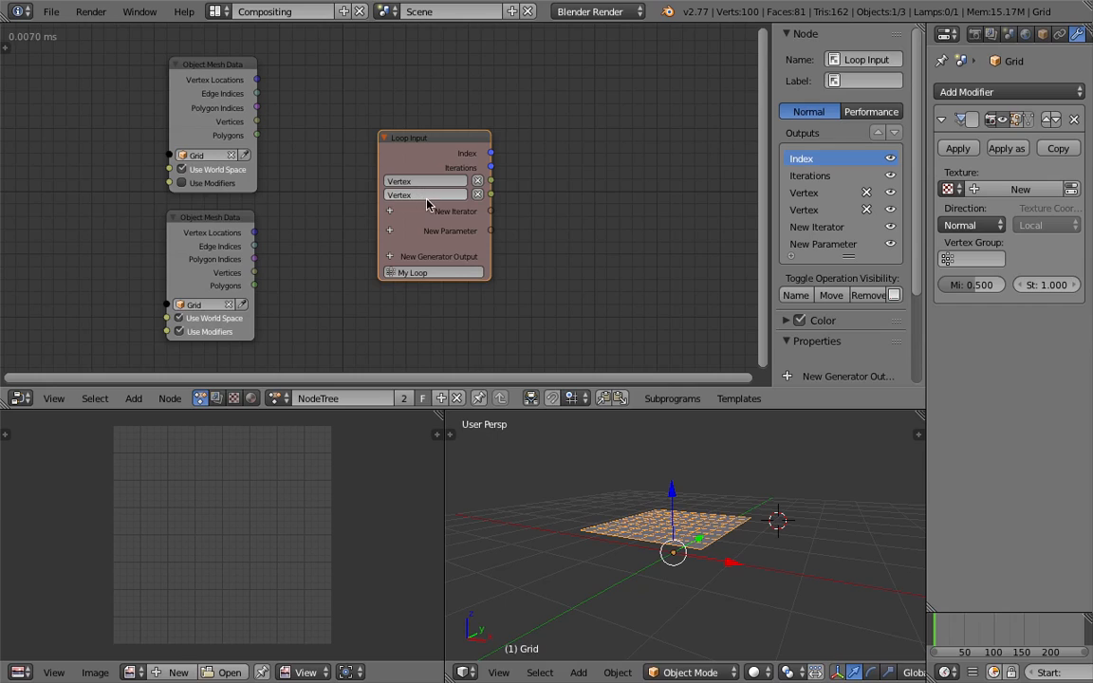
Rename the second loop iterator to Vertex Displaced and move the Loop Input node further from the mesh data nodes
left_click(428, 196)
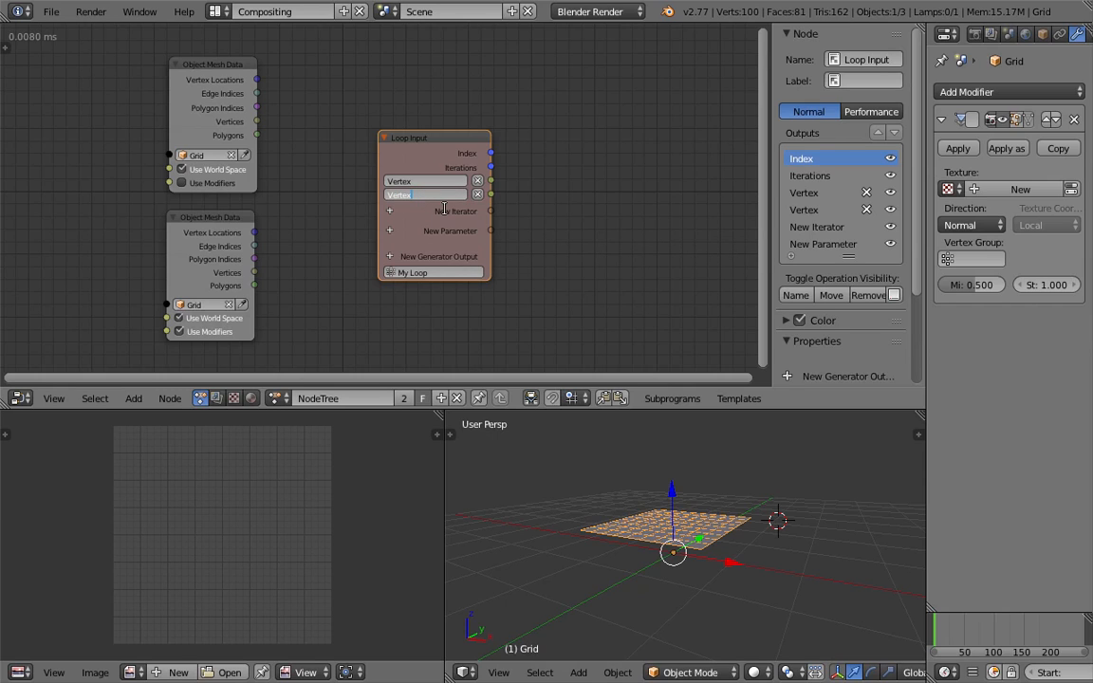
key("Return")
left_click_drag(410, 154, 495, 150)
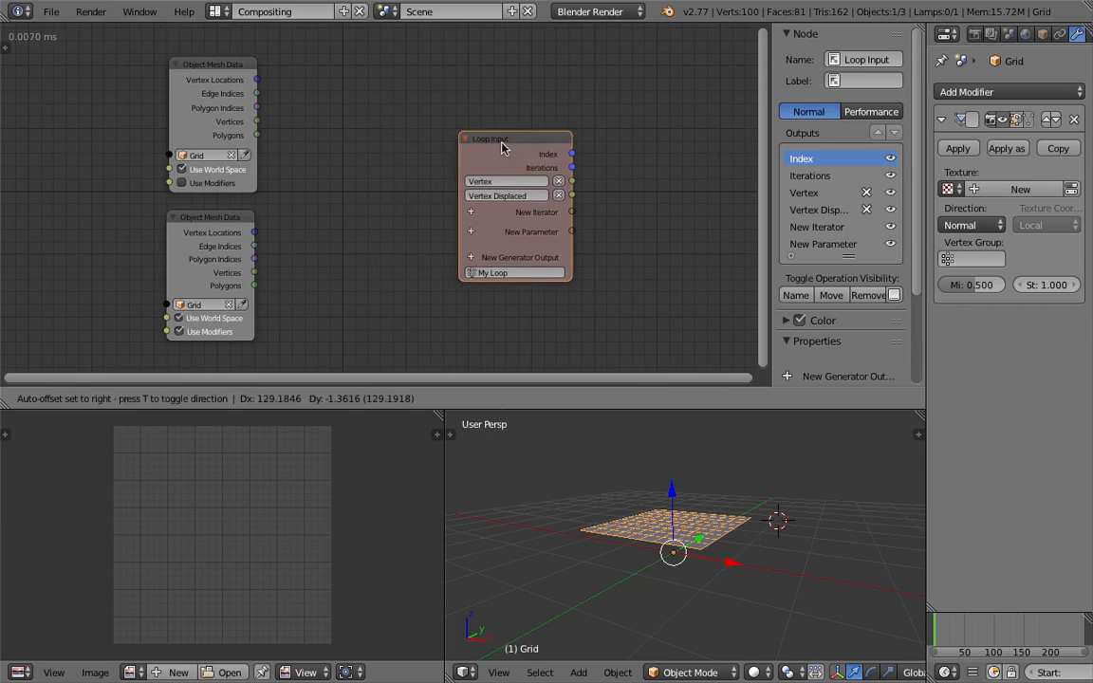
Add an Invoke Subprogram node for My Loop between the Object Mesh Data nodes and the Loop Input node
key("shift+a")
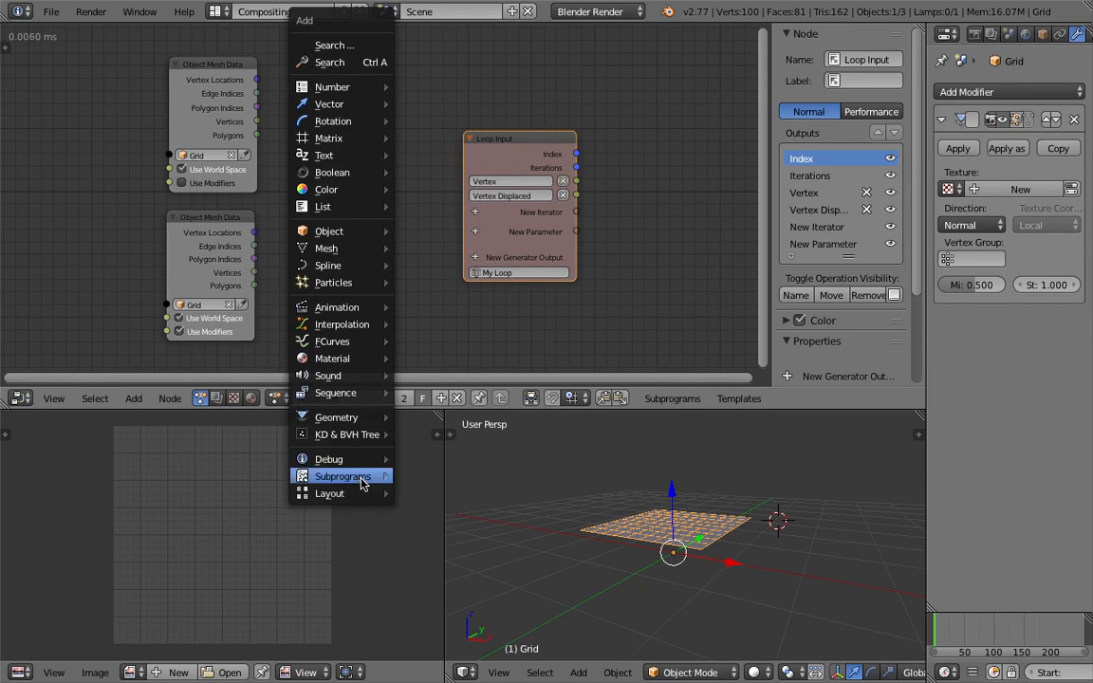
mouse_move(370, 479)
left_click(448, 494)
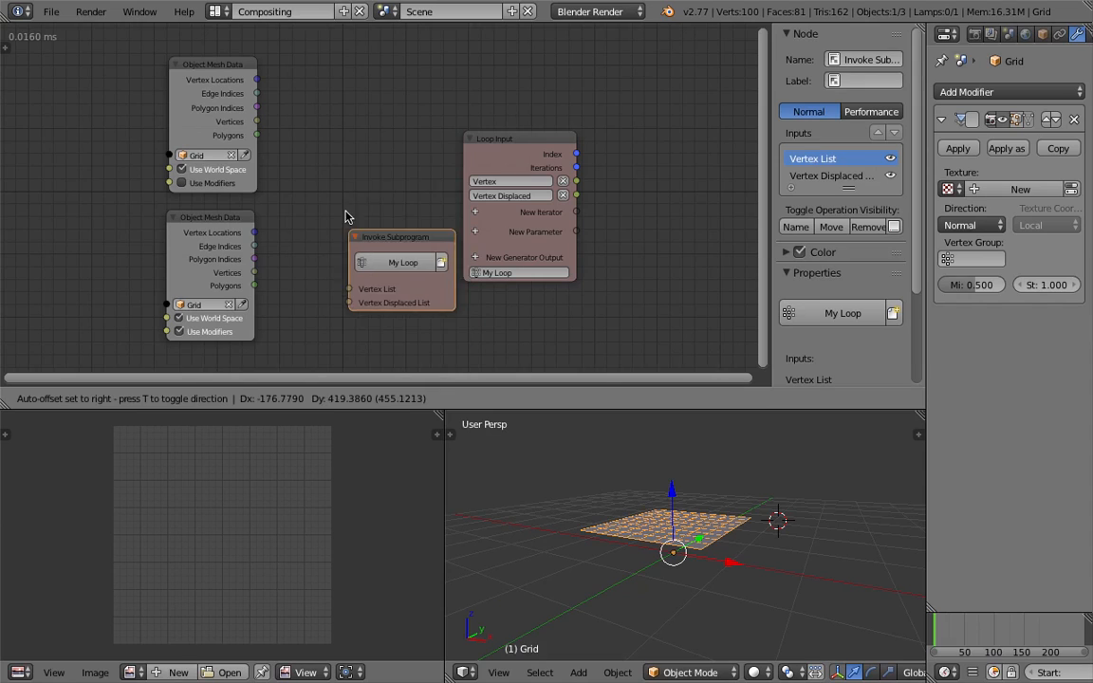
left_click(323, 164)
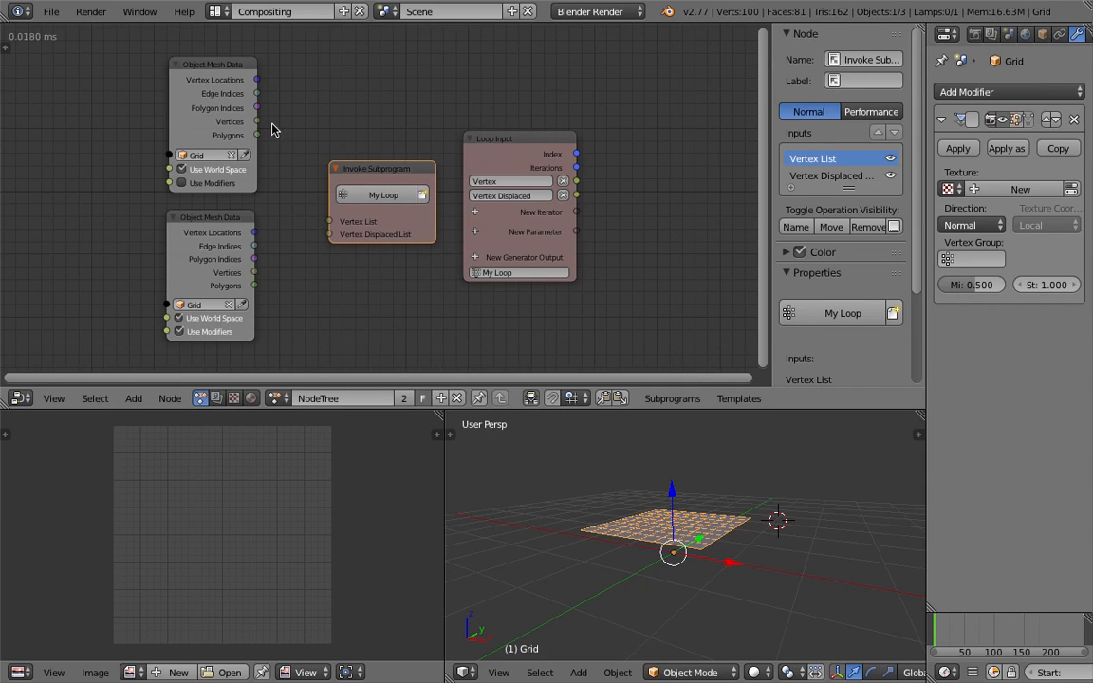
Connect the upper mesh node's Vertices to Vertex List and the lower mesh node's Vertices to Vertex Displaced List
left_click_drag(258, 123, 329, 221)
left_click_drag(257, 274, 328, 234)
scroll(371, 304, "down", 2)
middle_click_drag(349, 305, 255, 297)
middle_click_drag(477, 209, 461, 211)
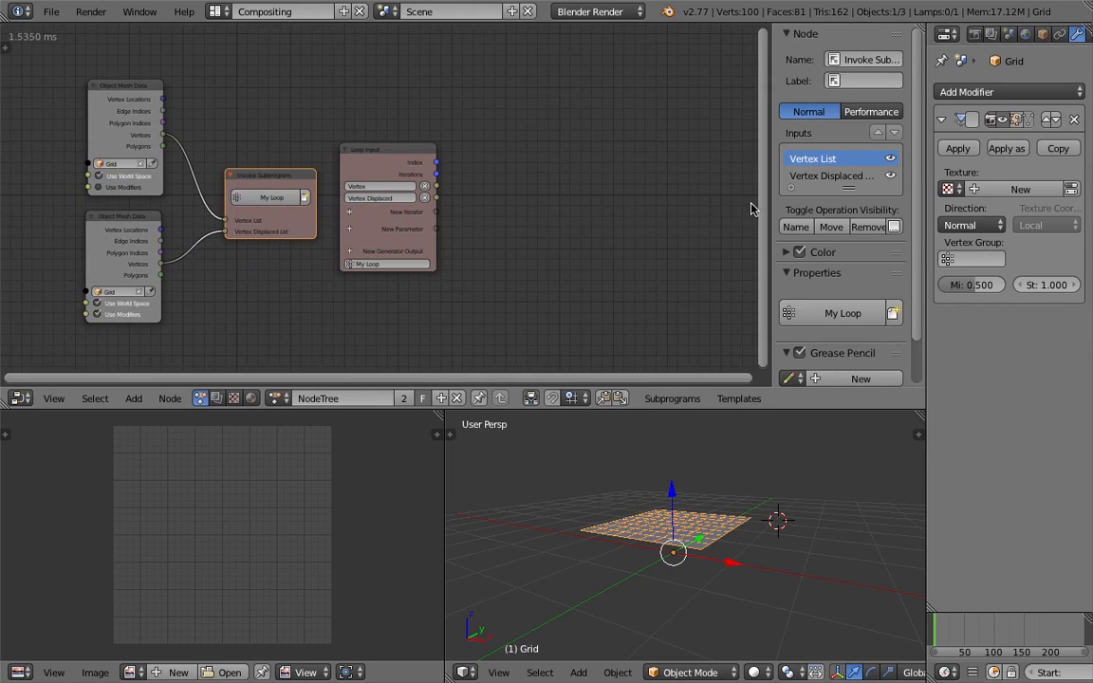
Hide the node editor's properties sidebar and add a Vector Distance node beyond the Loop Input node
key("n")
middle_click_drag(615, 180, 586, 181)
scroll(598, 182, "up", 1)
key("shift+a")
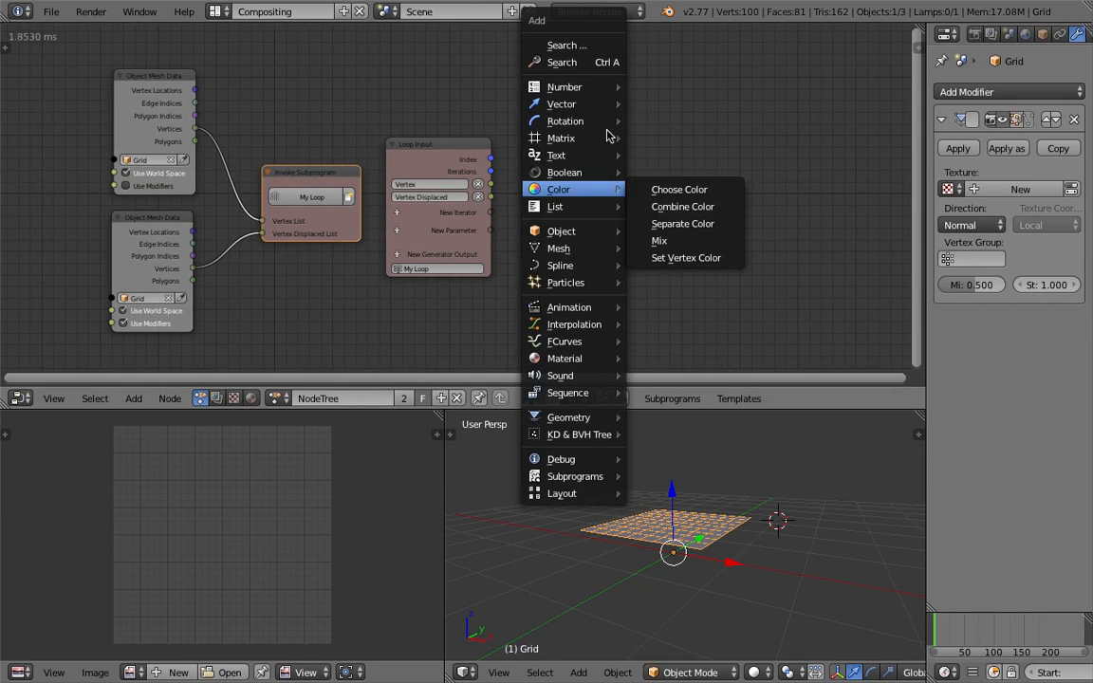
left_click(603, 63)
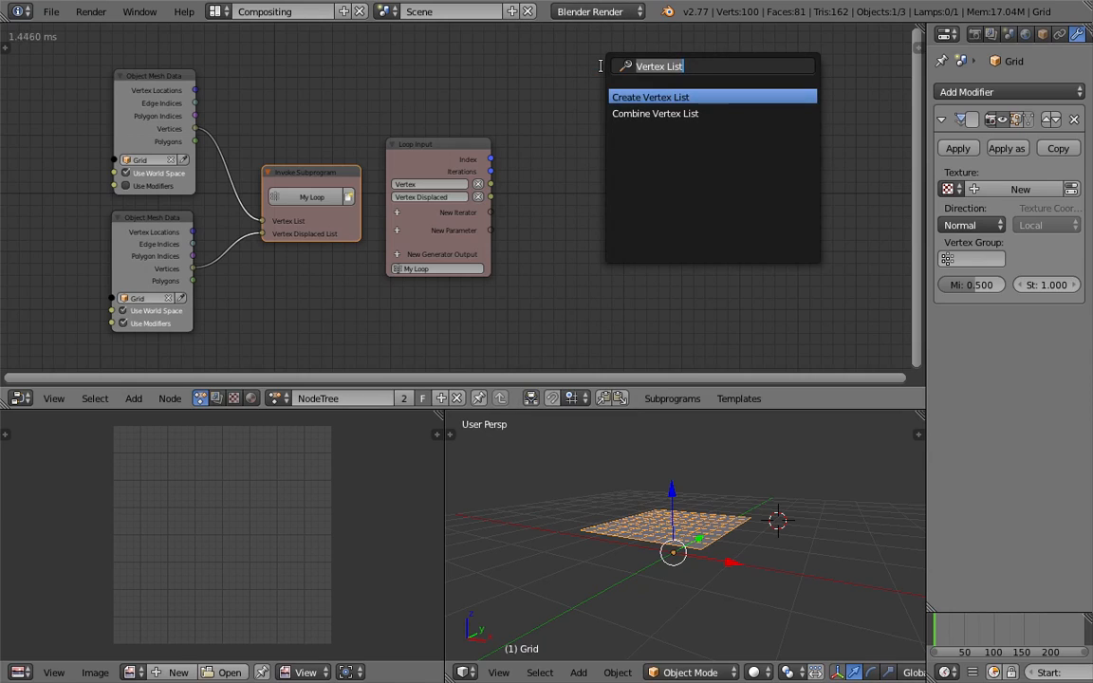
type("dista")
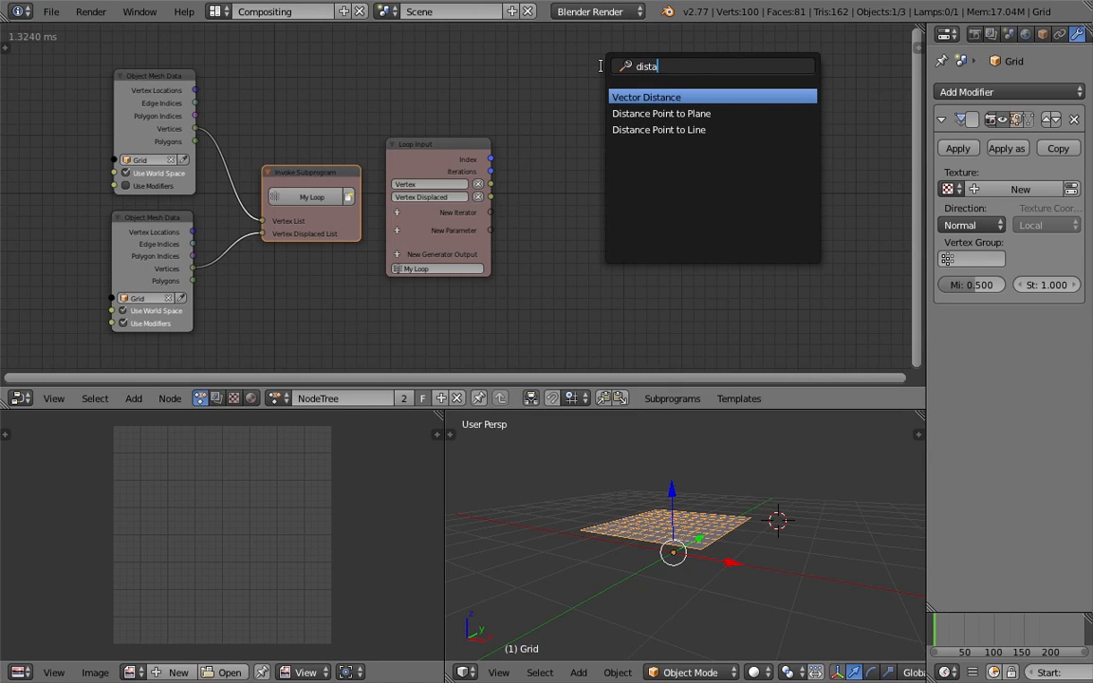
key("Return")
left_click(646, 148)
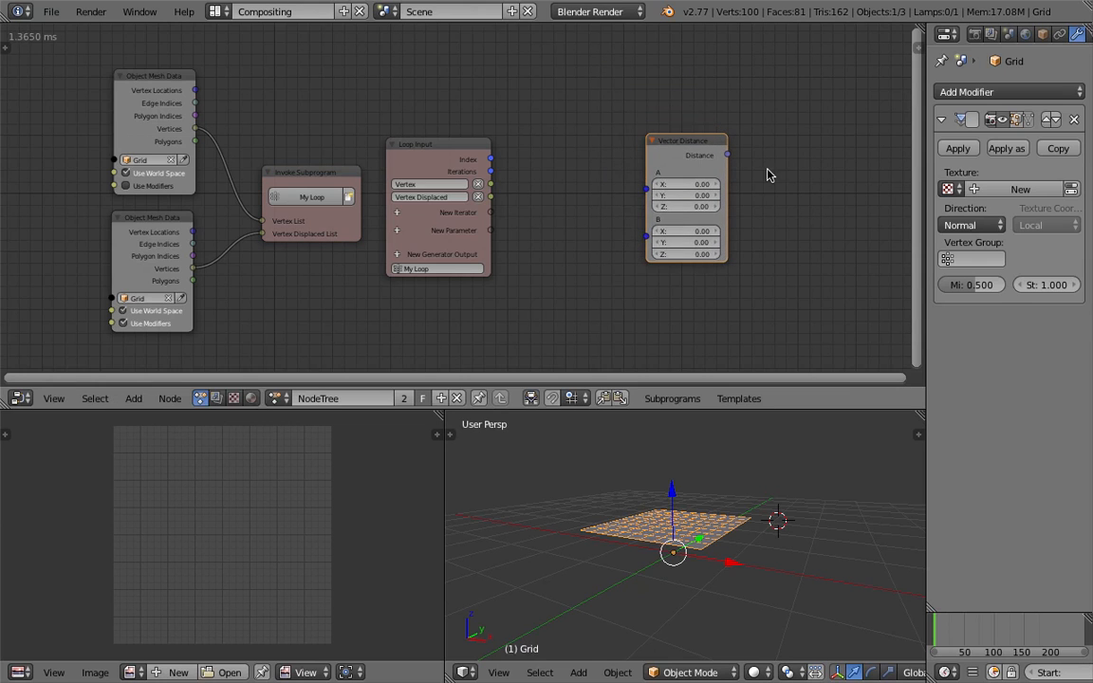
scroll(697, 129, "up", 2)
scroll(644, 147, "down", 2)
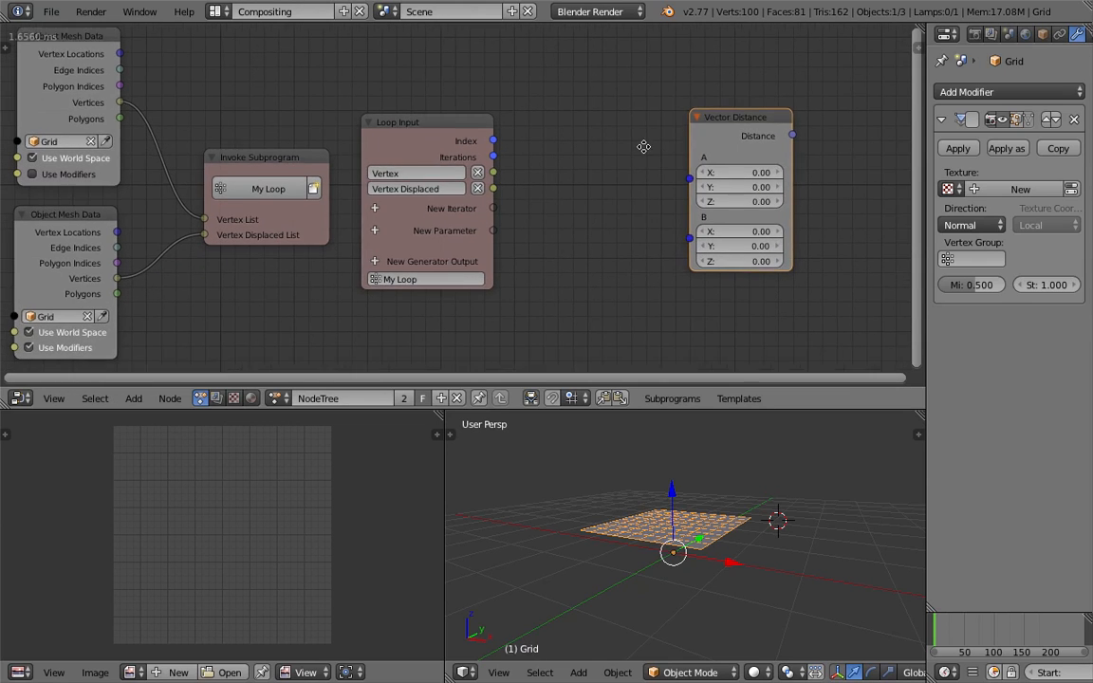
middle_click_drag(369, 225, 373, 229)
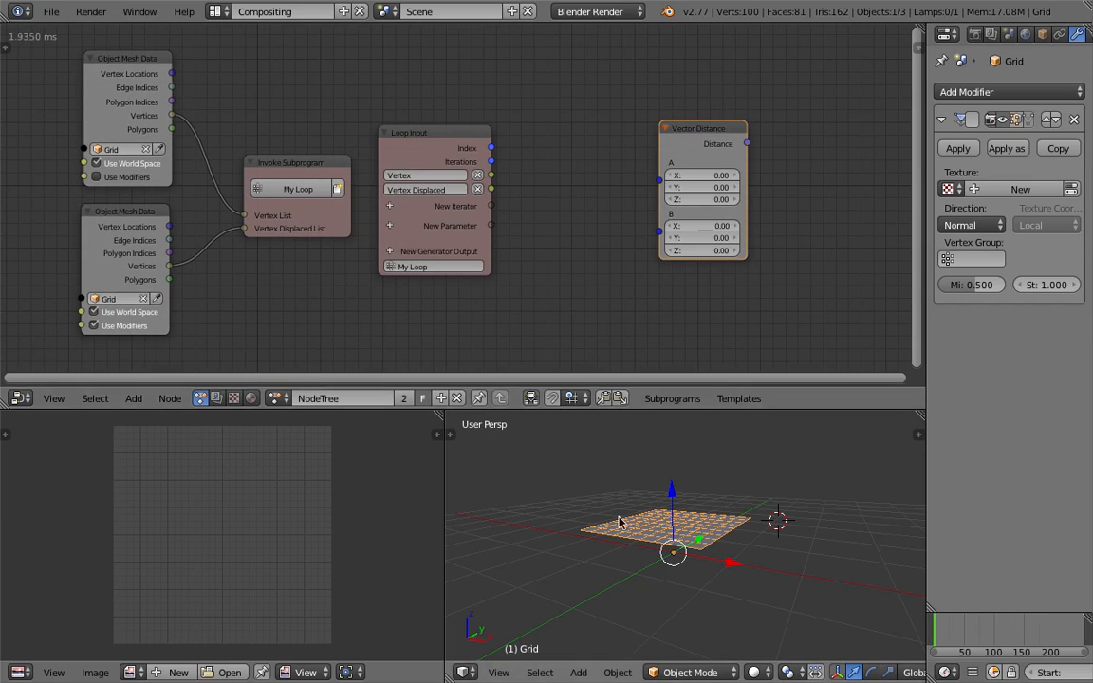
middle_click_drag(675, 528, 655, 514)
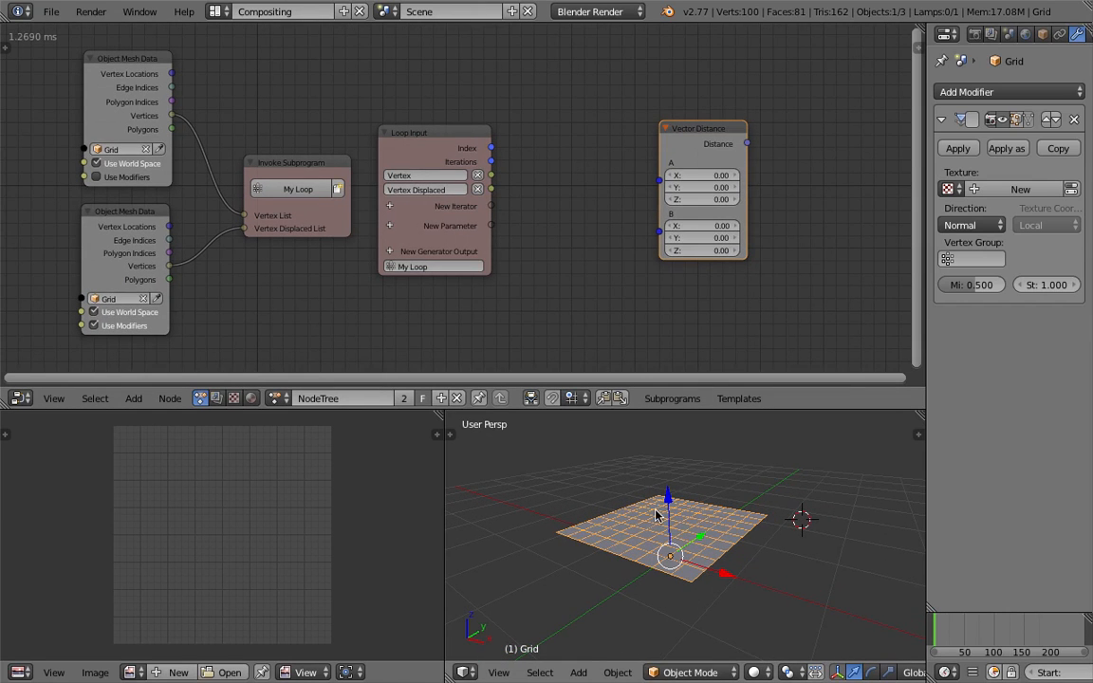
middle_click_drag(640, 321, 634, 322)
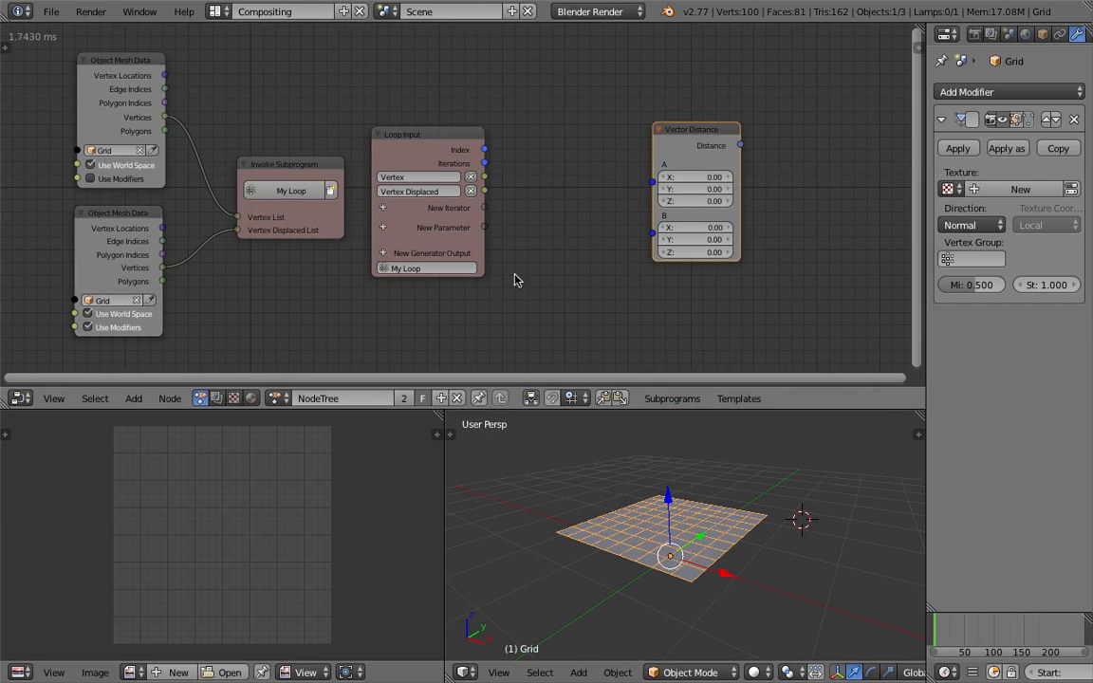
Add a Vertex Info node between Loop Input and Vector Distance, and connect the loop's Vertex output to it
left_click_drag(689, 153, 697, 157)
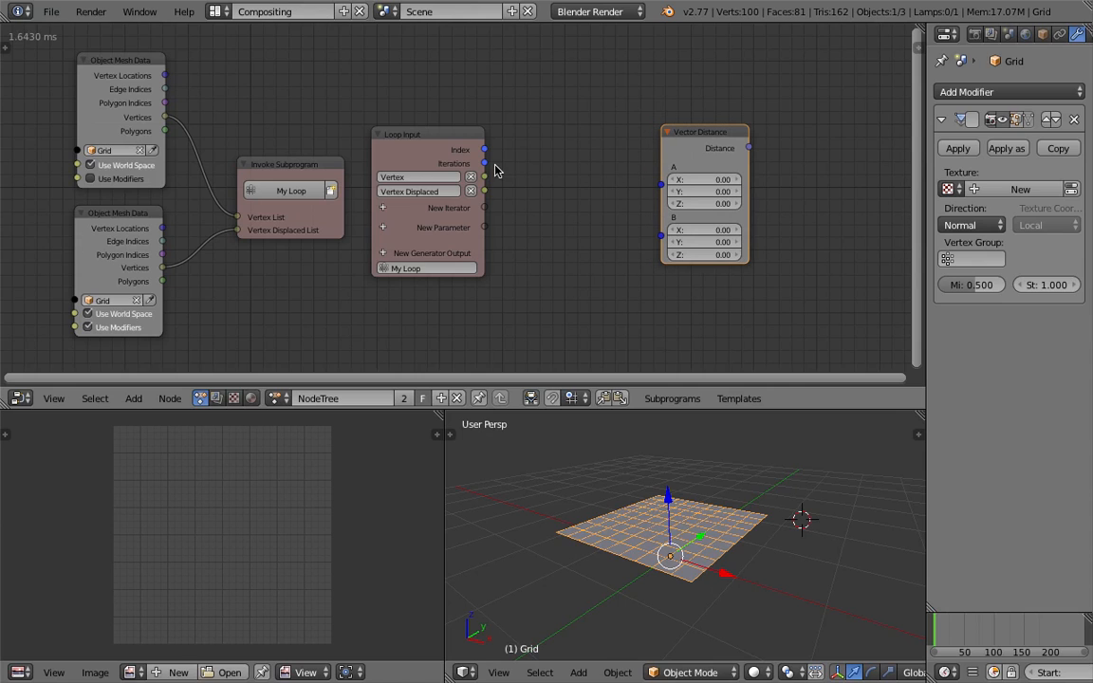
key("shift+a")
left_click(569, 134)
type("vertex")
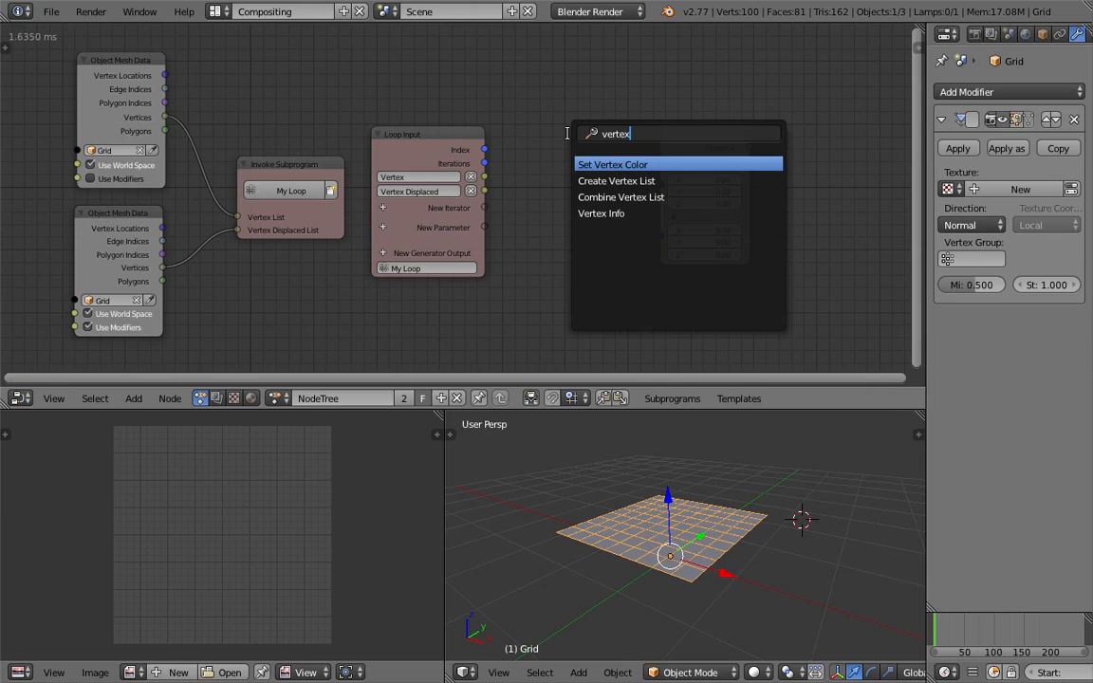
key("Down")
key("Down")
key("Down")
key("Return")
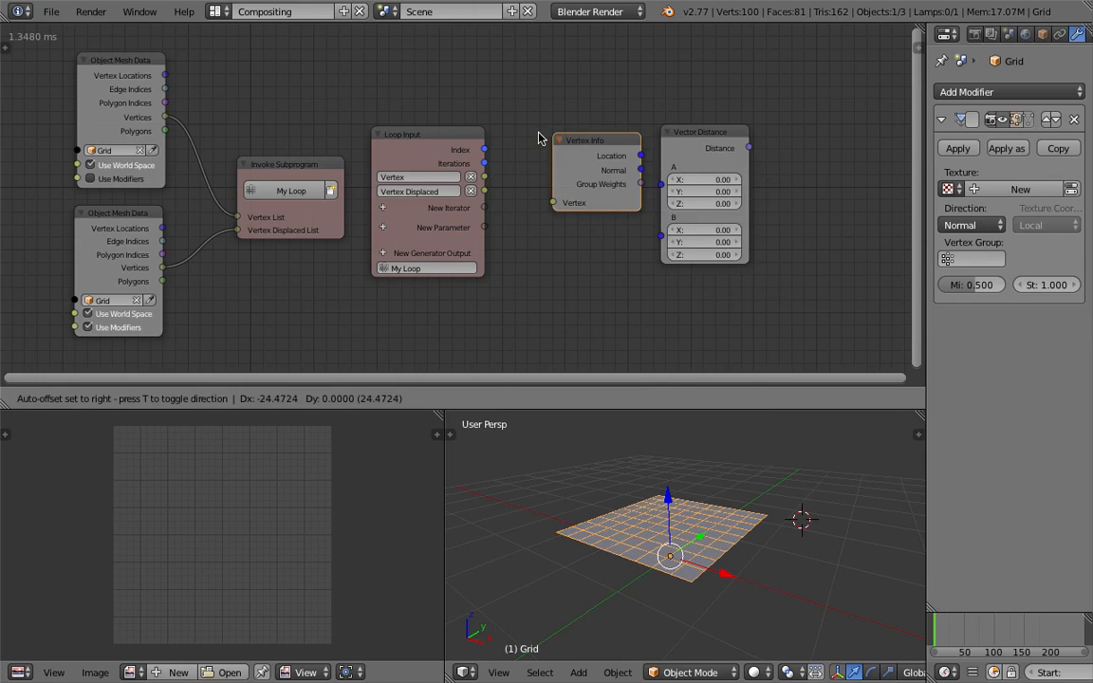
left_click(538, 117)
left_click_drag(484, 177, 574, 187)
Duplicate the Vertex Info node below the first, feed the copy from Vertex Displaced, and shift Vector Distance to make room
key("shift+d")
left_click(572, 270)
left_click_drag(485, 191, 531, 269)
left_click_drag(691, 154, 723, 150)
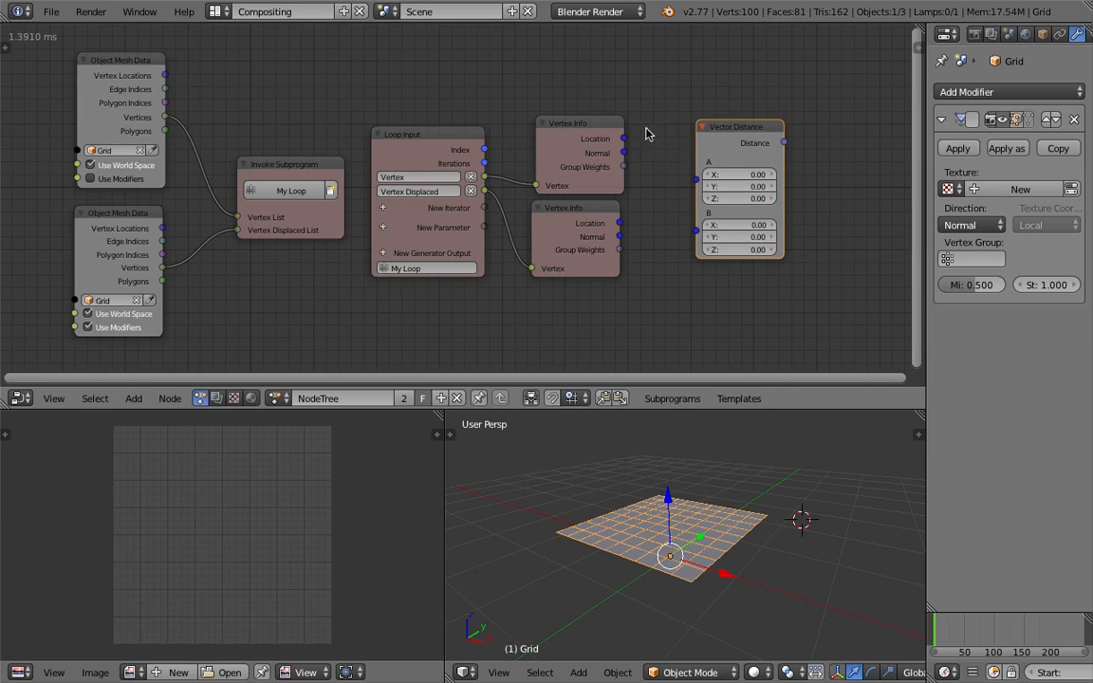
Connect the Location outputs of the upper and lower Vertex Info nodes to Vector Distance inputs A and B
left_click_drag(618, 126, 691, 149)
left_click_drag(614, 210, 713, 190)
scroll(740, 229, "down", 1)
middle_click_drag(810, 216, 718, 212)
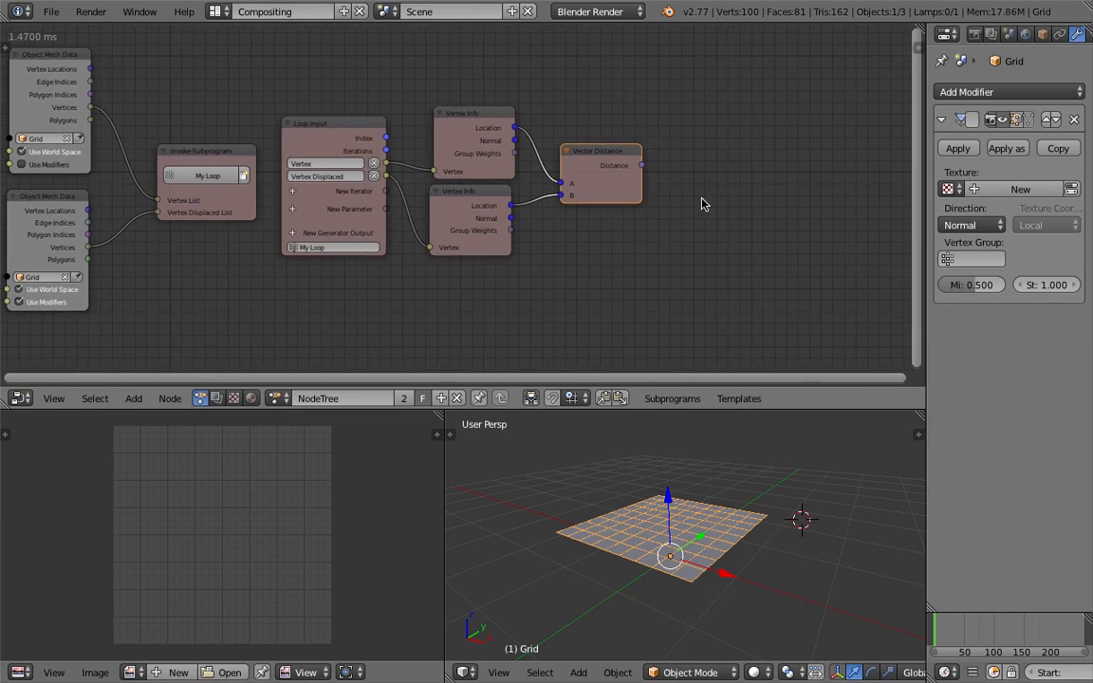
Save the project to the Desktop as AN_Displace_Trick_001.blend
key("ctrl+s")
left_click(257, 77)
type("AN")
type("_Displace_Trick_001.blend")
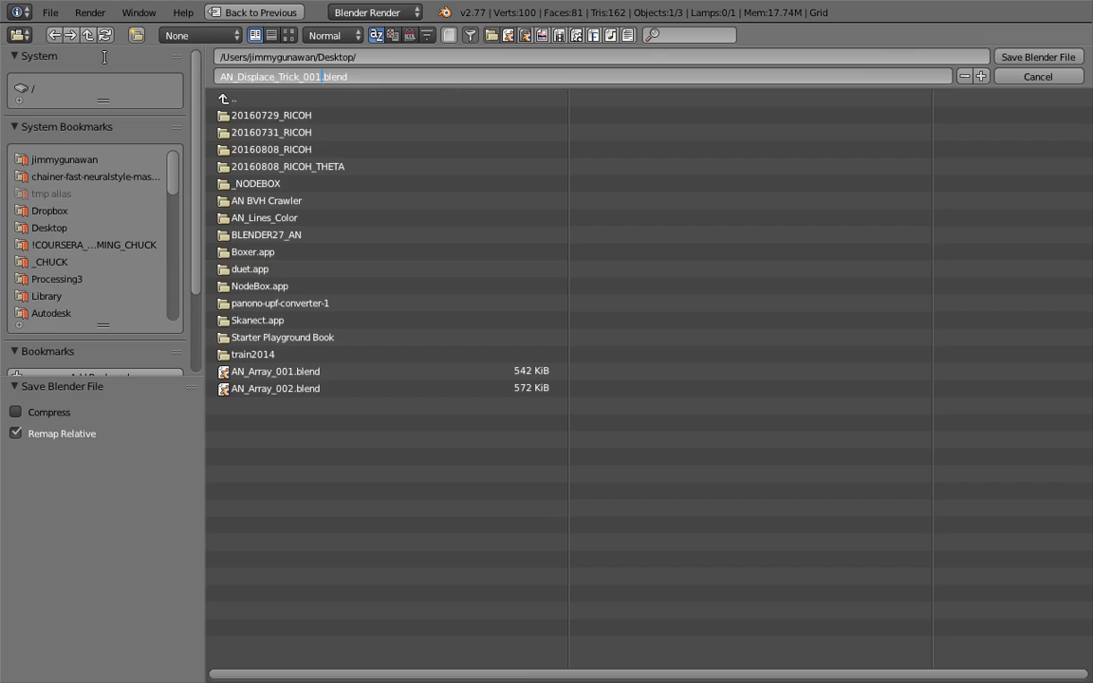
key("Return")
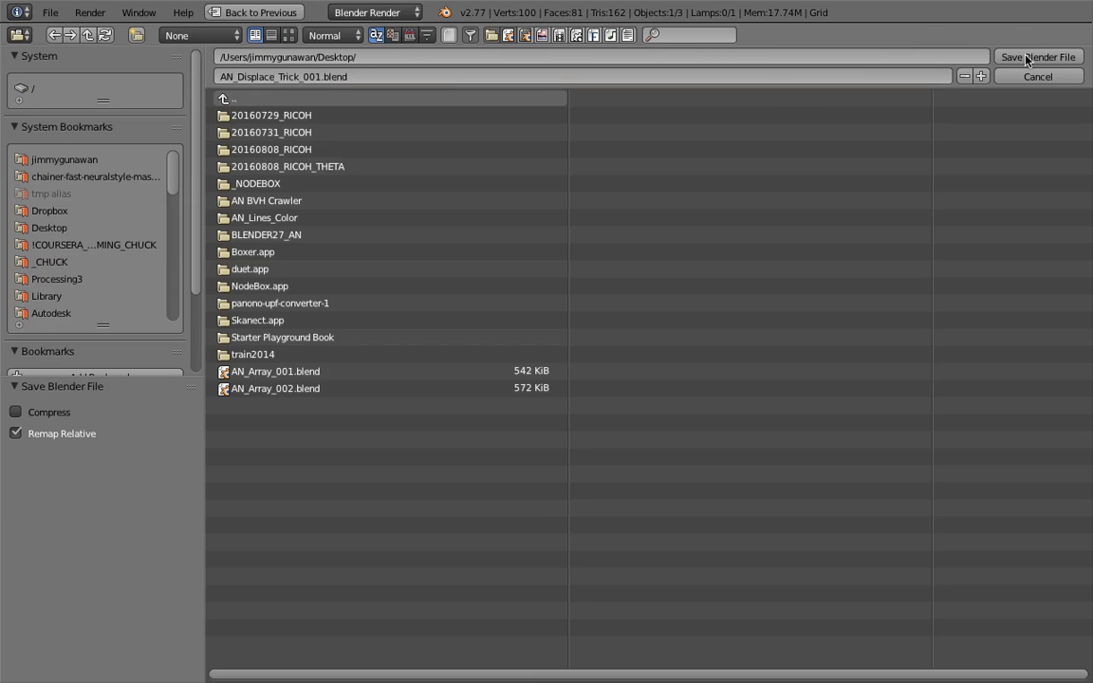
left_click(1027, 57)
Add a Debug Loop node after Vector Distance, feed Distance into its Data input, and create its text block
middle_click_drag(707, 196, 722, 196)
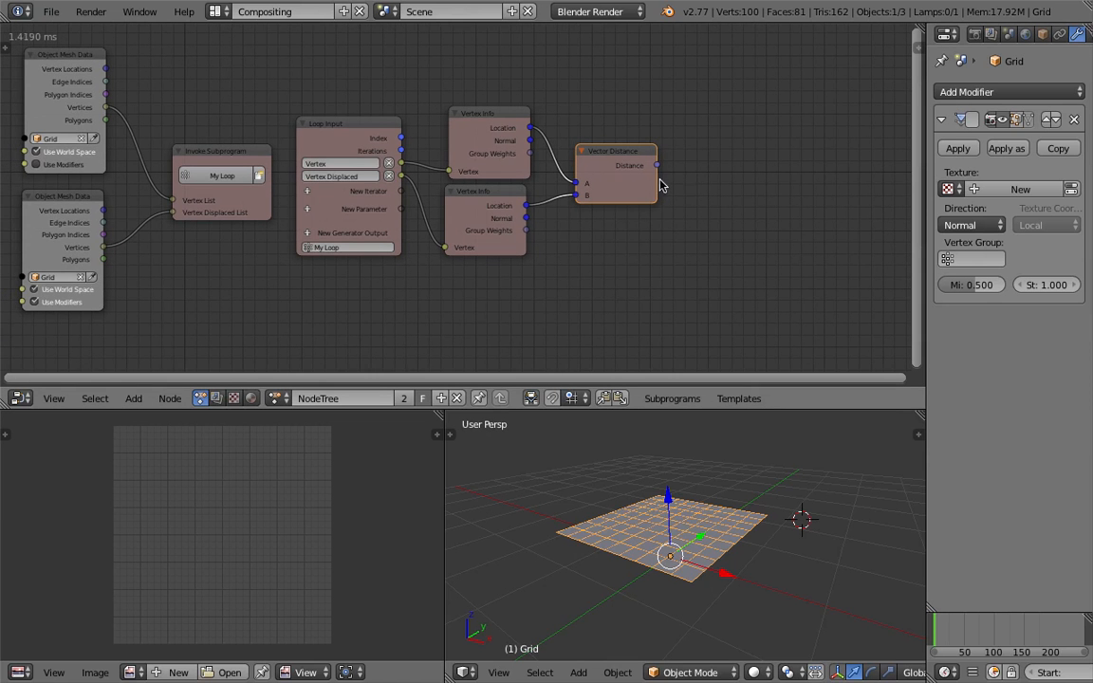
scroll(683, 182, "down", 2)
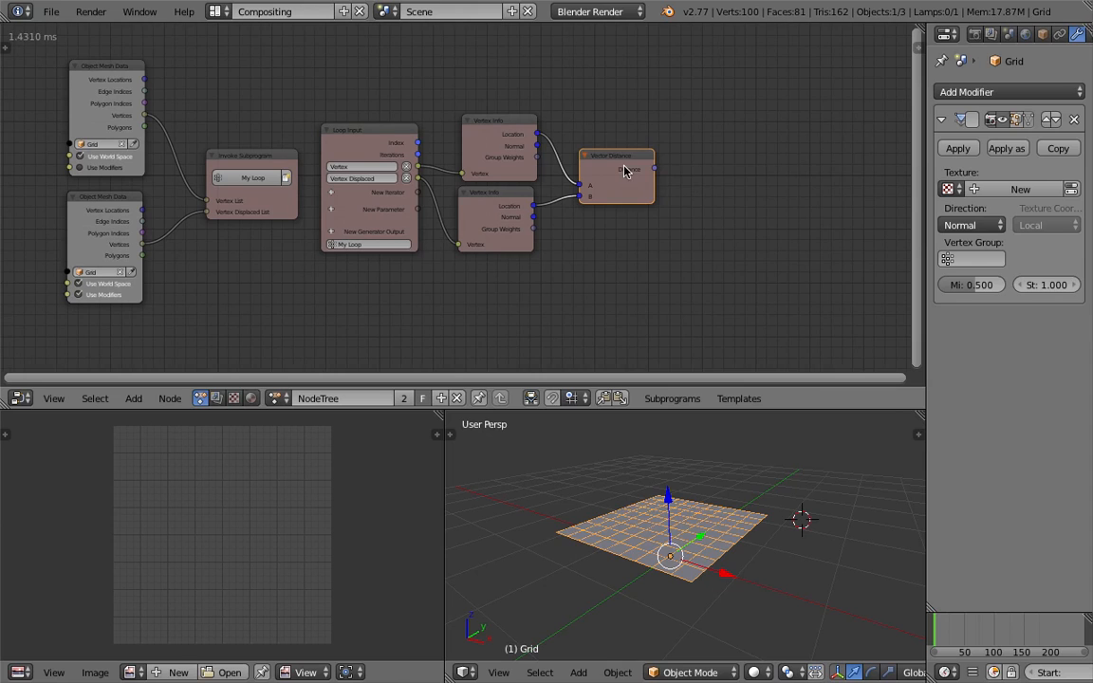
scroll(653, 160, "up", 1)
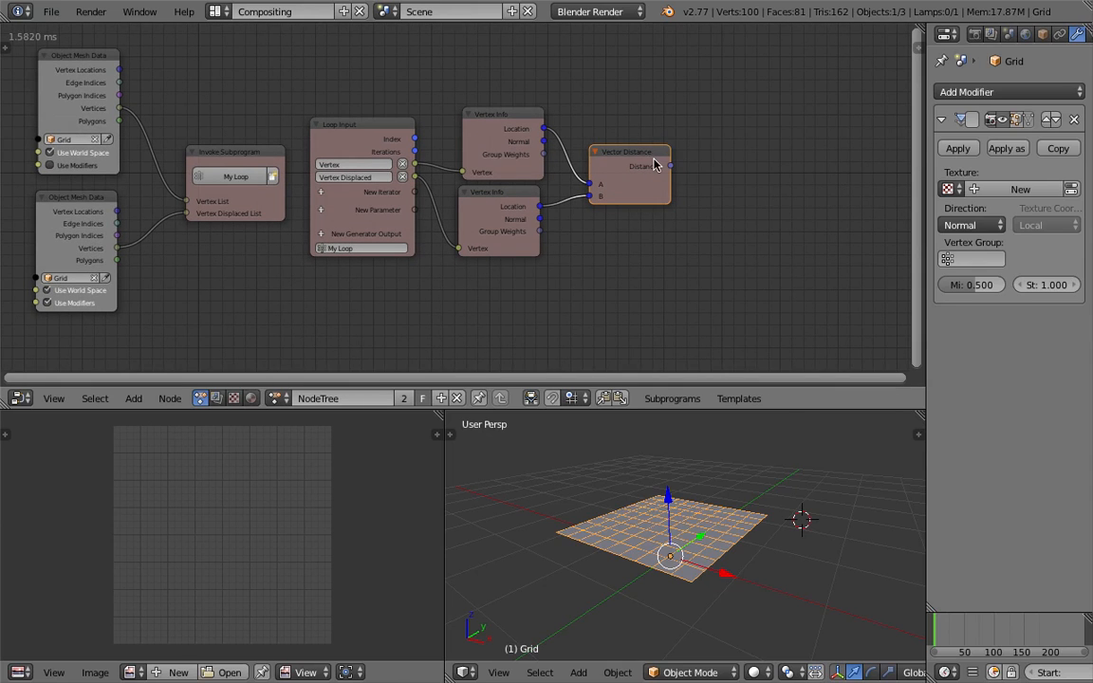
key("shift+a")
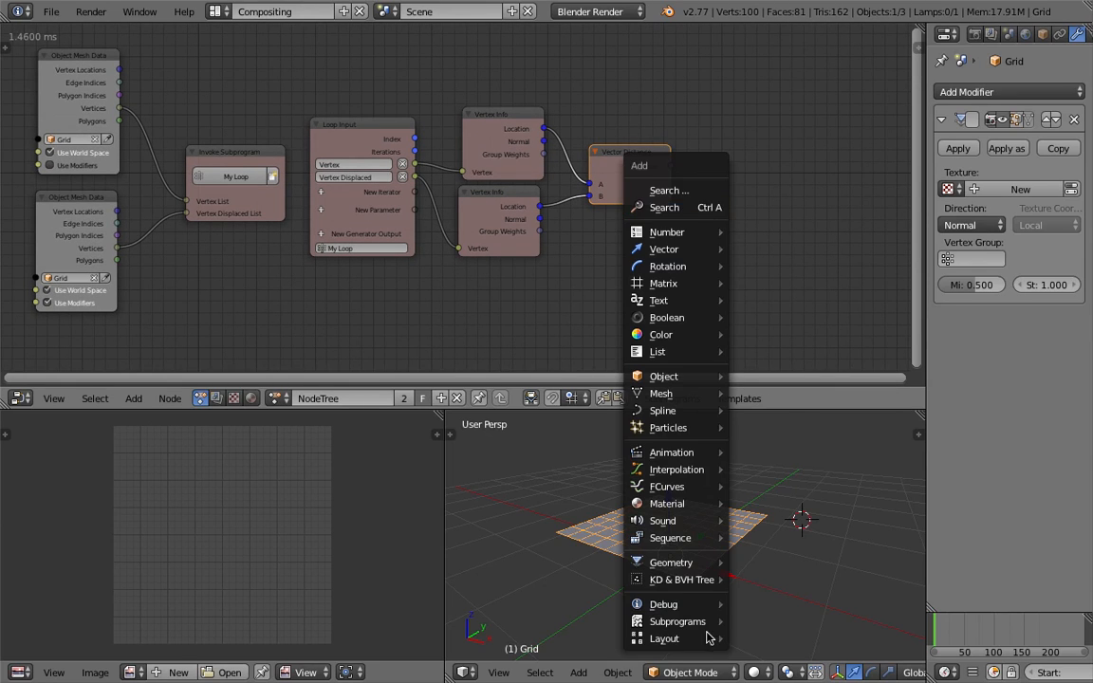
mouse_move(713, 634)
mouse_move(713, 608)
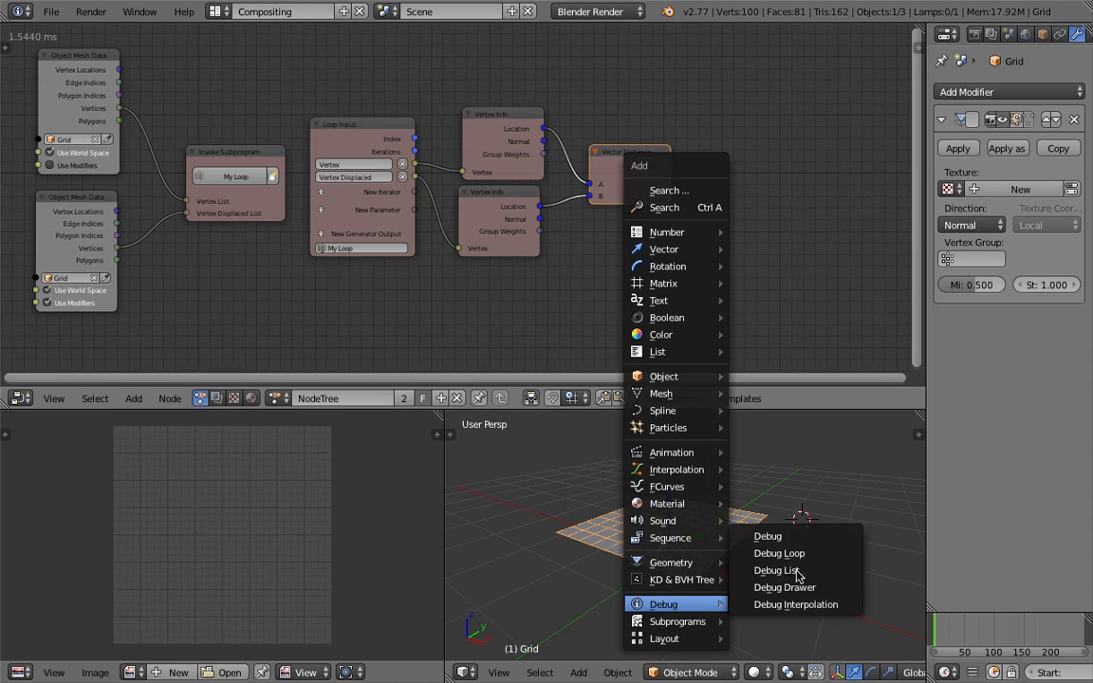
left_click(794, 555)
left_click(734, 160)
left_click_drag(671, 166, 737, 190)
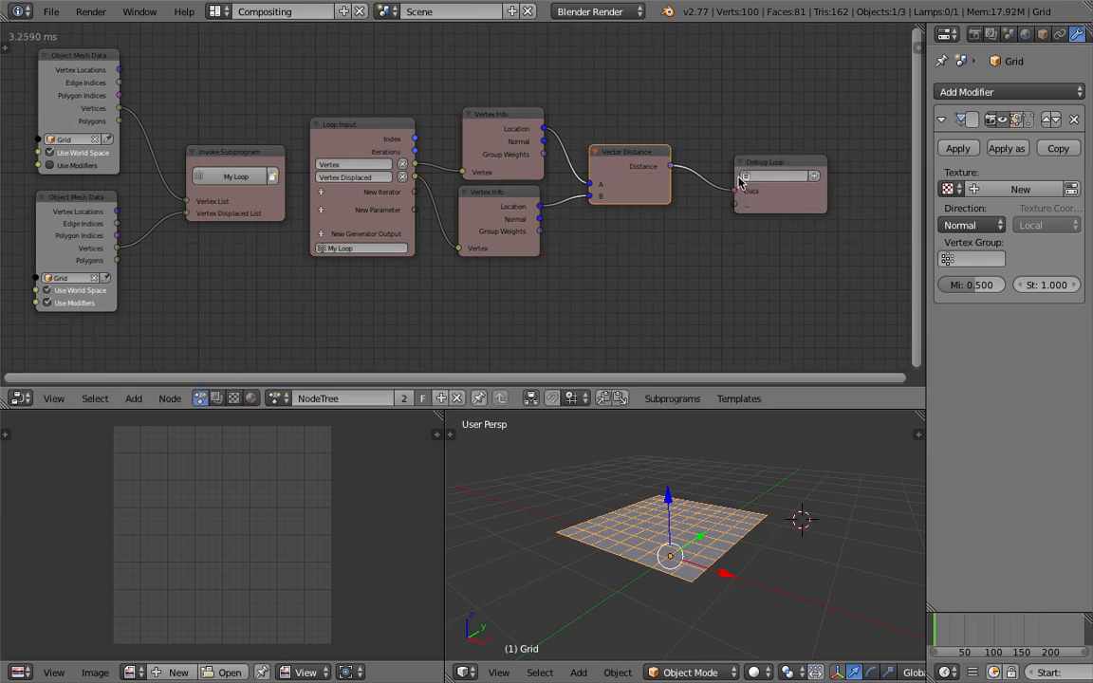
left_click(816, 179)
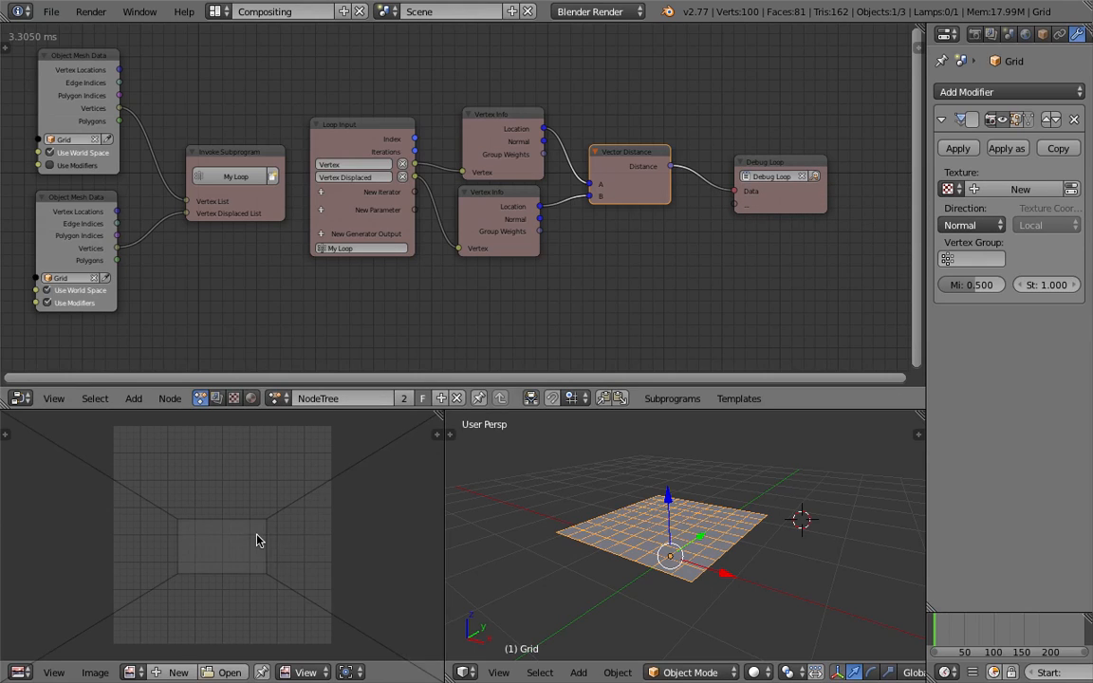
Change the image editor into a text editor showing the Debug Loop text, and save over the existing file
key("shift+F11")
scroll(256, 516, "up", 10)
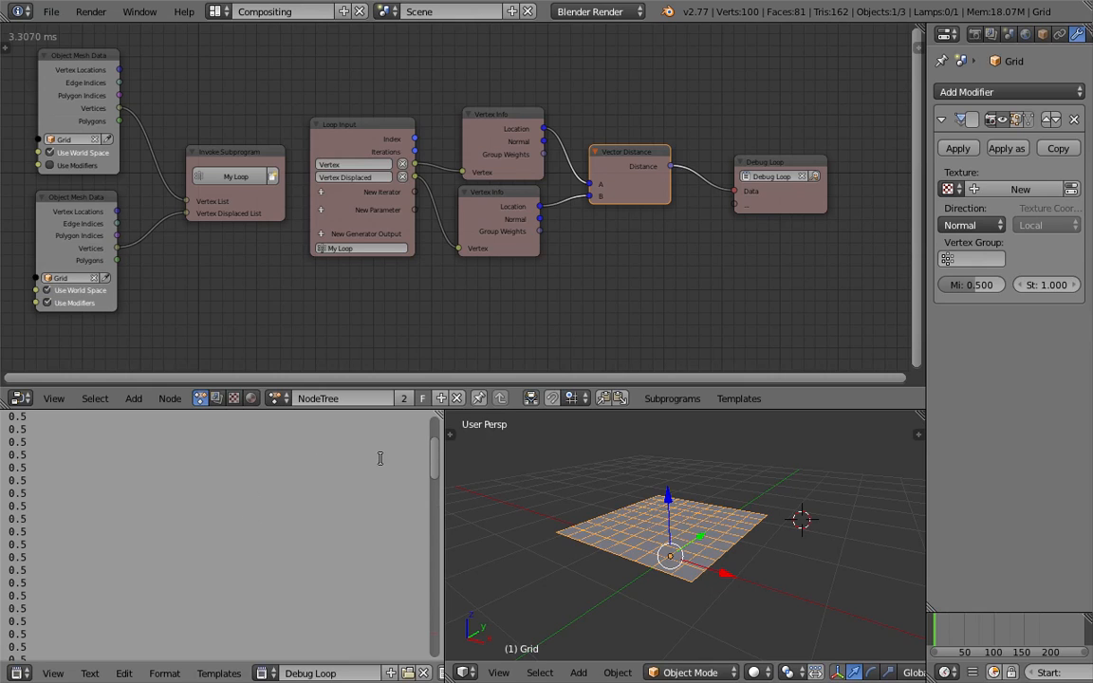
middle_click_drag(508, 323, 525, 319)
scroll(525, 312, "down", 1)
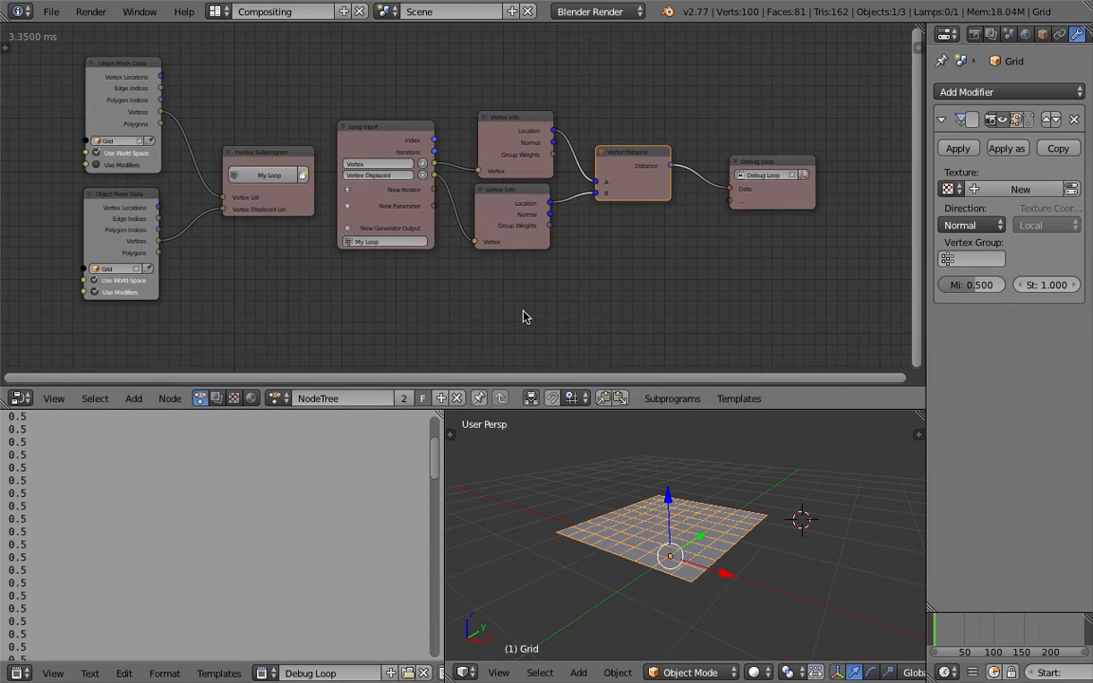
key("ctrl+s")
left_click(525, 315)
middle_click_drag(613, 499, 608, 491)
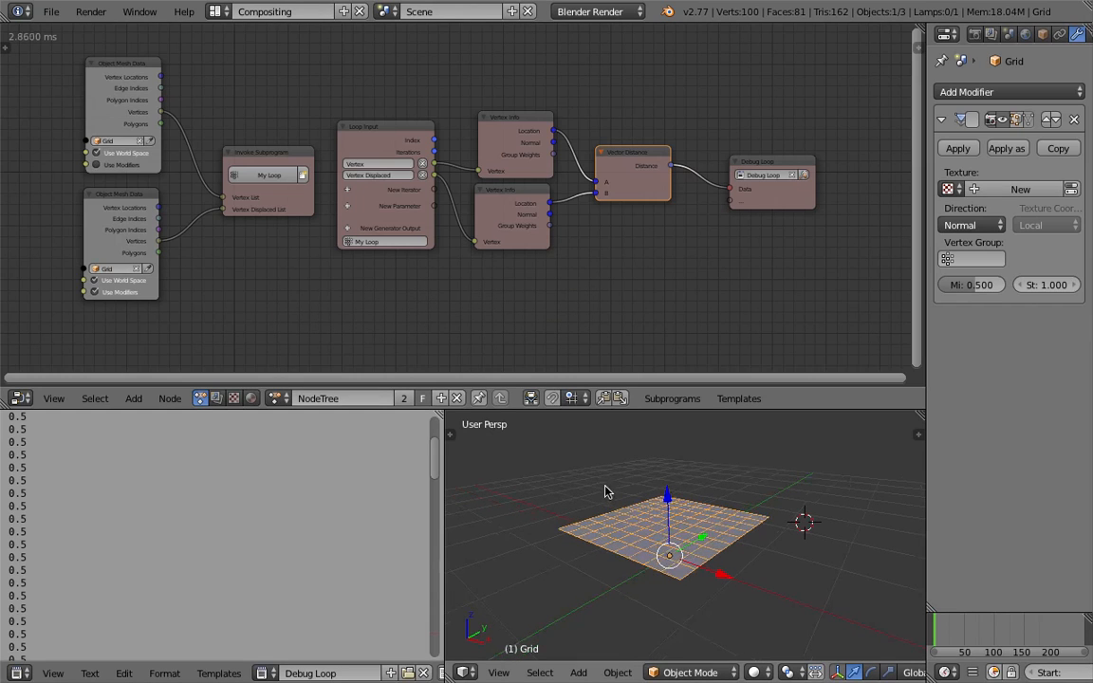
Vary the Displace modifier's Midlevel and set it back to 0.5
mouse_move(970, 287)
left_mouse_down()
mouse_move(952, 286)
mouse_move(1003, 287)
mouse_move(967, 286)
left_mouse_up()
left_click(976, 287)
type("0.5")
key("Return")
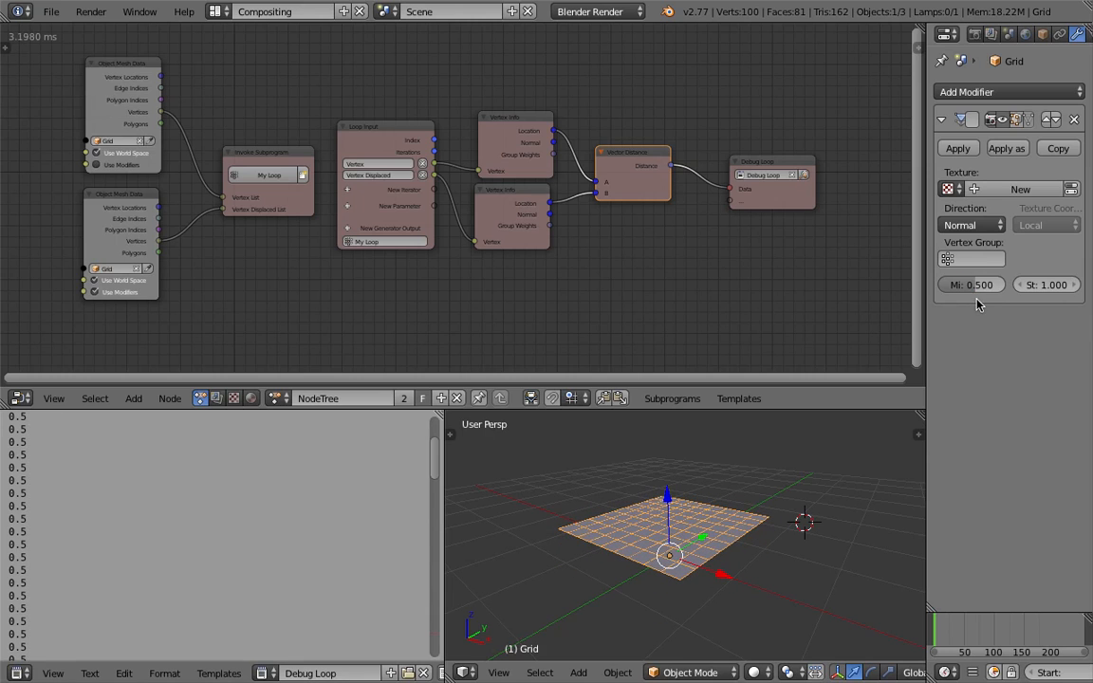
Widen the properties editor and raise the Displace modifier's Strength to 3.1
middle_click_drag(792, 461, 789, 482)
left_click_drag(925, 448, 866, 434)
left_click_drag(1044, 284, 1070, 284)
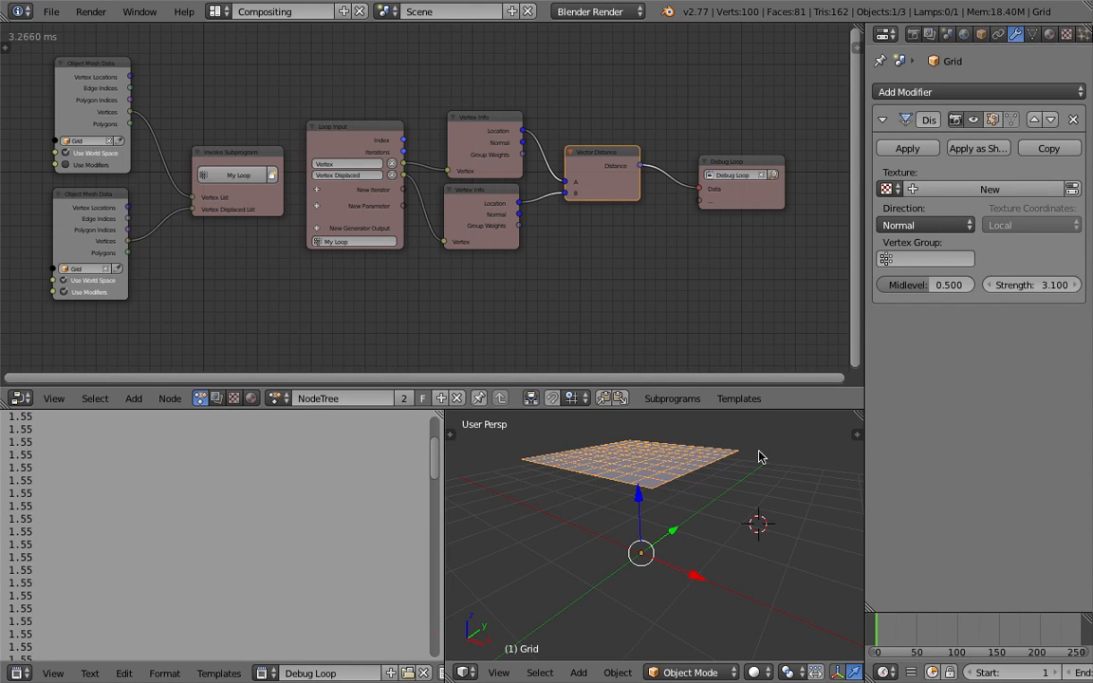
scroll(717, 515, "down", 1)
middle_click_drag(701, 504, 719, 507)
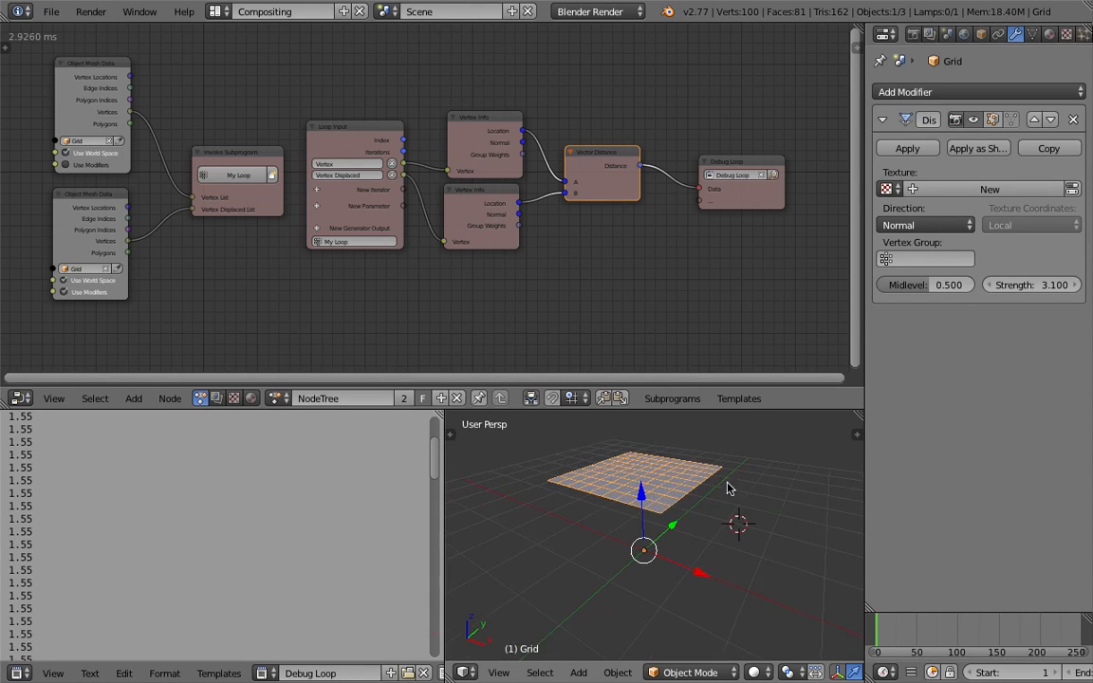
Lower the Displace modifier's Strength to 2.6, and finally set it to 1
left_click_drag(1035, 285, 1034, 287)
left_click(1038, 287)
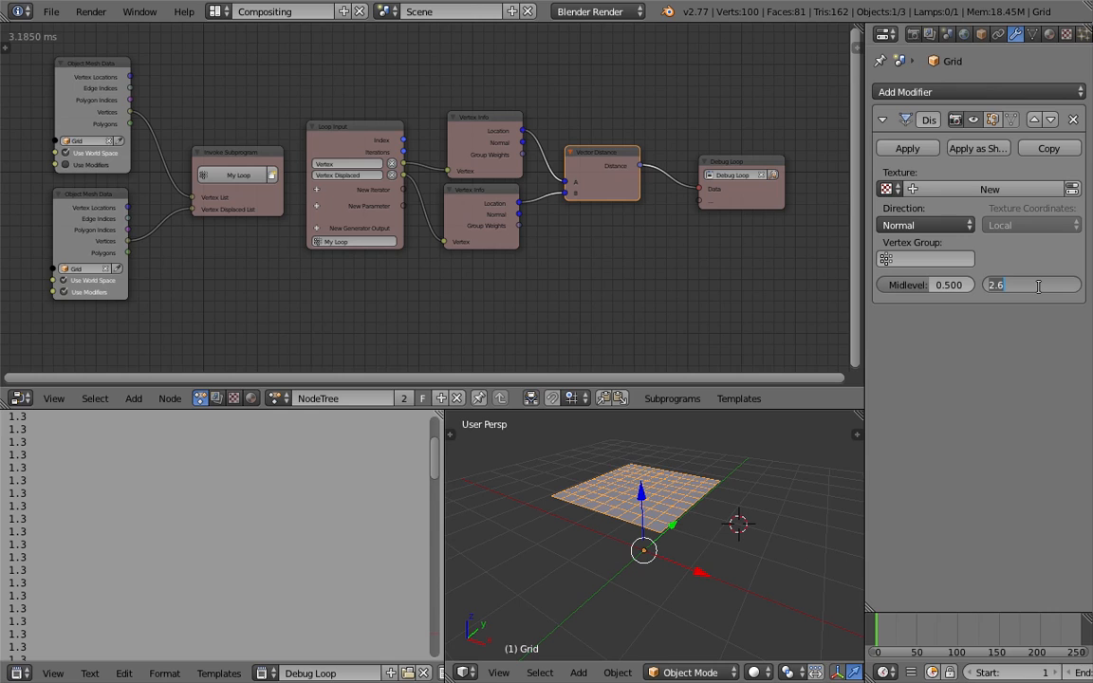
type("1")
key("Return")
mouse_move(678, 499)
middle_mouse_down()
mouse_move(675, 475)
mouse_move(682, 485)
middle_mouse_up()
middle_click_drag(583, 300, 585, 309)
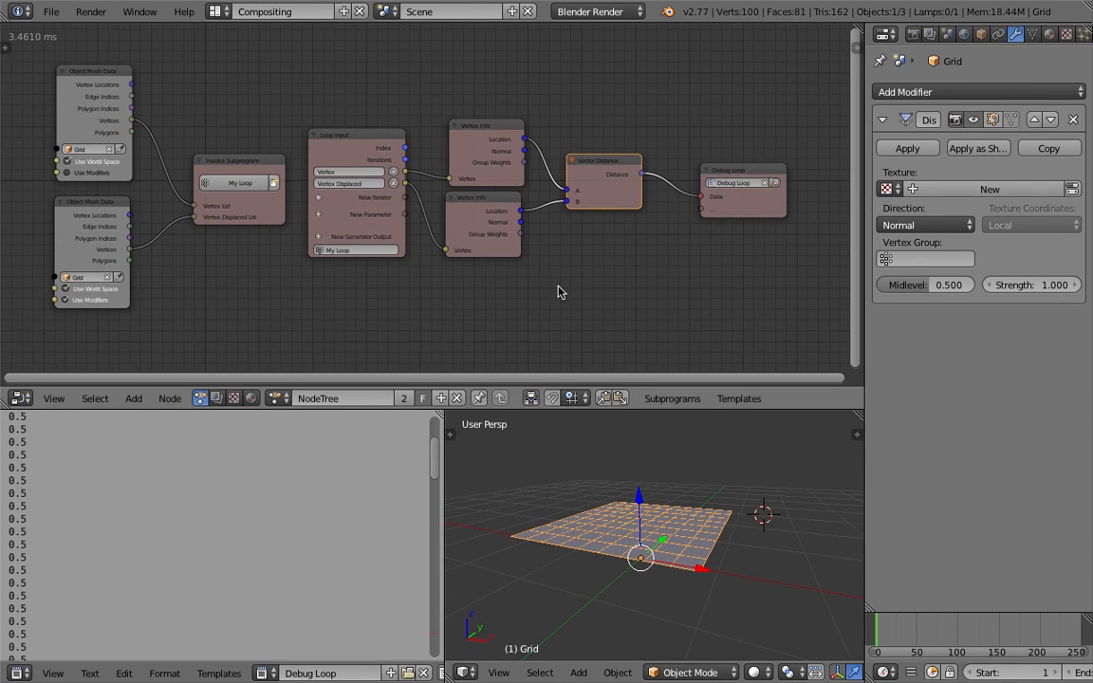
Widen the properties editor a little further to give the Displace modifier's settings more room
middle_click_drag(239, 242, 257, 240)
middle_click_drag(683, 543, 634, 538)
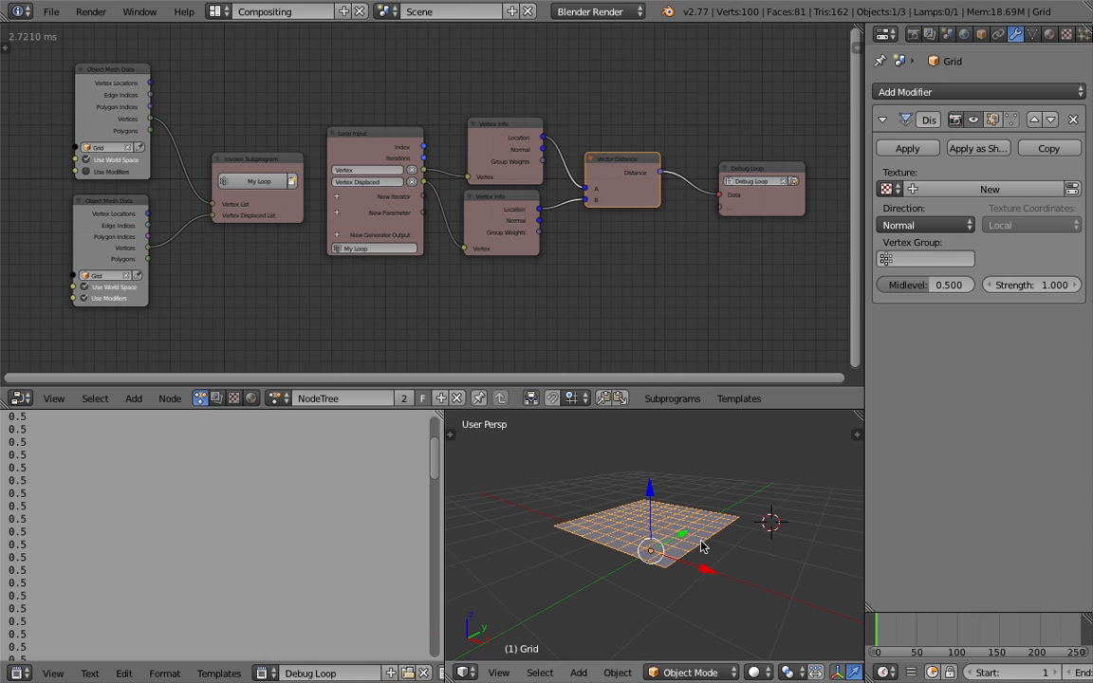
middle_click_drag(693, 537, 721, 538)
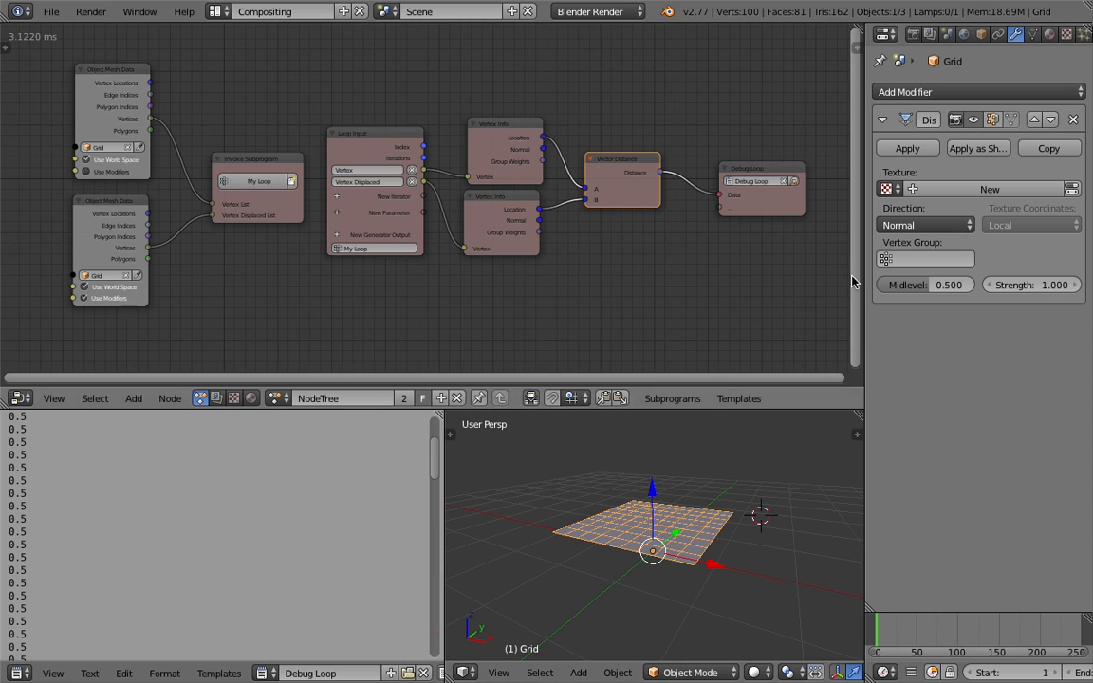
left_click_drag(866, 256, 838, 285)
middle_click_drag(742, 437, 688, 464)
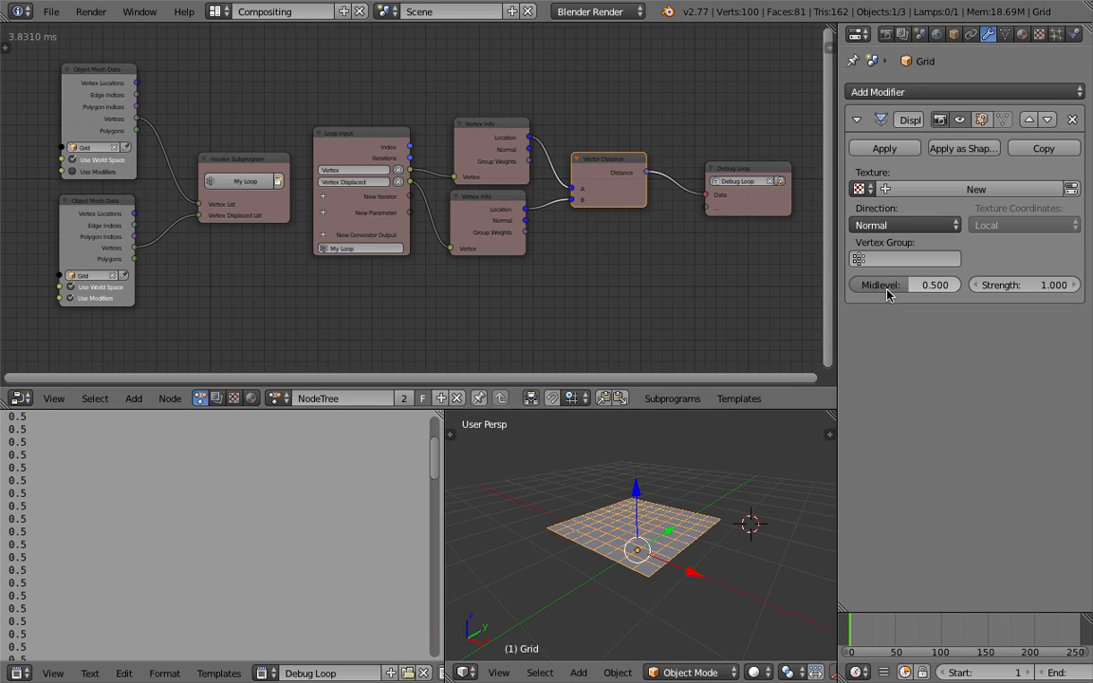
middle_click_drag(685, 480, 636, 503)
Add an ico sphere and move it clear of the grid, to the side opposite the 3D cursor
key("shift+a")
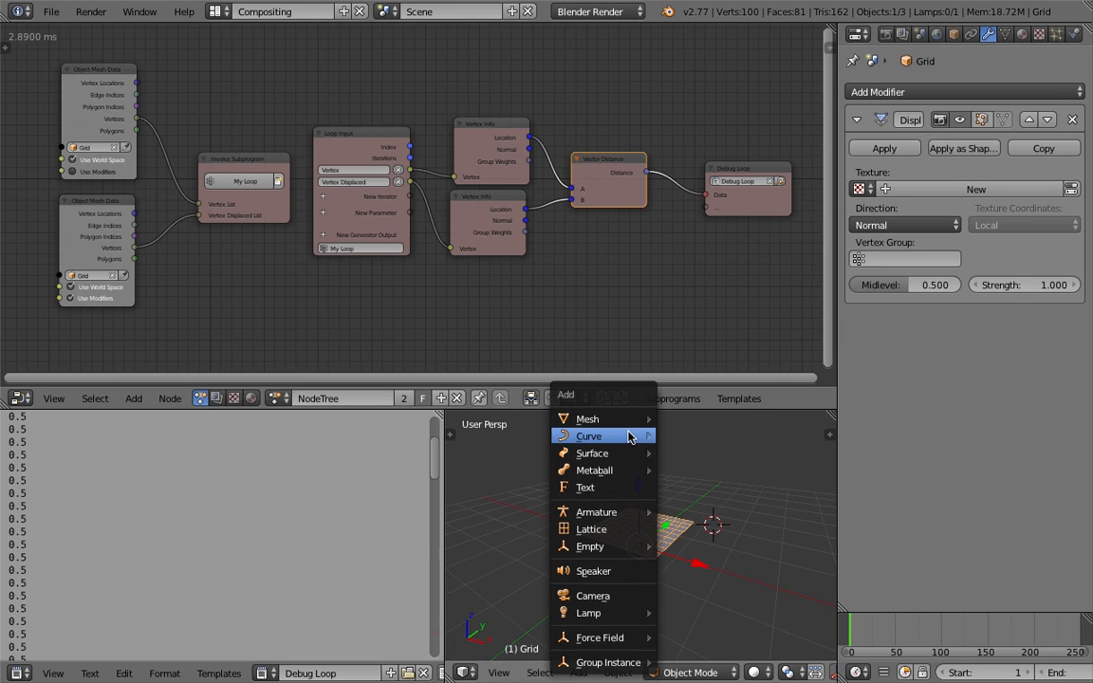
mouse_move(624, 422)
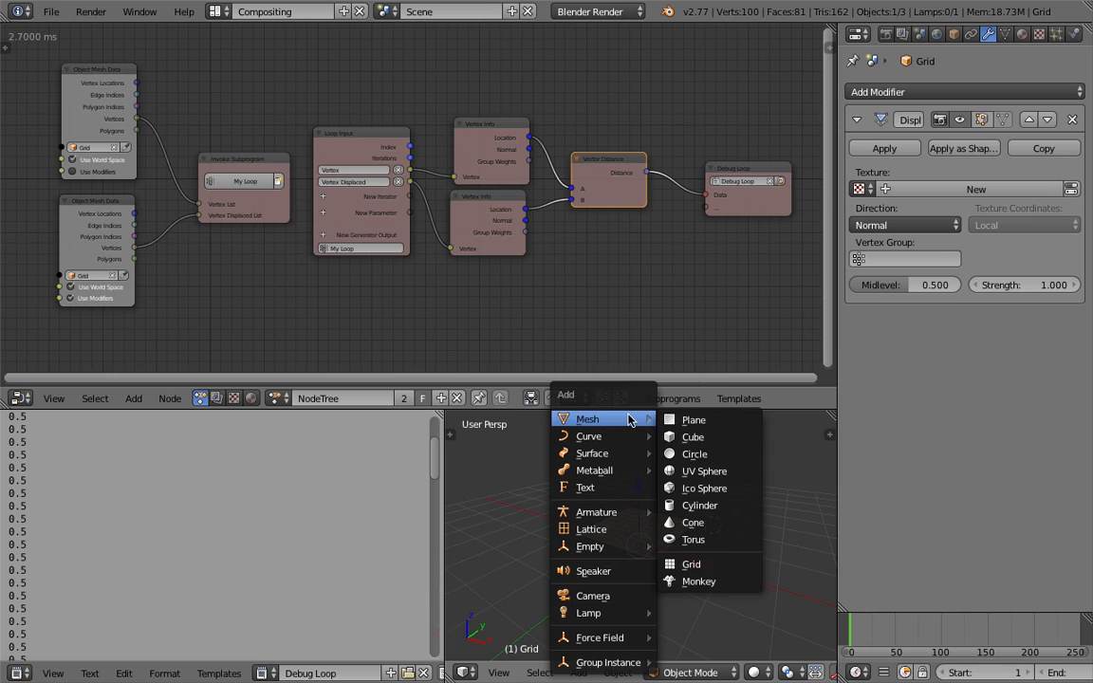
left_click(713, 494)
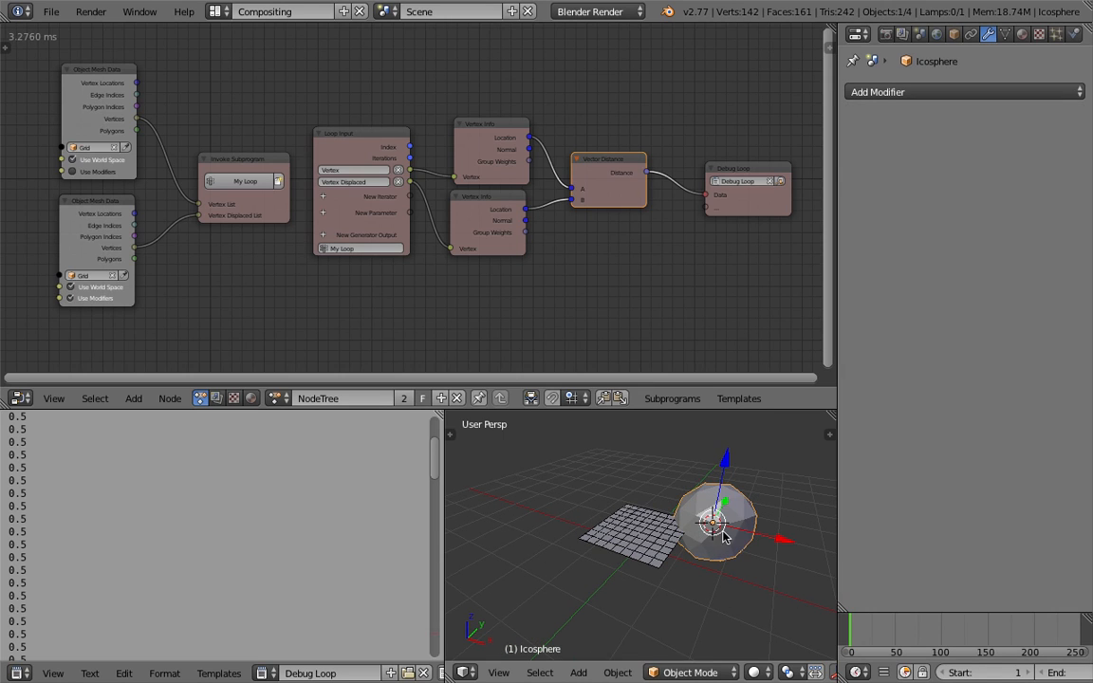
key("g")
left_click(548, 507)
Scale the icosphere's mesh down to a small ball in Edit Mode and return to Object Mode
key("Tab")
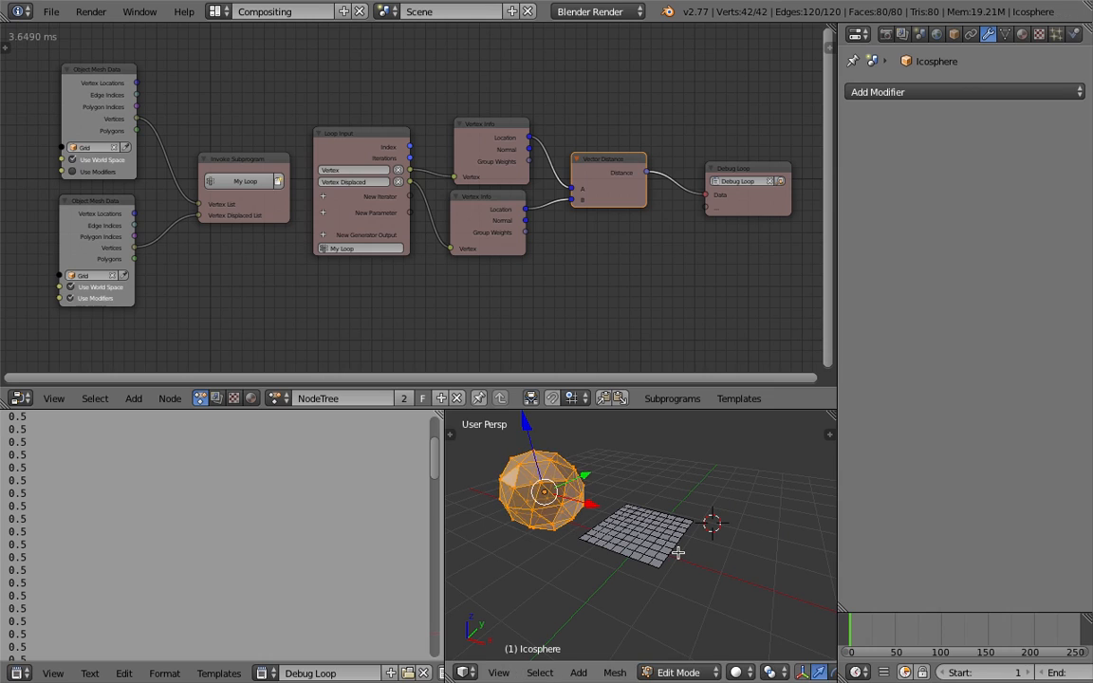
key("s")
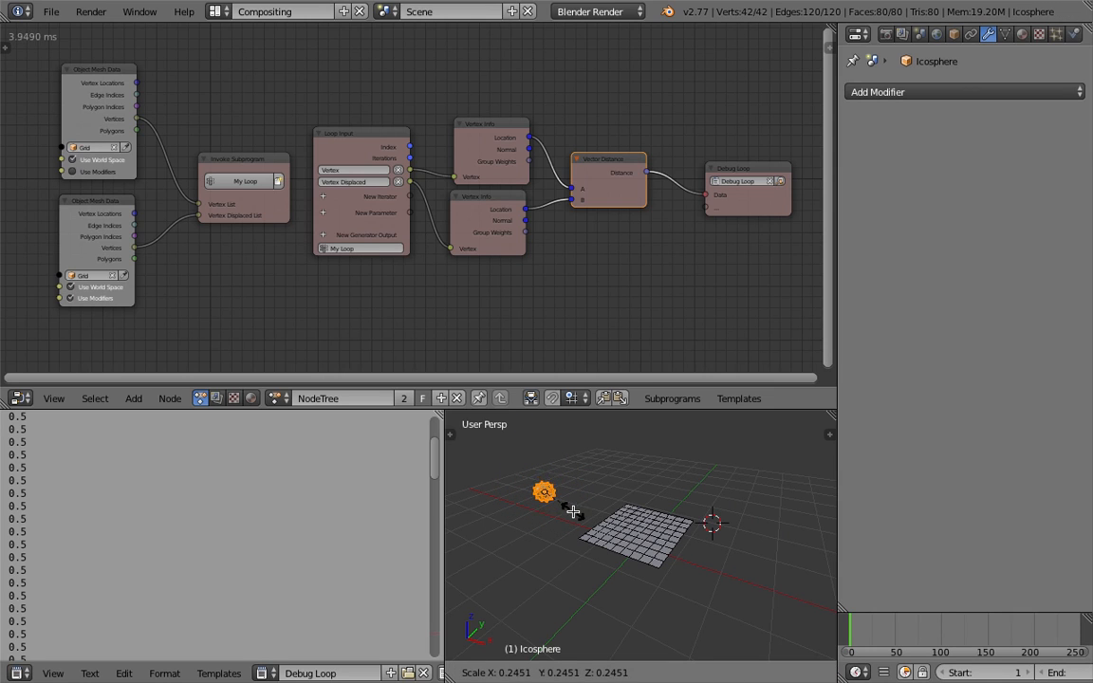
left_click(556, 501)
key("Tab")
middle_click_drag(593, 500, 651, 525)
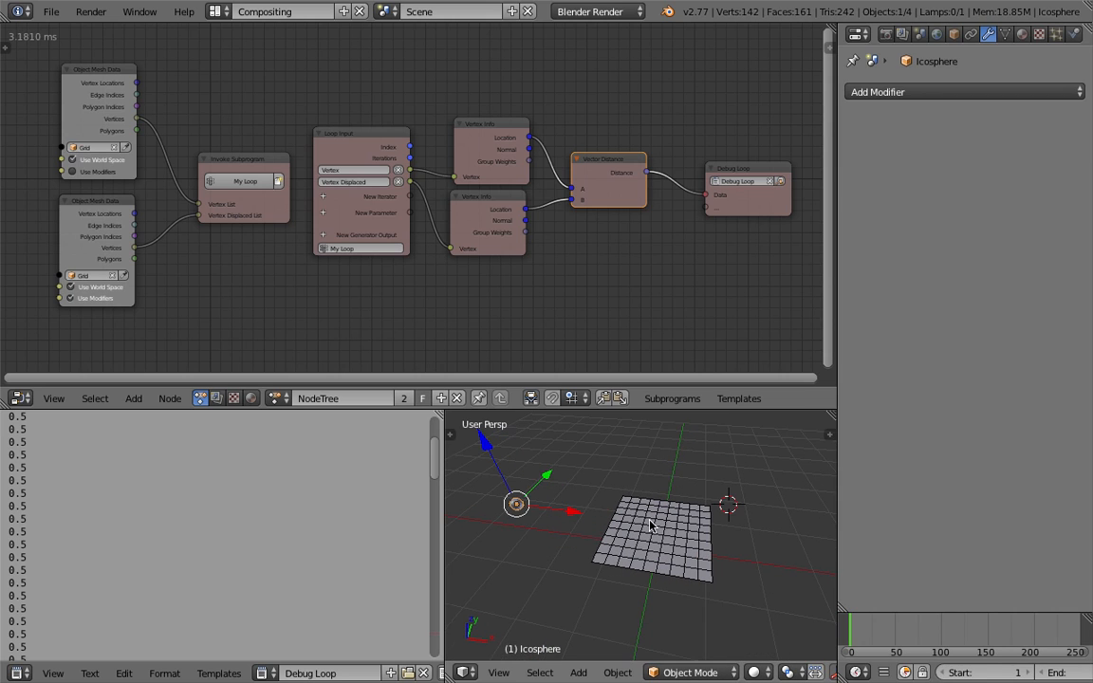
Widen the 3D view at the text editor's expense and try moving the icosphere toward the grid
left_click_drag(443, 492, 396, 492)
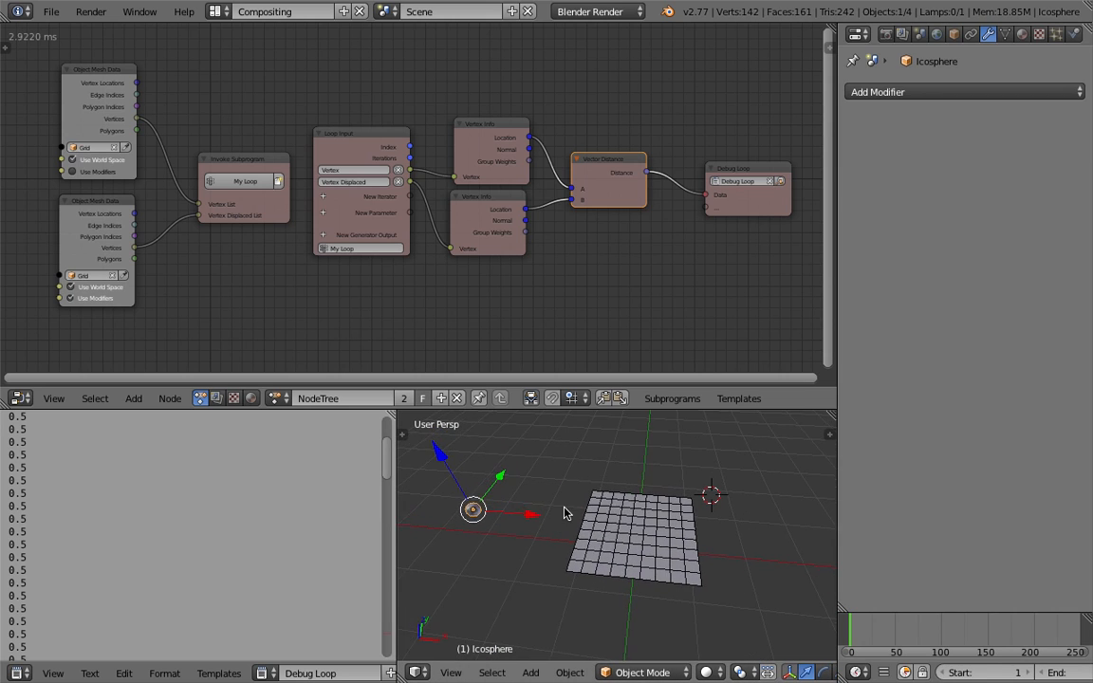
middle_click_drag(564, 514, 581, 507, "shift")
key("g")
left_click(549, 531)
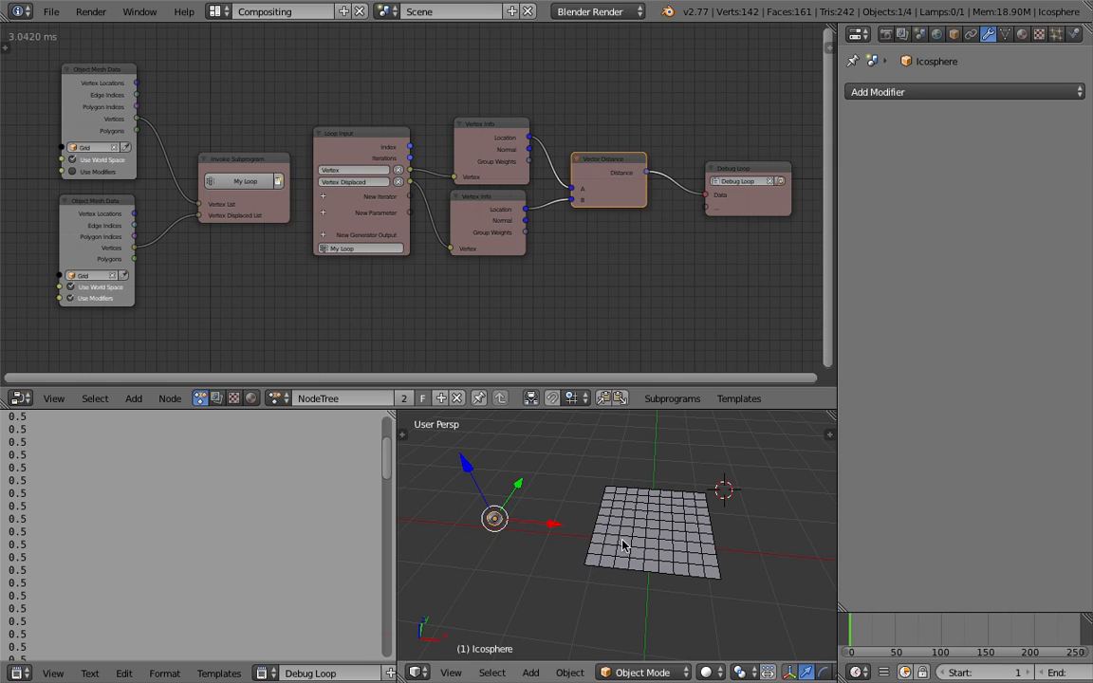
Add an Object Instancer node below the two Object Mesh Data nodes
scroll(356, 281, "down", 2)
scroll(295, 266, "up", 1)
scroll(240, 222, "up", 1)
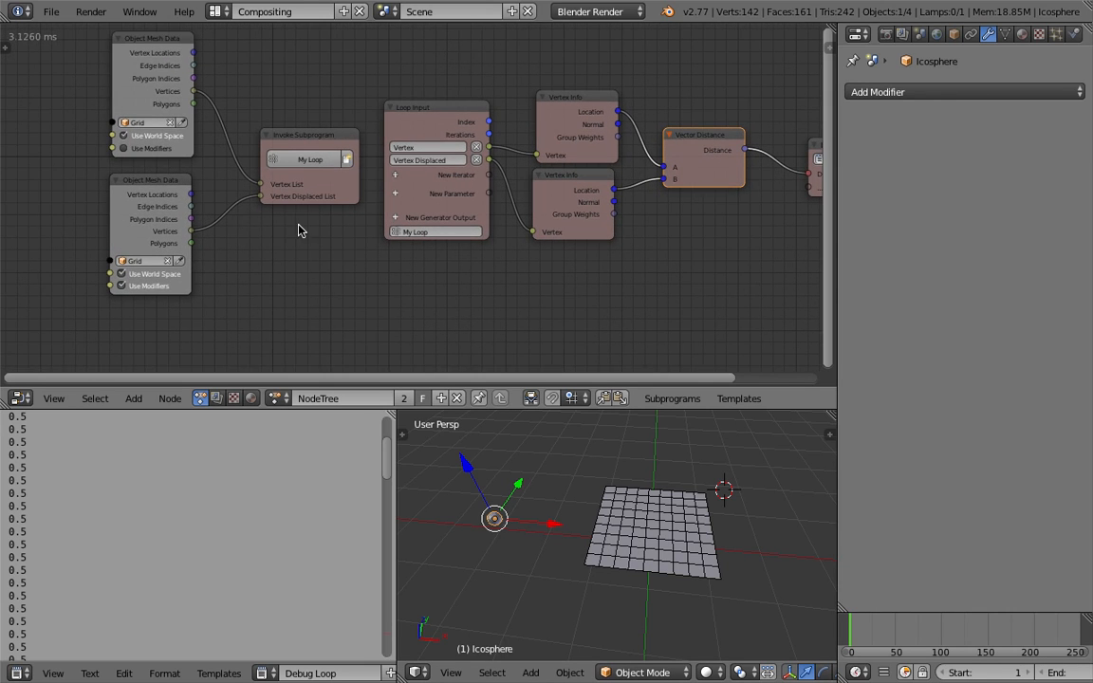
scroll(318, 237, "up", 1)
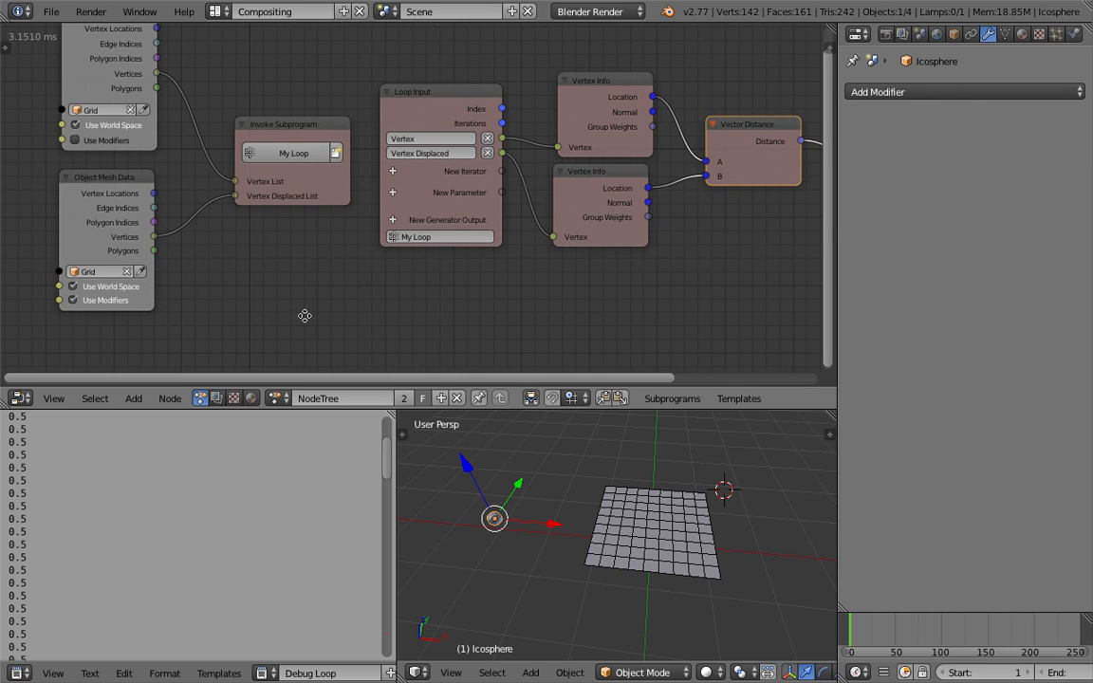
scroll(340, 273, "down", 1)
key("shift+a")
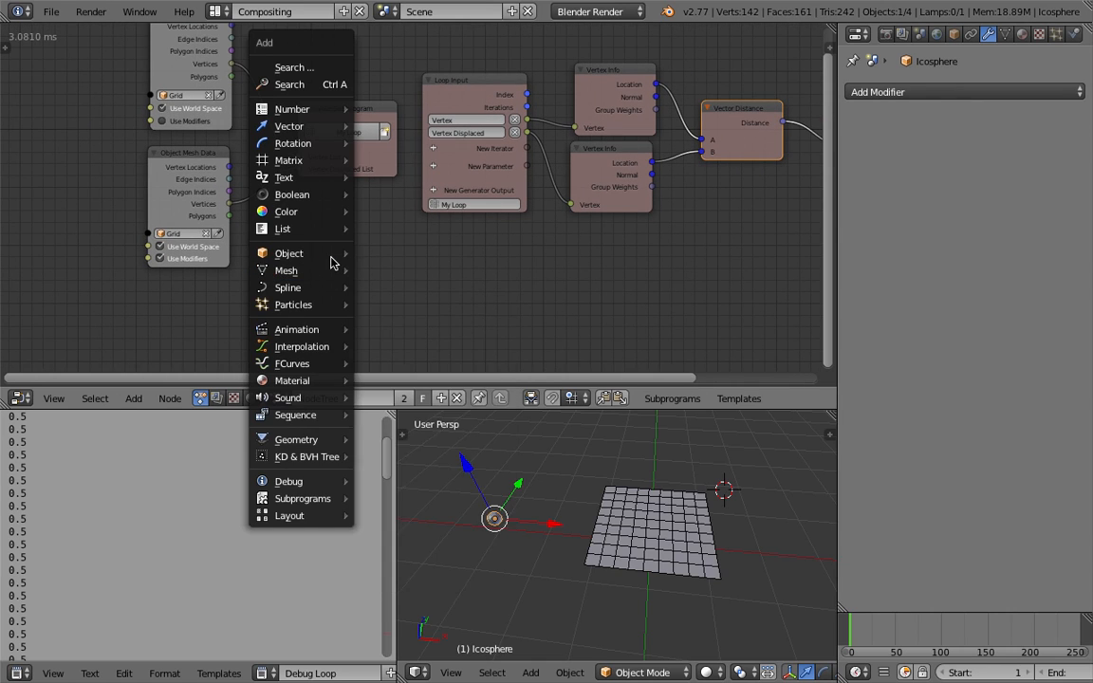
left_click(319, 86)
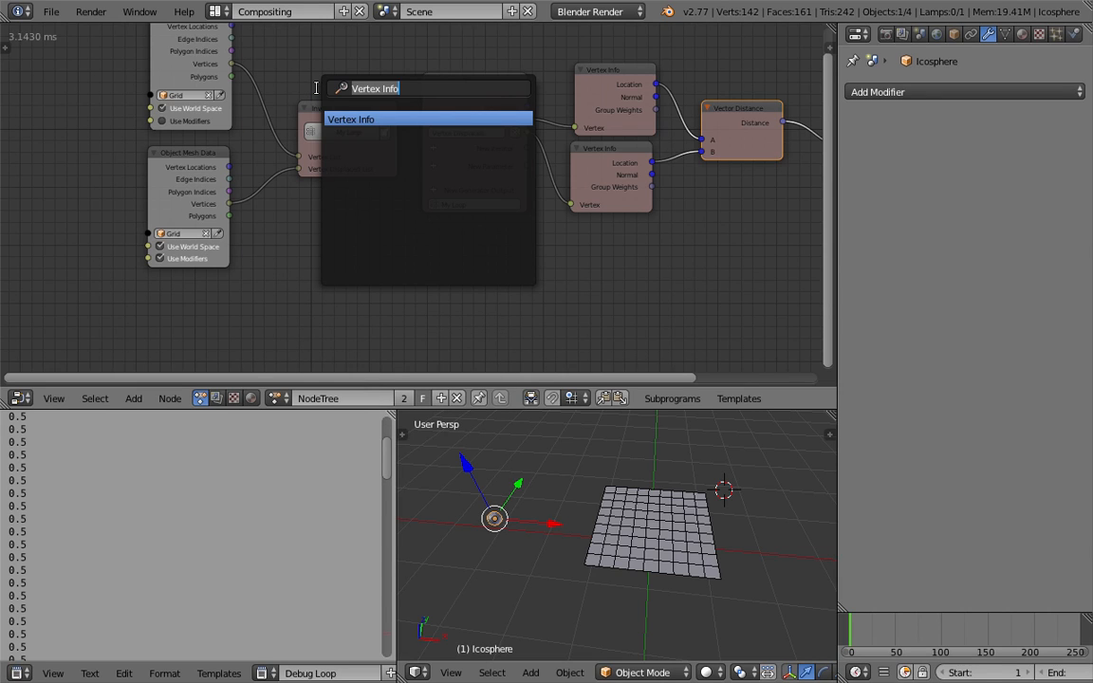
type("Object In")
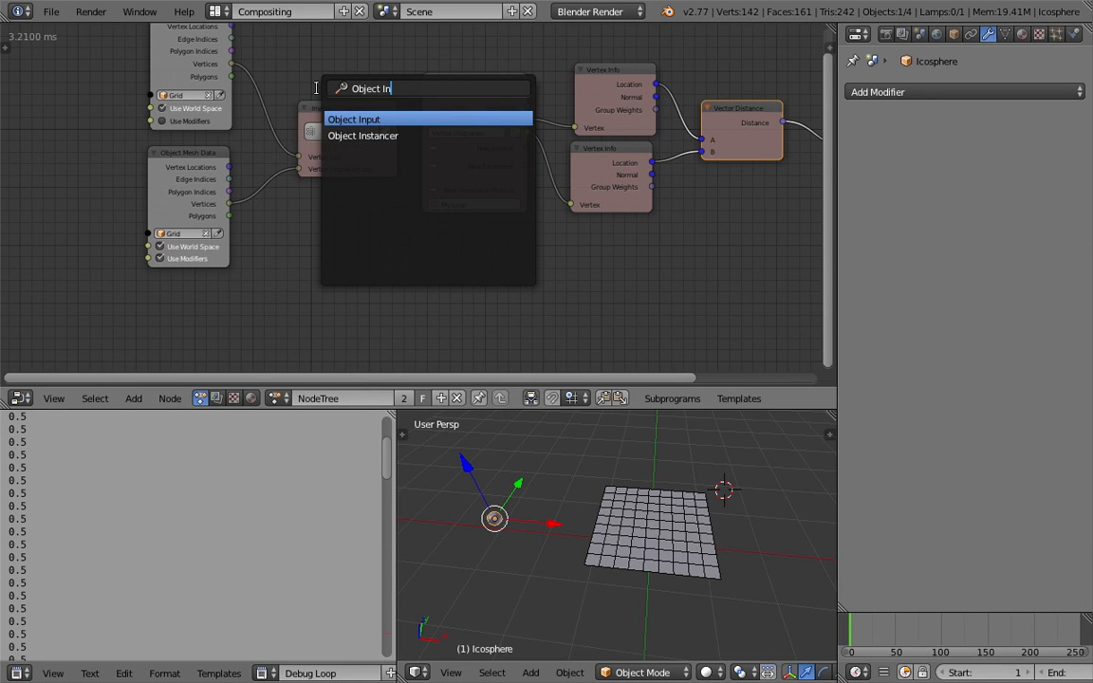
key("Down")
key("Return")
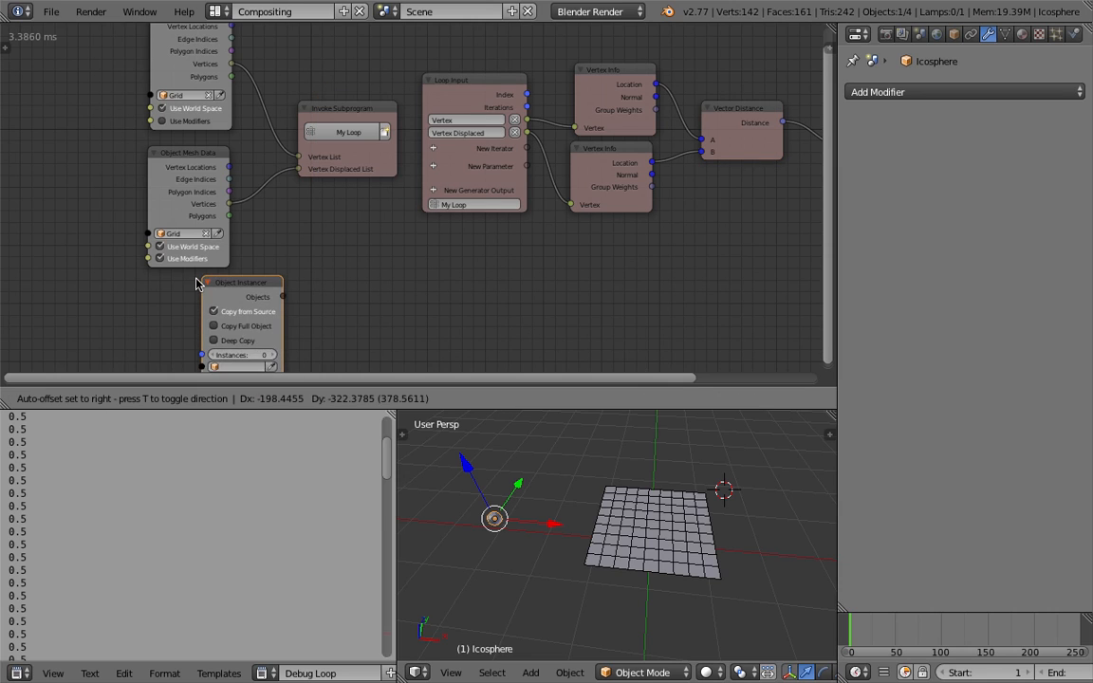
left_click(121, 287)
middle_click_drag(293, 276, 305, 250)
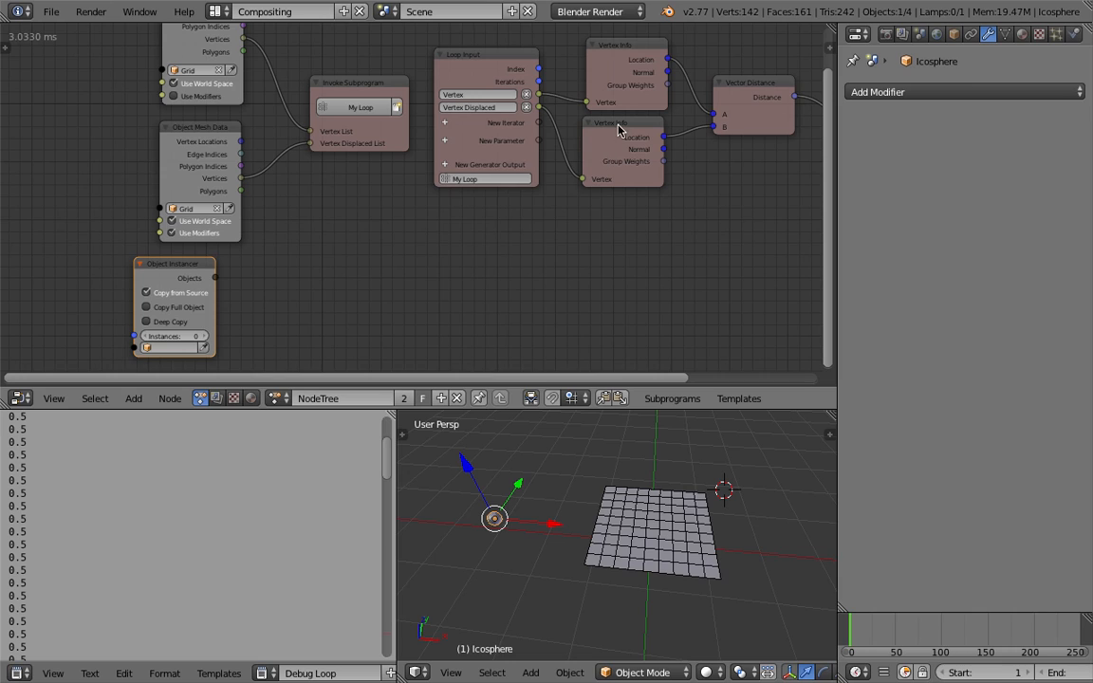
Space the Loop Input and Invoke Subprogram nodes apart and widen the node editor at the properties editor's expense
left_click_drag(495, 57, 503, 63)
left_click_drag(380, 82, 367, 83)
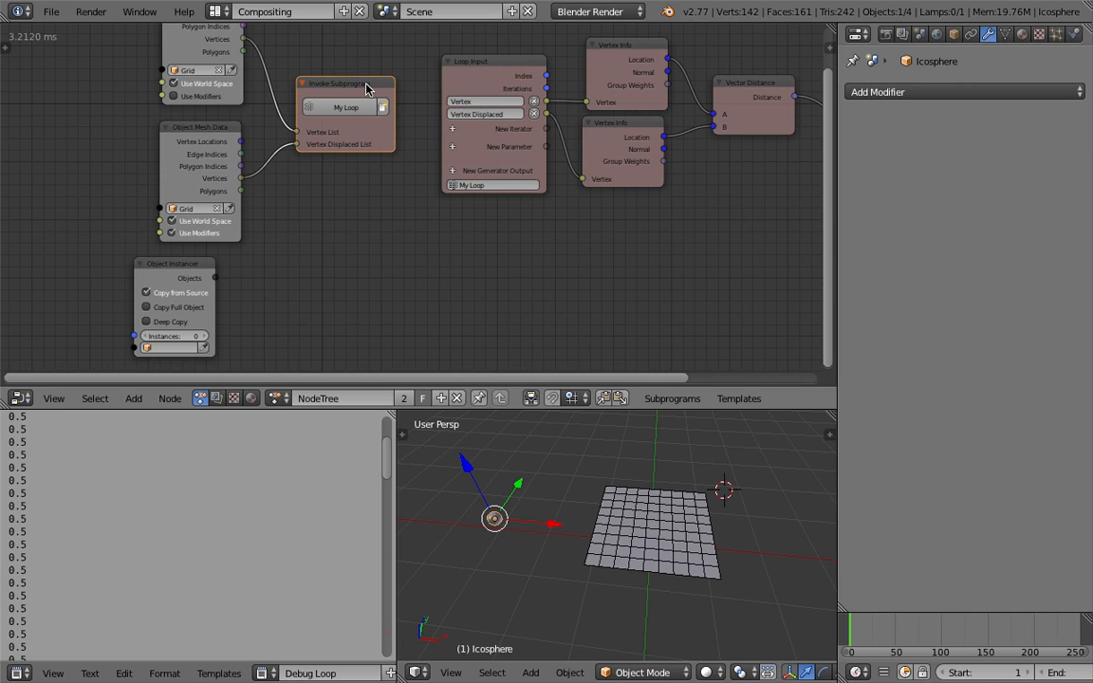
scroll(413, 172, "down", 1)
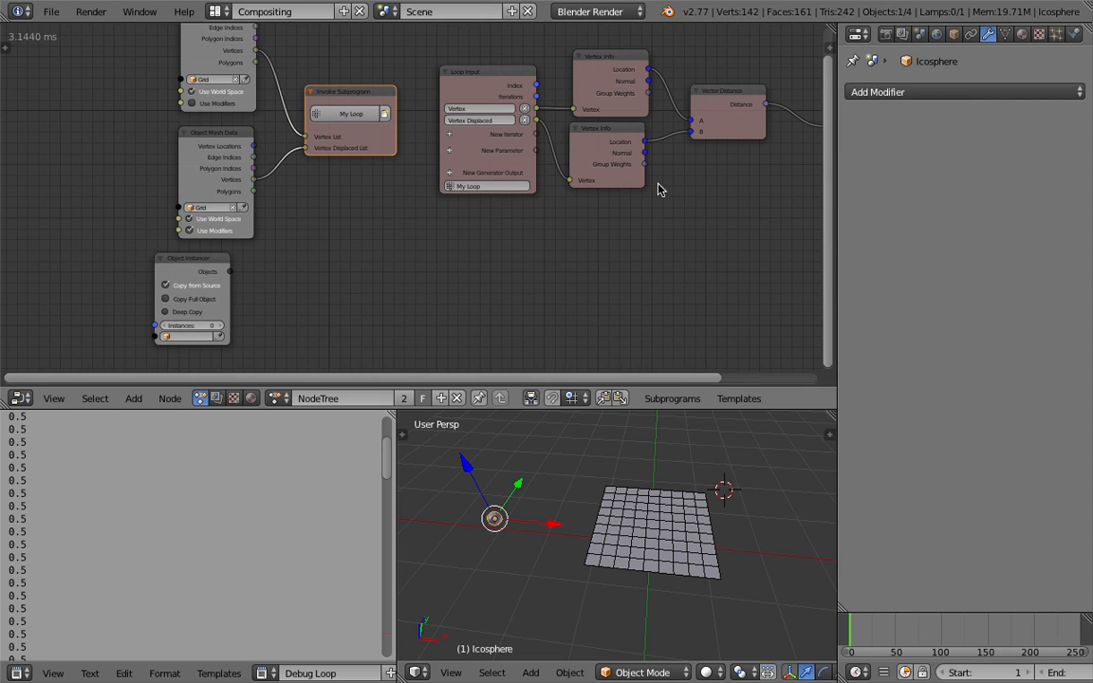
left_click_drag(829, 192, 855, 190)
middle_click_drag(627, 218, 626, 215)
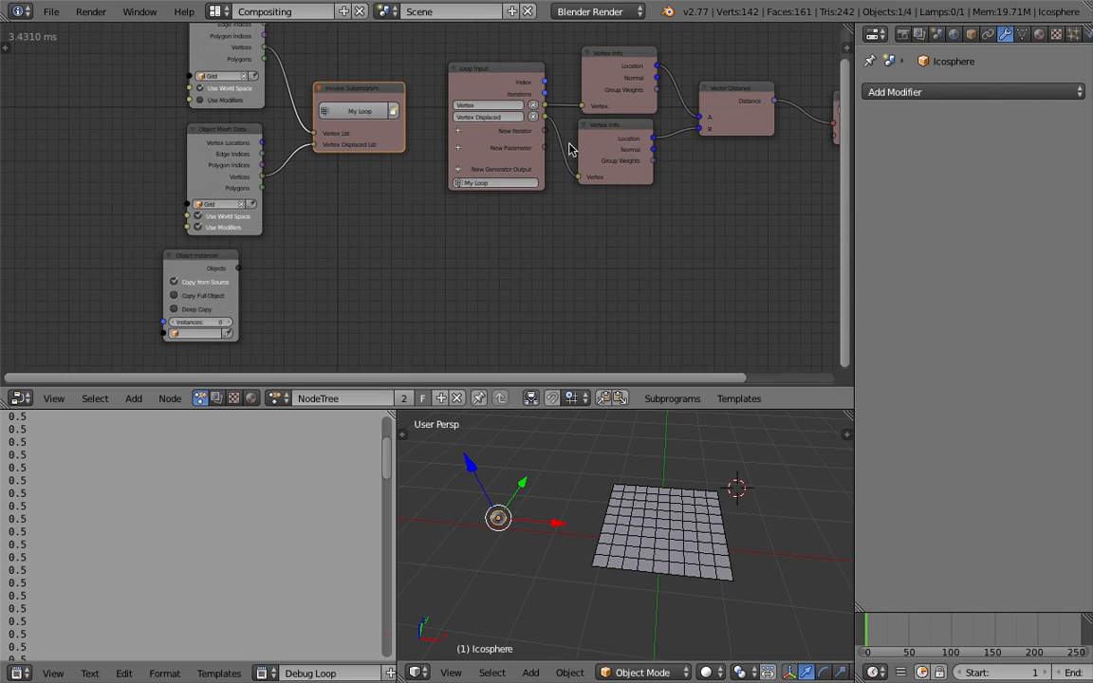
Add an Object List iterator to My Loop and feed it the Object Instancer's objects
left_click(459, 134)
type("Object")
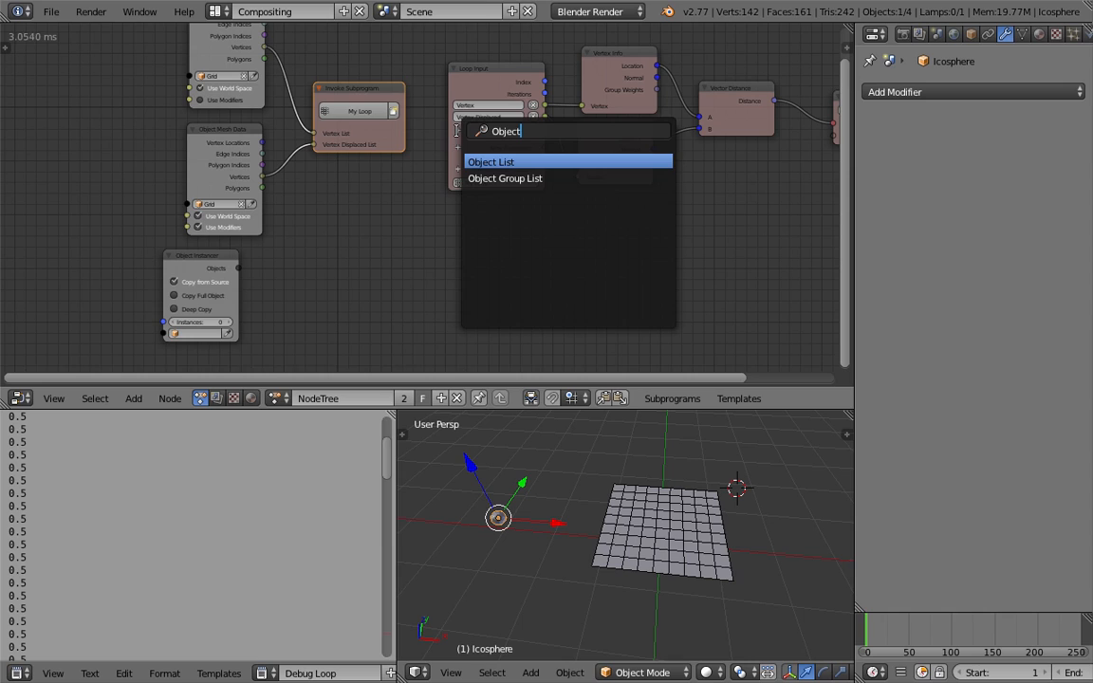
key("Return")
left_click_drag(238, 268, 314, 155)
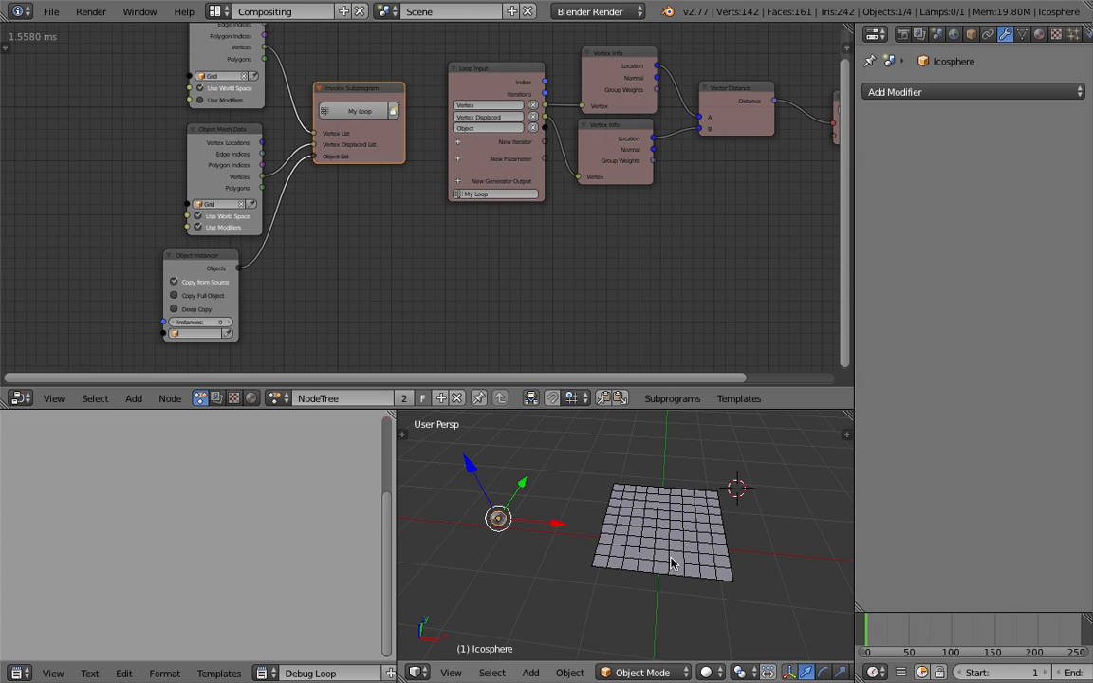
Assign the icosphere as the Object Instancer's source object and set its instances to 4
middle_click_drag(689, 557, 704, 532)
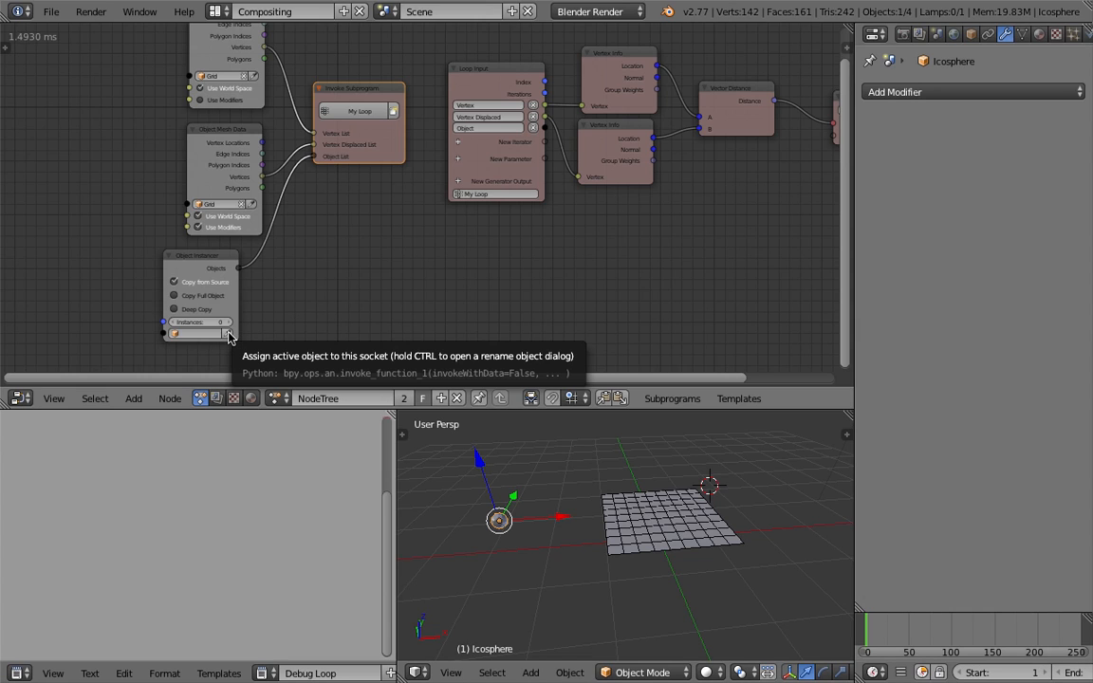
left_click(228, 335)
left_click(228, 325)
left_click(229, 324)
left_click(228, 325)
left_click(229, 324)
middle_click_drag(156, 295, 221, 292)
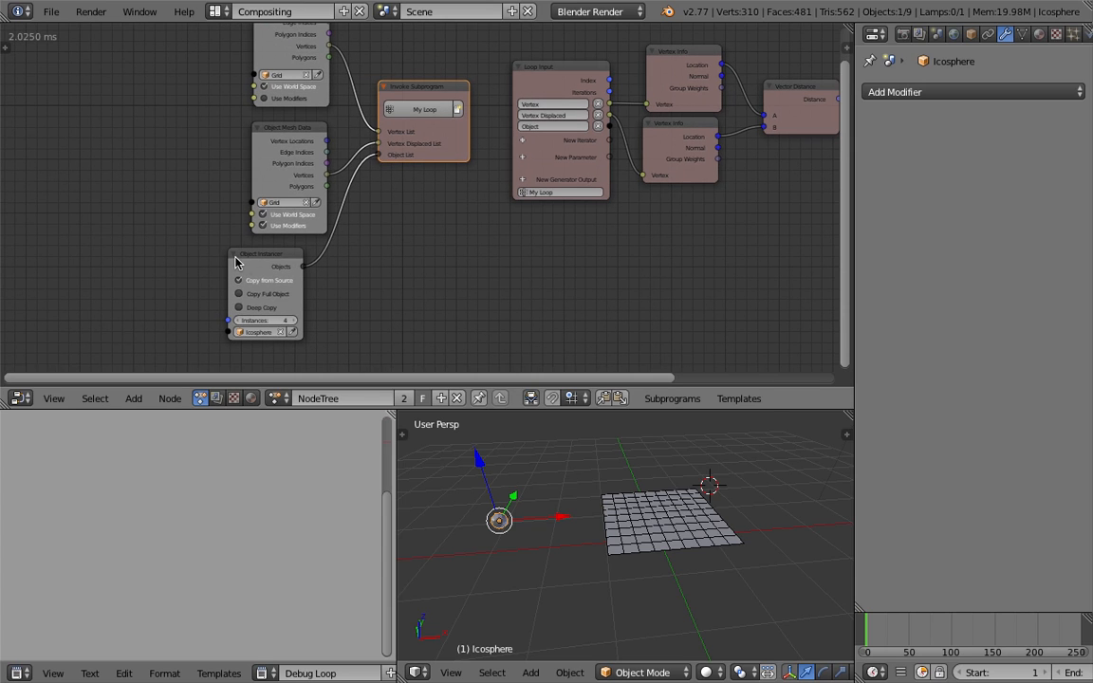
Drive the Object Instancer's instances with a Get List Length node fed by the first grid's vertex locations, placed beside the instancer
middle_click_drag(159, 177, 182, 184)
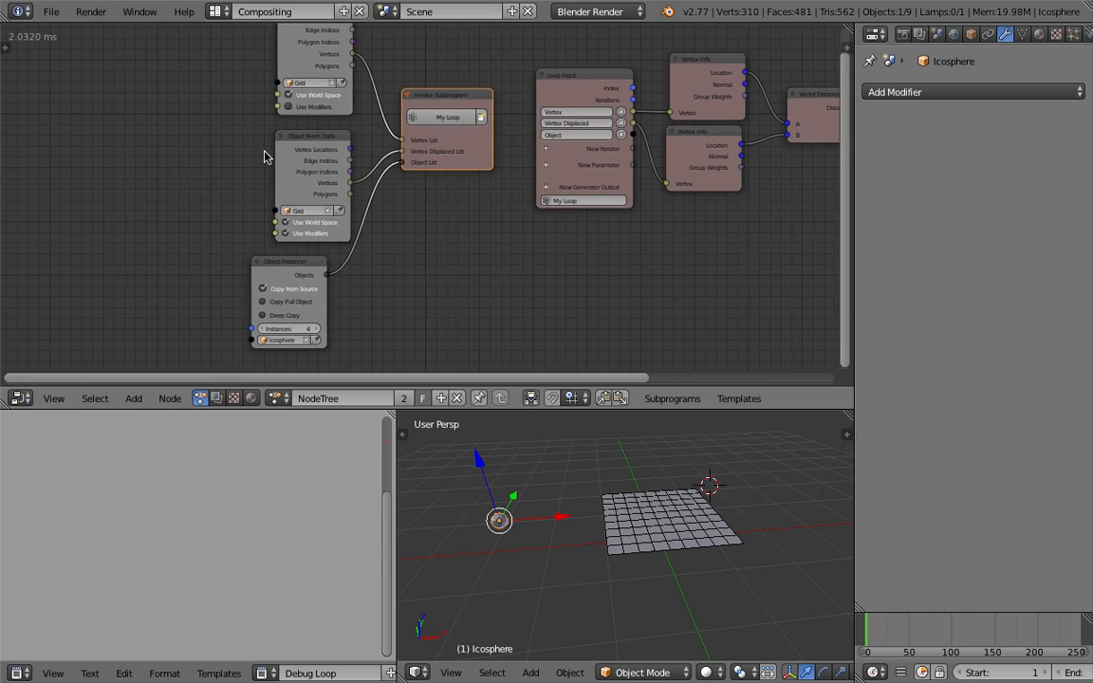
scroll(239, 149, "down", 1)
middle_click_drag(231, 150, 227, 156)
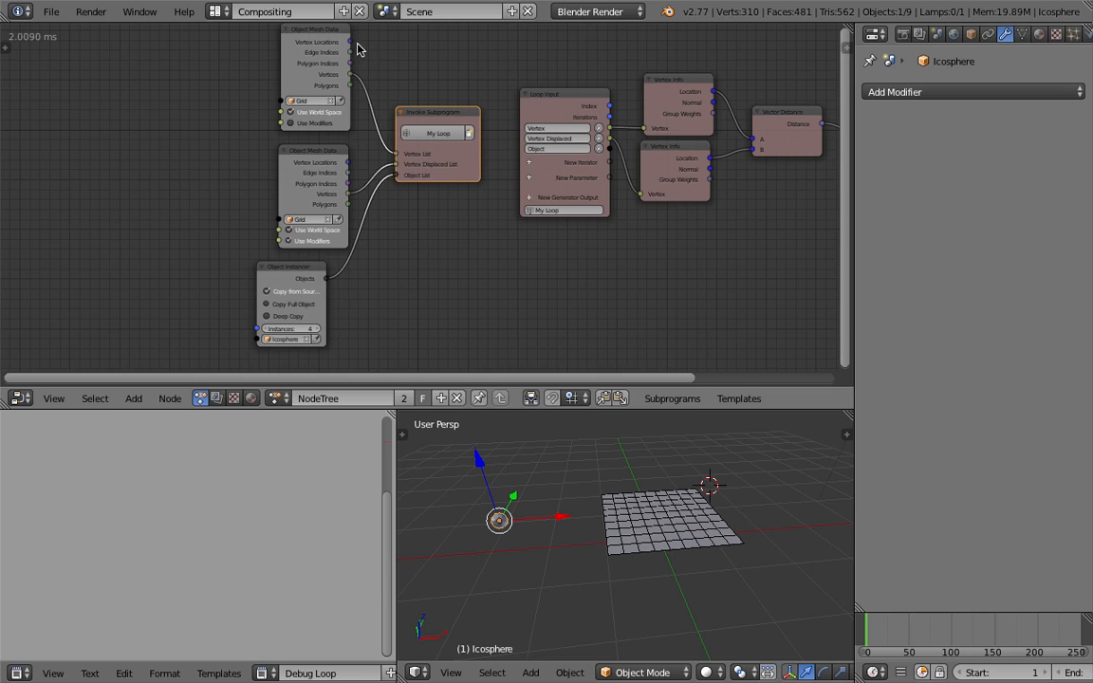
left_click_drag(357, 47, 252, 328)
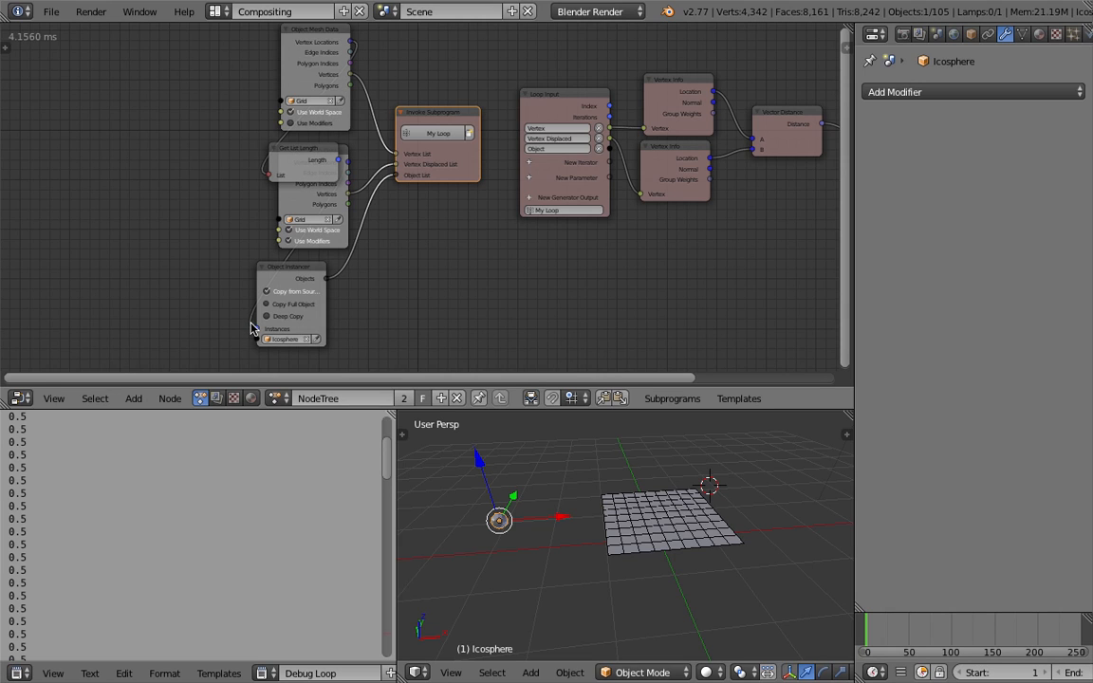
left_click_drag(290, 190, 187, 300)
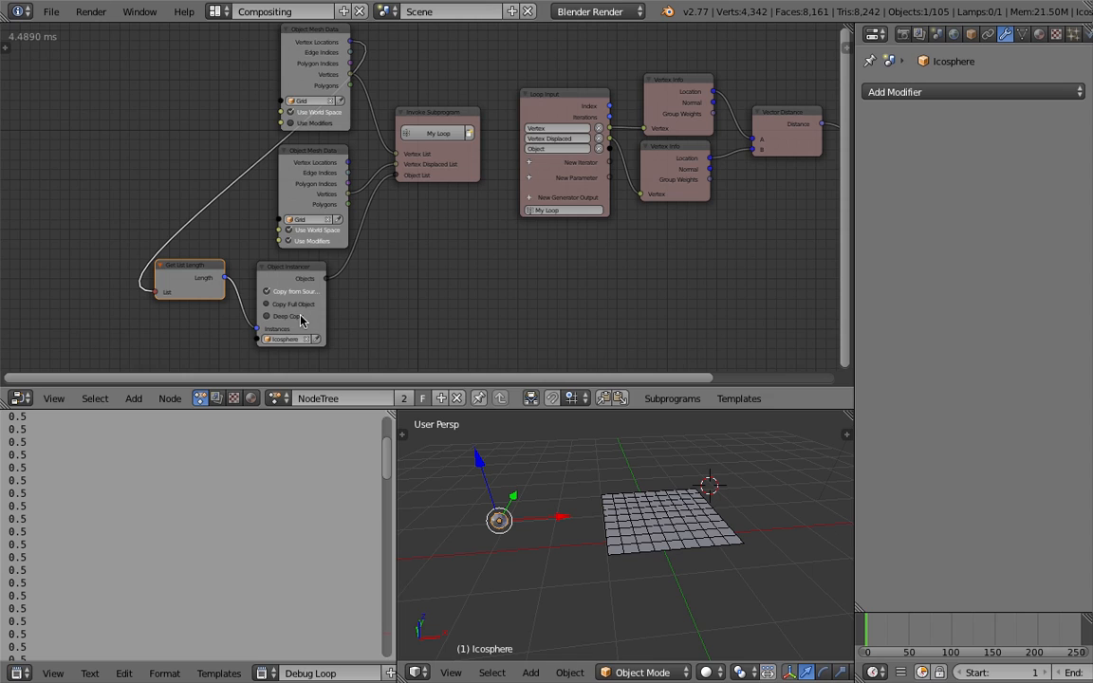
Add an Object Transforms Output node below the Vector Distance node
middle_click_drag(528, 482, 535, 503)
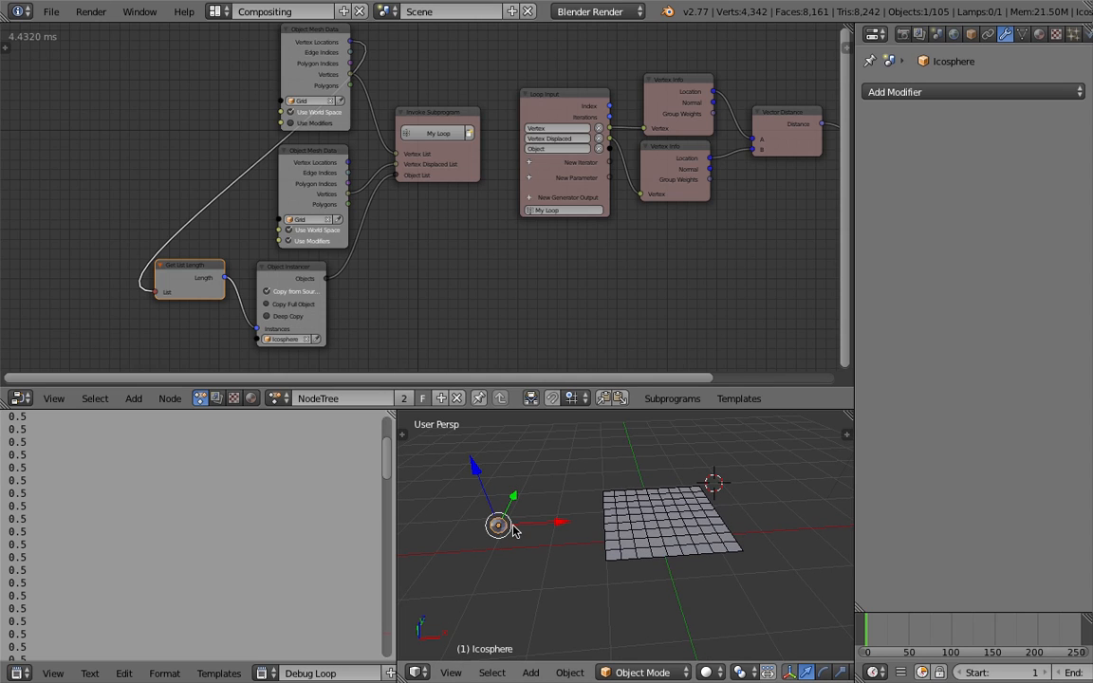
scroll(570, 243, "down", 4, "ctrl")
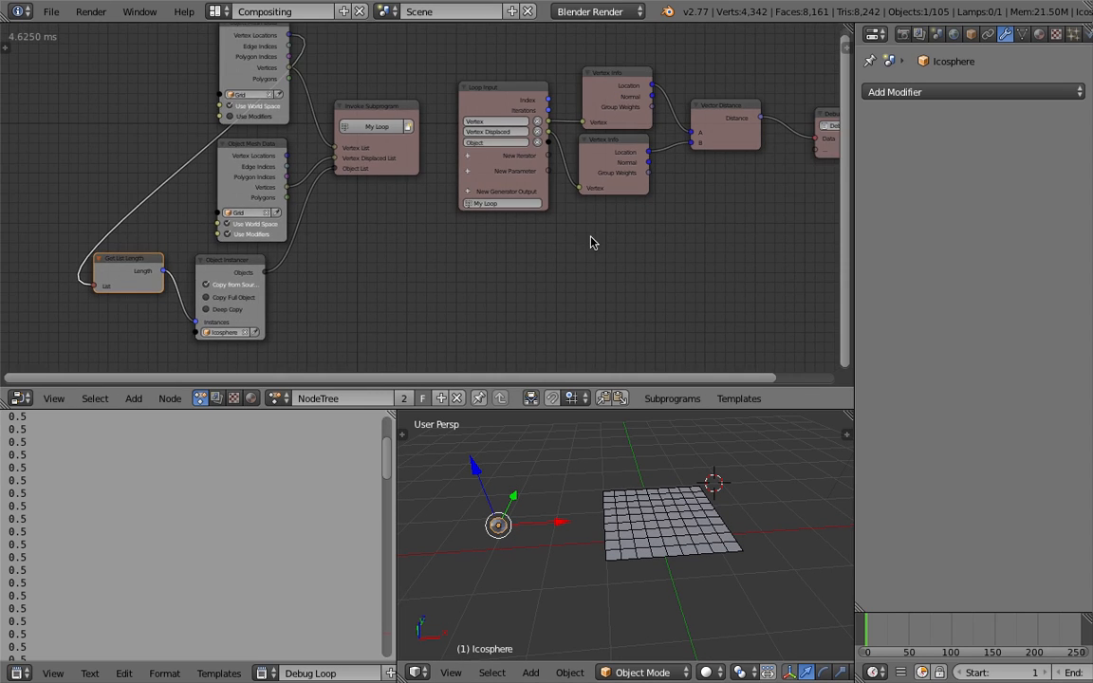
key("shift+a")
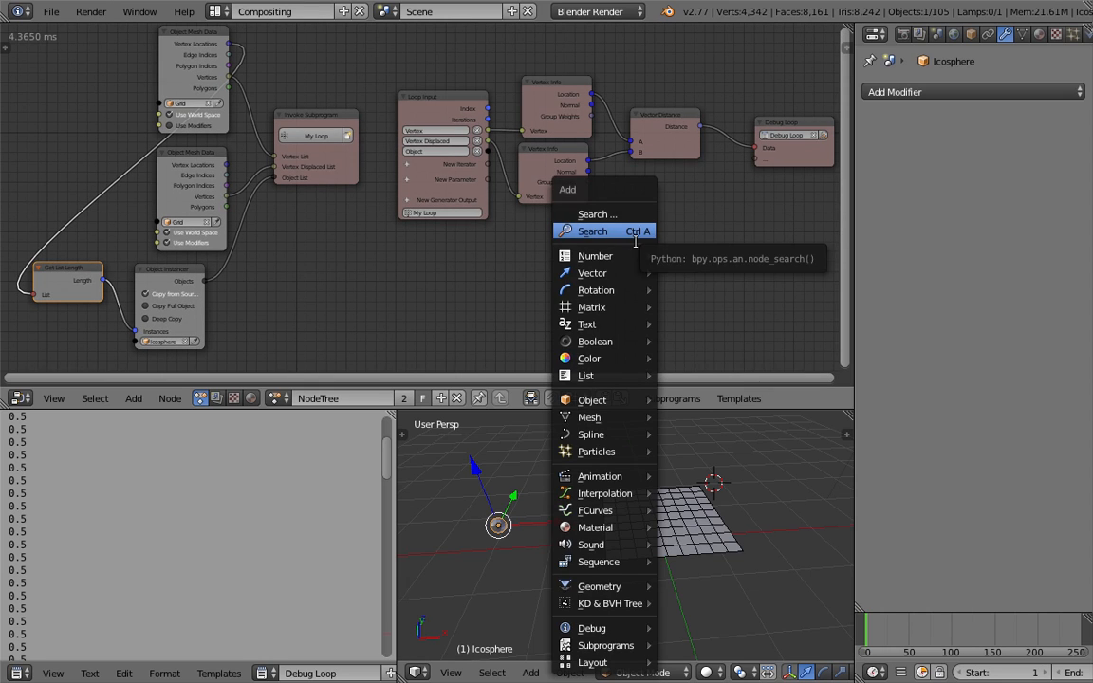
left_click(638, 239)
type("object tr")
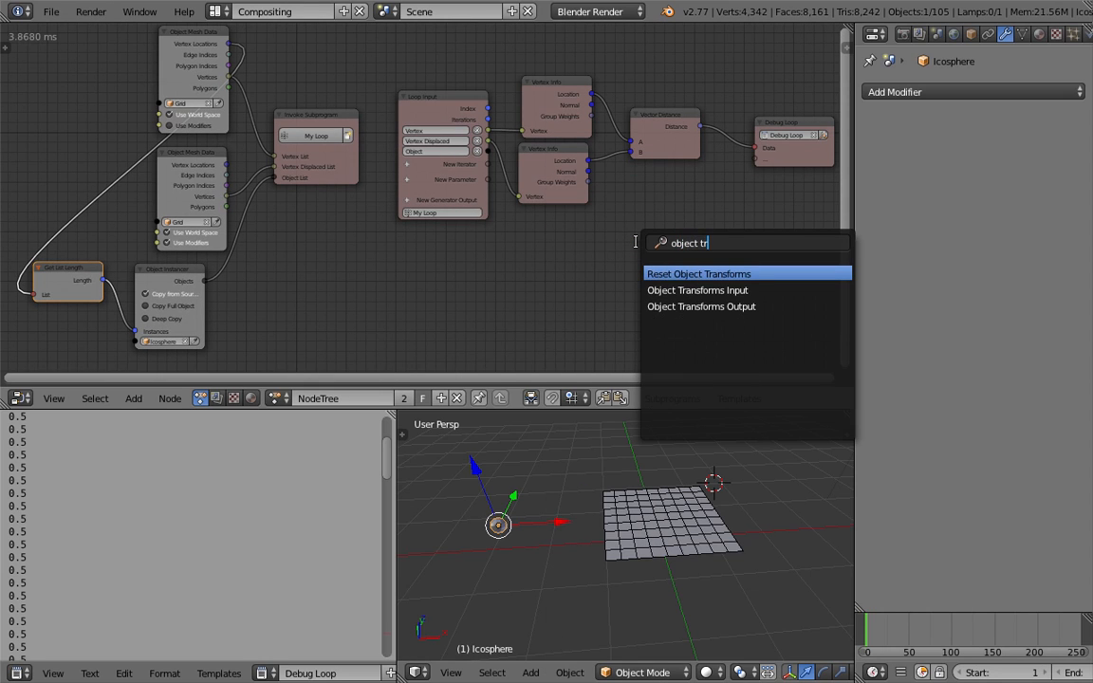
key("Down")
key("Down")
key("Return")
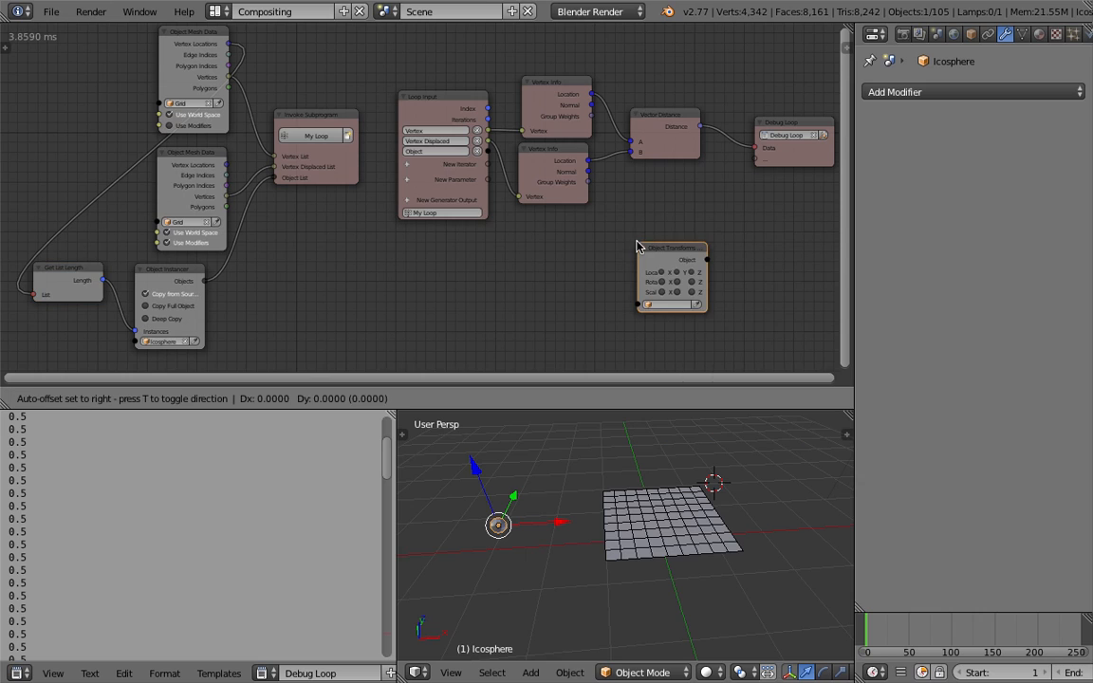
left_click(651, 244)
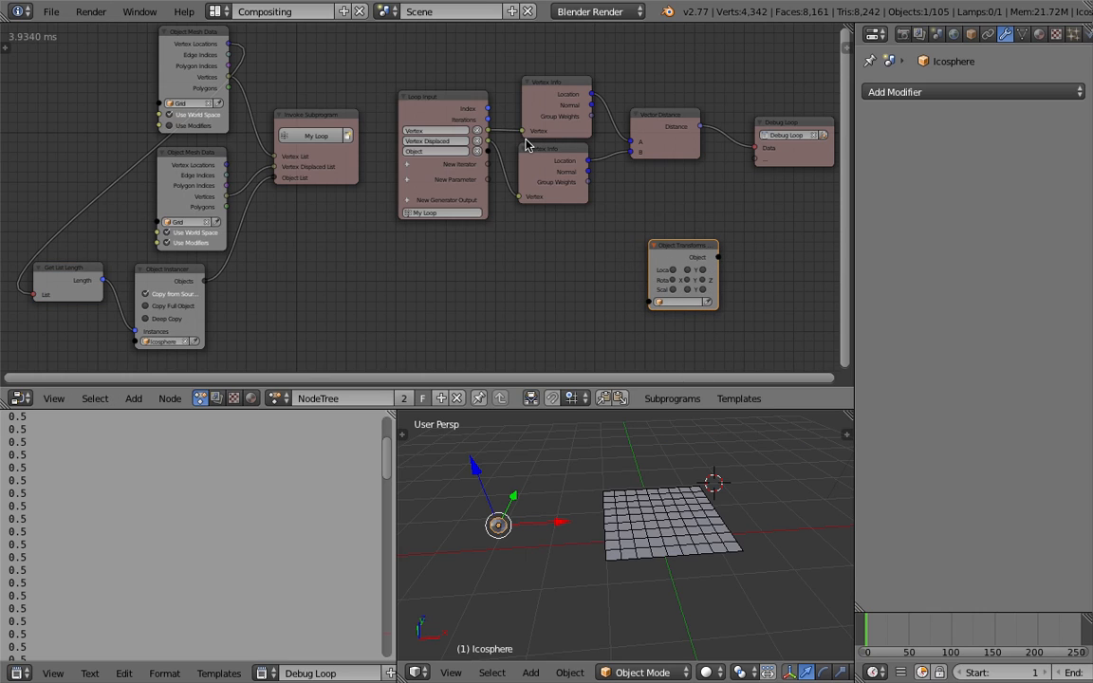
Enable location on all axes in Object Transforms Output and link the original vertex's location and the loop's Object into it
left_click(568, 106)
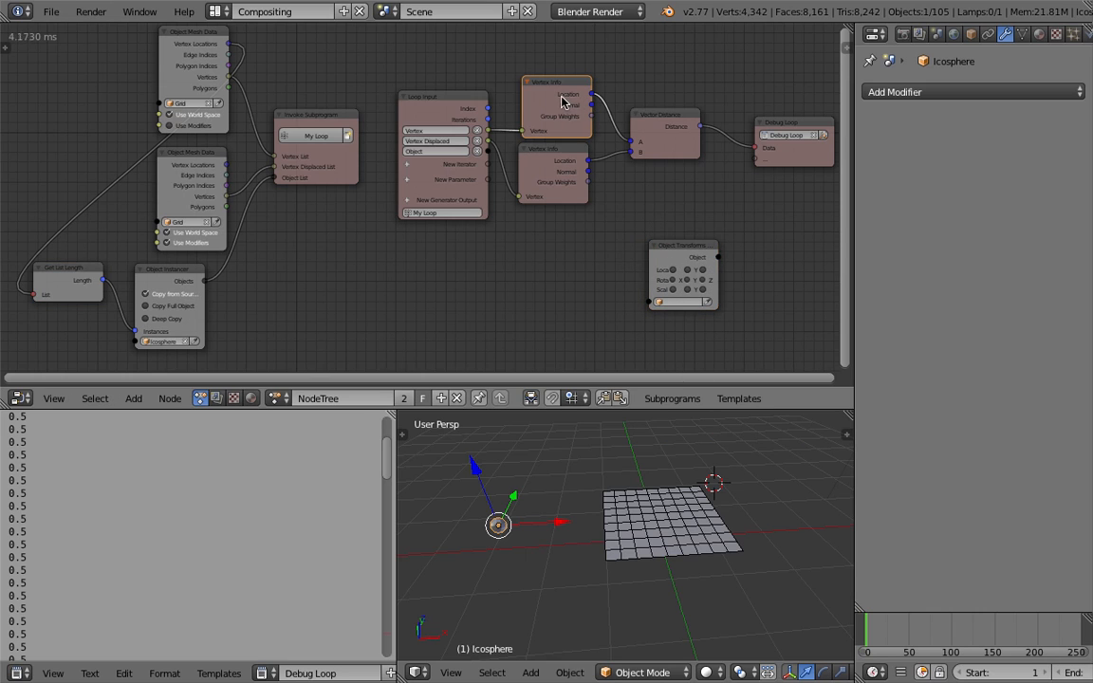
middle_click_drag(657, 441, 660, 467)
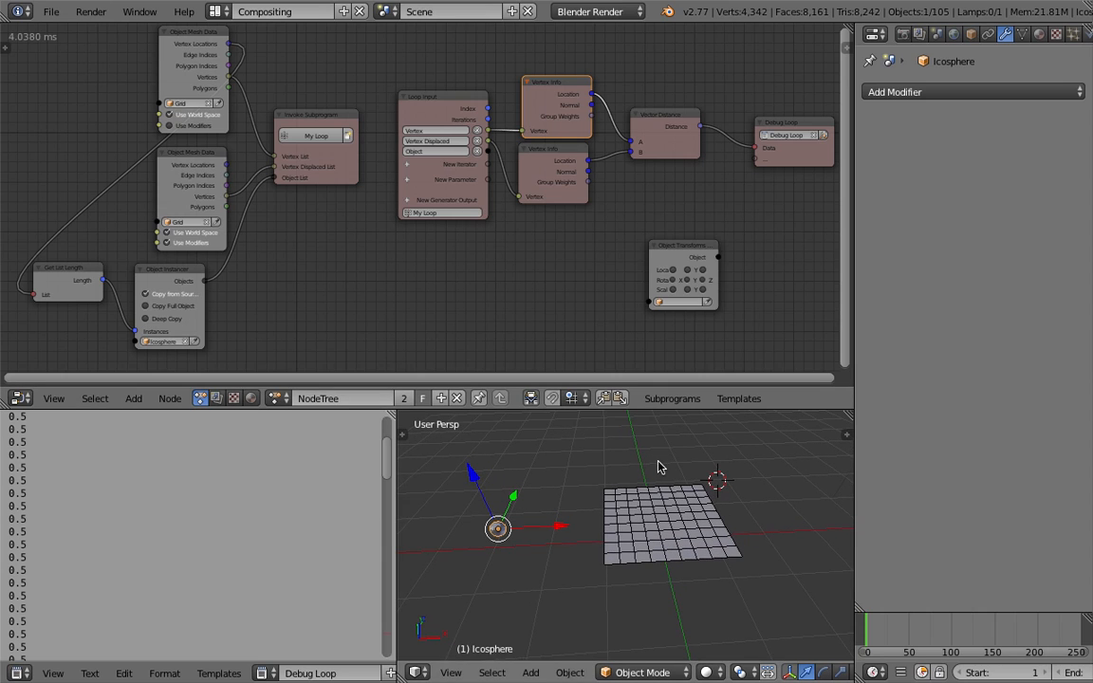
left_click_drag(564, 82, 621, 266)
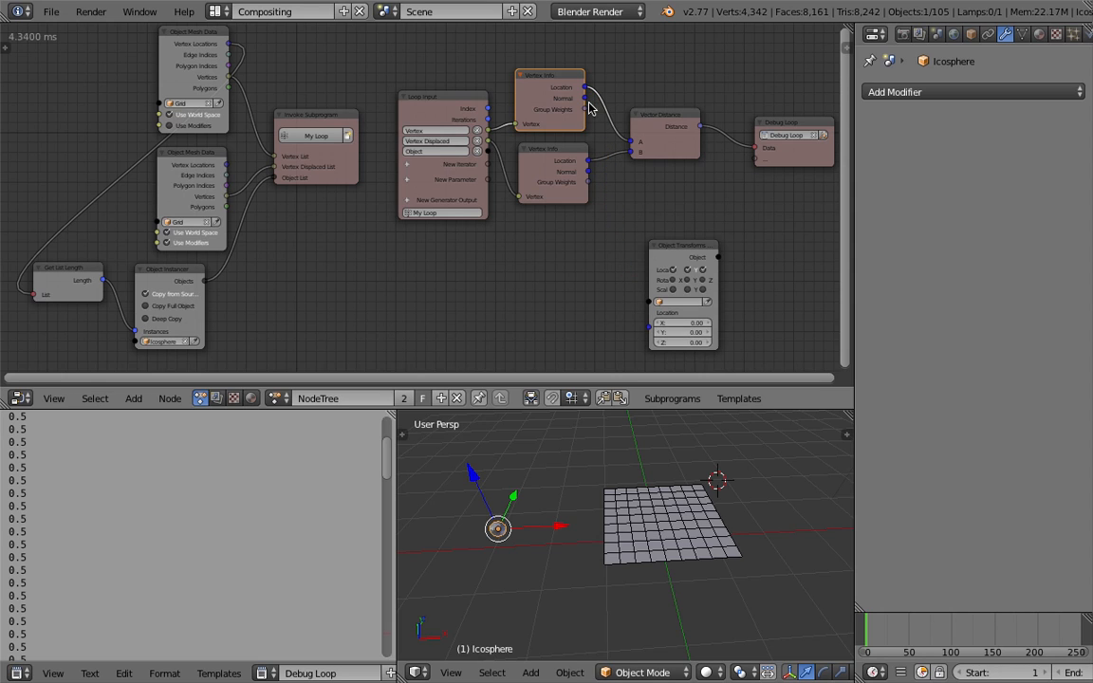
left_click_drag(588, 89, 649, 326)
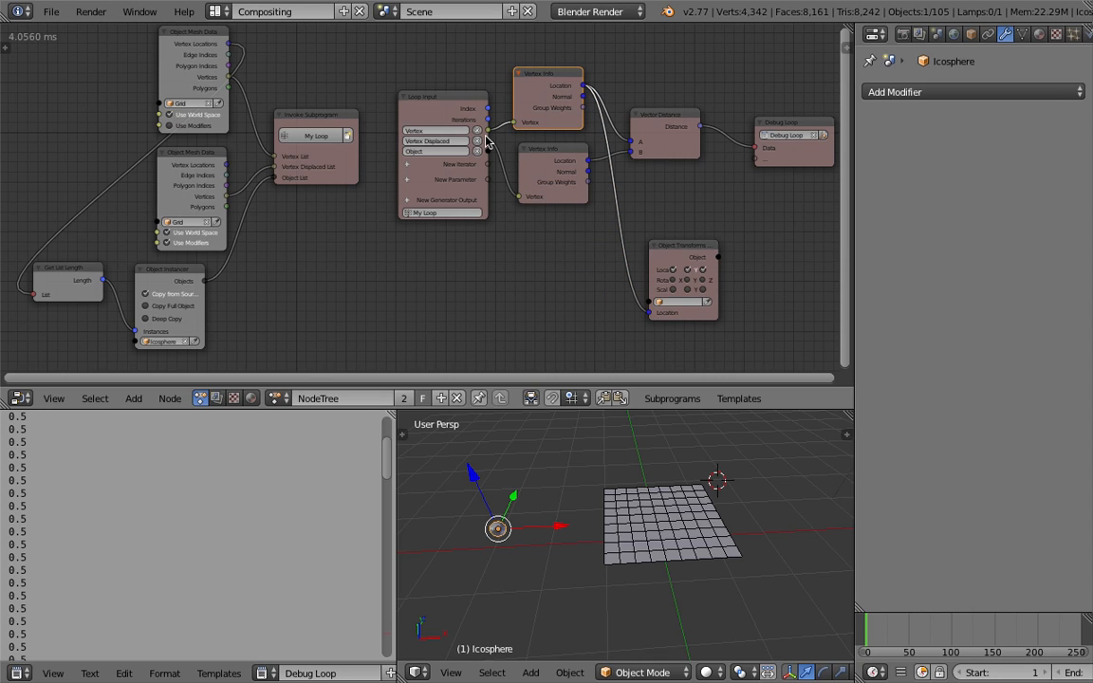
left_click_drag(488, 151, 651, 303)
Set the grid's maximum draw type to Wire in its object display settings
middle_click_drag(682, 457, 674, 522)
right_click(693, 513)
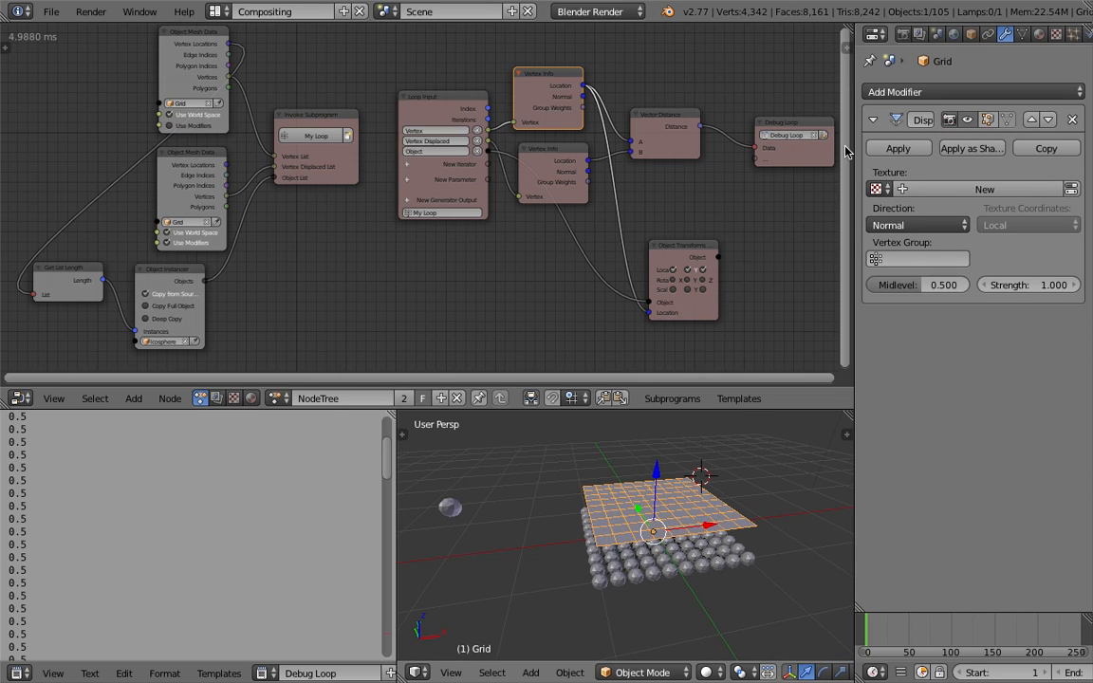
left_click(971, 35)
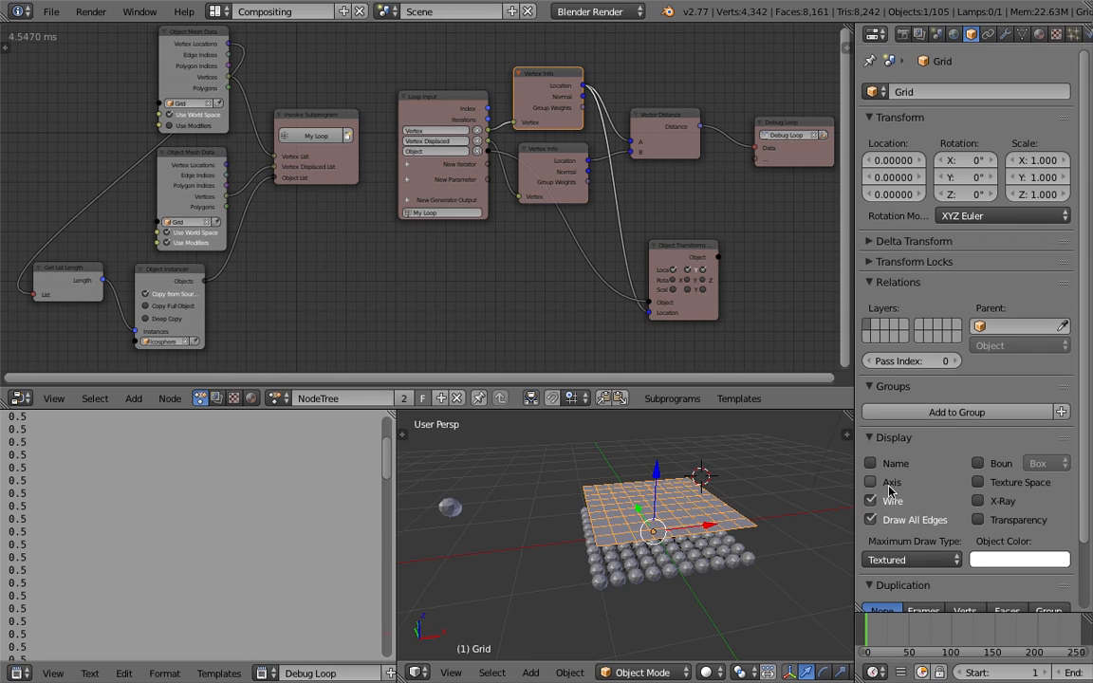
middle_click_drag(721, 540, 662, 527)
left_click(883, 562)
left_click(891, 521)
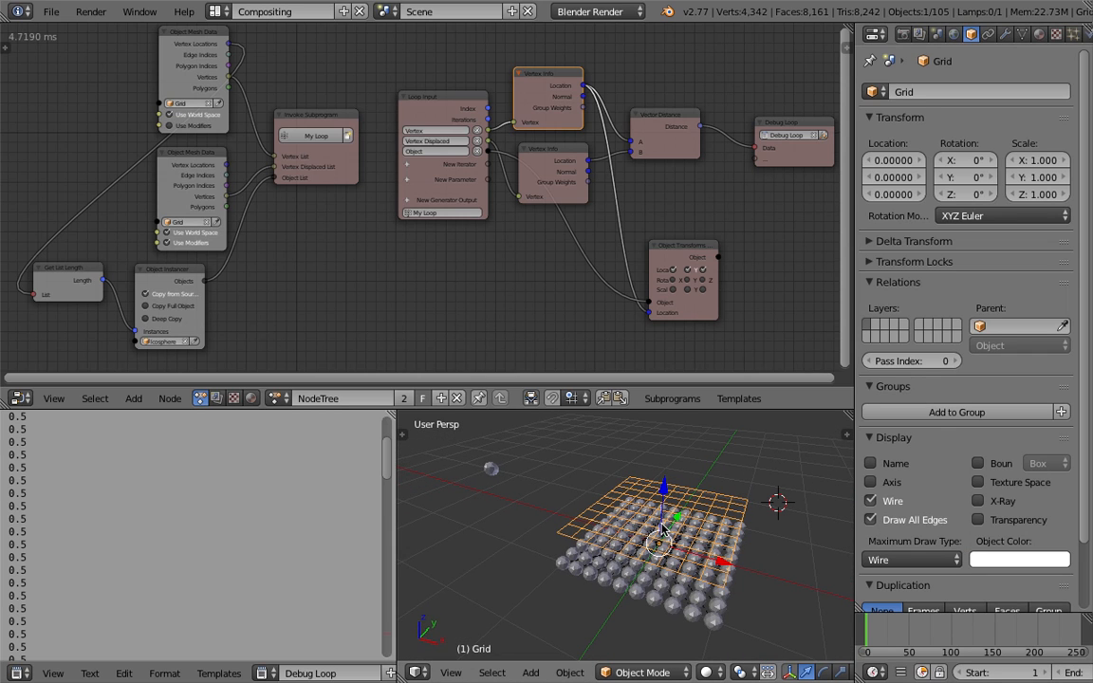
middle_click_drag(598, 474, 625, 497)
key("g")
right_click(647, 477)
middle_click_drag(638, 506, 686, 510)
Save the current Blender file over the existing version
key("ctrl+s")
left_click(645, 511)
key("ctrl+s")
left_click(685, 511)
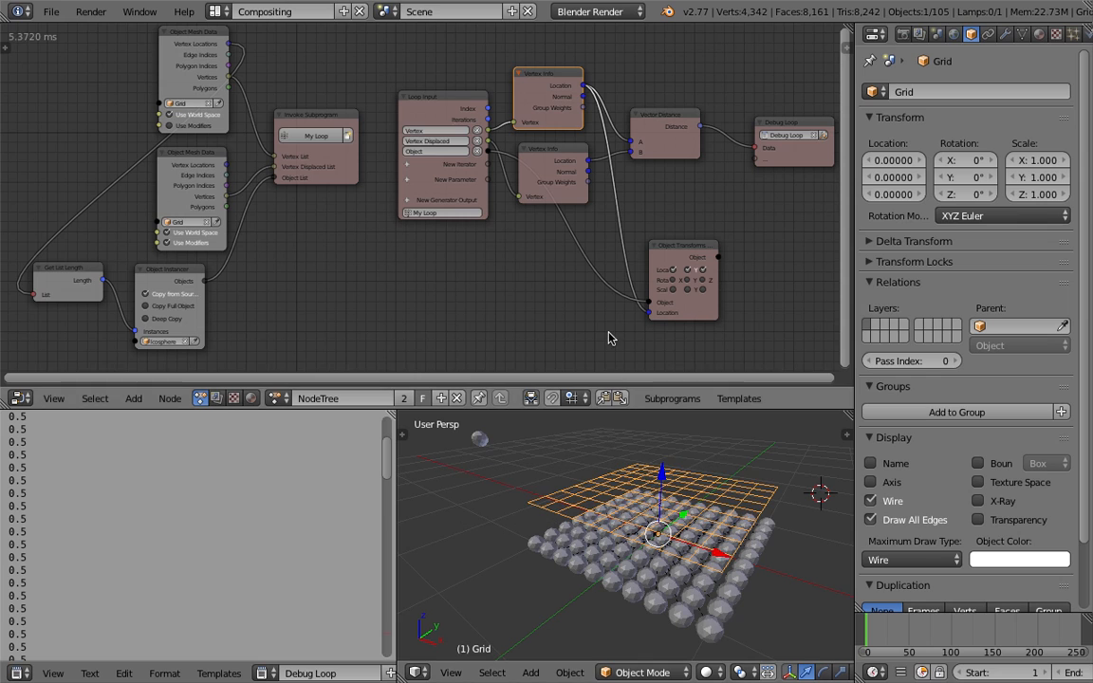
Enable scale on all axes in the Object Transforms Output node and move it and Vector Distance farther from the Vertex Info nodes
middle_click_drag(583, 327, 564, 324)
left_click_drag(680, 308, 731, 309)
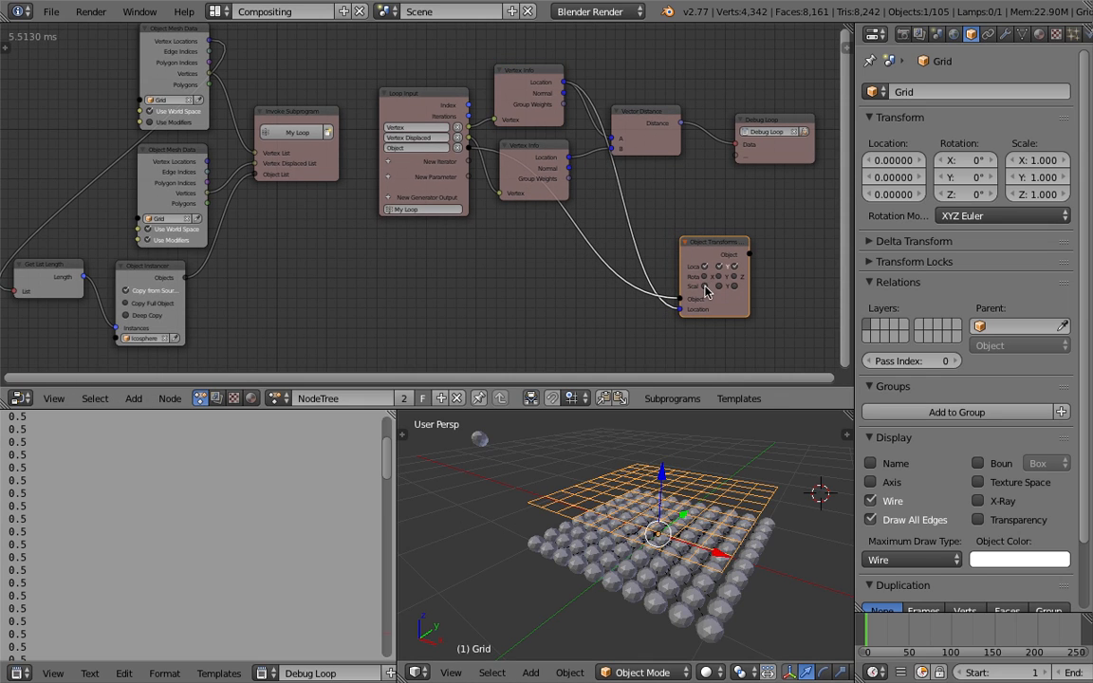
left_click(705, 286)
middle_click_drag(710, 151, 700, 147)
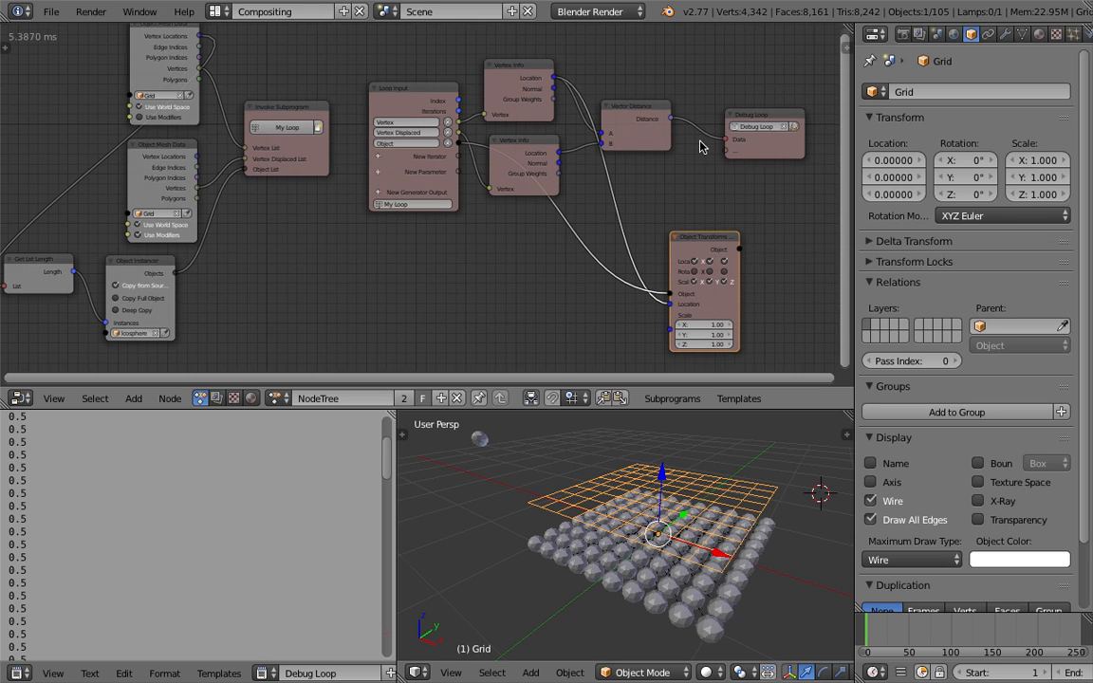
left_click_drag(640, 119, 651, 115)
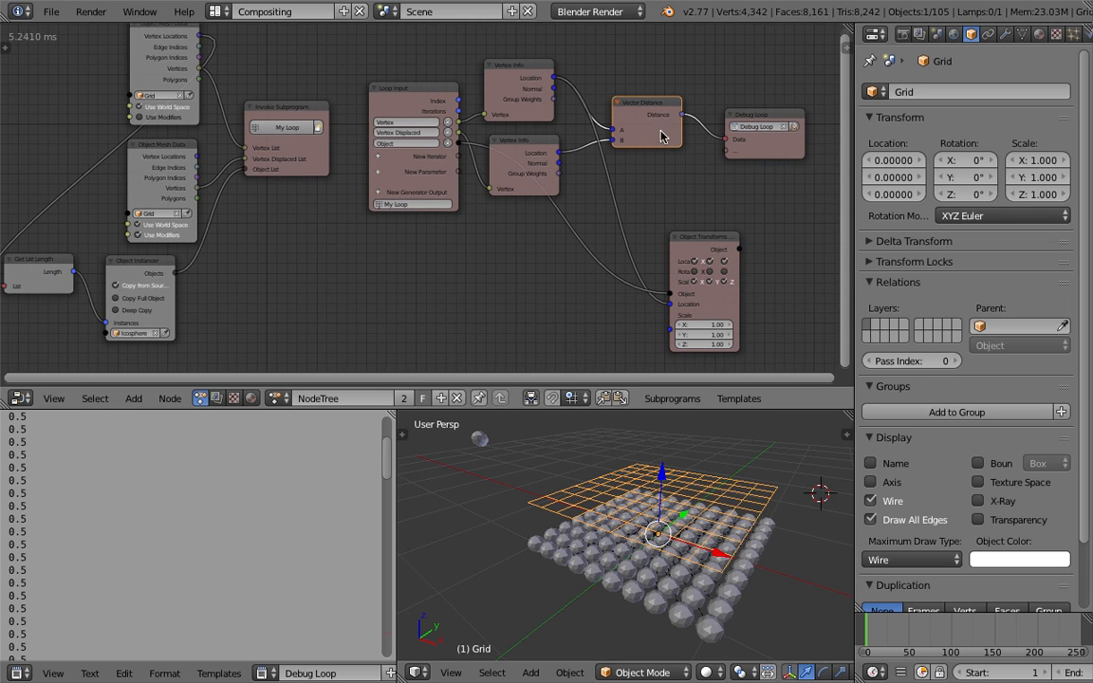
Link the Vector Distance output to the Object Transforms Output's Scale through a Vector from Value node, and move the output node clear of it
scroll(719, 561, "down", 2)
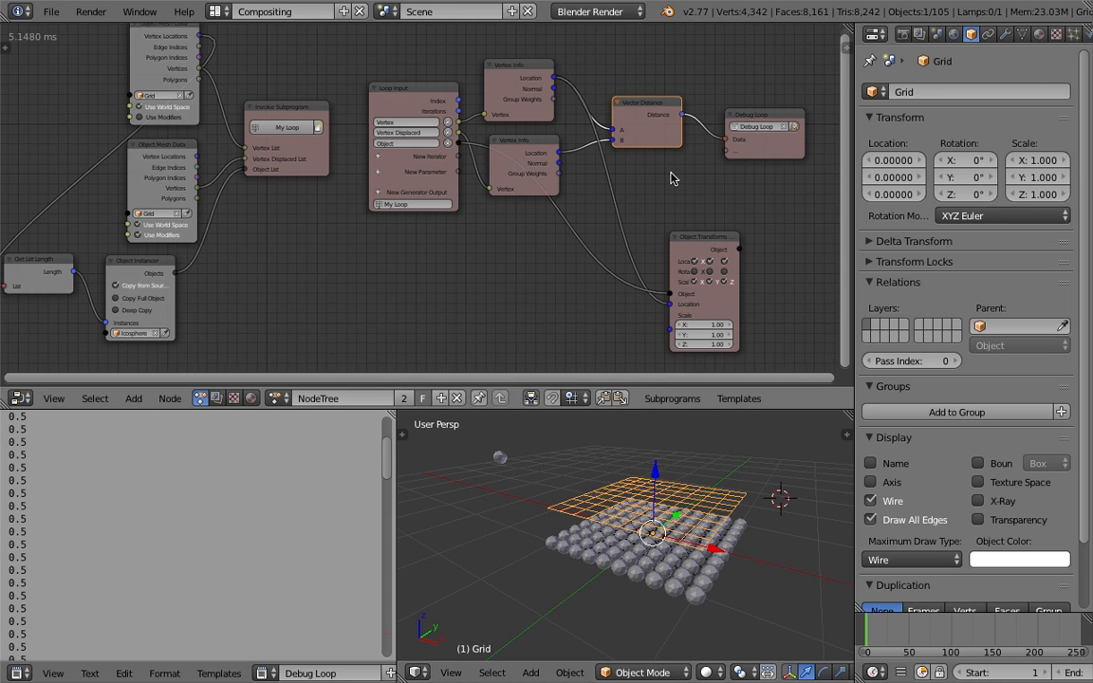
left_click_drag(682, 116, 665, 332)
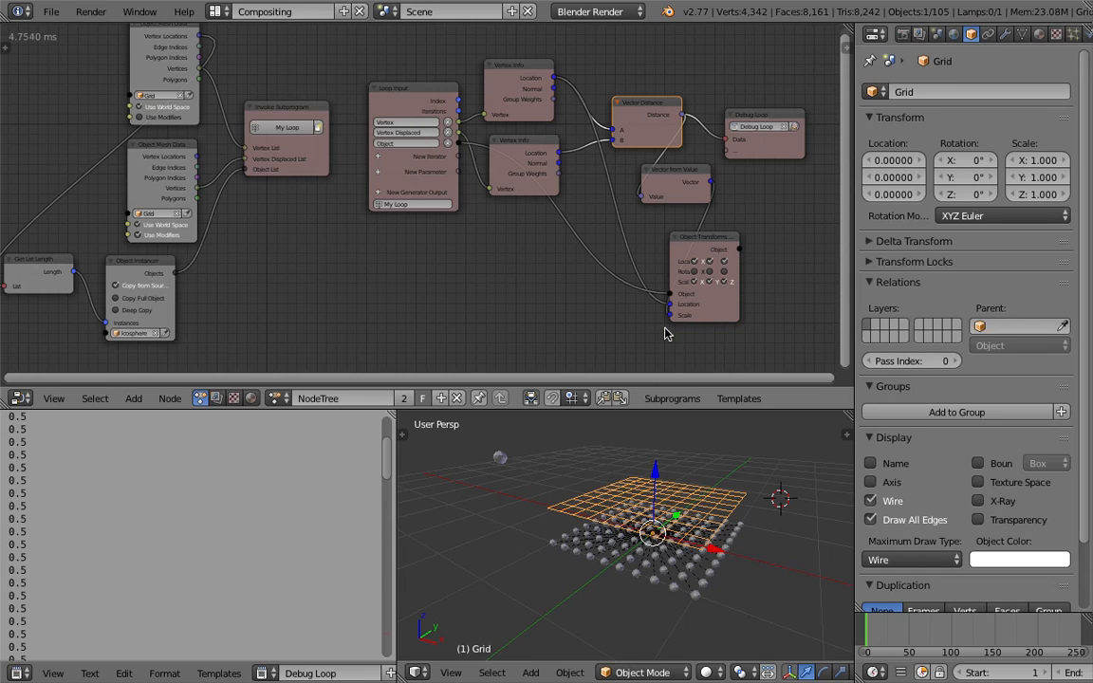
left_click_drag(715, 243, 757, 246)
middle_click_drag(626, 488, 630, 519)
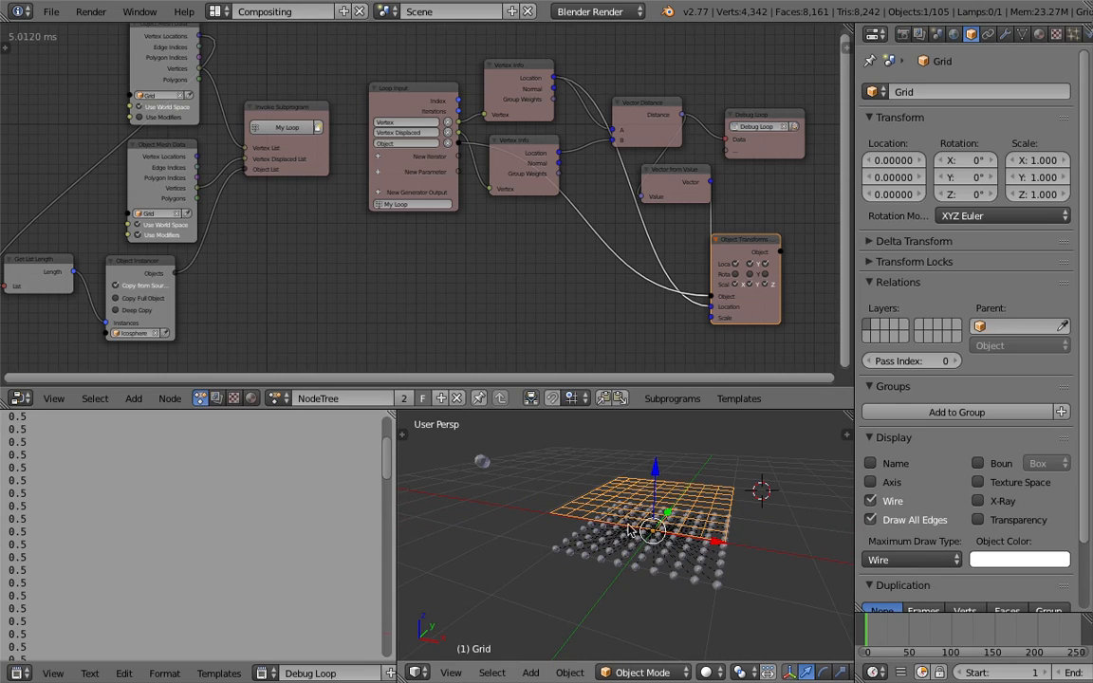
Show the Object Instancer node's advanced settings in the node editor's sidebar and save the file over the existing version
middle_click_drag(380, 314, 483, 313)
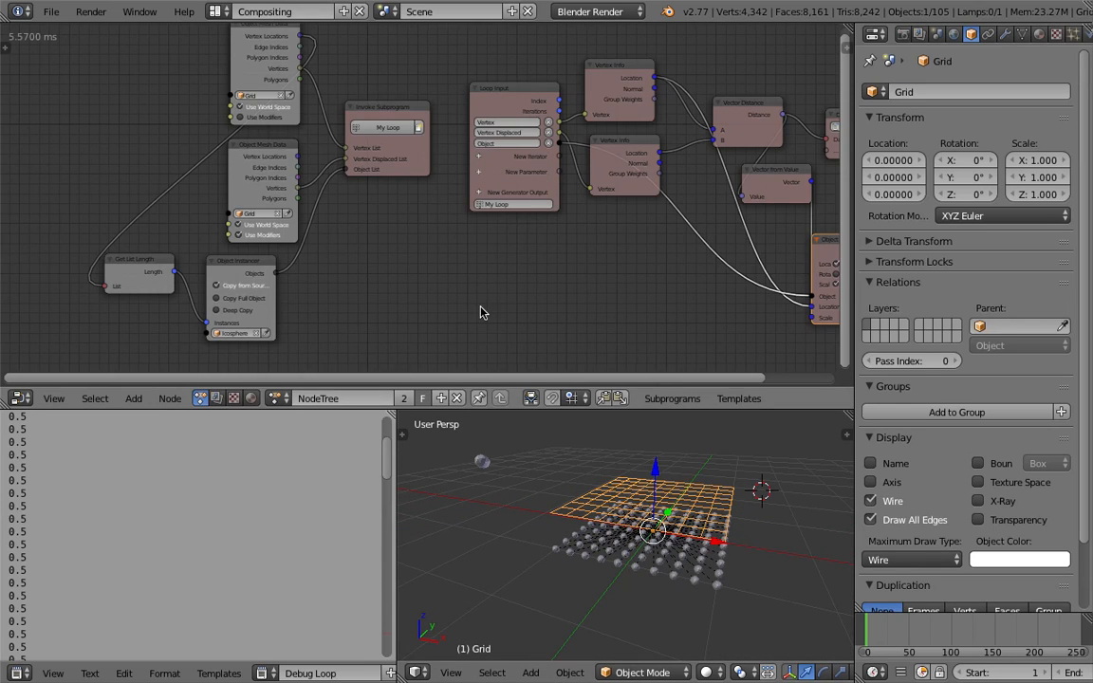
left_click(233, 264)
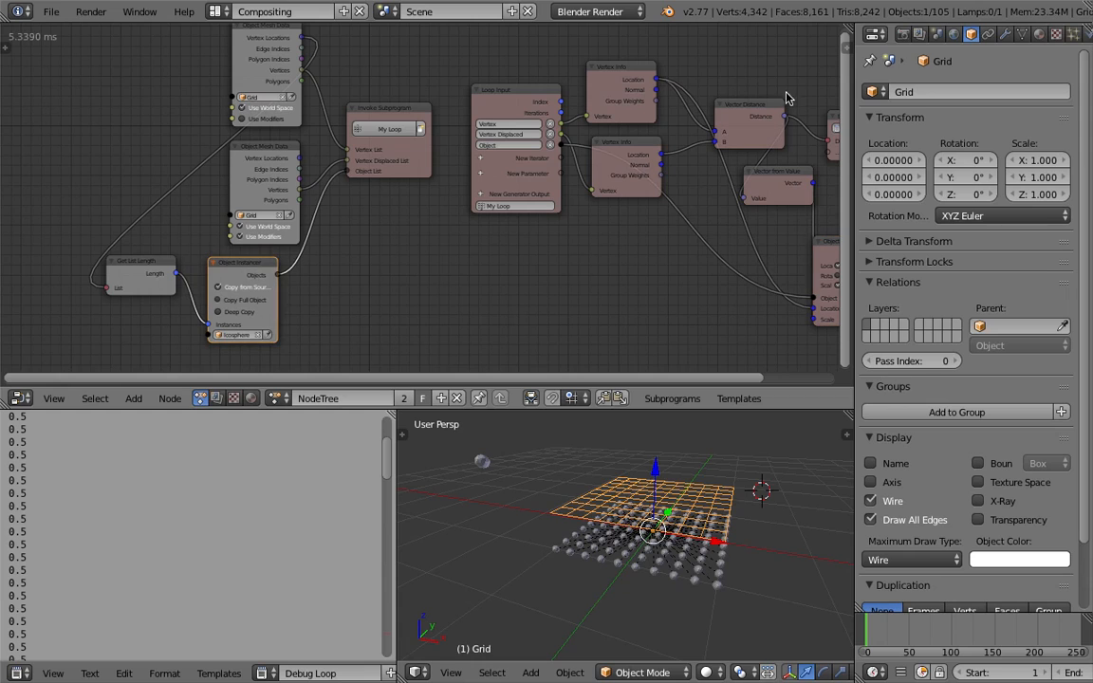
left_click(846, 50)
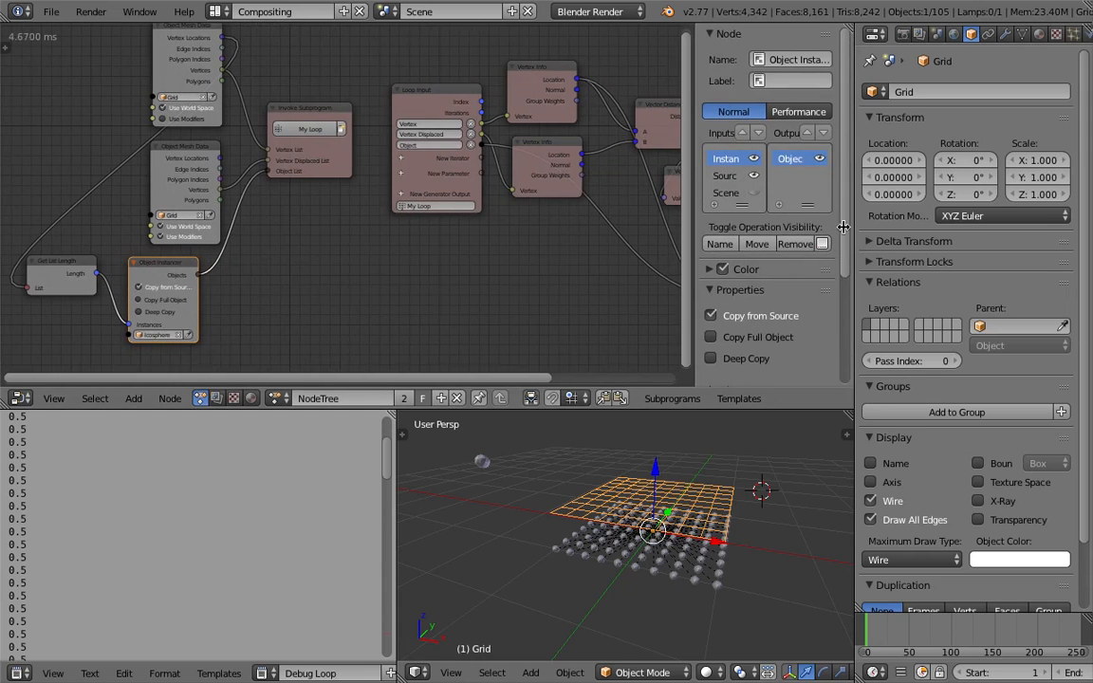
scroll(843, 316, "down", 4)
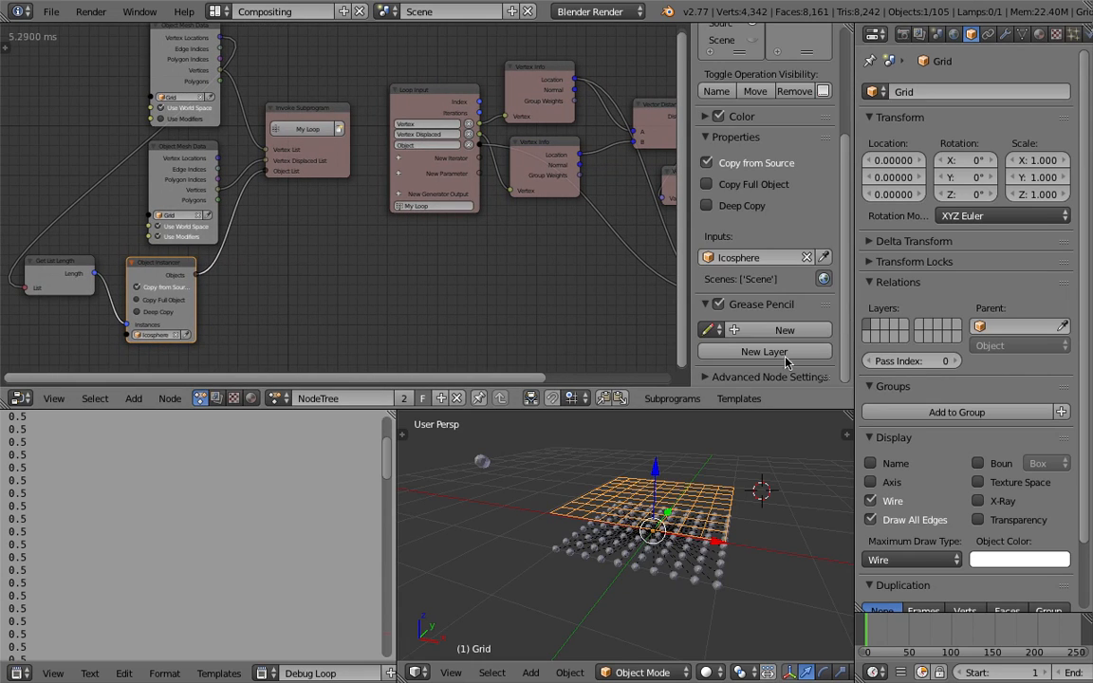
scroll(842, 338, "down", 3)
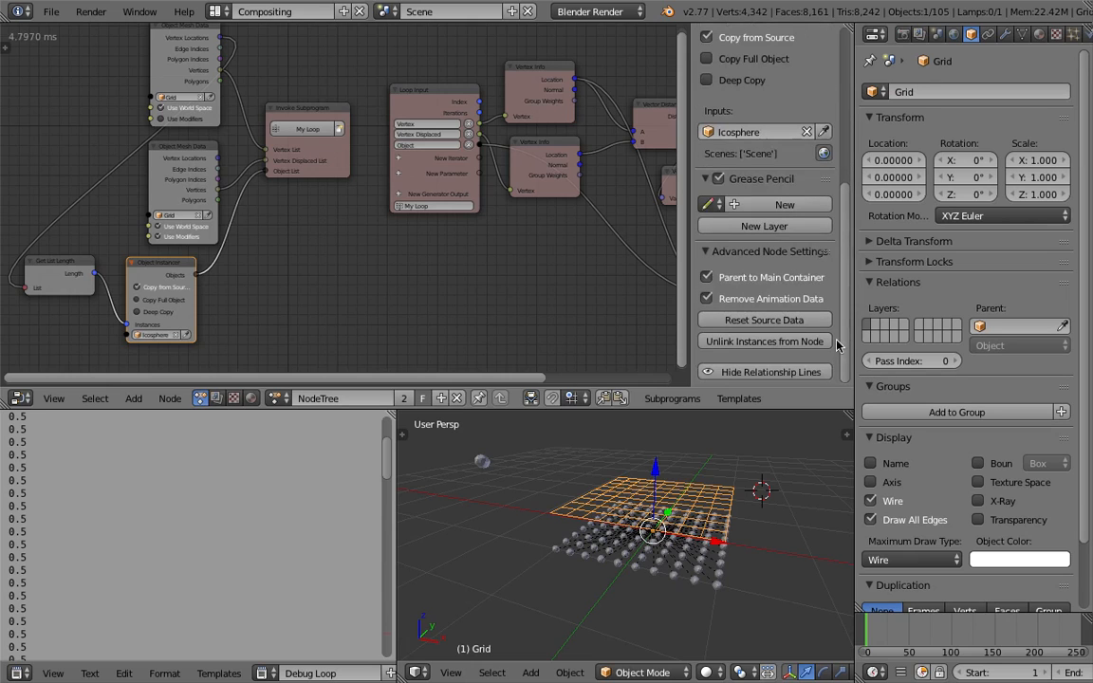
key("ctrl+s")
left_click(713, 538)
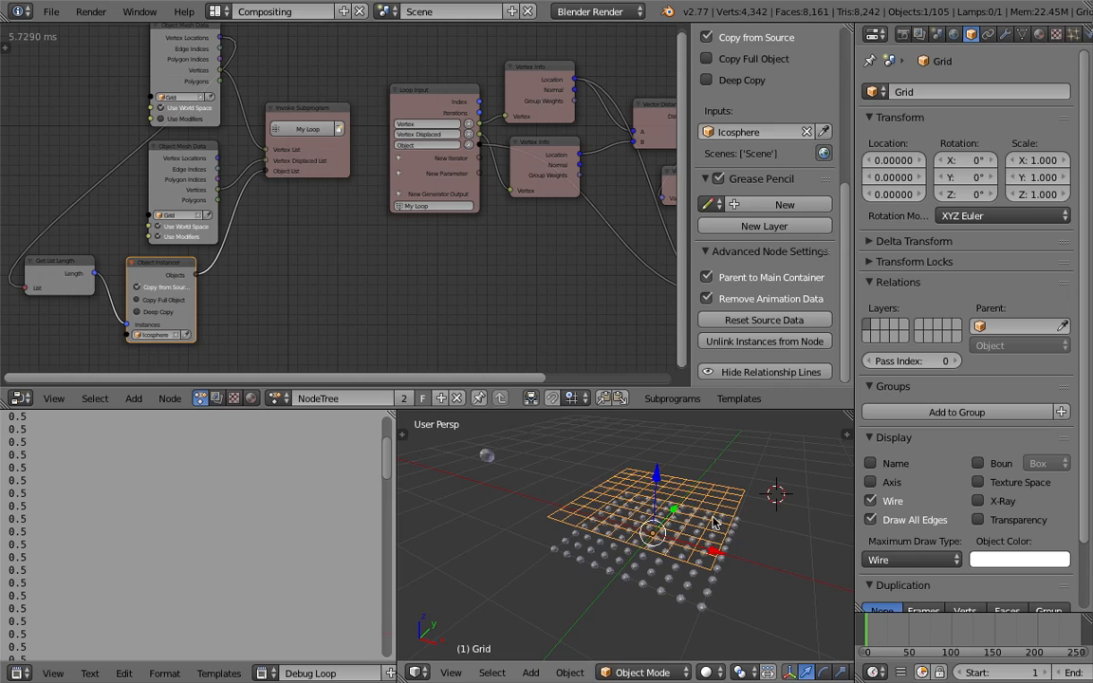
Open the grid's Displace modifier, confirm a Strength of 1.0, and save the file over the existing version
middle_click_drag(669, 543, 691, 549)
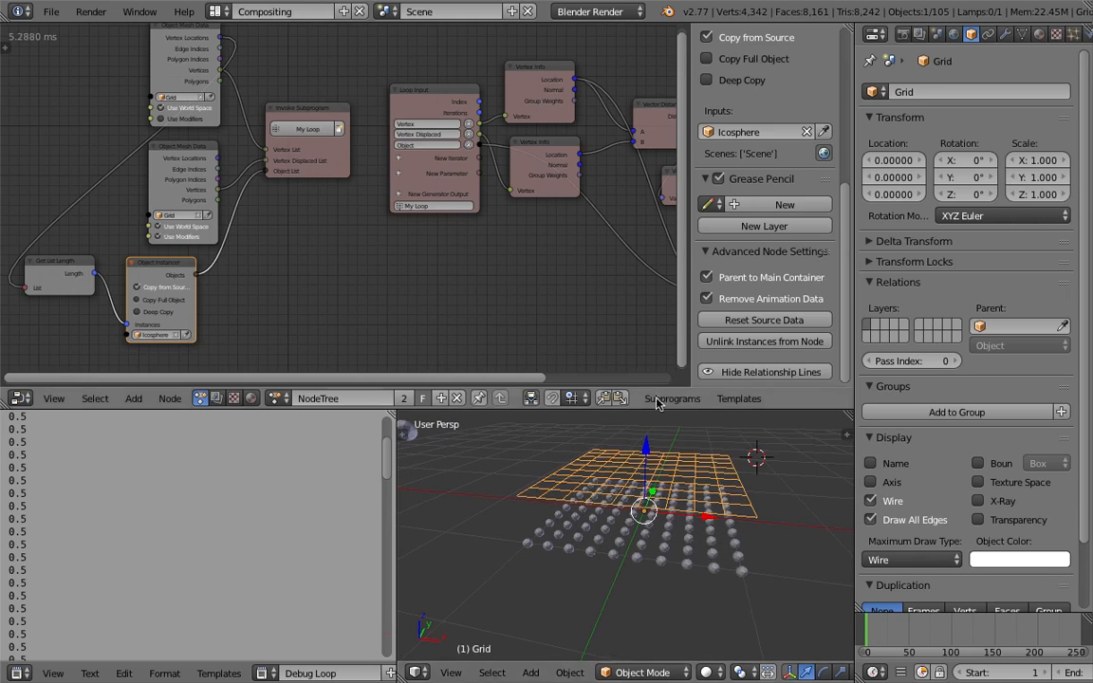
left_click(1005, 34)
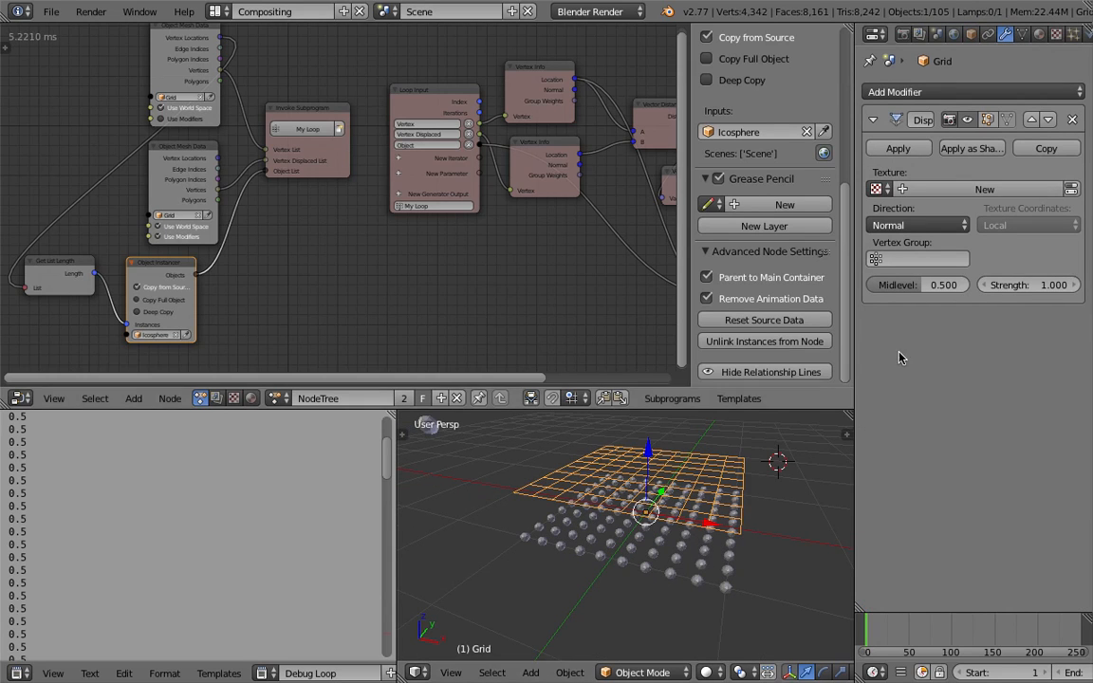
mouse_move(1044, 287)
left_mouse_down()
mouse_move(973, 288)
mouse_move(1091, 288)
mouse_move(1018, 287)
mouse_move(1039, 285)
left_mouse_up()
left_click(1039, 285)
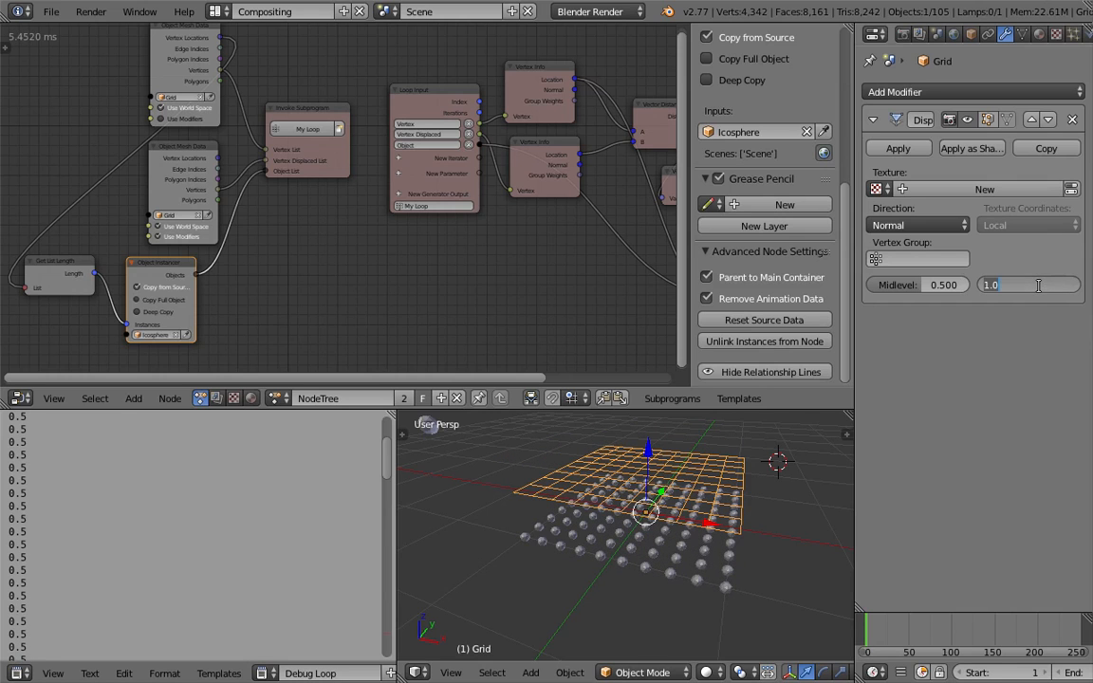
key("Return")
middle_click_drag(771, 464, 729, 493)
key("ctrl+s")
left_click(729, 493)
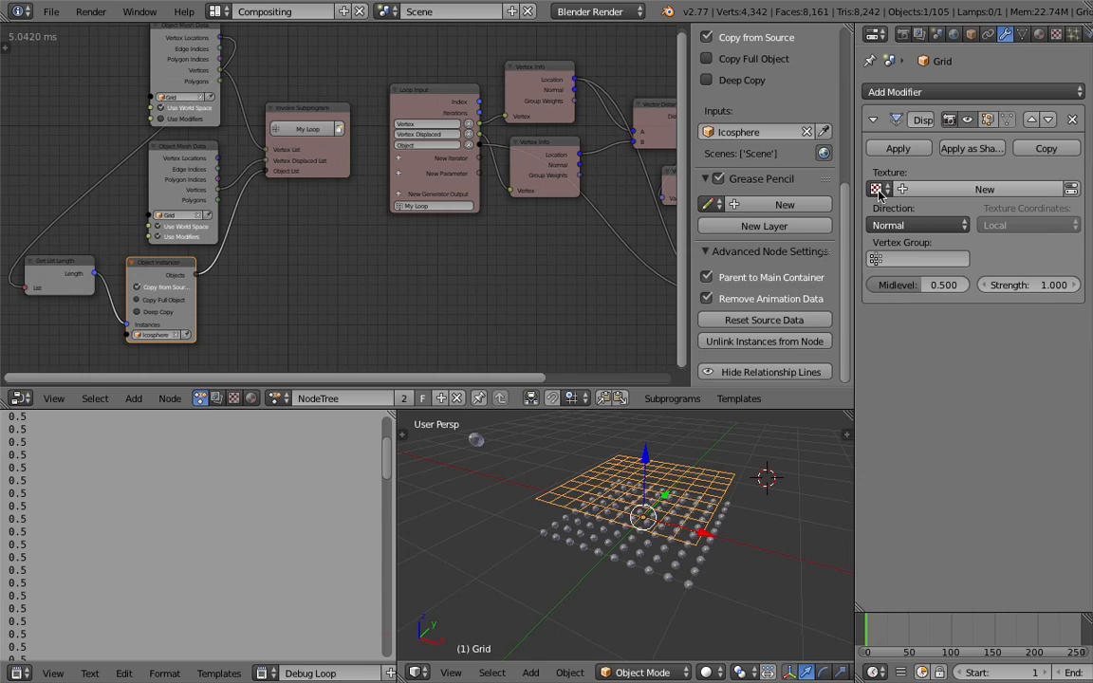
Widen the properties area, add a new texture to the Displace modifier, and set its type to Clouds
left_click_drag(855, 188, 837, 187)
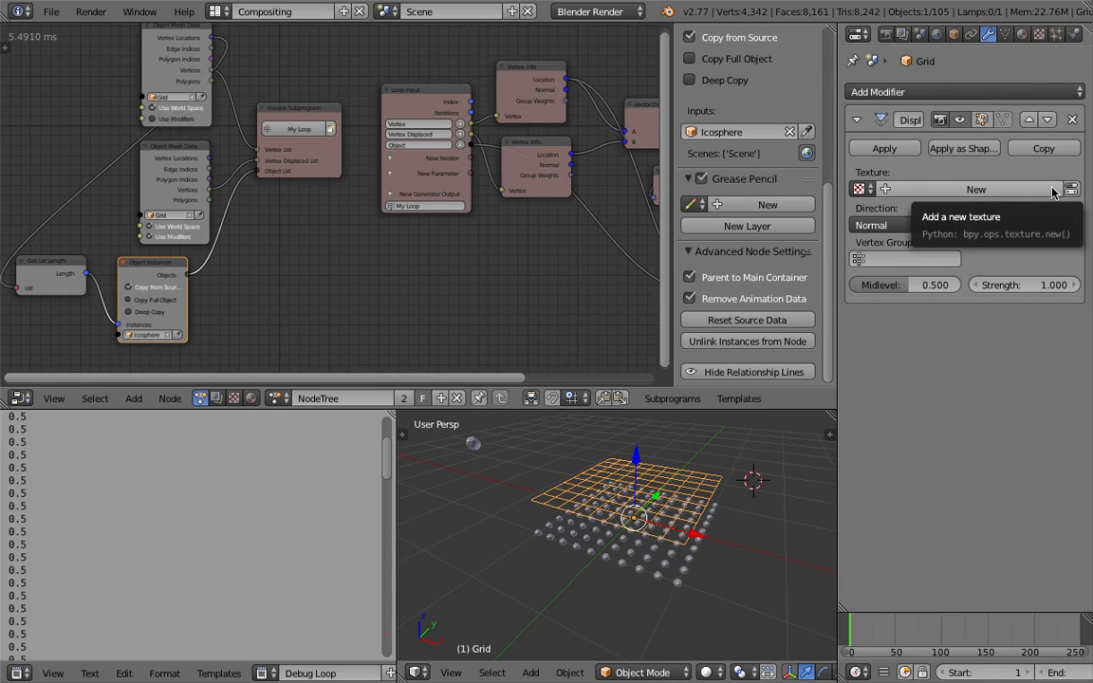
left_click(938, 195)
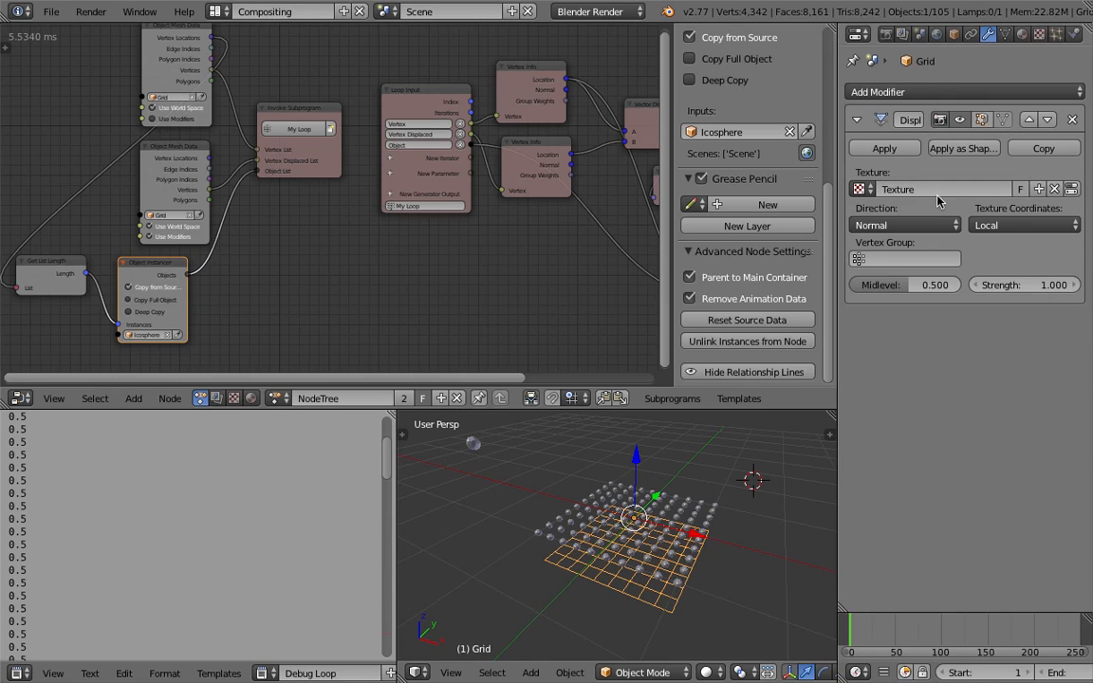
left_click(1071, 191)
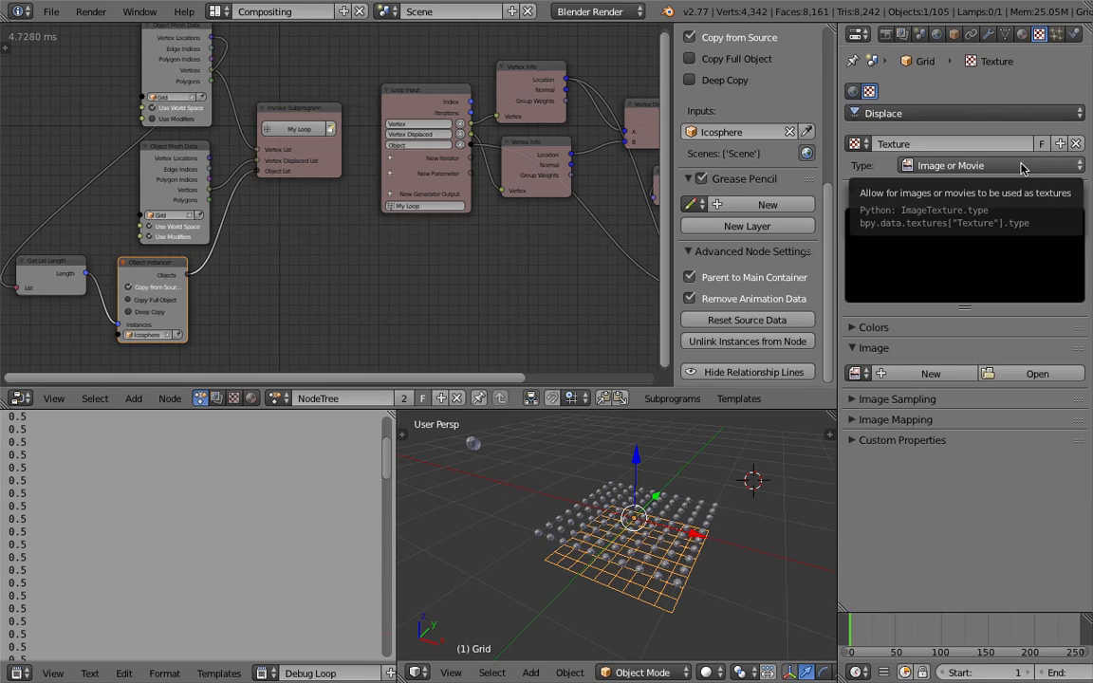
left_click(1023, 168)
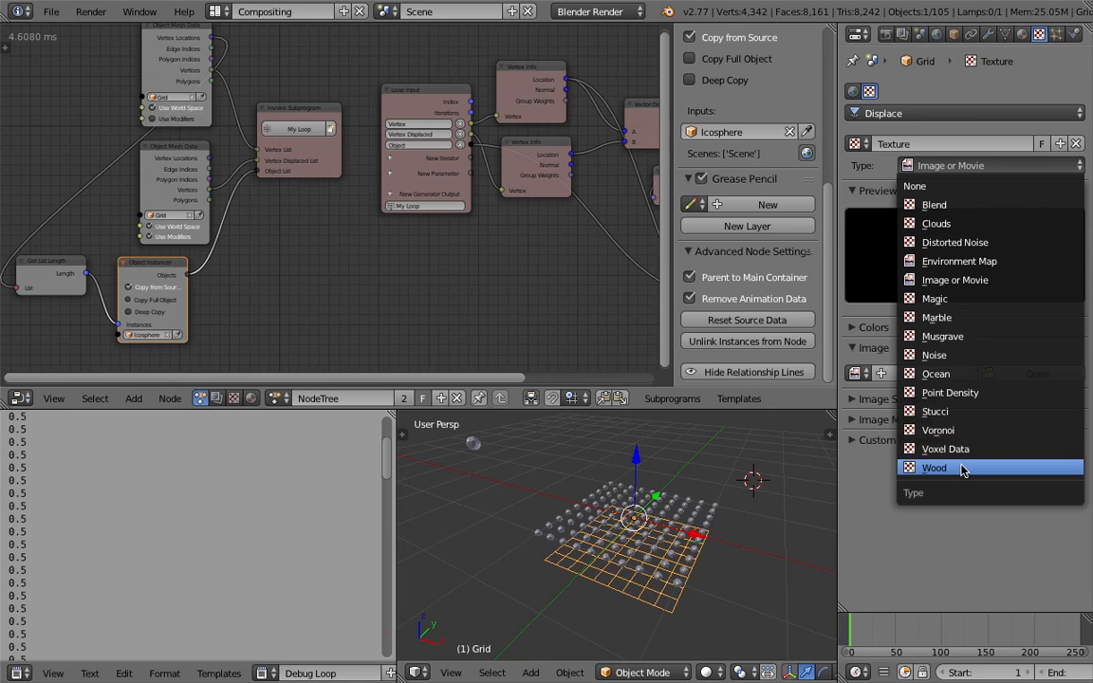
left_click(980, 228)
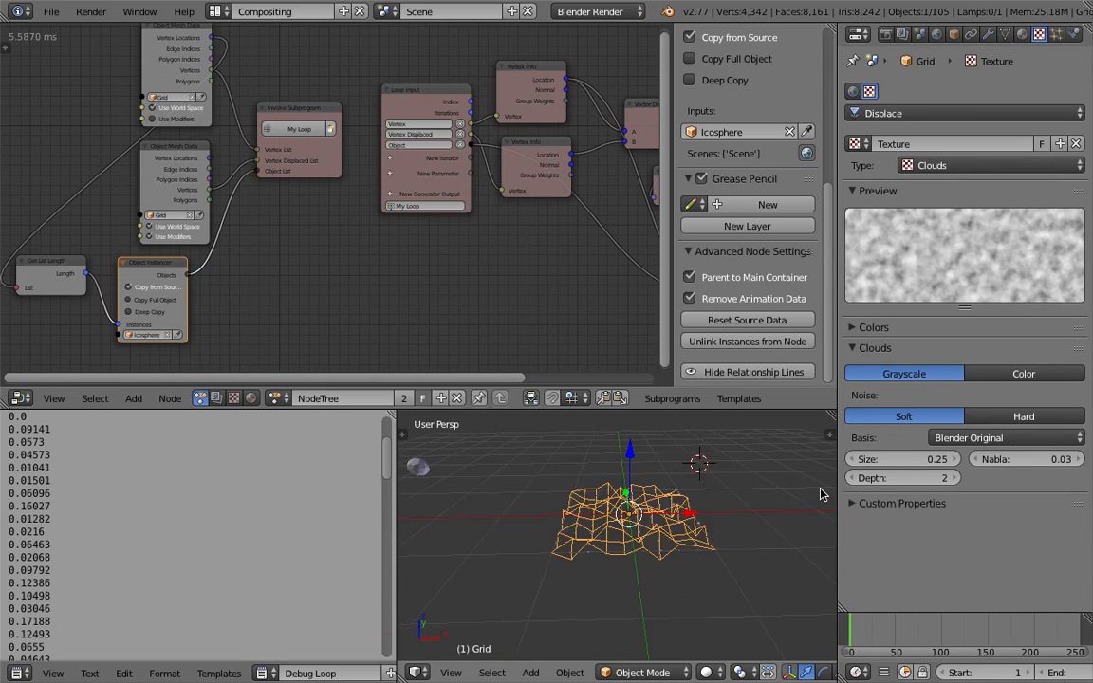
Inspect the displaced grid up close and save the file over the existing version
scroll(756, 503, "up", 3)
middle_click_drag(724, 516, 698, 509)
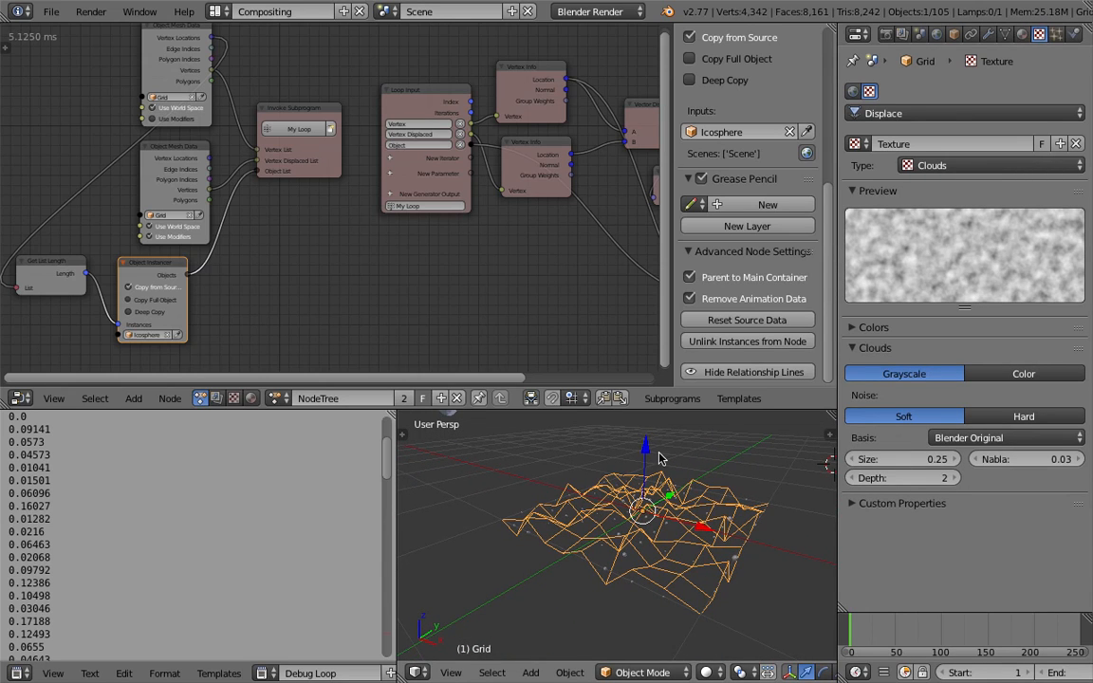
mouse_move(649, 452)
left_mouse_down()
mouse_move(654, 439)
mouse_move(655, 465)
left_mouse_up()
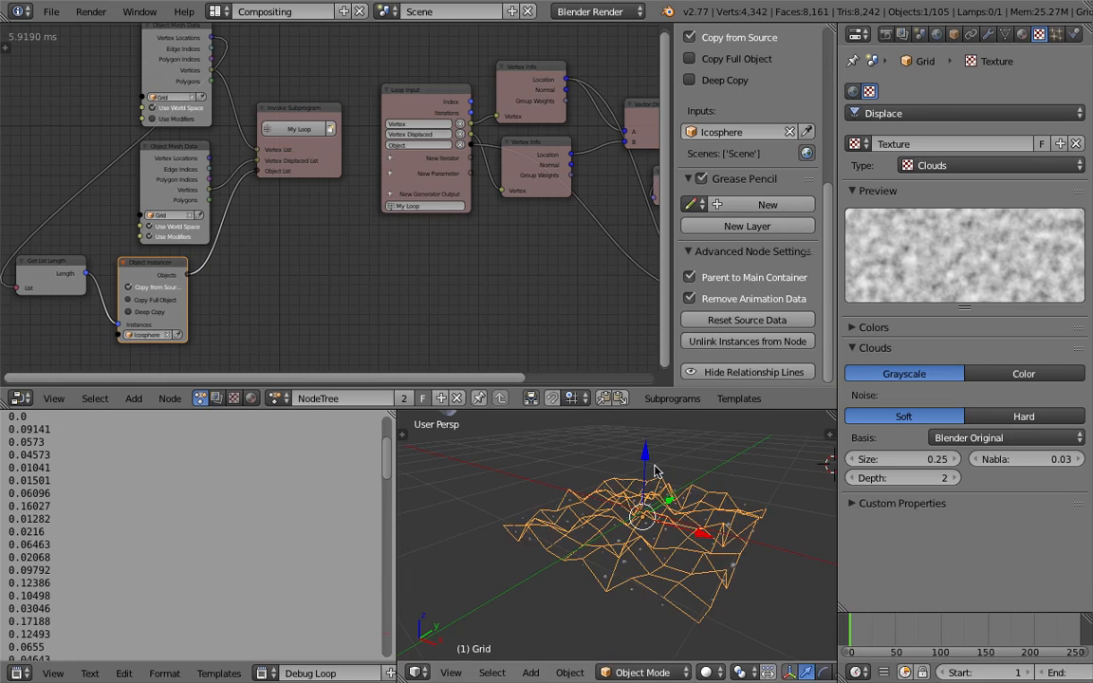
key("ctrl+s")
left_click(698, 513)
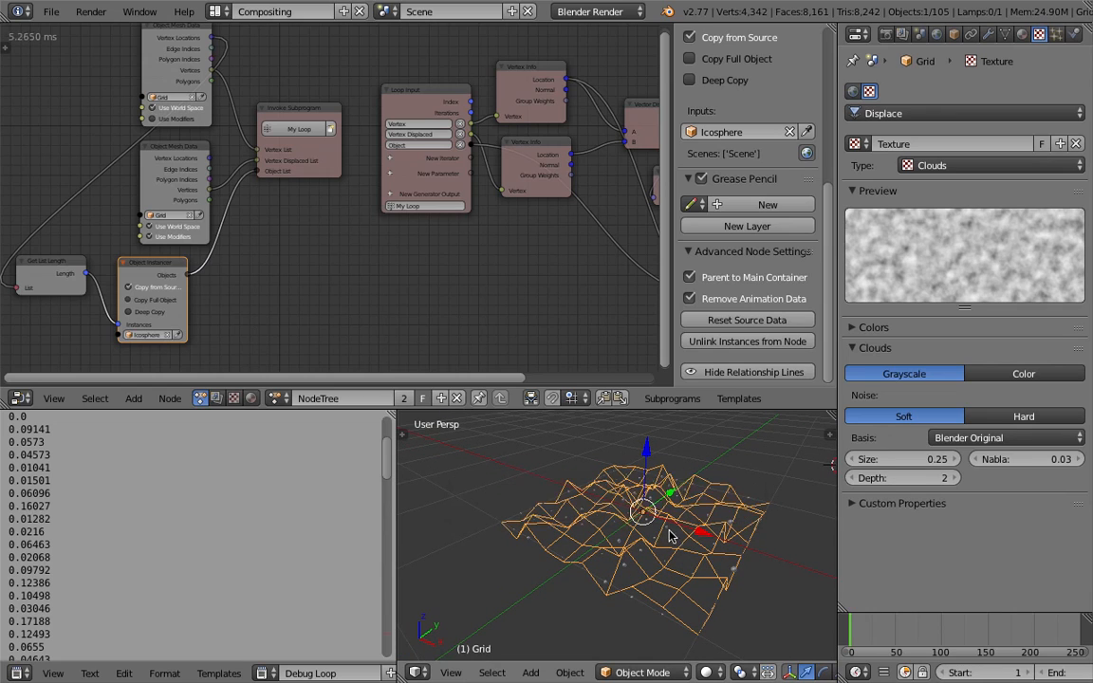
Set the grid's Displace modifier to Strength 3.2 and Midlevel 0
mouse_move(680, 467)
middle_mouse_down()
mouse_move(671, 456)
mouse_move(690, 483)
middle_mouse_up()
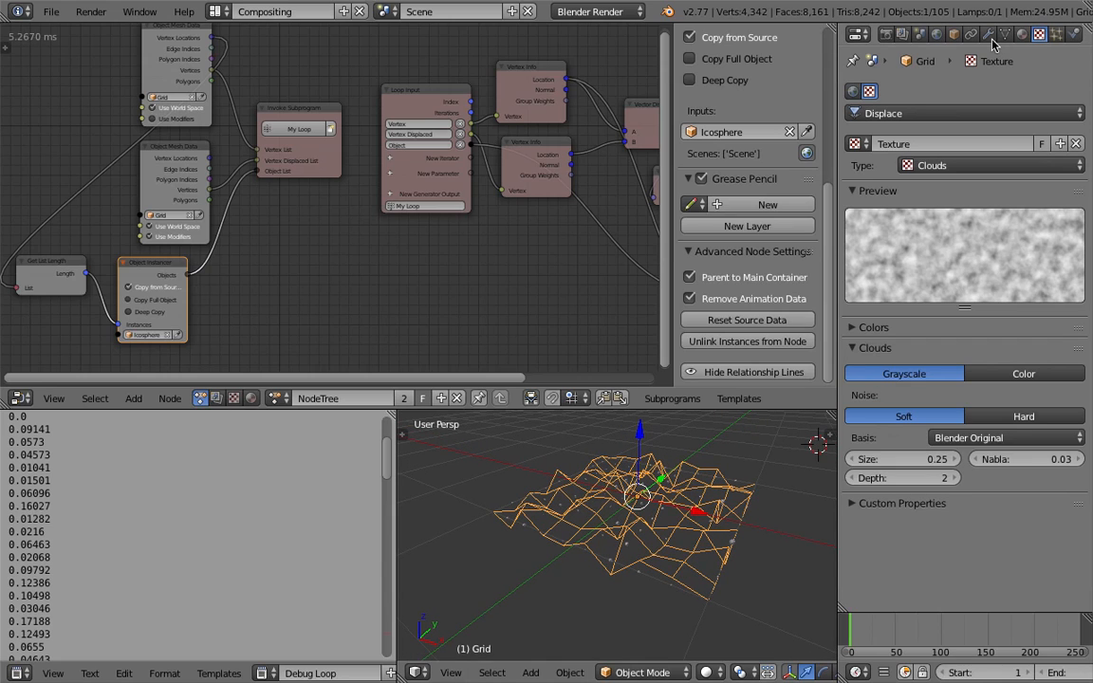
middle_click_drag(712, 527, 739, 546)
middle_click_drag(498, 275, 457, 272)
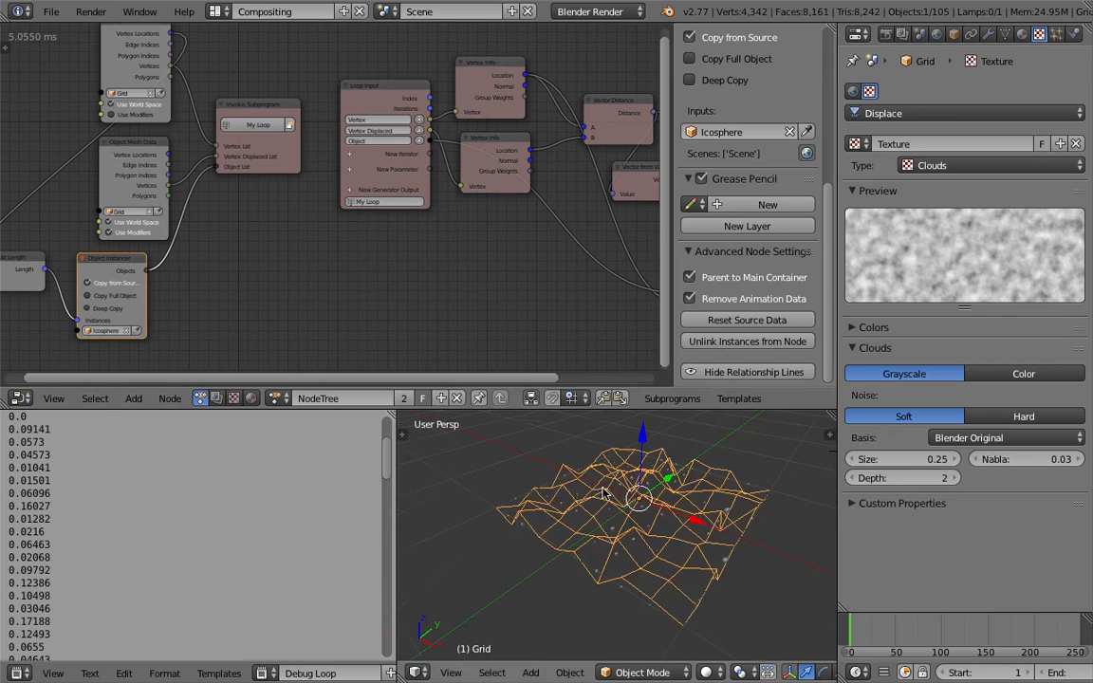
left_click(988, 34)
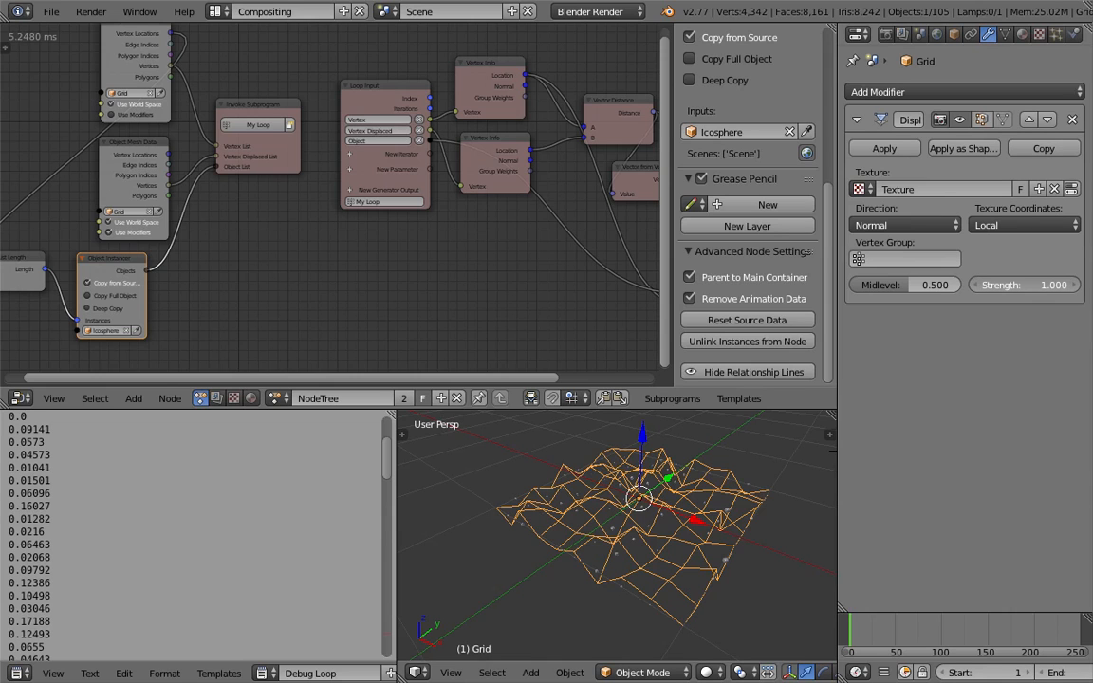
left_click_drag(1027, 285, 1082, 285)
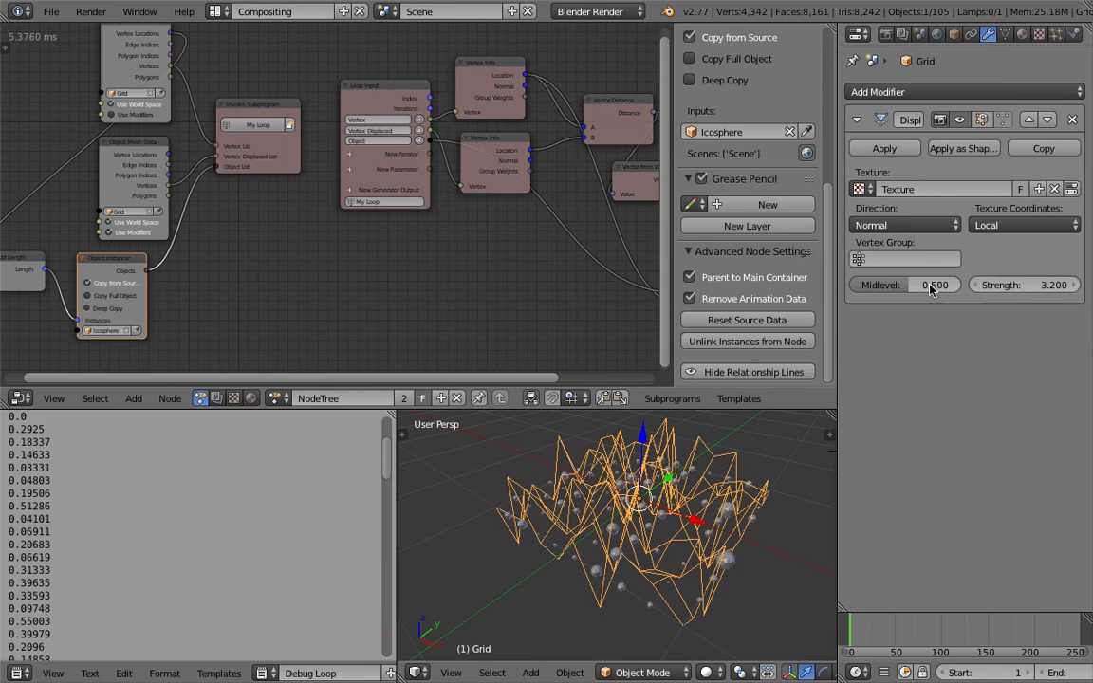
left_click_drag(906, 285, 875, 285)
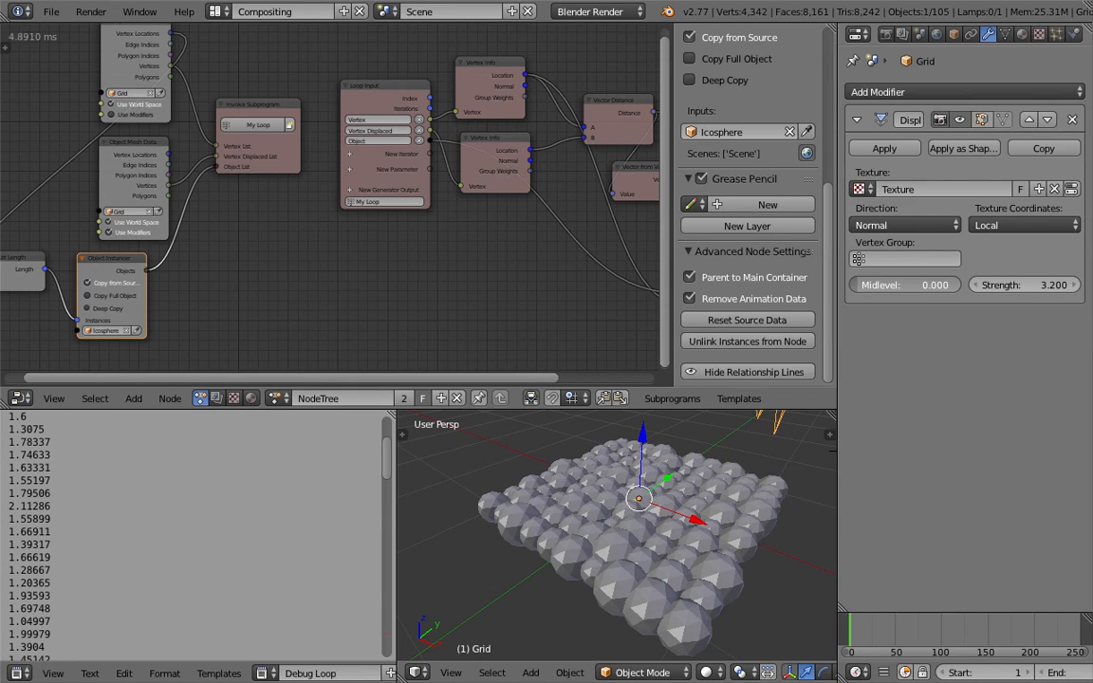
Reset the Displace modifier's Strength to 1, keep Midlevel at 0, and raise the Strength to 1.6
scroll(739, 524, "down", 3)
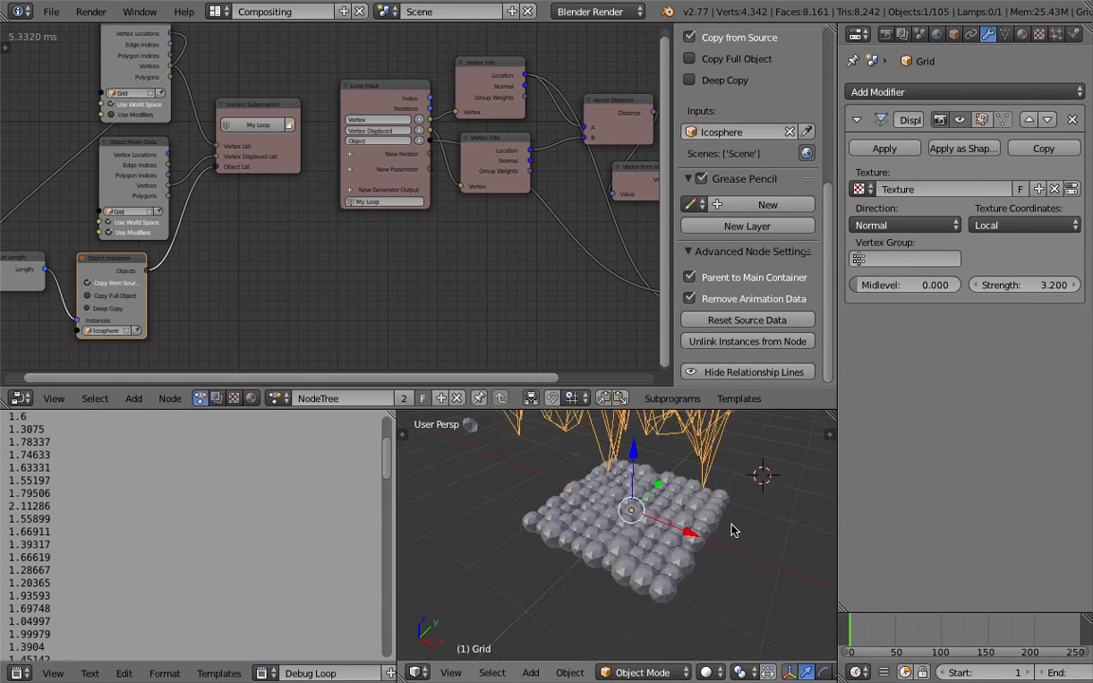
scroll(740, 524, "down", 2)
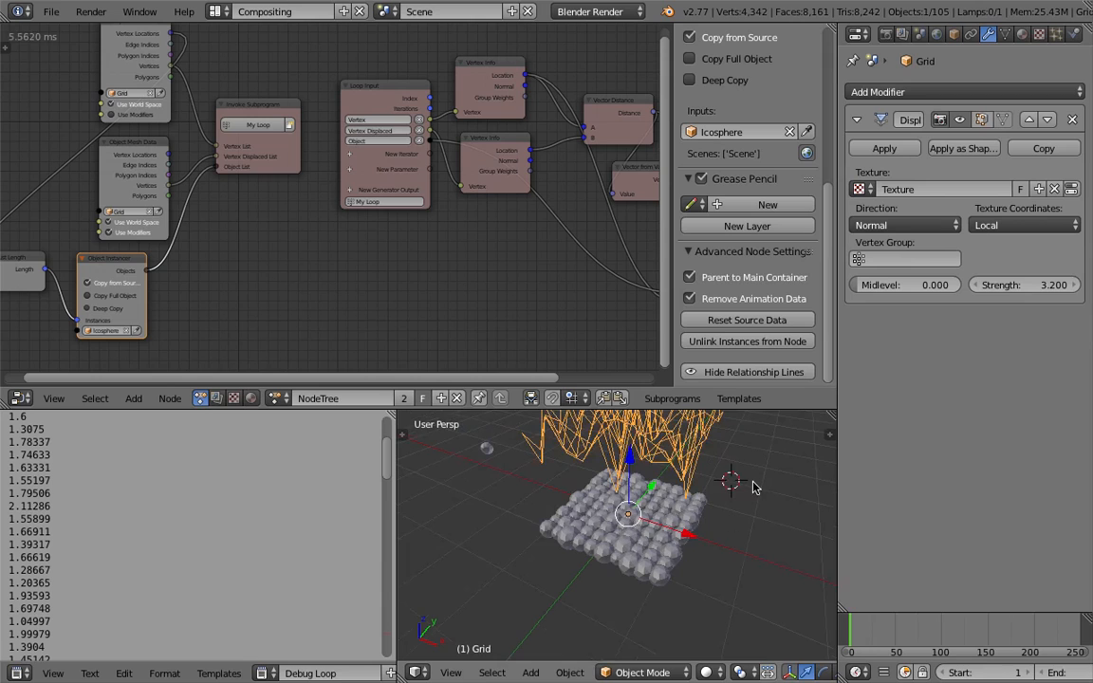
left_click(1019, 291)
type("1")
key("Return")
scroll(693, 491, "up", 4)
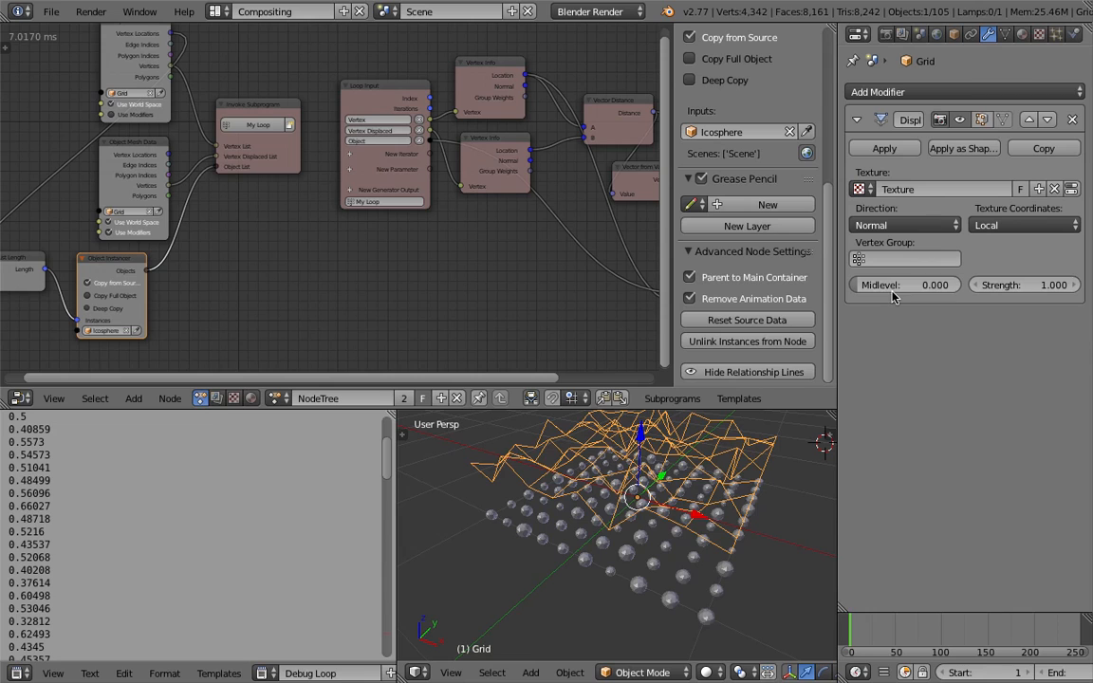
mouse_move(907, 285)
left_mouse_down()
mouse_move(921, 285)
mouse_move(906, 284)
left_mouse_up()
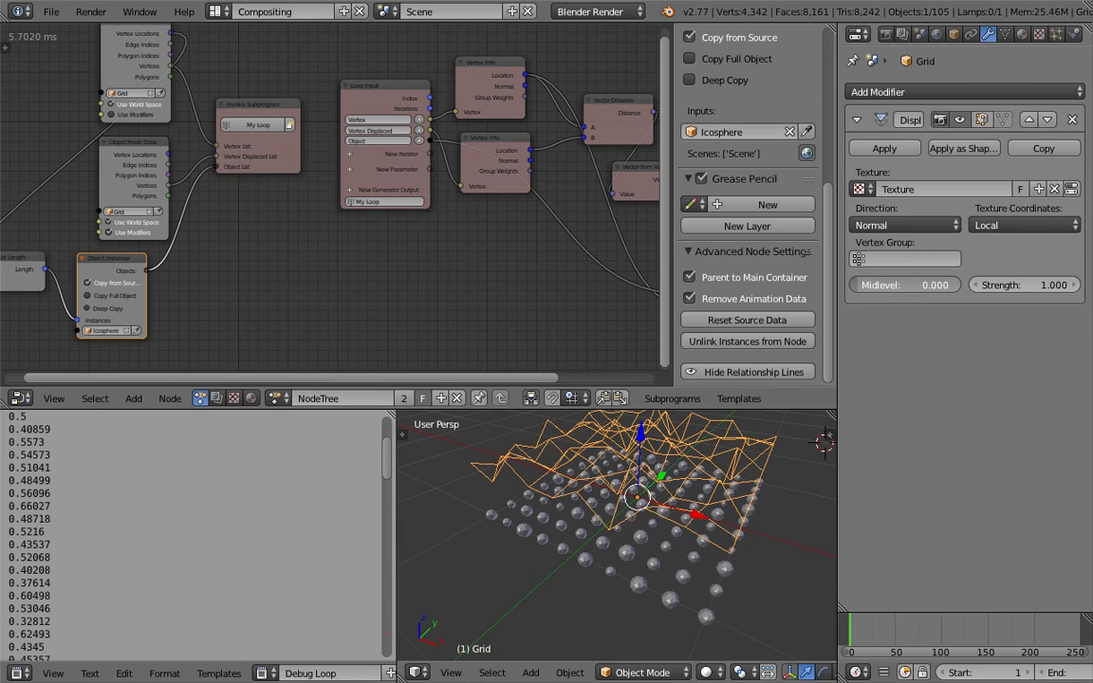
scroll(631, 417, "down", 2)
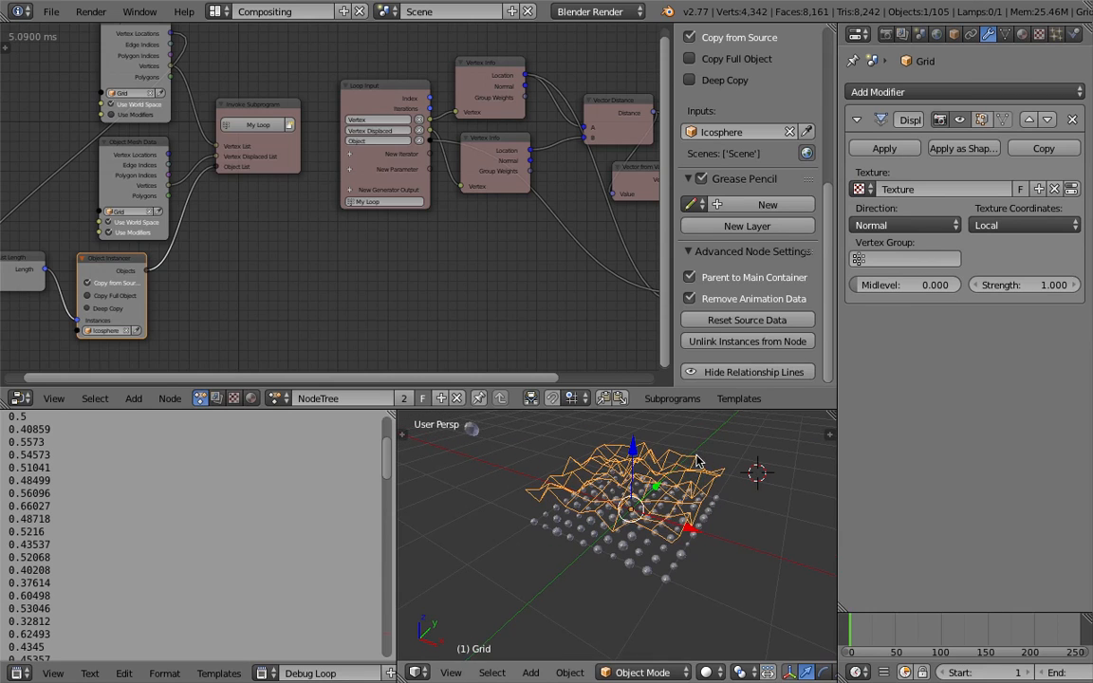
left_click_drag(1021, 285, 1049, 285)
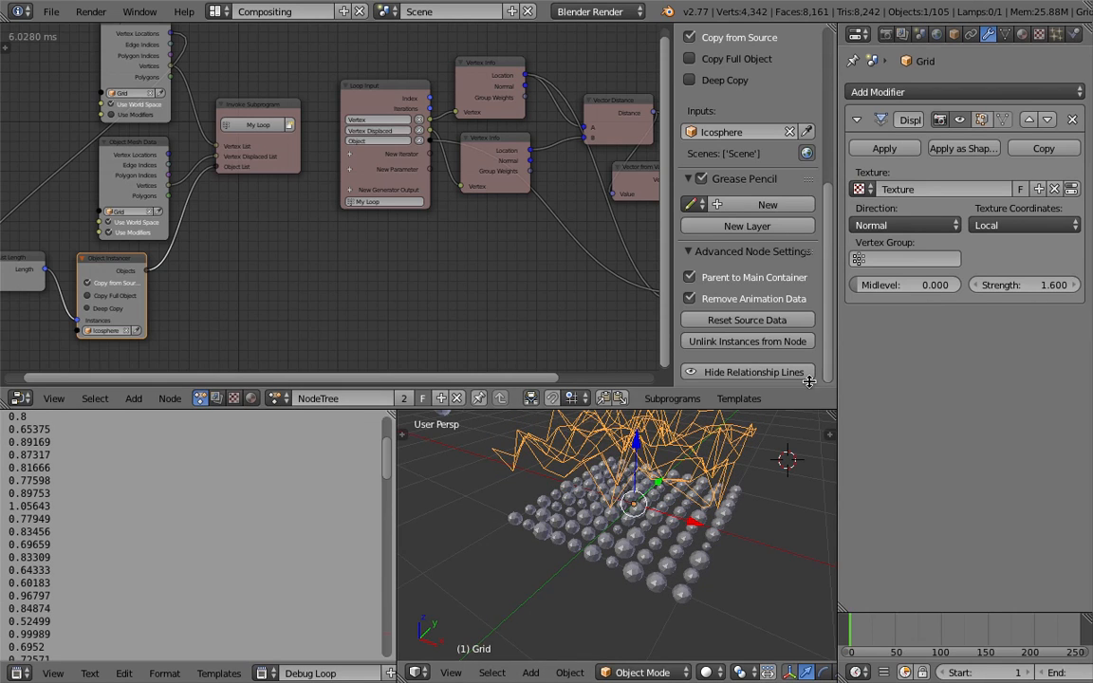
Enlarge the 3D viewport vertically and save the file over the existing version
left_click_drag(807, 408, 807, 333)
middle_click_drag(648, 448, 664, 465)
key("ctrl+s")
left_click(650, 470)
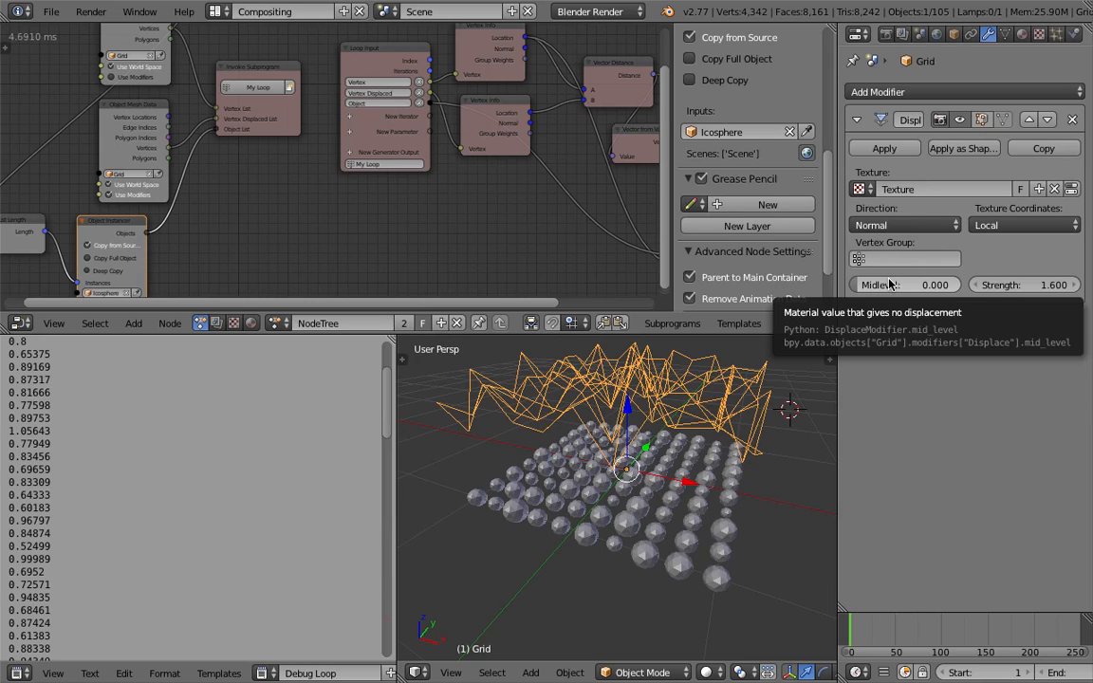
Change the noise basis of the displacement's Clouds texture to Original Perlin
left_click(1038, 35)
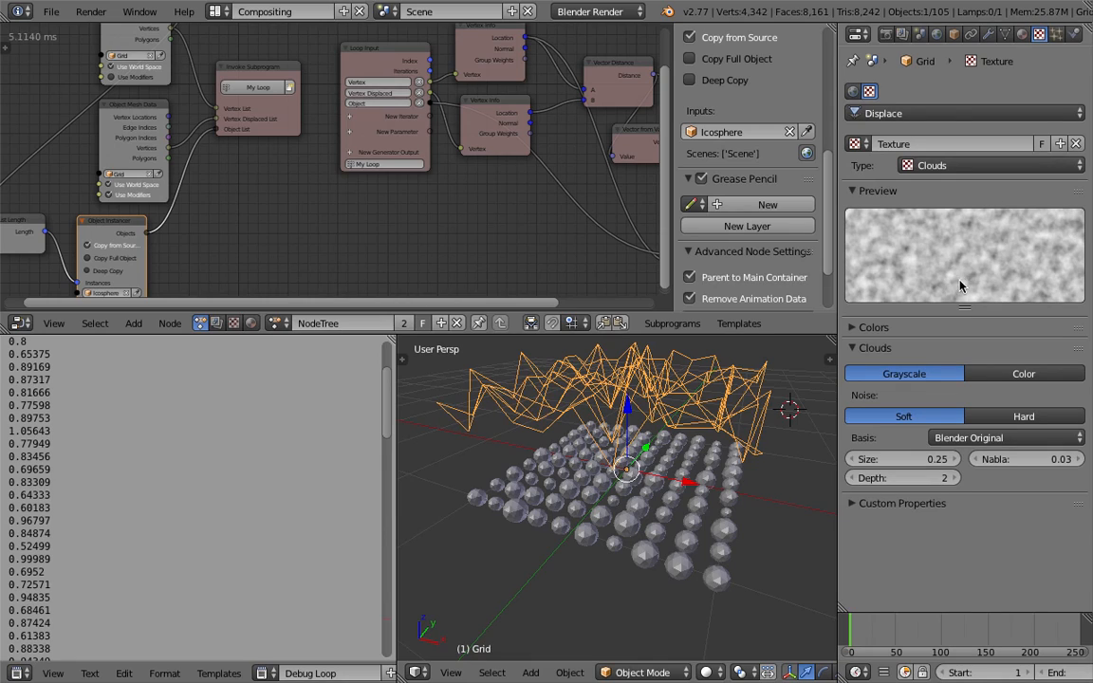
left_click(978, 438)
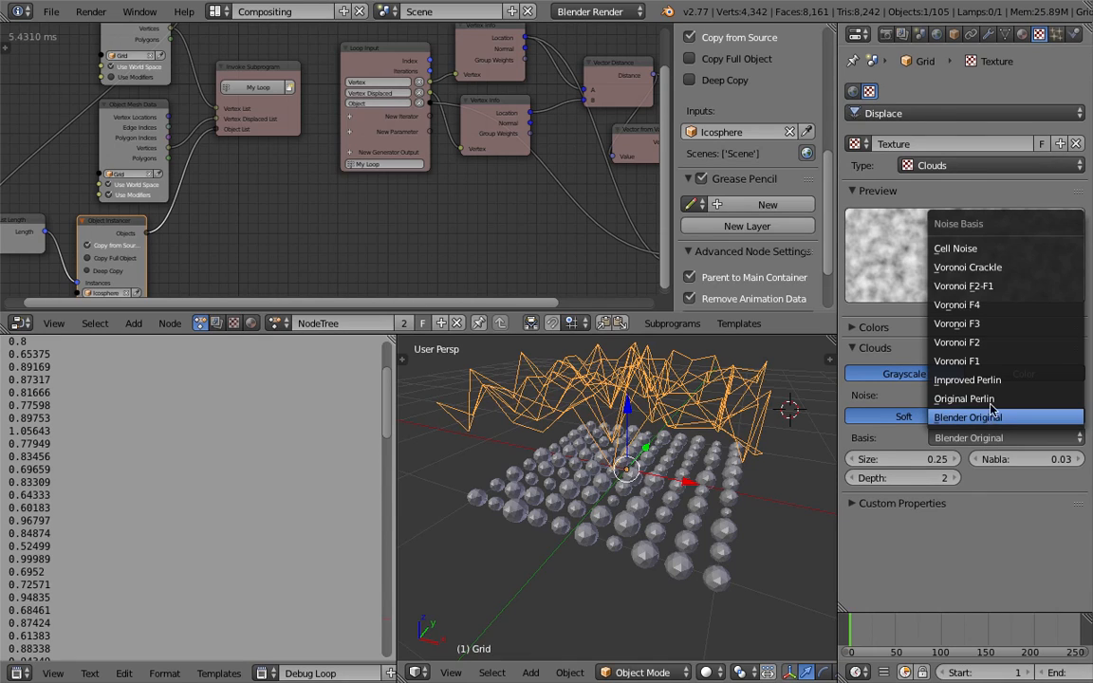
left_click(987, 400)
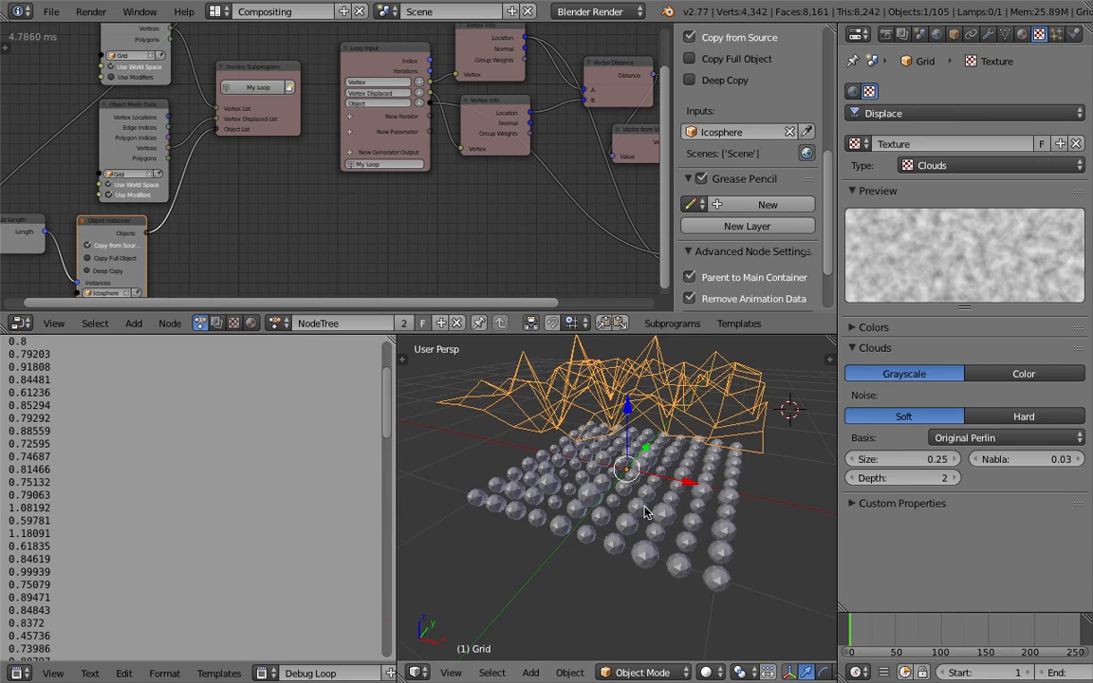
Add a Plain Axes empty and move it beside the near corner of the icosphere grid
scroll(627, 479, "down", 1)
middle_click_drag(602, 478, 585, 481)
key("shift+a")
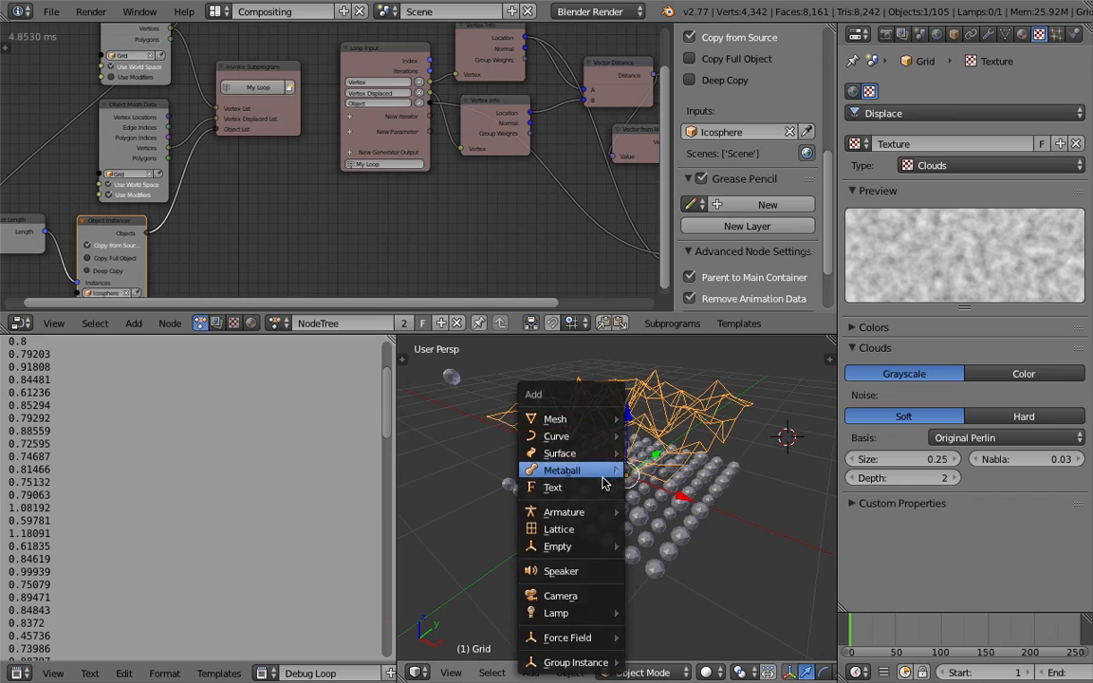
mouse_move(590, 552)
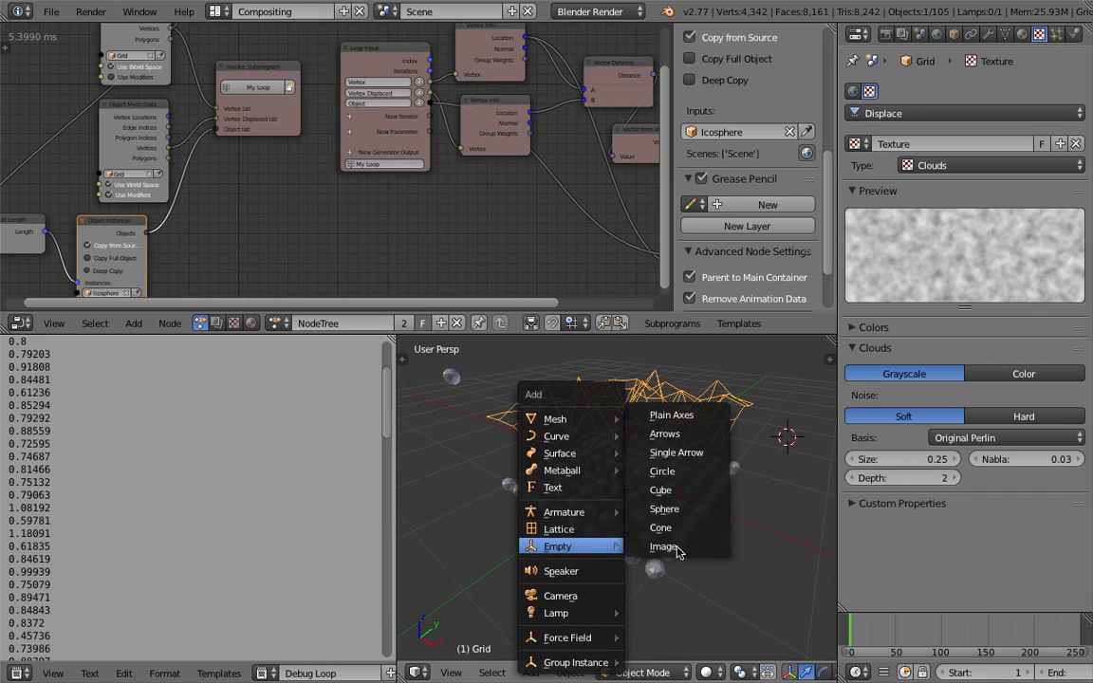
left_click(691, 426)
key("g")
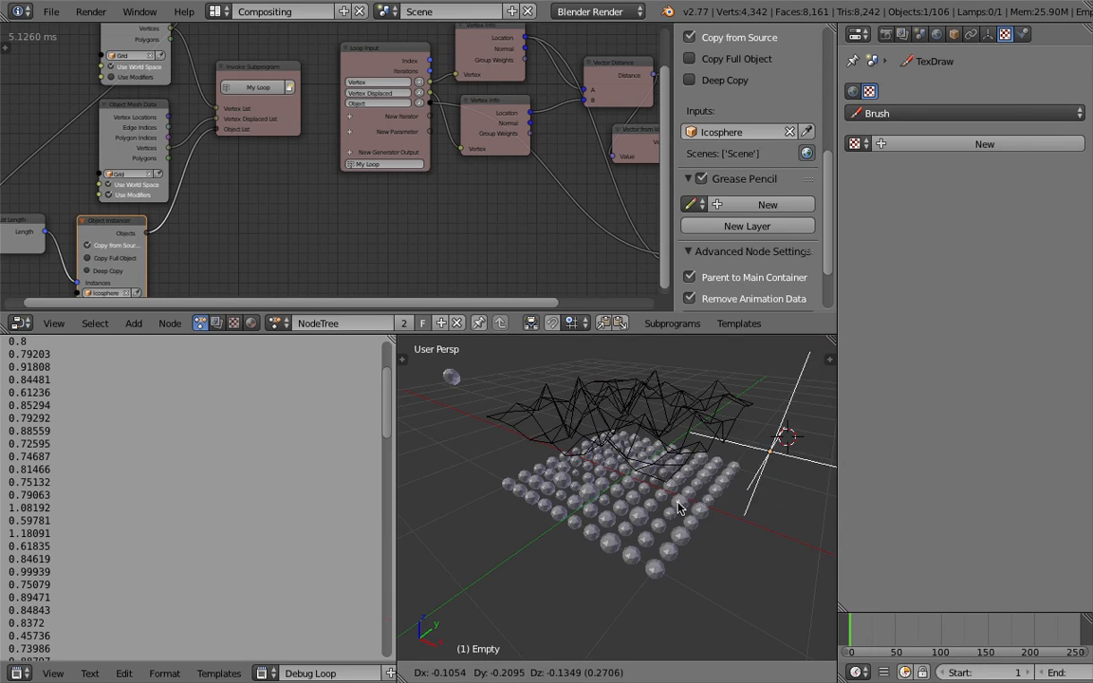
left_click(456, 573)
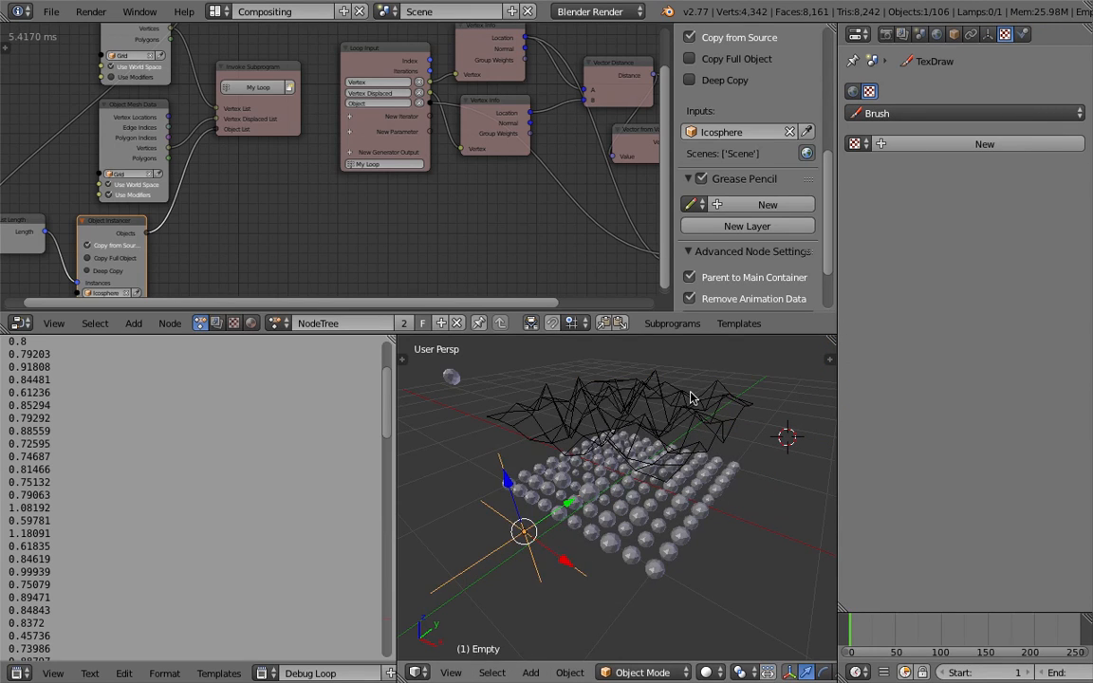
Display the grid's modifier settings and widen the 3D viewport by narrowing the text editor
right_click(639, 448)
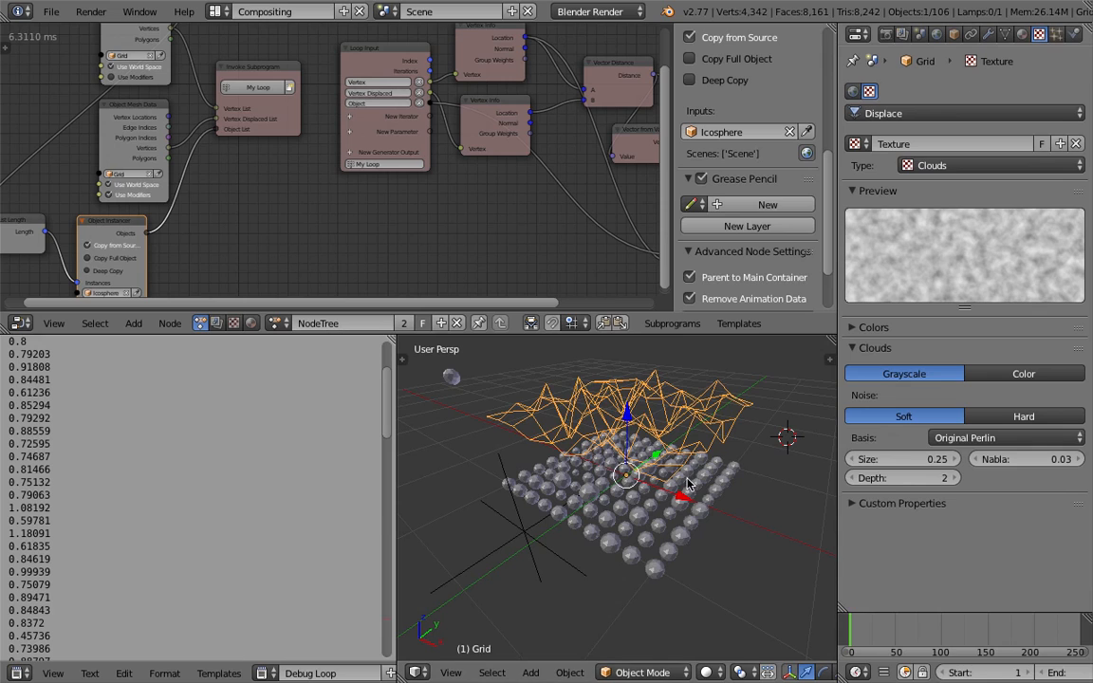
left_click(988, 33)
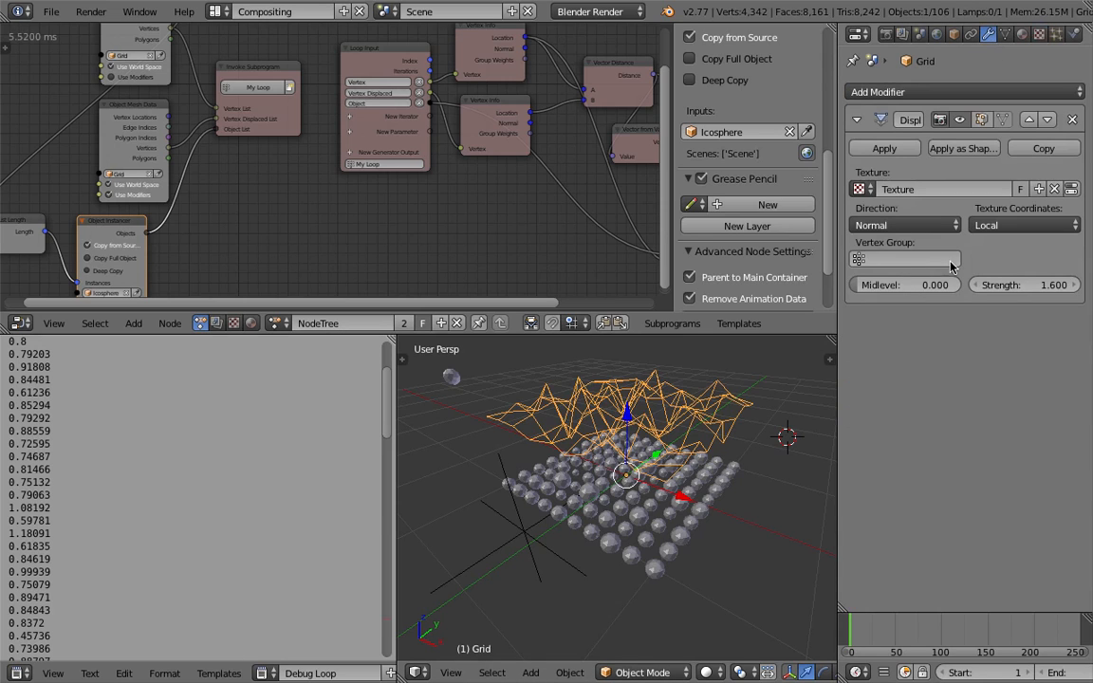
left_click_drag(397, 508, 272, 504)
Set the grid's Displace modifier to use Object texture coordinates with Empty as the reference object
right_click(477, 522)
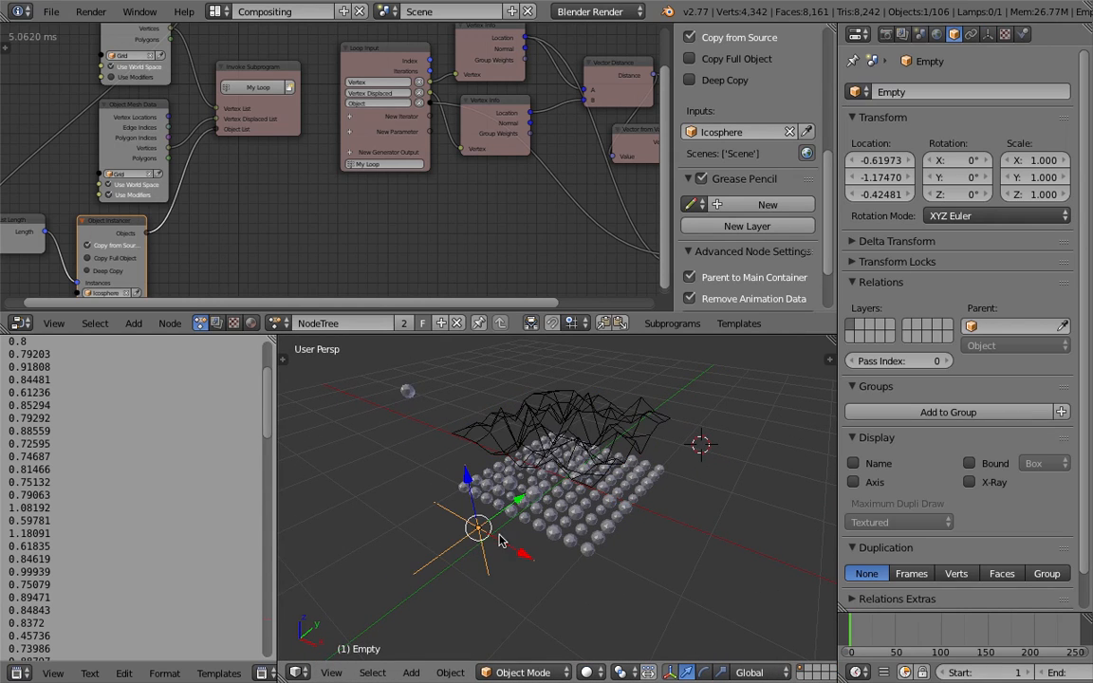
right_click(560, 457)
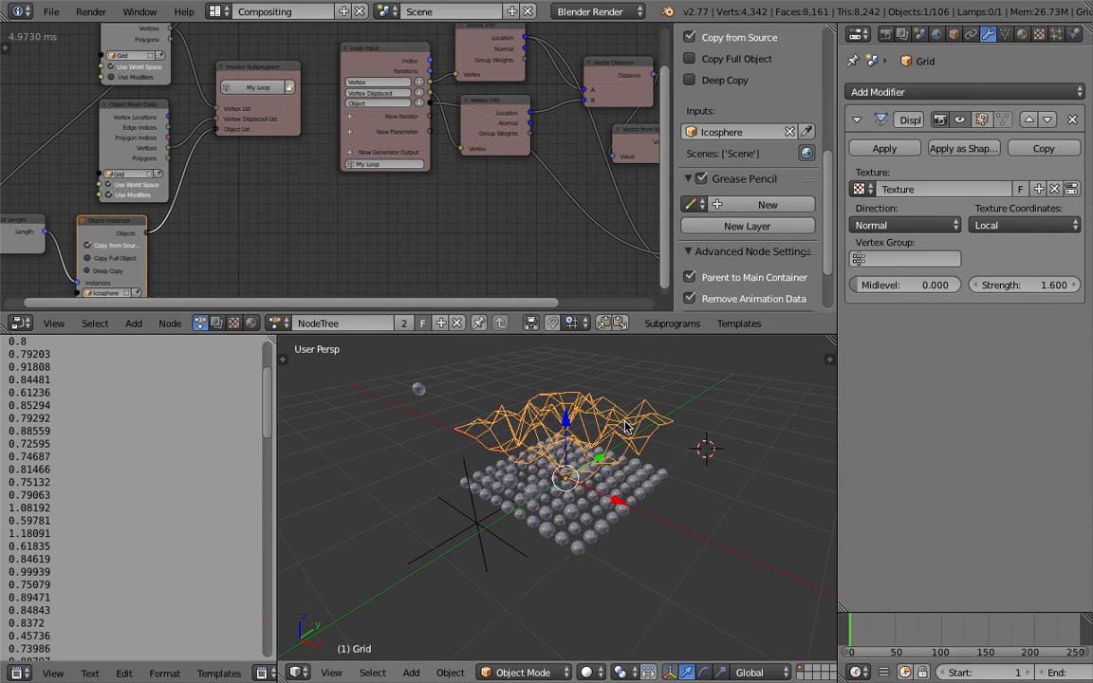
middle_click_drag(612, 433, 536, 465)
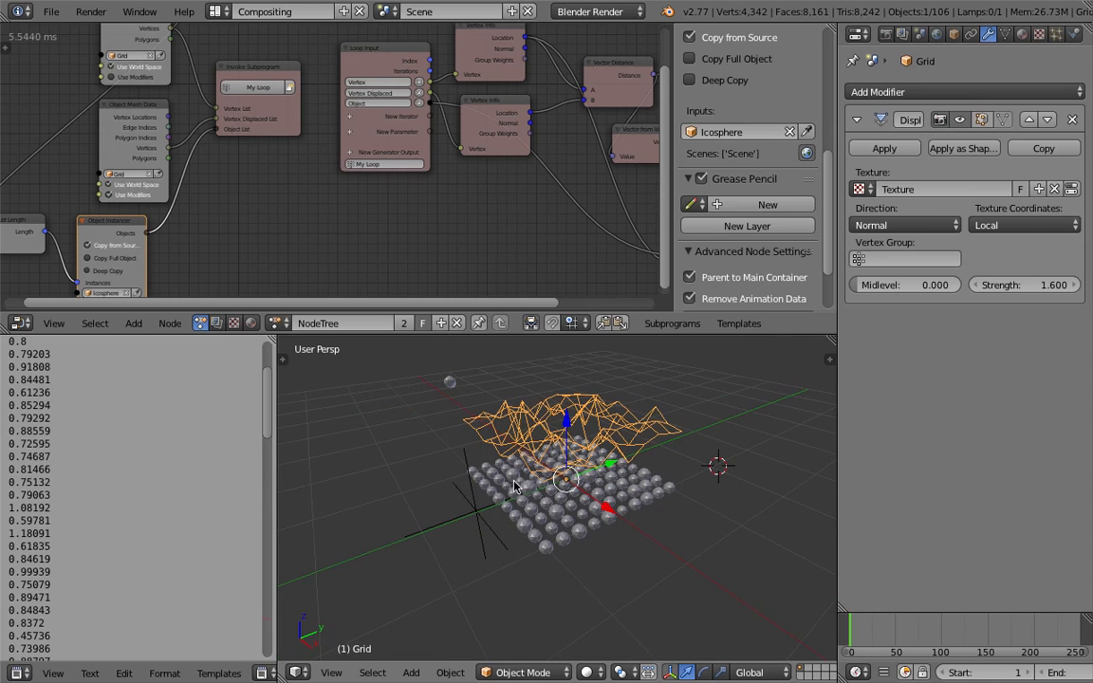
left_click(1003, 226)
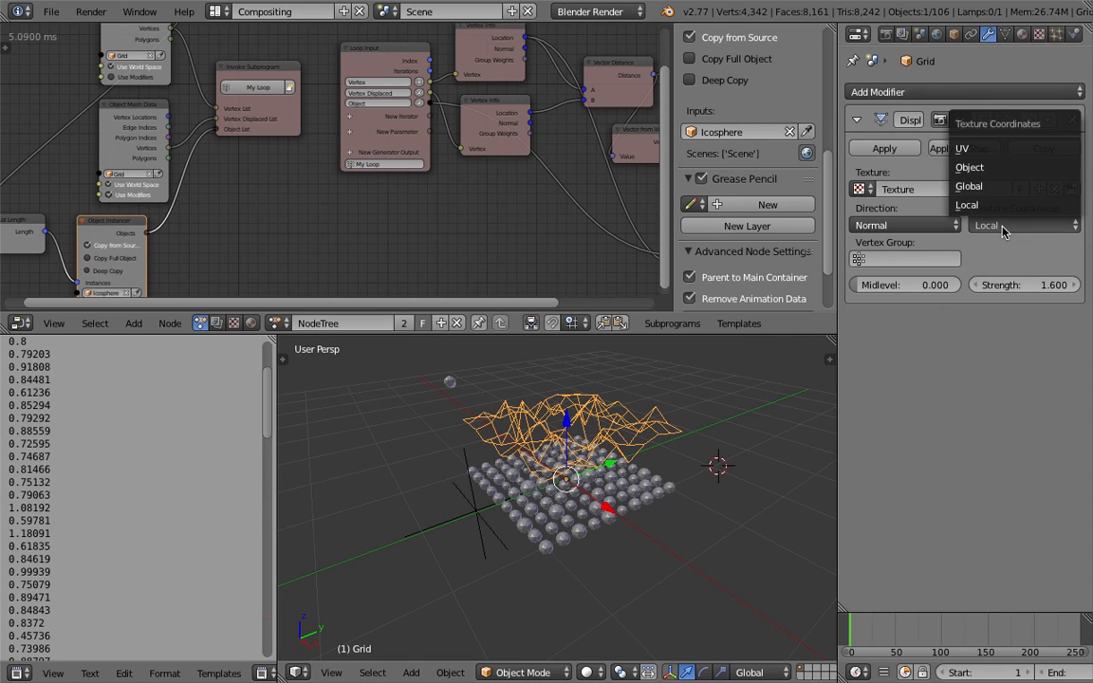
left_click(970, 167)
left_click(1003, 257)
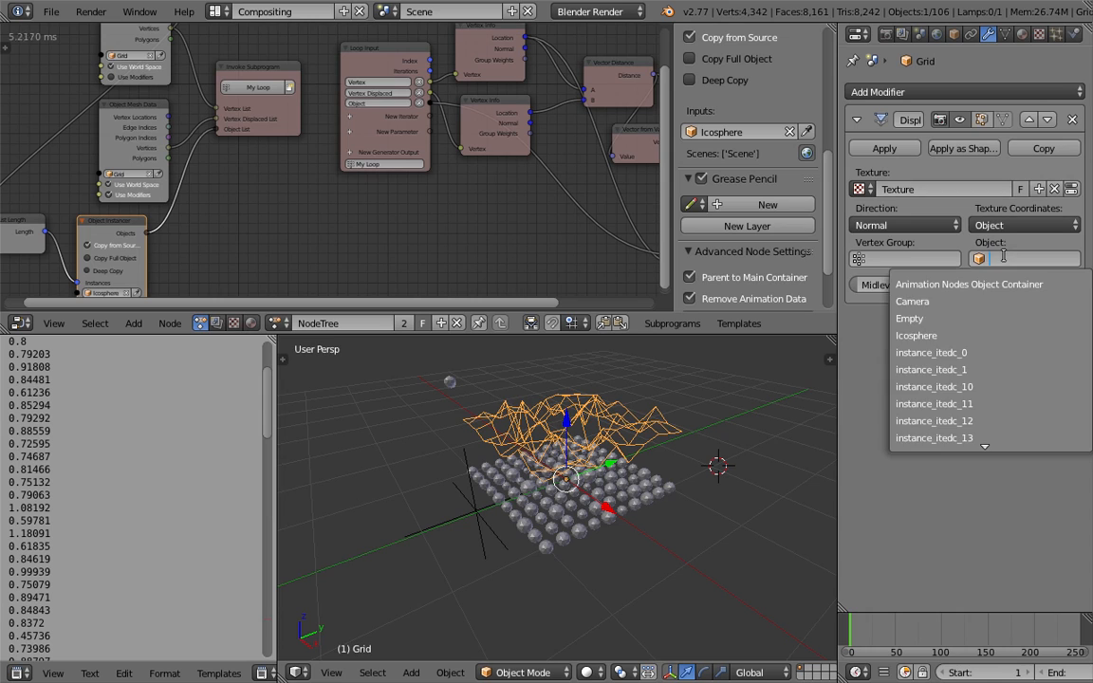
left_click(911, 318)
Move the Empty along the global Y axis, then freely to about X -0.63, Y -2.00, Z -0.08
right_click(462, 515)
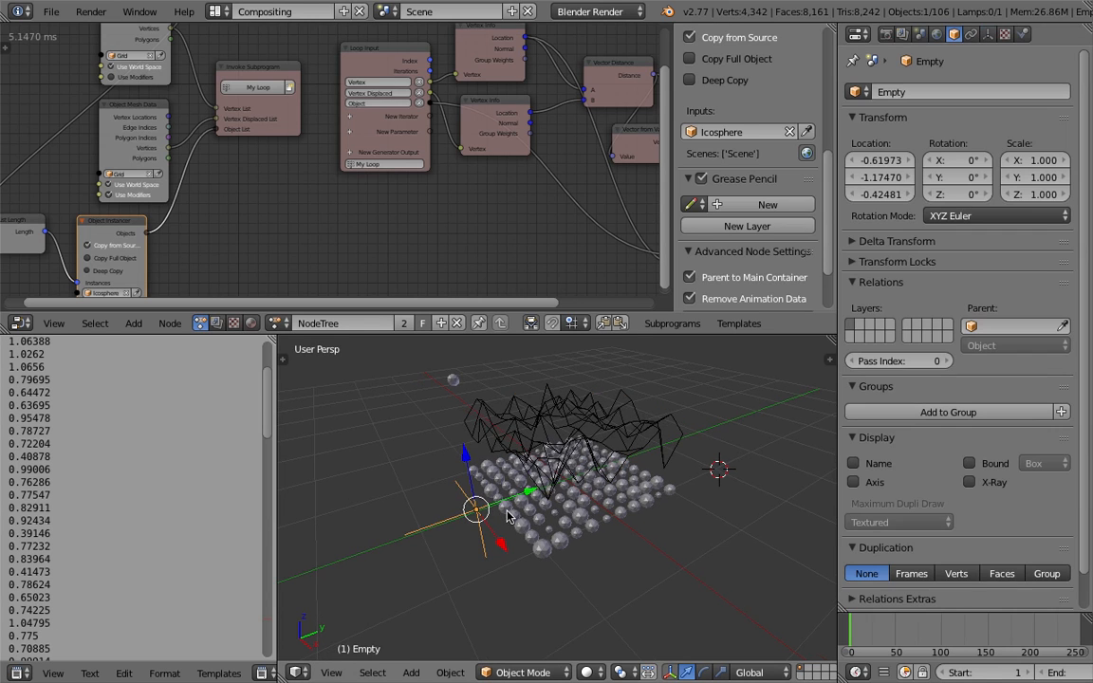
key("g")
key("y")
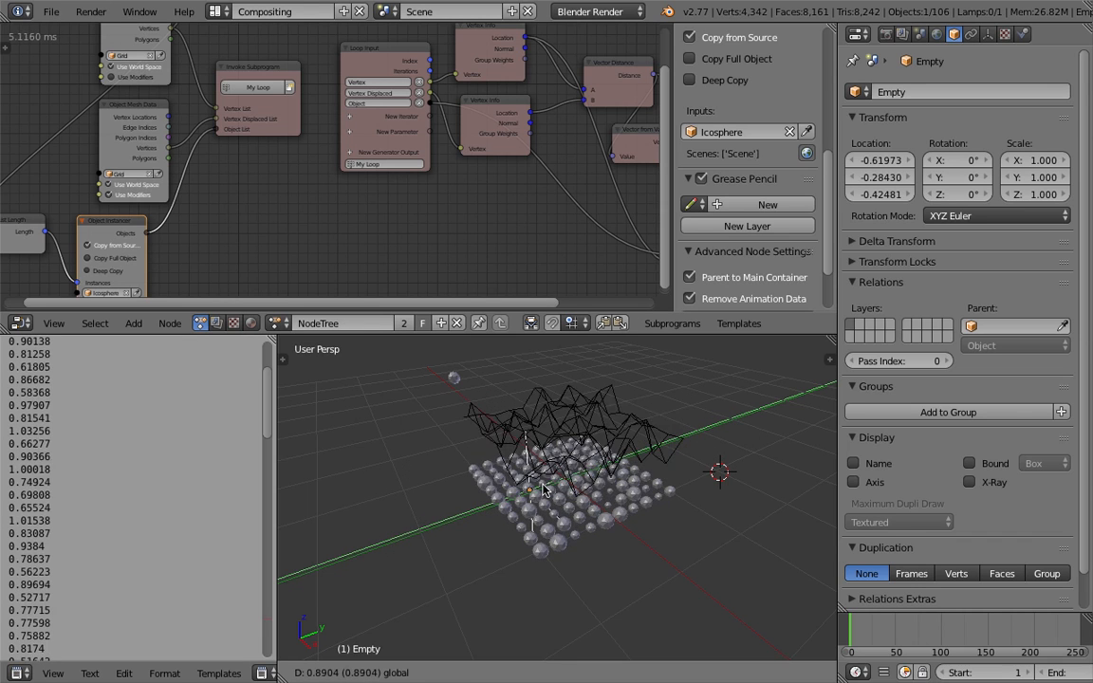
left_click(476, 503)
middle_click_drag(476, 503, 452, 502)
key("g")
left_click(453, 495)
middle_click_drag(504, 495, 562, 496)
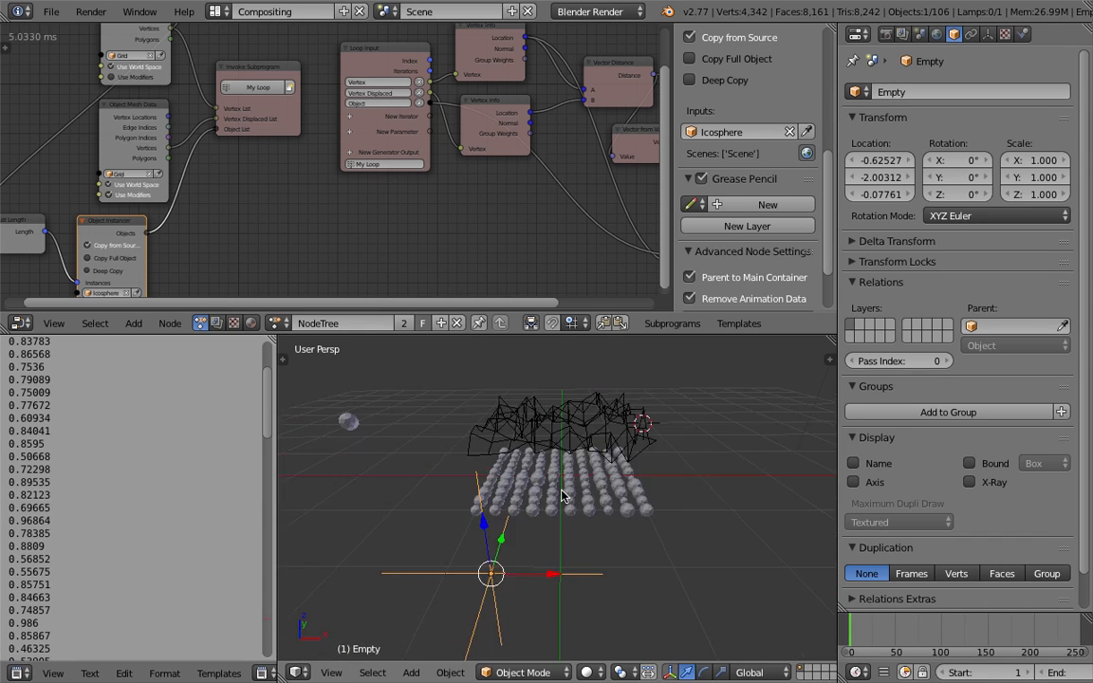
Move the Empty freely, then along its Z and X axes to about X -0.55, Y -1.93, Z 0.64
key("g")
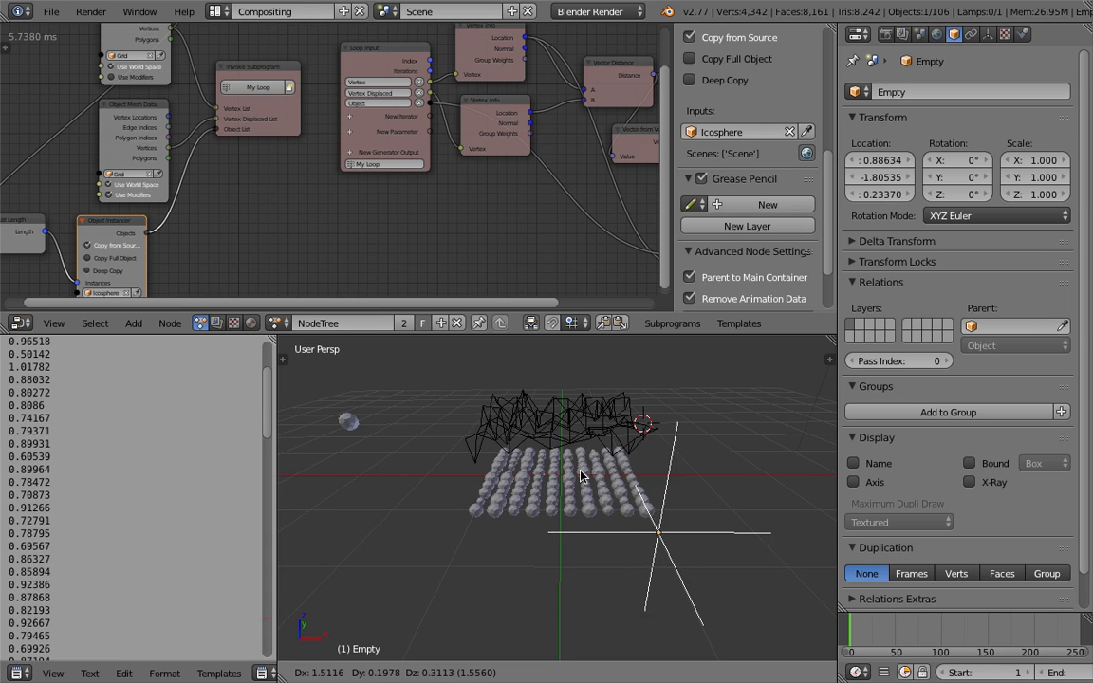
left_click(397, 500)
middle_click_drag(499, 499, 446, 494)
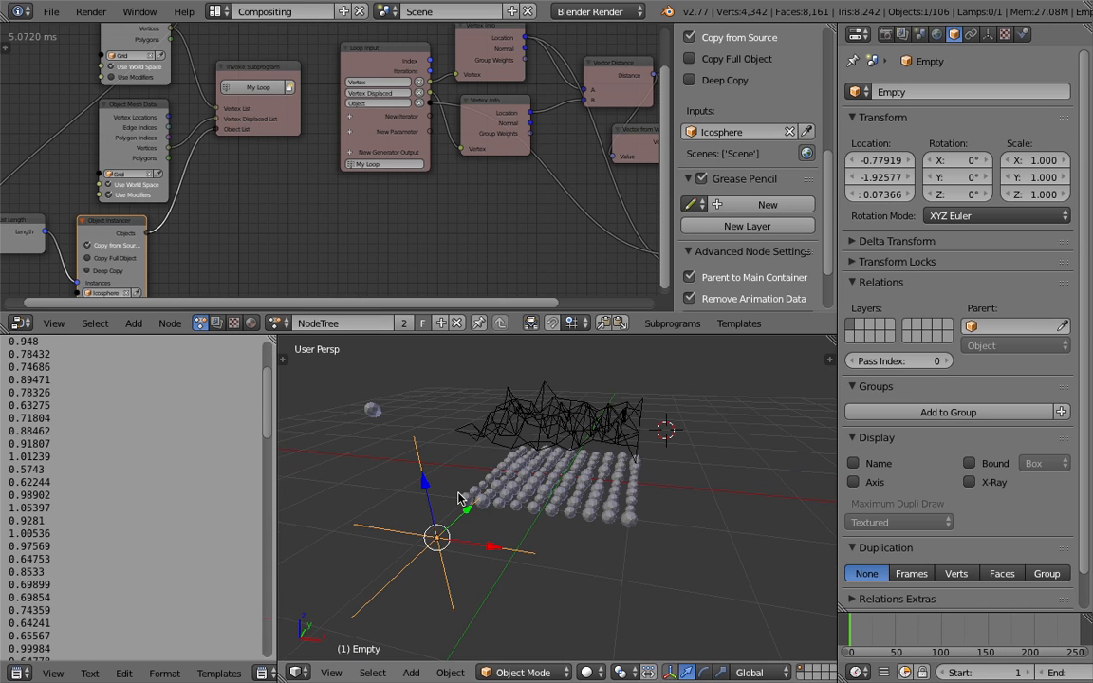
left_click_drag(426, 486, 414, 433)
left_click_drag(470, 481, 496, 489)
Save the file over the existing version
middle_click_drag(636, 510, 535, 461)
key("ctrl+s")
left_click(572, 521)
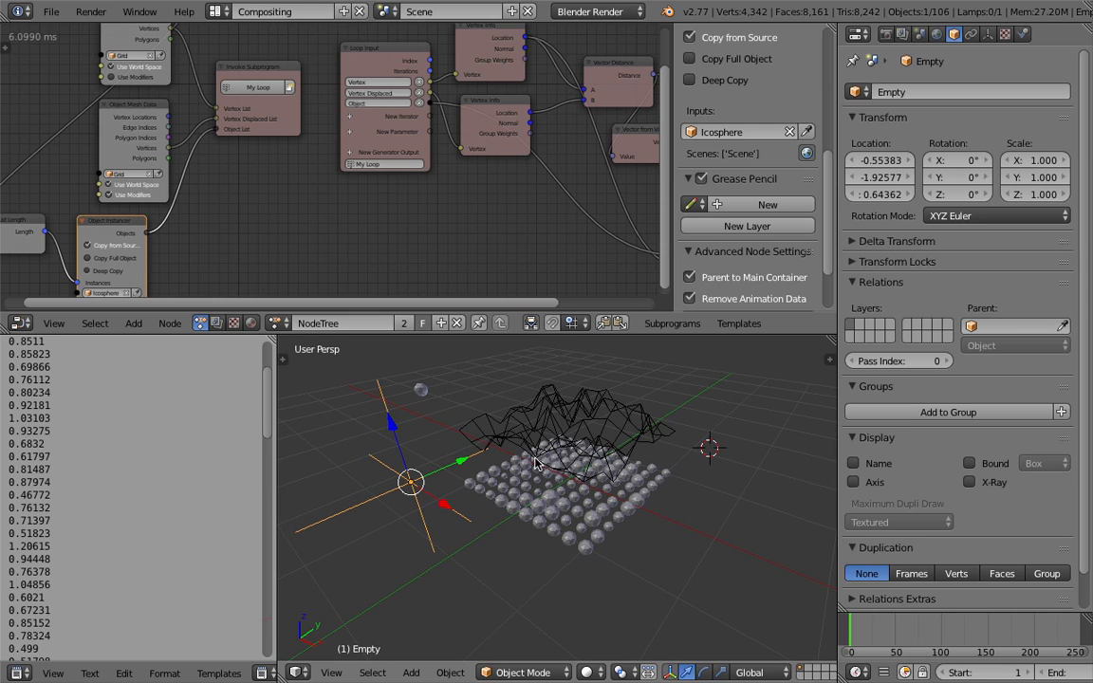
Reposition the Empty in front of the grid to about X -0.66, Y -1.82, Z 0.56
key("g")
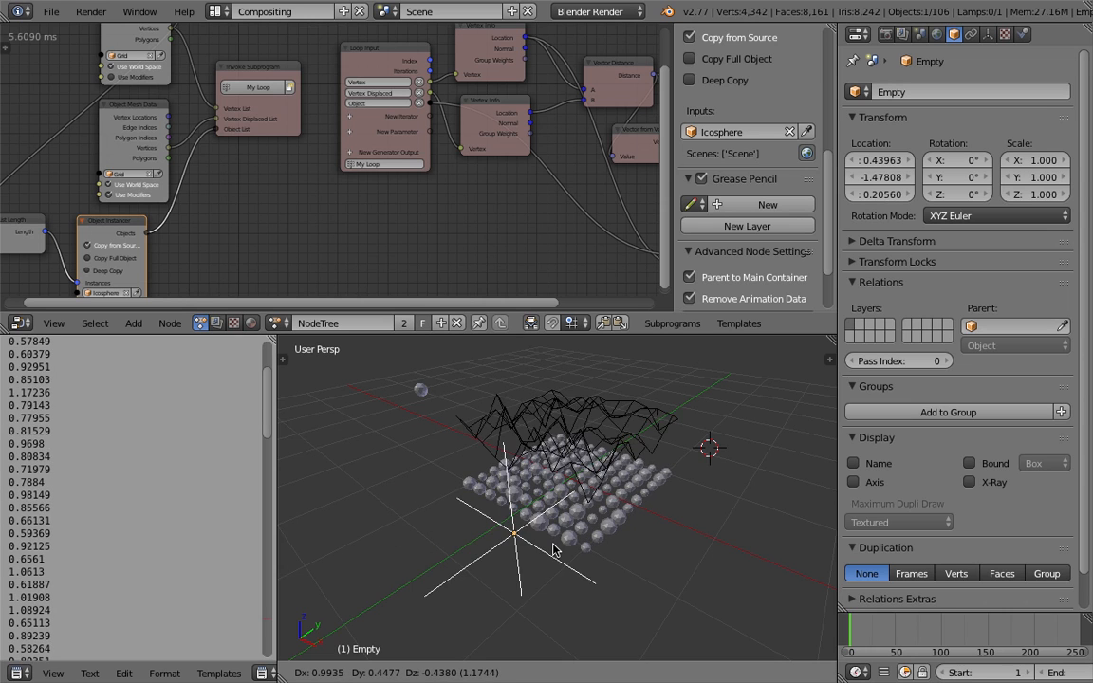
left_click(532, 528)
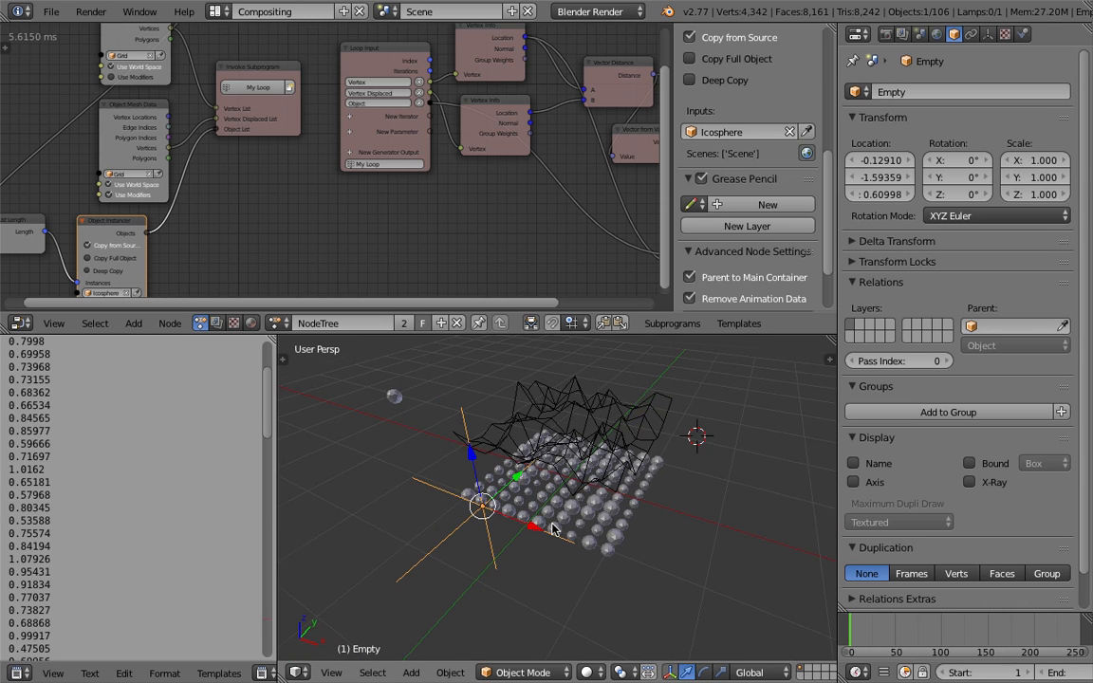
key("g")
left_click(475, 522)
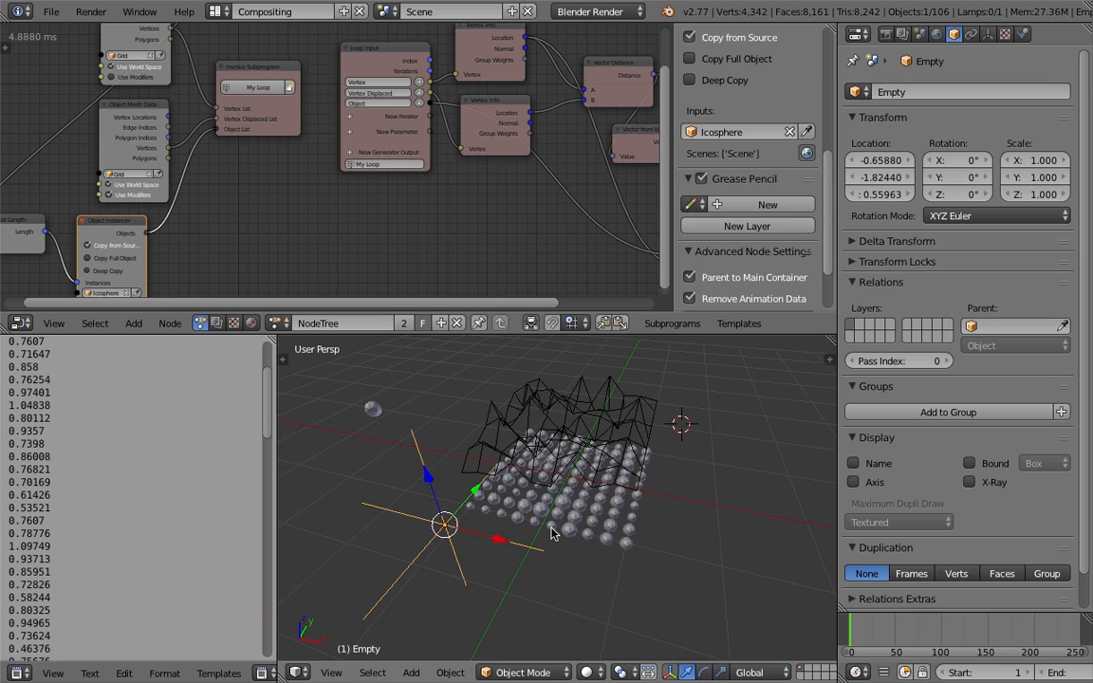
mouse_move(556, 530)
middle_mouse_down()
mouse_move(600, 481)
mouse_move(634, 488)
mouse_move(563, 548)
mouse_move(538, 534)
mouse_move(566, 517)
middle_mouse_up()
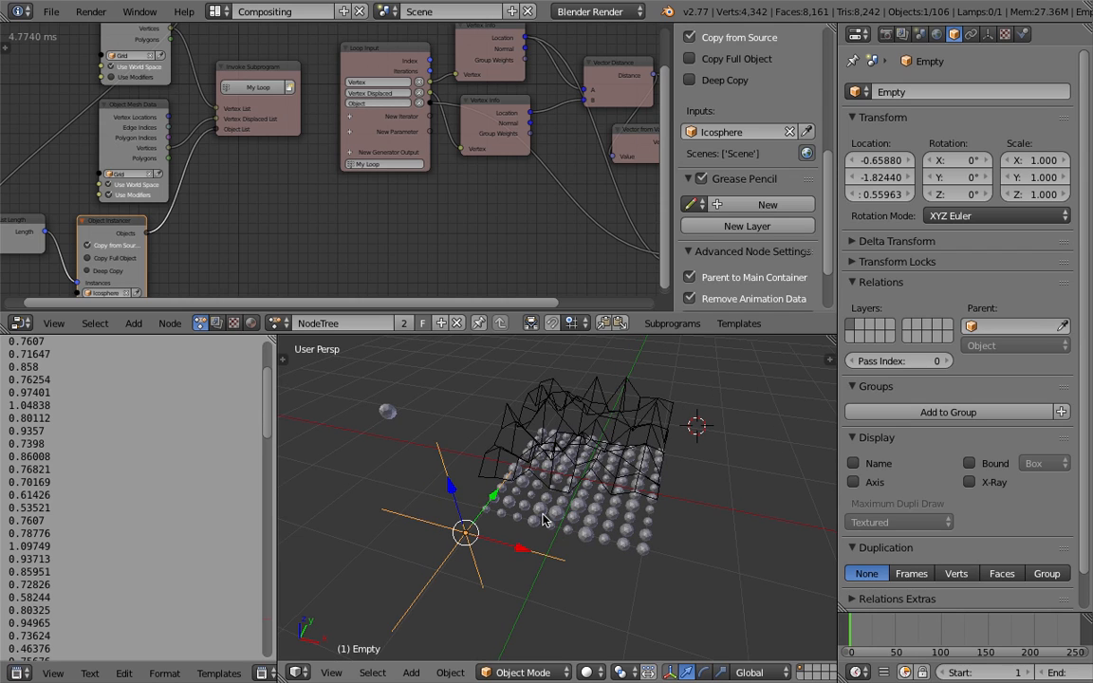
Select the source icosphere and save AN_Displace_Trick_001.blend as a new file with its number incremented by one
right_click(389, 411)
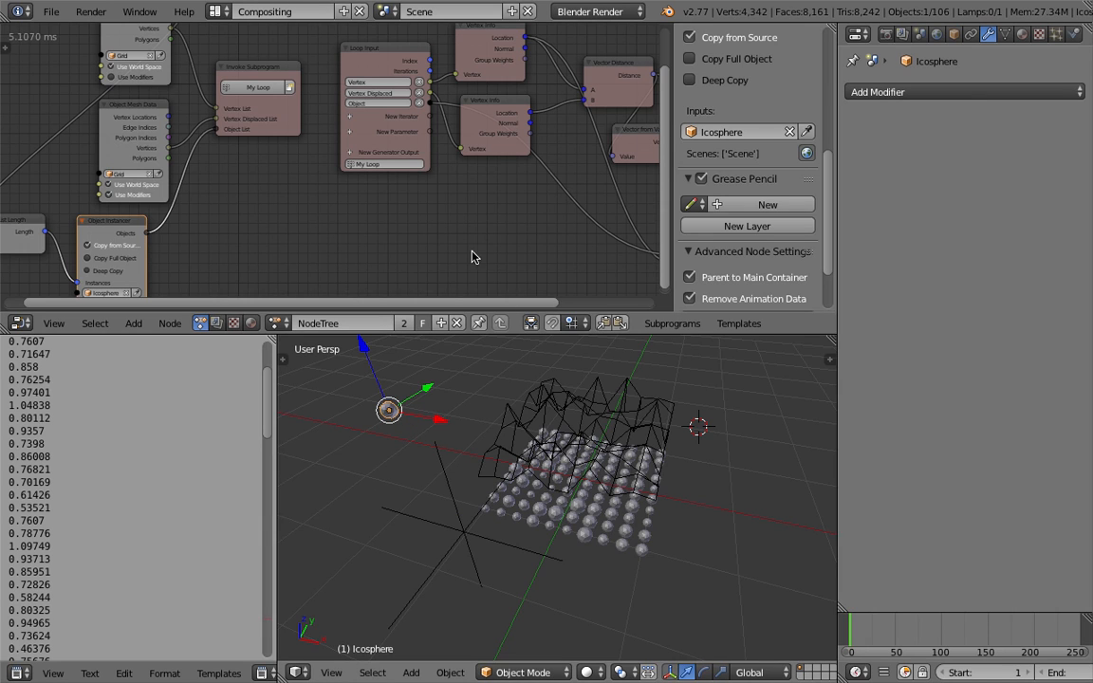
scroll(475, 257, "down", 1)
left_click(49, 12)
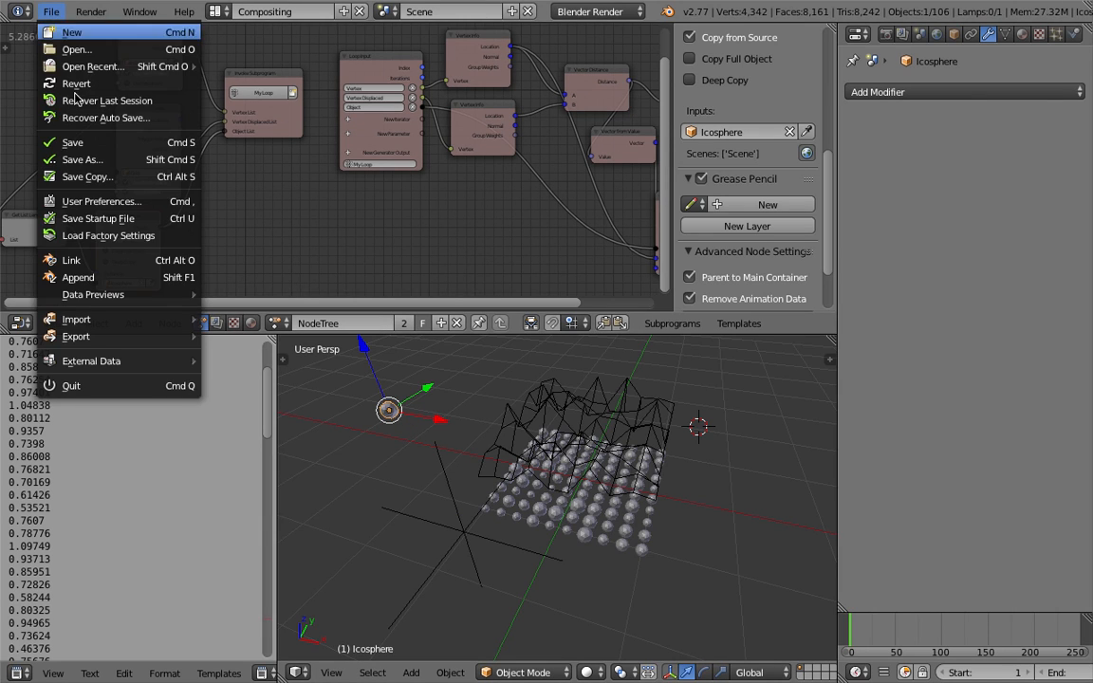
left_click(73, 143)
left_click(52, 12)
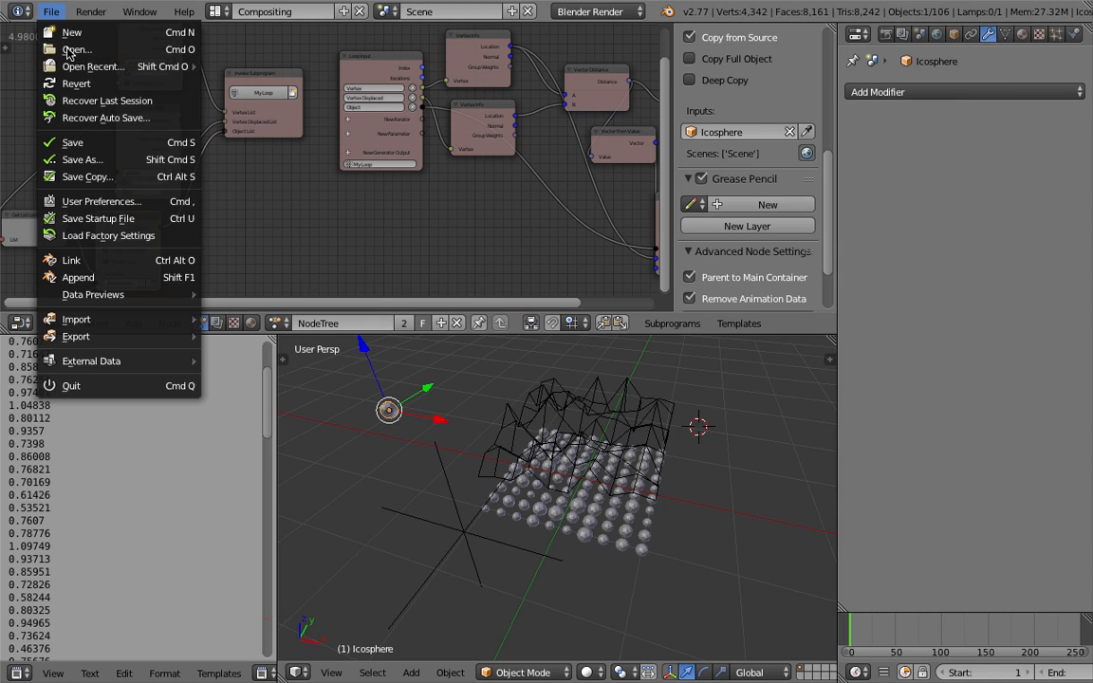
left_click(71, 150)
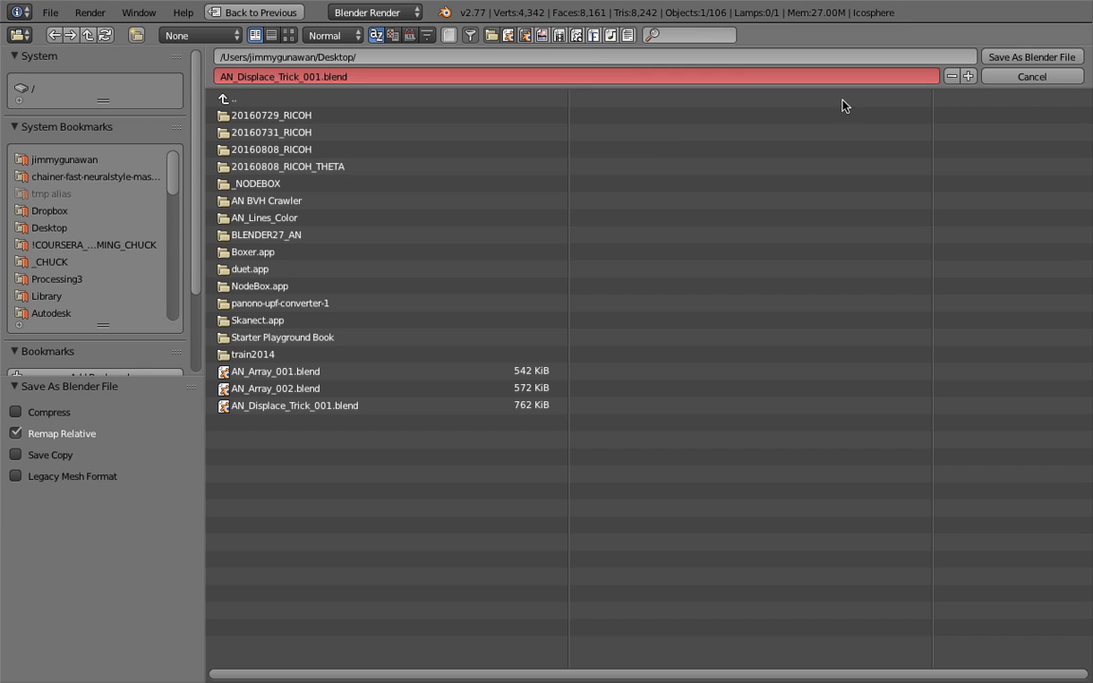
left_click(968, 76)
left_click(1008, 63)
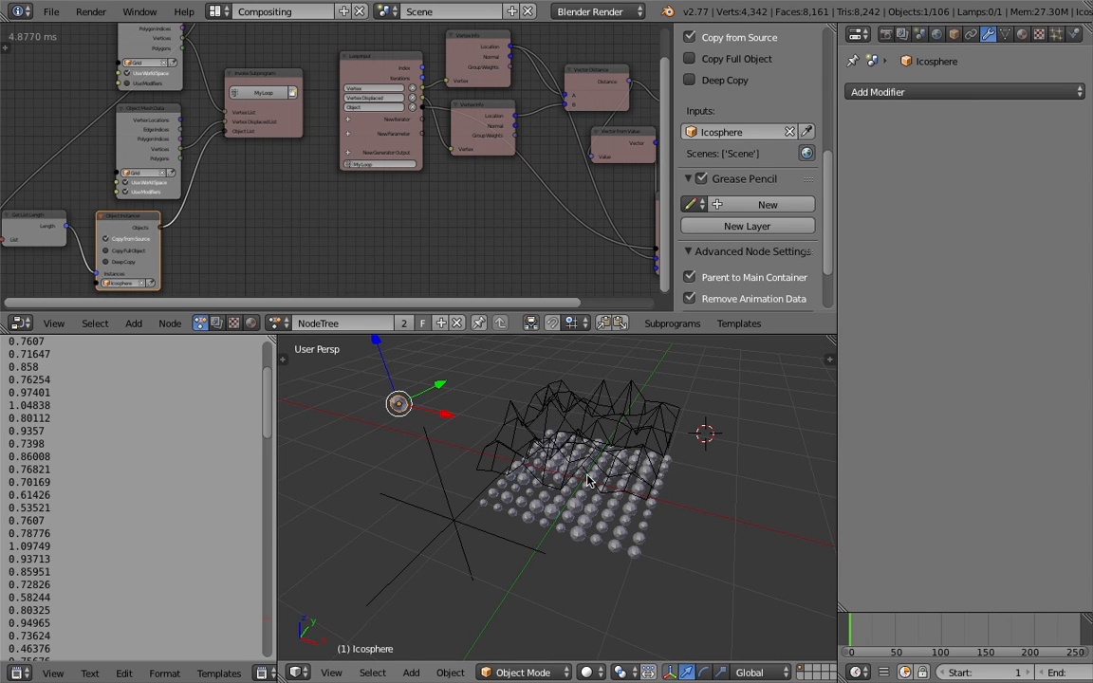
Move the Empty away from the grid to about X -1.50, Y -1.86, Z 0.80
middle_click_drag(460, 436, 568, 510)
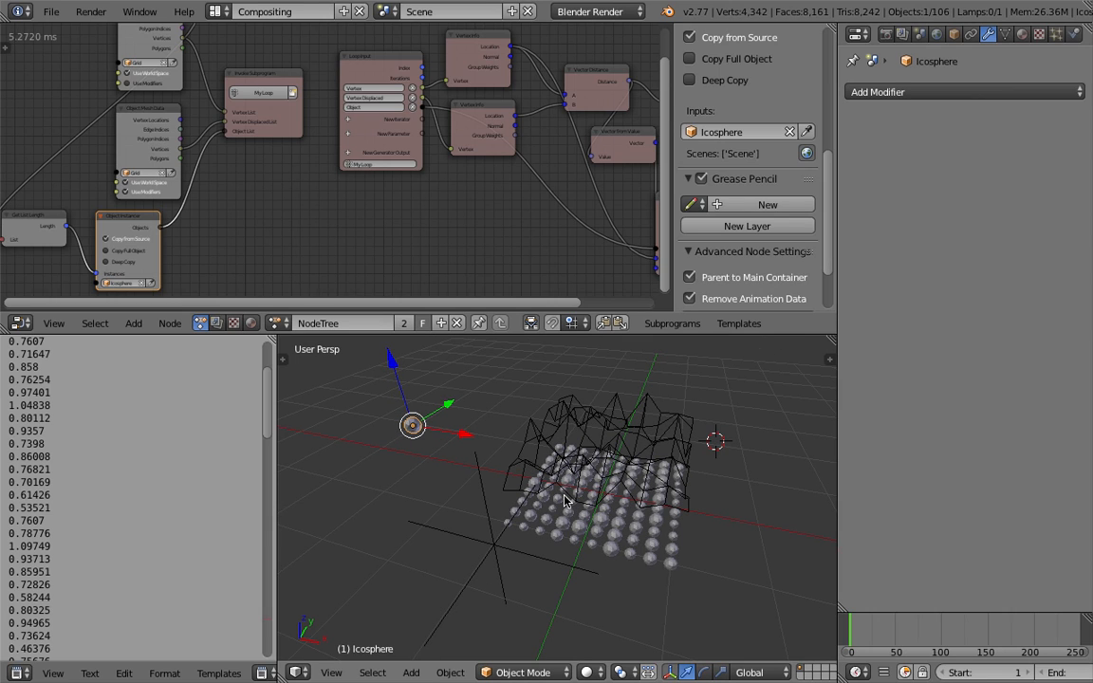
middle_click_drag(569, 522, 560, 522)
middle_click_drag(527, 448, 585, 503)
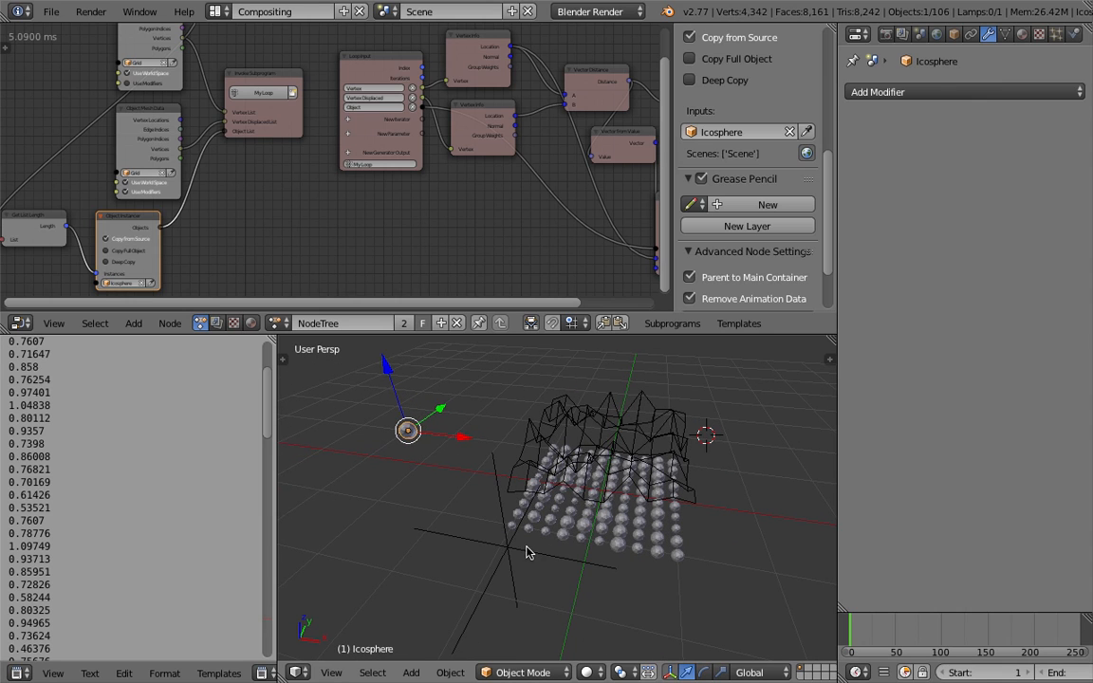
right_click(477, 495)
key("g")
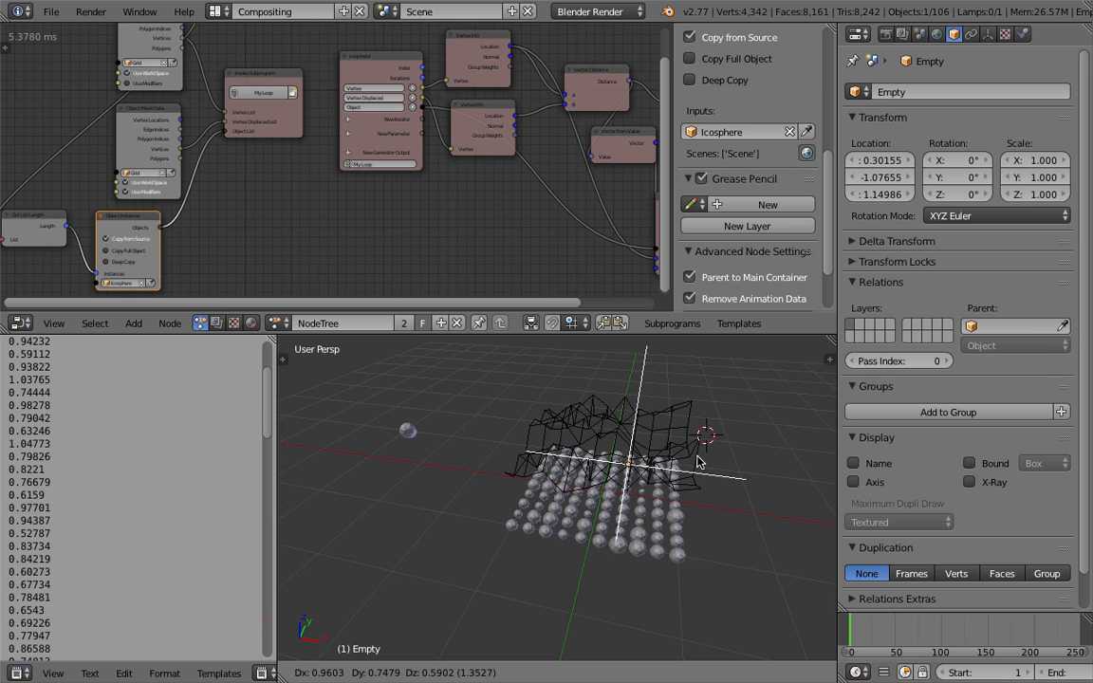
left_click(436, 479)
Examine the scaled icospheres and displaced grid from different angles and select the source icosphere
middle_click_drag(510, 486, 626, 503)
scroll(617, 503, "up", 2)
scroll(606, 503, "down", 1)
scroll(600, 503, "up", 1)
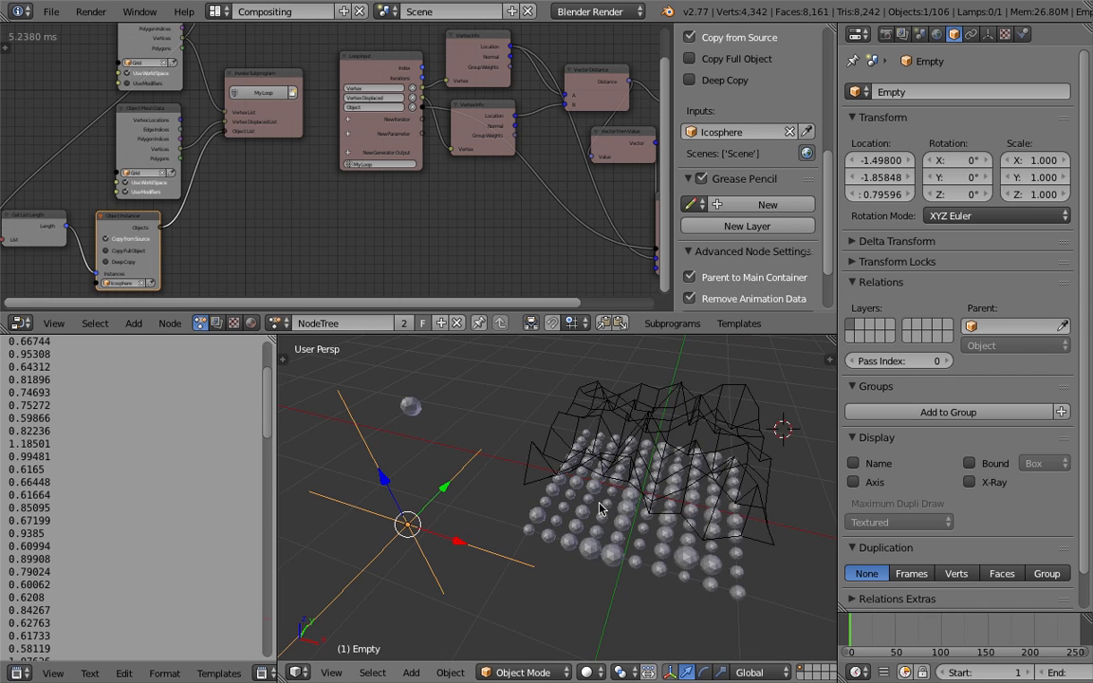
scroll(600, 503, "down", 1)
right_click(449, 435)
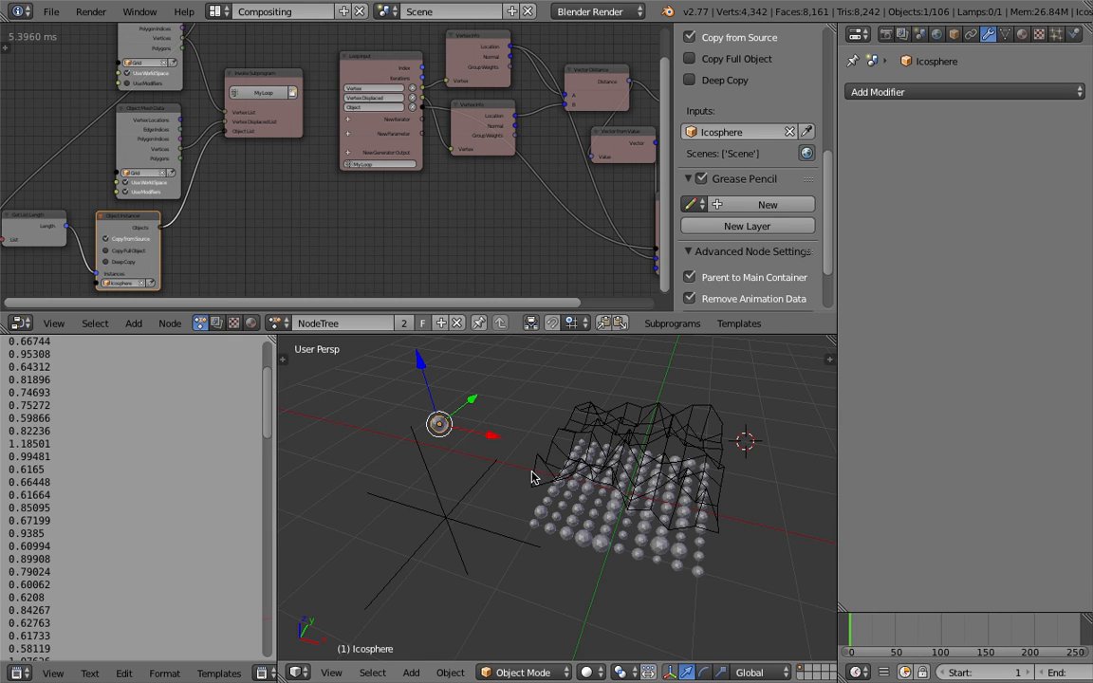
middle_click_drag(452, 445, 556, 477)
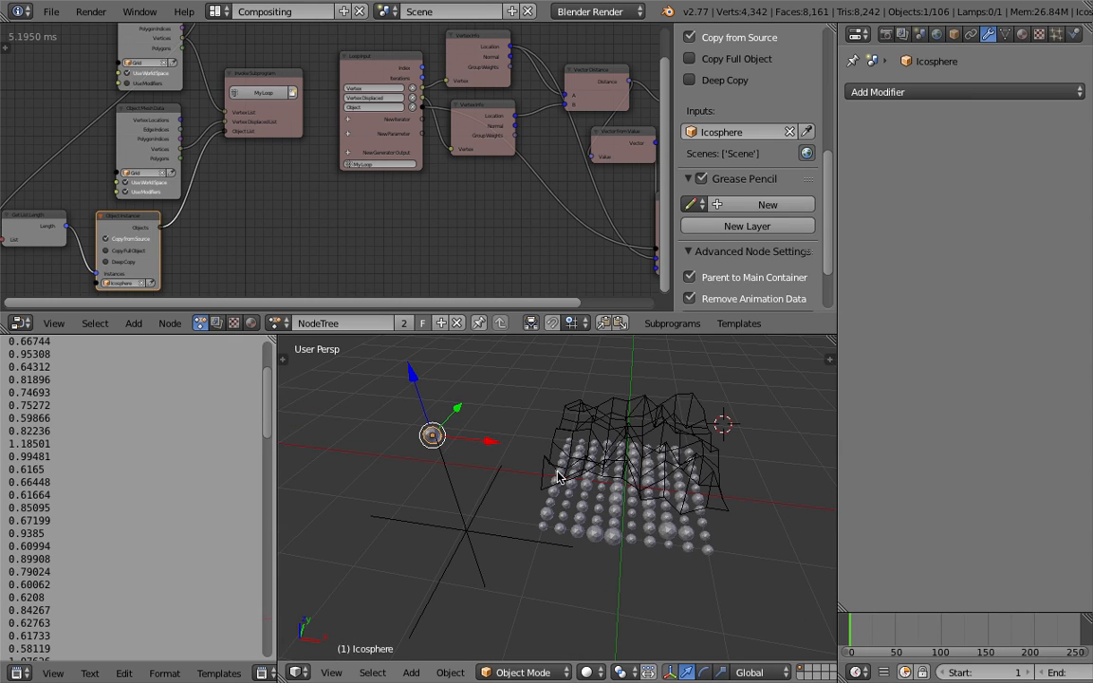
Create a new material for the source icosphere and enable its Object Color option
middle_click_drag(563, 478, 429, 410)
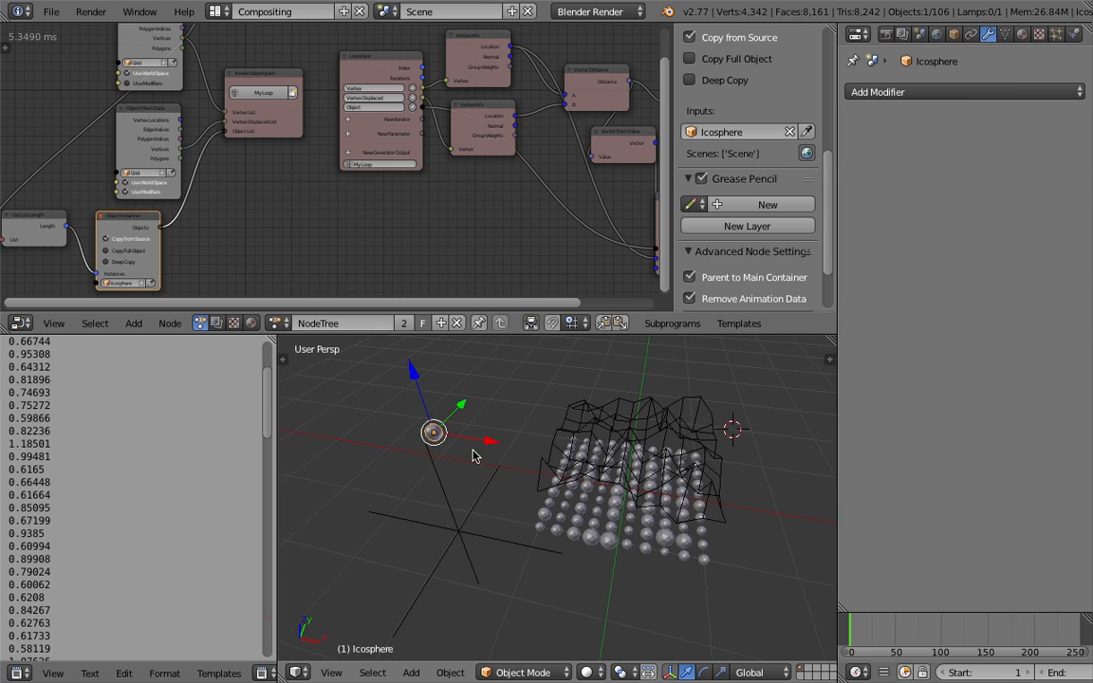
left_click(1021, 38)
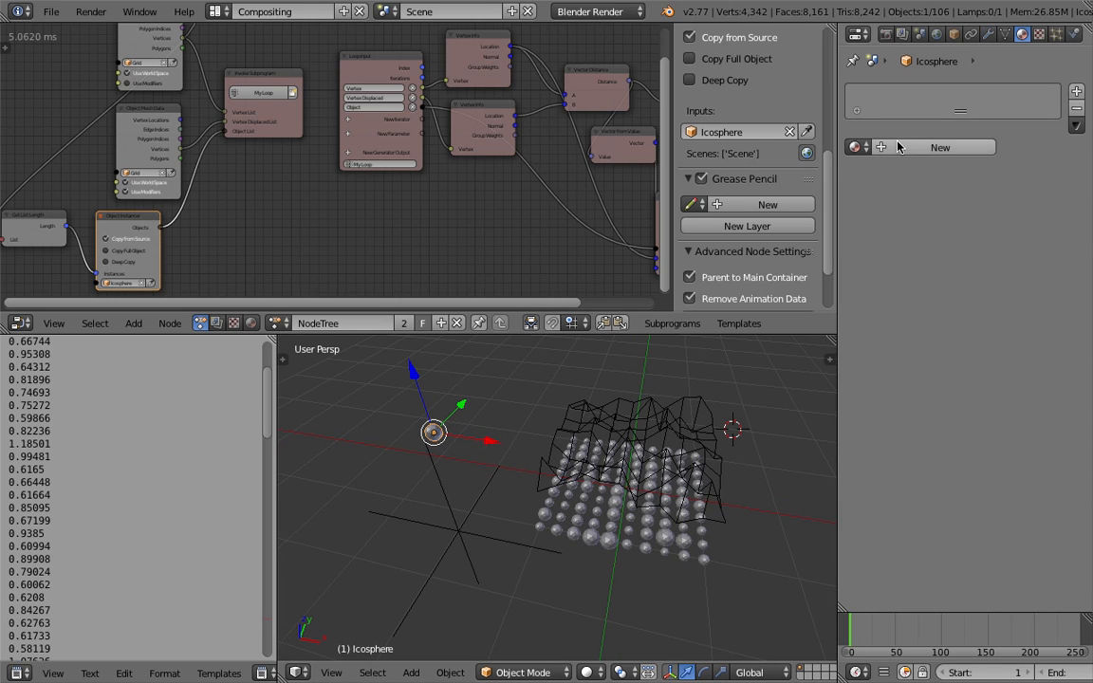
left_click(939, 147)
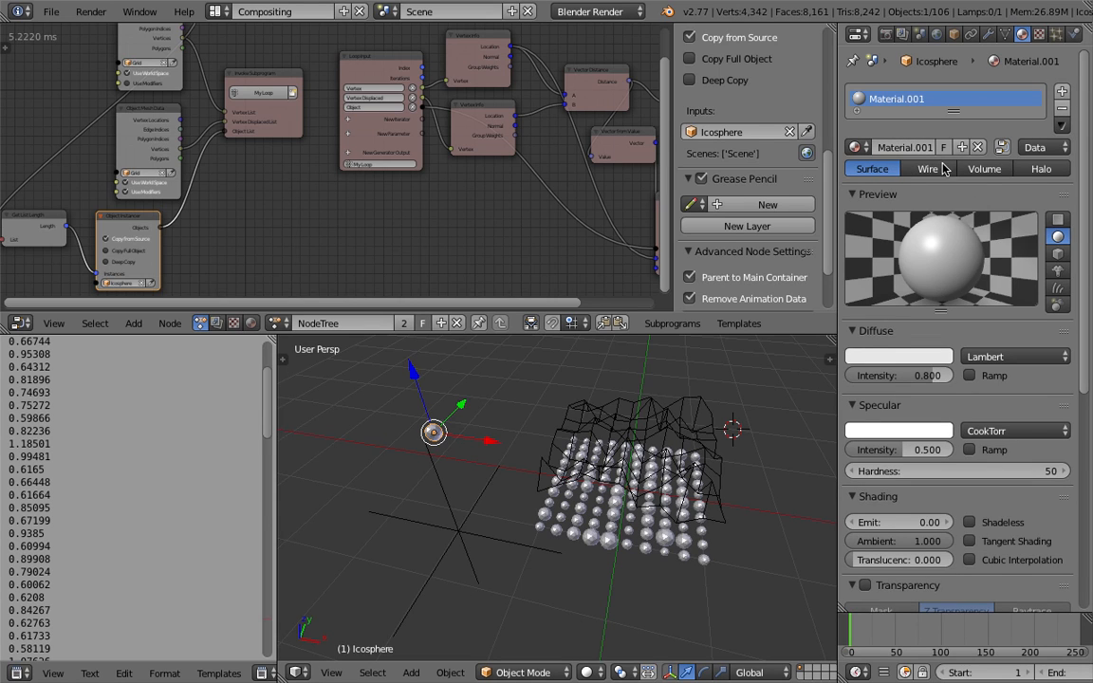
left_click(906, 147)
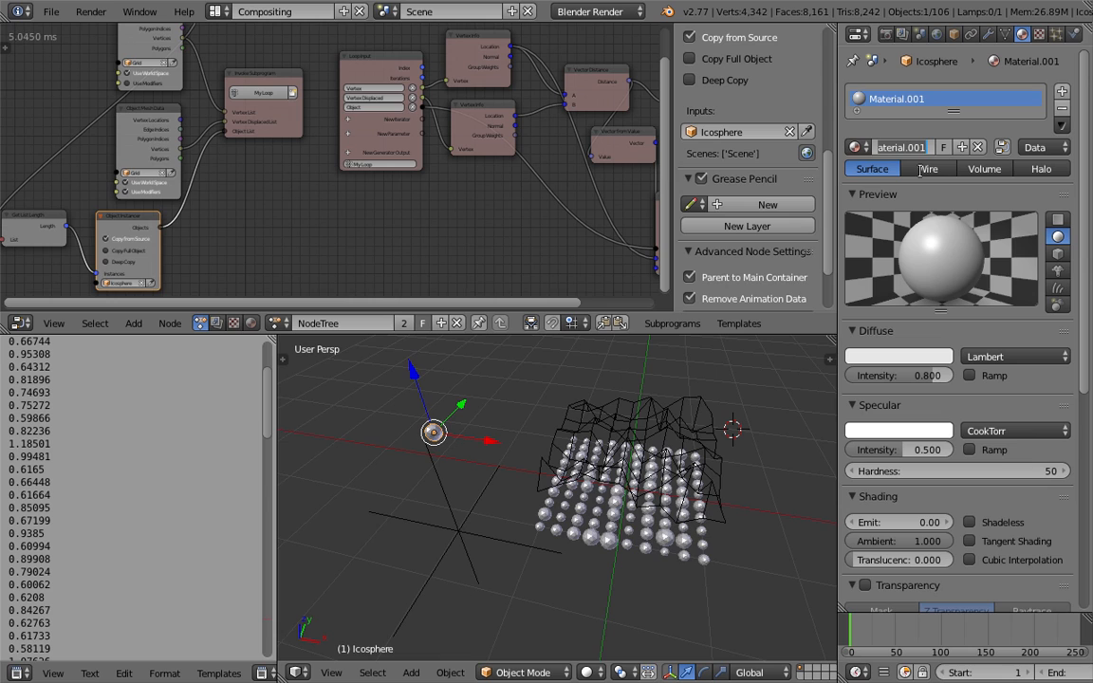
left_click(1084, 218)
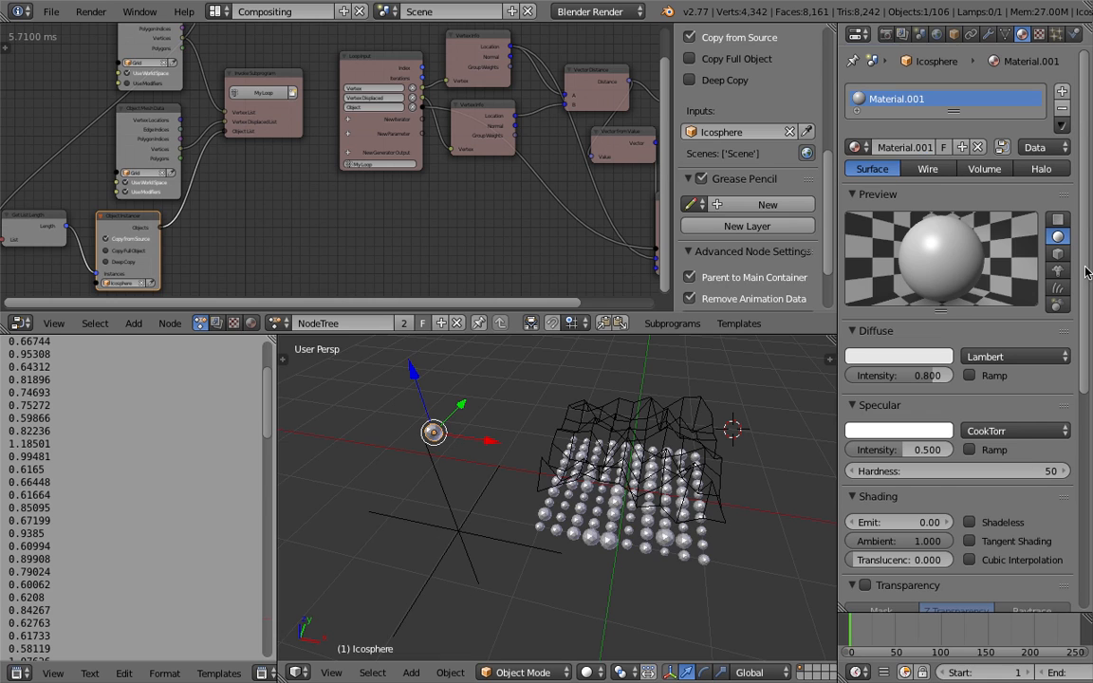
scroll(1010, 406, "down", 10)
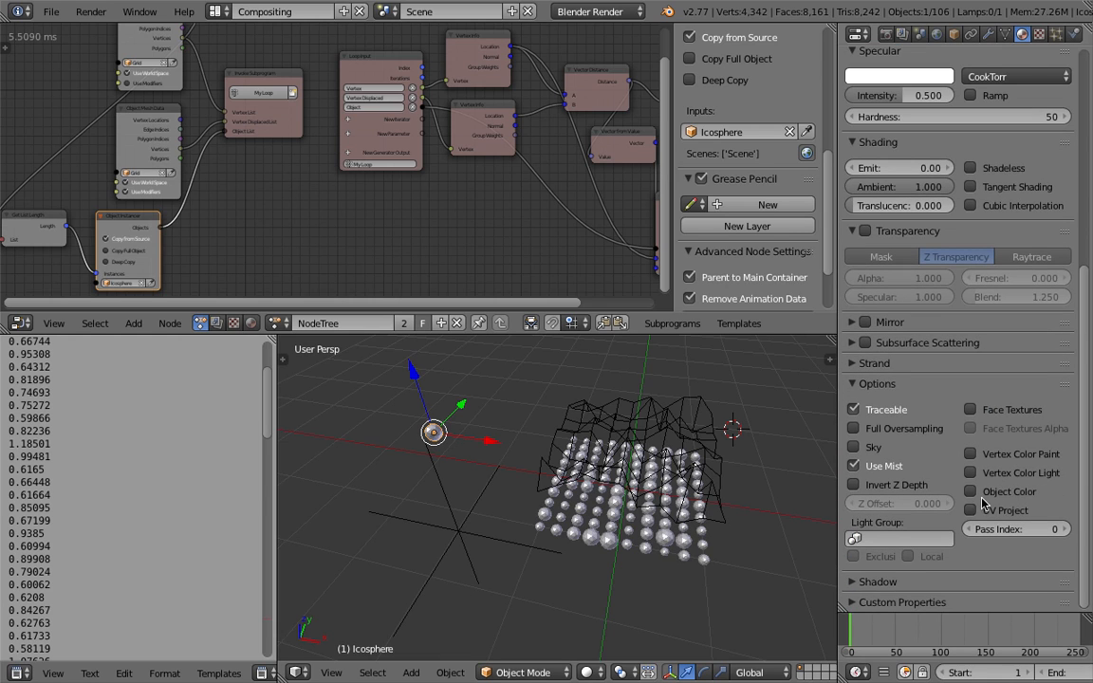
left_click(971, 491)
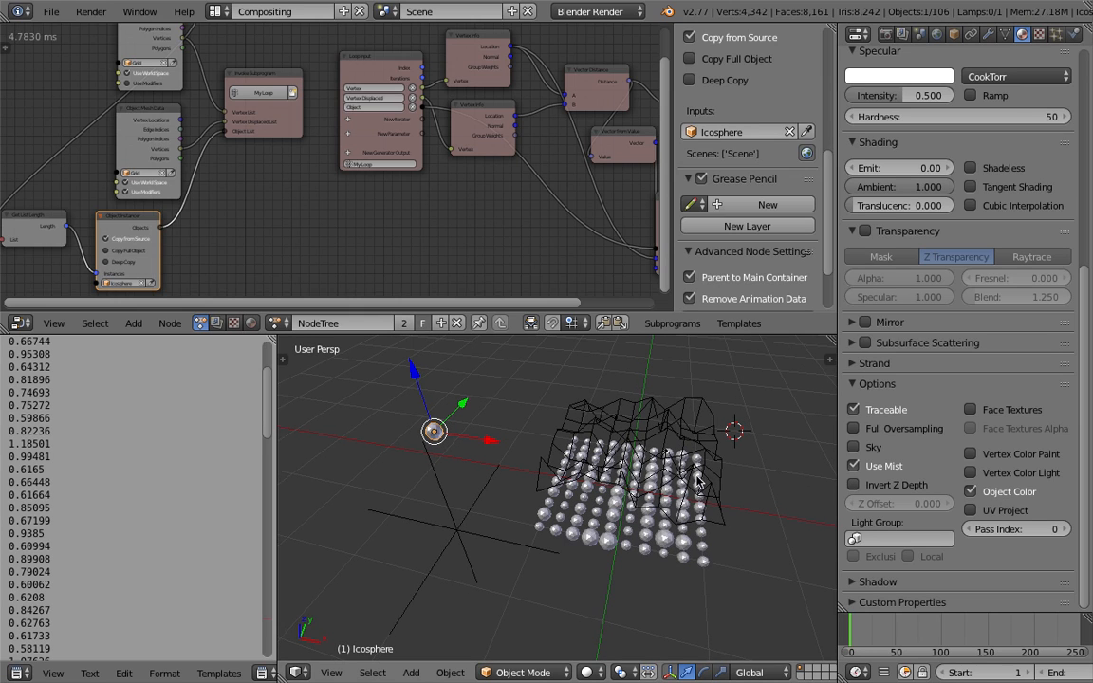
left_click(596, 12)
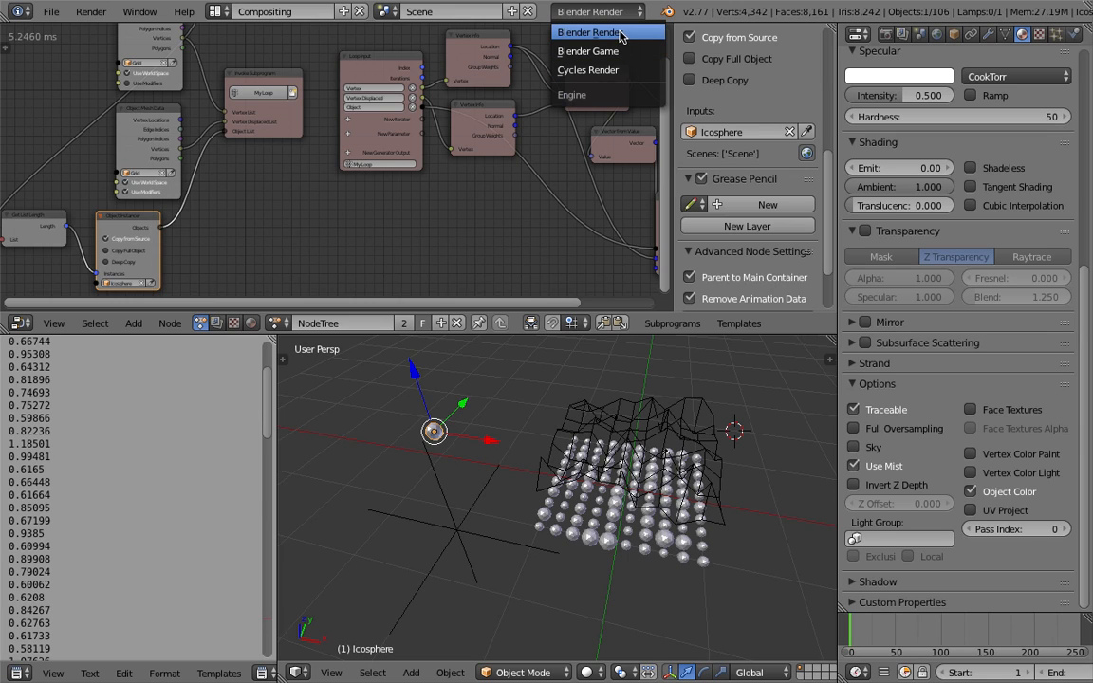
middle_click_drag(663, 434, 560, 495)
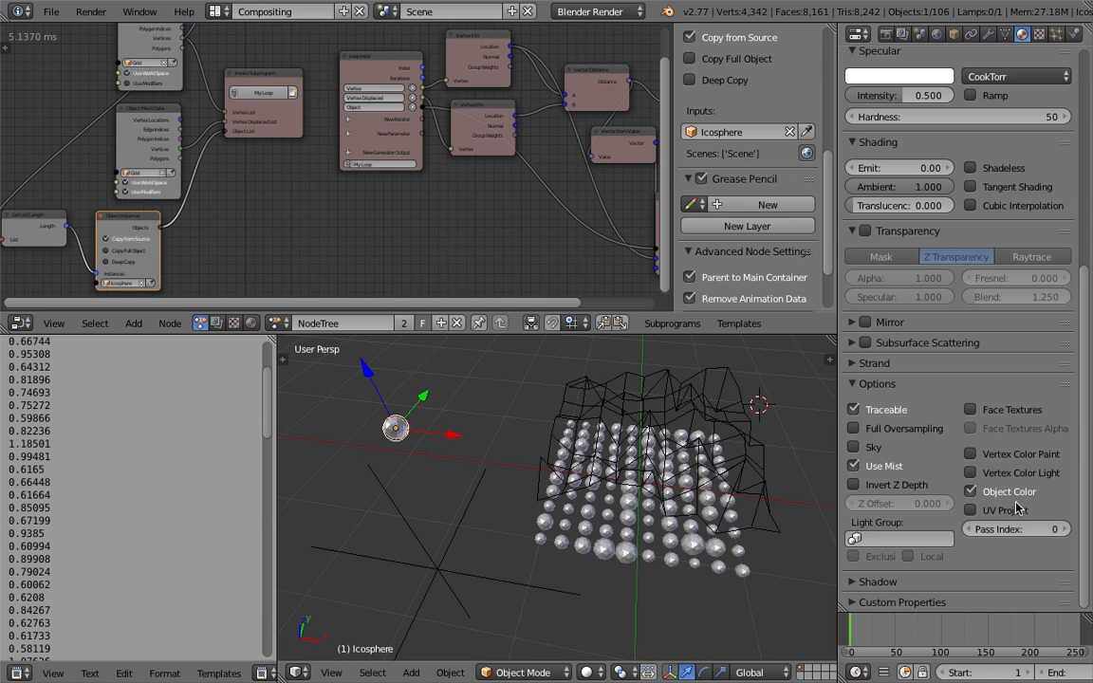
middle_click_drag(660, 473, 679, 504)
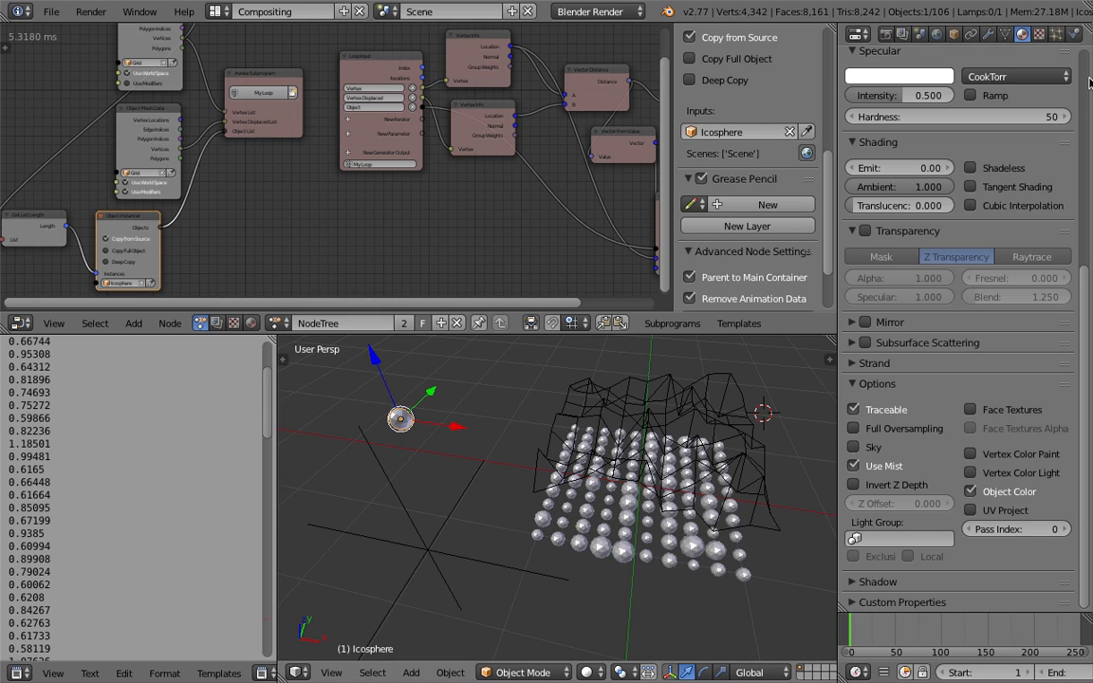
Set the source icosphere's object color to salmon with R 1.000, G 0.418, B 0.249, and save the file
left_click(954, 36)
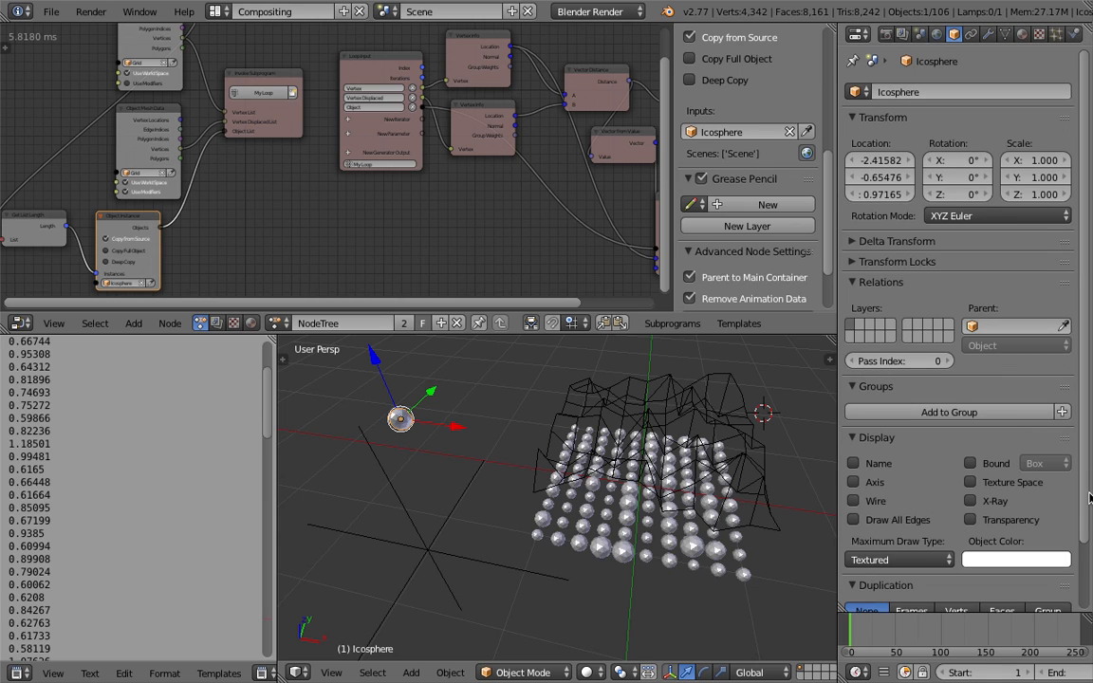
scroll(1082, 503, "down", 1)
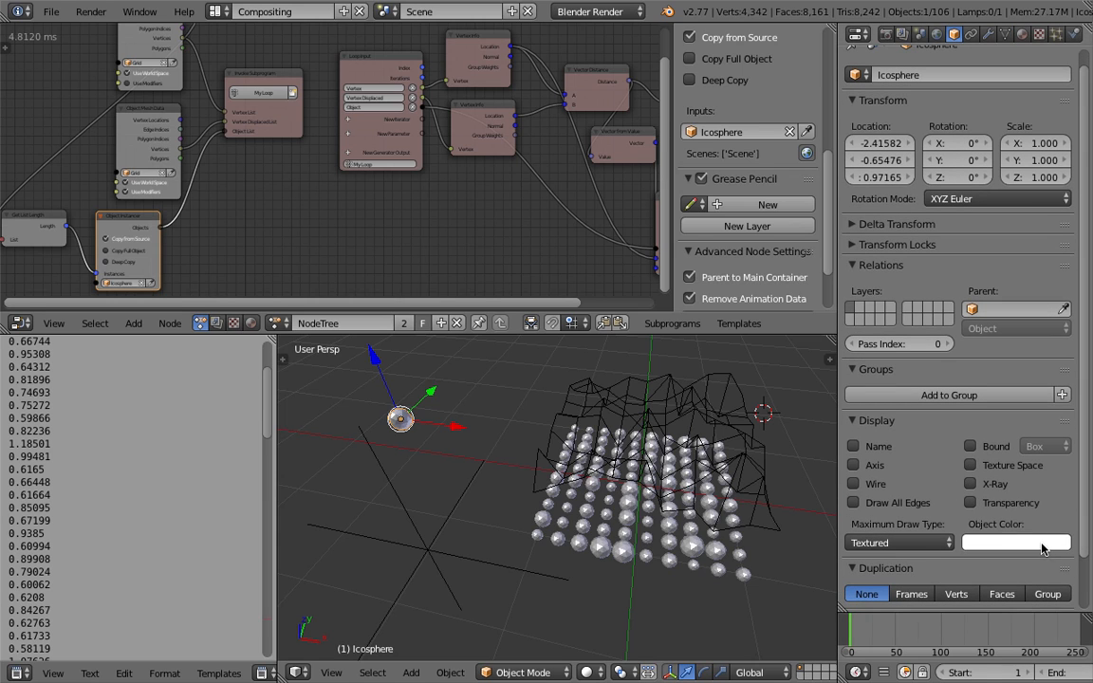
left_click(1042, 544)
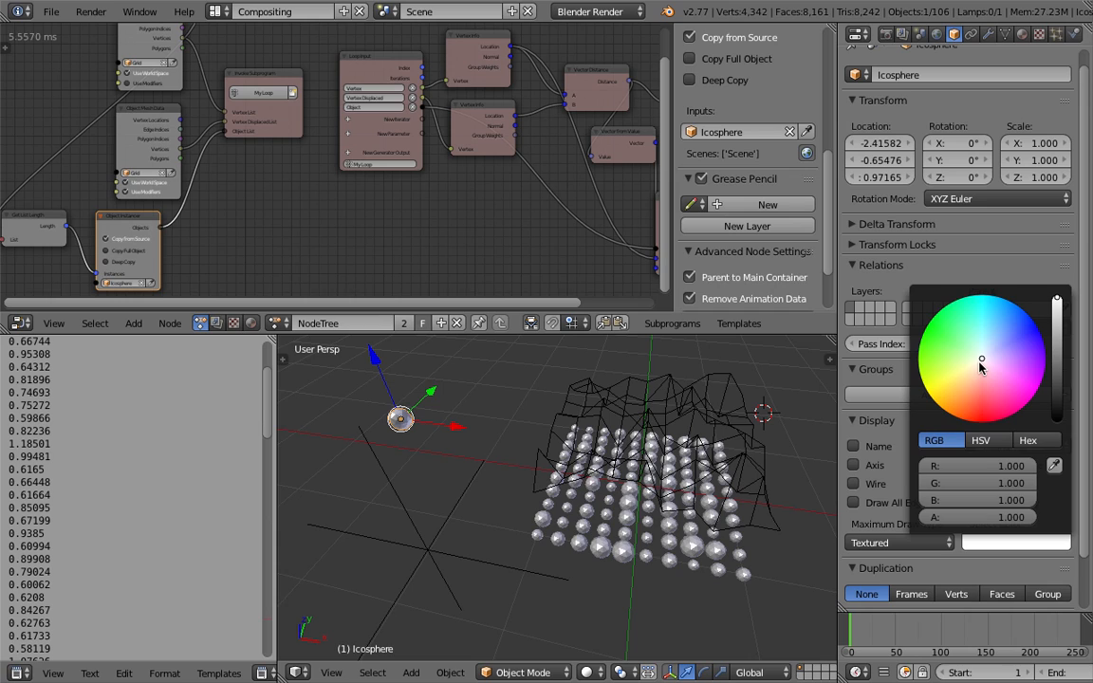
mouse_move(982, 359)
left_mouse_down()
mouse_move(975, 333)
mouse_move(971, 385)
left_mouse_up()
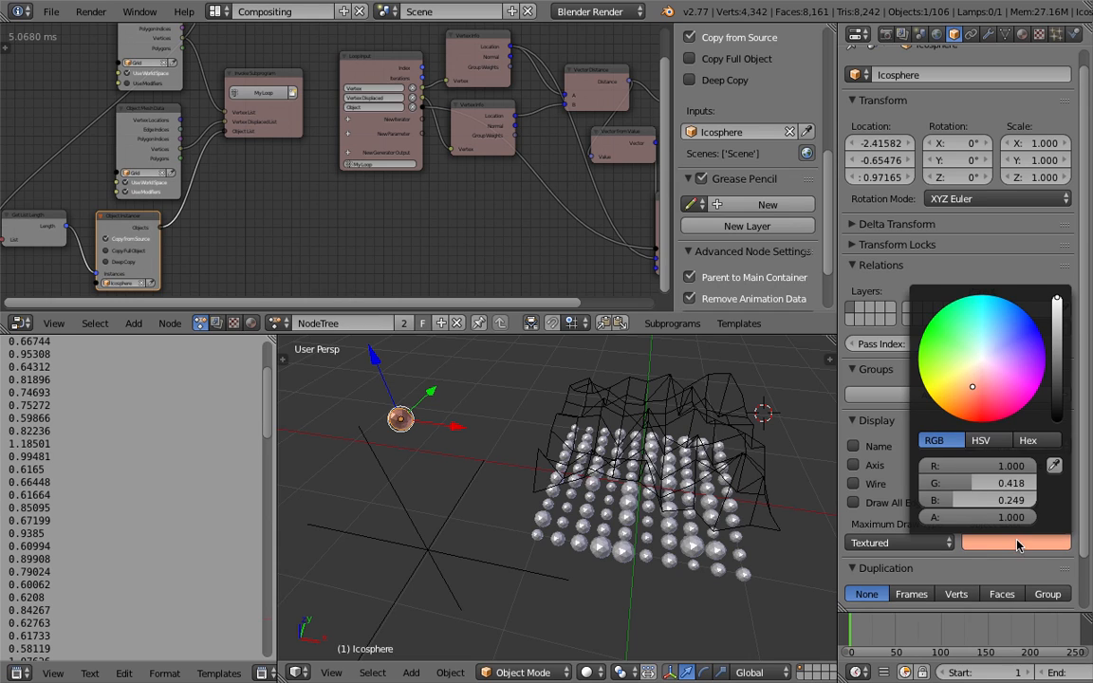
middle_click_drag(624, 467, 584, 476)
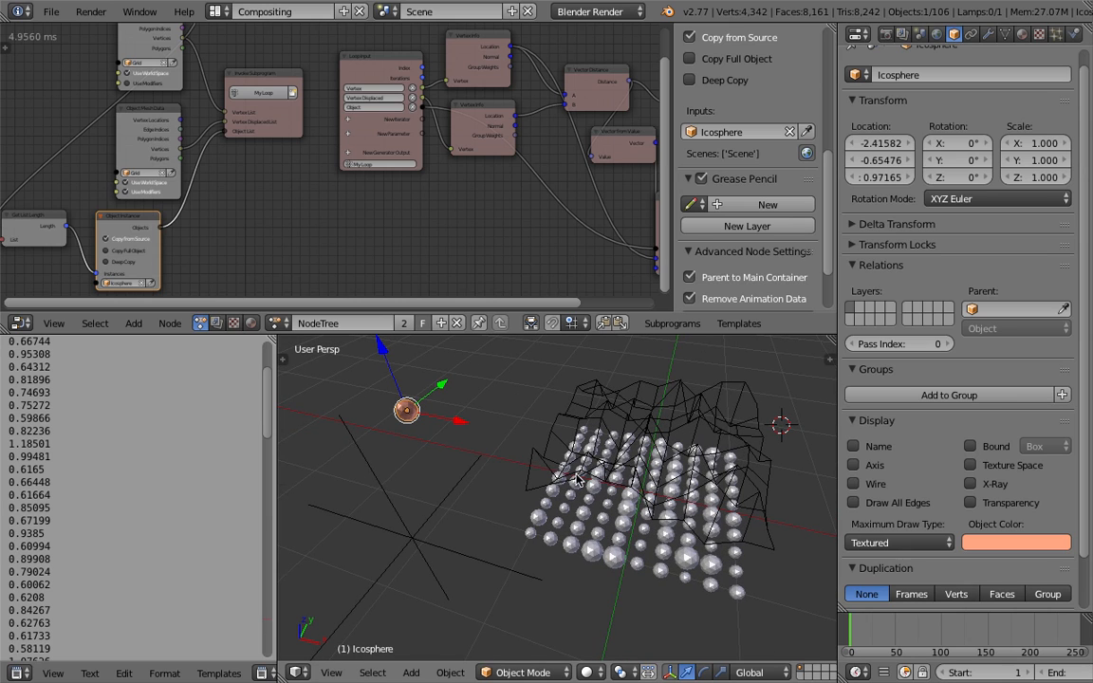
key("ctrl+s")
left_click(578, 479)
middle_click_drag(581, 446, 574, 457)
Enable Copy Full Object on the Object Instancer node so the instances take the source's object color
middle_click_drag(273, 225, 378, 212)
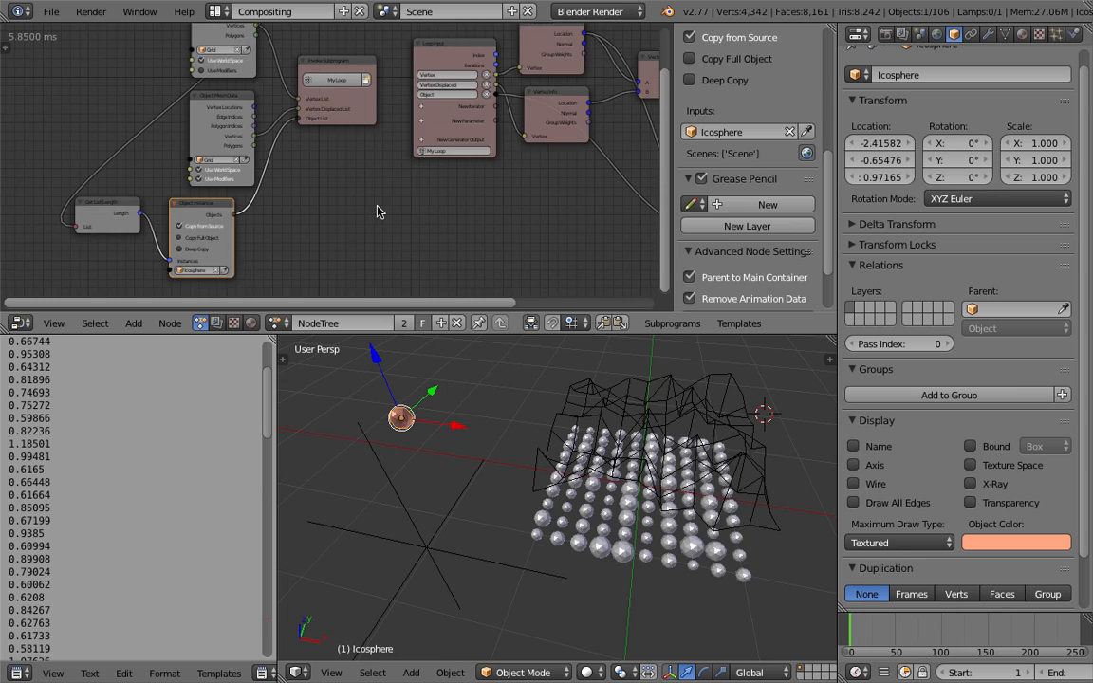
scroll(379, 212, "up", 2)
left_click(140, 258)
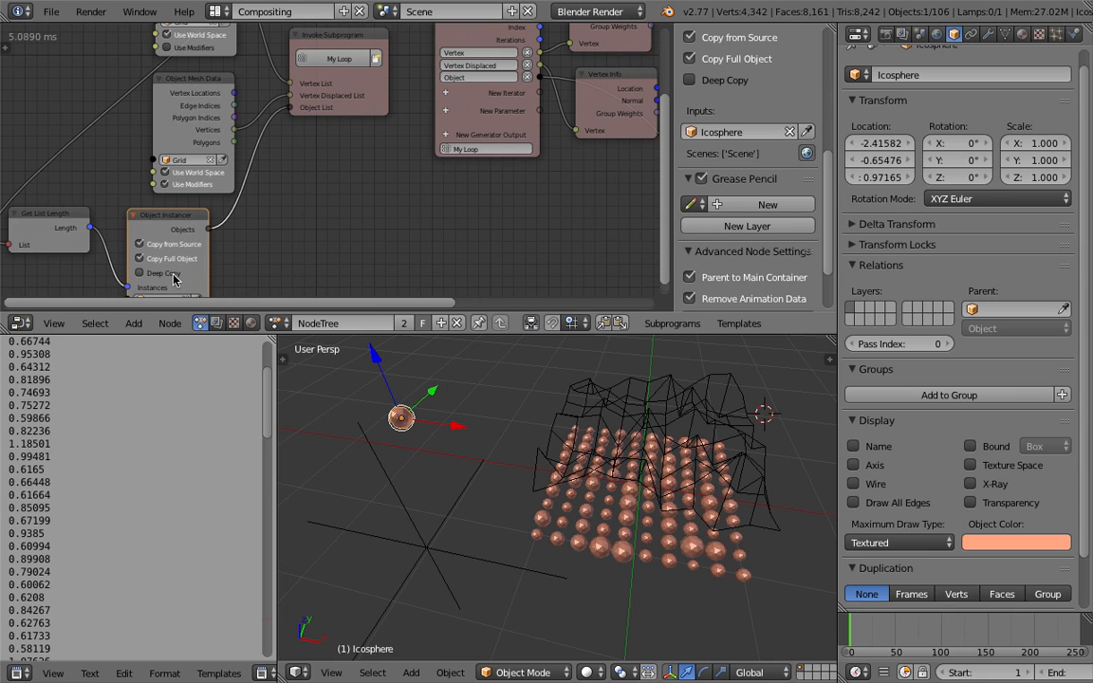
middle_click_drag(322, 219, 303, 195)
middle_click_drag(507, 402, 457, 379)
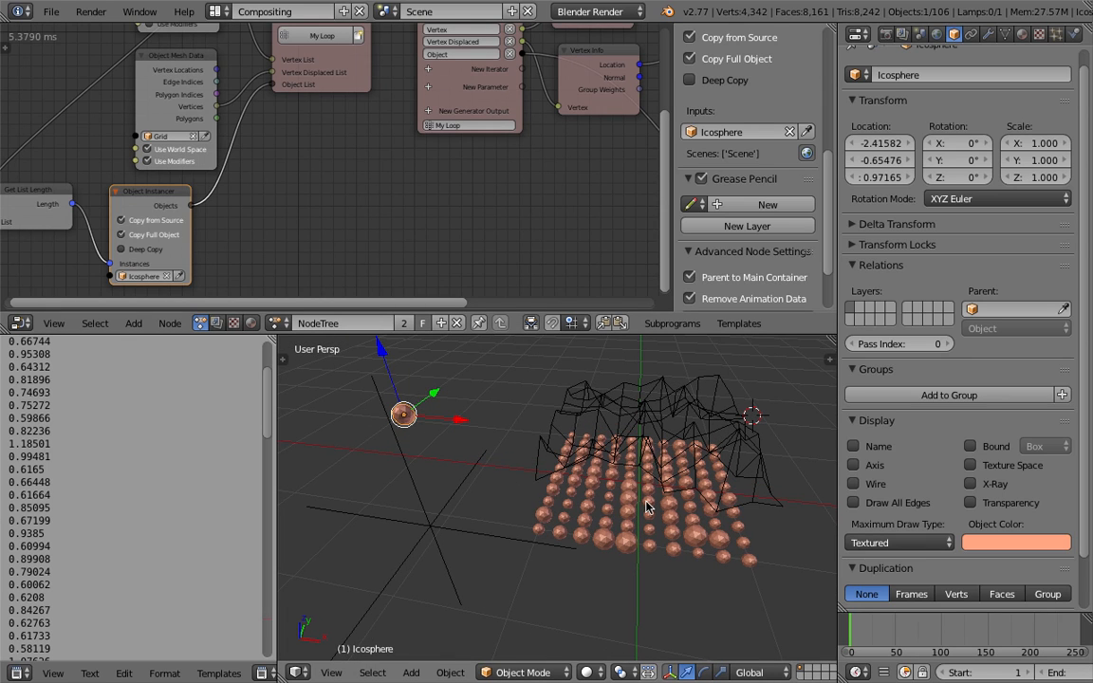
middle_click_drag(677, 503, 596, 508)
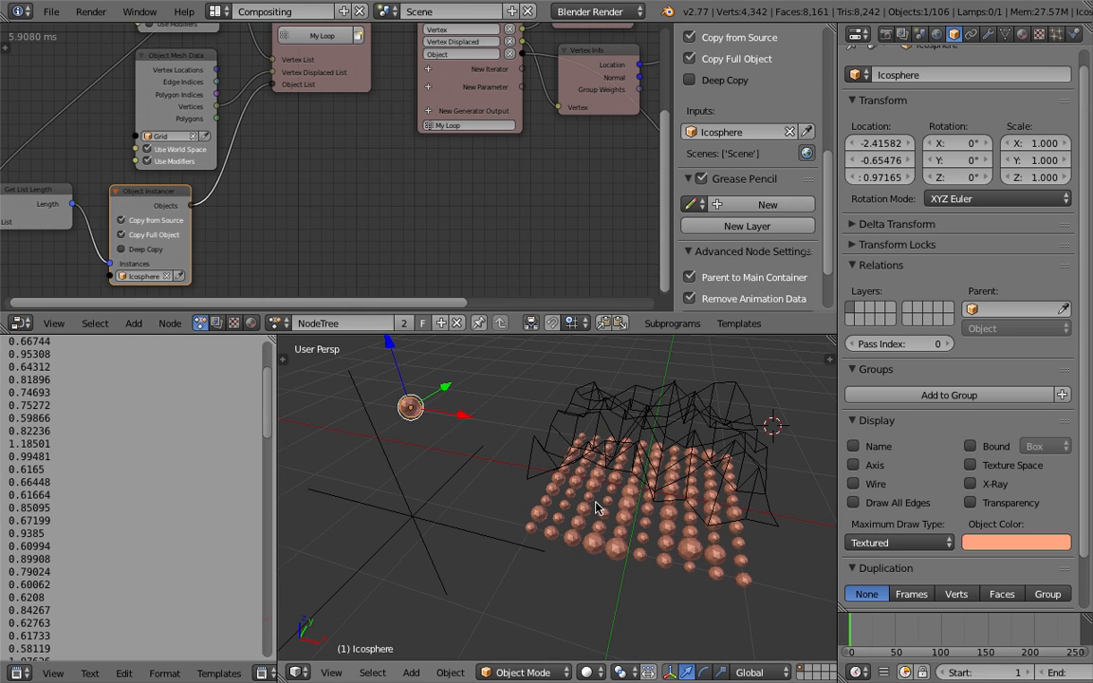
Hide the node editor's side panel and add an Object Attribute Output node near the Object Transforms Output node
middle_click_drag(601, 255, 337, 217)
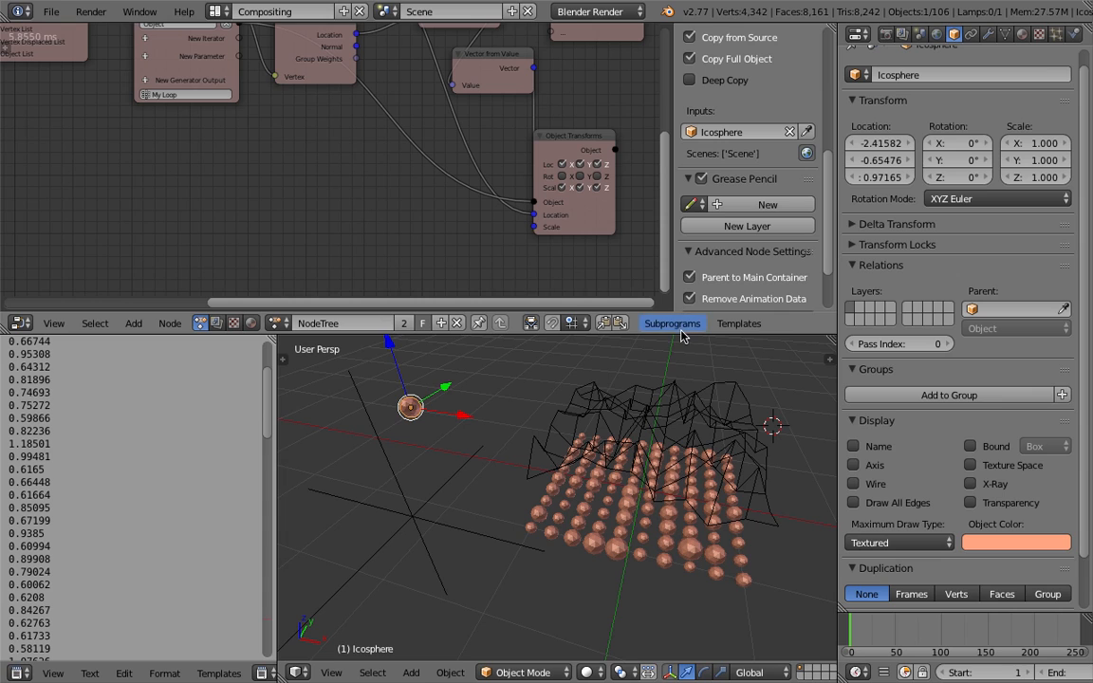
left_click_drag(676, 252, 864, 284)
middle_click_drag(514, 244, 511, 225)
key("shift+a")
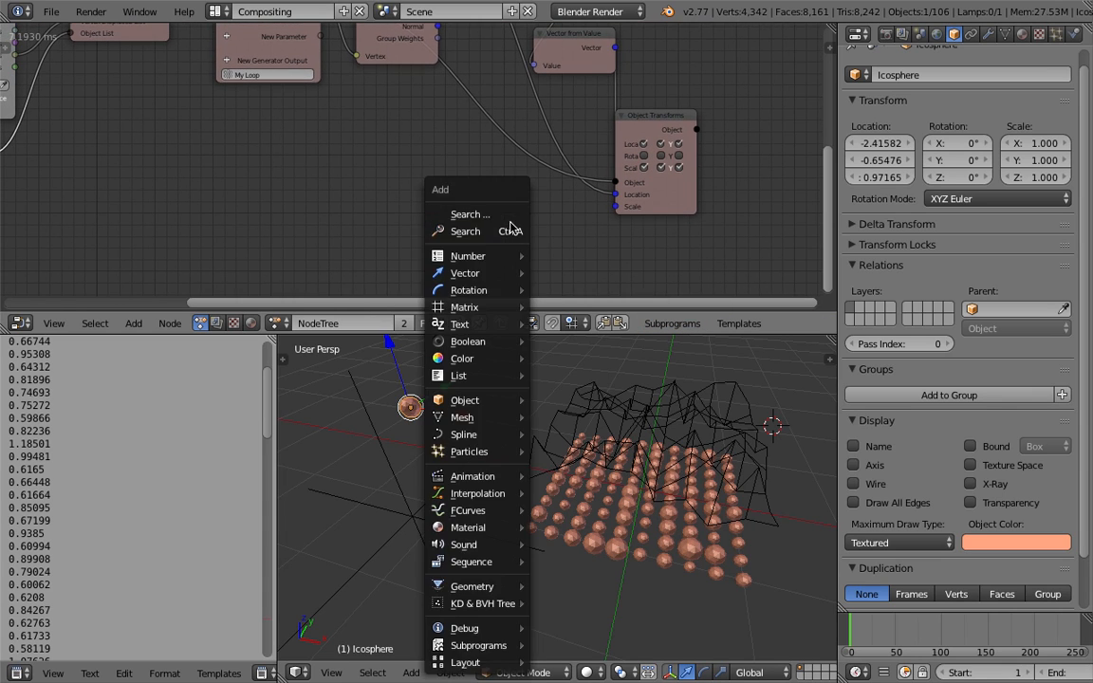
left_click(509, 216)
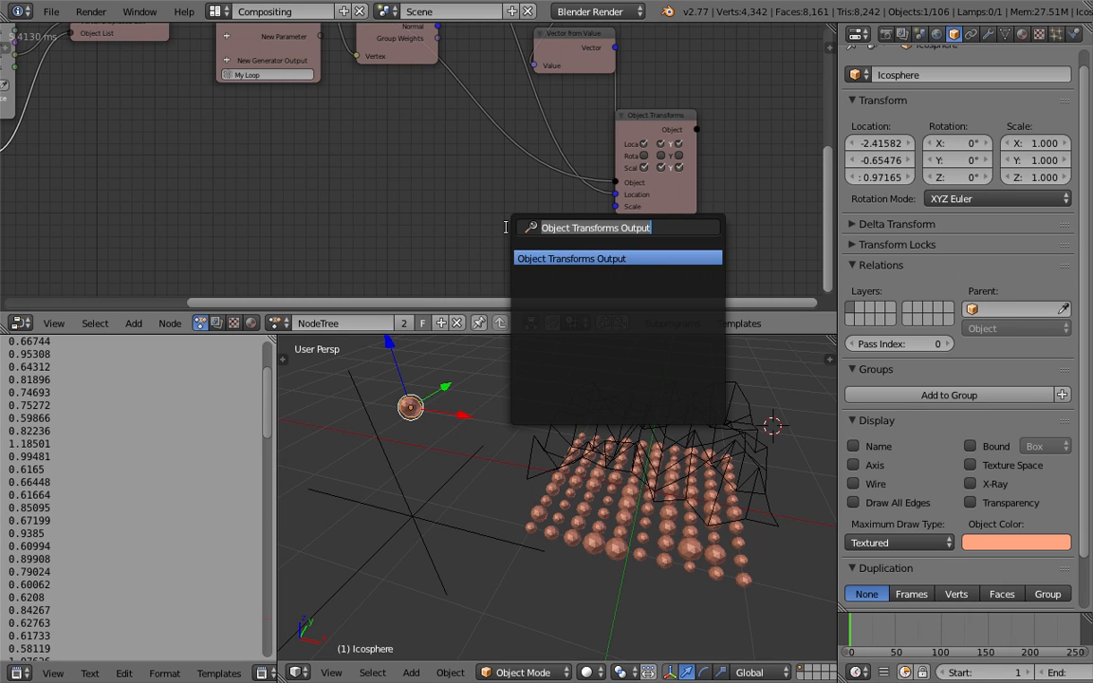
type("attri")
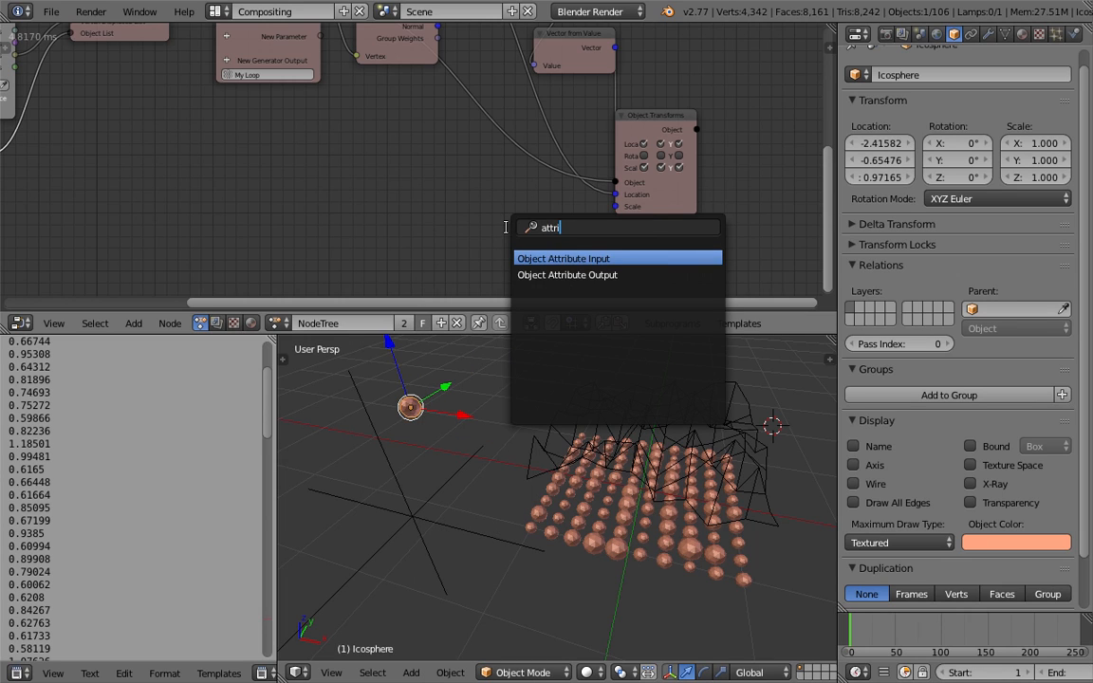
key("Down")
key("Return")
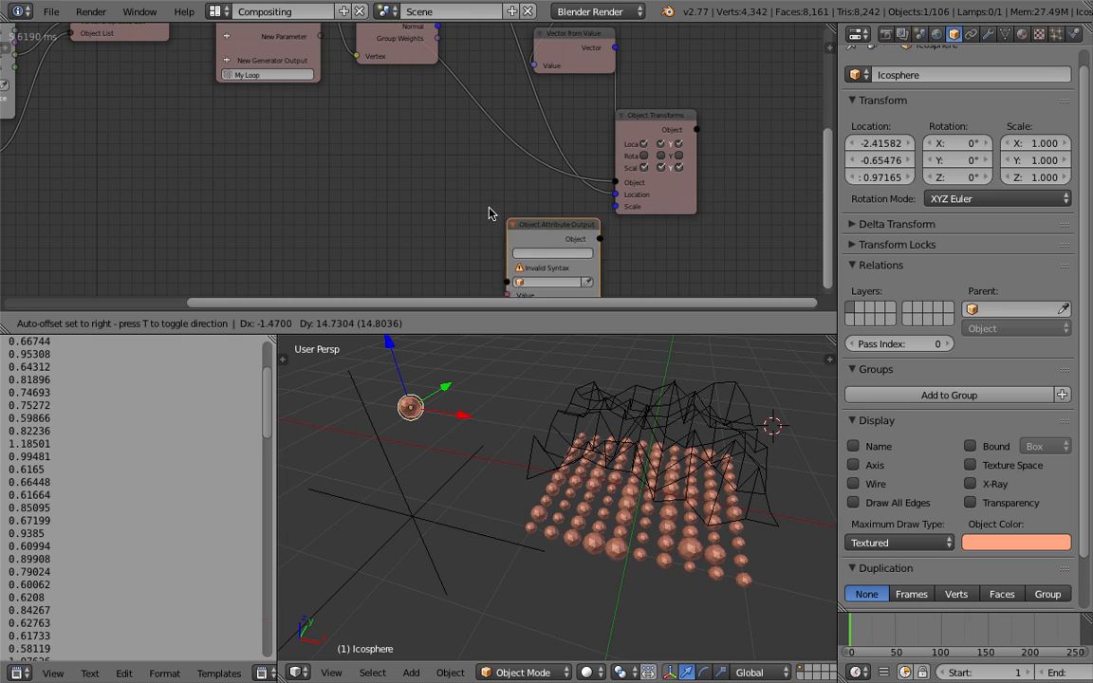
left_click(418, 181)
Make the node editor taller and shift the Object Attribute Output node slightly away from the Object Transforms Output node
left_click_drag(650, 337, 641, 377)
middle_click_drag(623, 303, 609, 285)
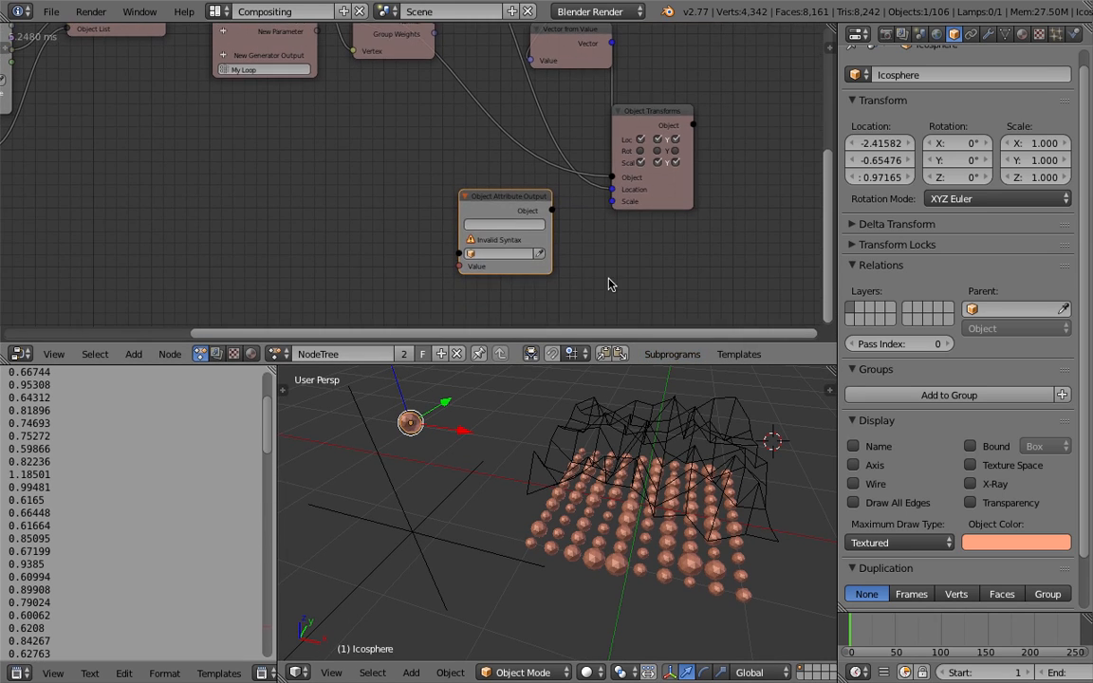
scroll(602, 275, "up", 2)
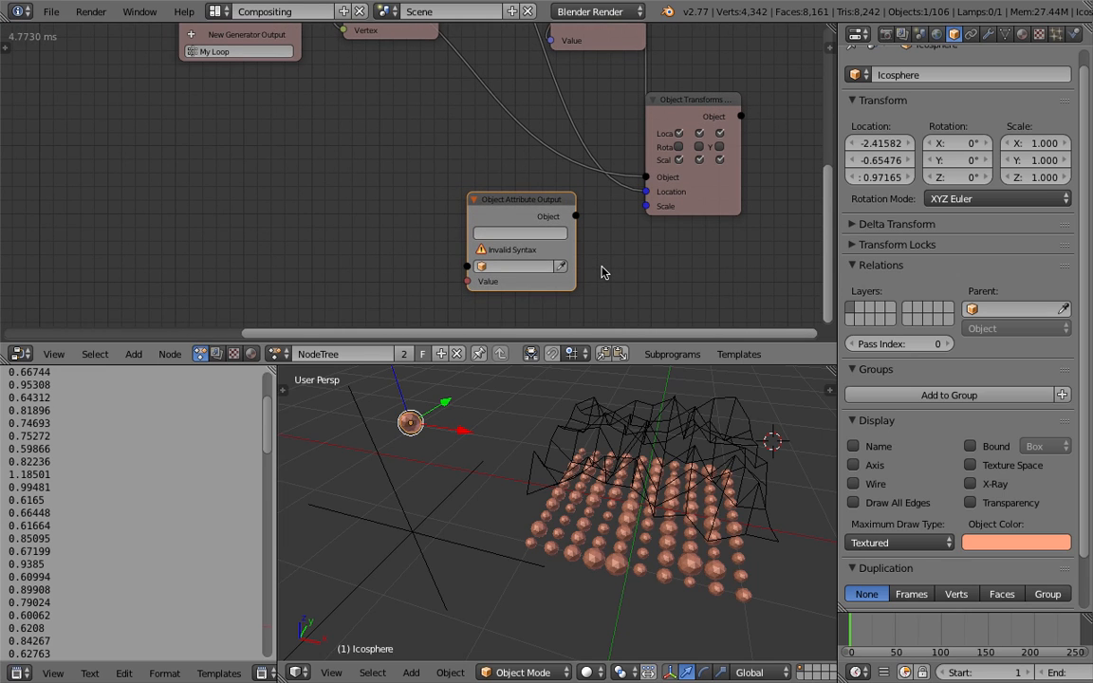
mouse_move(531, 206)
left_mouse_down()
mouse_move(521, 197)
mouse_move(533, 202)
left_mouse_up()
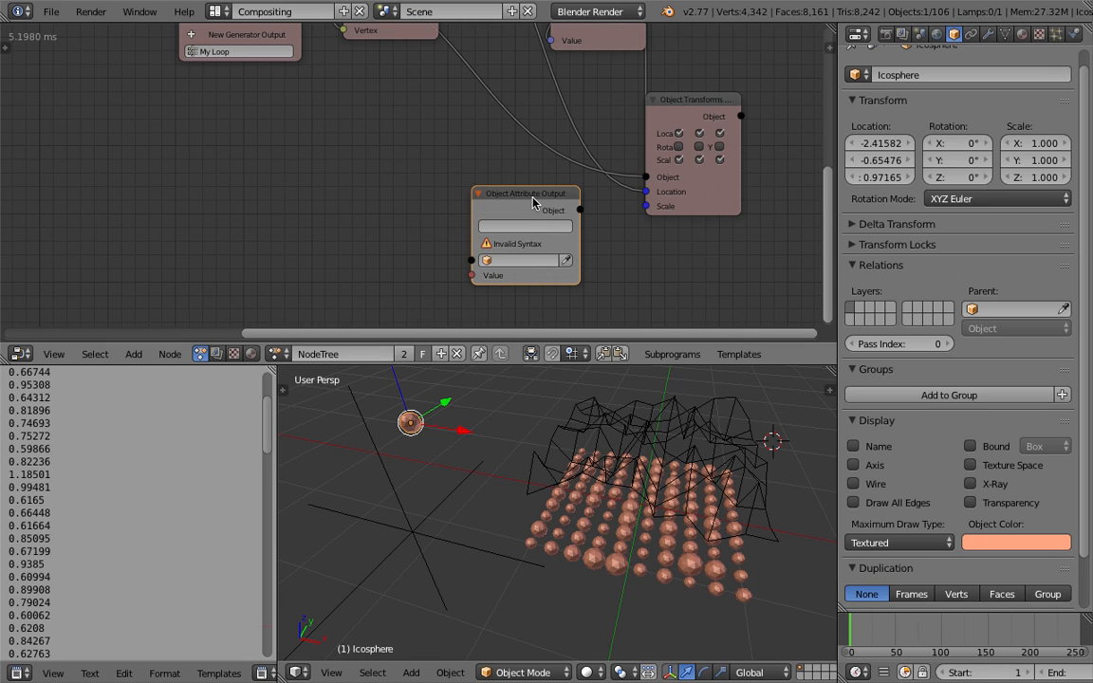
left_click_drag(529, 201, 519, 197)
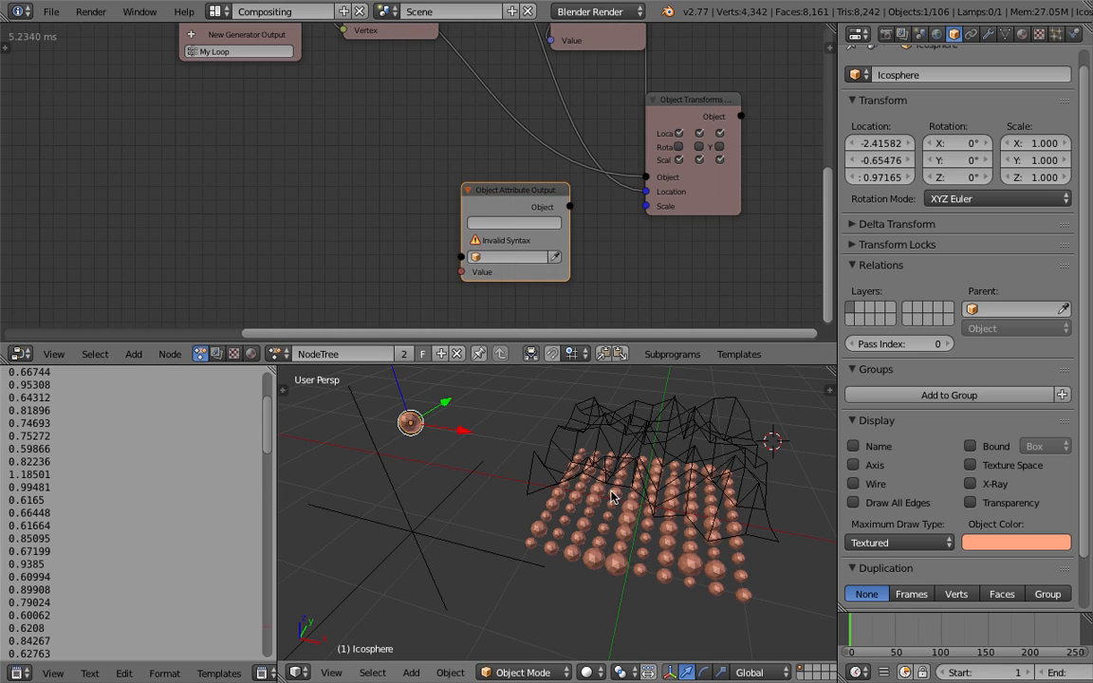
middle_click_drag(472, 486, 556, 496)
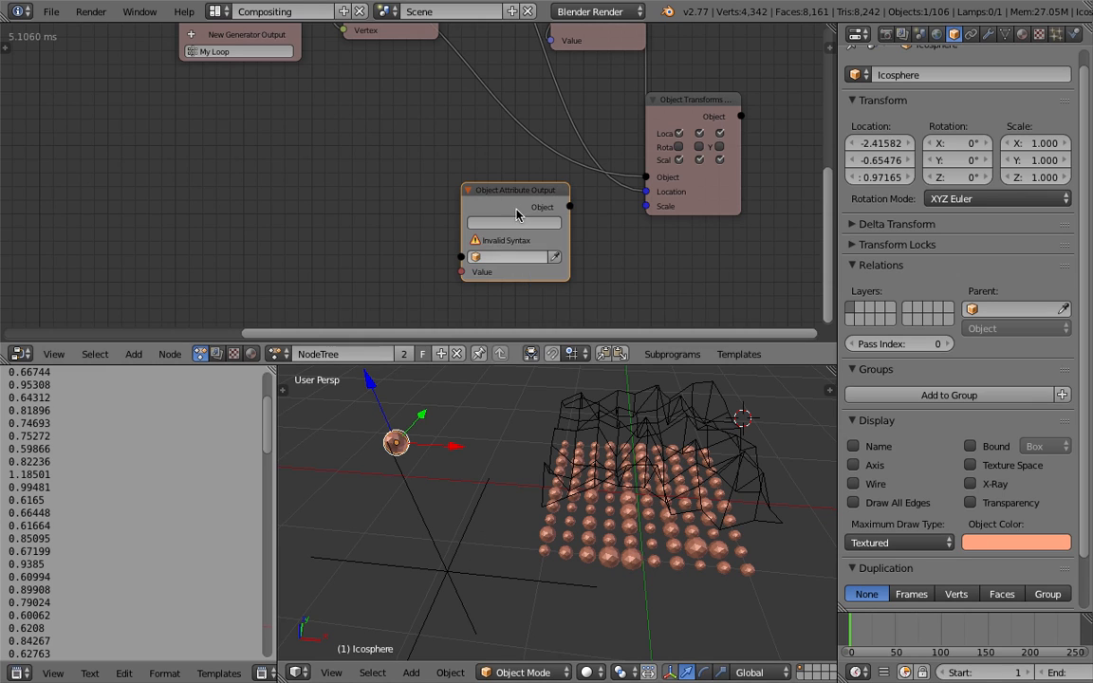
left_click_drag(465, 188, 446, 187)
middle_click_drag(375, 148, 354, 171)
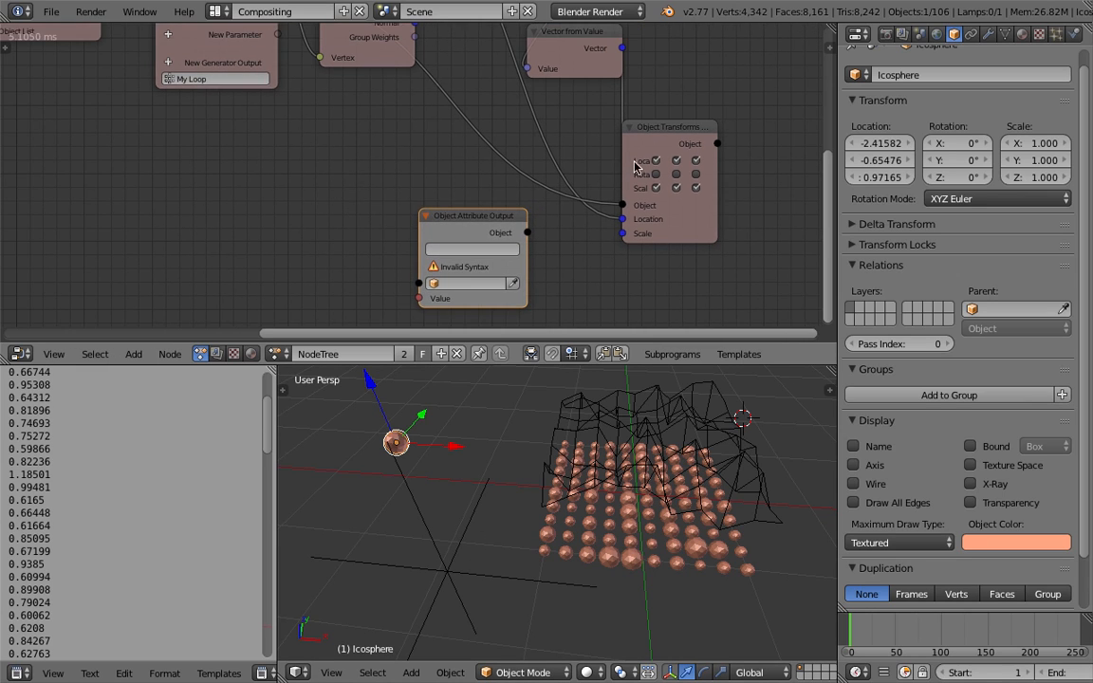
Move the Object Transforms Output node up and outward, and bring the Object Attribute Output node closer below it
left_click_drag(666, 134, 722, 79)
left_click_drag(508, 217, 570, 198)
scroll(465, 173, "down", 1)
middle_click_drag(454, 169, 435, 183)
scroll(436, 183, "down", 1)
scroll(438, 184, "up", 1)
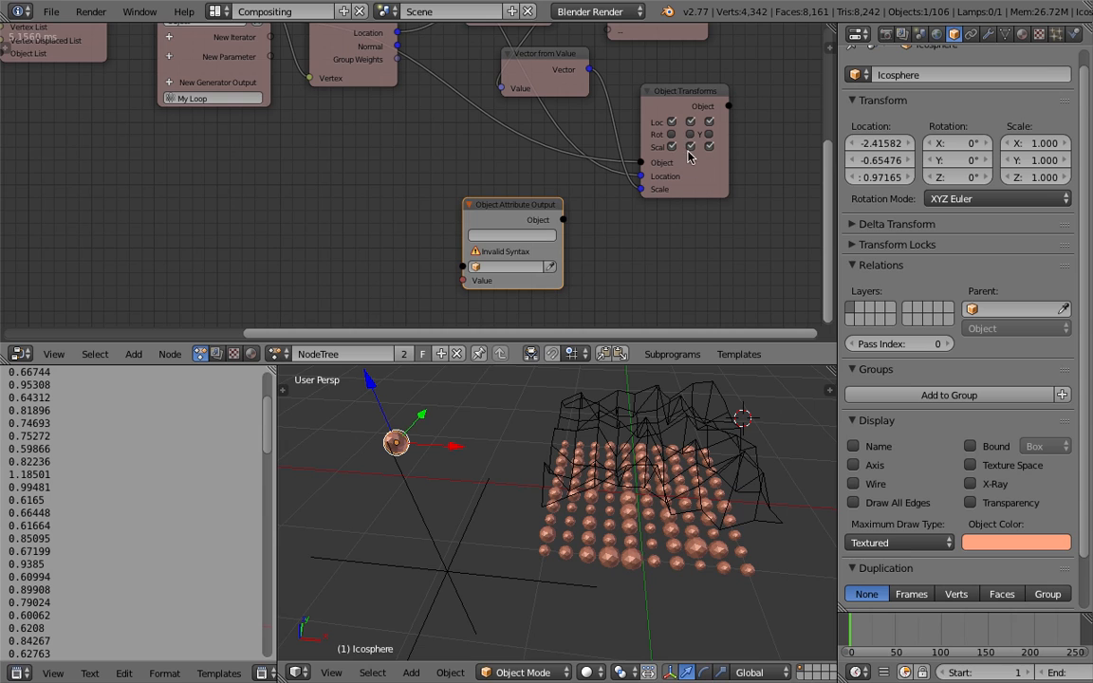
Widen the node editor and 3D view slightly by narrowing the properties area
middle_click_drag(669, 496, 649, 490)
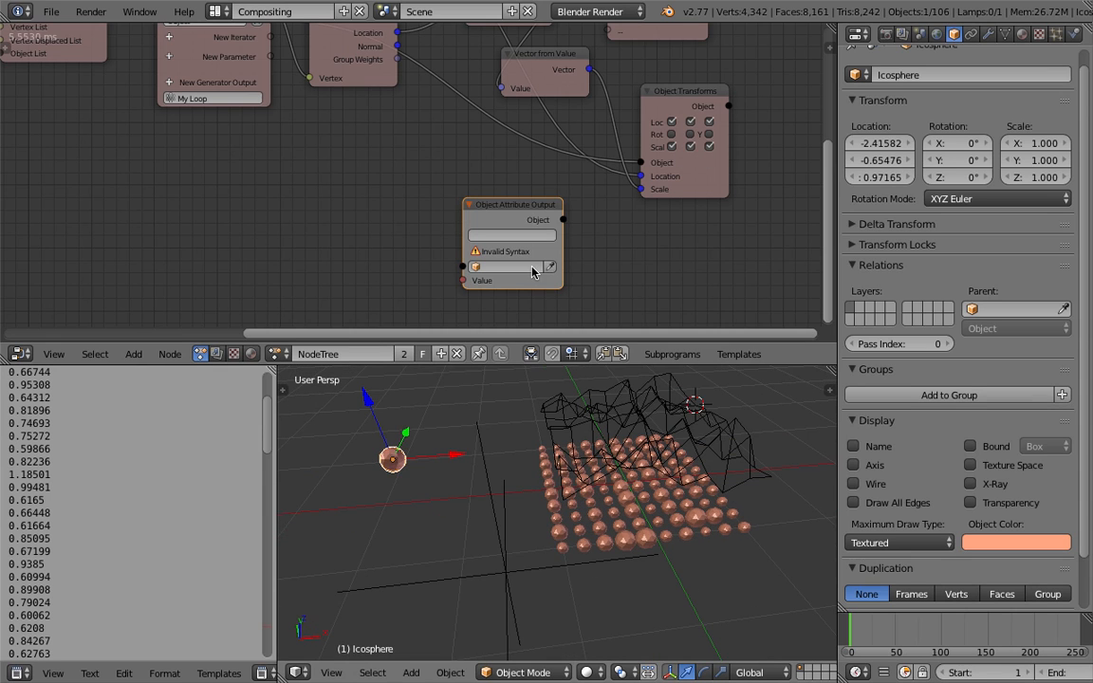
middle_click_drag(550, 187, 539, 231)
scroll(539, 231, "down", 1)
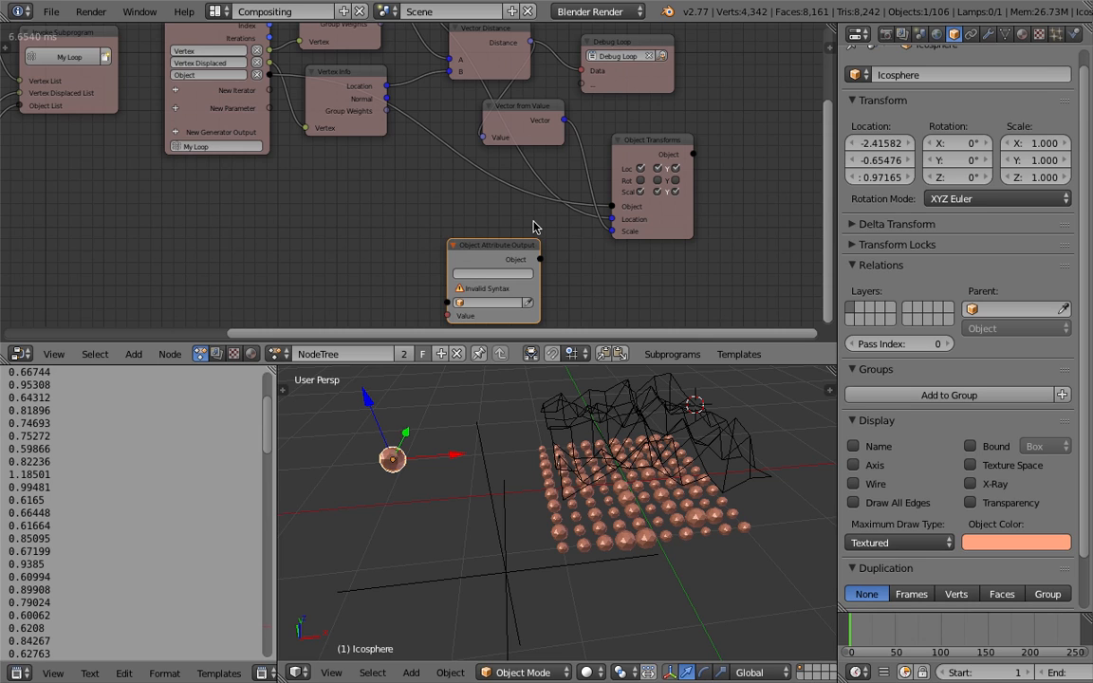
middle_click_drag(554, 224, 576, 216)
left_click_drag(837, 281, 851, 286)
middle_click_drag(576, 225, 611, 213)
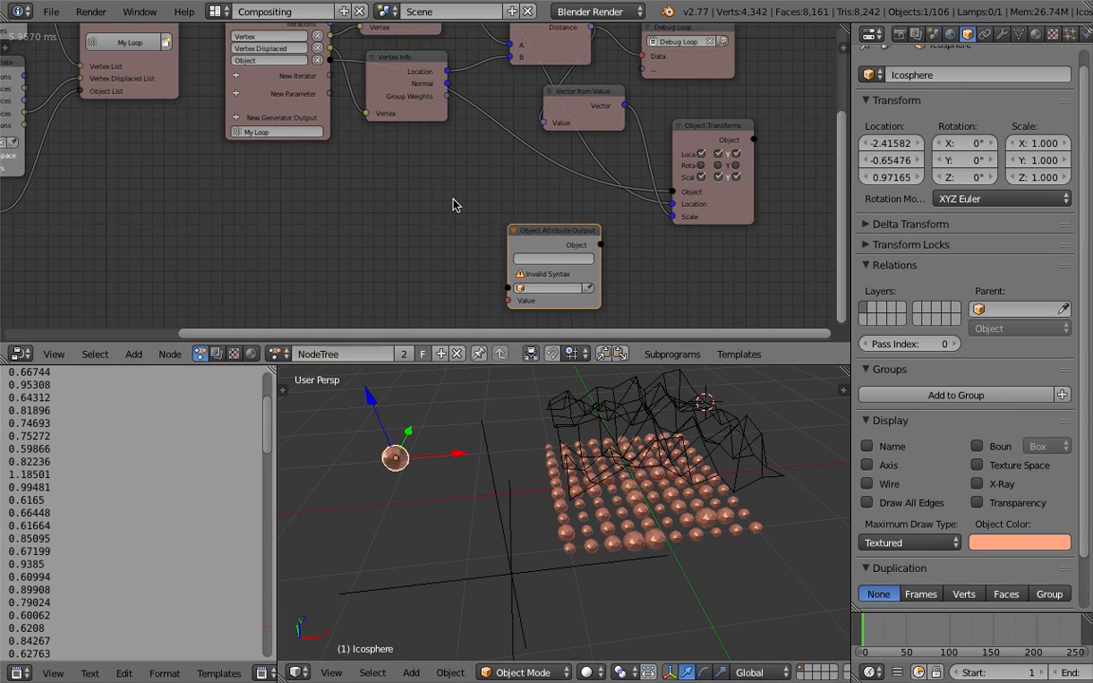
Add a Create Float List node beside the Object Attribute Output node
key("shift+a")
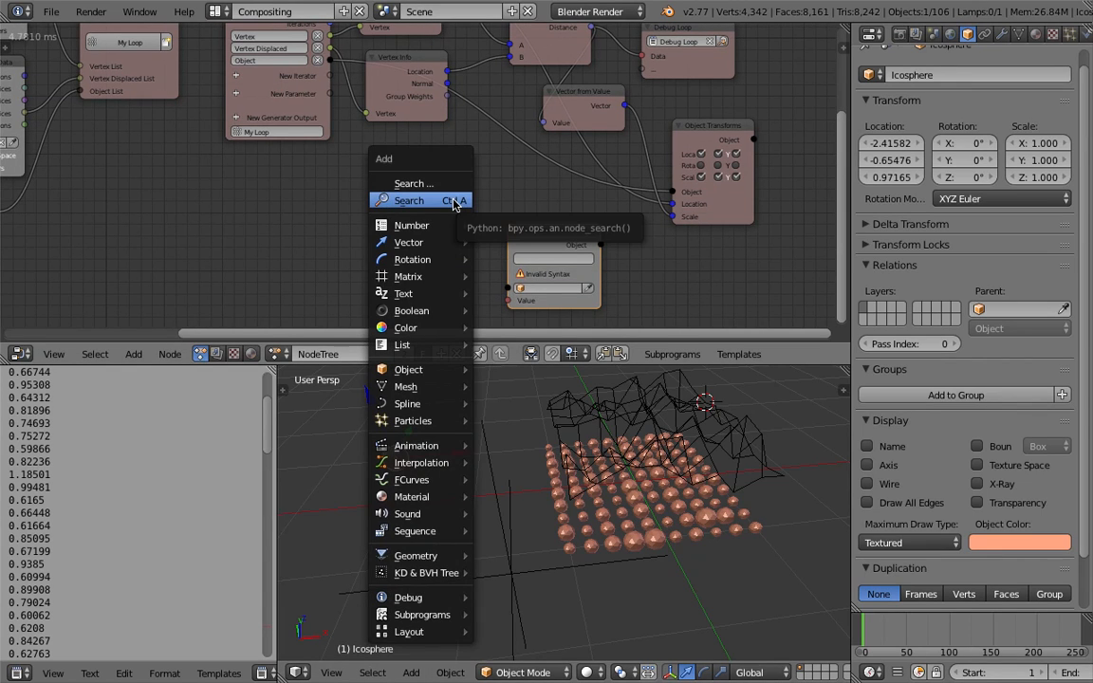
left_click(410, 200)
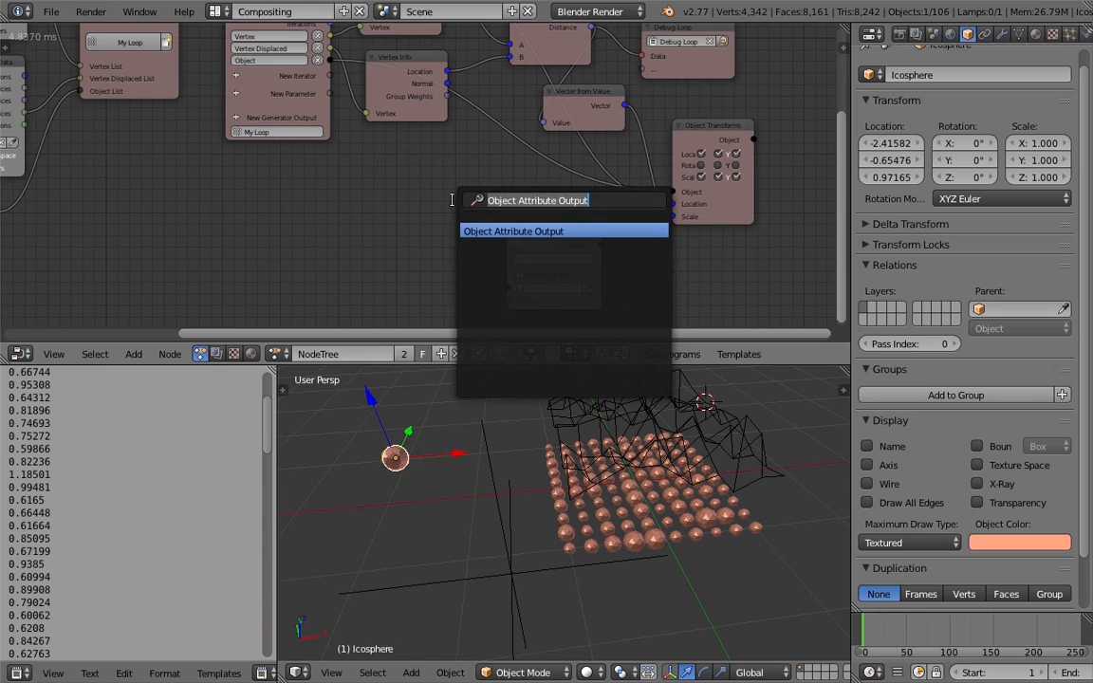
type("float li")
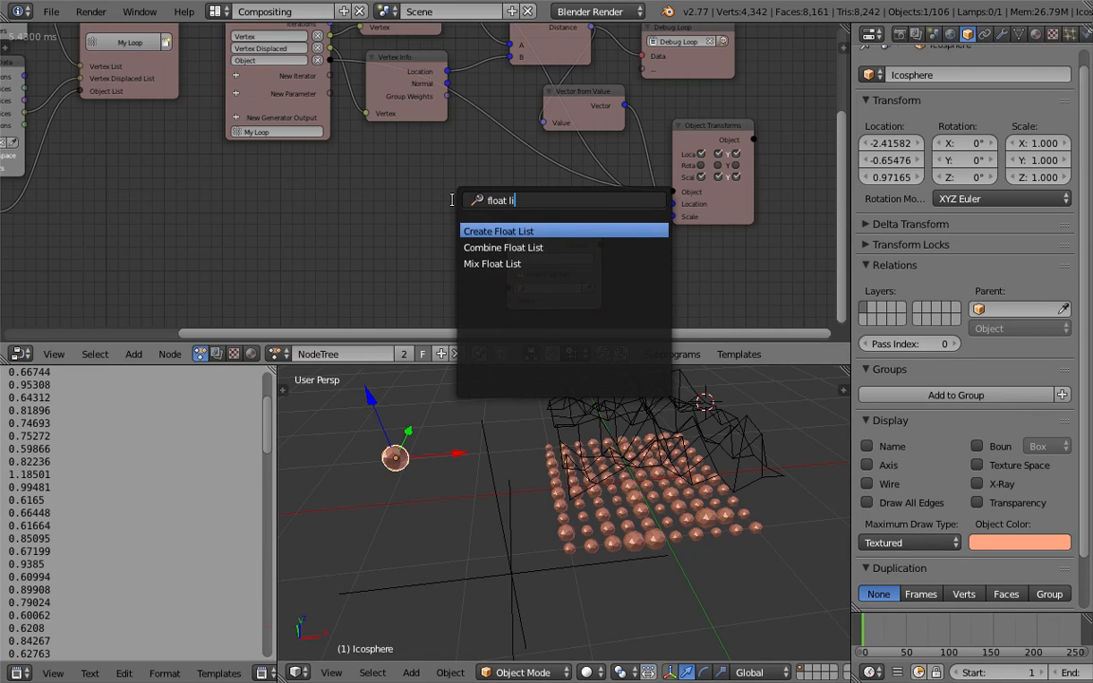
key("Down")
key("Down")
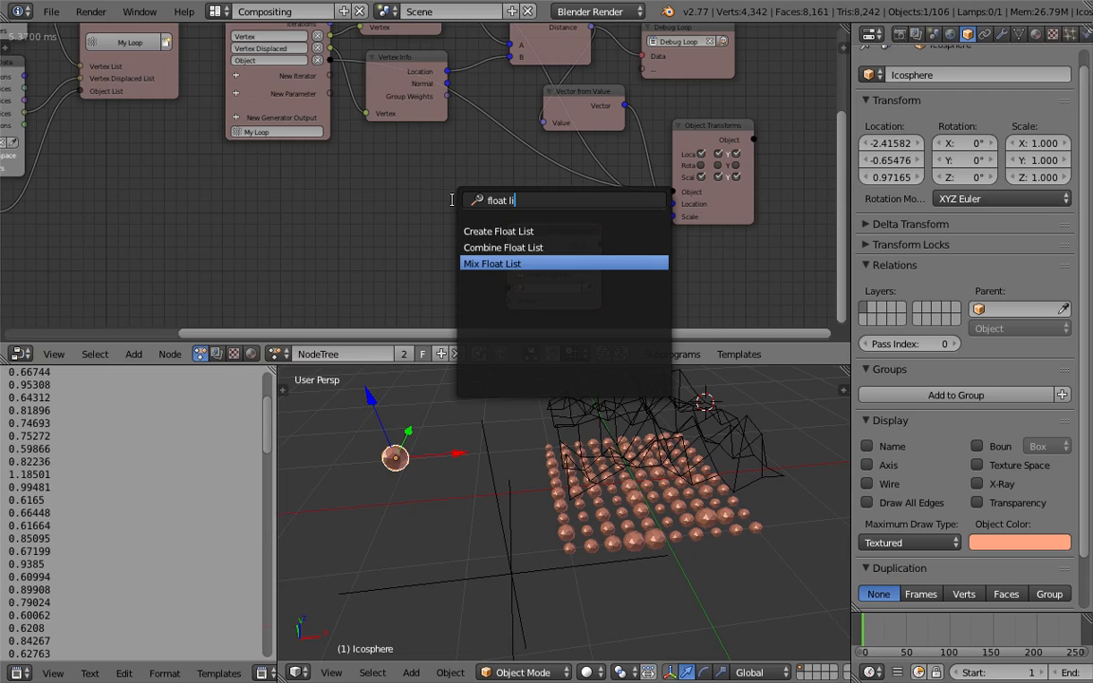
key("Up")
key("Up")
key("Return")
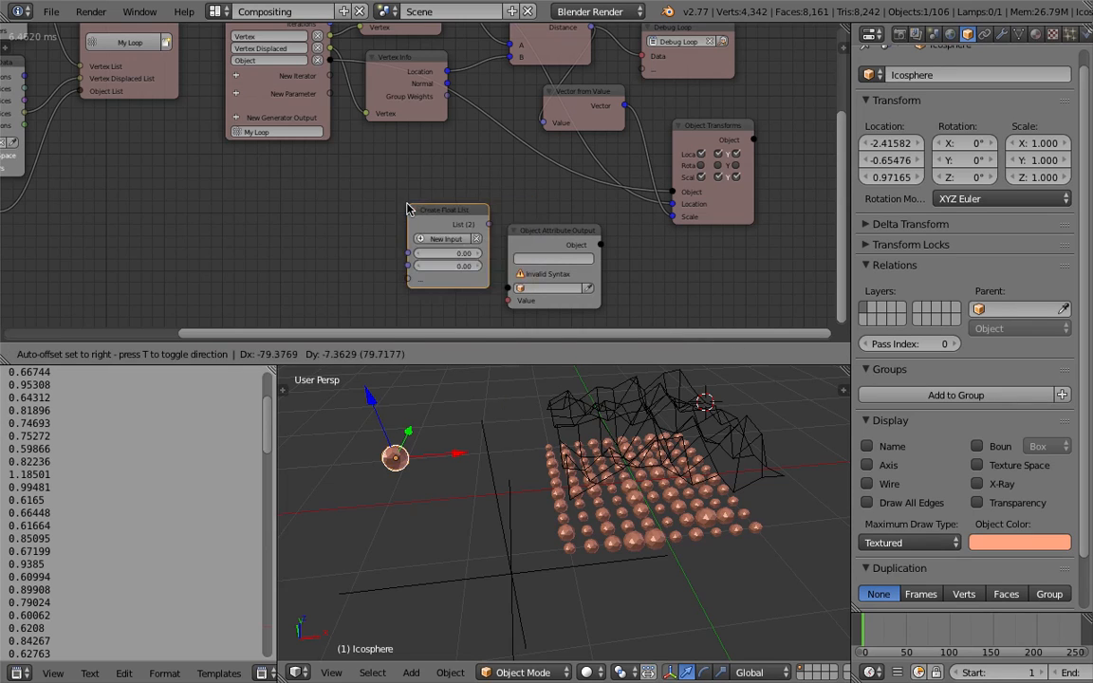
left_click(414, 226)
Extend the Create Float List node to four inputs and move it away from the Object Attribute Output node
left_click(414, 225)
left_click(414, 225)
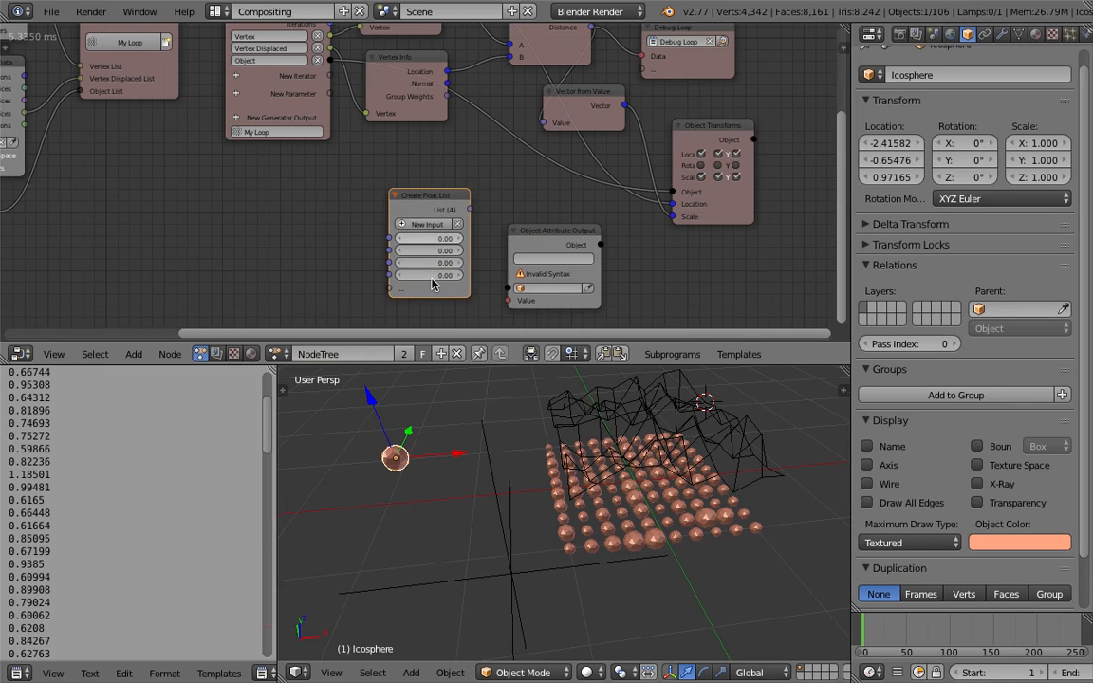
left_click_drag(400, 201, 347, 207)
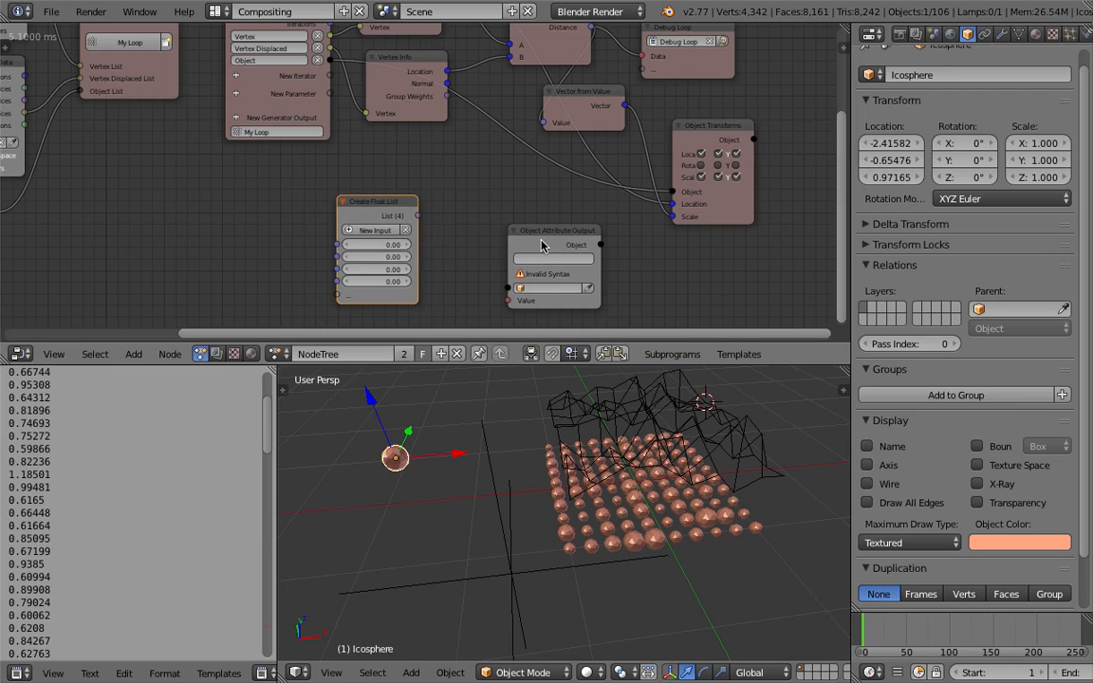
Set the Object Attribute Output node's attribute to color and link the loop's Object iterator to its Object input
left_click_drag(543, 239, 542, 226)
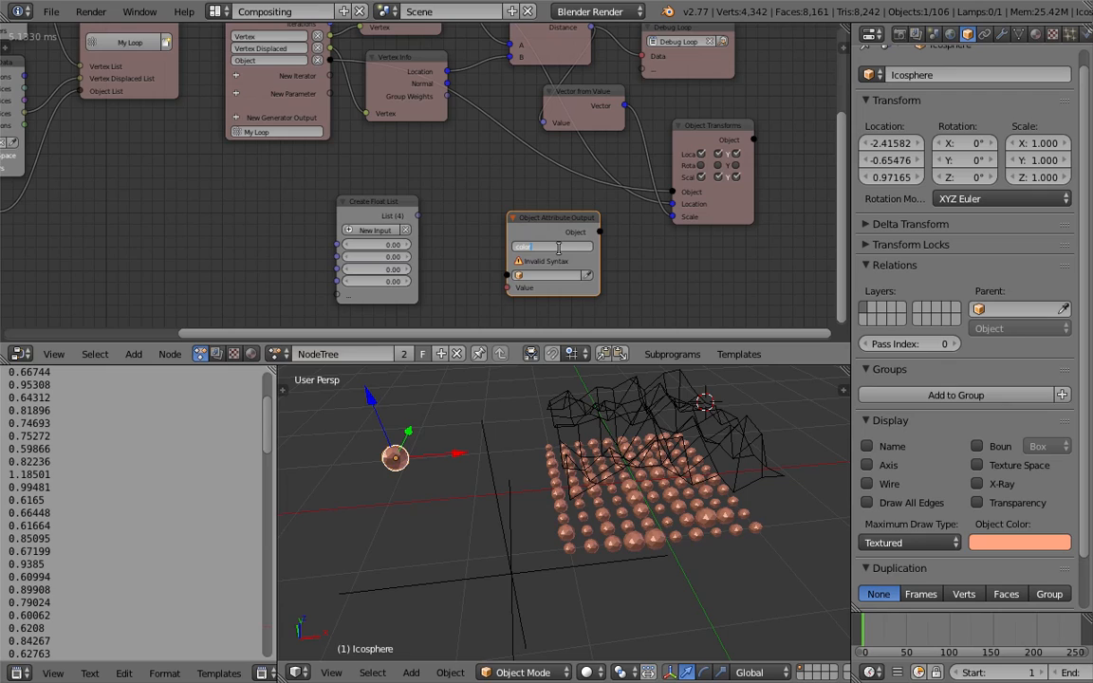
key("Return")
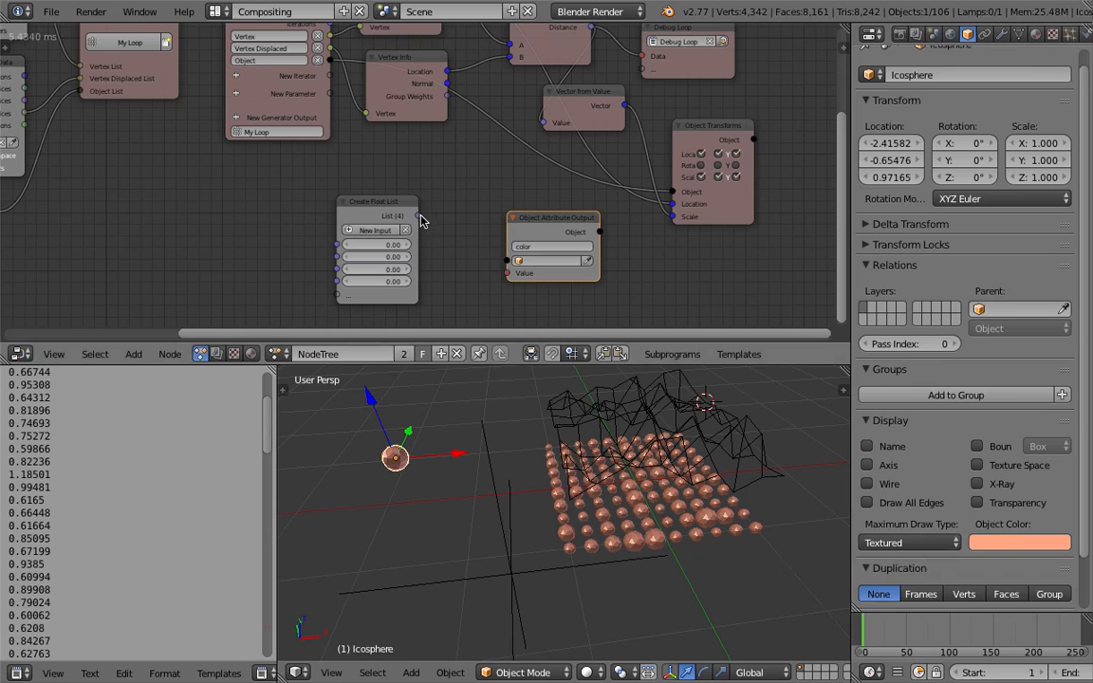
left_click_drag(418, 217, 489, 258)
middle_click_drag(477, 220, 494, 243)
left_click_drag(350, 83, 524, 283)
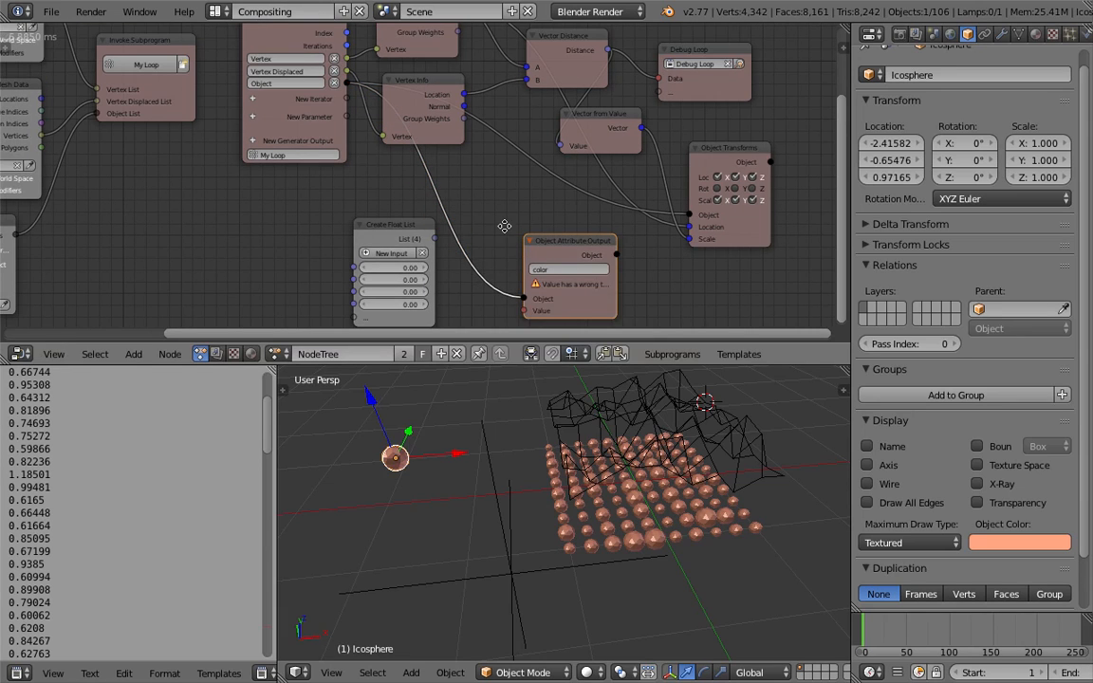
Connect the Create Float List node's List output to the Value input of the Object Attribute Output node
scroll(504, 225, "up", 2)
middle_click_drag(563, 239, 582, 206)
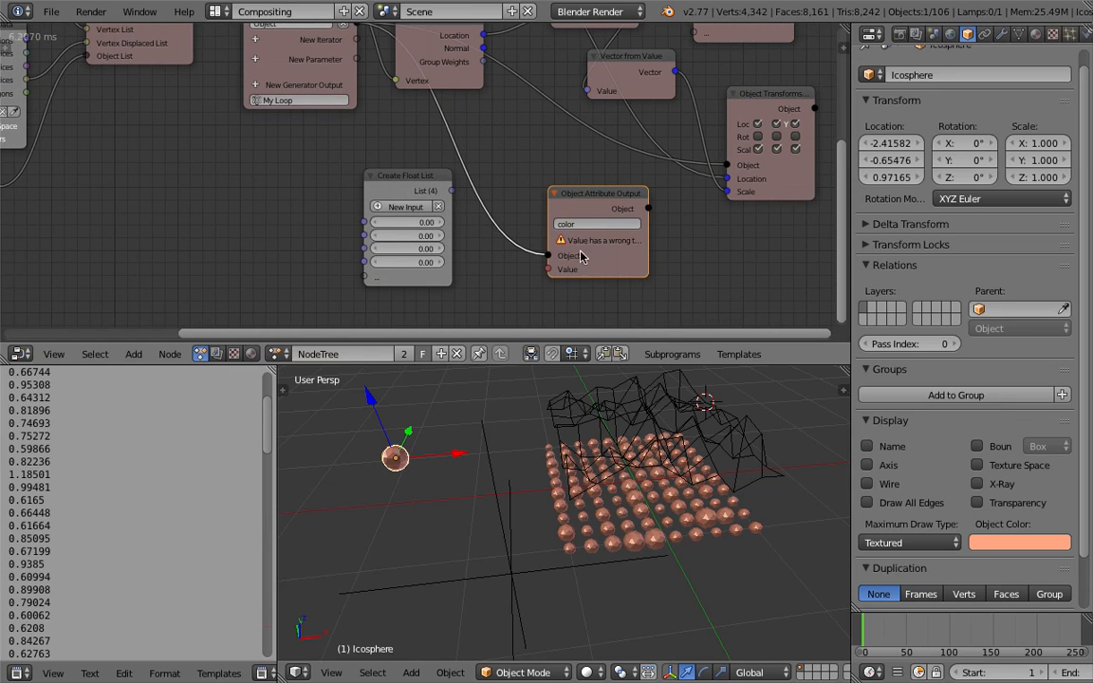
left_click_drag(403, 175, 394, 181)
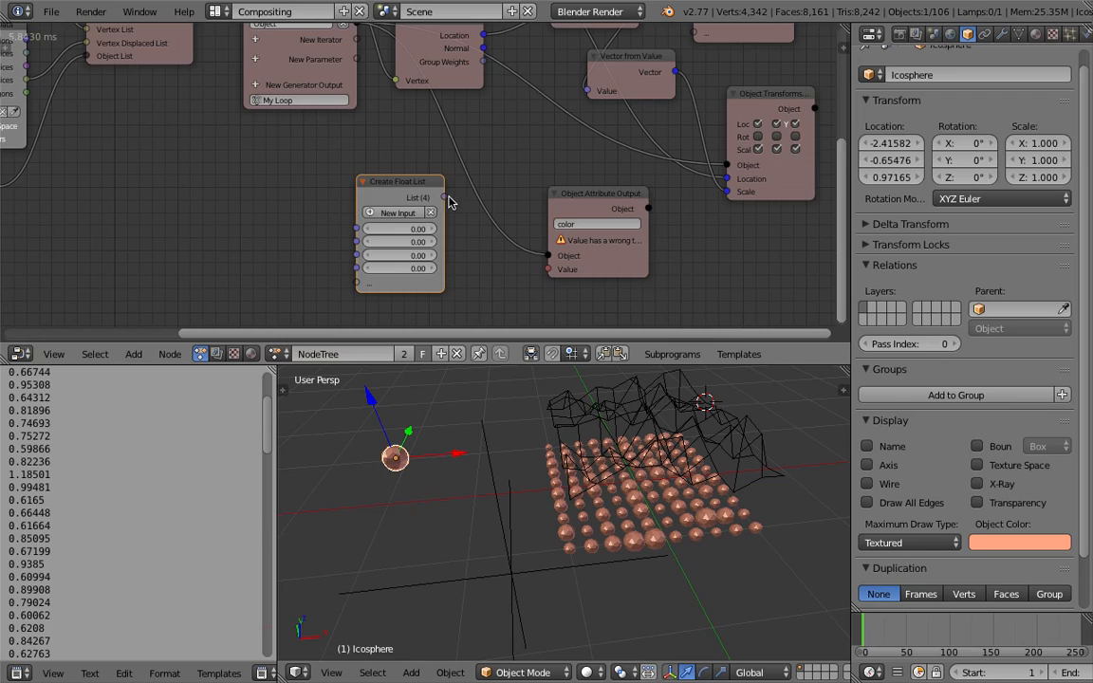
left_click_drag(445, 198, 544, 276)
scroll(631, 488, "up", 3)
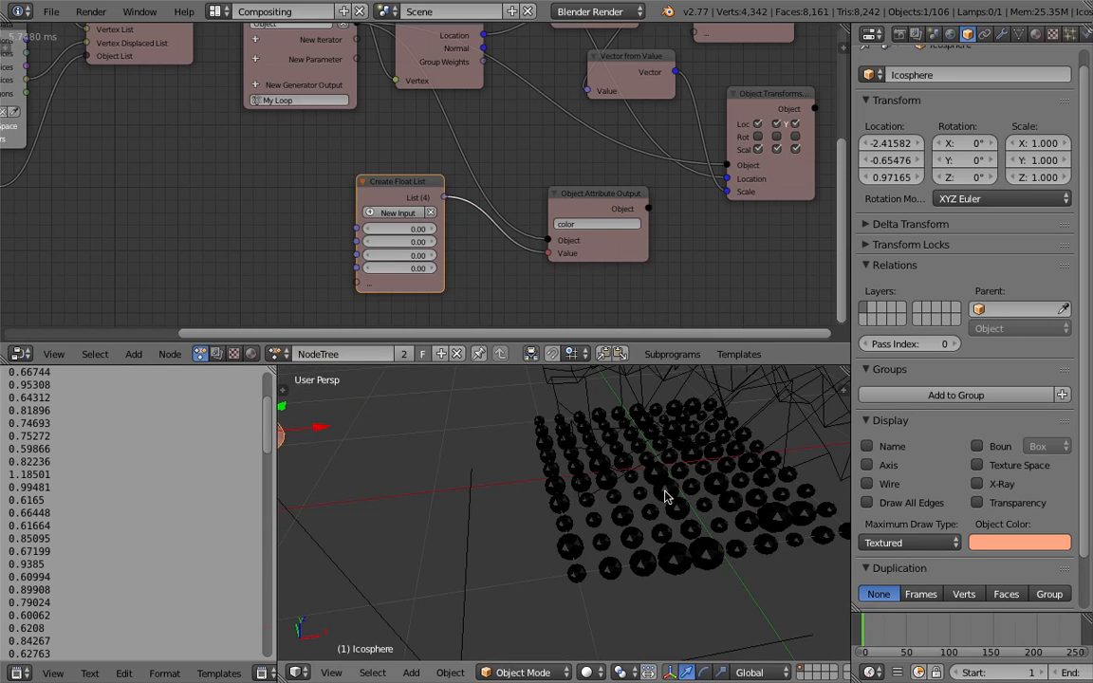
middle_click_drag(691, 493, 626, 490, "shift")
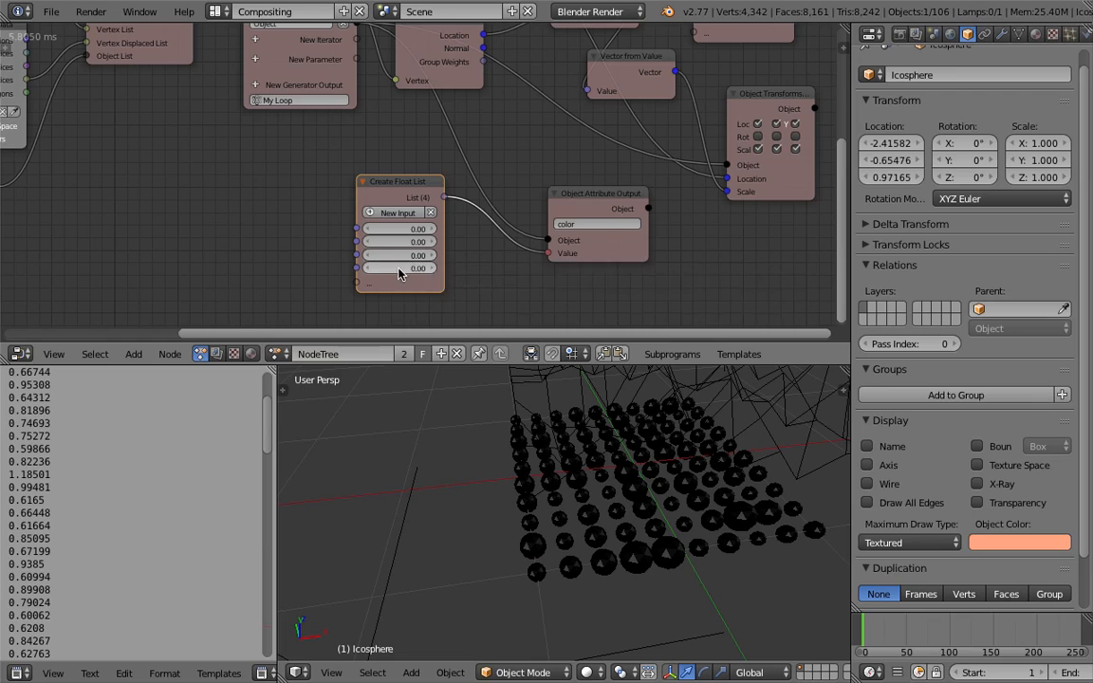
Set the Create Float List values to 0.36, 0.42, 0.36 and 1.00 to color the icosphere instances
left_click(414, 270)
type("1")
key("Return")
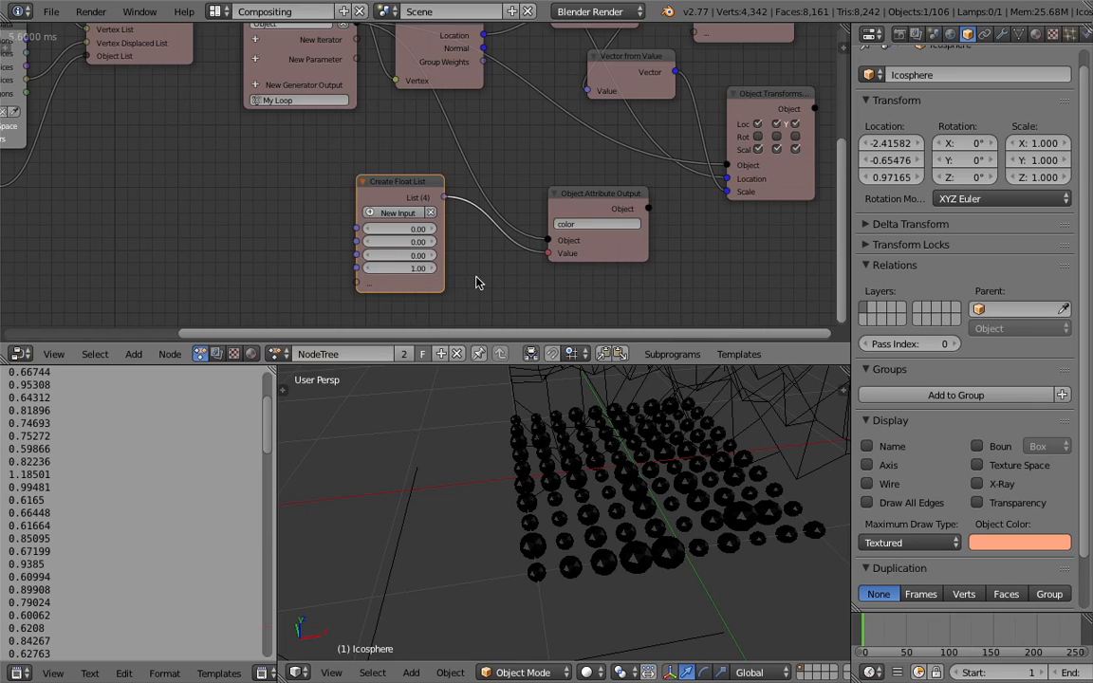
mouse_move(419, 233)
left_mouse_down()
mouse_move(454, 233)
mouse_move(420, 242)
mouse_move(453, 242)
mouse_move(415, 255)
left_mouse_up()
middle_click_drag(555, 433, 600, 469)
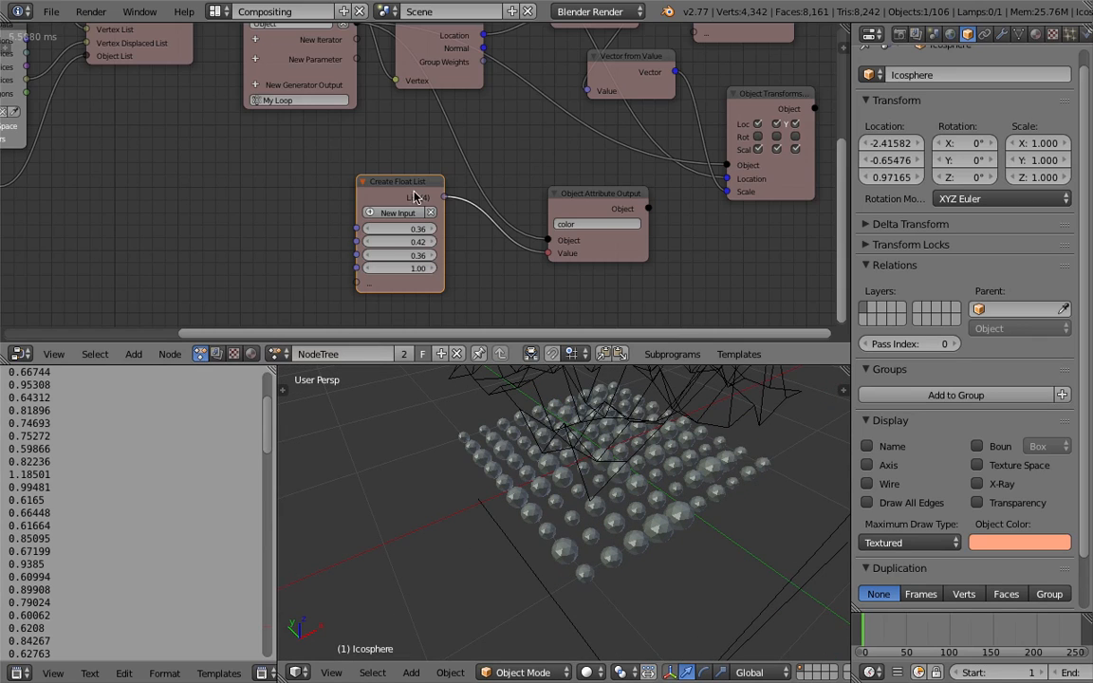
Move the Object Attribute Output node beneath the Object Transforms Output node and shift the Create Float List node along with it
mouse_move(433, 195)
left_mouse_down()
mouse_move(457, 199)
mouse_move(445, 199)
left_mouse_up()
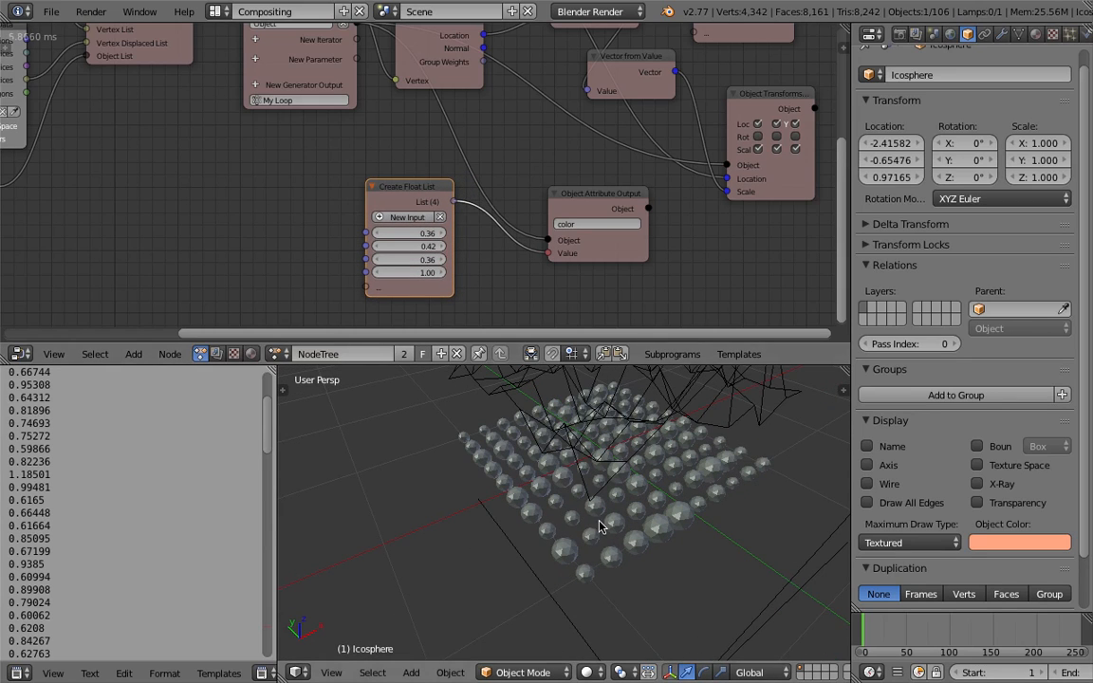
middle_click_drag(602, 525, 599, 528)
mouse_move(585, 479)
middle_mouse_down()
mouse_move(578, 491)
mouse_move(575, 477)
middle_mouse_up()
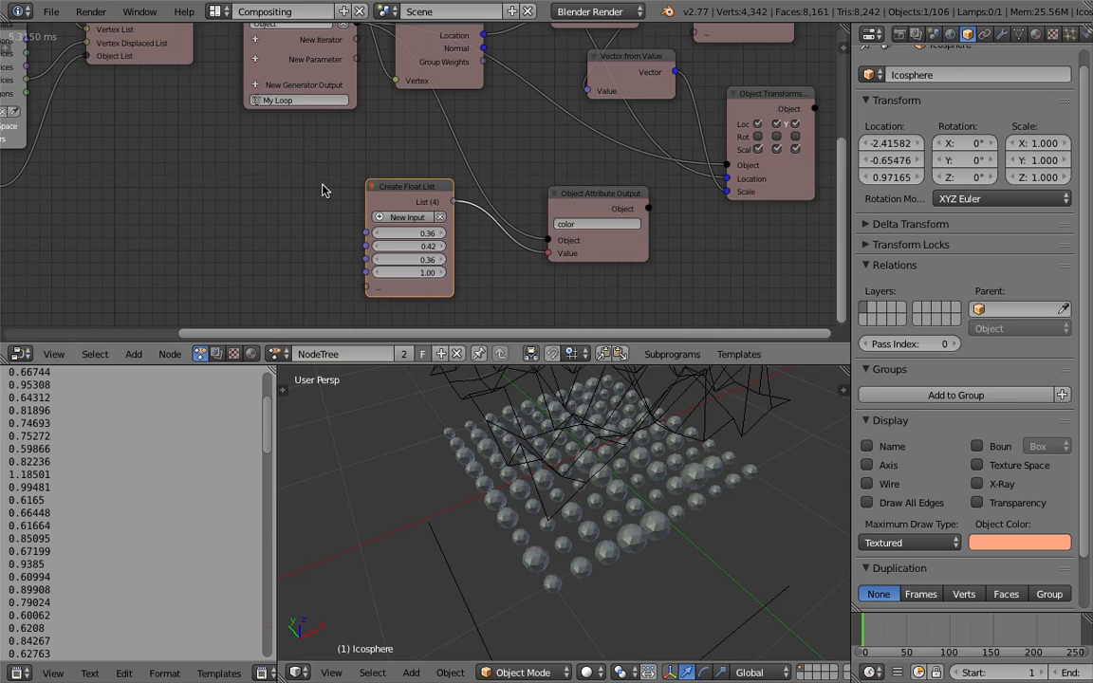
scroll(321, 193, "down", 1)
scroll(324, 195, "down", 1)
left_click_drag(567, 202, 672, 228)
left_click_drag(430, 181, 486, 201)
middle_click_drag(487, 202, 469, 193)
scroll(604, 469, "up", 4)
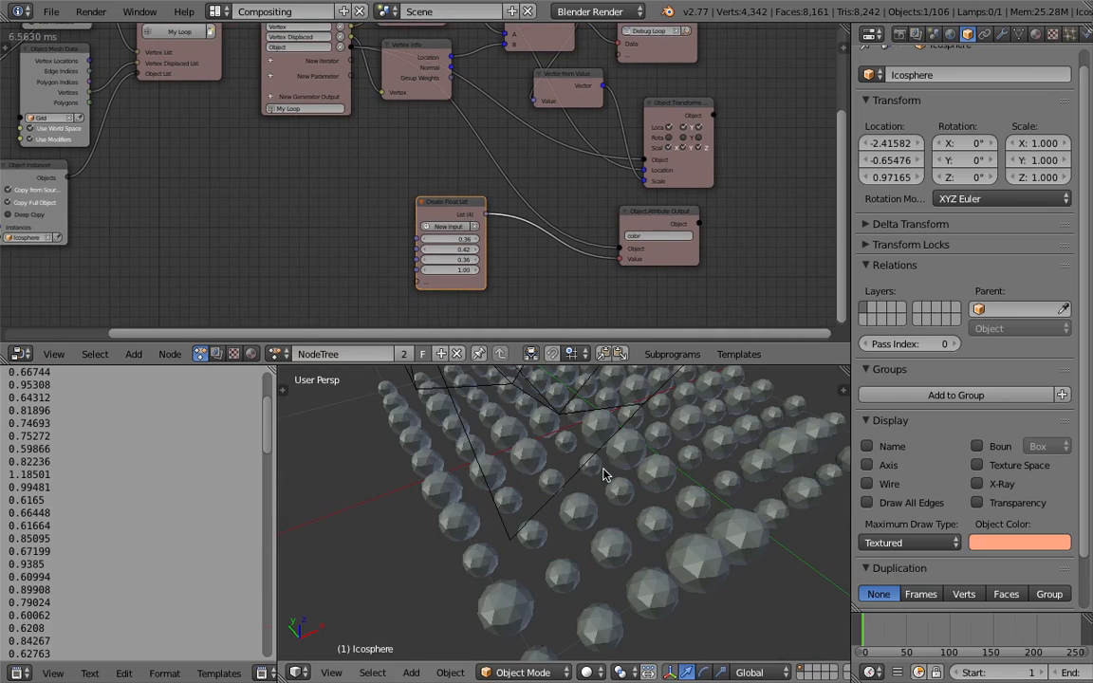
scroll(608, 469, "down", 2)
middle_click_drag(664, 451, 652, 460)
scroll(557, 207, "up", 1)
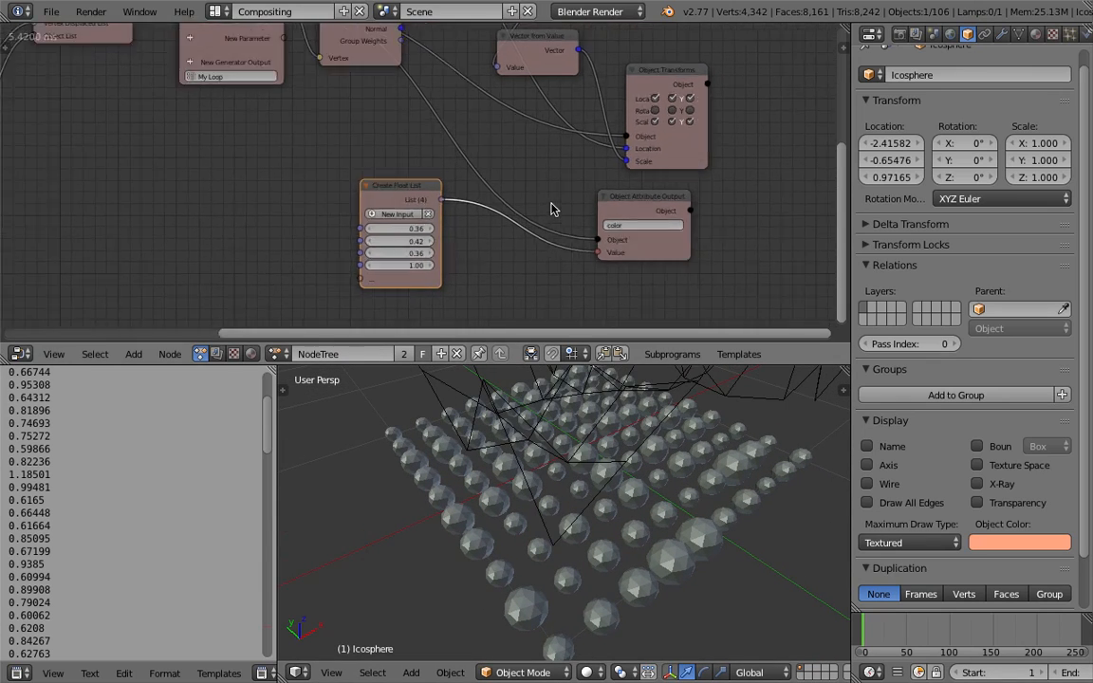
Show the node editor's side panel and label the Object Attribute Output node Colorize Copy
left_click(646, 211)
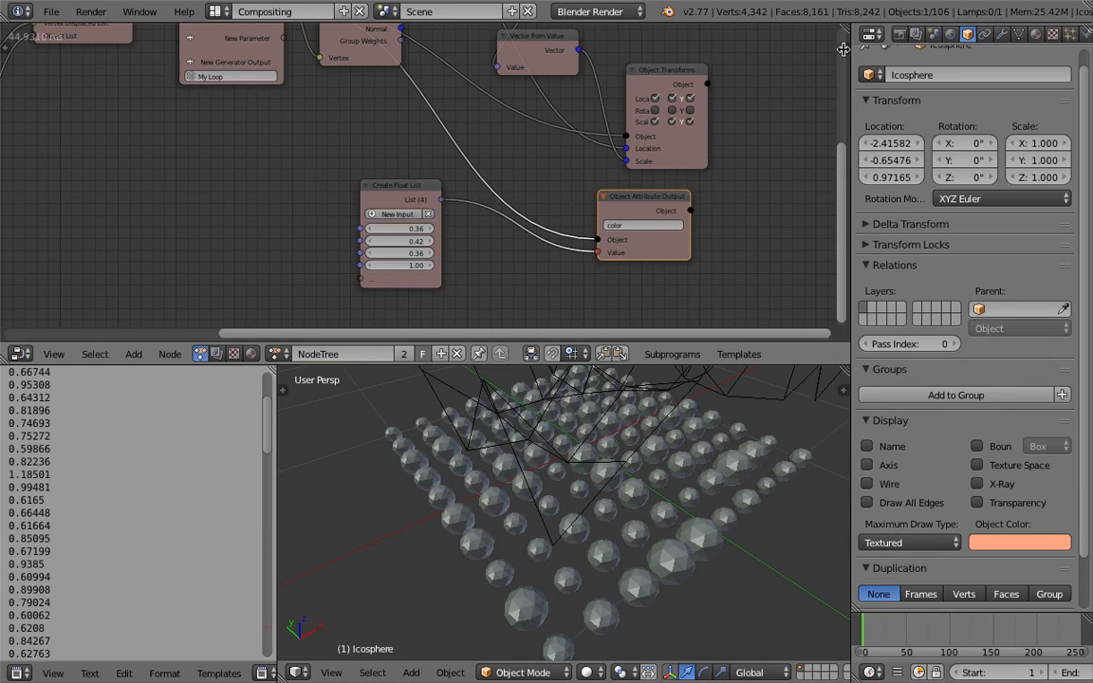
key("n")
scroll(839, 112, "up", 6)
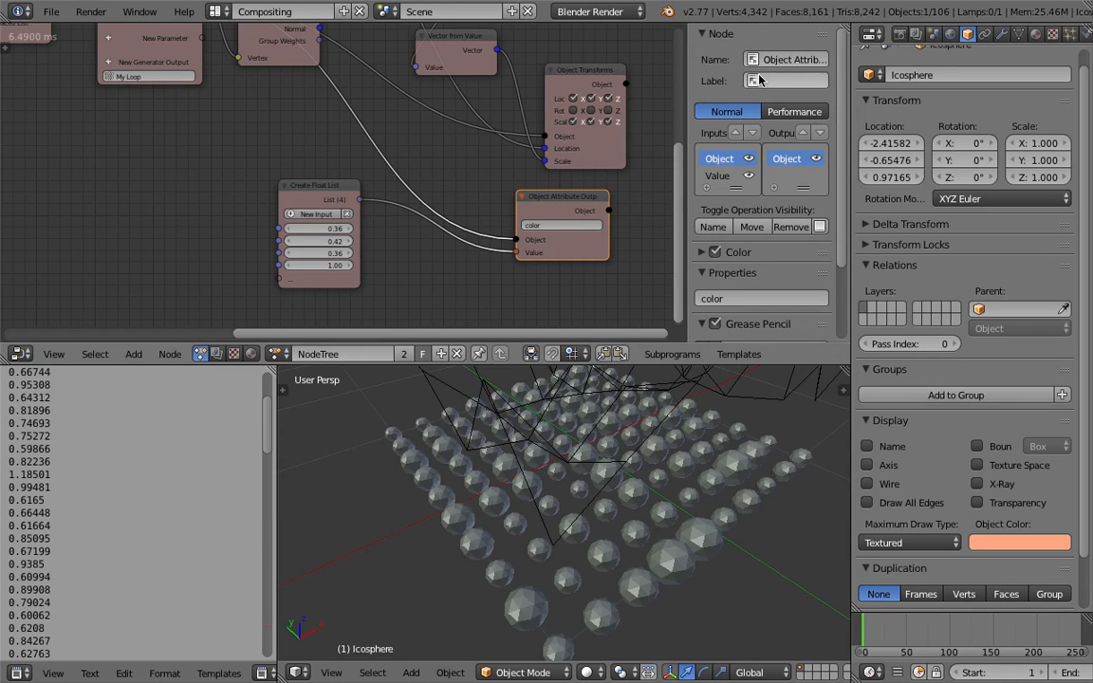
left_click(798, 80)
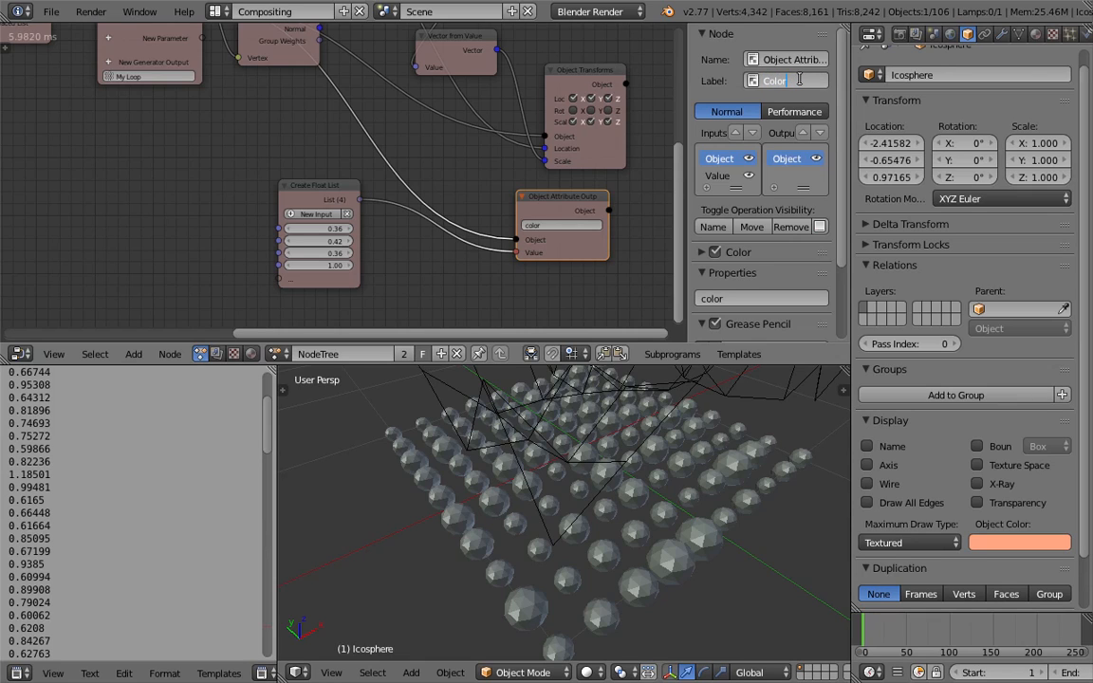
key("Return")
Collapse the Colorize Copy node, move it slightly lower, and hide the node editor's side panel
left_click(527, 197)
left_click_drag(541, 200, 558, 236)
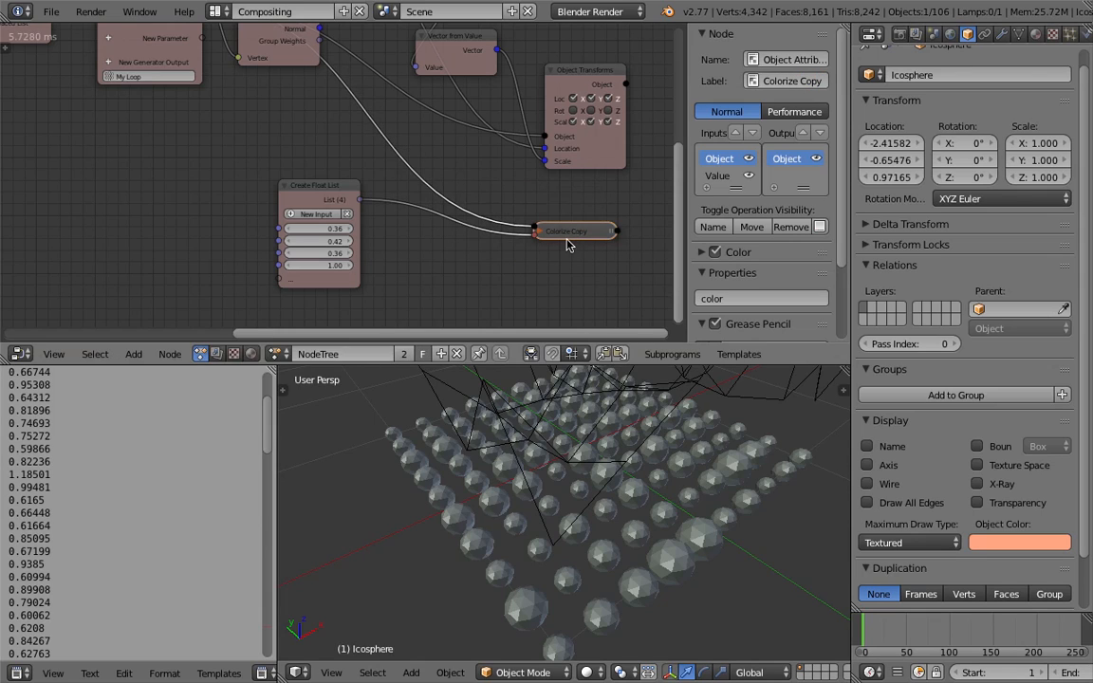
scroll(420, 155, "up", 2)
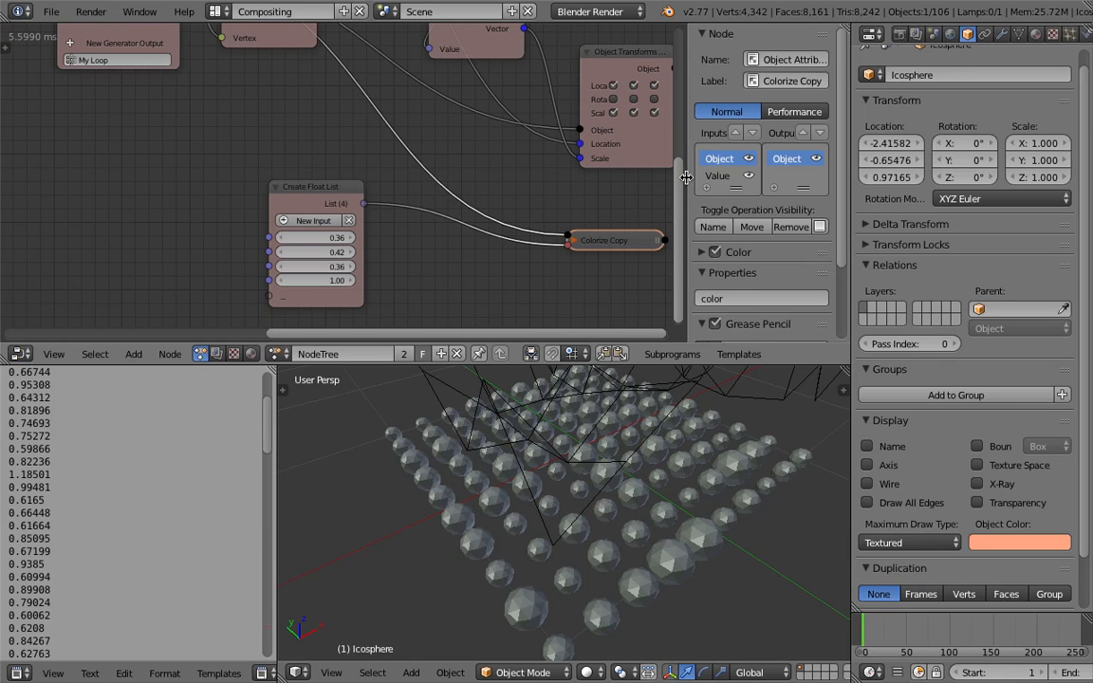
left_click_drag(695, 177, 750, 186)
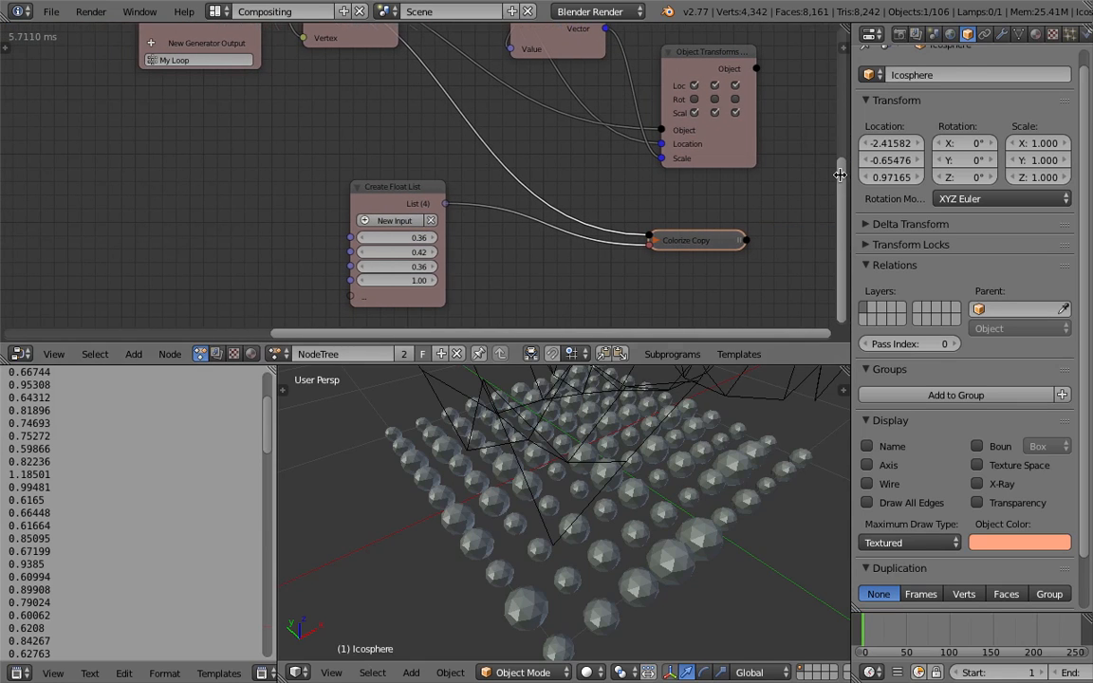
middle_click_drag(616, 189, 593, 178)
Move the Create Float List node closer to the Colorize Copy node and save the file
left_click(400, 178)
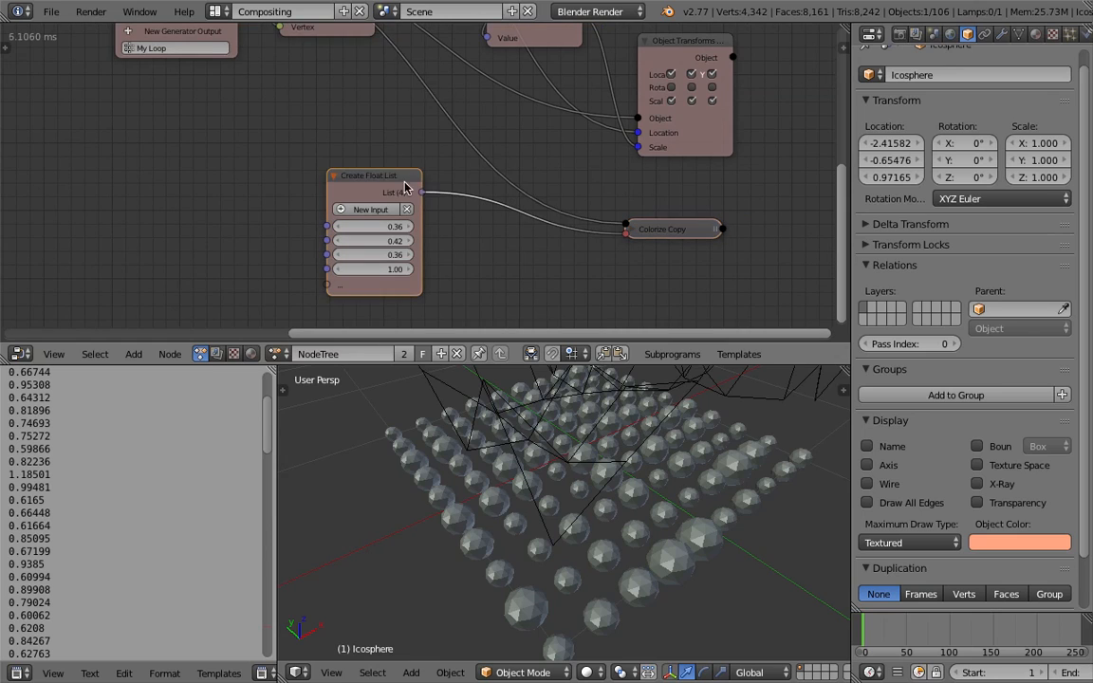
scroll(302, 157, "down", 3)
left_click_drag(409, 209, 453, 224)
scroll(343, 189, "up", 1)
key("ctrl+s")
left_click(338, 180)
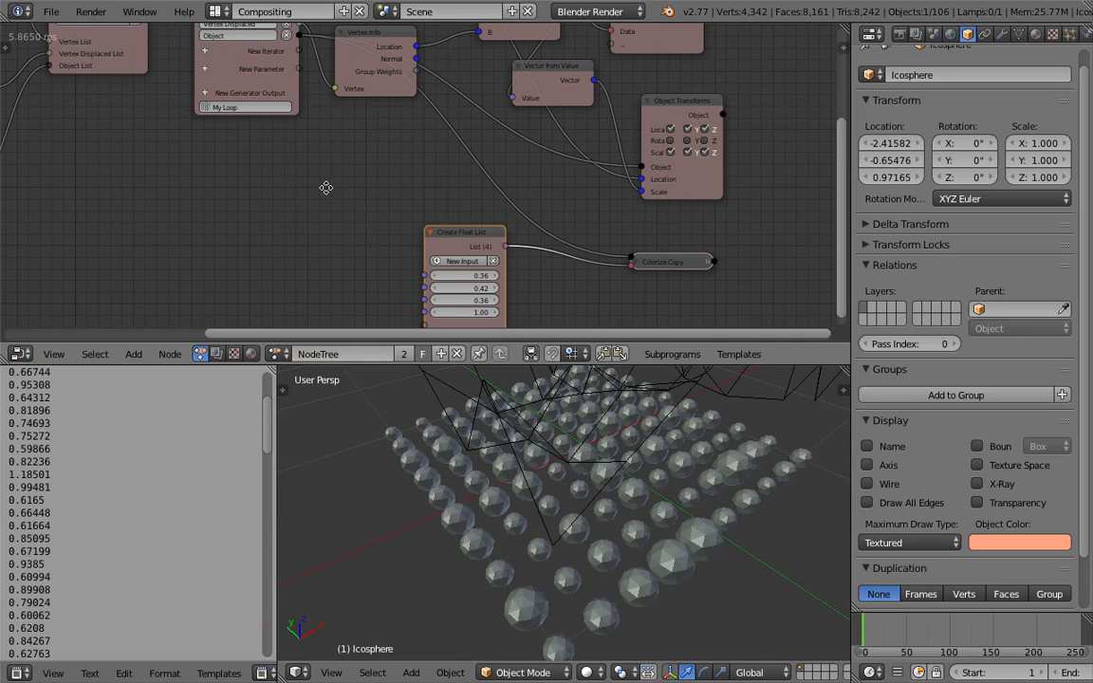
Nudge the Create Float List node slightly further toward the collapsed Colorize Copy node
middle_click_drag(331, 180, 365, 197)
middle_click_drag(518, 380, 537, 483)
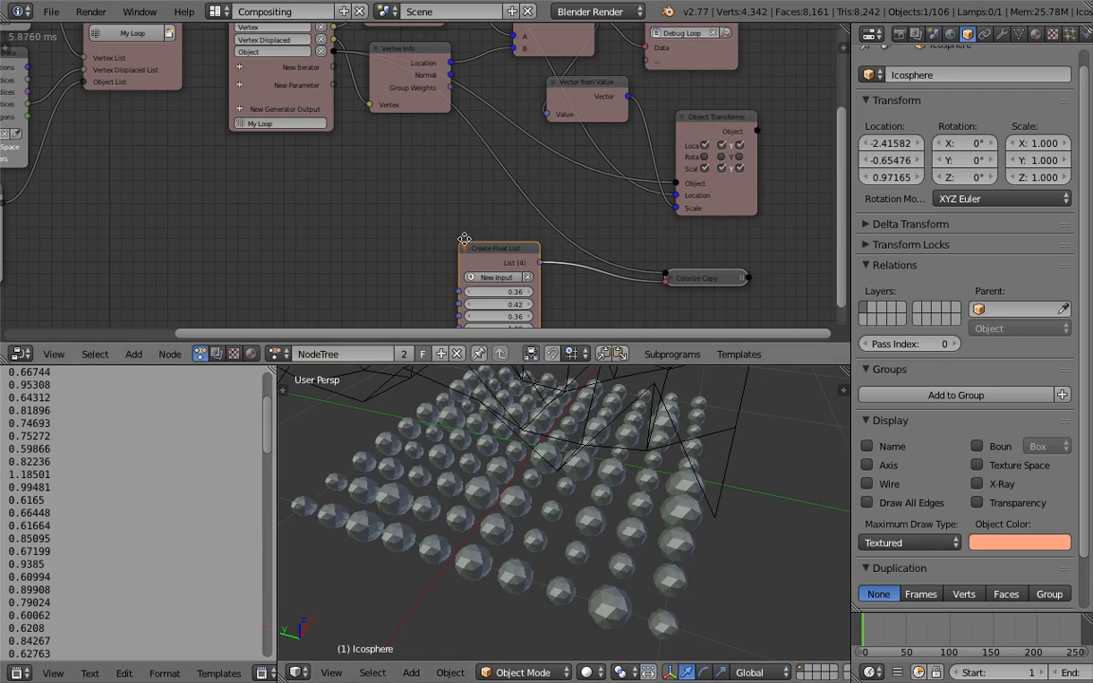
middle_click_drag(440, 247, 442, 239)
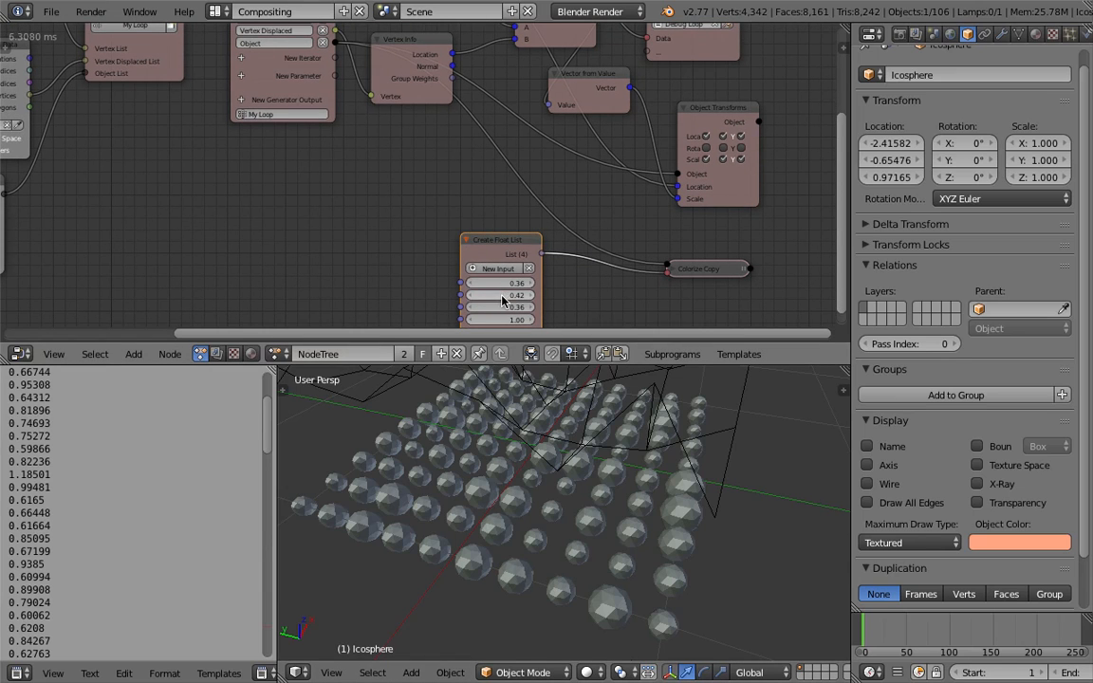
scroll(503, 300, "down", 1)
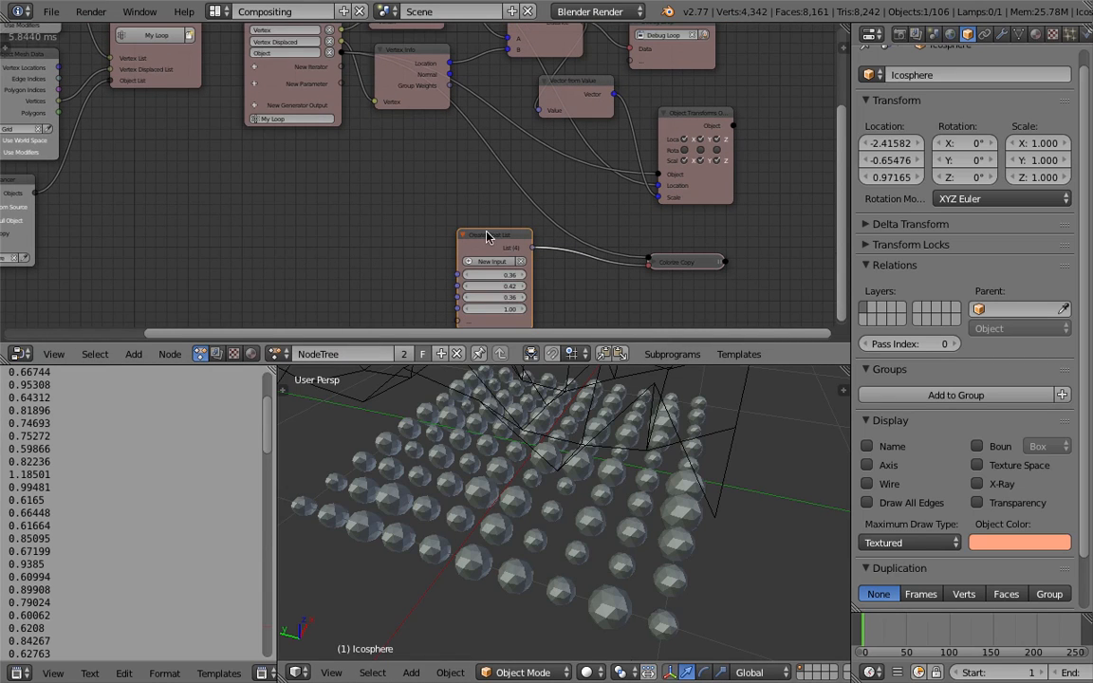
left_click_drag(502, 247, 512, 252)
middle_click_drag(407, 182, 404, 196)
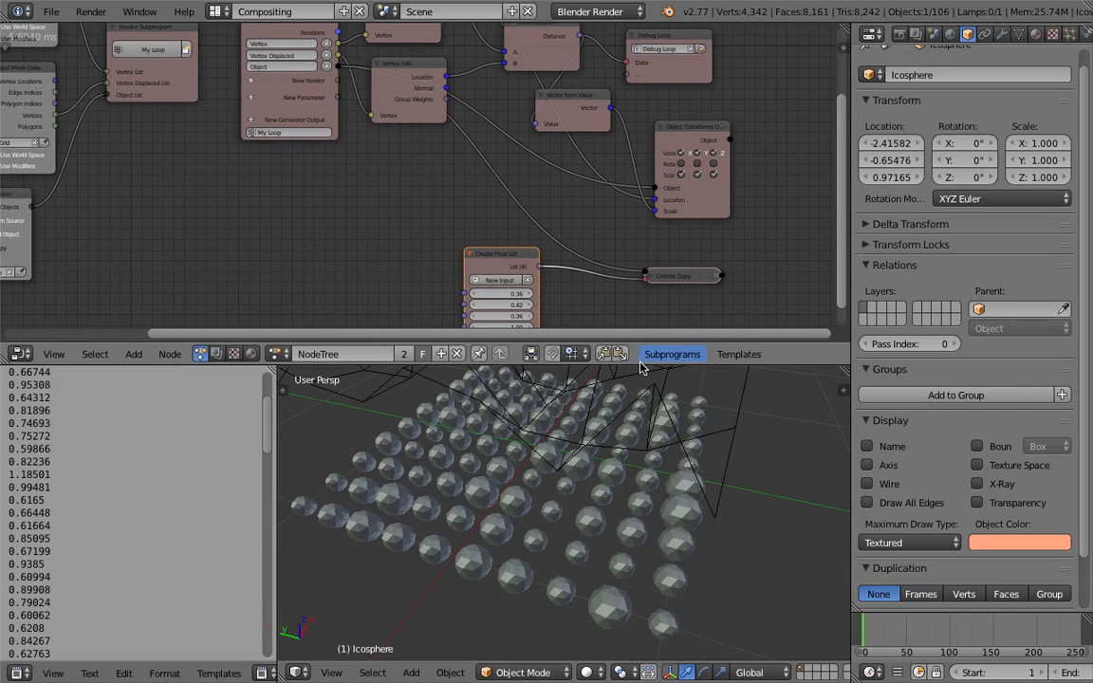
Enlarge the node editor area downward to show more of the Create Float List node
left_click_drag(641, 368, 570, 391)
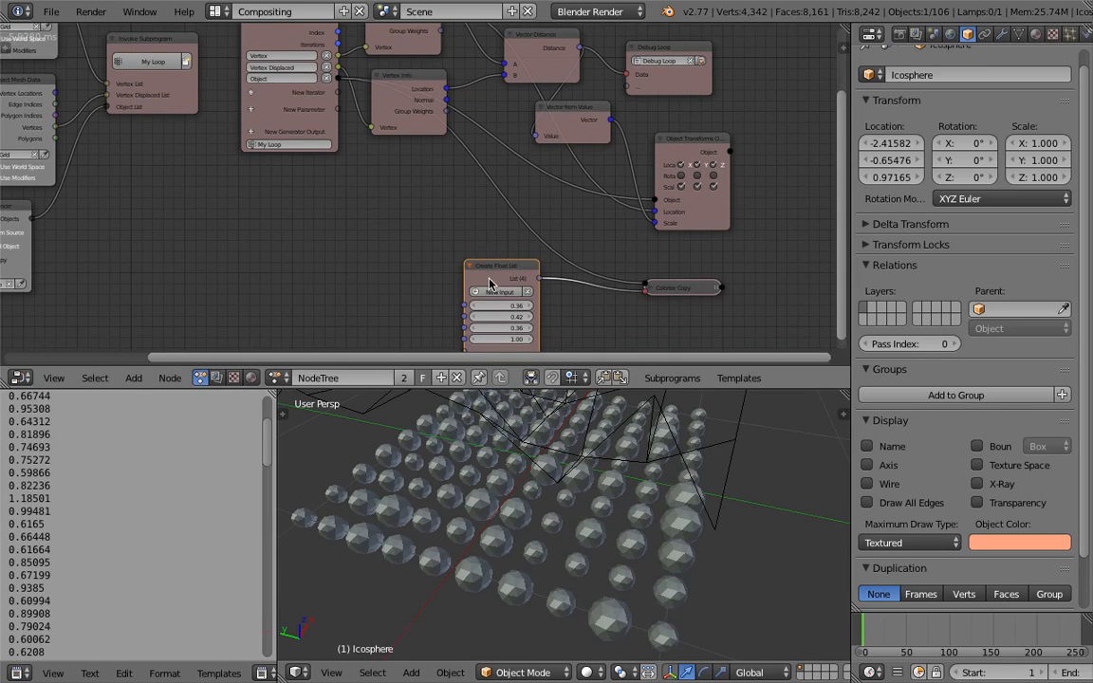
middle_click_drag(423, 235, 430, 224)
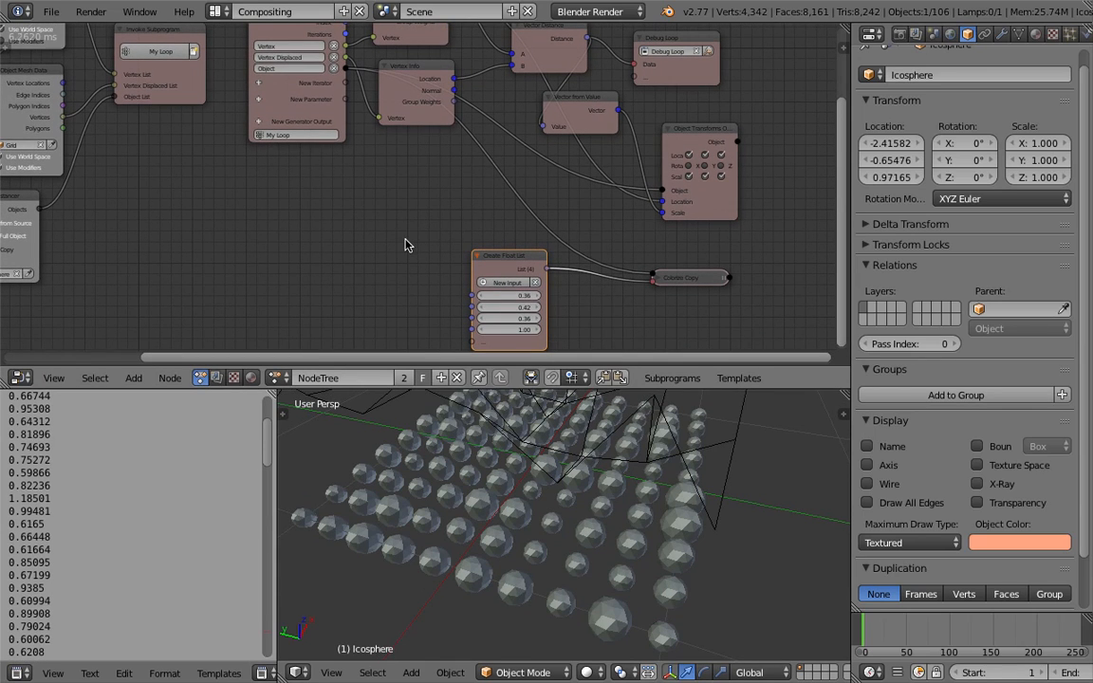
key("shift+a")
left_click(403, 237)
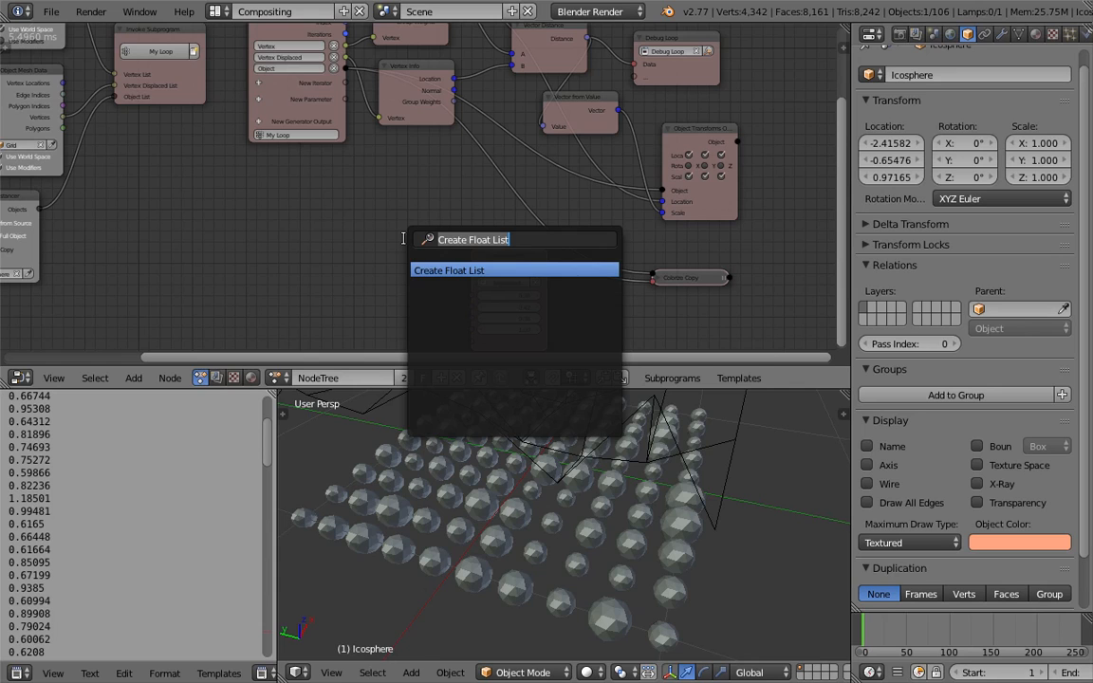
key("Escape")
Add a second Vector from Value node and place it just before the Create Float List node
middle_click_drag(492, 135, 483, 162)
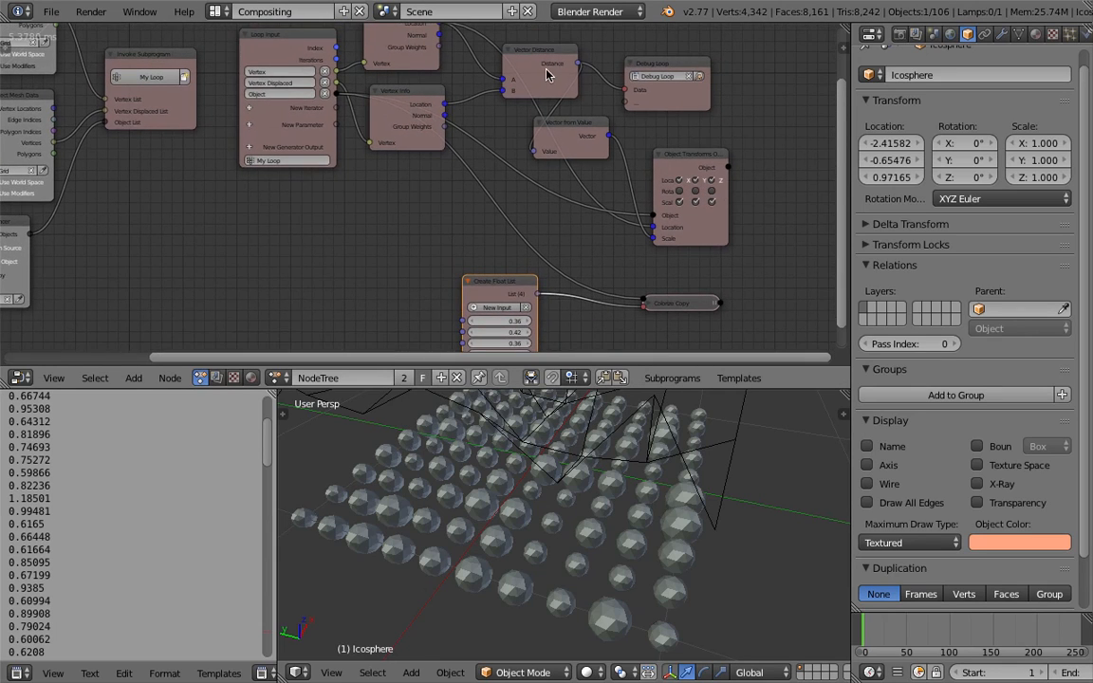
middle_click_drag(427, 196, 448, 182)
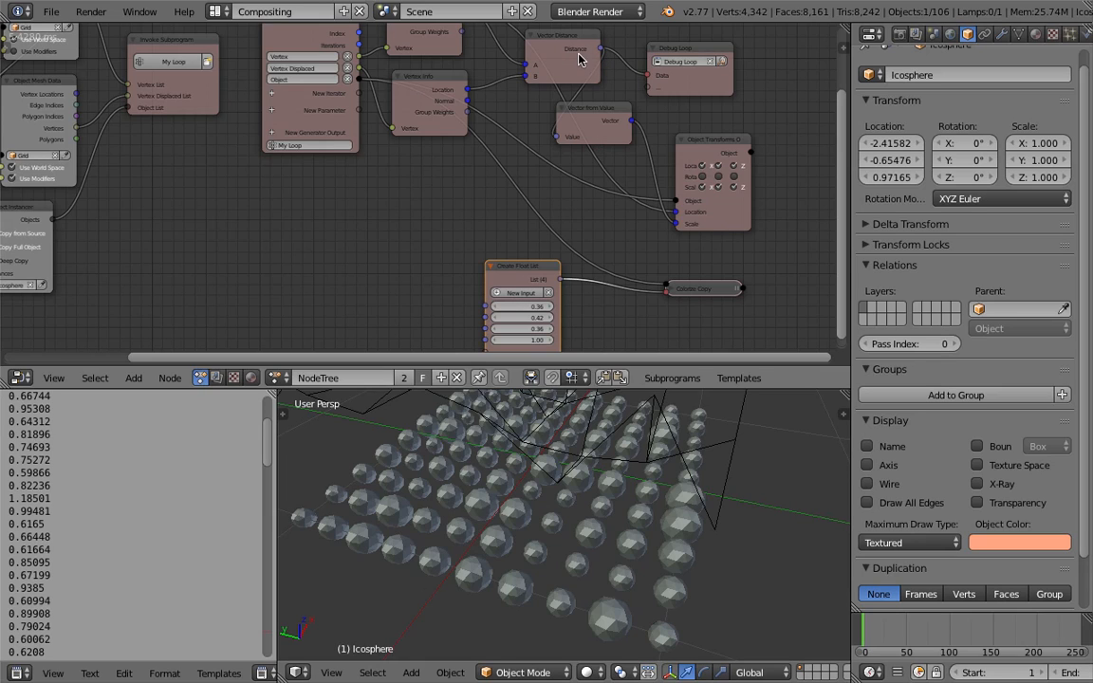
middle_click_drag(455, 265, 477, 227)
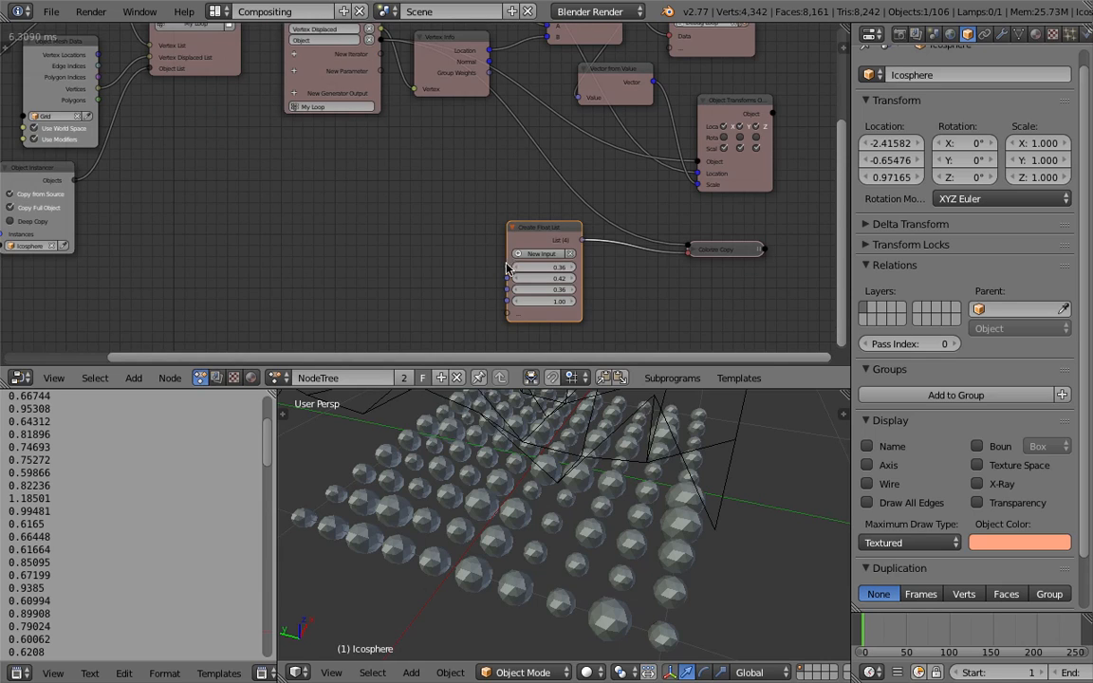
key("shift+a")
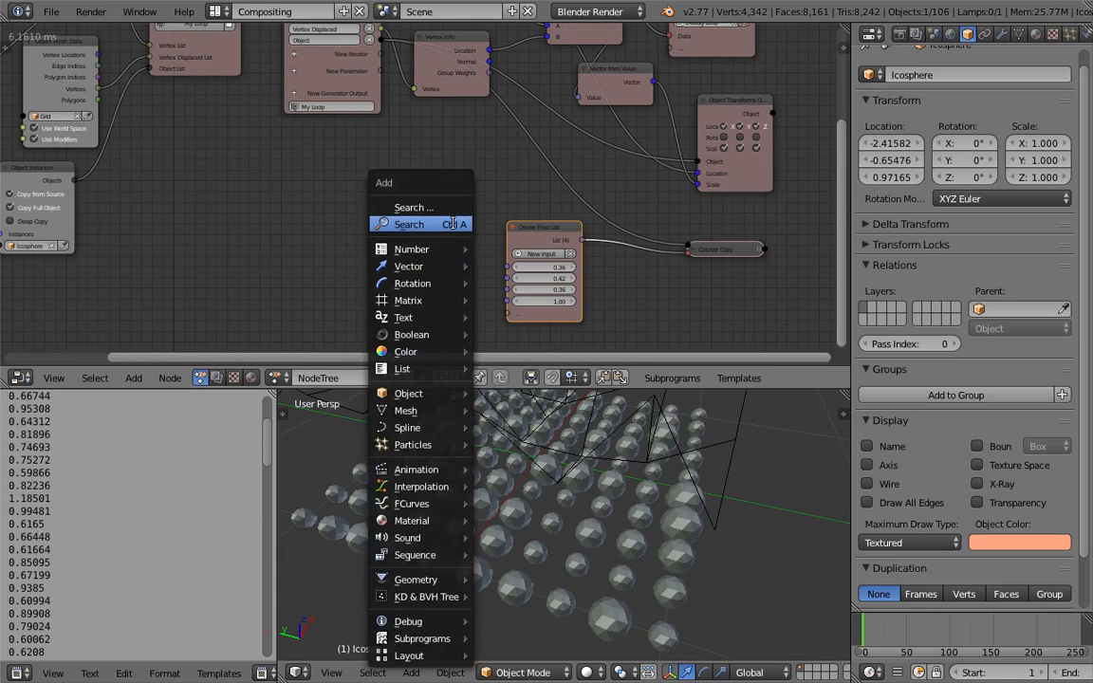
left_click(454, 224)
type("float ")
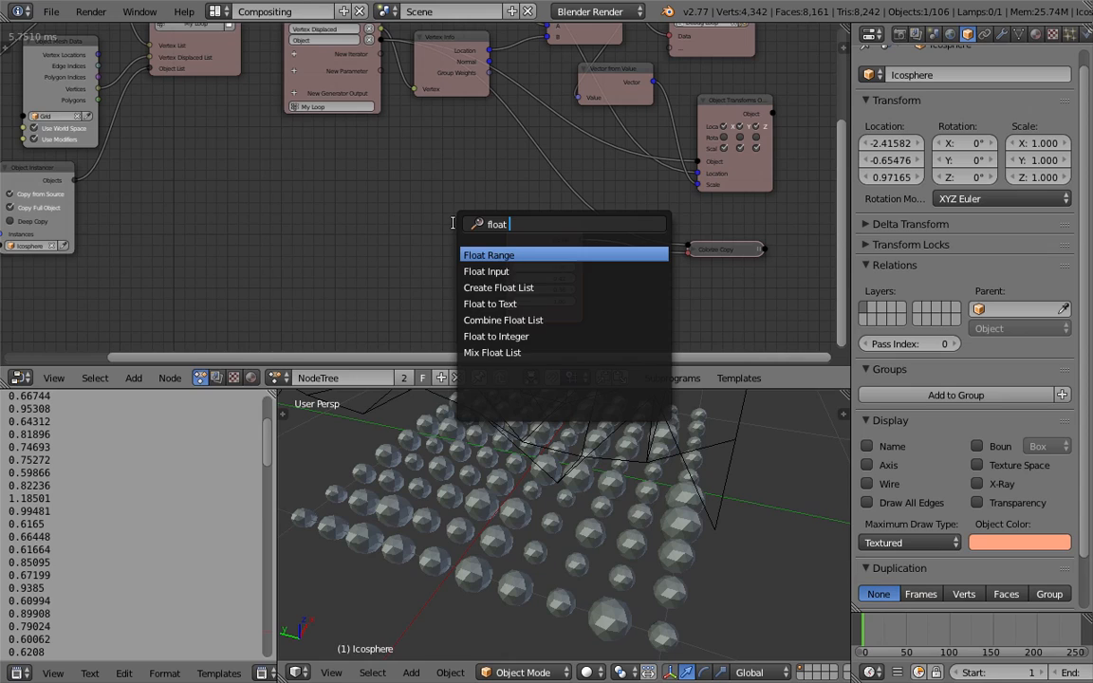
type("to v")
key("ctrl+a")
type("vector")
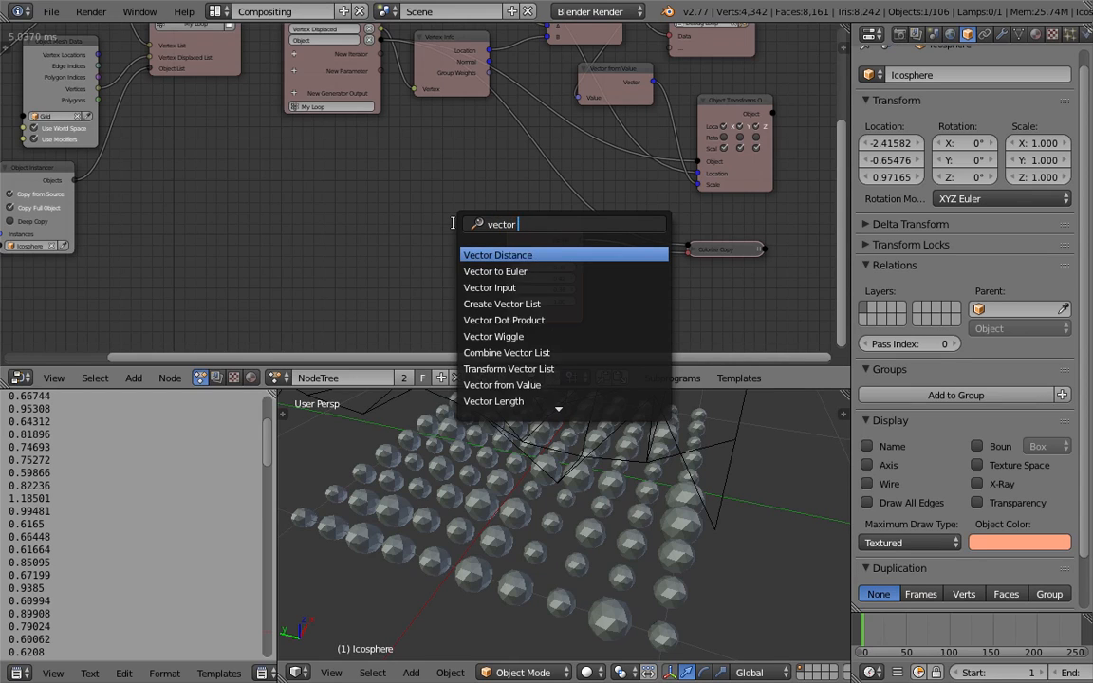
type(" fr")
key("Return")
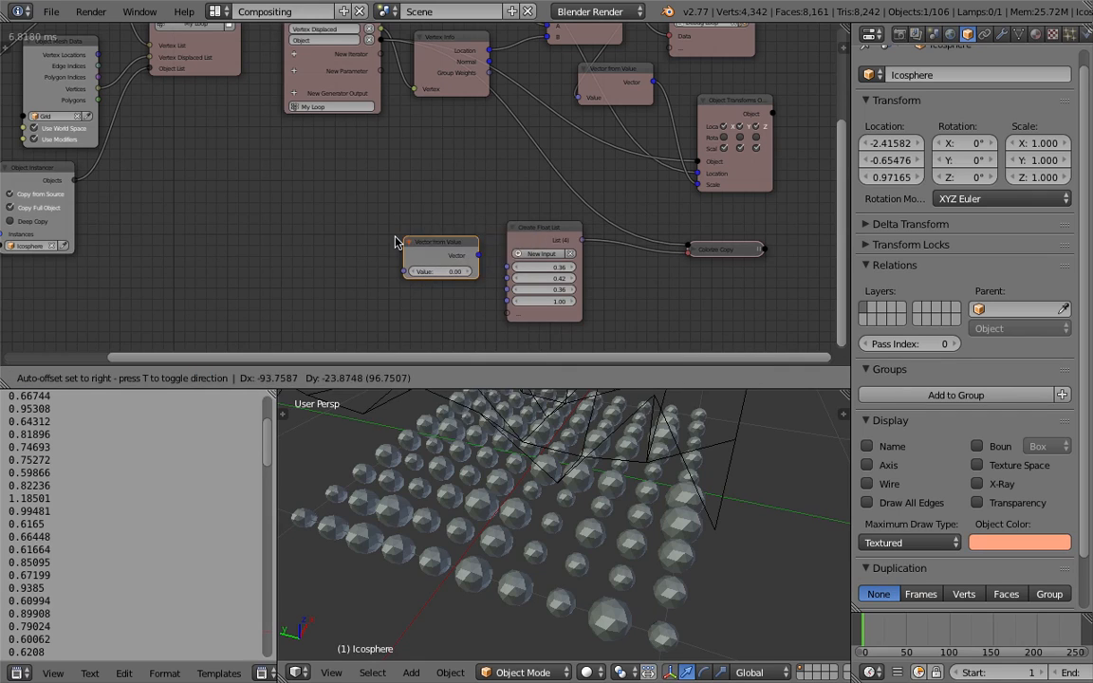
left_click(389, 237)
Connect the Distance output of Vector Distance to the Value input of the new Vector from Value node
scroll(452, 154, "down", 2)
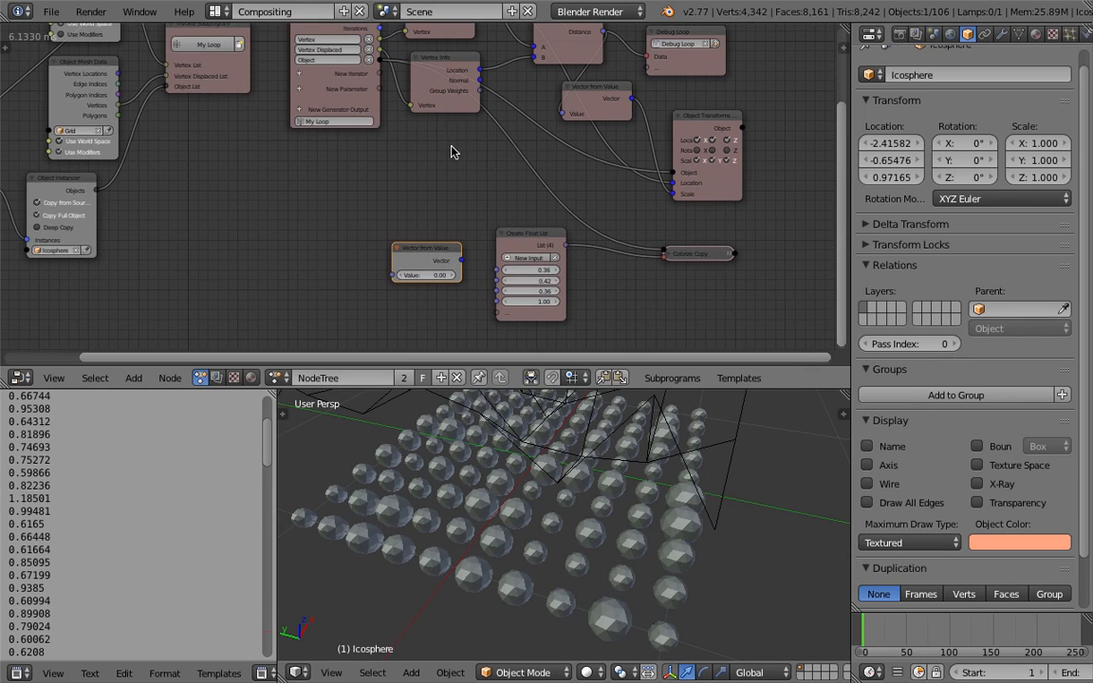
left_click_drag(598, 45, 371, 211)
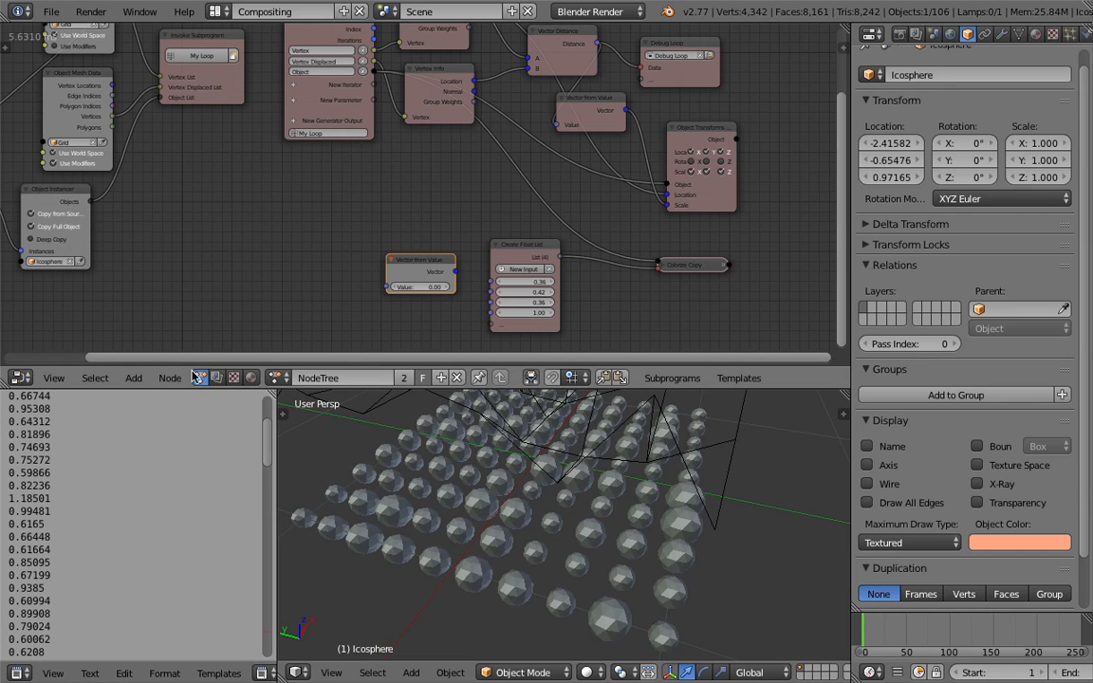
left_click_drag(598, 45, 383, 288)
middle_click_drag(381, 275, 379, 237)
Move the new Vector from Value node and the Create Float List node apart to leave a gap between them
left_click_drag(450, 236, 402, 239)
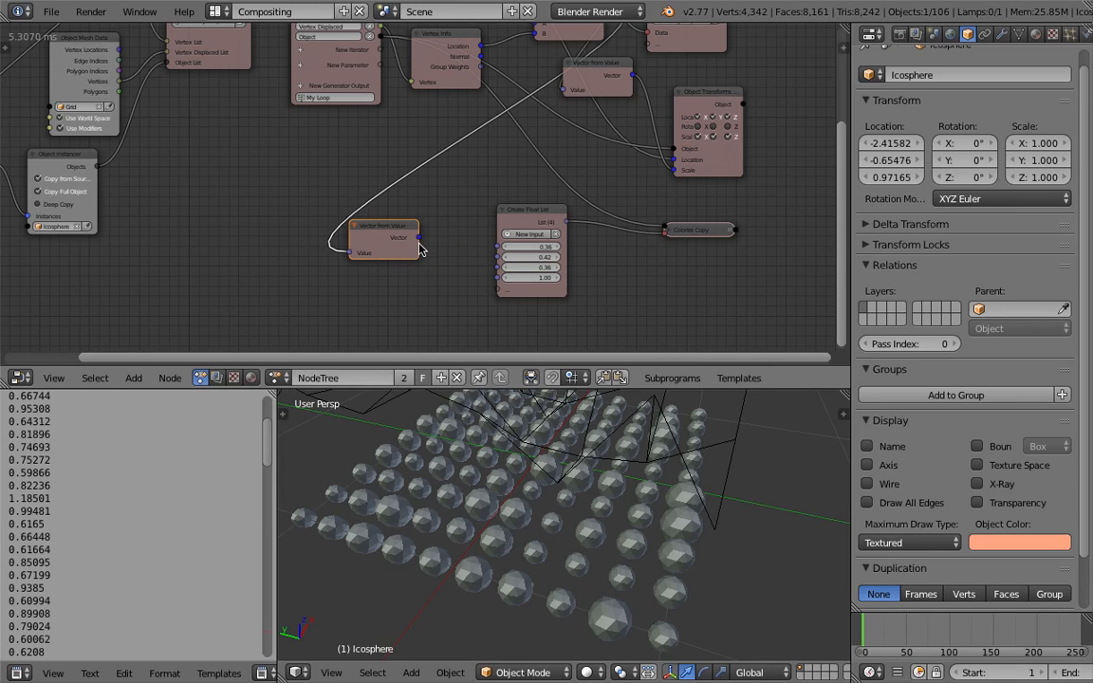
left_click_drag(510, 219, 533, 233)
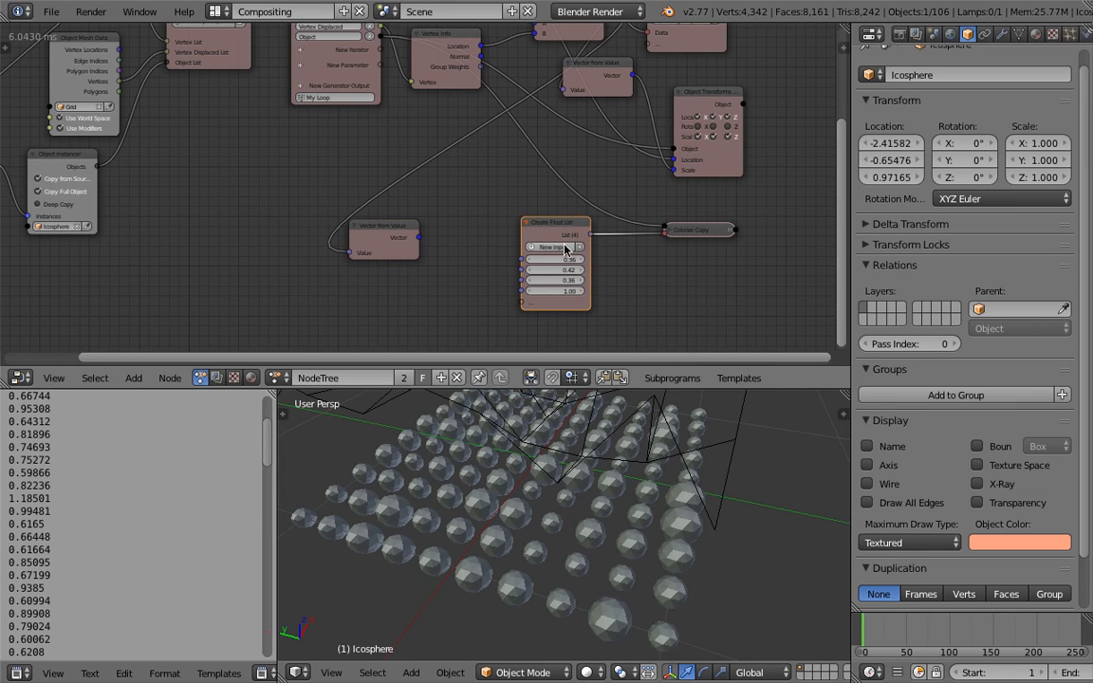
scroll(496, 239, "up", 3)
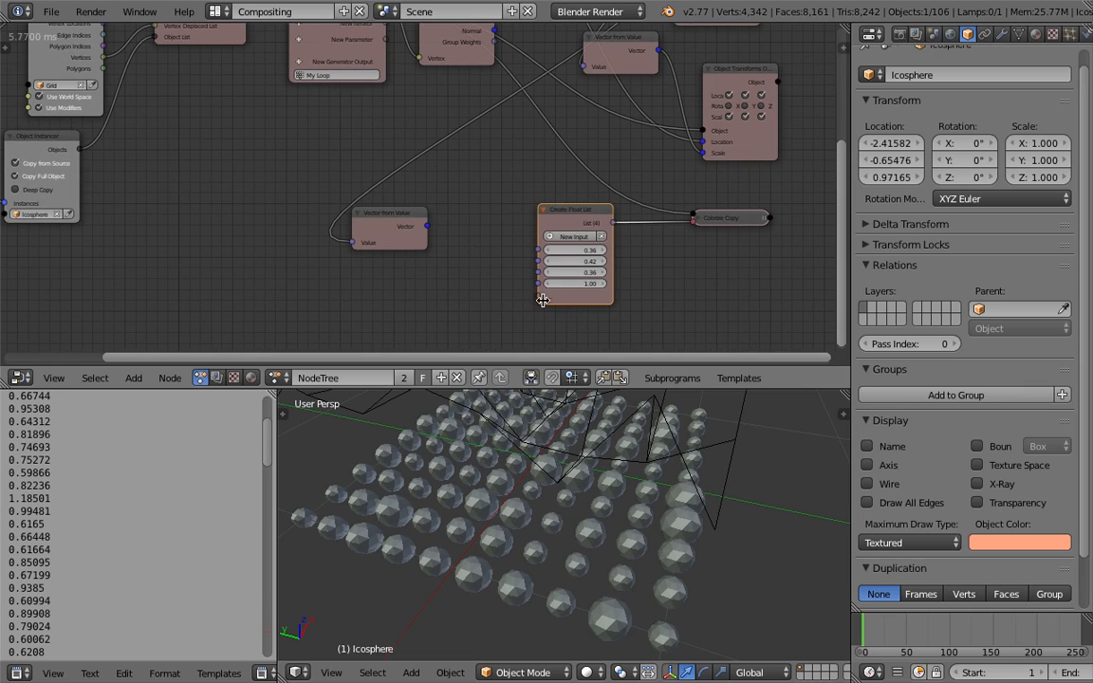
Add a Separate Vector node and place it between the Vector from Value and Create Float List nodes
key("shift+a")
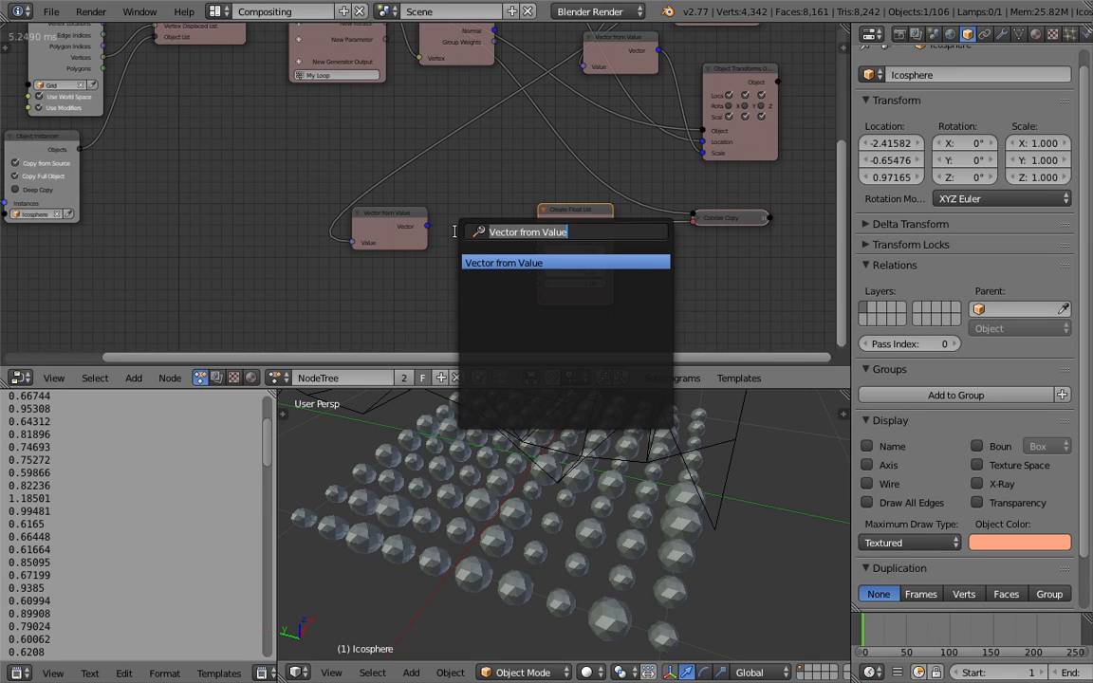
type("v")
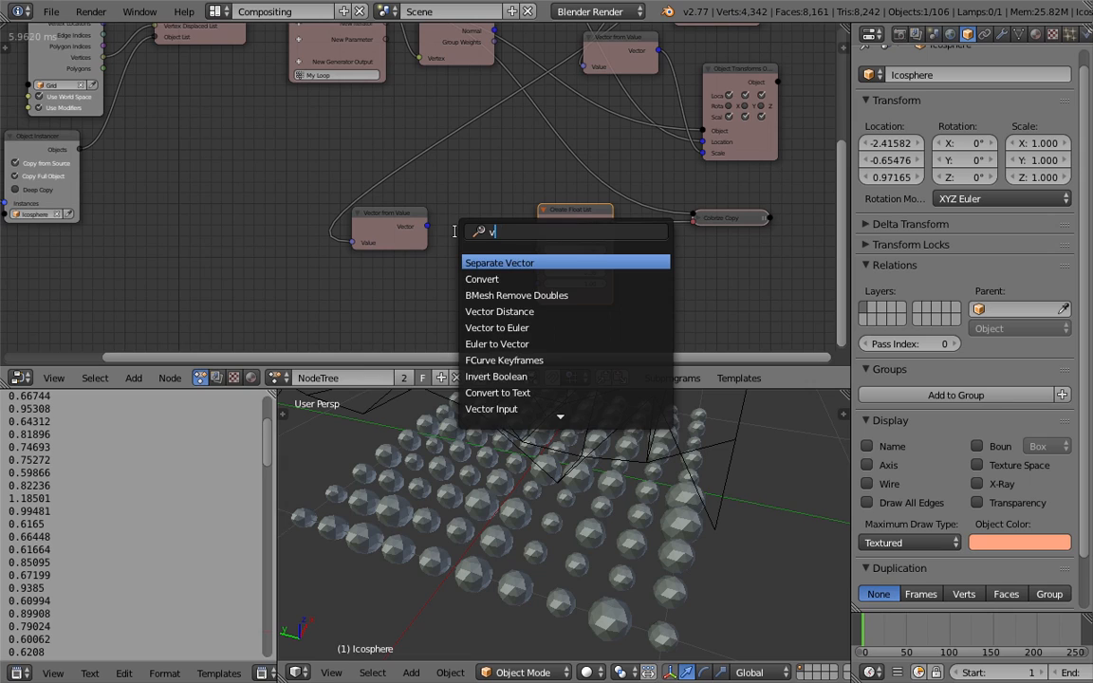
type("ector")
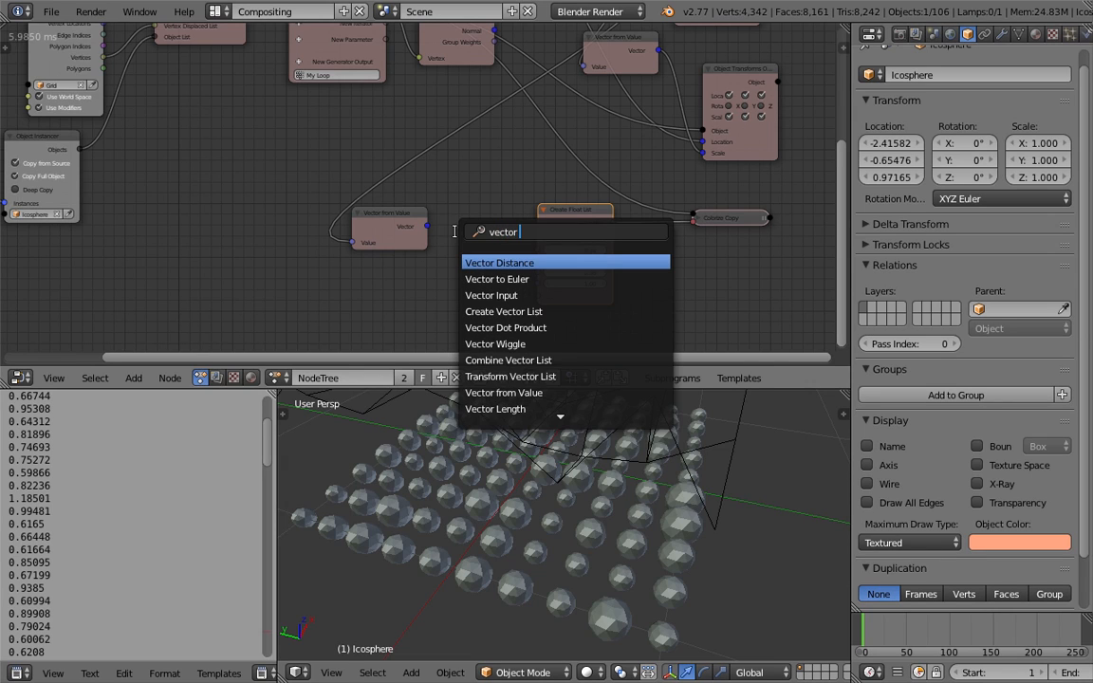
scroll(512, 419, "down", 3)
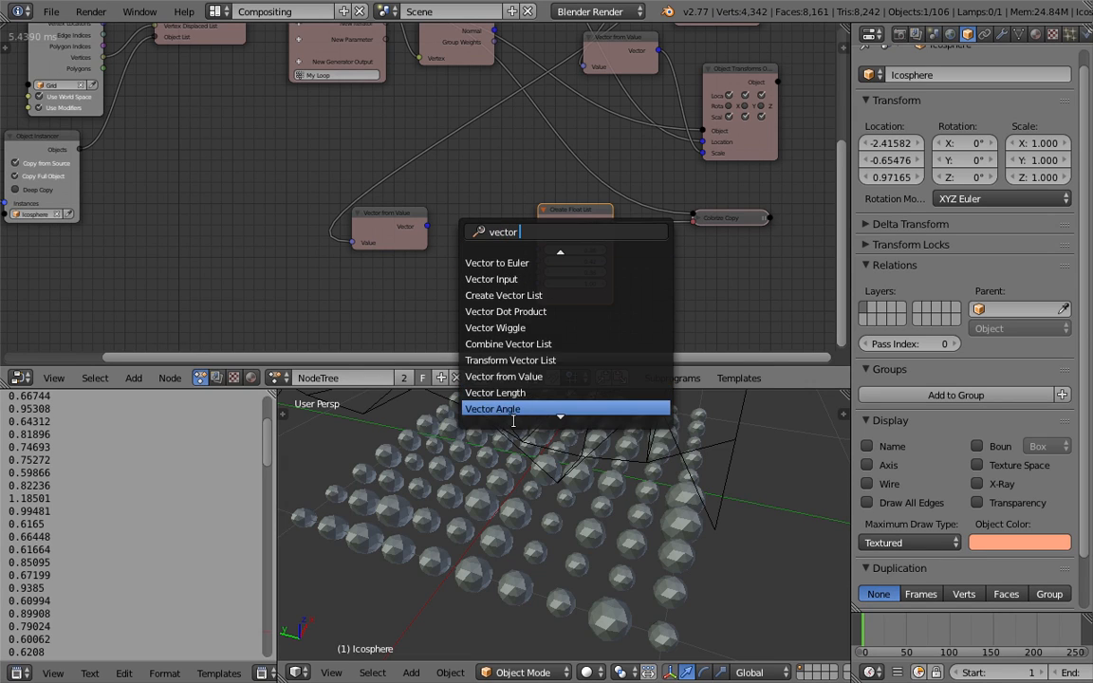
scroll(513, 419, "down", 1)
key("BackSpace")
key("BackSpace")
key("BackSpace")
key("BackSpace")
key("BackSpace")
key("BackSpace")
key("BackSpace")
type("sepa")
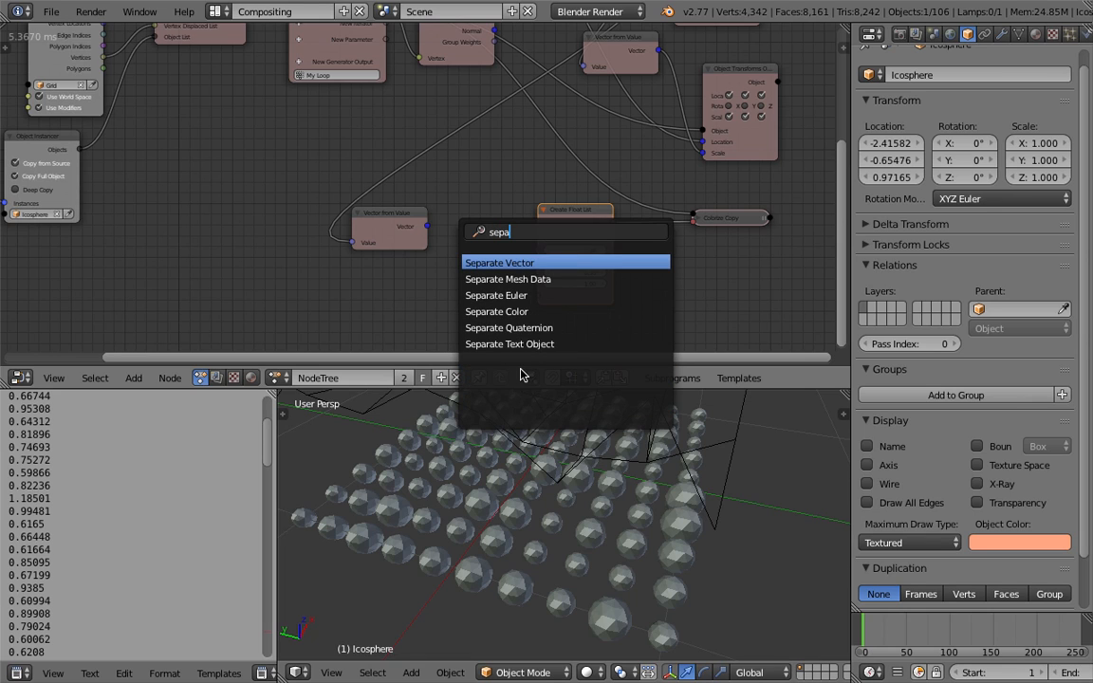
key("Return")
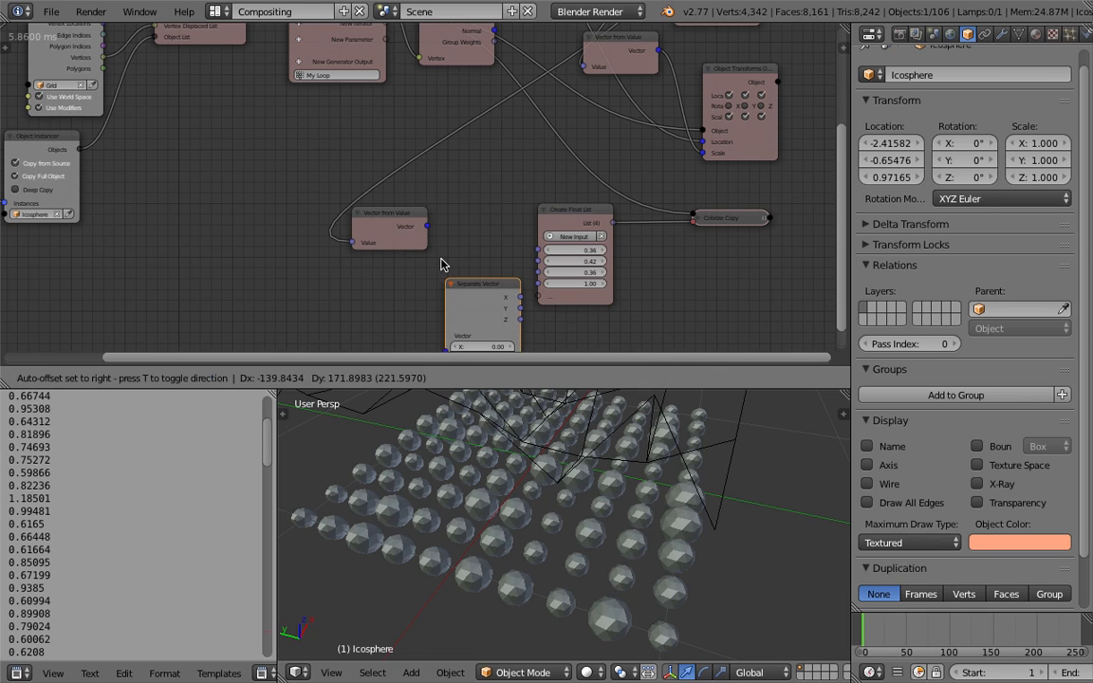
left_click(441, 210)
Link Vector from Value into Separate Vector, wire X, Y and Z to the first three Create Float List elements, and save the file
left_click_drag(417, 227, 441, 274)
left_click_drag(473, 235, 538, 273)
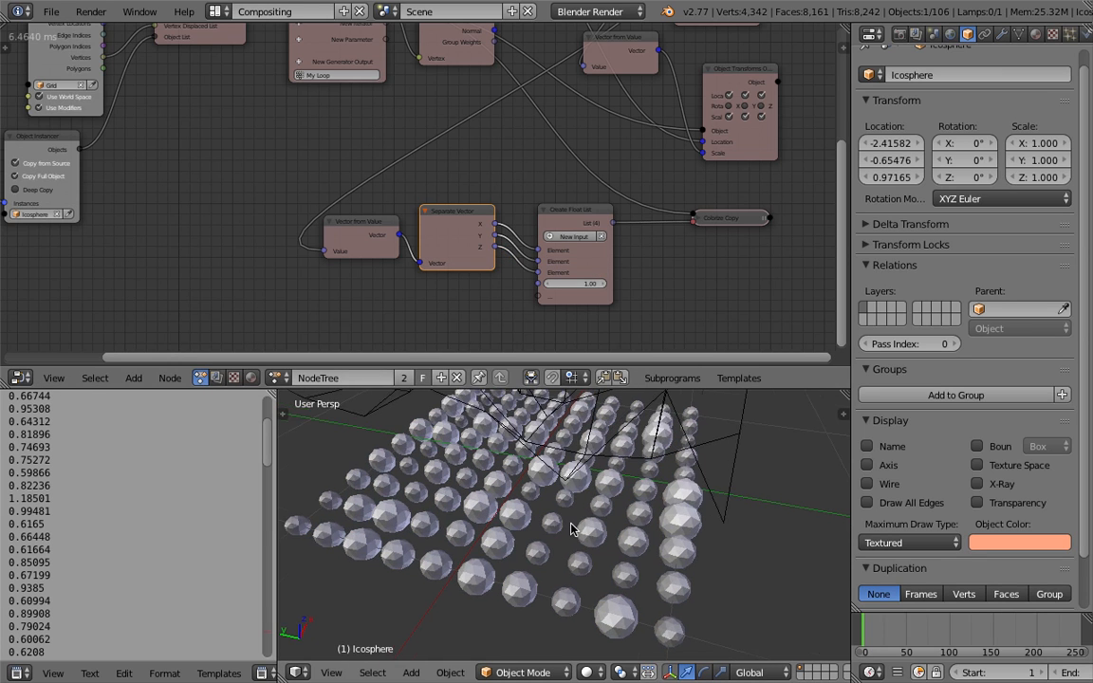
key("ctrl+s")
Nudge the collapsed Colorize Copy node slightly higher and away from the Create Float List node
left_click(538, 518)
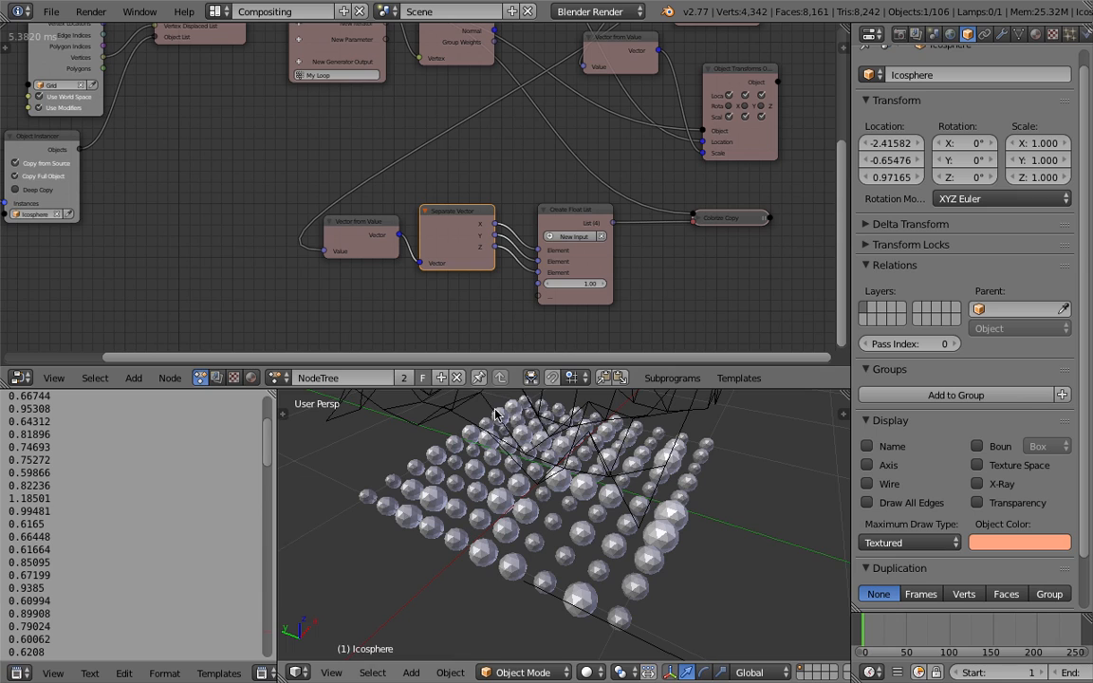
left_click_drag(735, 228, 741, 213)
Select the Empty in the 3D view and move it to alter the mesh displacement driving the spheres
middle_click_drag(638, 498, 612, 435)
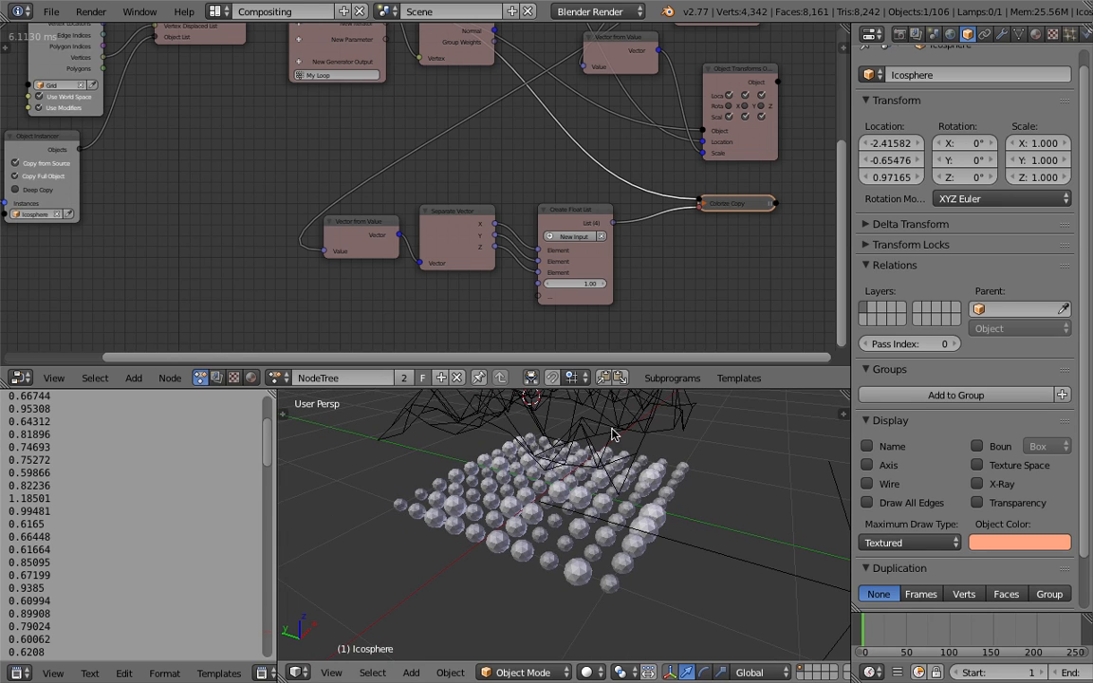
right_click(615, 429)
scroll(626, 446, "down", 2)
right_click(669, 491)
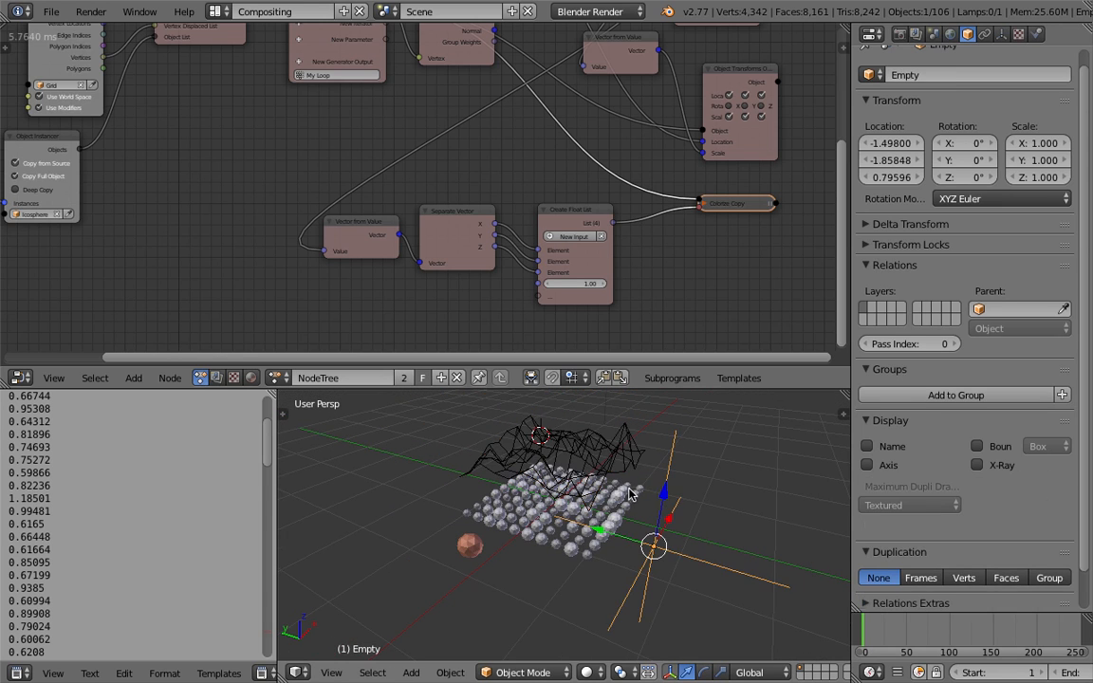
middle_click_drag(621, 495, 701, 498)
key("g")
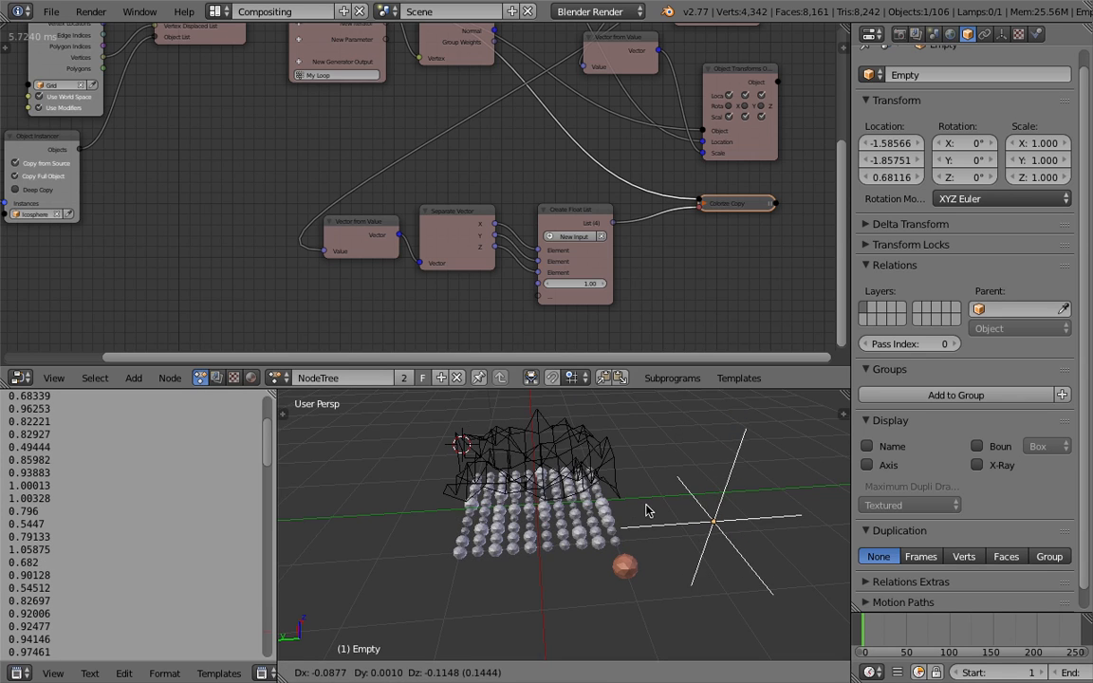
Place the Empty at about X -1.607, Y -2.009, Z 0.673 and move the Vector from Value node farther from Separate Vector
left_click(584, 521)
scroll(583, 522, "up", 1)
middle_click_drag(583, 534, 567, 531)
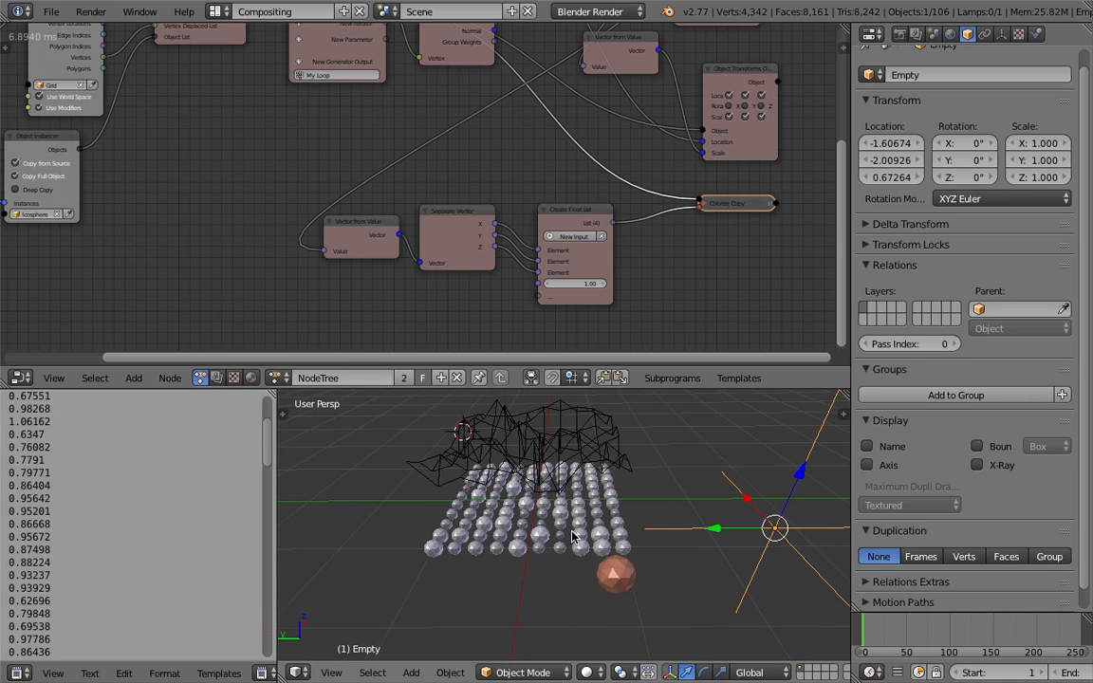
left_click_drag(358, 255, 311, 252)
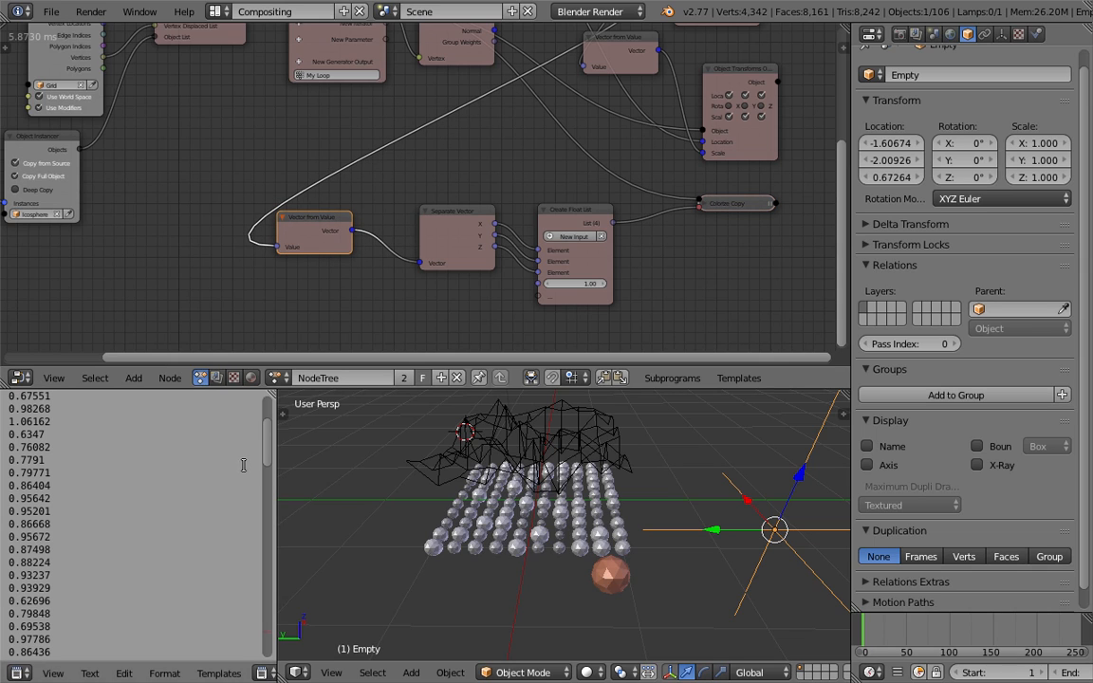
Select the Grid object and set its Displace modifier strength to 2
left_click_drag(270, 453, 276, 414)
middle_click_drag(518, 491, 484, 493)
right_click(555, 442)
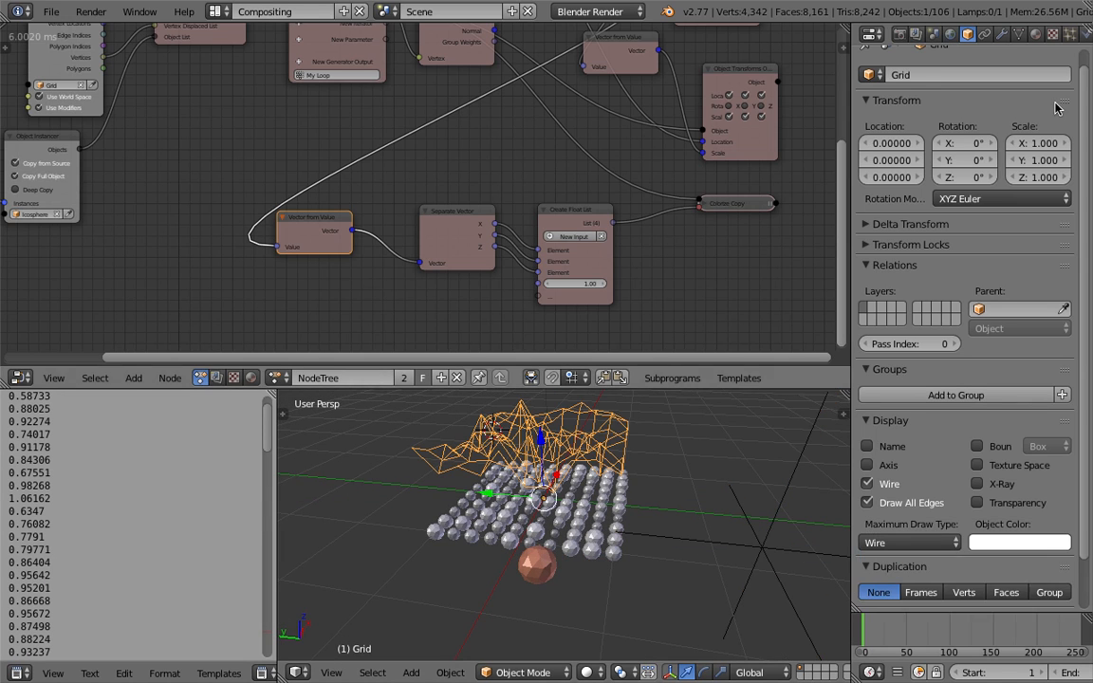
left_click(1003, 38)
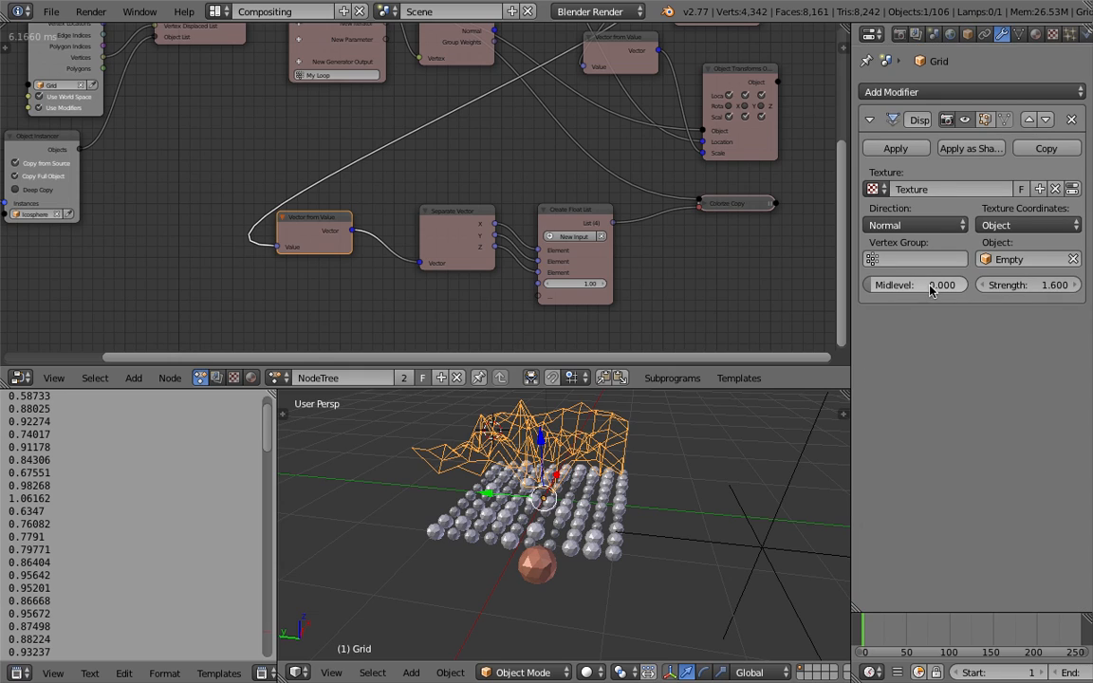
left_click(1039, 288)
type("2")
key("Return")
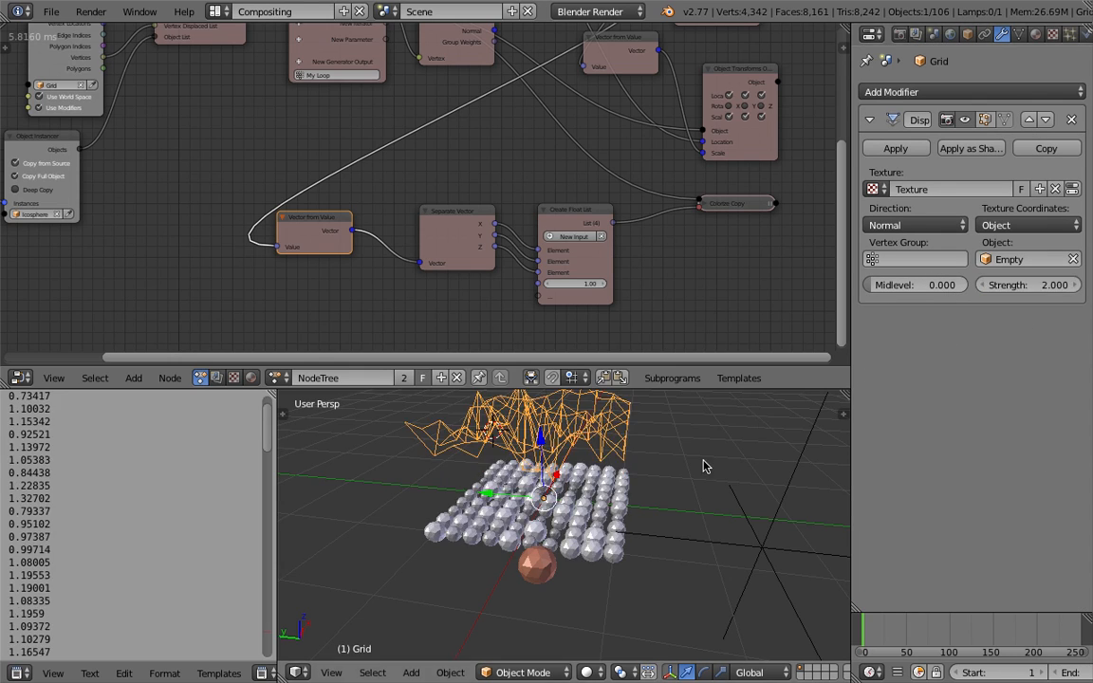
Move the Vector from Value node farther away from Separate Vector to make room between the two nodes
middle_click_drag(698, 468, 664, 472)
middle_click_drag(532, 498, 531, 514)
middle_click_drag(262, 221, 240, 213)
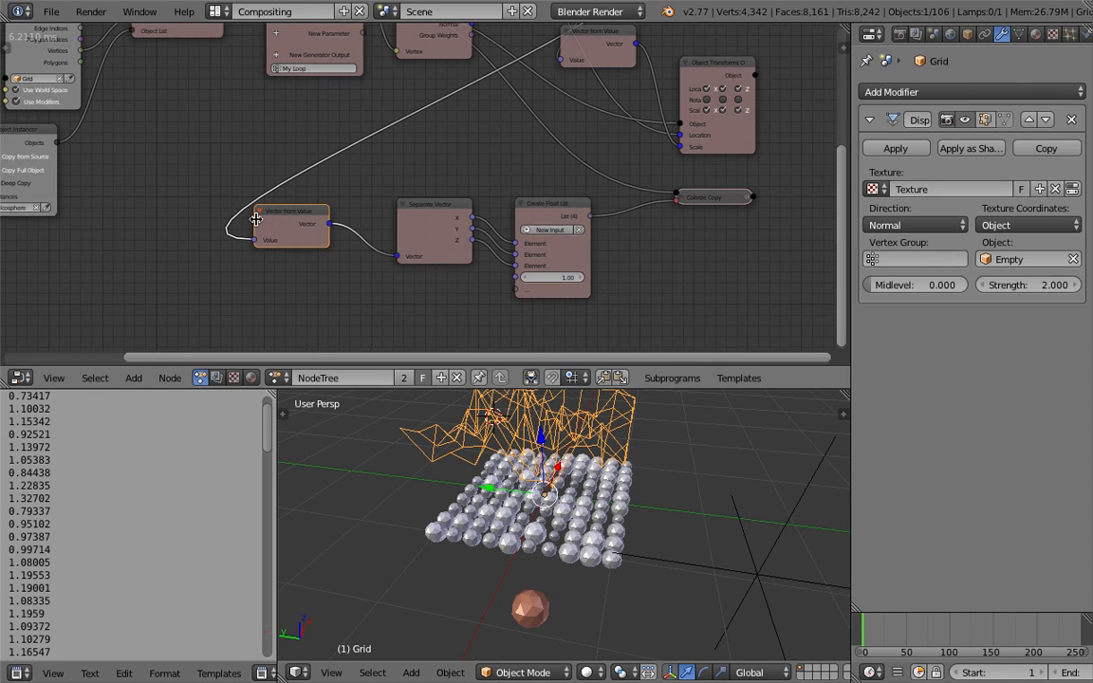
left_click_drag(258, 209, 210, 200)
left_click_drag(265, 434, 285, 339)
middle_click_drag(284, 338, 302, 298)
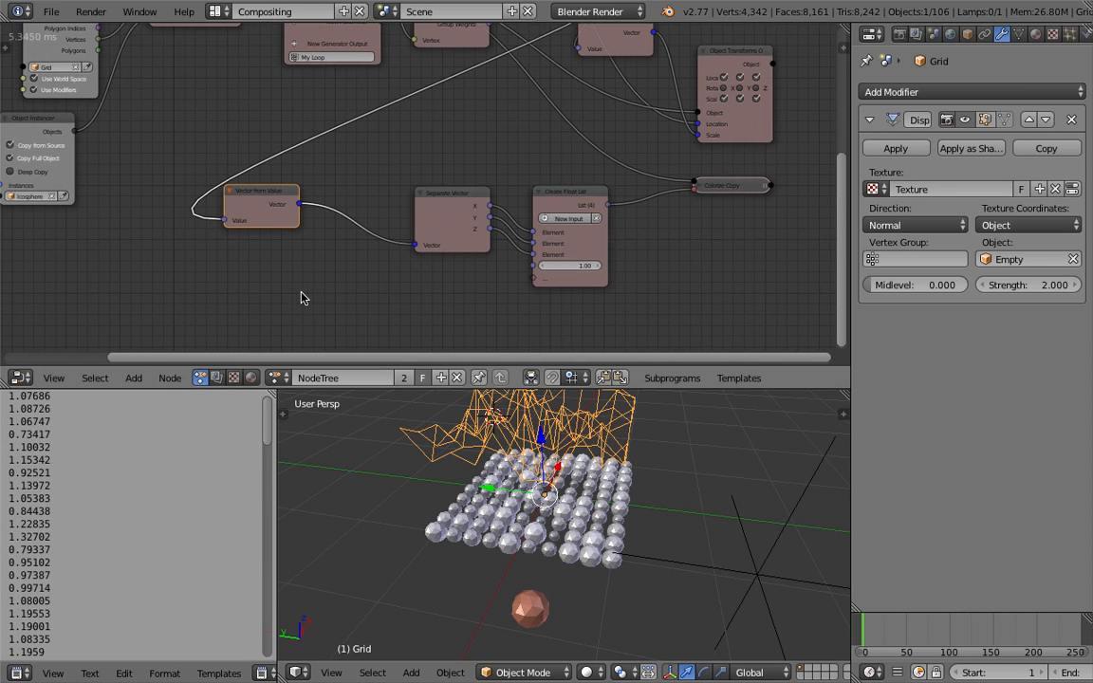
Add a Map Range node on the link between Vector from Value and Separate Vector
key("shift+a")
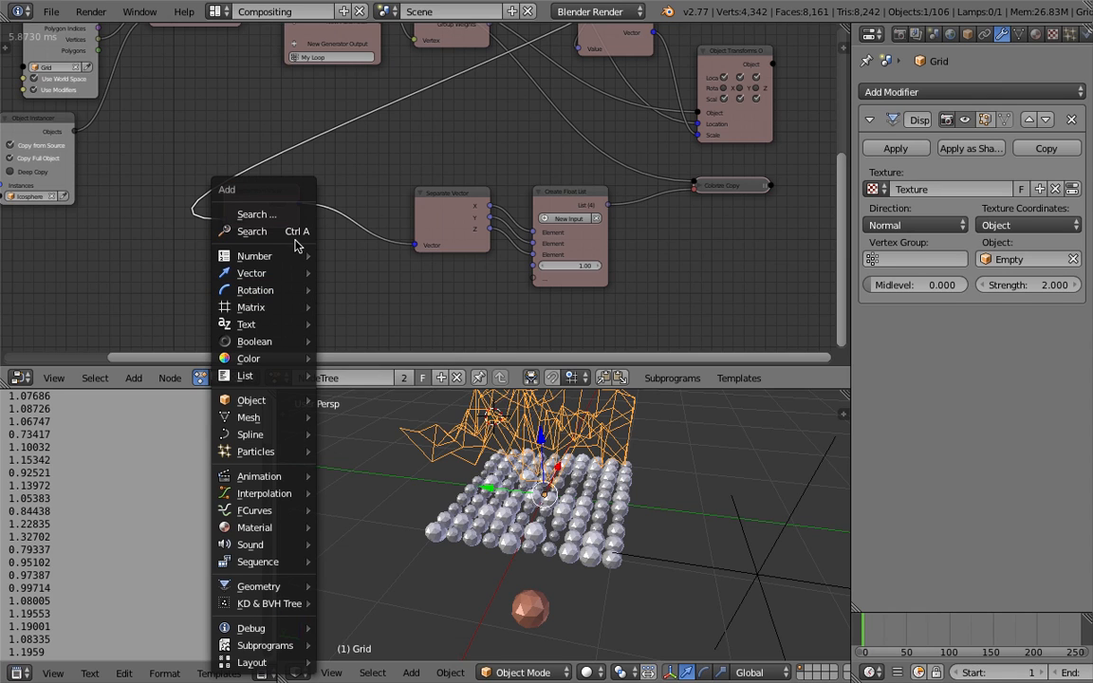
left_click(295, 234)
type("map")
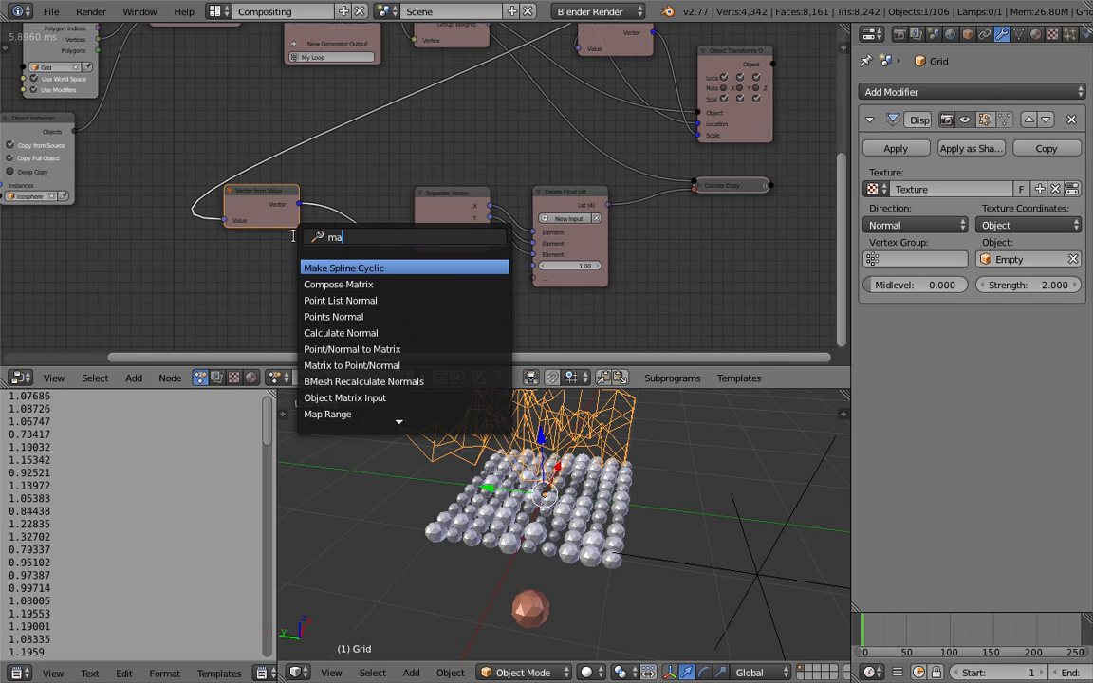
key("Return")
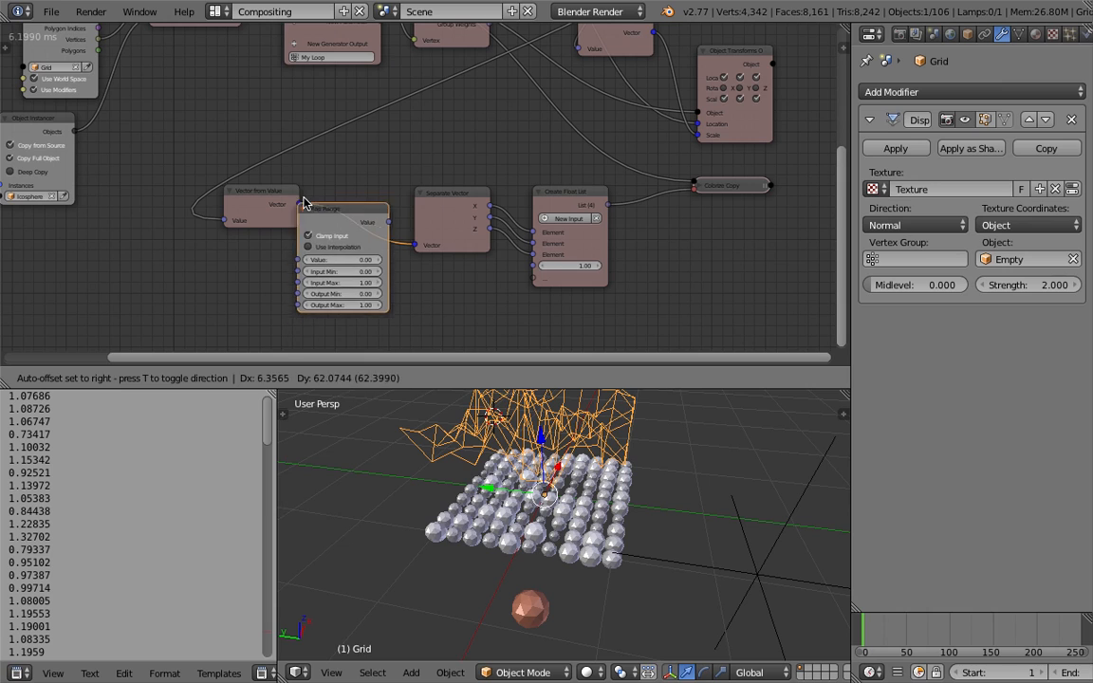
left_click(309, 194)
Delete the extra Separate Vector and Combine Vector nodes that surround the Map Range node
left_click(308, 228)
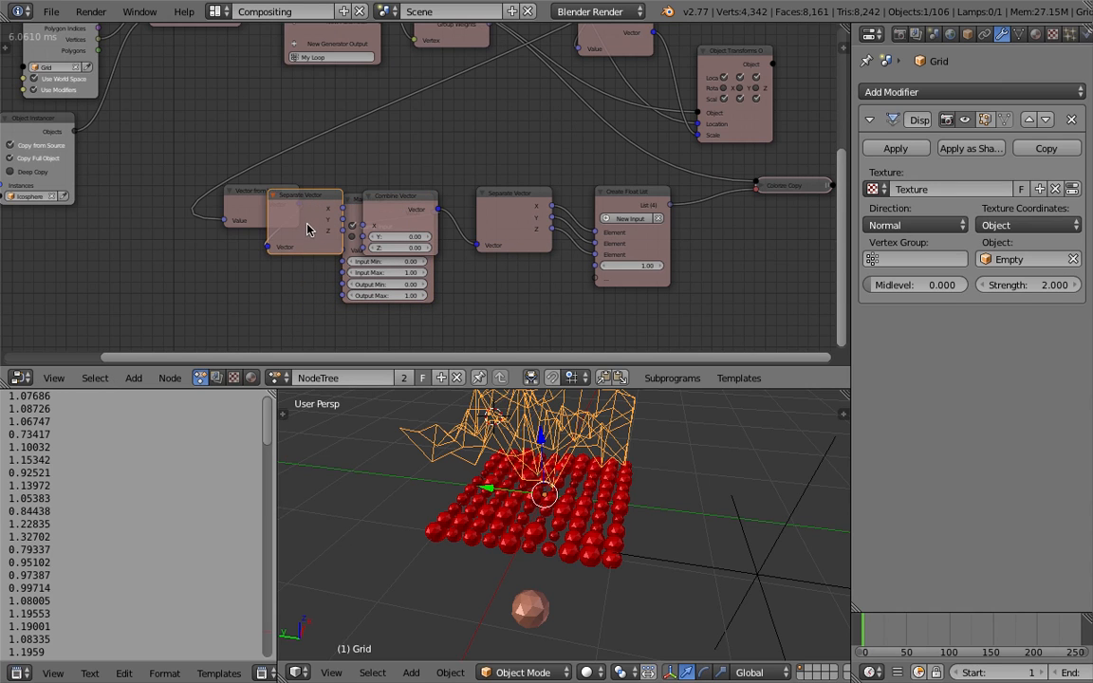
key("x")
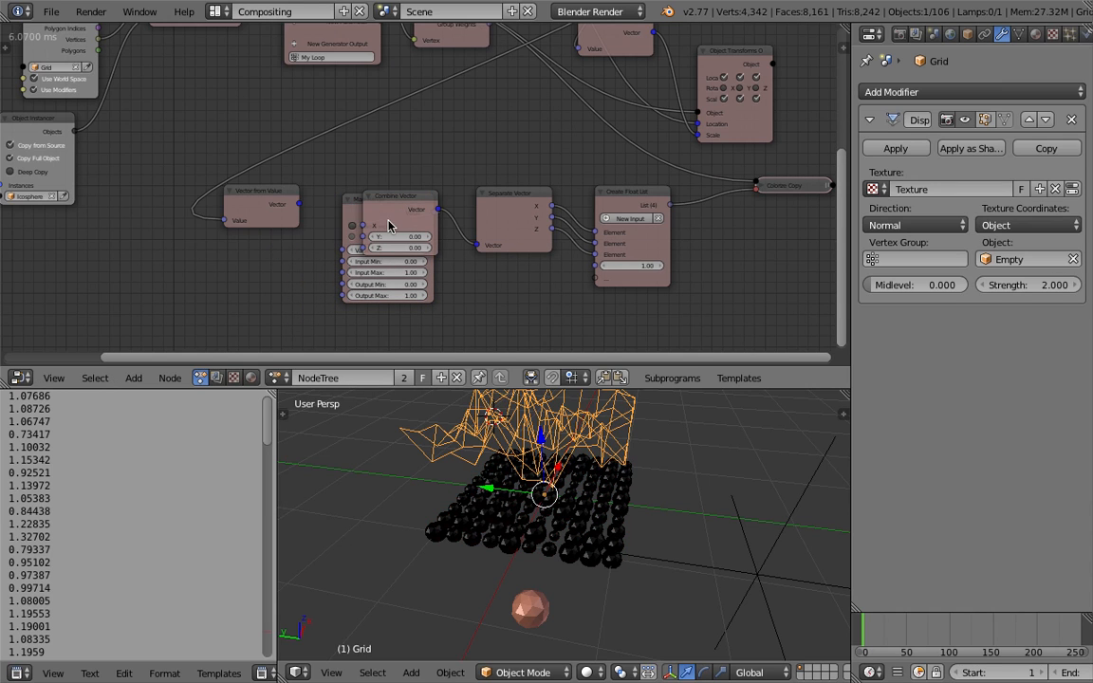
left_click(379, 207)
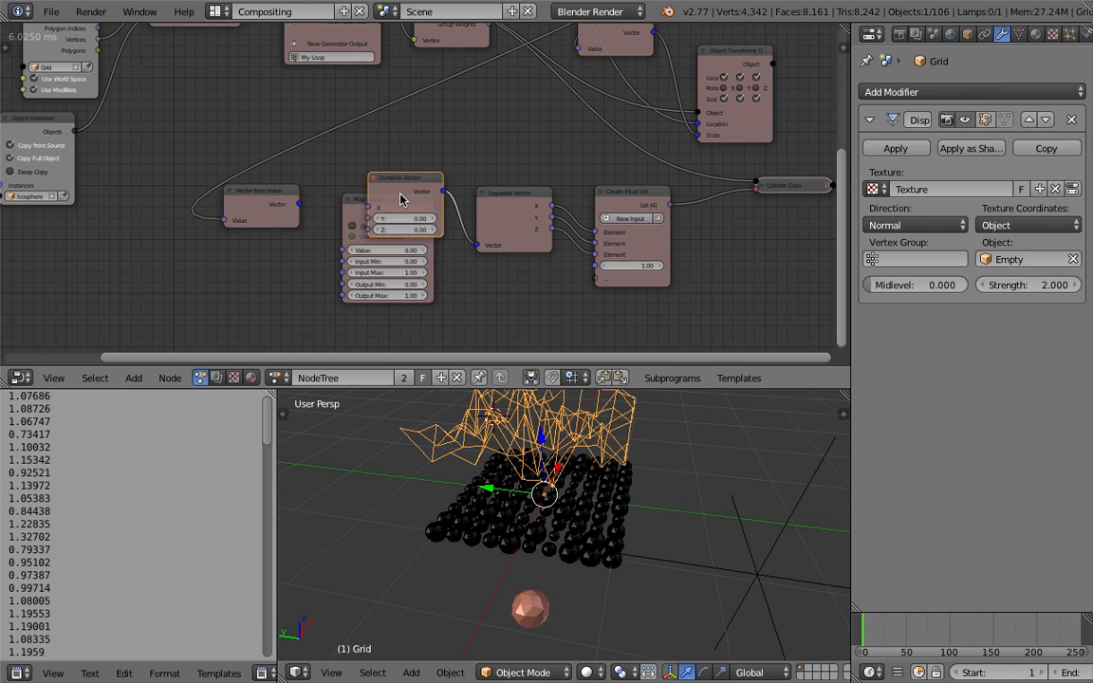
key("x")
Insert Map Range between the Vector Distance output and Vector from Value, and connect Vector from Value to Separate Vector
left_click_drag(379, 207, 239, 148)
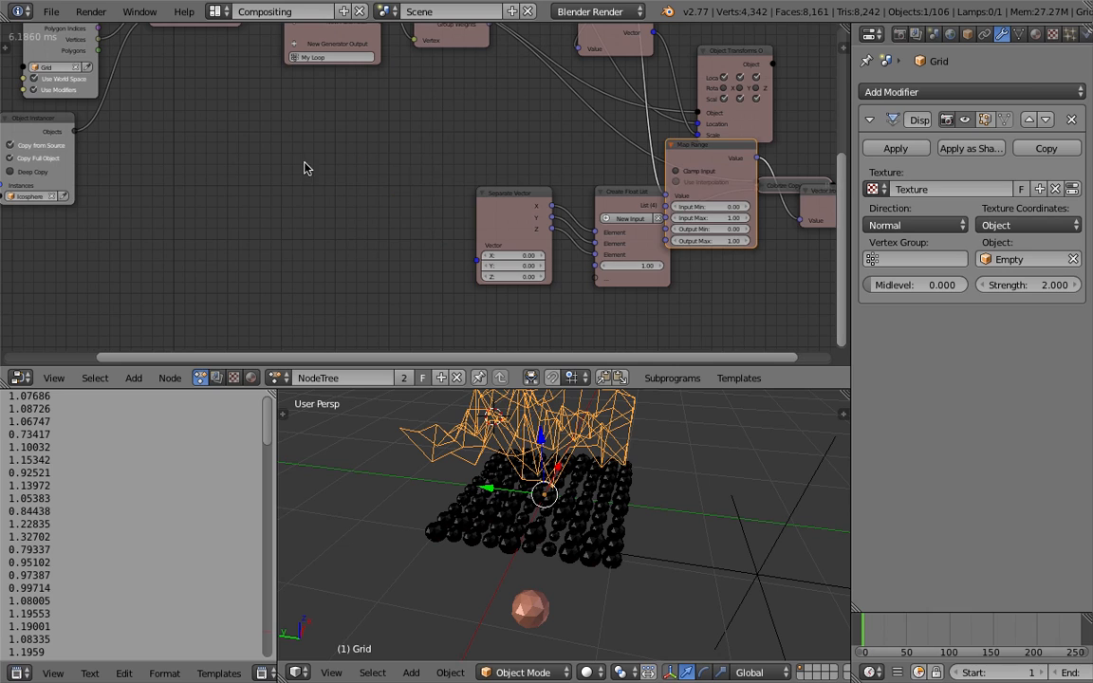
left_click_drag(688, 166, 212, 158)
left_click_drag(816, 214, 477, 245)
middle_click_drag(393, 148, 440, 152)
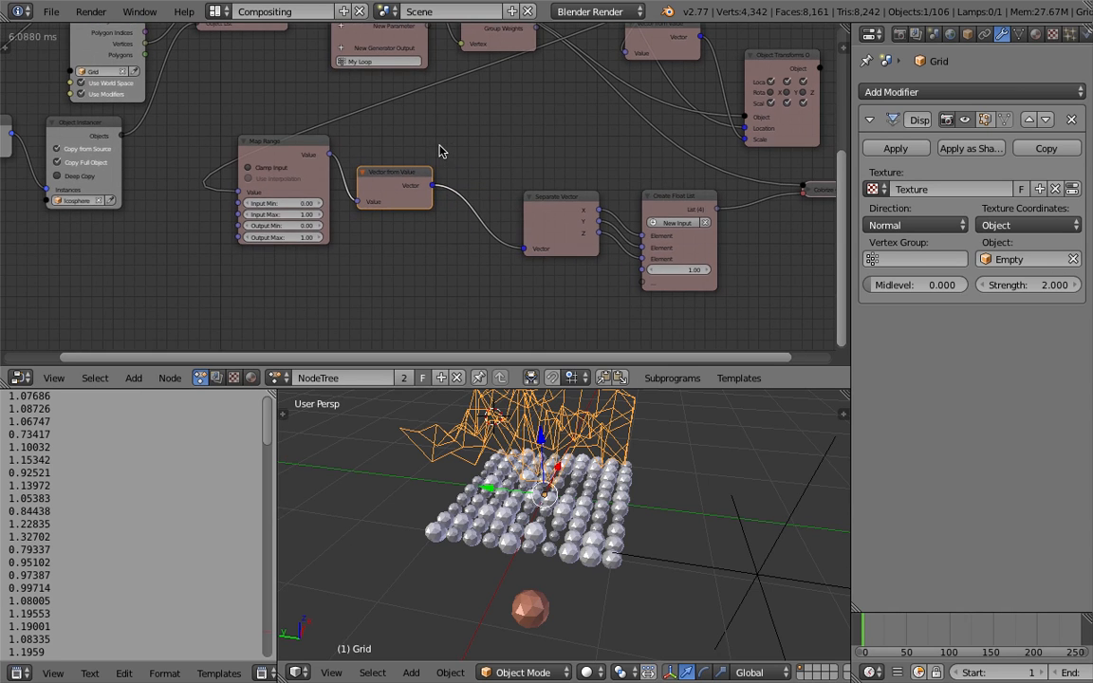
Review the debug values, add a Math node above the Vector from Value link, and look through its operations
scroll(439, 150, "up", 1)
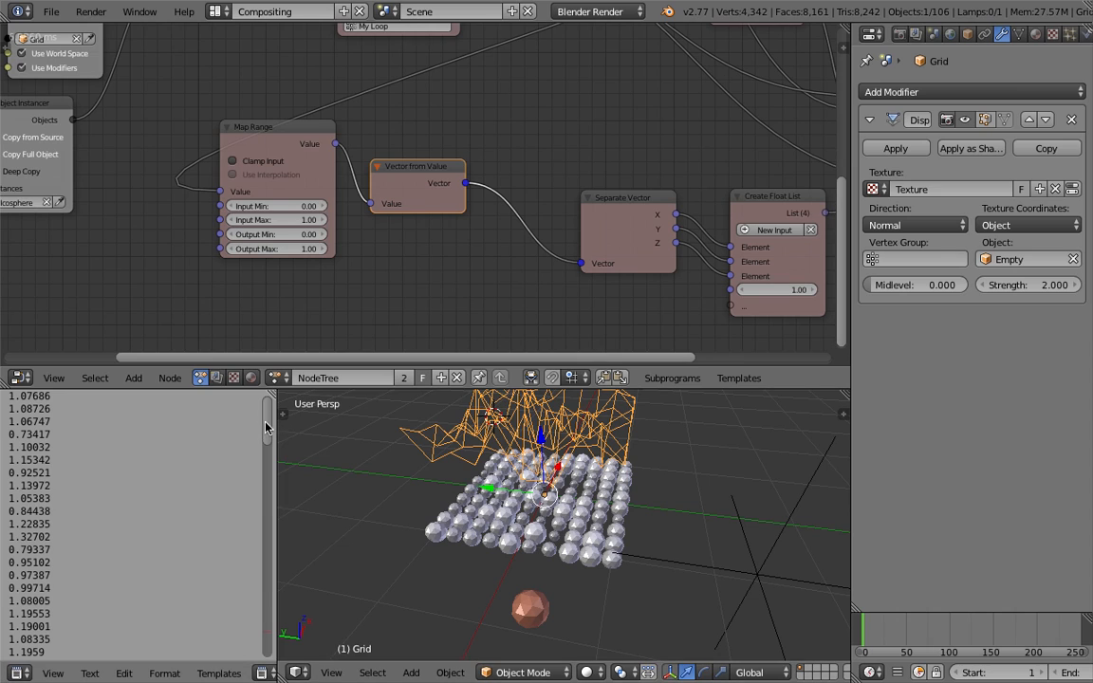
left_click_drag(271, 436, 296, 472)
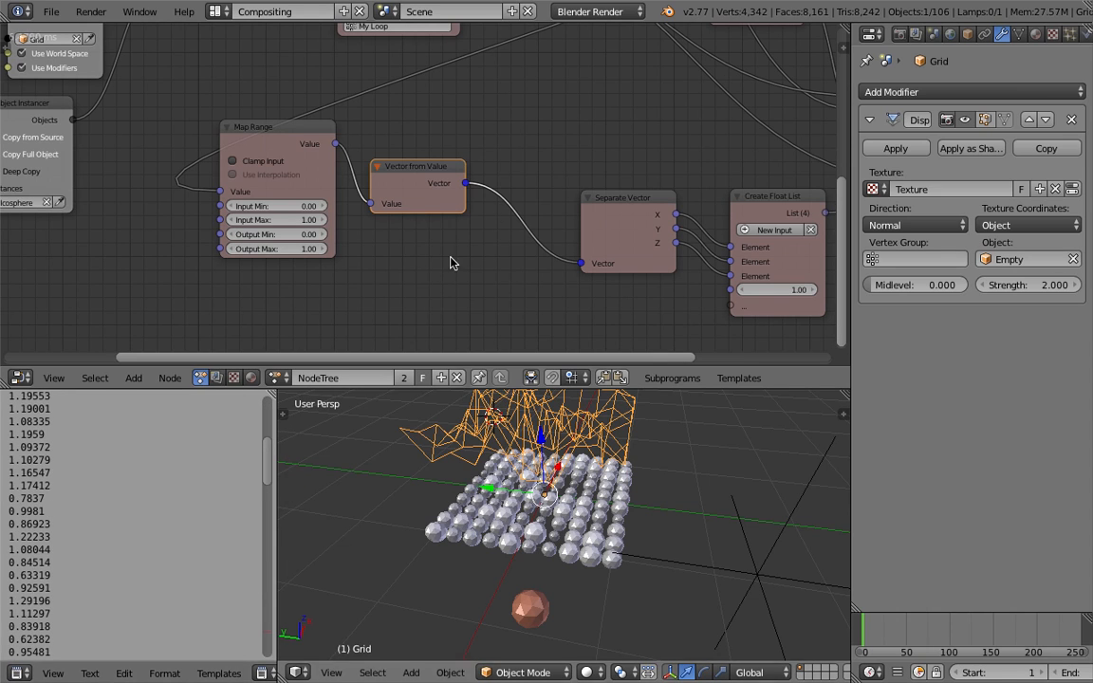
middle_click_drag(465, 158, 468, 197)
scroll(462, 183, "down", 1)
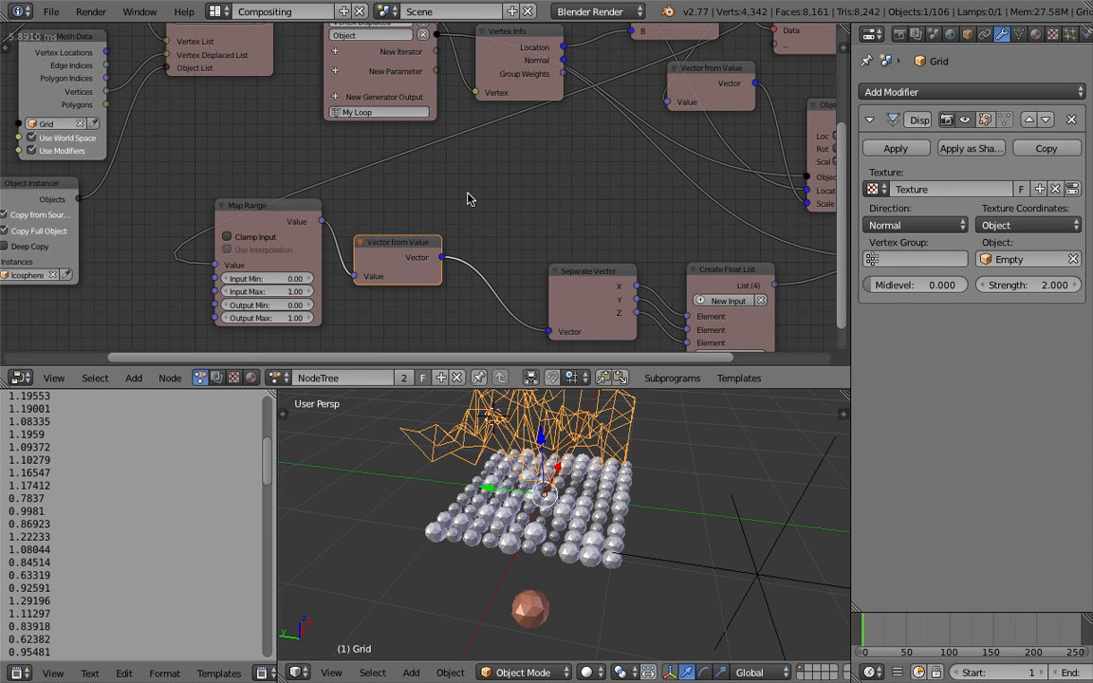
key("shift+a")
left_click(468, 196)
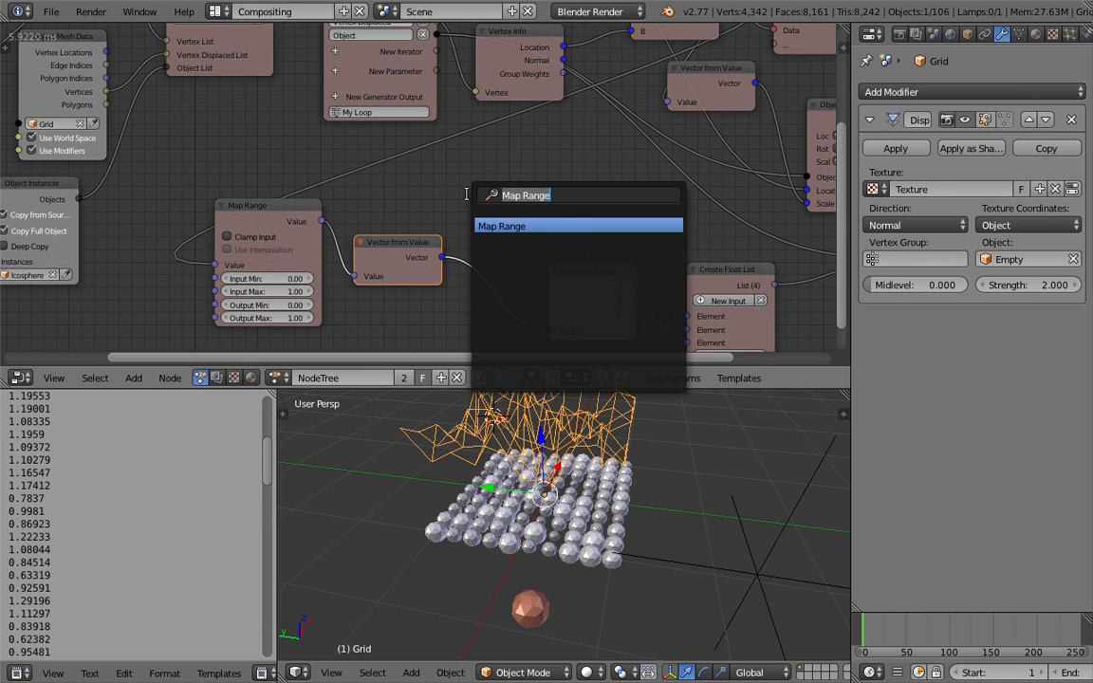
type("math")
key("Down")
key("Down")
key("Return")
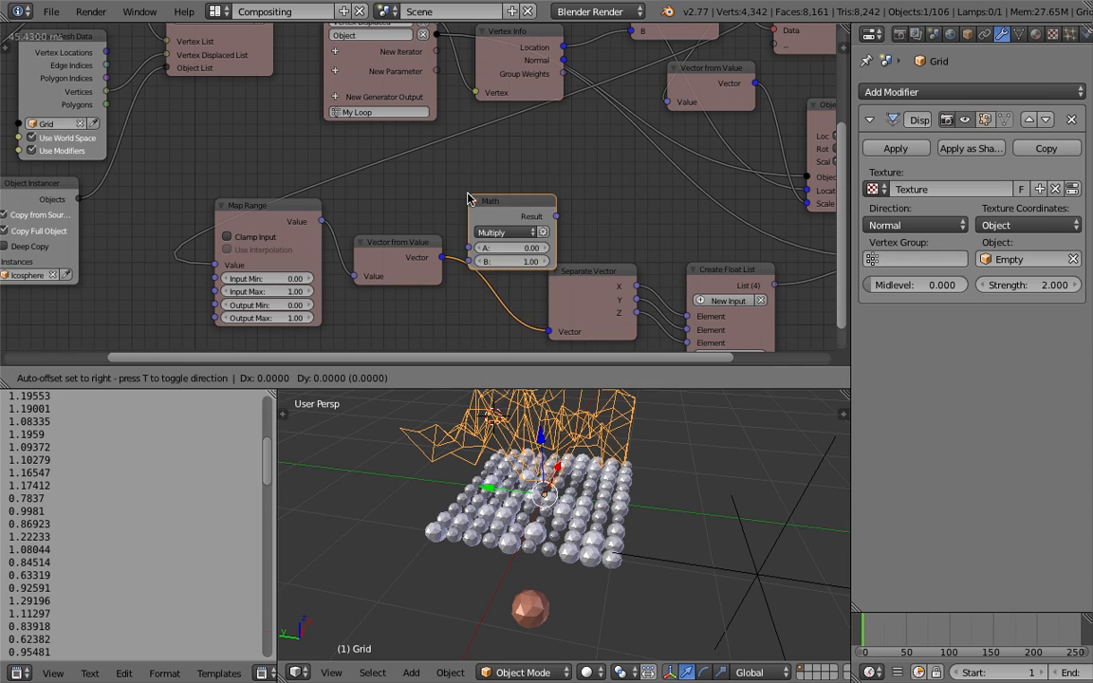
left_click(521, 165)
left_click(555, 198)
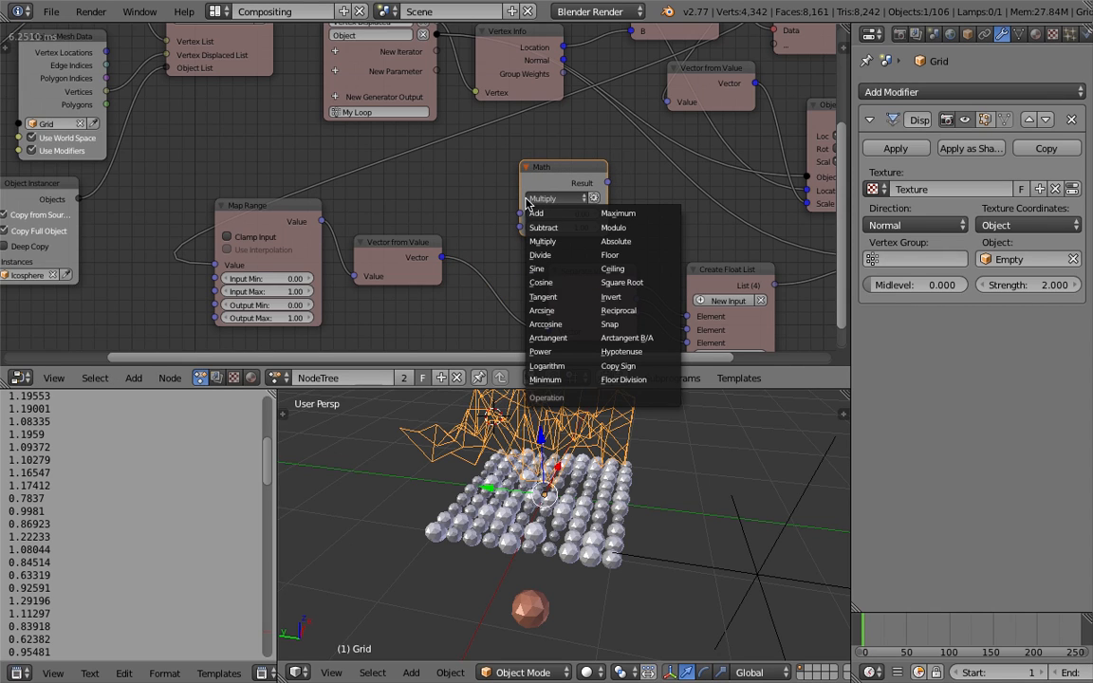
Search the available nodes for "ma", "list co", "list" and "filter" without adding any
key("shift+a")
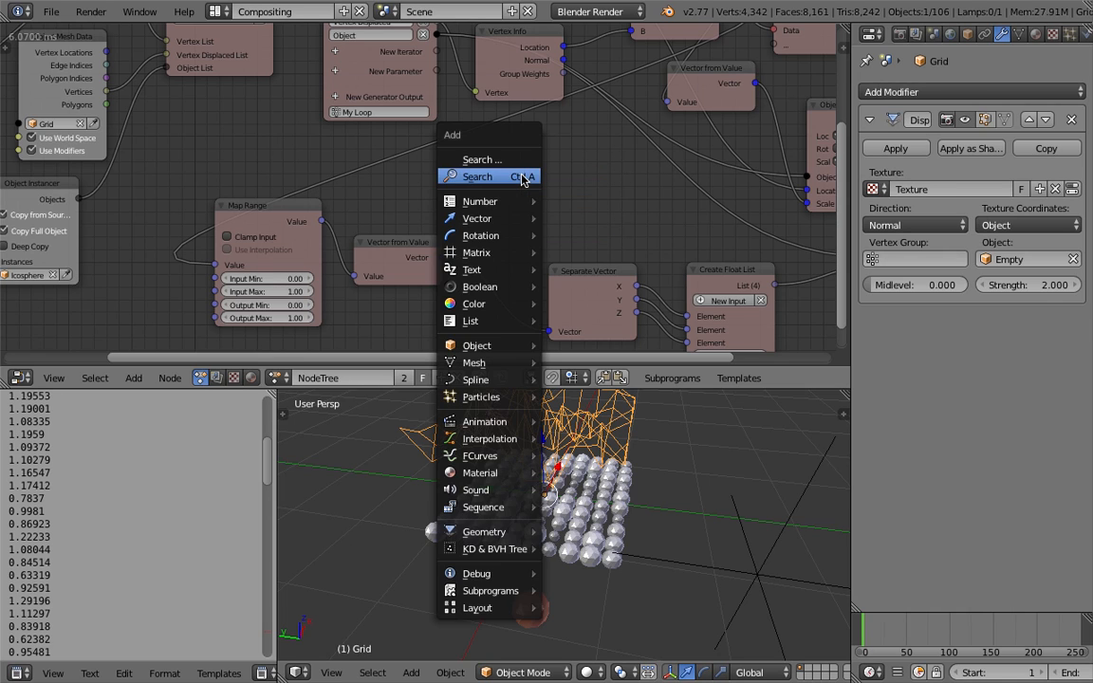
left_click(520, 175)
key("BackSpace")
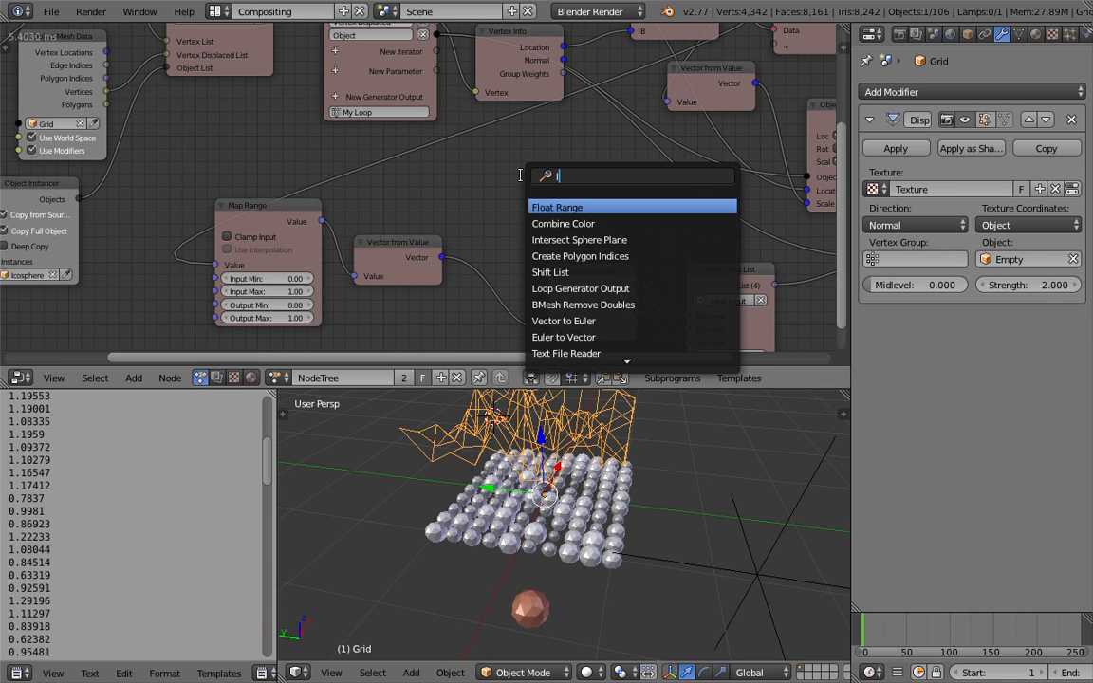
type("max")
key("BackSpace")
key("BackSpace")
key("BackSpace")
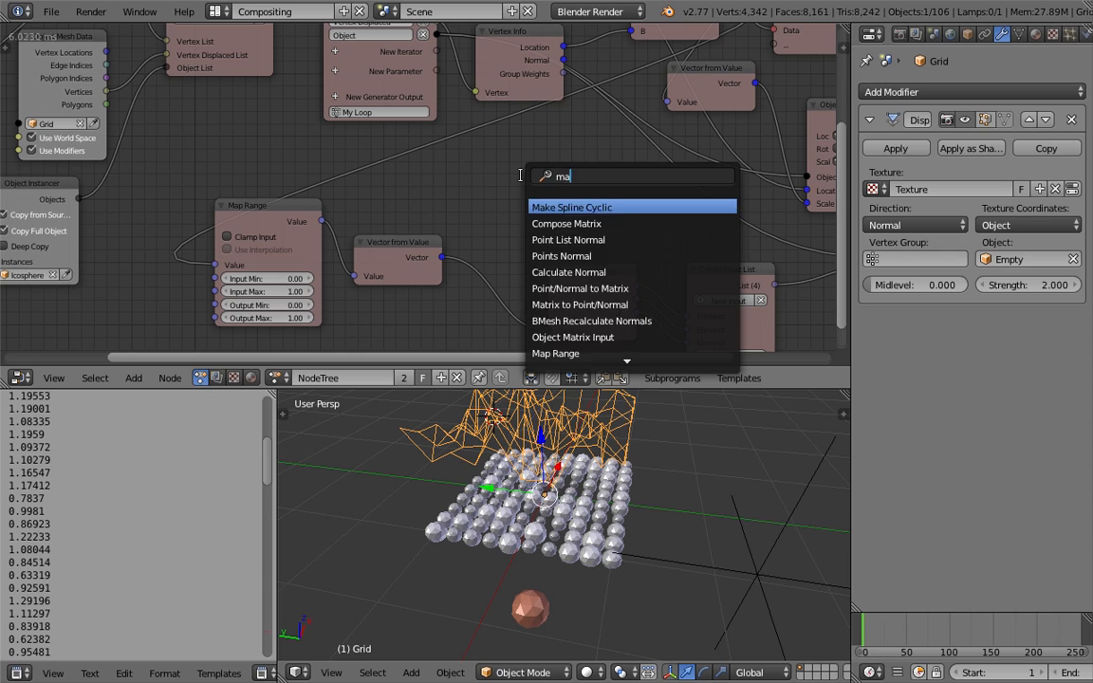
type("list co")
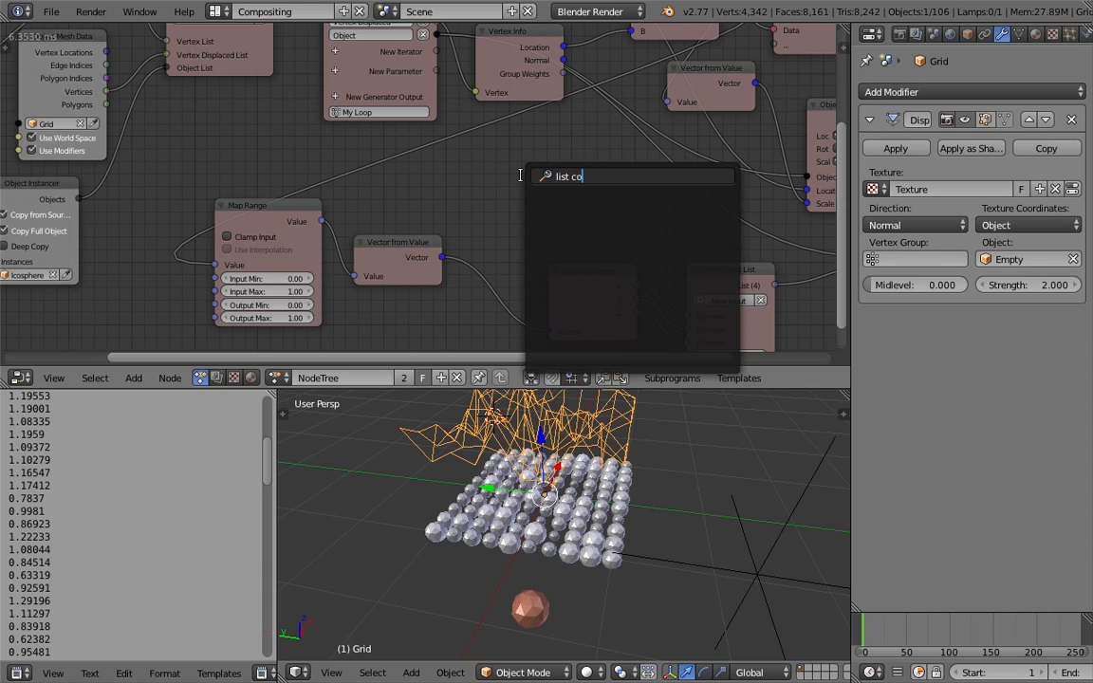
key("BackSpace")
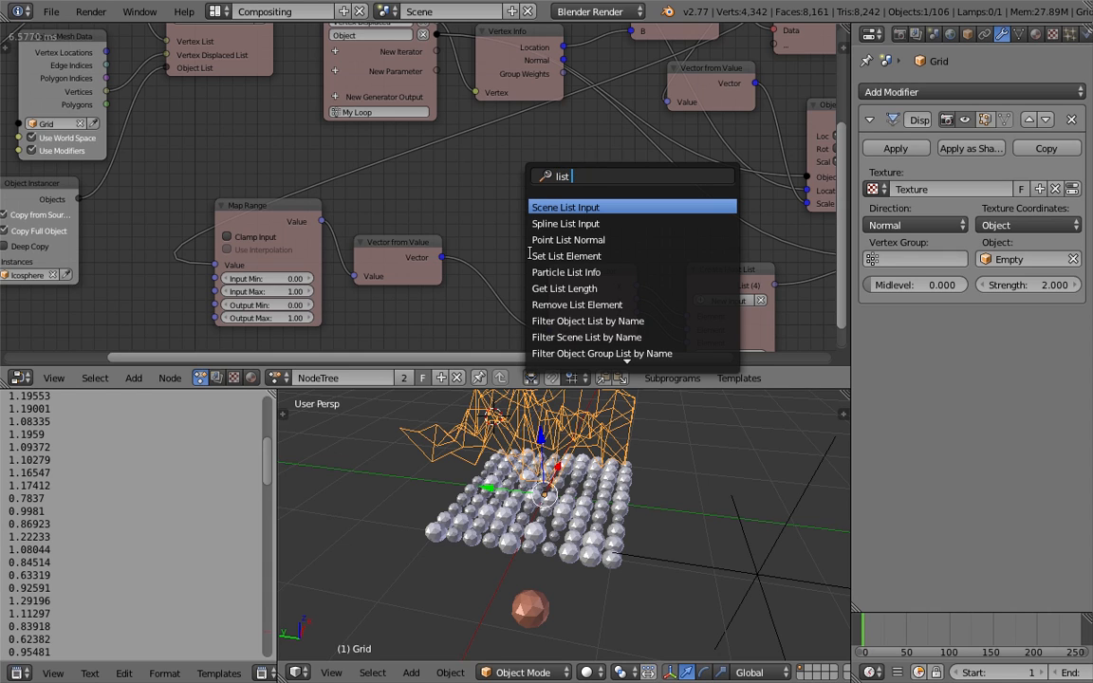
scroll(576, 352, "down", 8)
scroll(581, 352, "down", 1)
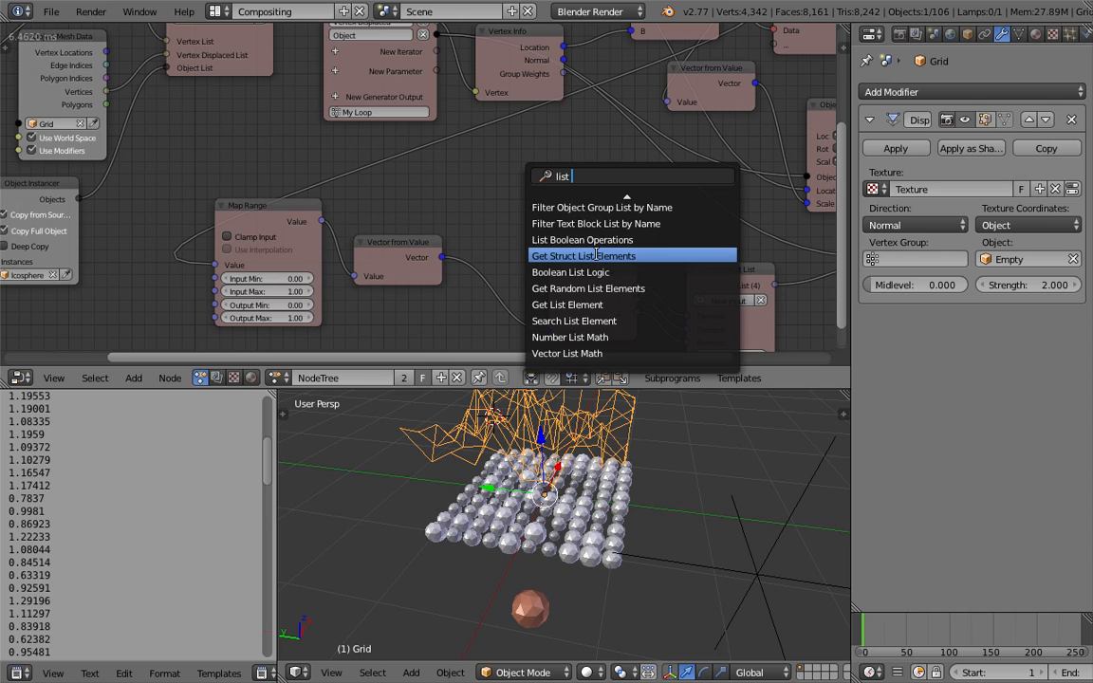
scroll(503, 200, "up", 1)
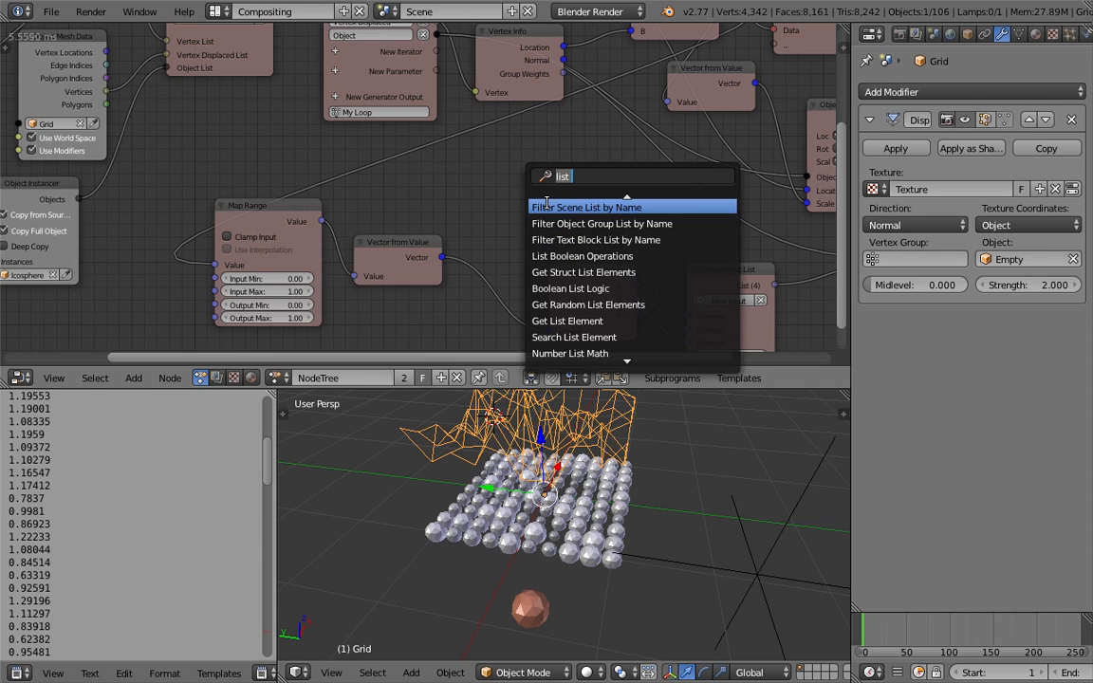
type("filter")
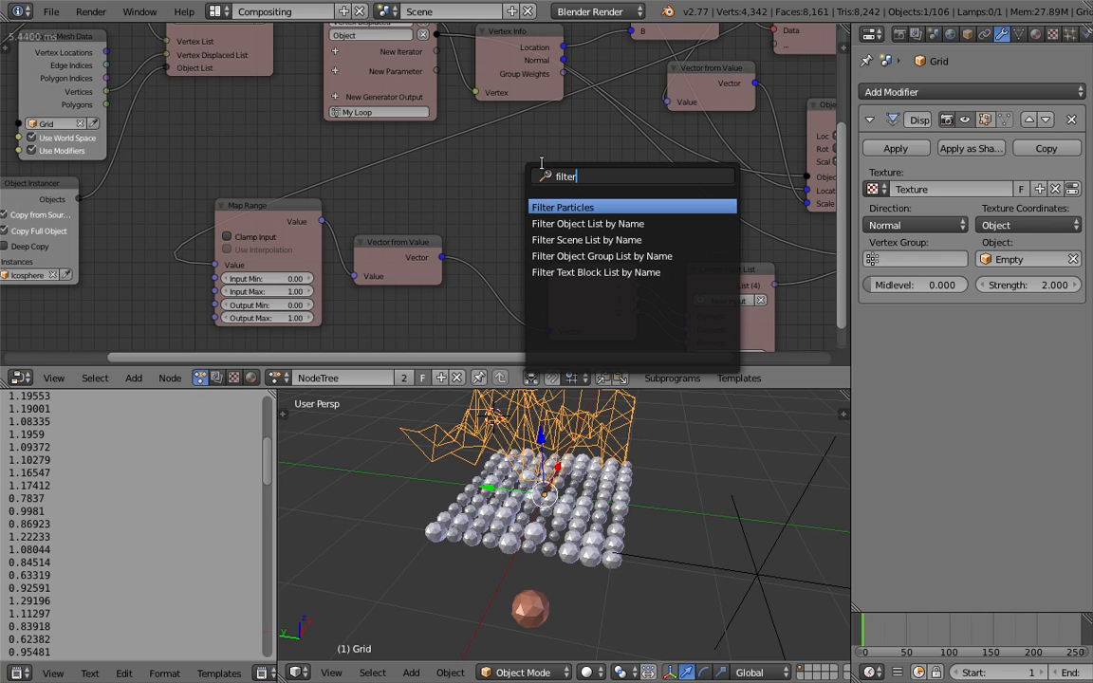
left_click(473, 199)
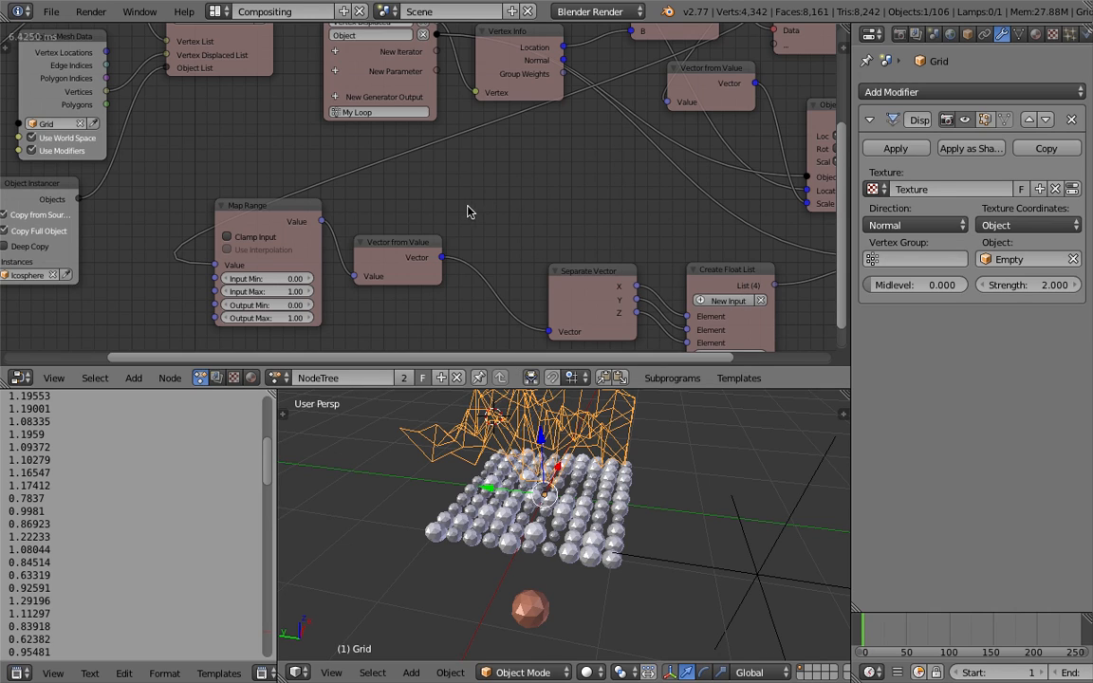
Examine the Map Range node's input and output limits alongside the distance values in the debug text
scroll(494, 199, "down", 1)
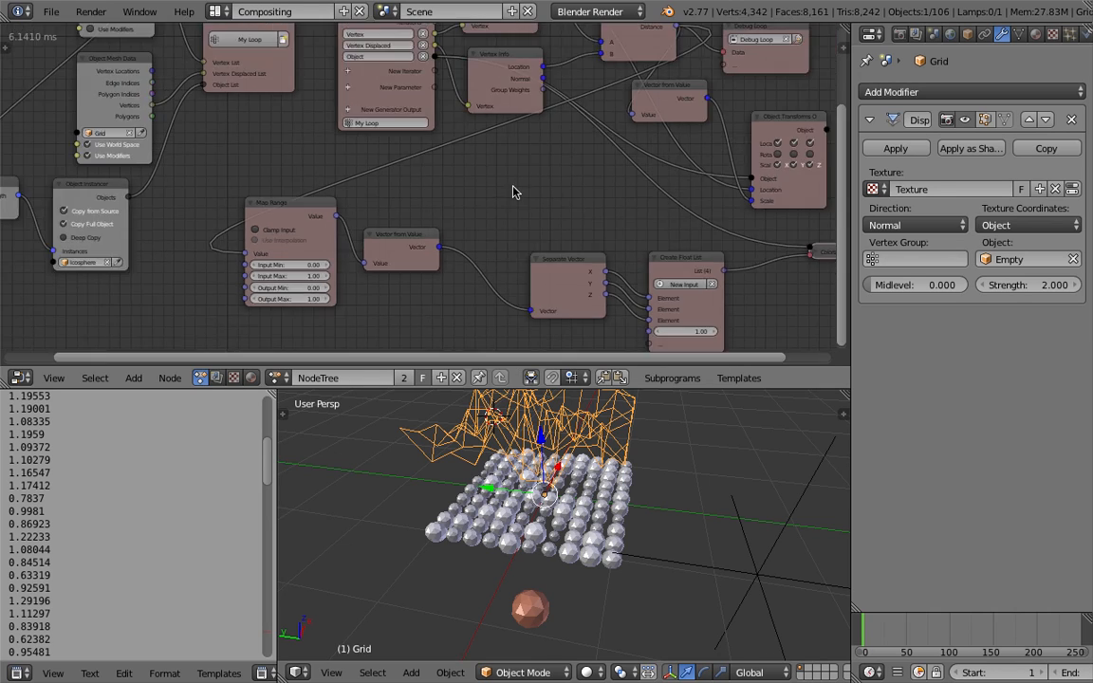
scroll(627, 123, "down", 1)
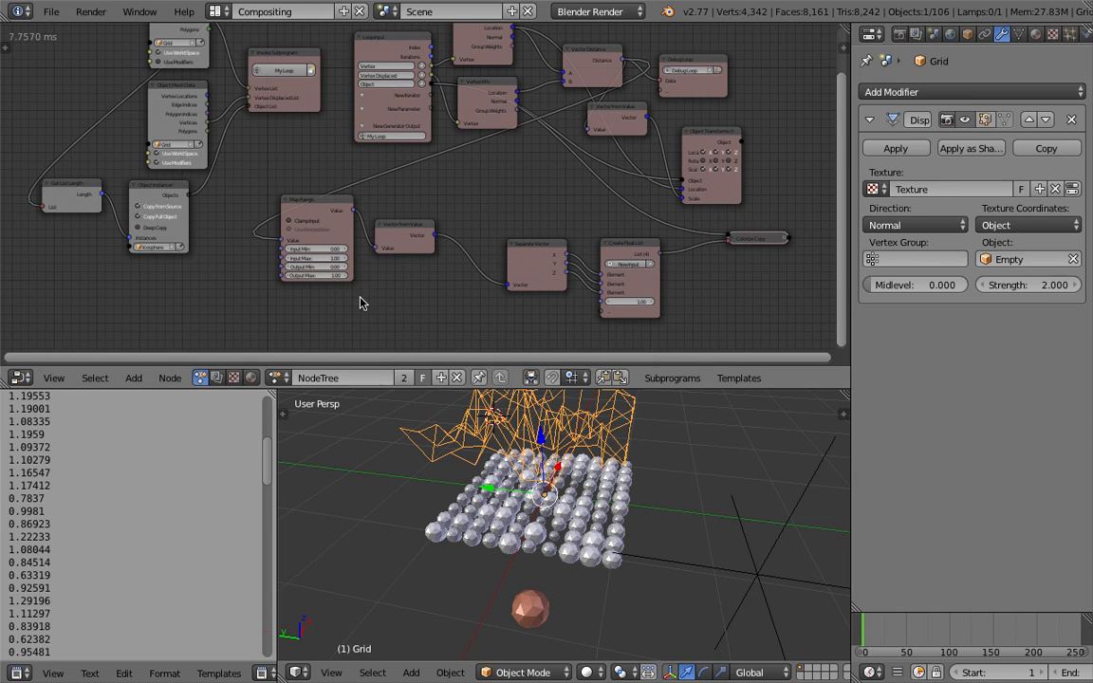
scroll(324, 295, "up", 1)
scroll(322, 289, "up", 1)
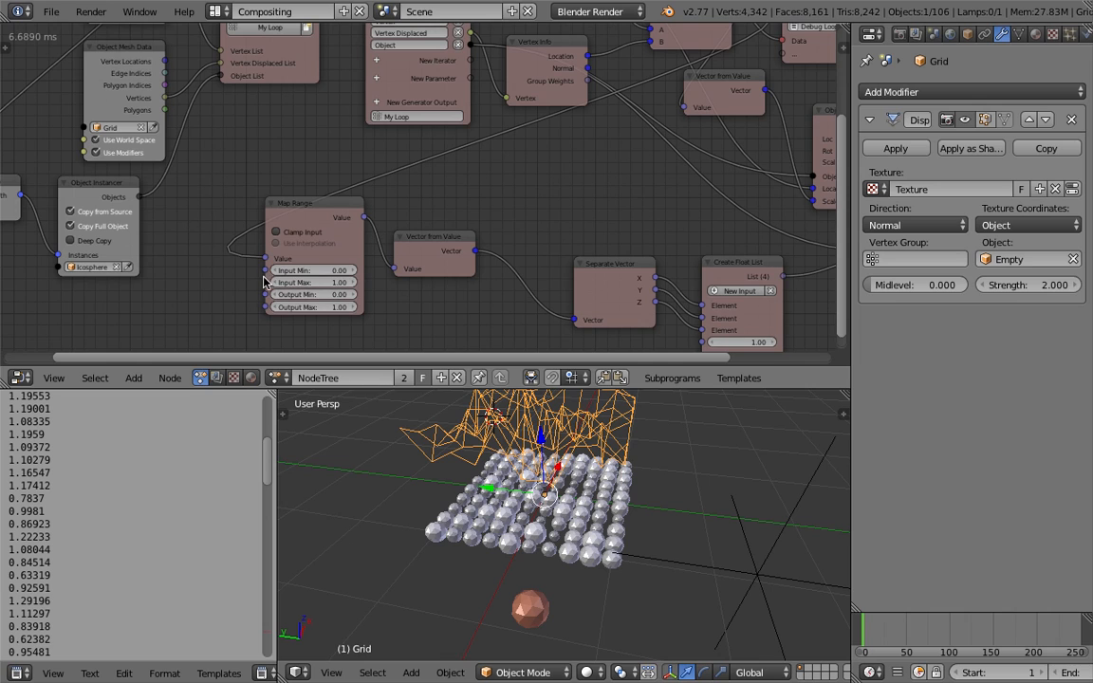
scroll(306, 284, "up", 1)
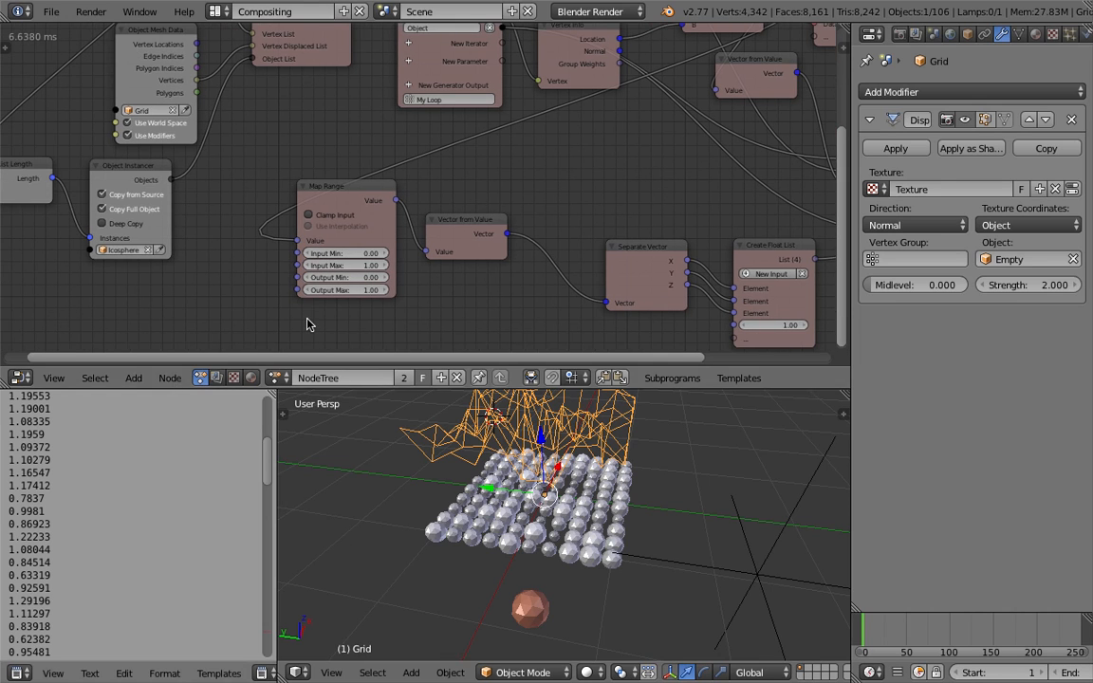
scroll(263, 305, "up", 1)
mouse_move(266, 458)
left_mouse_down()
mouse_move(274, 477)
mouse_move(274, 451)
left_mouse_up()
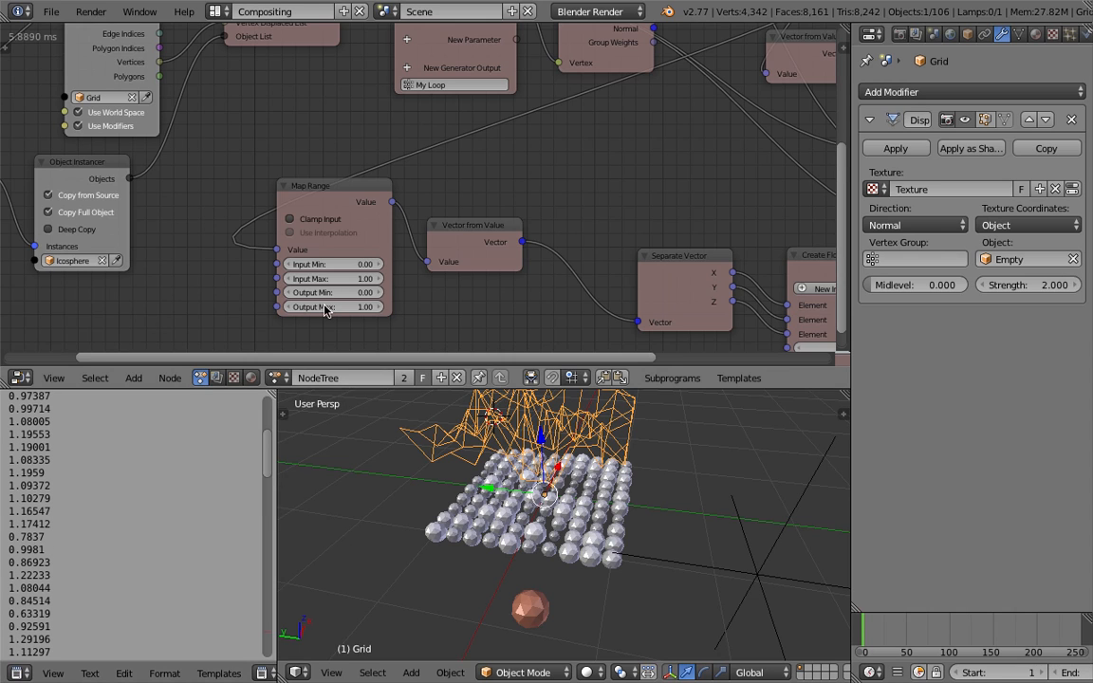
Set the Map Range node's Input Min to 0.5
middle_click_drag(327, 309, 331, 299)
scroll(336, 274, "up", 1)
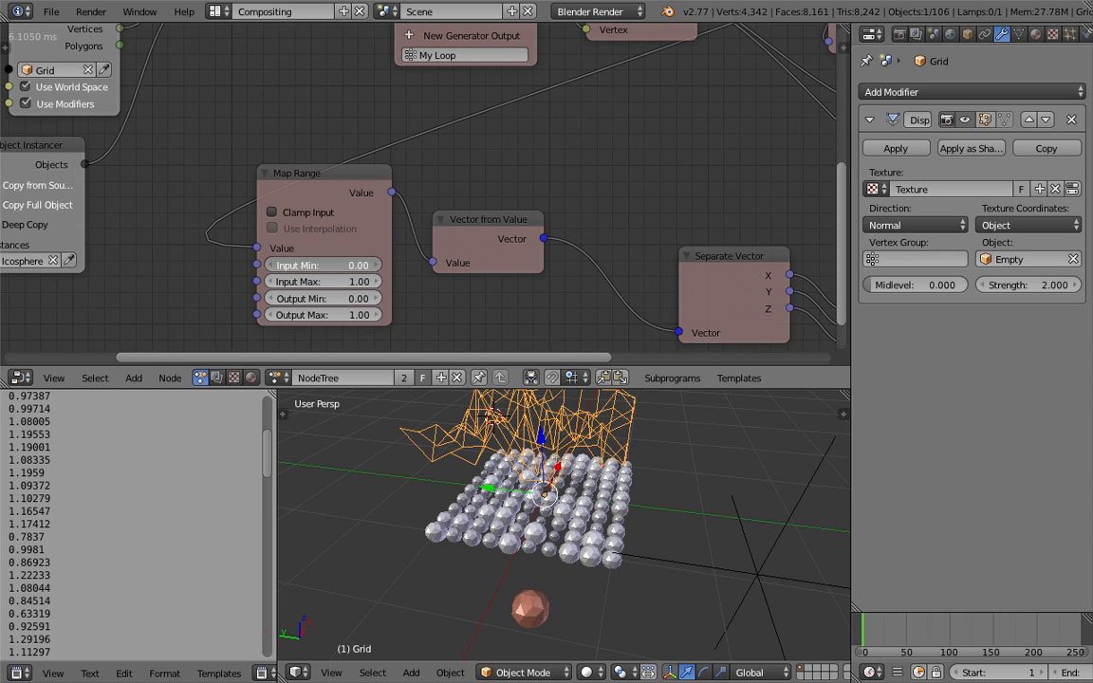
mouse_move(327, 266)
left_mouse_down()
mouse_move(361, 266)
mouse_move(343, 266)
left_mouse_up()
left_click(337, 266)
key("BackSpace")
type("0.5")
key("Return")
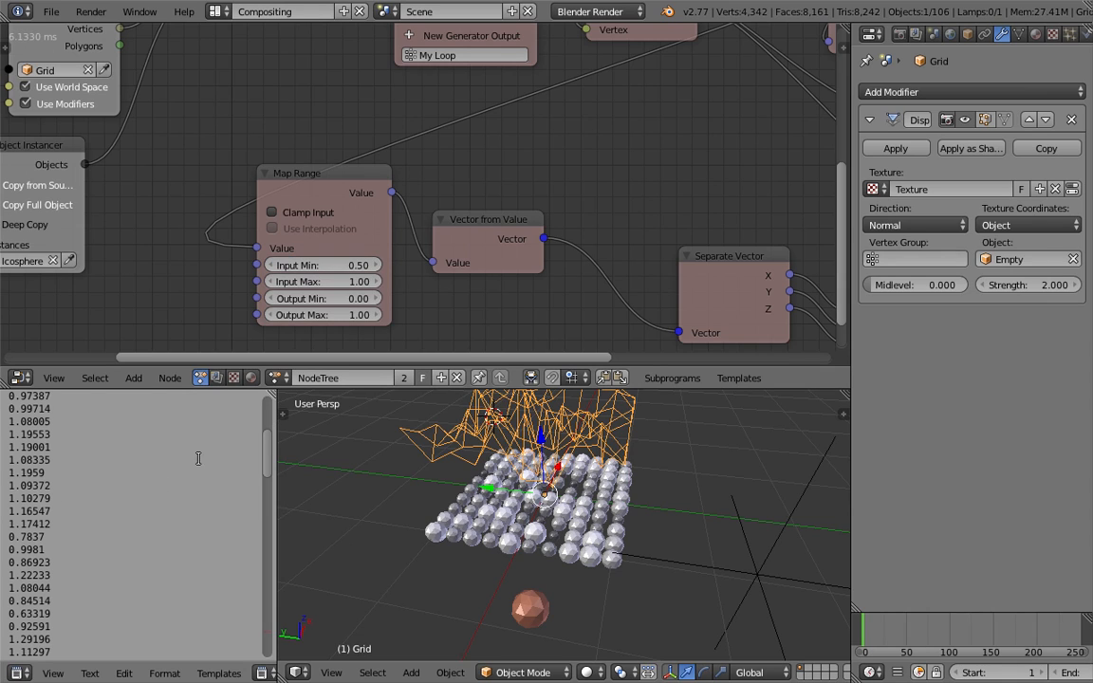
Check the first distance values in the debug text, raise Map Range's Input Min to 0.65, and inspect the sphere colours
left_click_drag(268, 446, 266, 403)
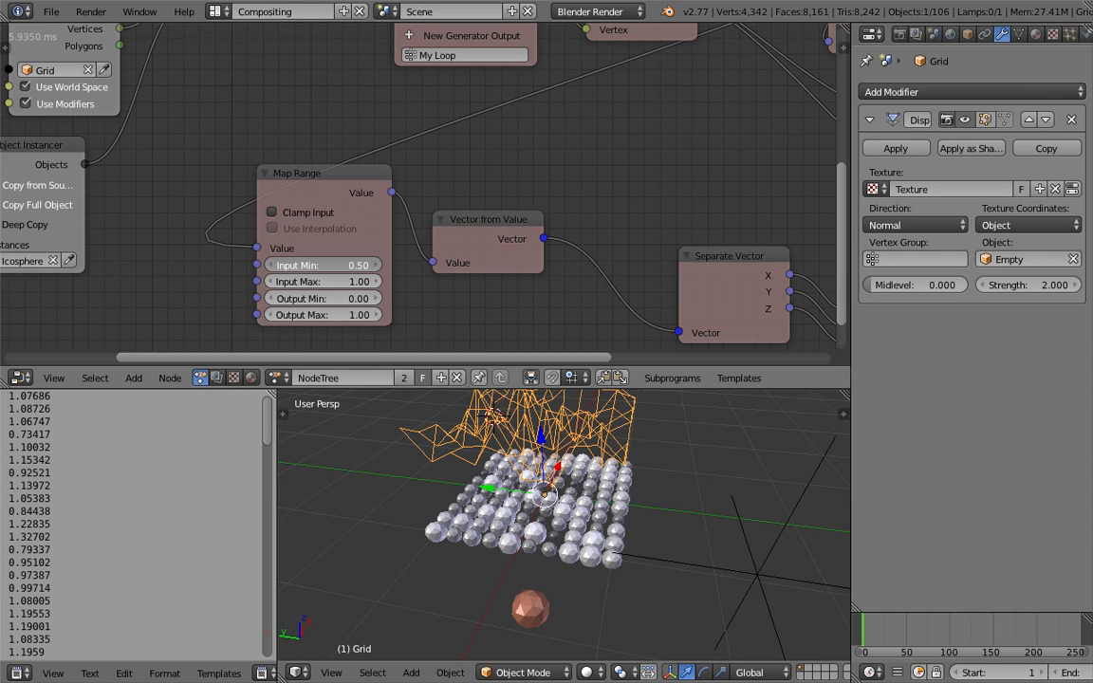
left_click_drag(357, 267, 374, 267)
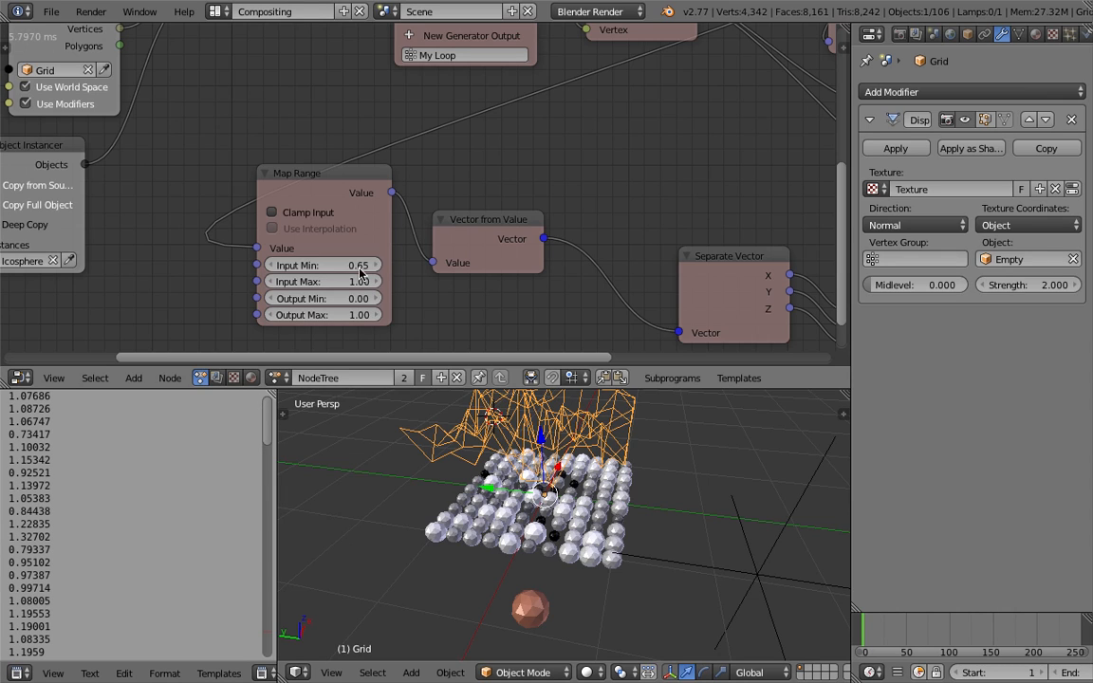
scroll(531, 506, "up", 4)
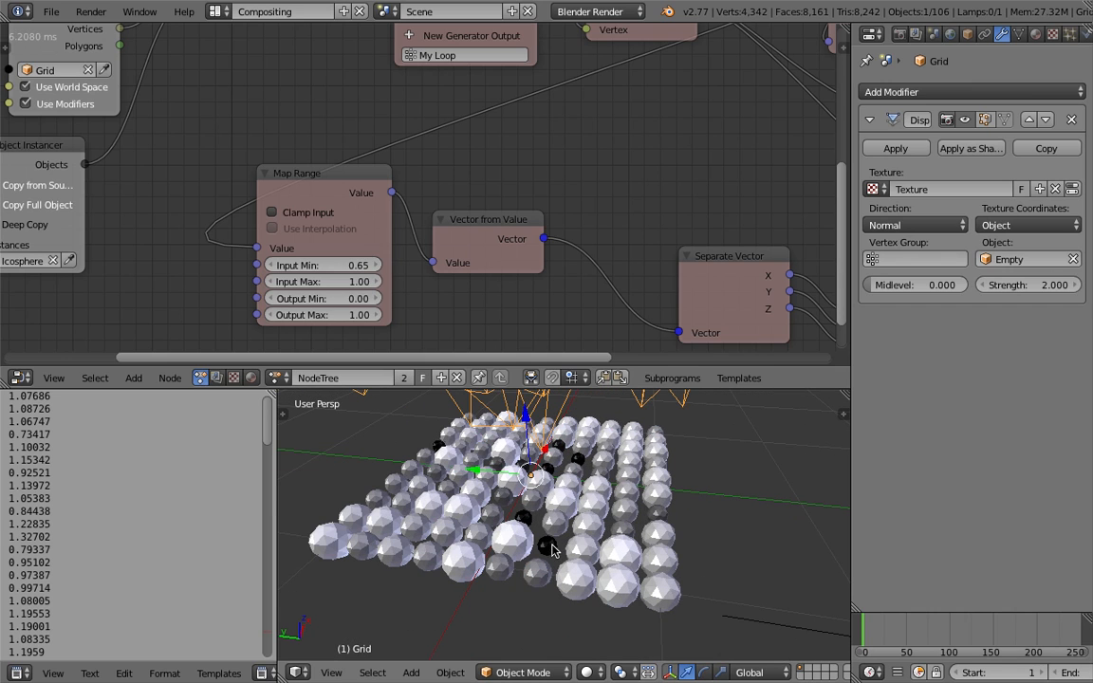
scroll(547, 553, "down", 4)
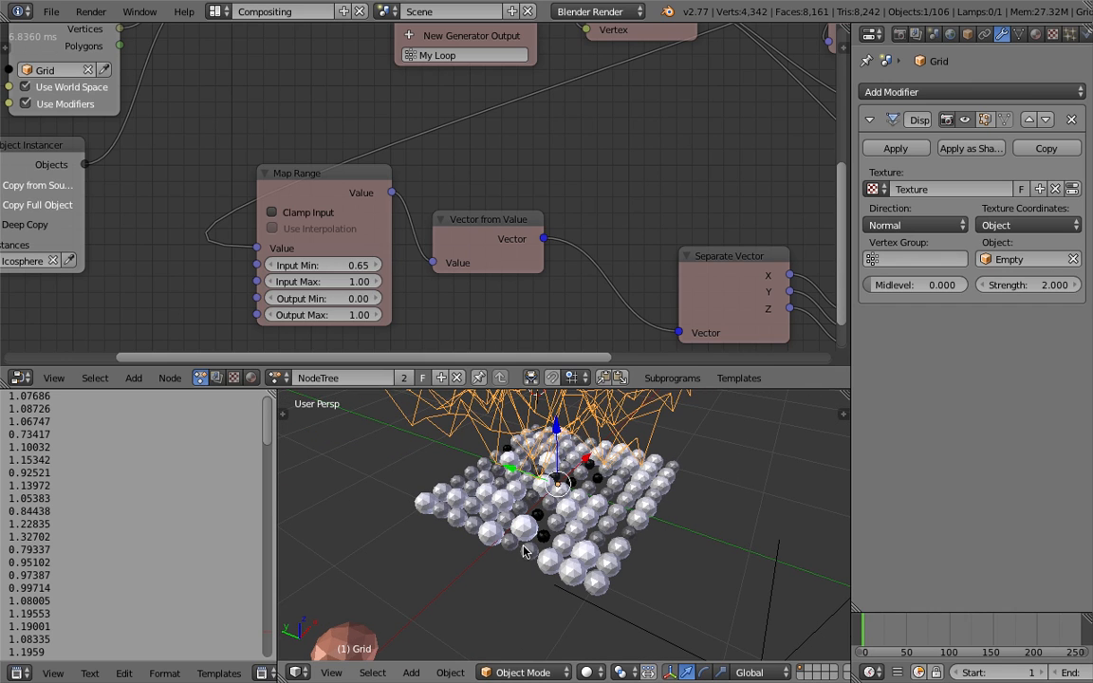
scroll(527, 544, "up", 4)
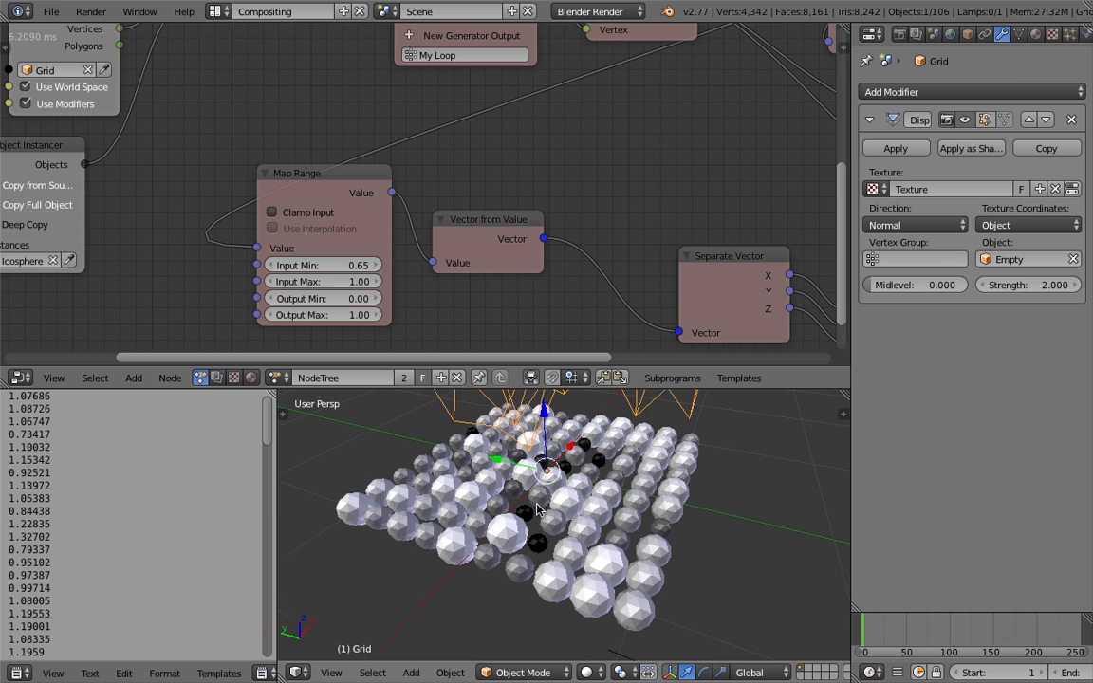
mouse_move(540, 503)
middle_mouse_down()
mouse_move(532, 492)
mouse_move(548, 489)
mouse_move(543, 501)
middle_mouse_up()
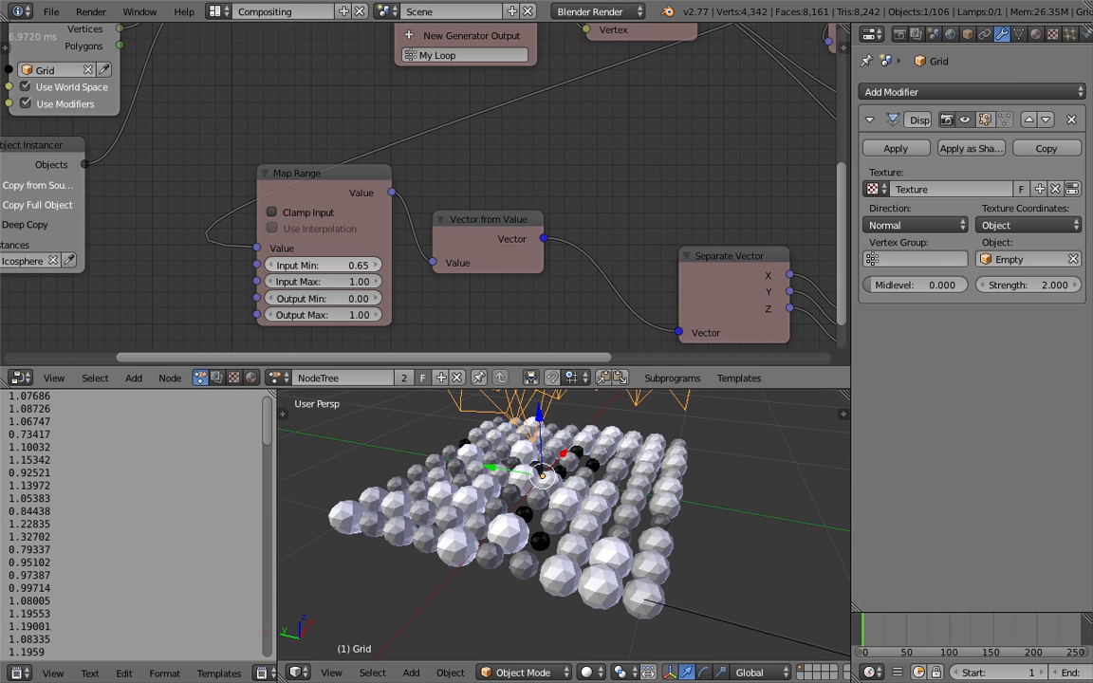
Set Map Range's Input Min to 0.59 and inspect the shading of the instanced spheres up close
mouse_move(323, 265)
left_mouse_down()
mouse_move(302, 265)
mouse_move(314, 265)
left_mouse_up()
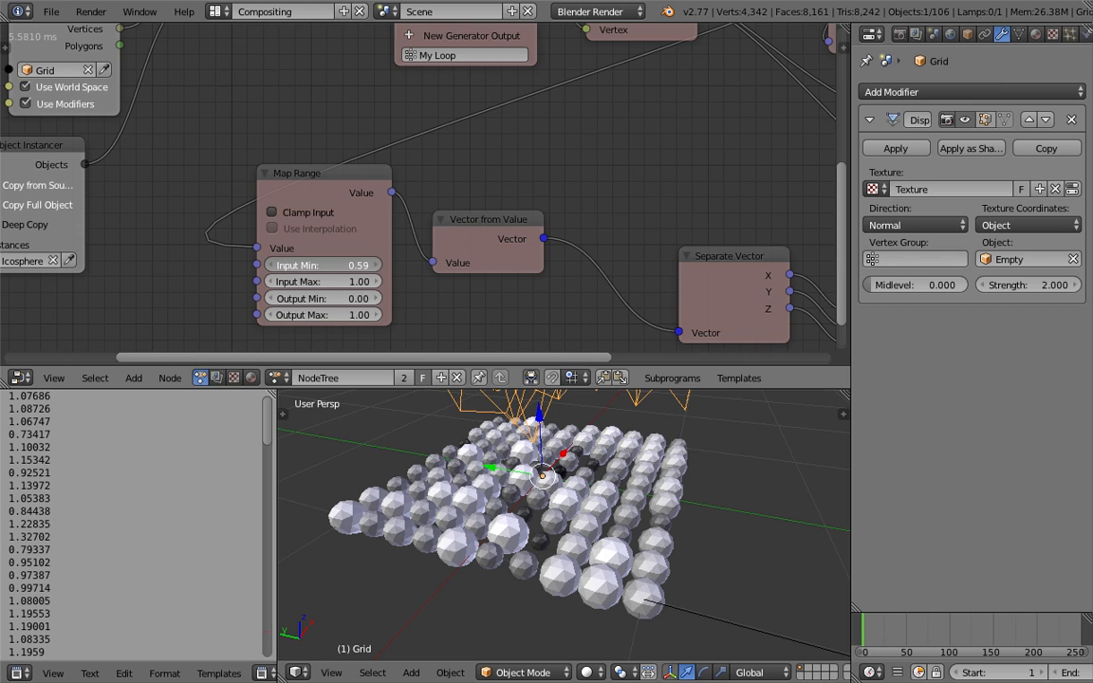
scroll(585, 504, "down", 3)
middle_click_drag(550, 437, 517, 416)
scroll(517, 416, "up", 4)
middle_click_drag(584, 503, 641, 532)
scroll(640, 532, "down", 7)
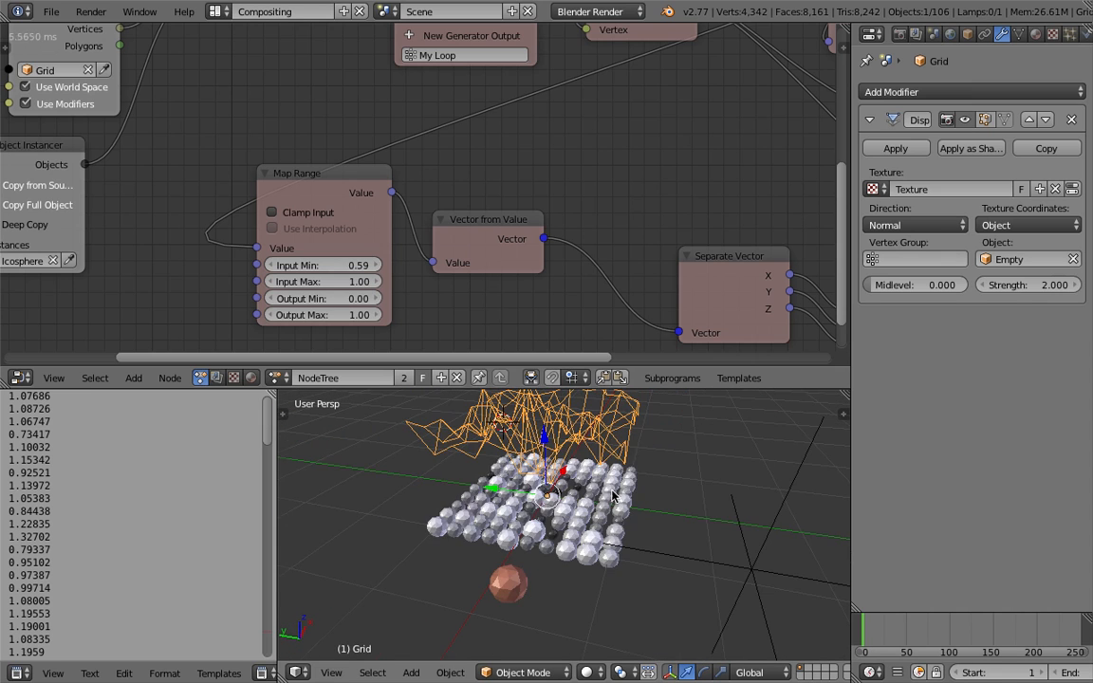
Select the Empty that controls the displacement texture and shift it around beside the sphere grid
right_click(649, 542)
mouse_move(598, 543)
left_mouse_down()
mouse_move(649, 548)
mouse_move(605, 542)
left_mouse_up()
middle_click_drag(605, 542, 571, 534)
scroll(574, 543, "up", 1)
left_click_drag(574, 534, 657, 520)
left_click_drag(600, 481, 625, 498)
middle_click_drag(625, 497, 651, 492)
scroll(654, 492, "up", 1)
left_click_drag(723, 495, 696, 511)
mouse_move(696, 512)
middle_mouse_down()
mouse_move(618, 500)
mouse_move(712, 516)
middle_mouse_up()
Move the Empty freely to about X -0.29, Y -2.62, Z 0.77
middle_click_drag(652, 509, 624, 547)
key("g")
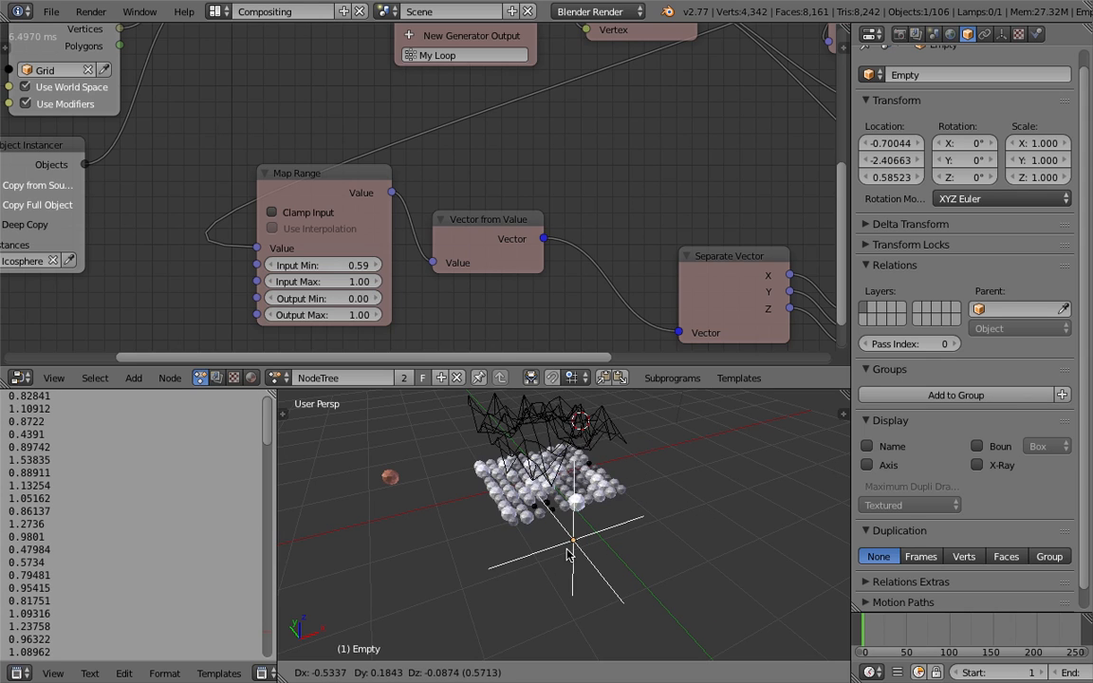
left_click(581, 557)
middle_click_drag(515, 541, 606, 540)
key("g")
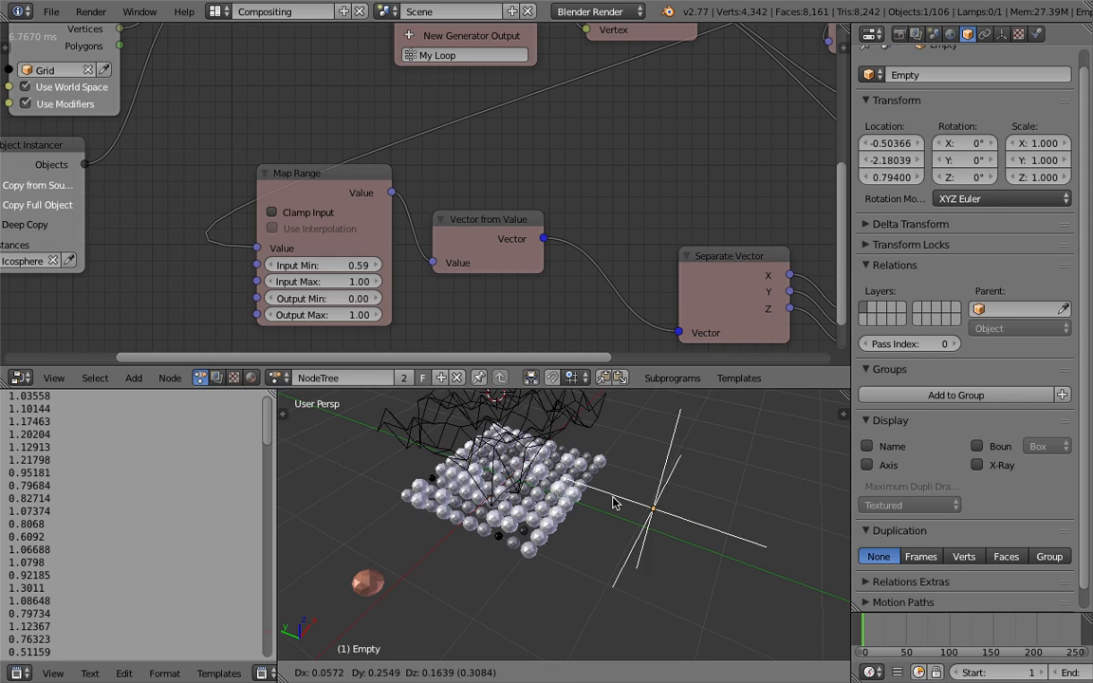
left_click(647, 519)
mouse_move(534, 481)
middle_mouse_down()
mouse_move(556, 491)
mouse_move(541, 479)
middle_mouse_up()
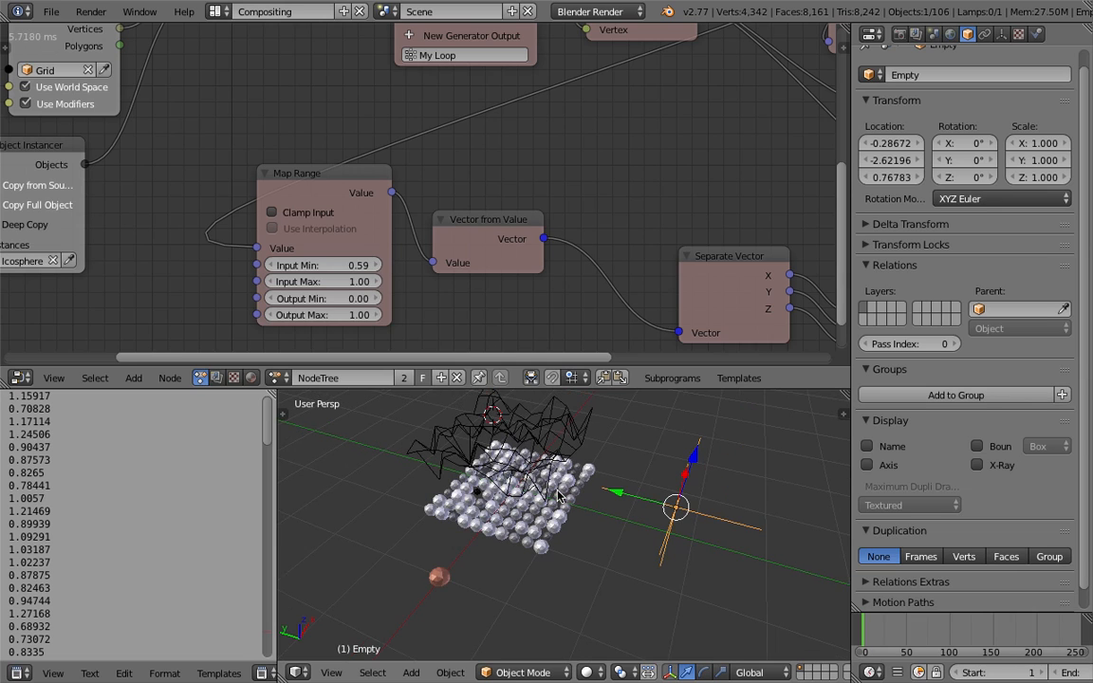
Select the Grid and increase the Size of the Clouds texture used by its Displace modifier
left_click(1018, 34)
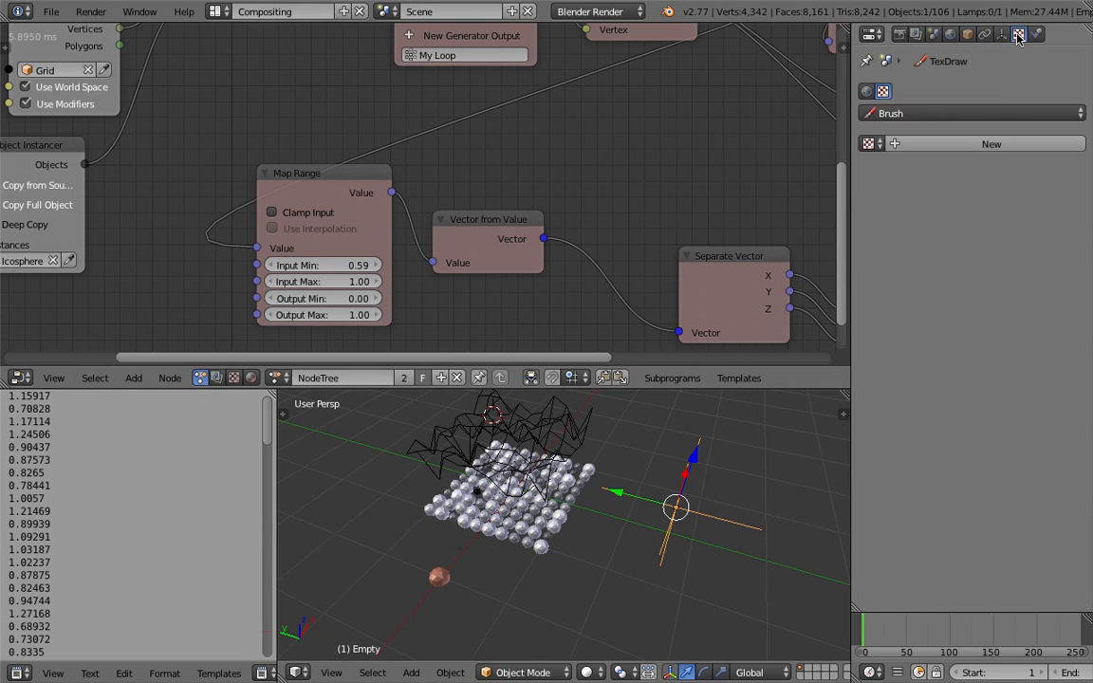
right_click(560, 484)
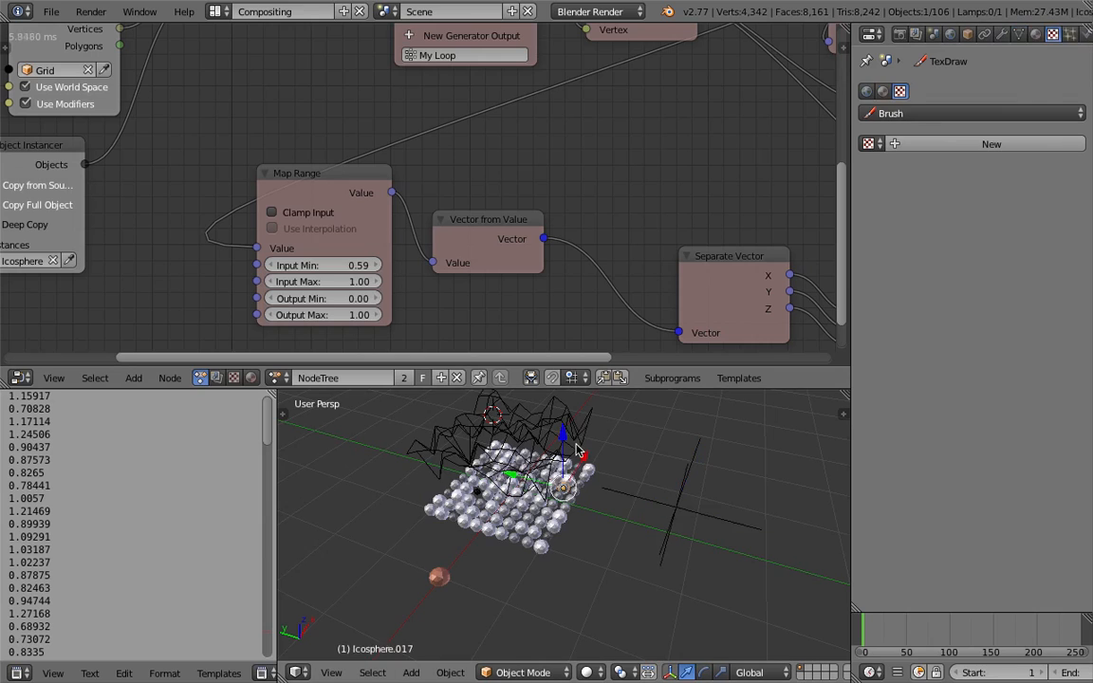
right_click(560, 484)
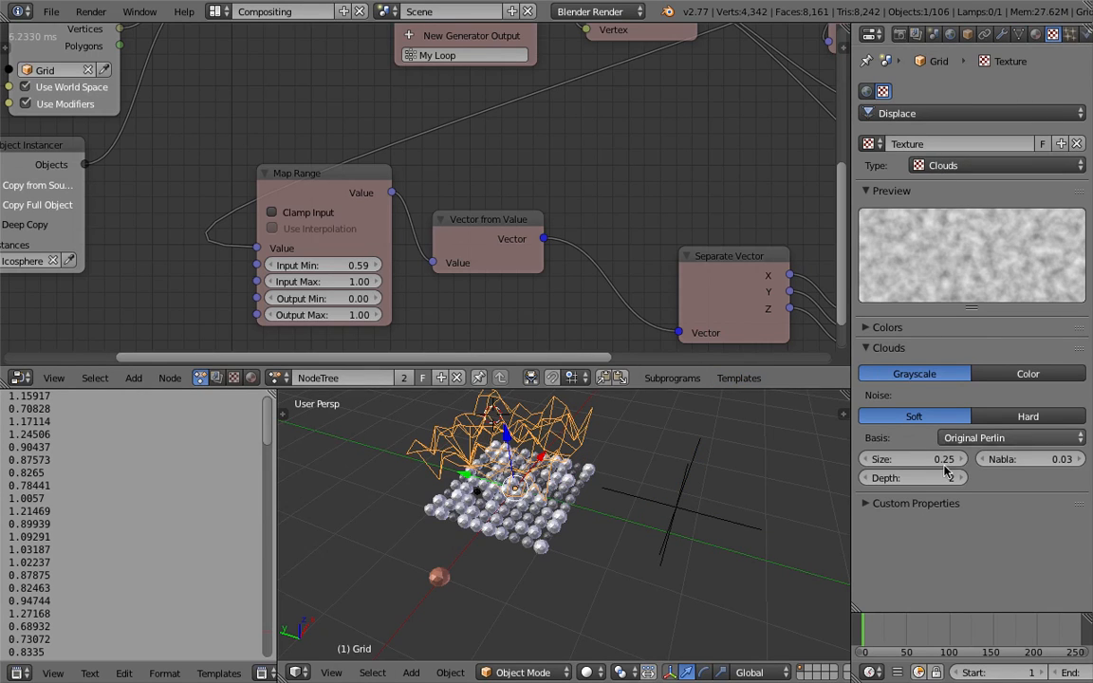
left_click(941, 504)
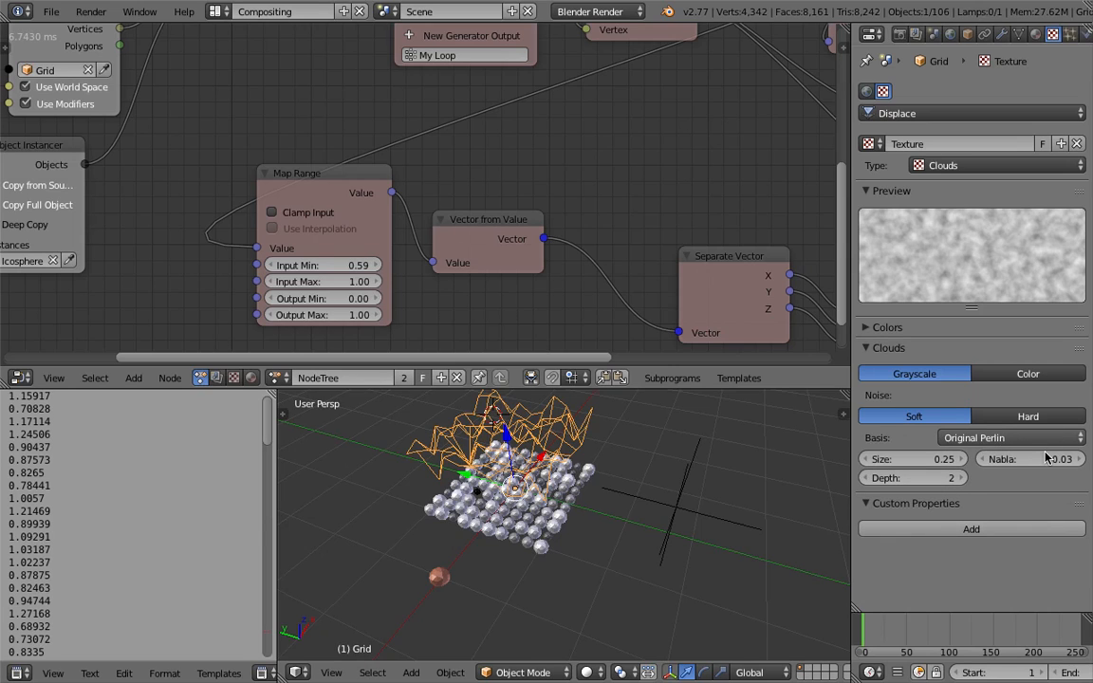
left_click_drag(934, 459, 994, 459)
scroll(685, 532, "down", 2)
Select the Empty again and scale it up and down to vary the scale of the displacement pattern
right_click(654, 512)
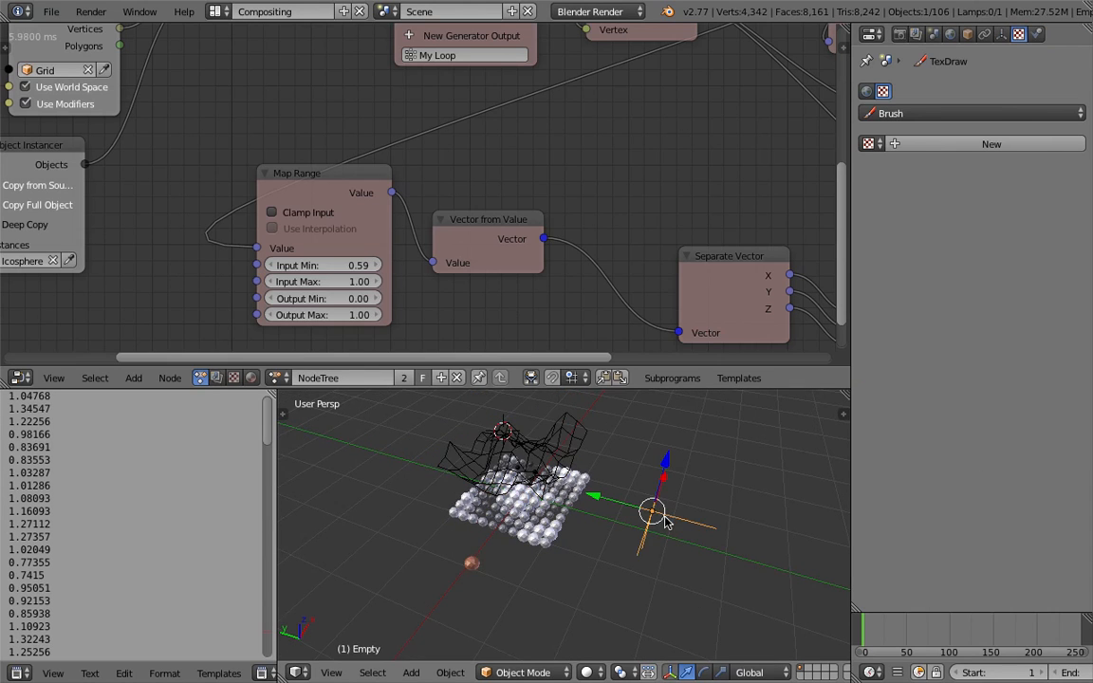
scroll(655, 513, "down", 4)
scroll(669, 511, "up", 4)
scroll(676, 513, "down", 2)
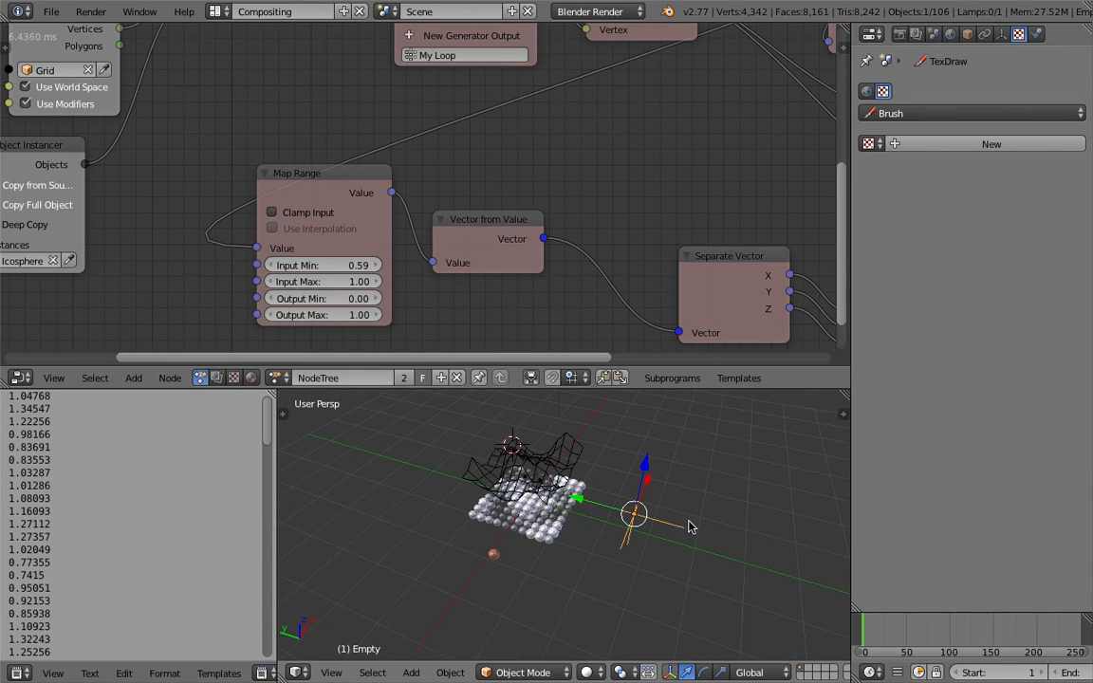
scroll(664, 523, "up", 1)
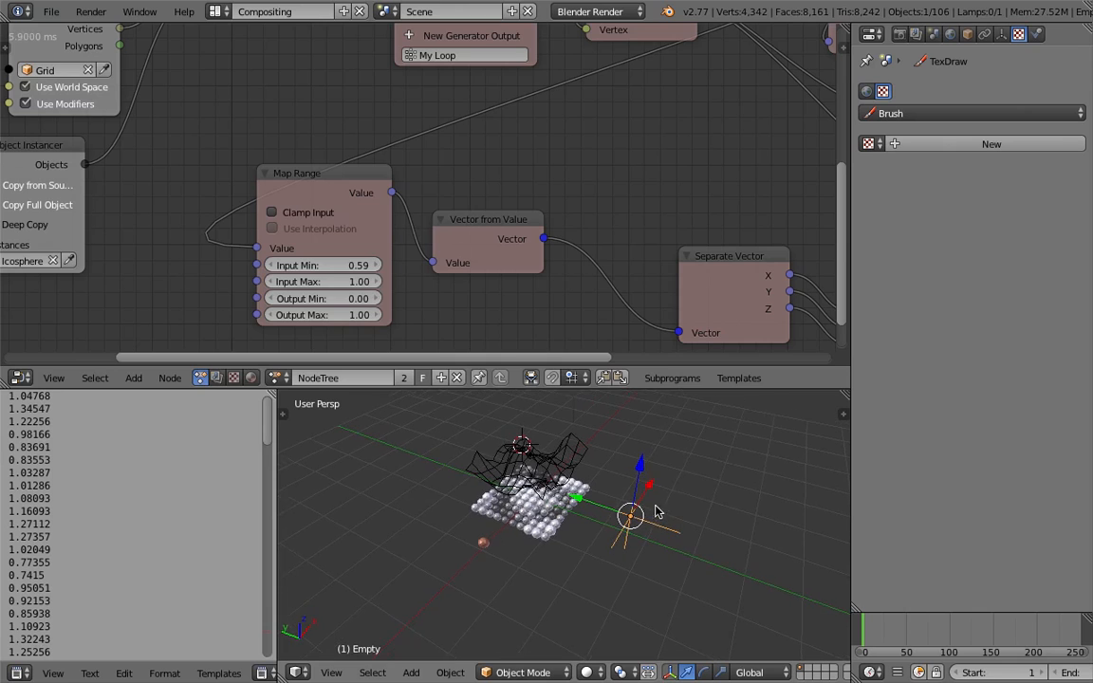
scroll(659, 523, "up", 1)
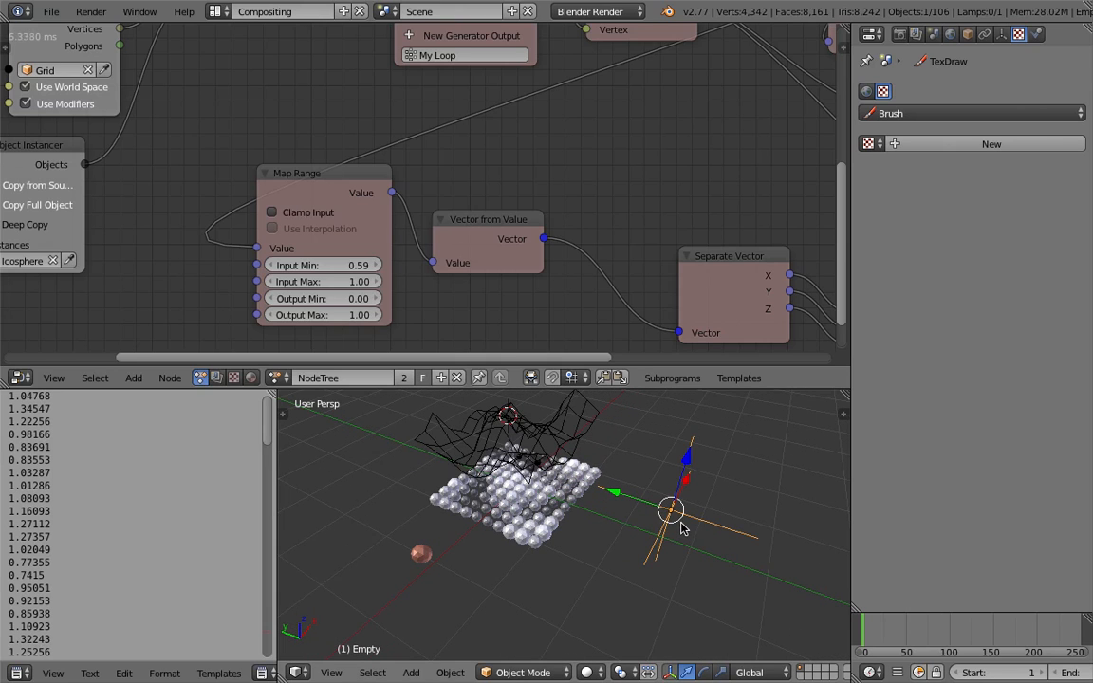
key("s")
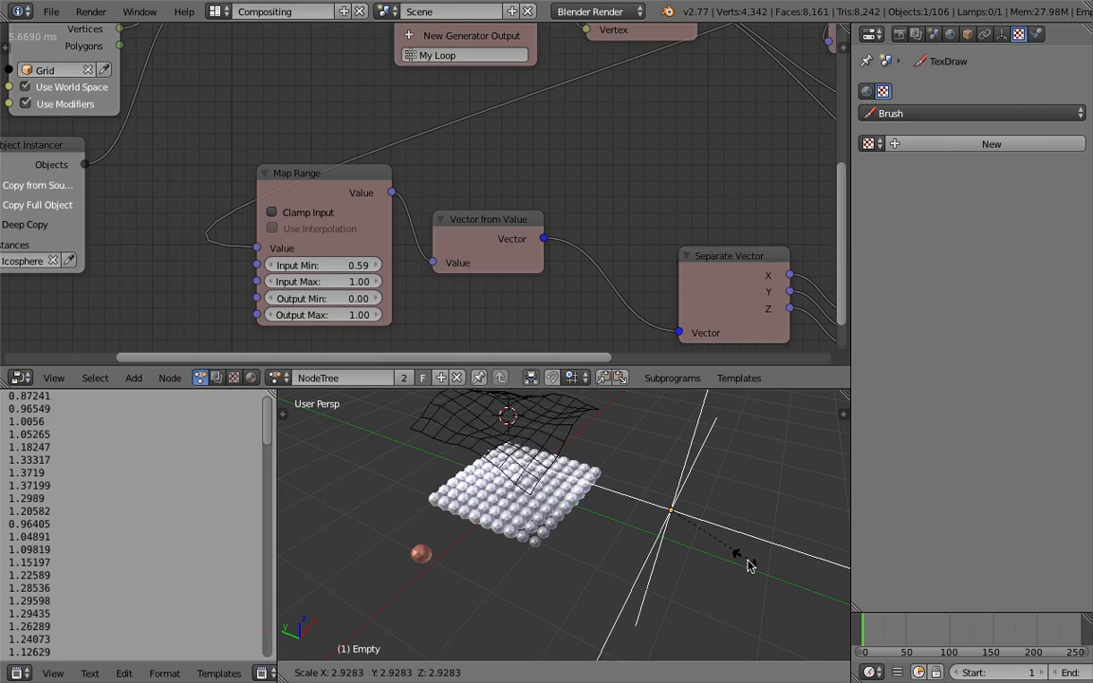
left_click(682, 527)
Move the Empty freely twice, viewing the sphere colours and sizes from different angles
middle_click_drag(490, 506, 614, 501)
key("g")
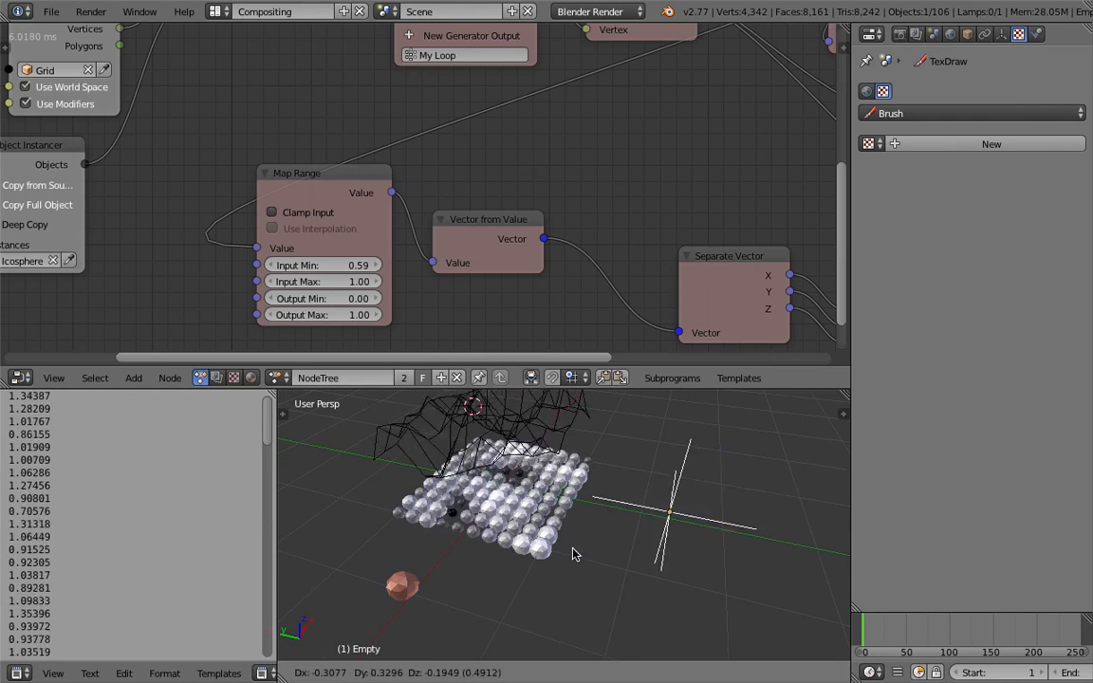
left_click(656, 520)
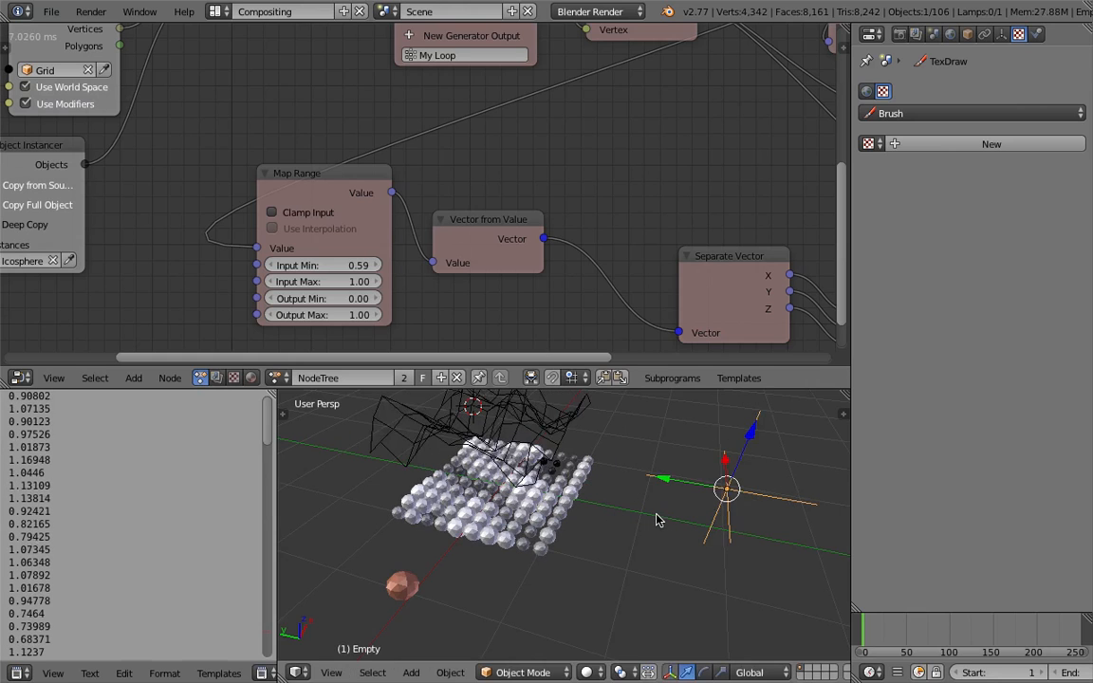
middle_click_drag(598, 523, 589, 520)
key("g")
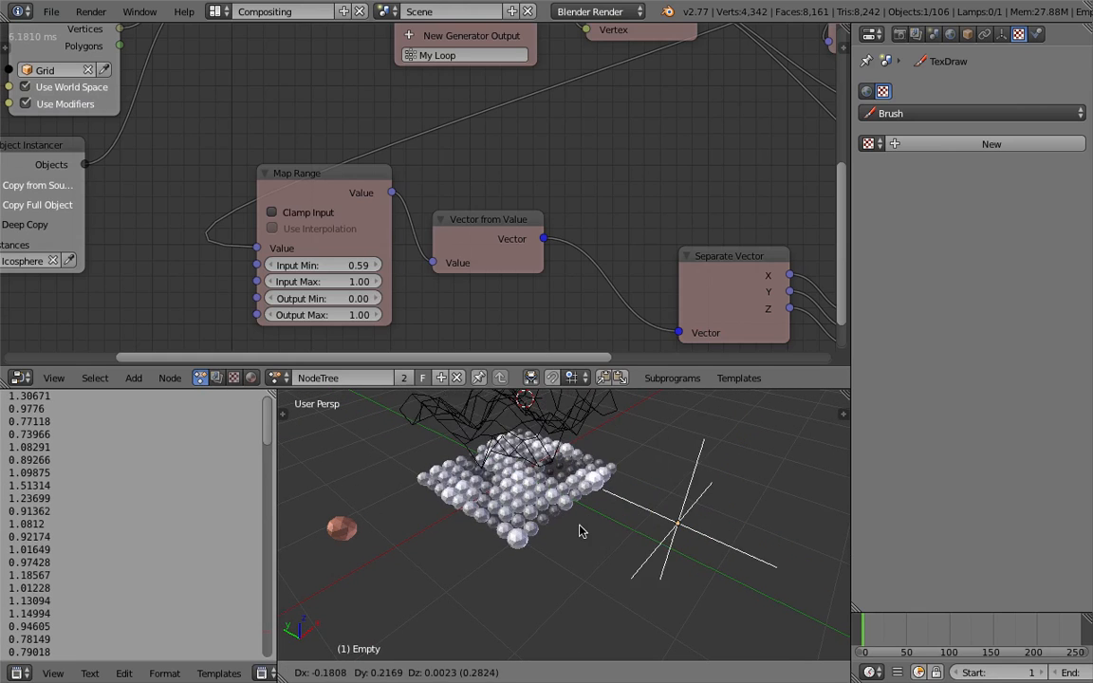
left_click(655, 518)
Move the Empty along the global X axis
scroll(608, 519, "down", 5)
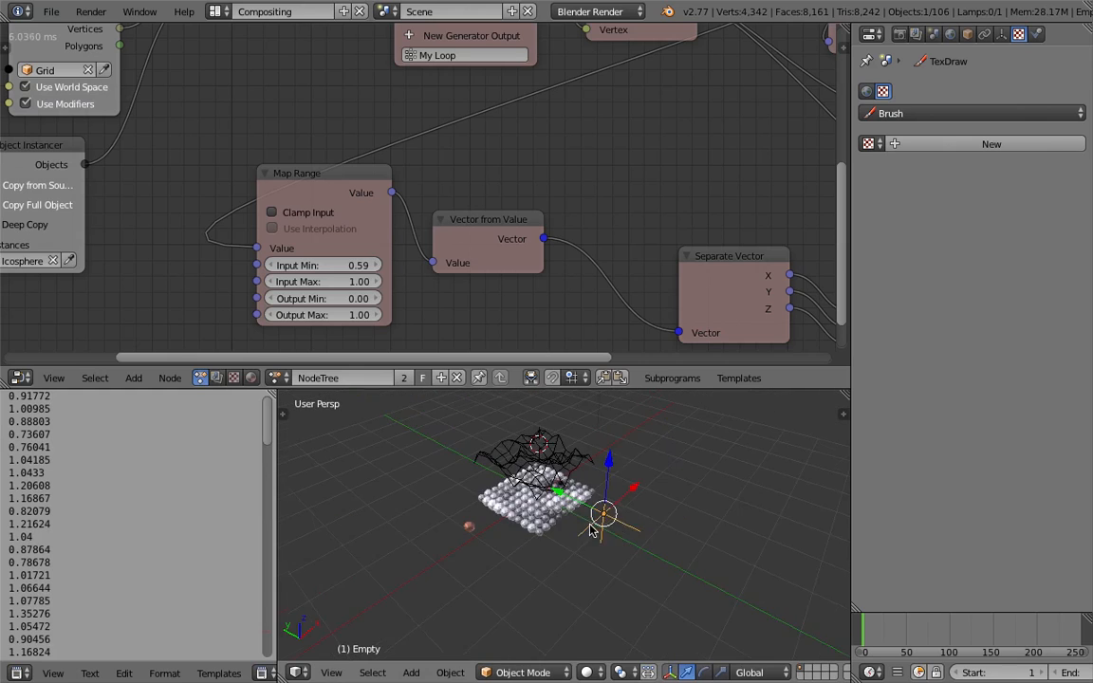
key("g")
key("x")
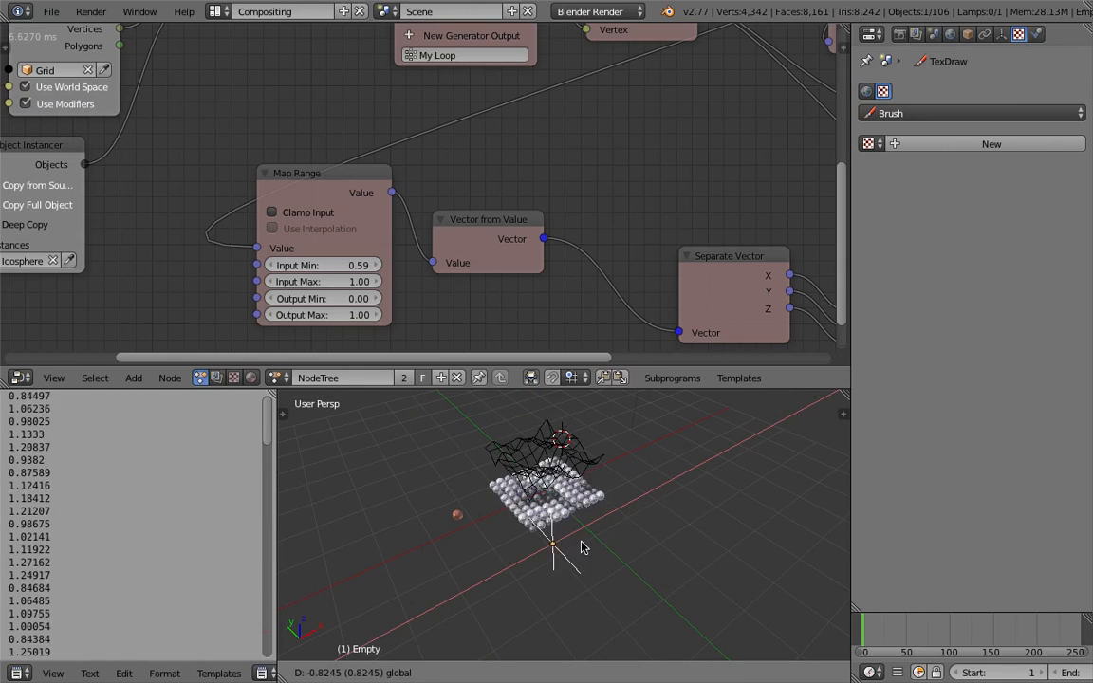
left_click(676, 529)
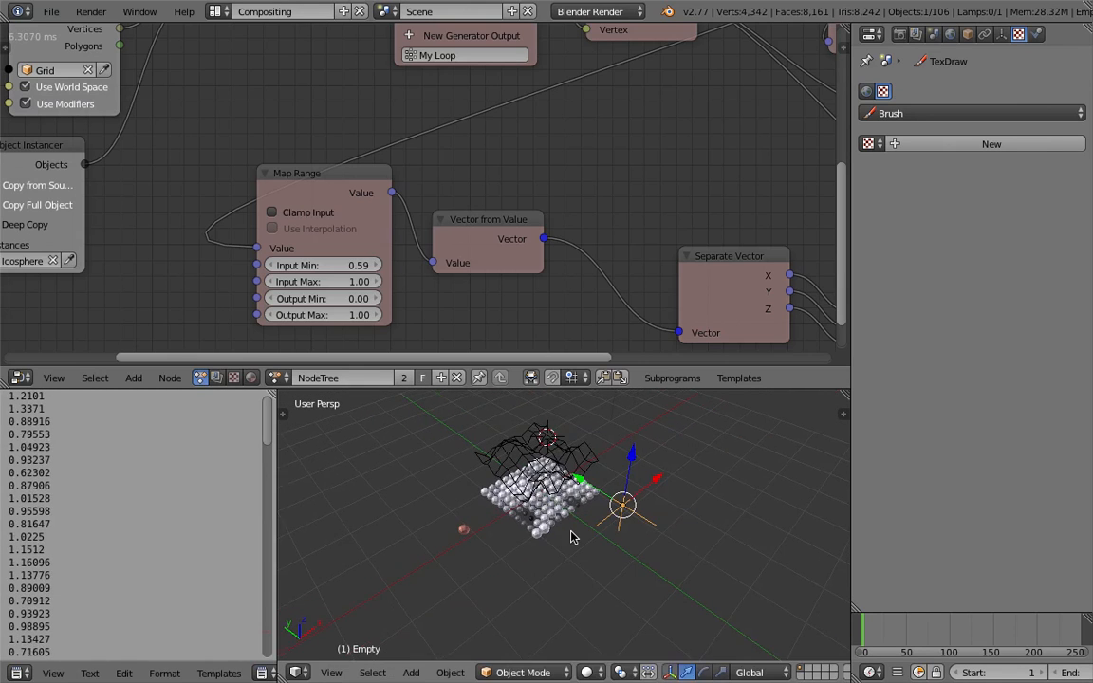
Reposition the Empty freely beside the sphere grid without constraining it to an axis
scroll(581, 524, "up", 2)
key("g")
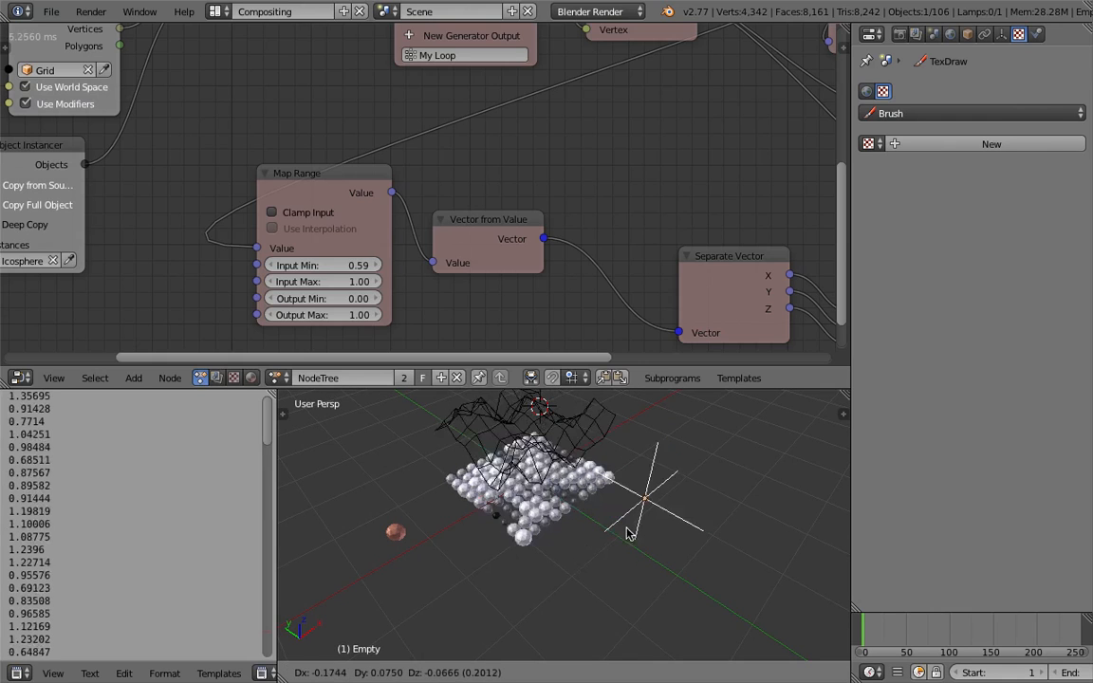
left_click(614, 548)
middle_click_drag(613, 544, 600, 518)
key("g")
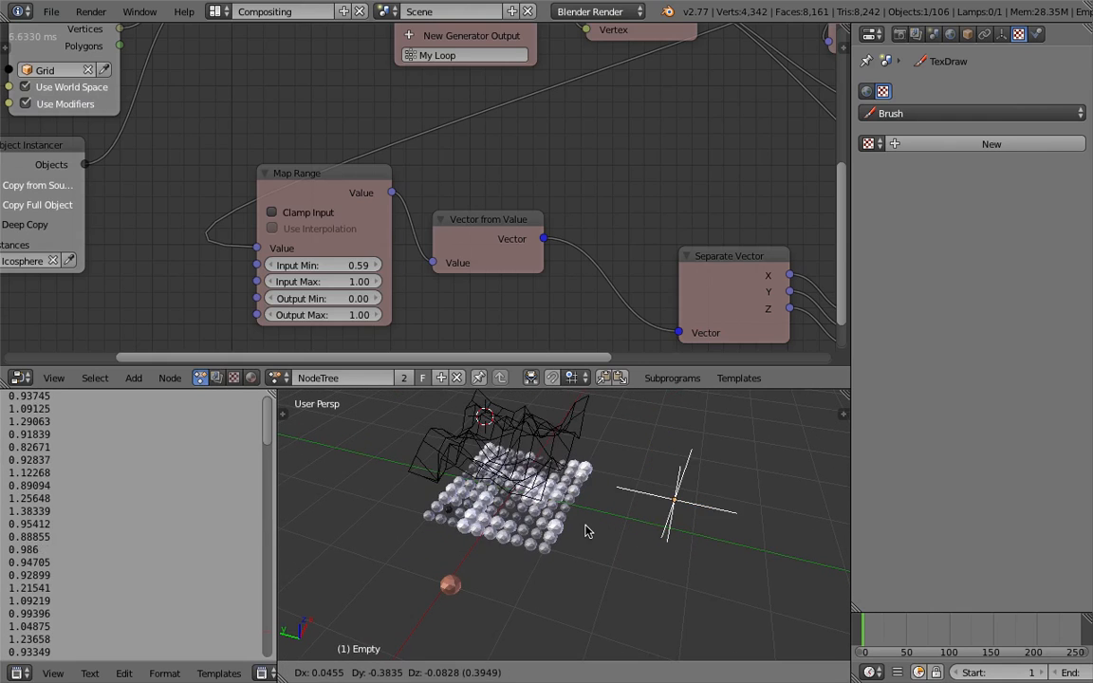
left_click(589, 529)
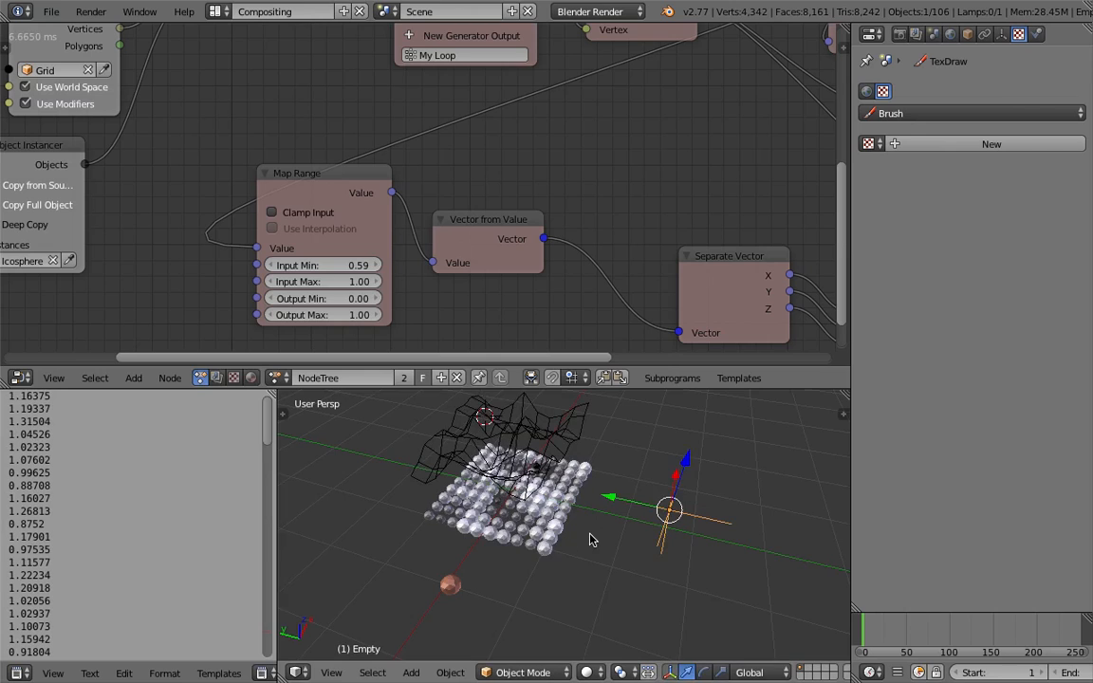
Save the scene over the existing file AN_Displace_Trick_002.blend
middle_click_drag(571, 529, 584, 528)
key("ctrl+s")
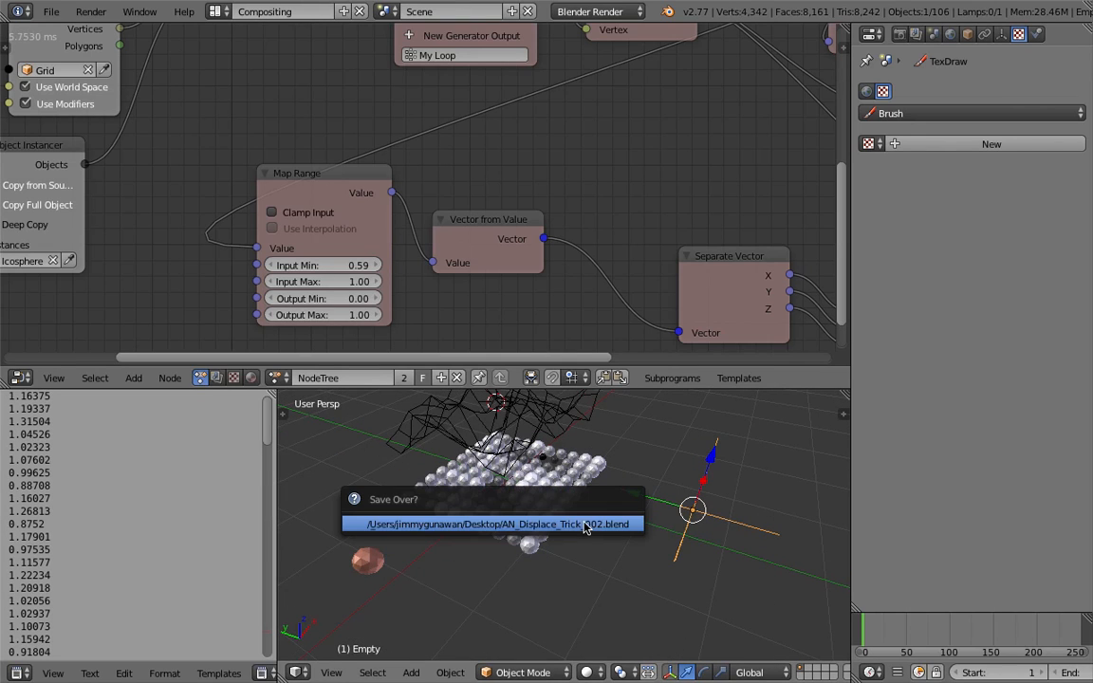
left_click(557, 525)
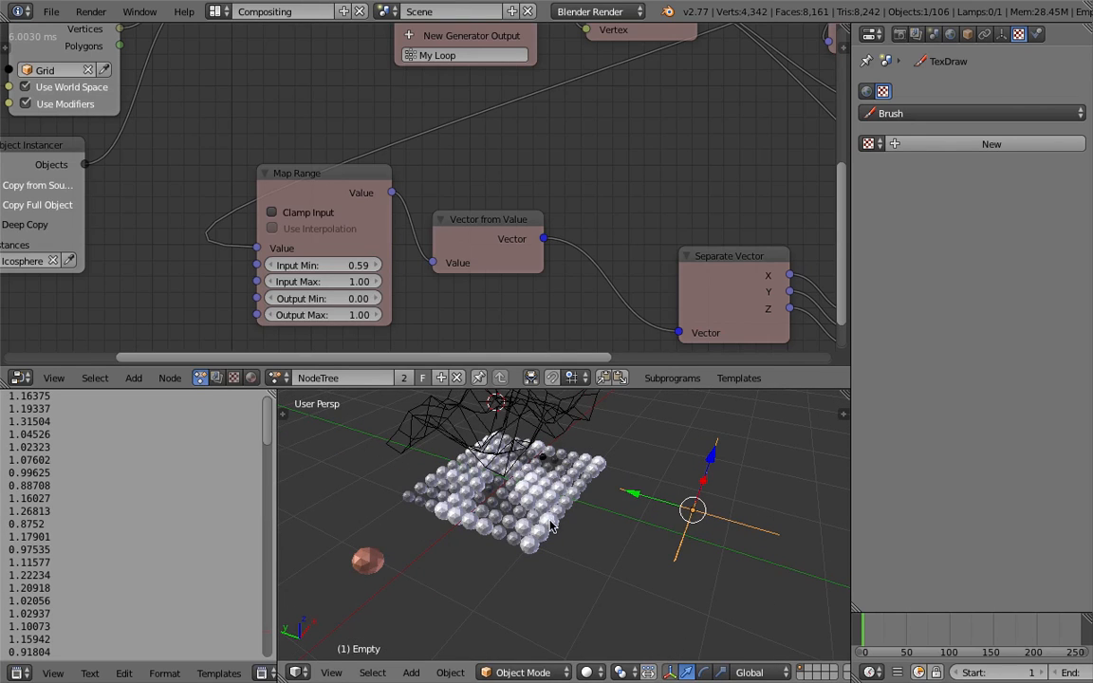
Add a cylinder mesh at the 3D cursor, above the instanced sphere grid
middle_click_drag(538, 486, 549, 508)
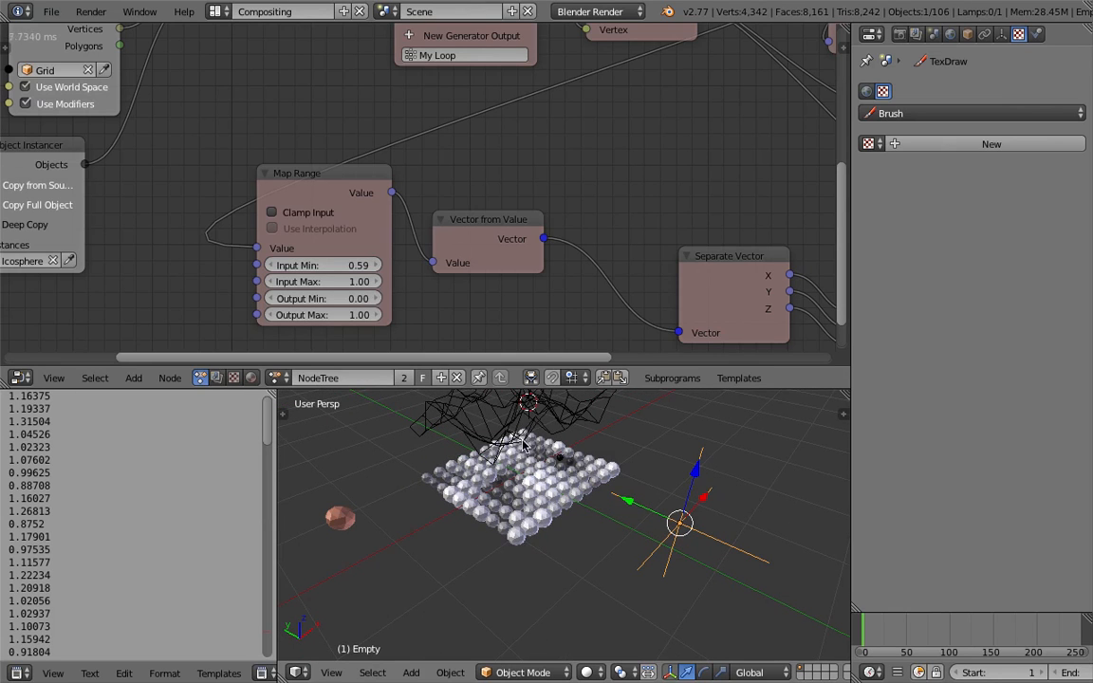
middle_click_drag(608, 486, 611, 516)
key("shift+a")
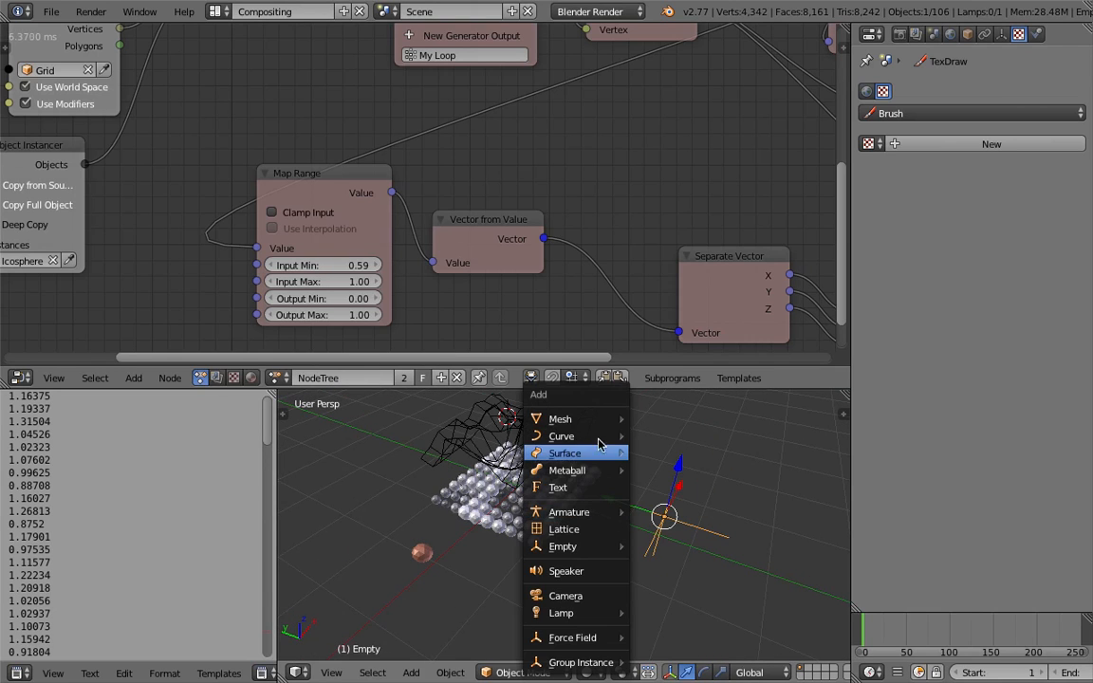
mouse_move(598, 427)
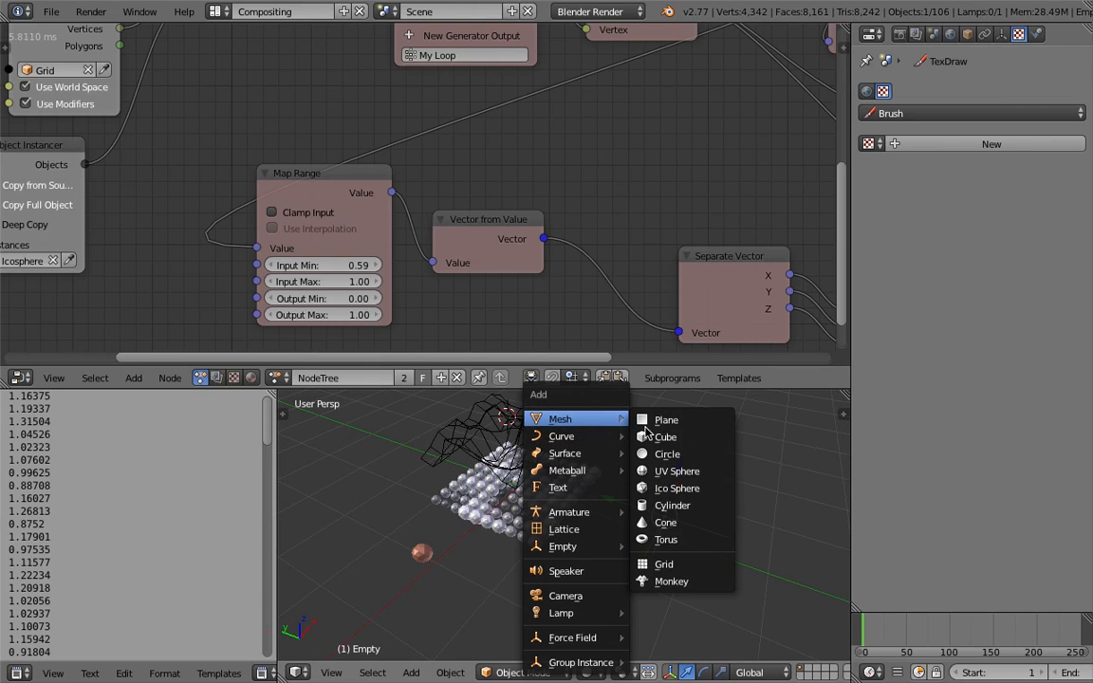
left_click(670, 508)
middle_click_drag(543, 496, 580, 532)
middle_click_drag(484, 463, 510, 482, "shift")
middle_click_drag(328, 406, 340, 423)
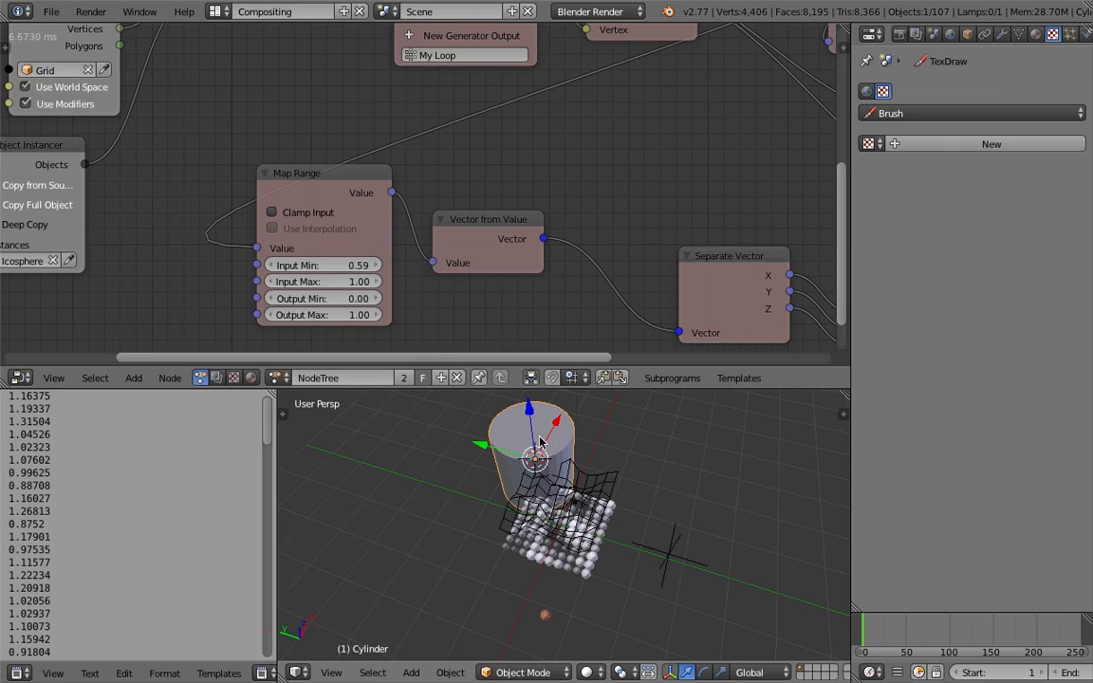
middle_click_drag(572, 455, 575, 456)
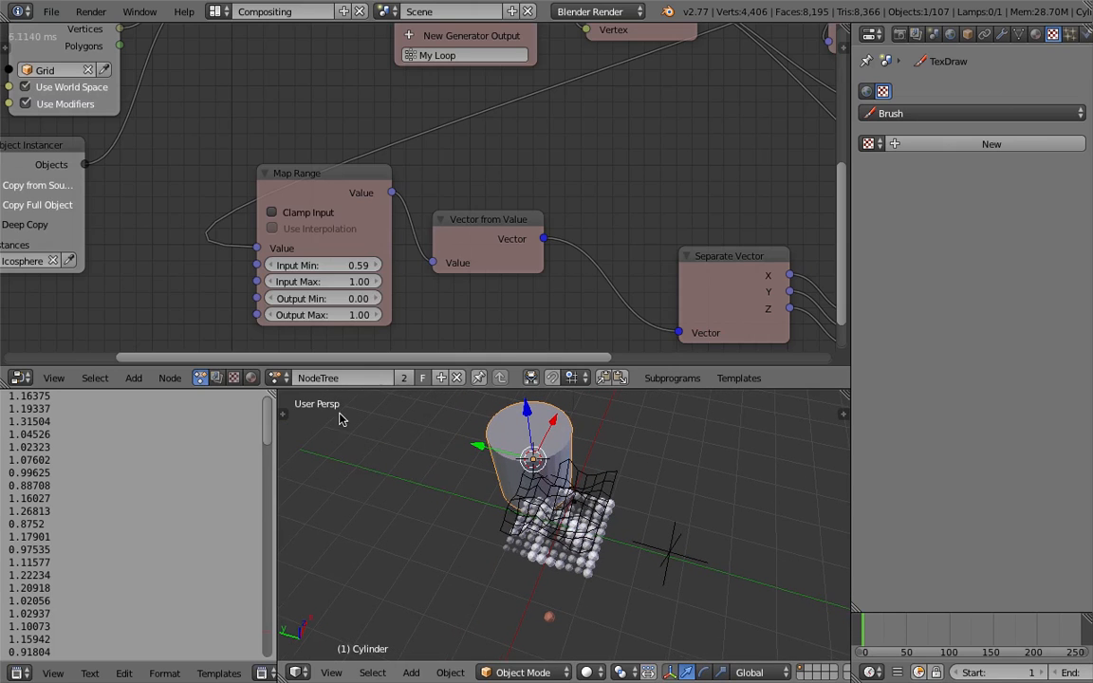
Set the new cylinder's vertex count to 6 to make it a hexagonal prism
left_click(281, 419)
left_click(293, 614)
left_click(292, 614)
left_click(292, 614)
left_click(331, 612)
type("6")
key("Return")
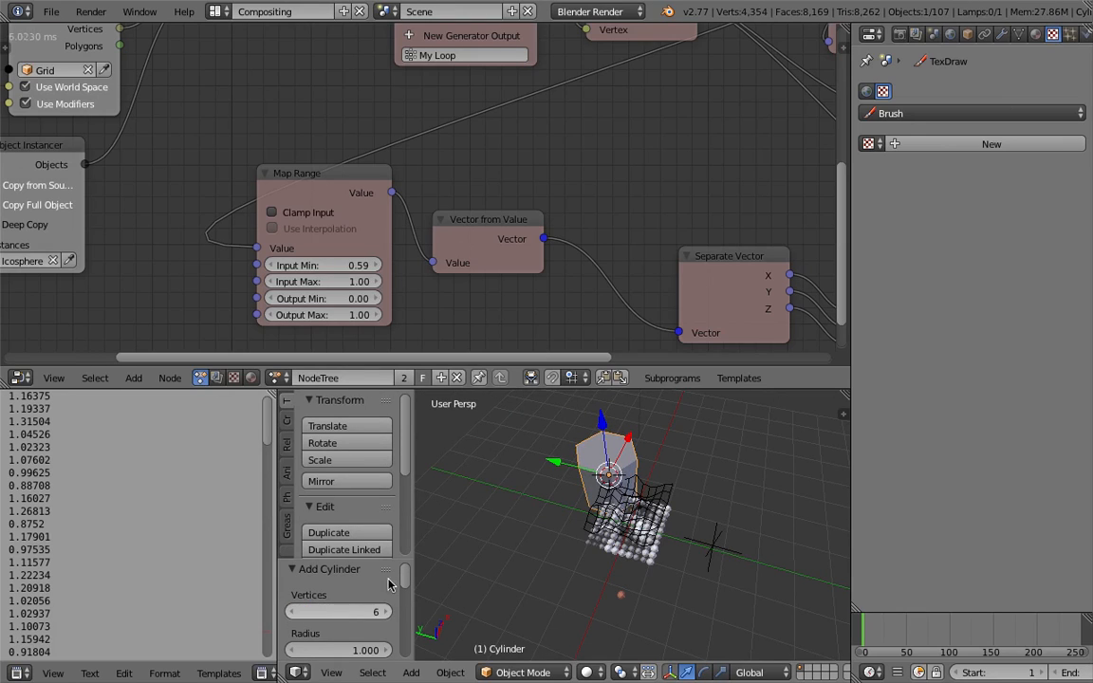
Move the hexagonal cylinder freely away from the wireframe grid into the empty space beside the spheres
middle_click_drag(665, 513, 653, 476)
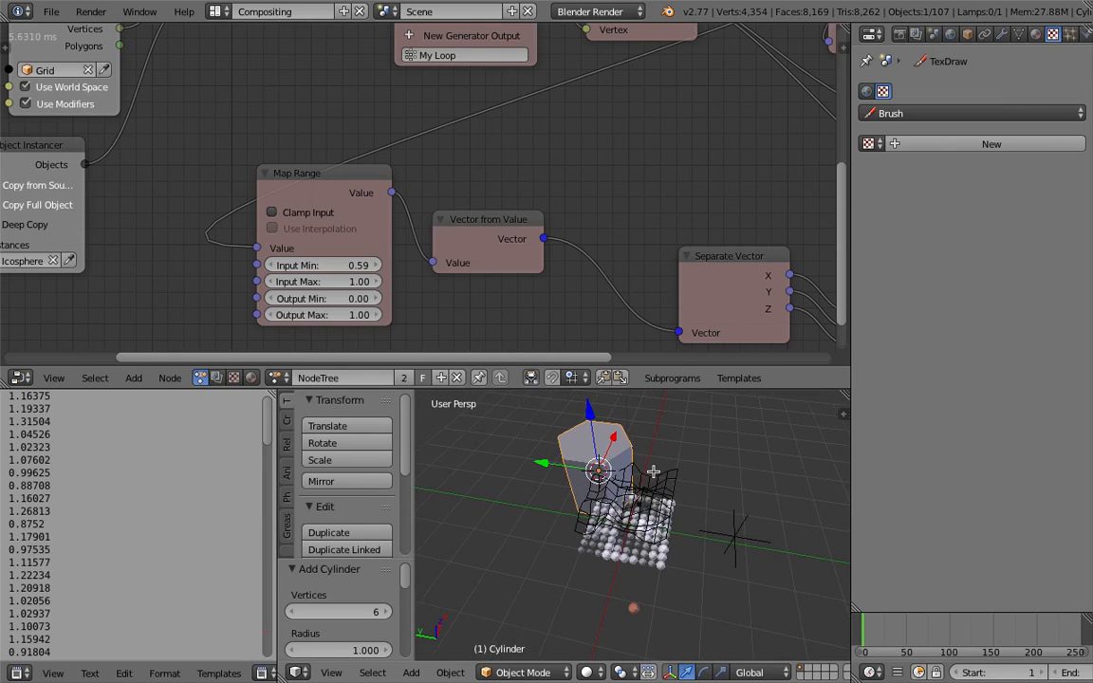
key("Tab")
key("Tab")
key("g")
left_click(576, 506)
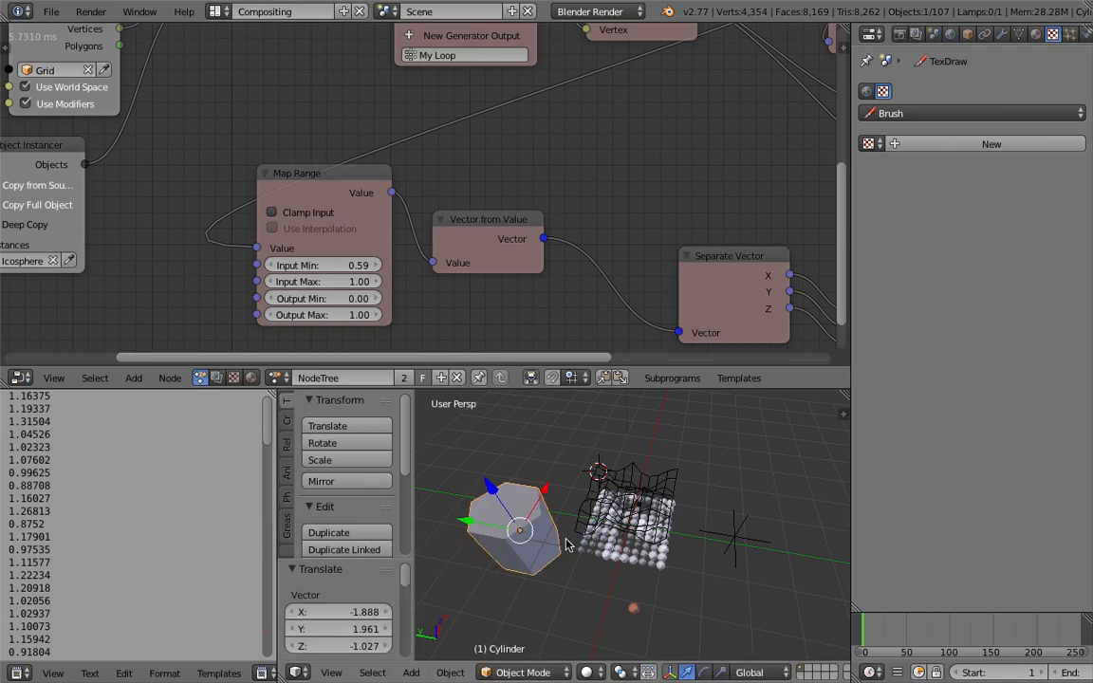
Scale the cylinder's whole mesh down uniformly to about 0.13 in Edit Mode and return to Object Mode
key("Tab")
key("s")
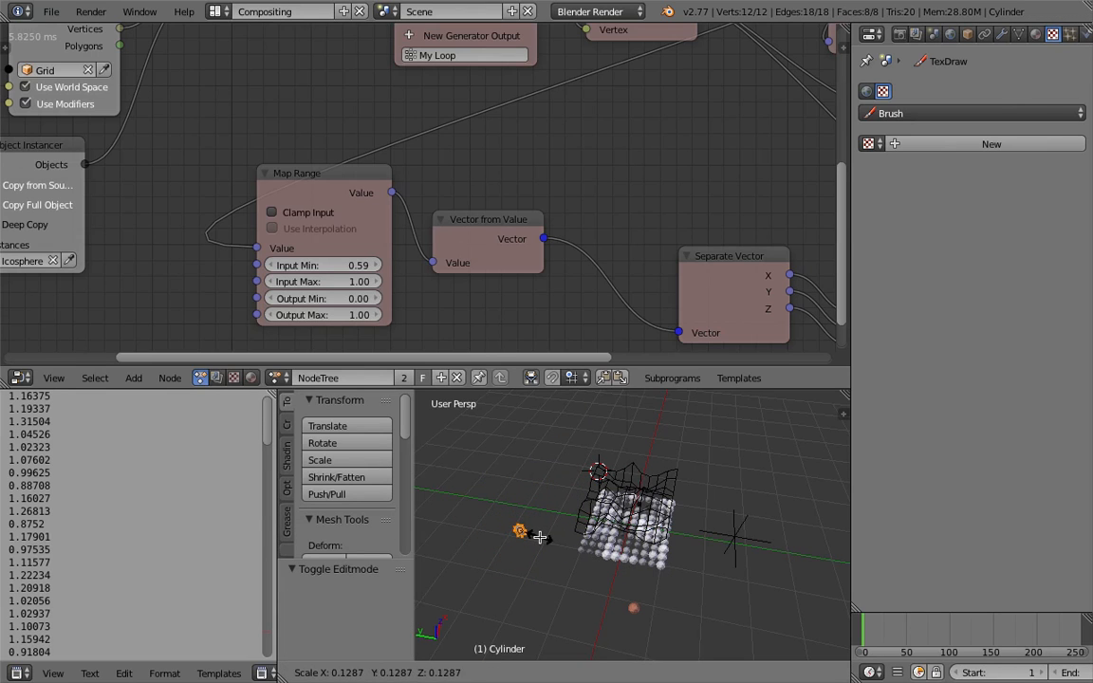
left_click(556, 550)
key("Tab")
Reposition the small cylinder freely until it sits beside the source icosphere in front of the sphere grid
key("g")
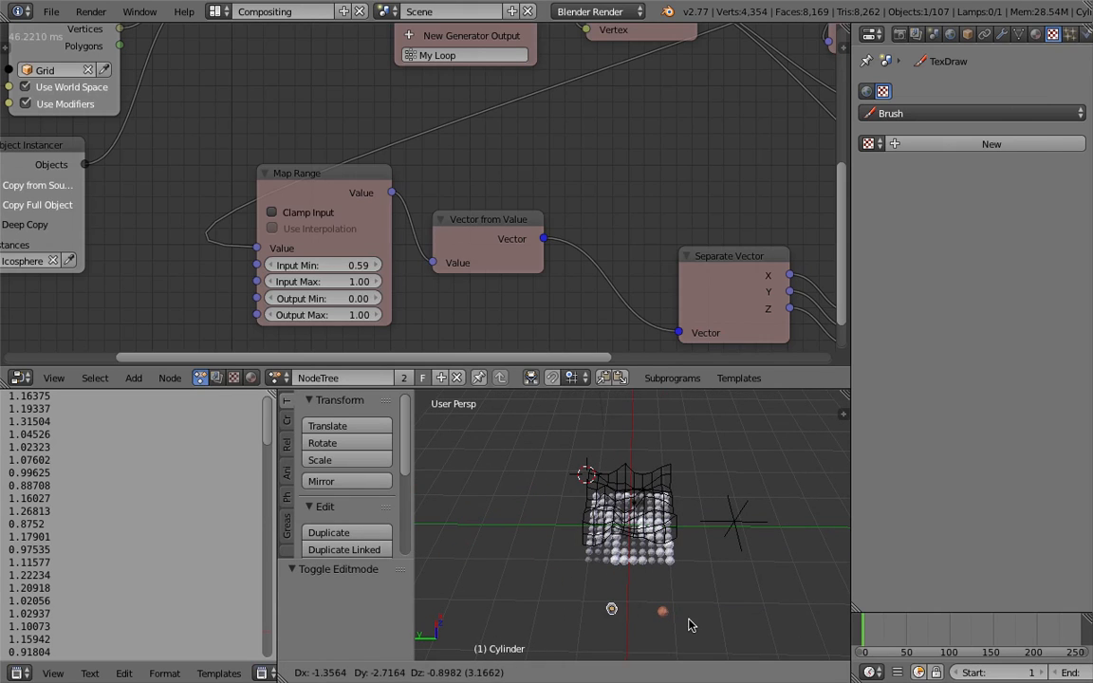
left_click(667, 609)
middle_click_drag(667, 608, 616, 550)
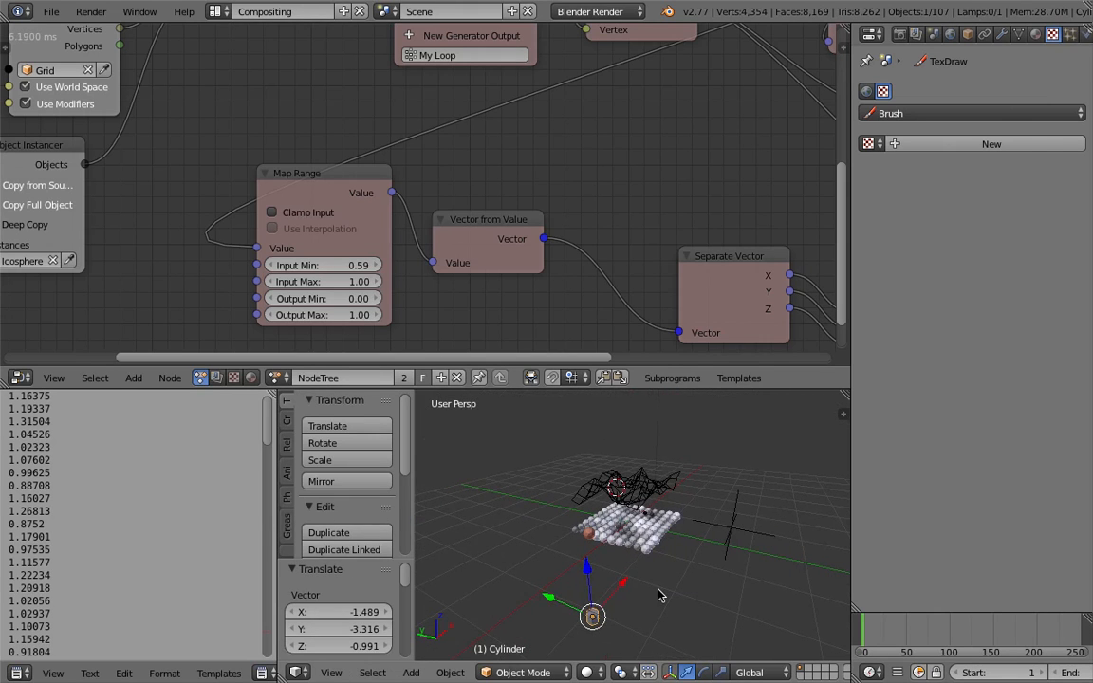
key("g")
left_click(626, 502)
middle_click_drag(627, 502, 574, 510)
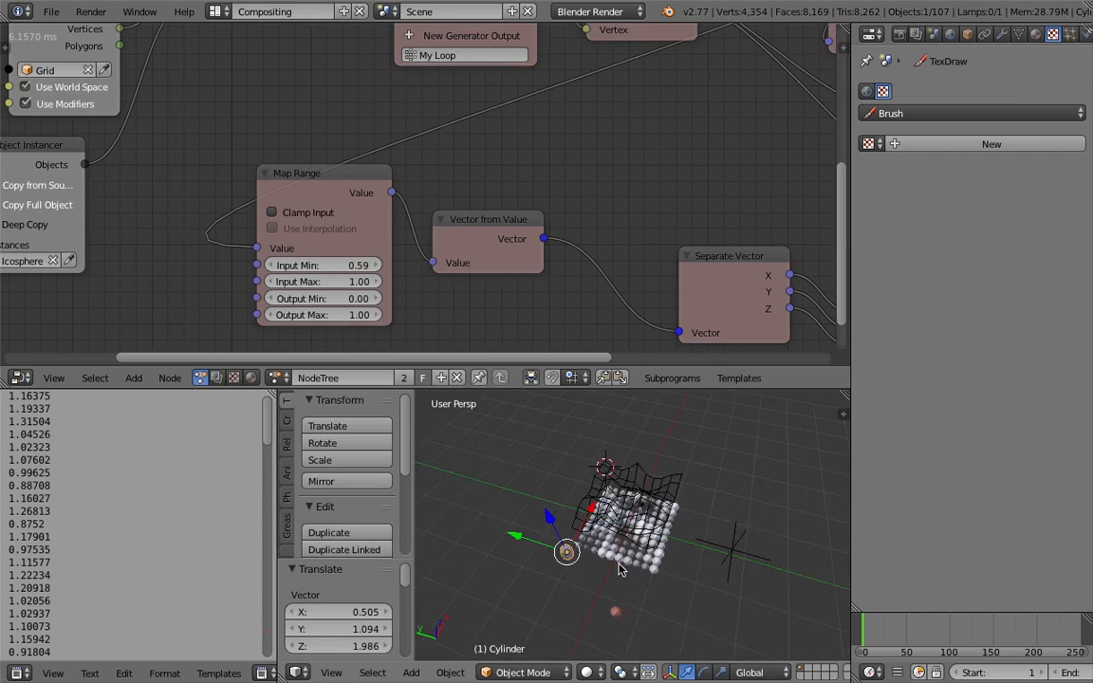
middle_click_drag(624, 560, 650, 581)
key("g")
left_click(684, 648)
middle_click_drag(683, 648, 625, 513)
scroll(610, 549, "up", 2)
Nudge the cylinder slightly upward next to the icosphere and save the scene over the existing file
scroll(474, 163, "down", 7)
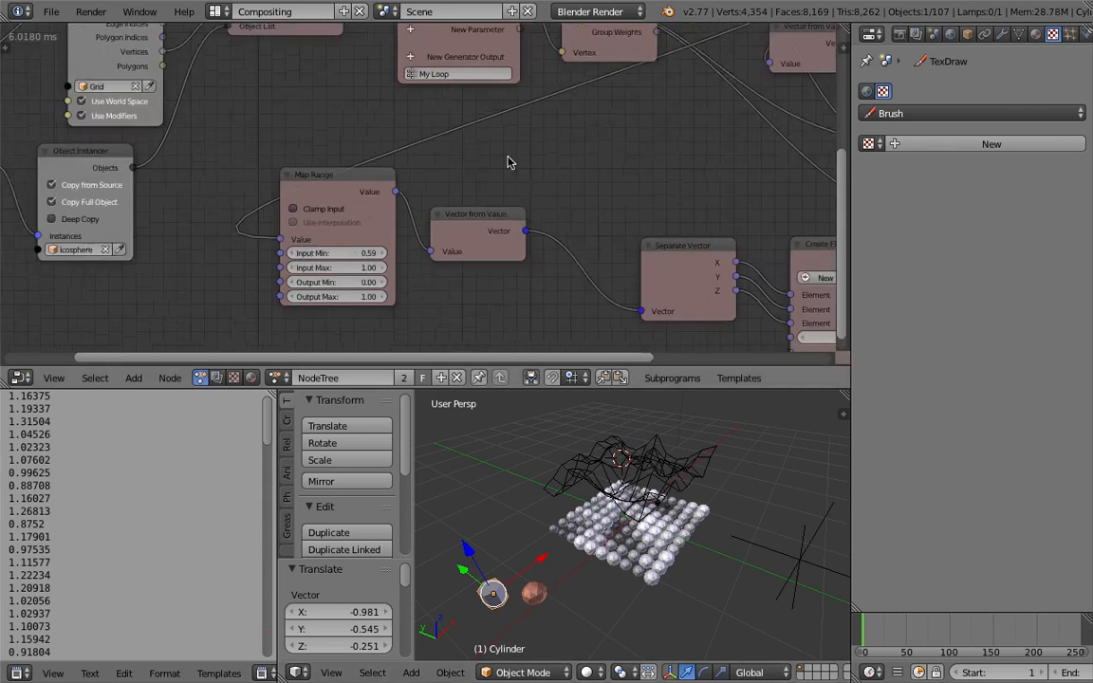
scroll(500, 177, "up", 1)
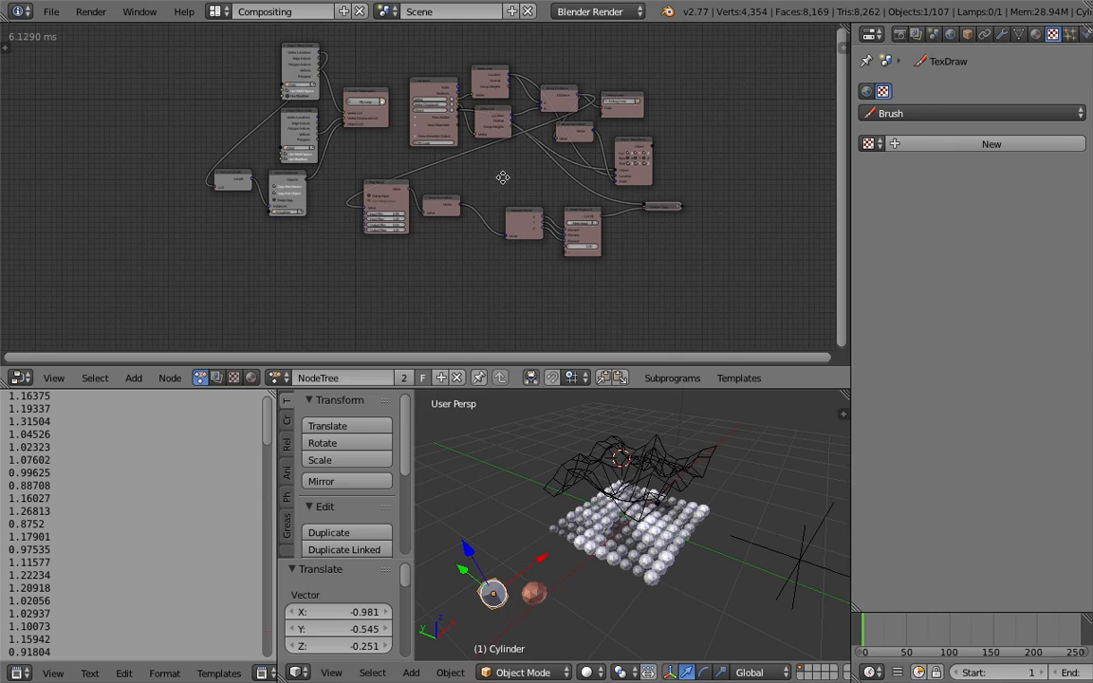
scroll(503, 178, "up", 4)
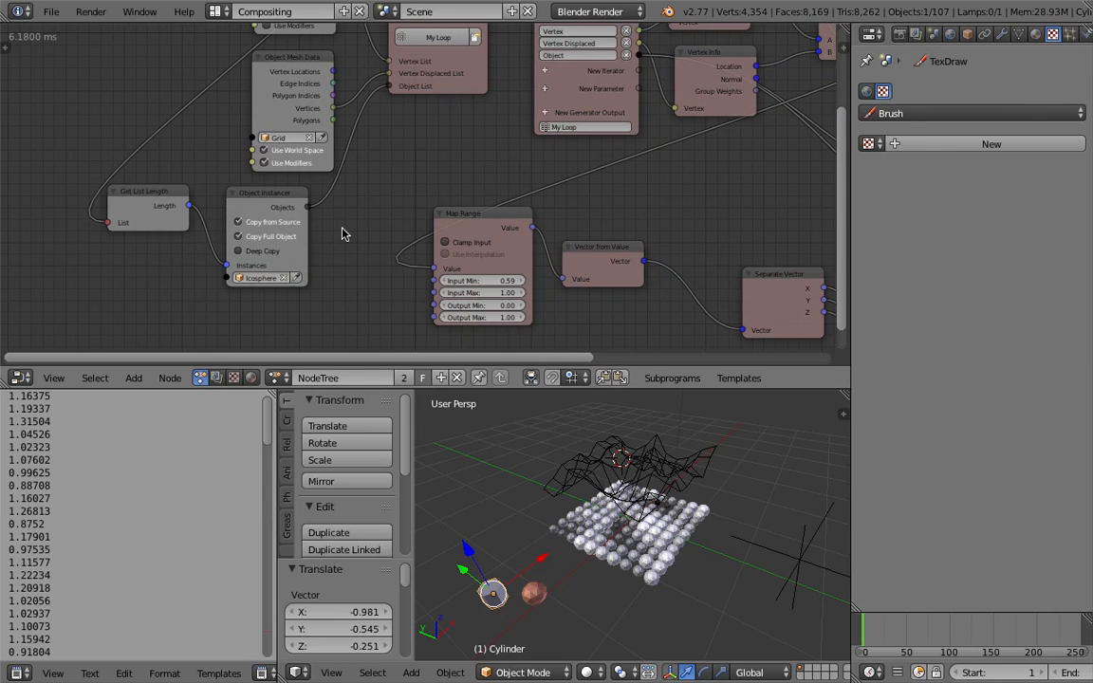
key("g")
left_click(510, 562)
key("ctrl+s")
left_click(509, 564)
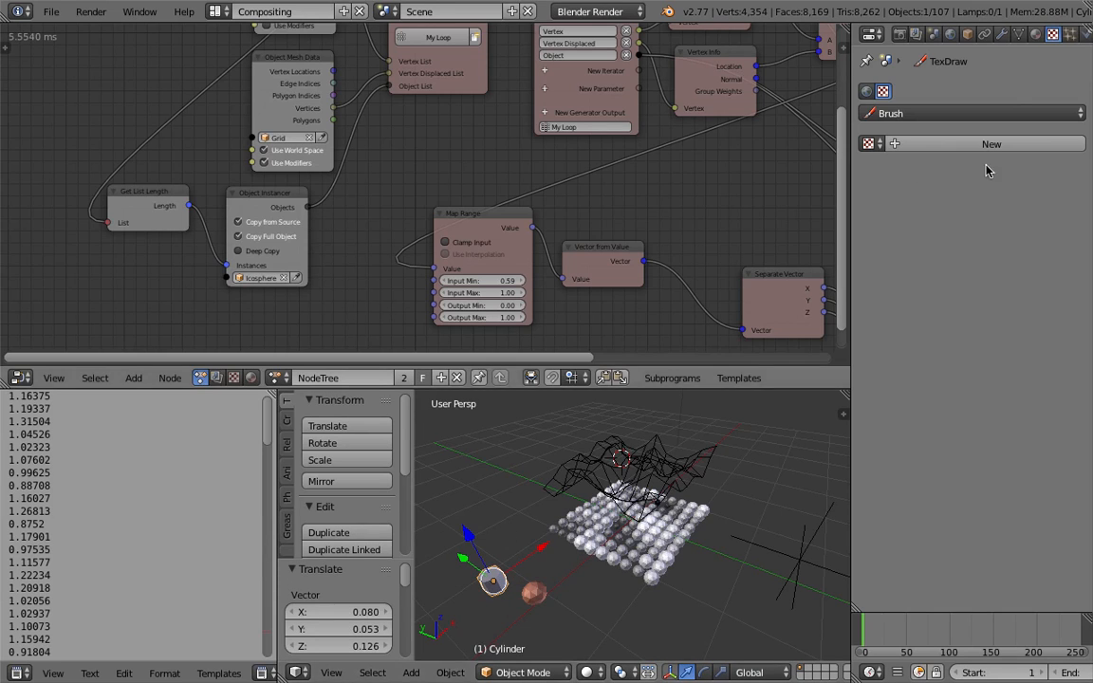
Assign the existing material Material.001 to the cylinder
left_click(1035, 38)
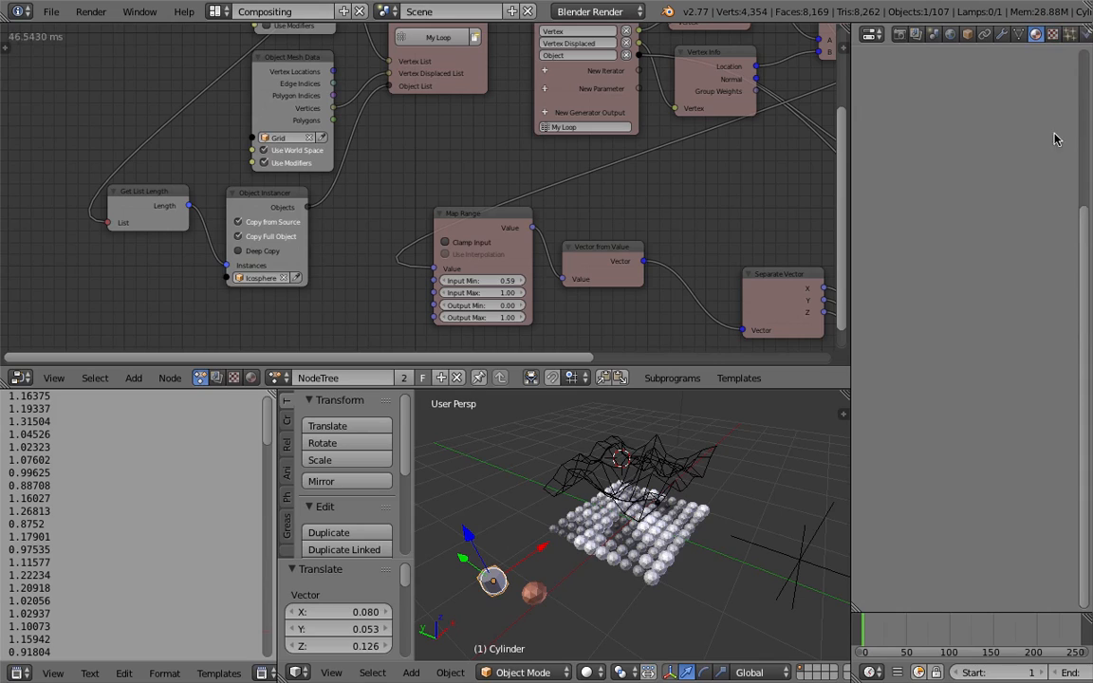
left_click(871, 147)
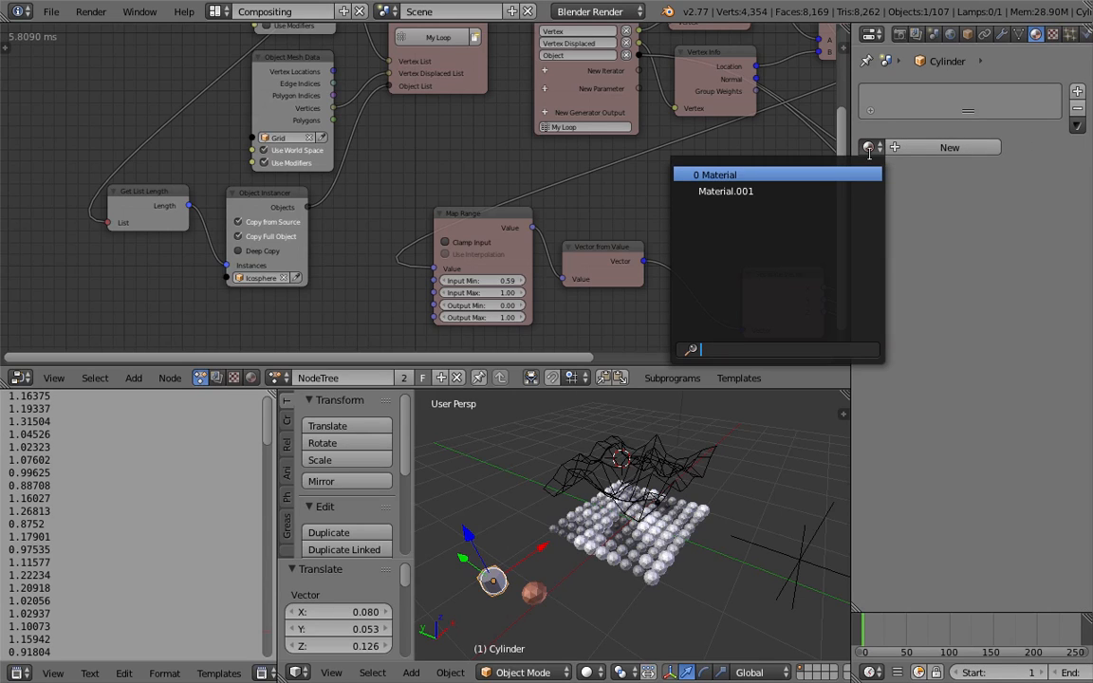
left_click(797, 191)
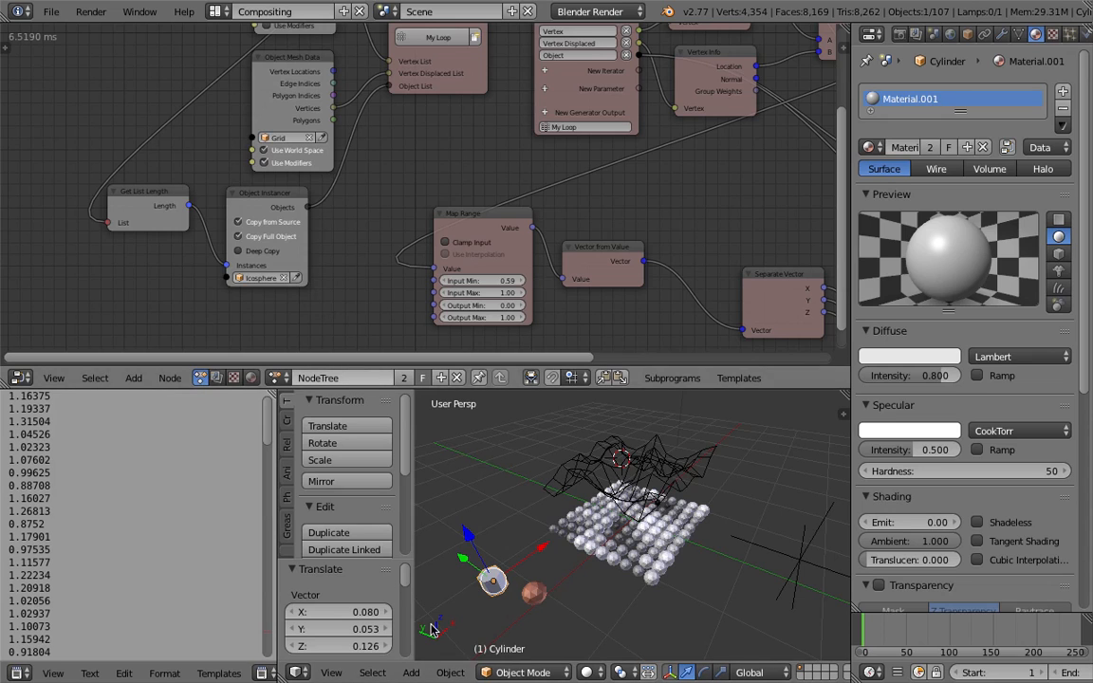
Set the Object Instancer node's source object to Cylinder and save the scene over the existing file
left_click(297, 279)
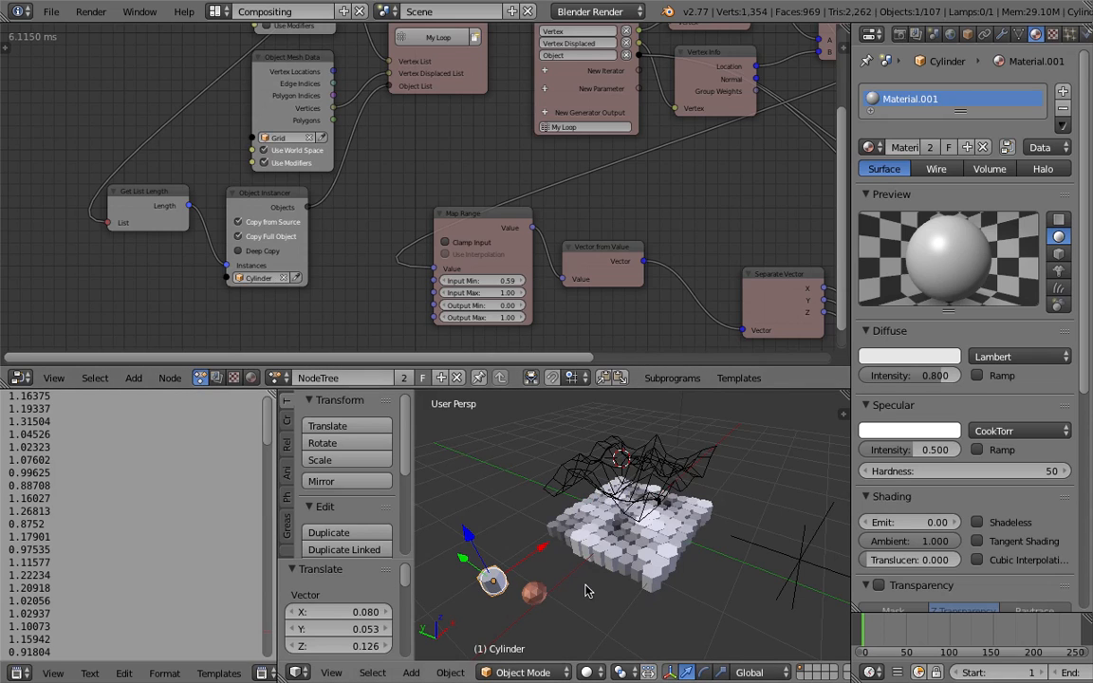
scroll(585, 592, "up", 5)
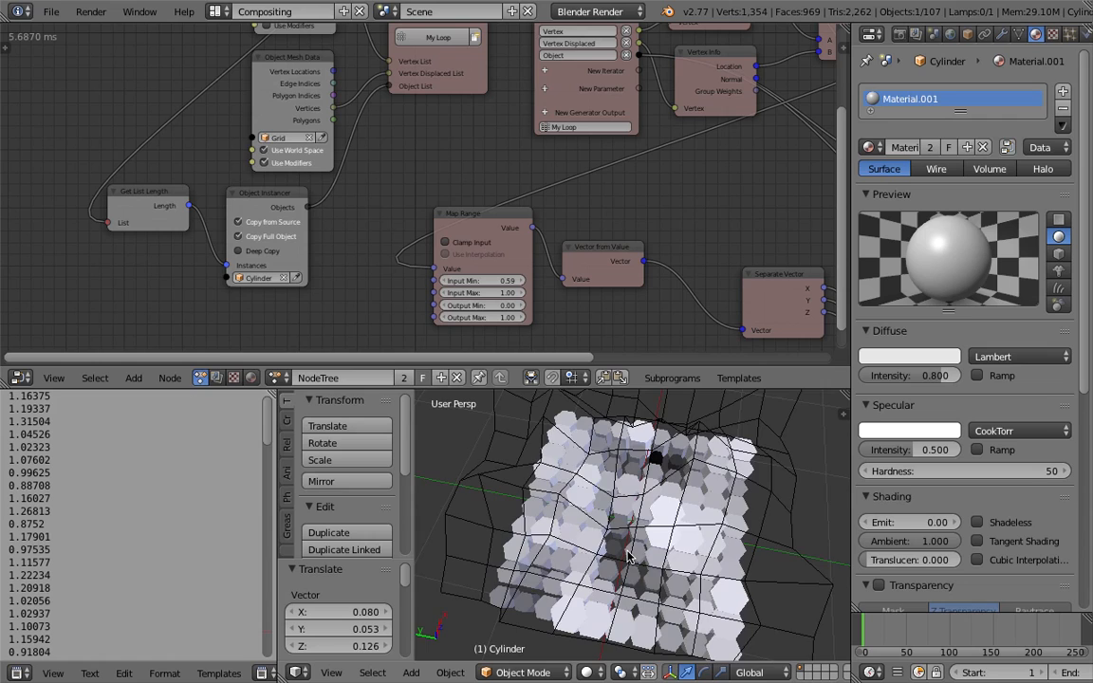
middle_click_drag(650, 528, 653, 527)
scroll(653, 528, "down", 1)
key("ctrl+s")
key("Return")
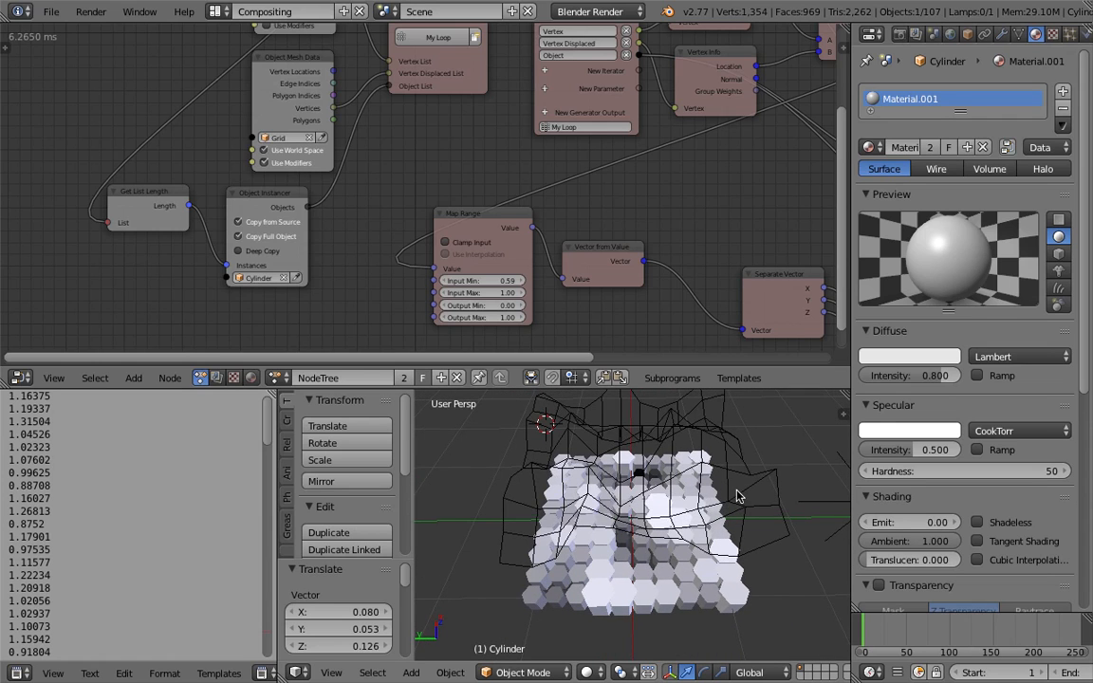
Select the displaced wireframe grid and examine the sizes and shades of the hexagonal instances from several angles and distances
right_click(707, 467)
middle_click_drag(665, 494, 700, 512)
middle_click_drag(610, 525, 581, 549)
middle_click_drag(576, 500, 643, 491)
scroll(633, 522, "up", 2)
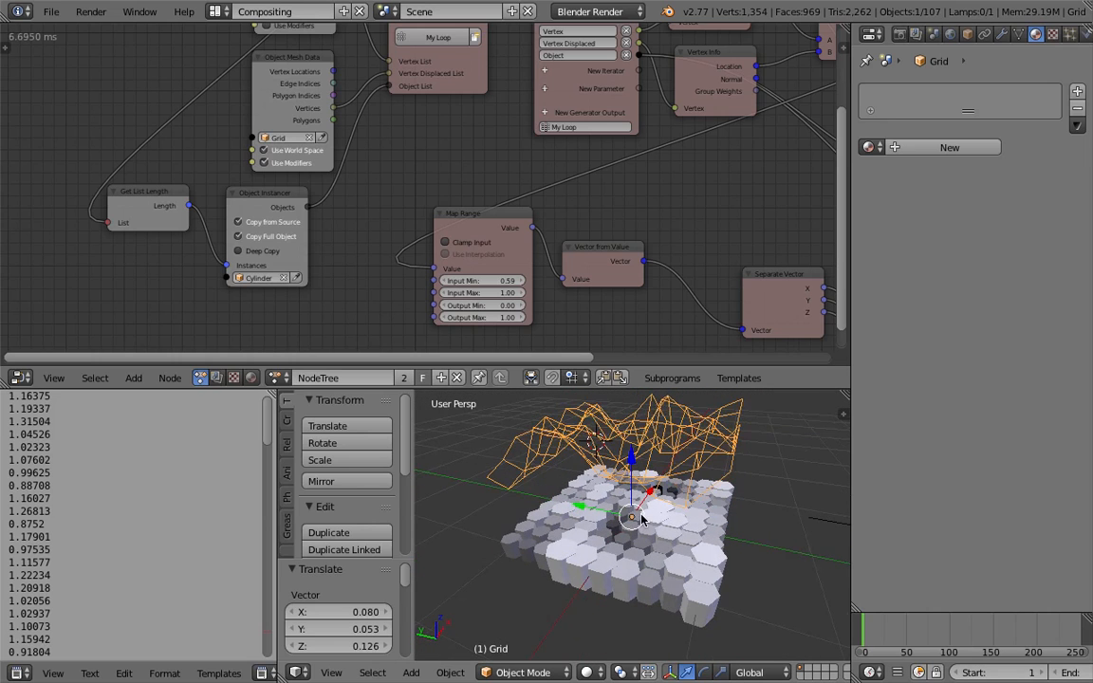
middle_click_drag(661, 531, 634, 569)
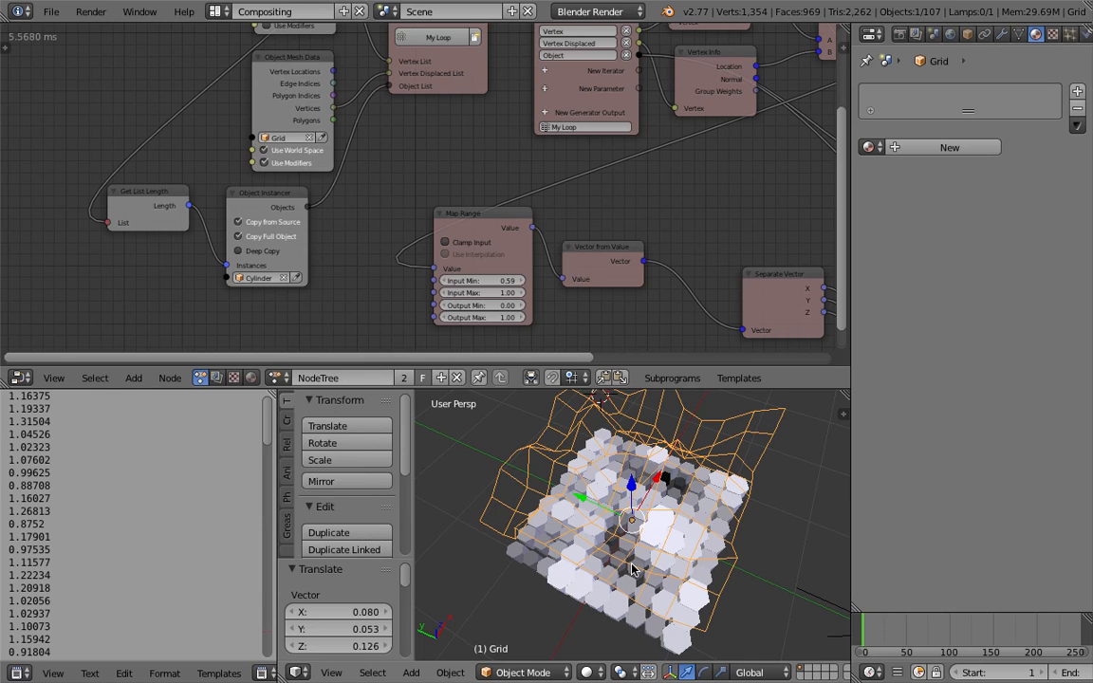
middle_click_drag(630, 482, 630, 534)
middle_click_drag(625, 521, 569, 481)
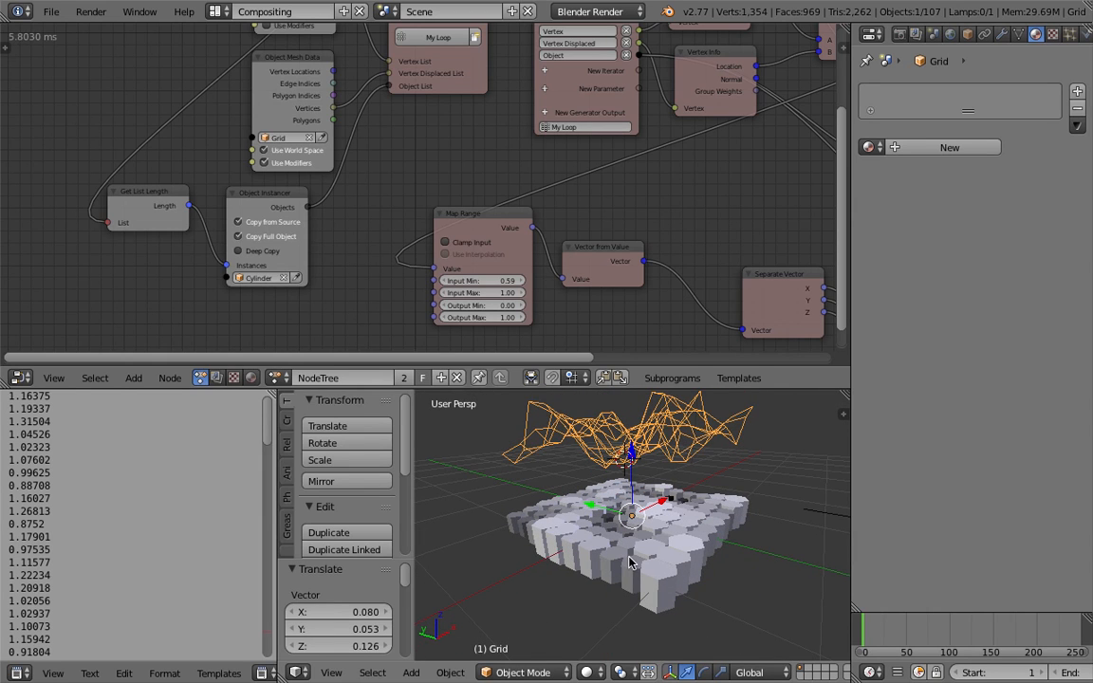
middle_click_drag(617, 578, 662, 563)
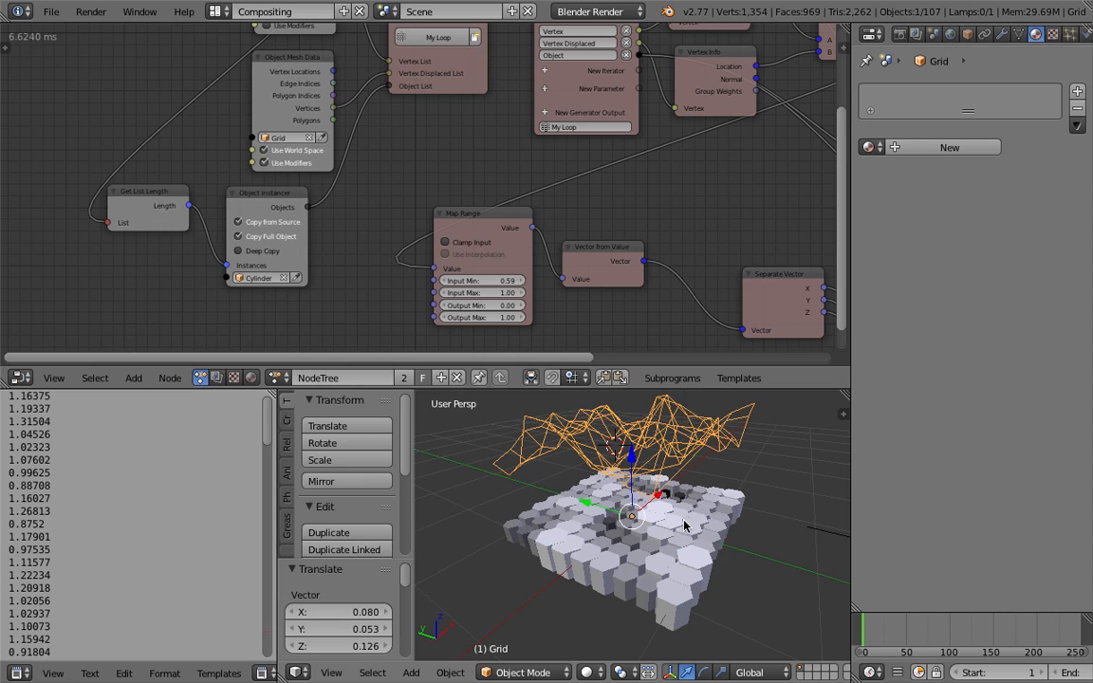
scroll(624, 532, "down", 3)
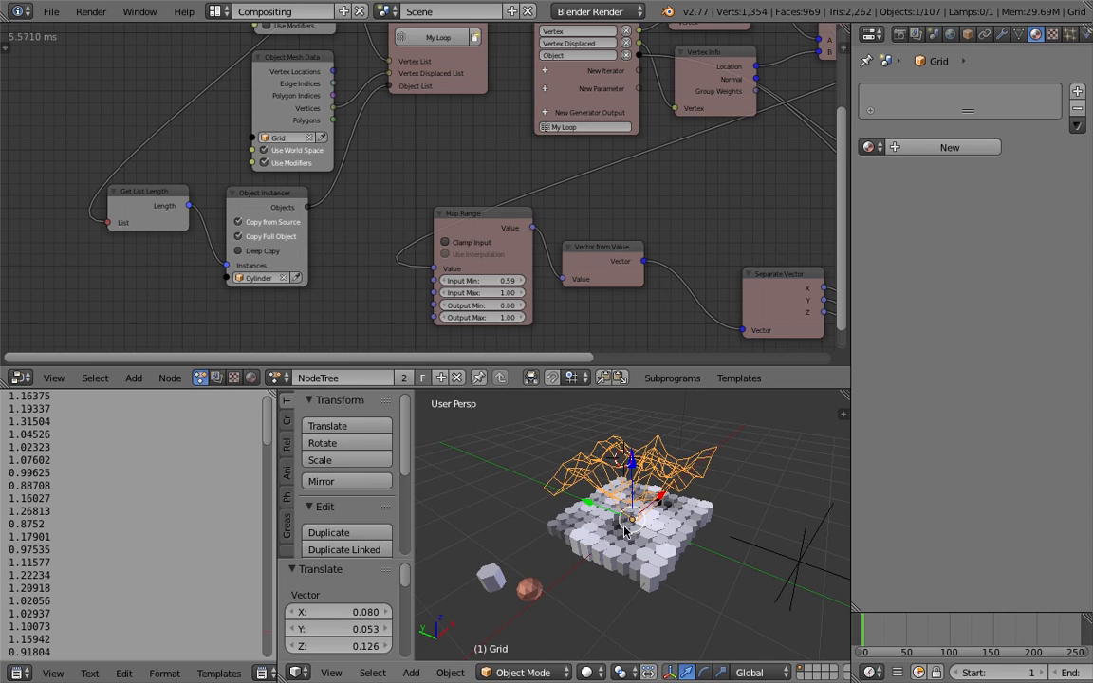
middle_click_drag(612, 541, 626, 531)
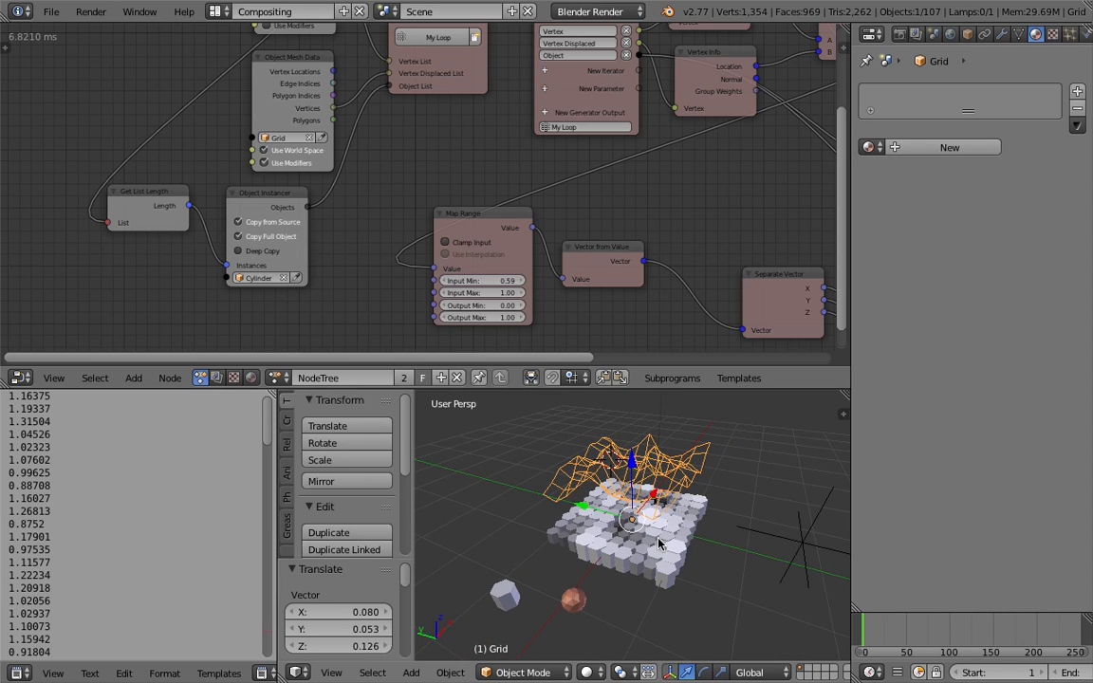
scroll(661, 544, "up", 4)
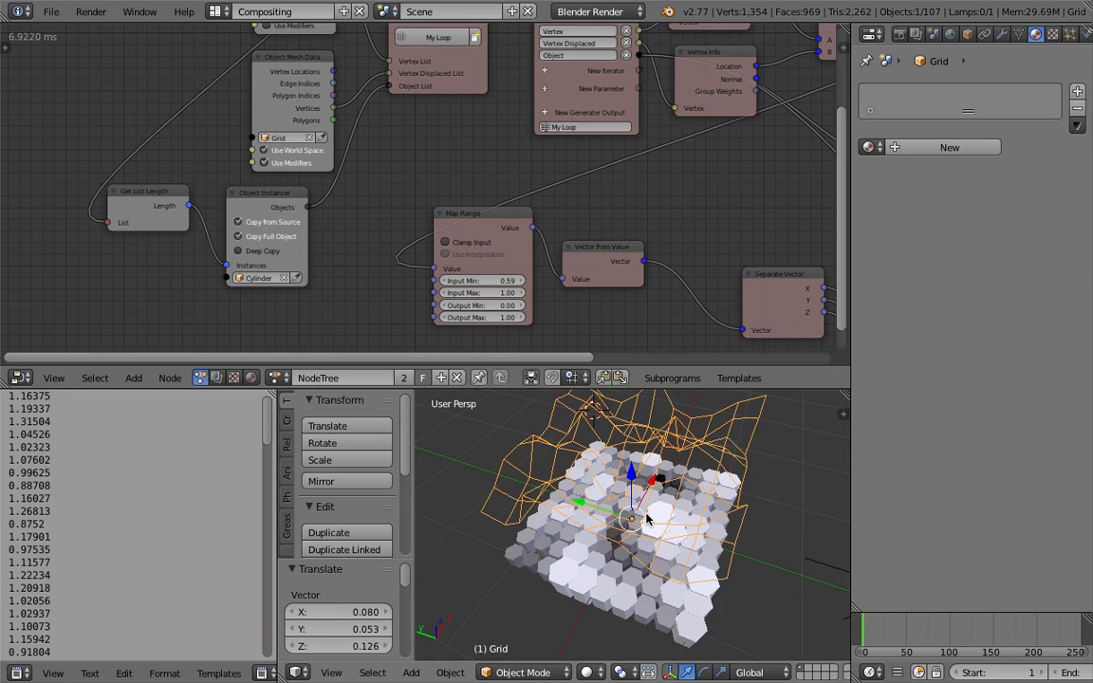
scroll(726, 558, "down", 3)
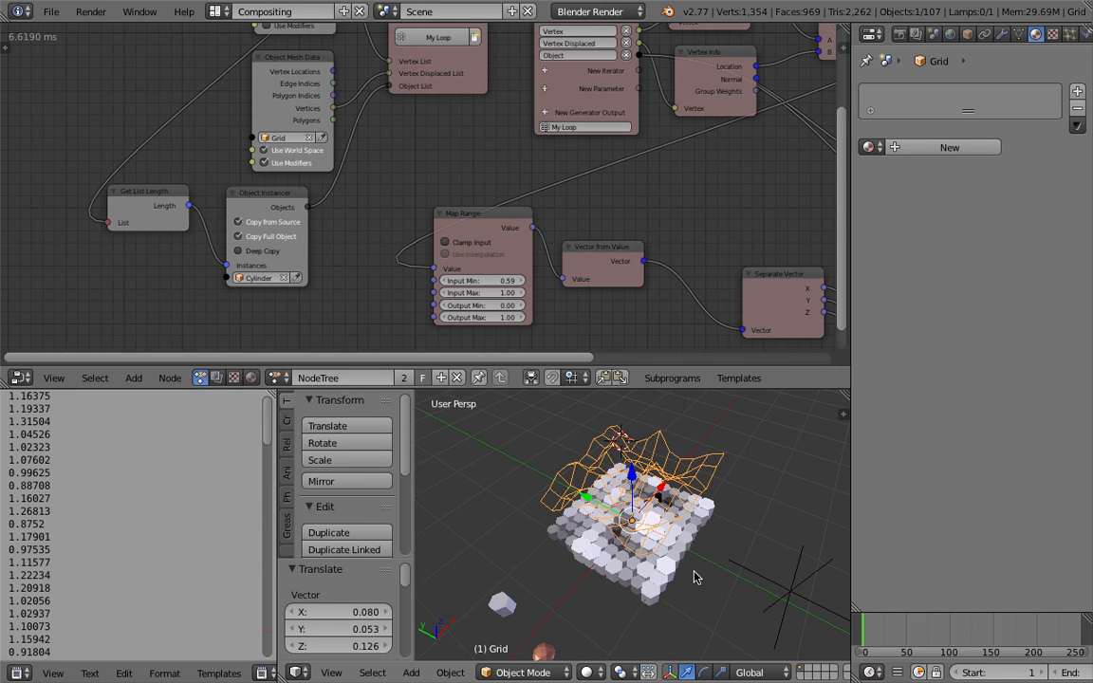
scroll(679, 564, "up", 5)
scroll(663, 549, "down", 2)
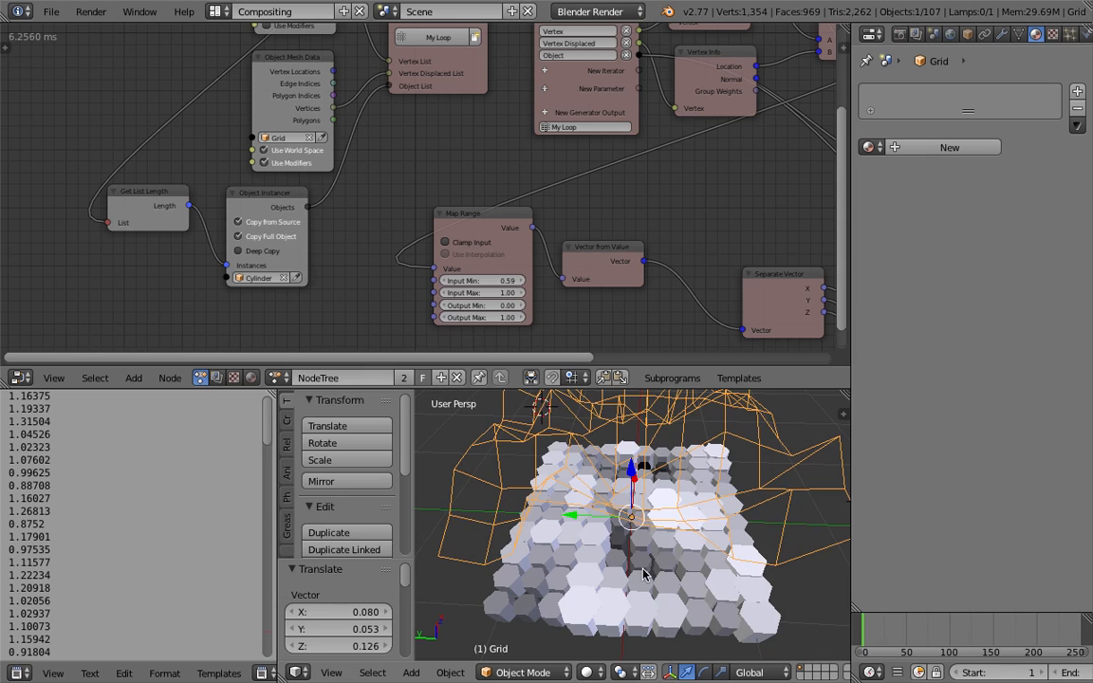
scroll(644, 575, "down", 3)
Scale the source cylinder's mesh uniformly to about 0.746 in Edit Mode to open gaps between the instances
right_click(589, 645)
middle_click_drag(618, 603, 646, 569)
key("Tab")
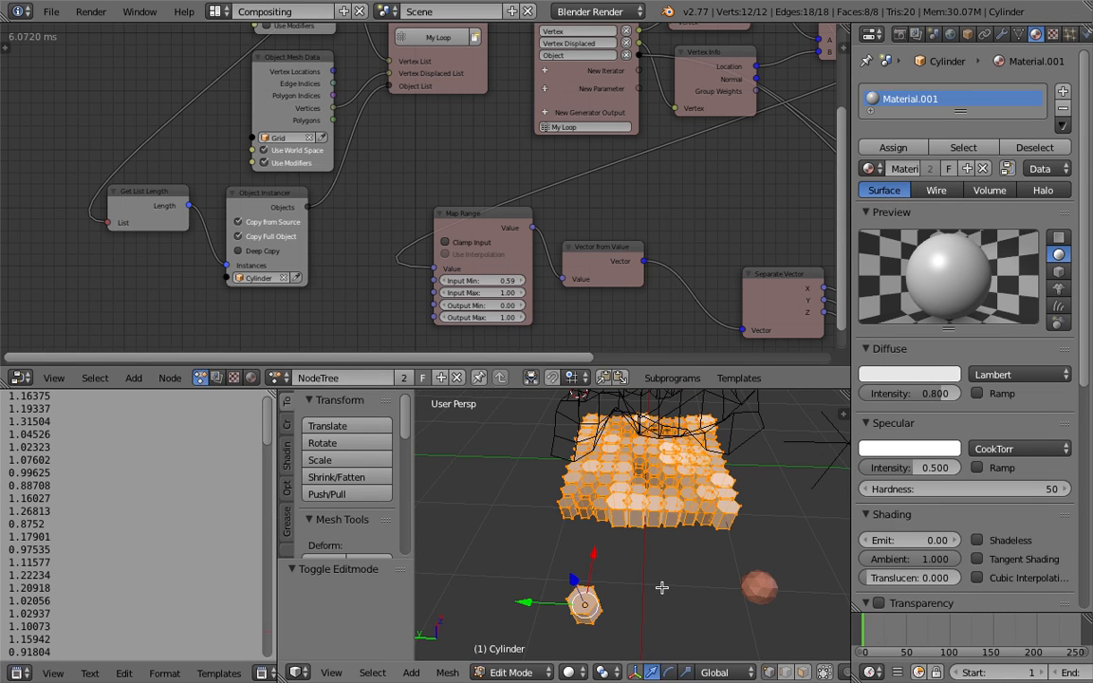
key("s")
left_click(644, 585)
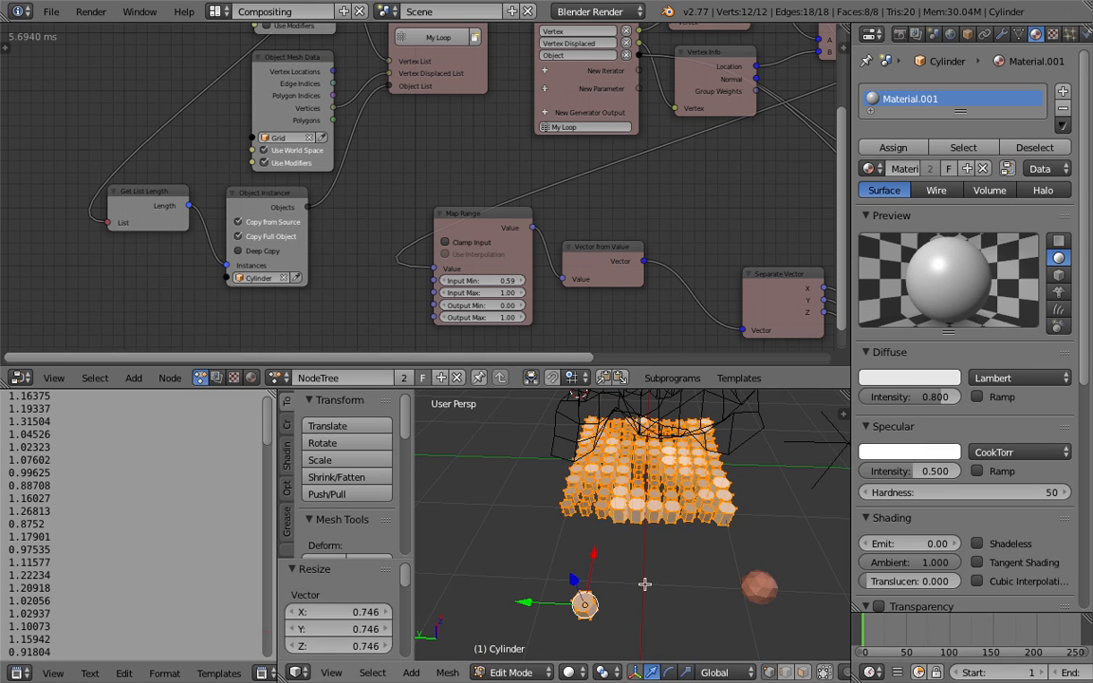
key("Tab")
Save the scene over the existing file and hide the 3D view's tool shelf
middle_click_drag(644, 585, 542, 528)
middle_click_drag(617, 528, 614, 497)
key("ctrl+s")
left_click(612, 493)
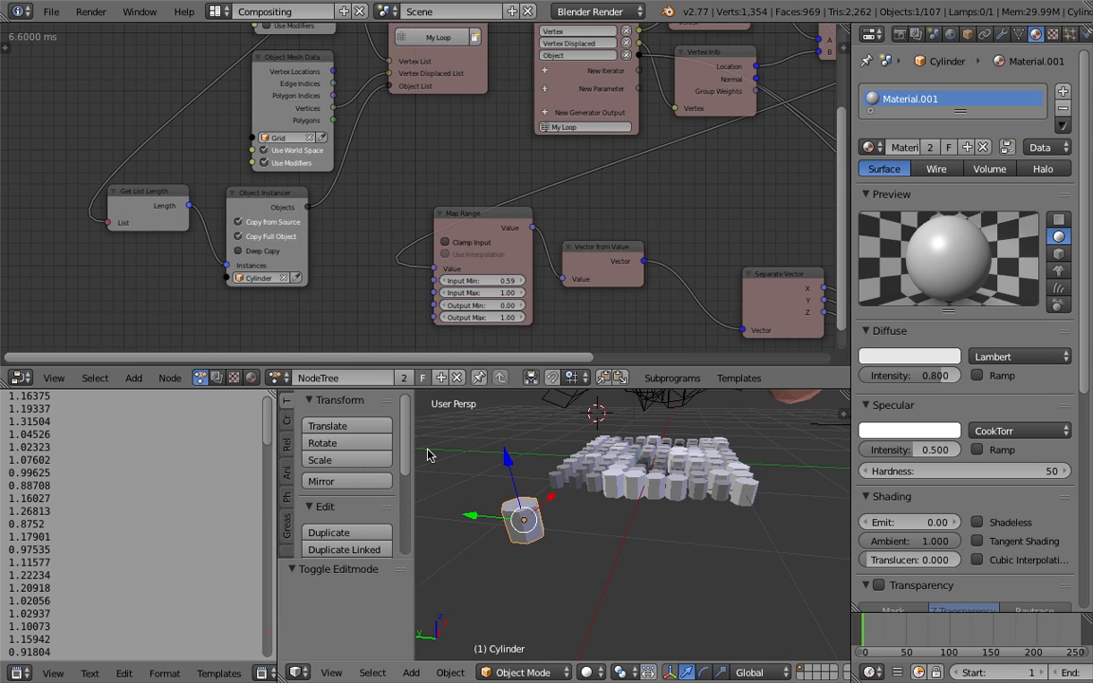
key("t")
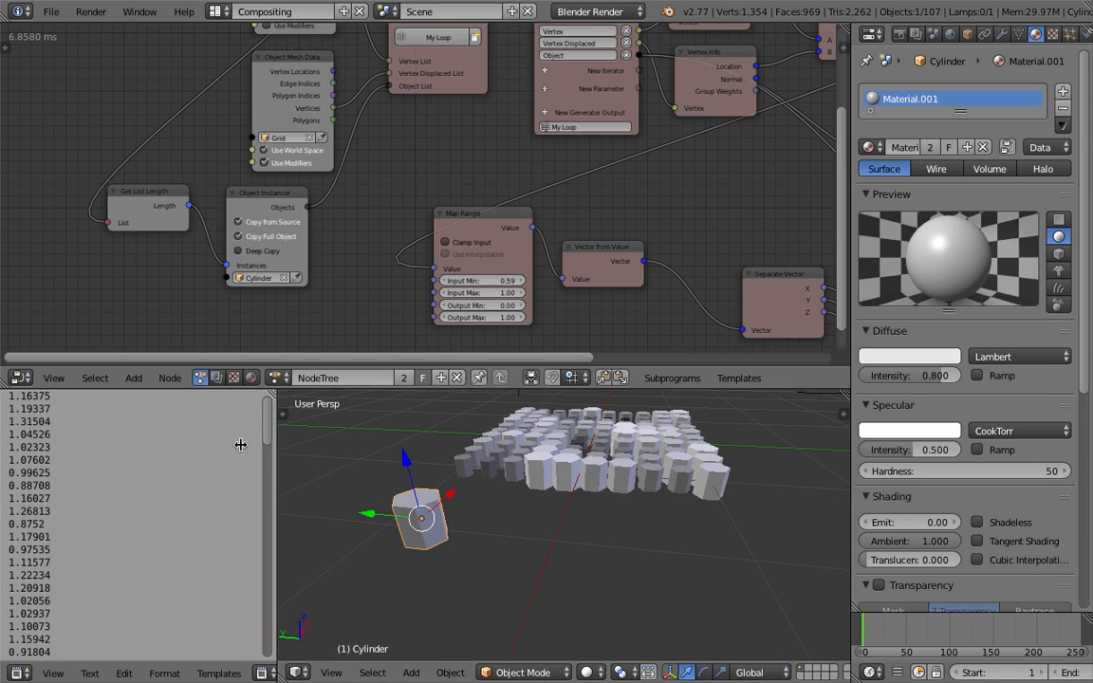
Move the Object Transforms node away from the Vector from Value node and check the instances from above
mouse_move(556, 504)
middle_mouse_down()
mouse_move(557, 516)
mouse_move(569, 513)
middle_mouse_up()
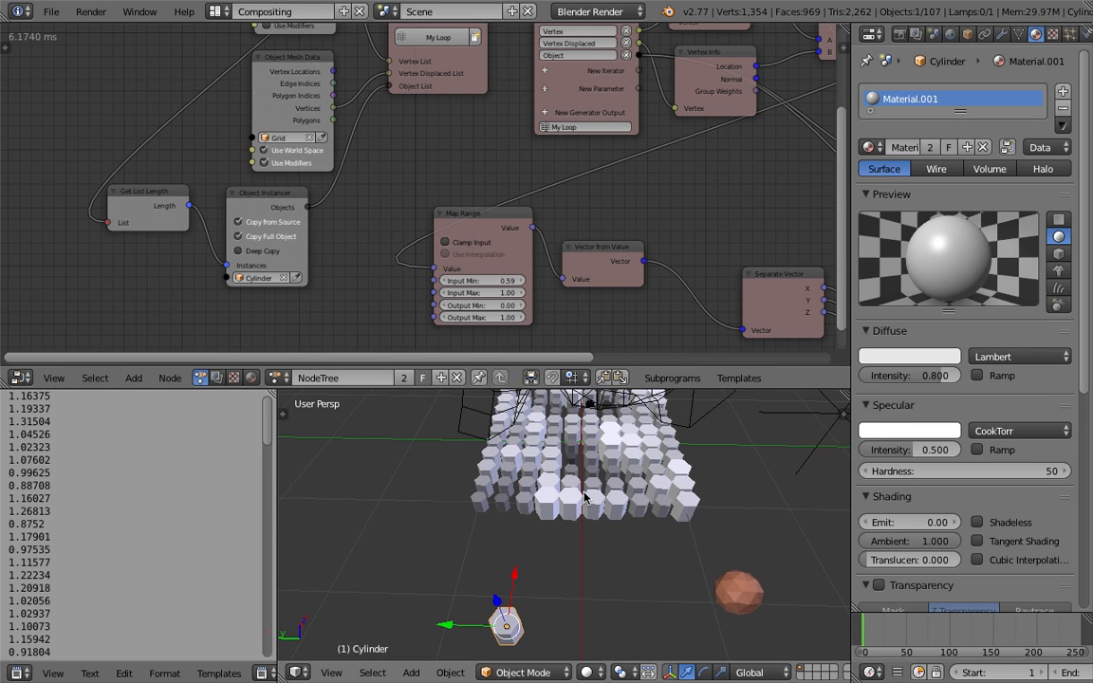
scroll(520, 636, "down", 2)
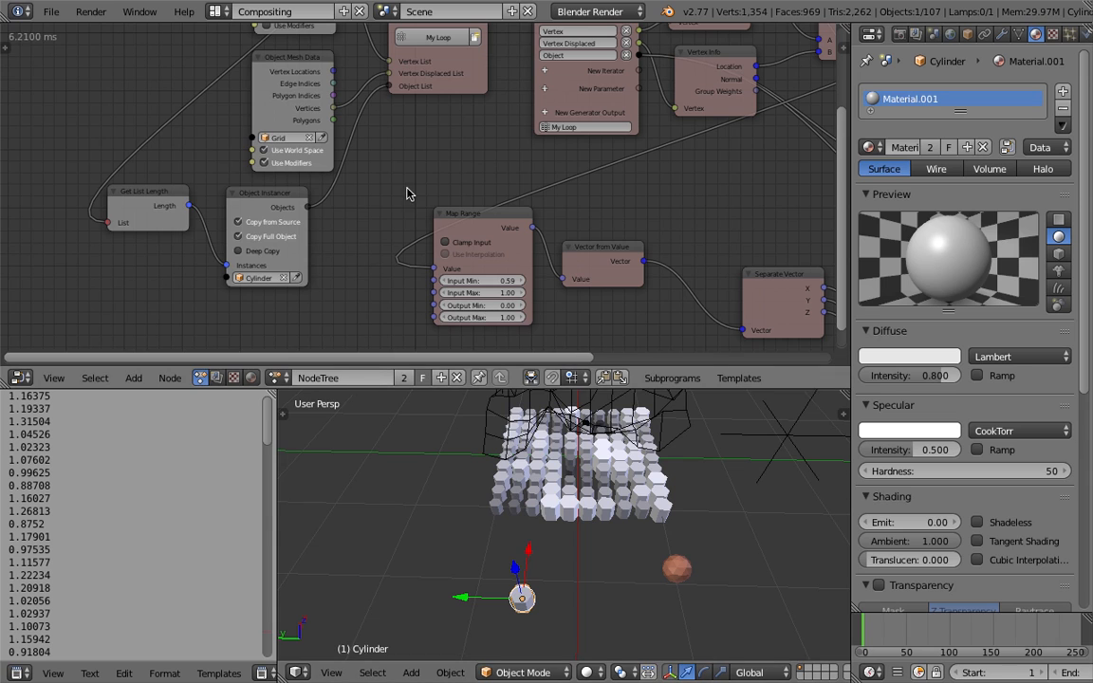
middle_click_drag(407, 194, 394, 209)
middle_click_drag(554, 213, 313, 244)
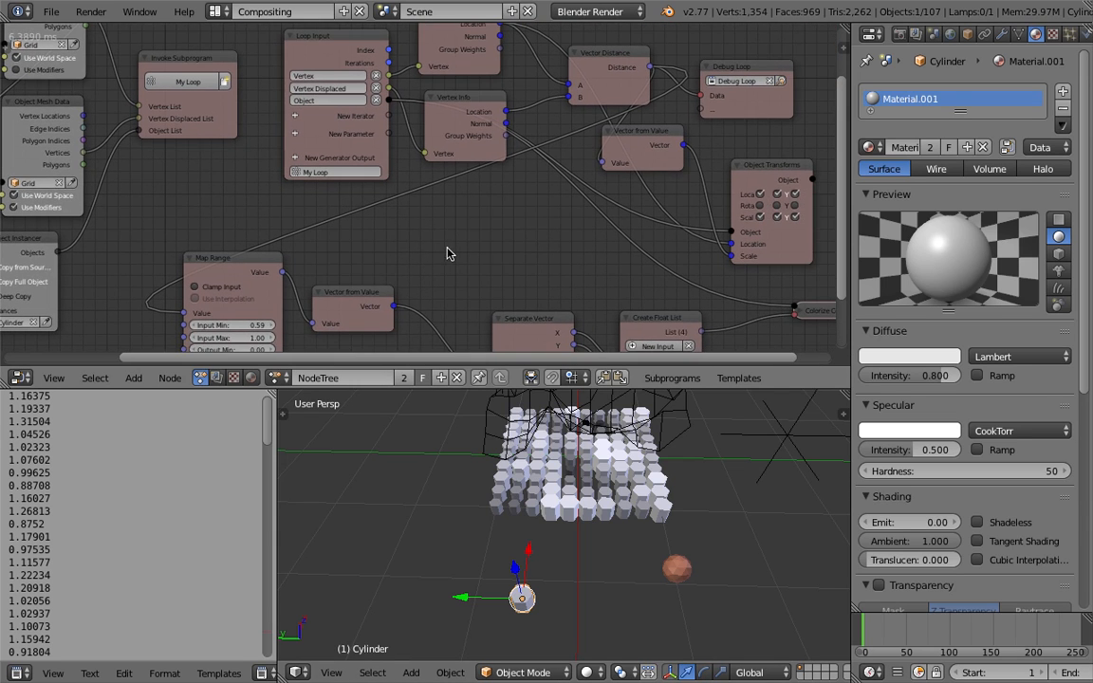
middle_click_drag(398, 247, 286, 227)
left_click_drag(661, 154, 719, 151)
scroll(599, 446, "down", 1)
middle_click_drag(599, 446, 577, 439)
middle_click_drag(440, 540, 354, 615)
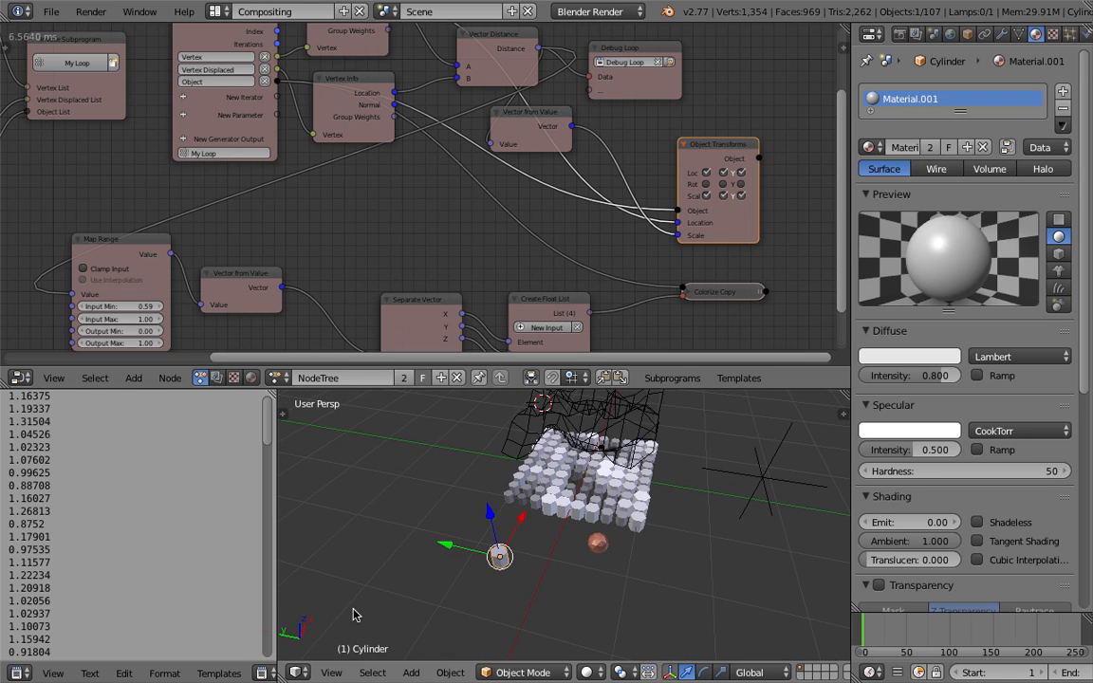
middle_click_drag(536, 536, 545, 543)
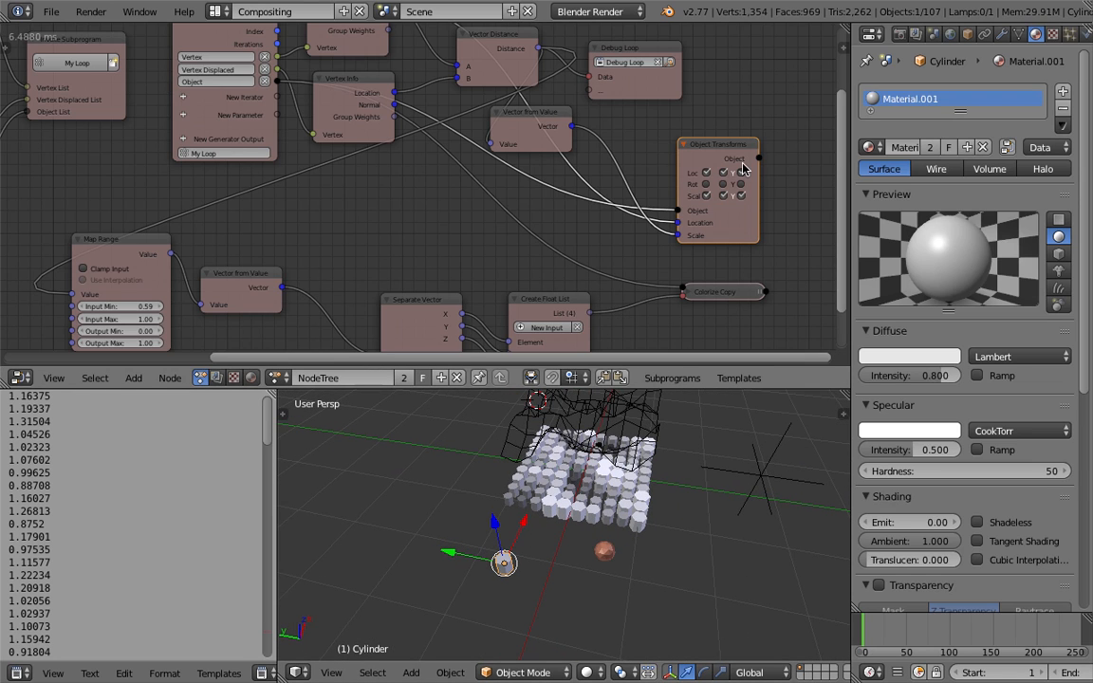
Move the Object Transforms node further out and delete the Vector from Value node feeding its Scale input
left_click_drag(729, 148, 762, 151)
middle_click_drag(619, 124, 626, 150)
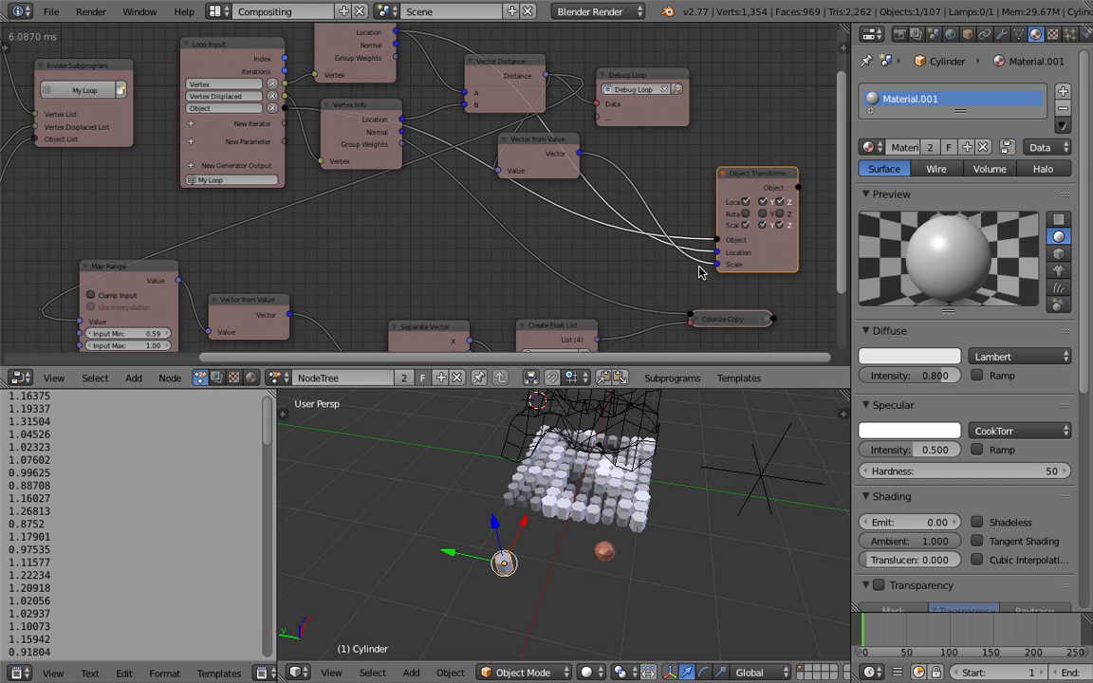
left_click(576, 142)
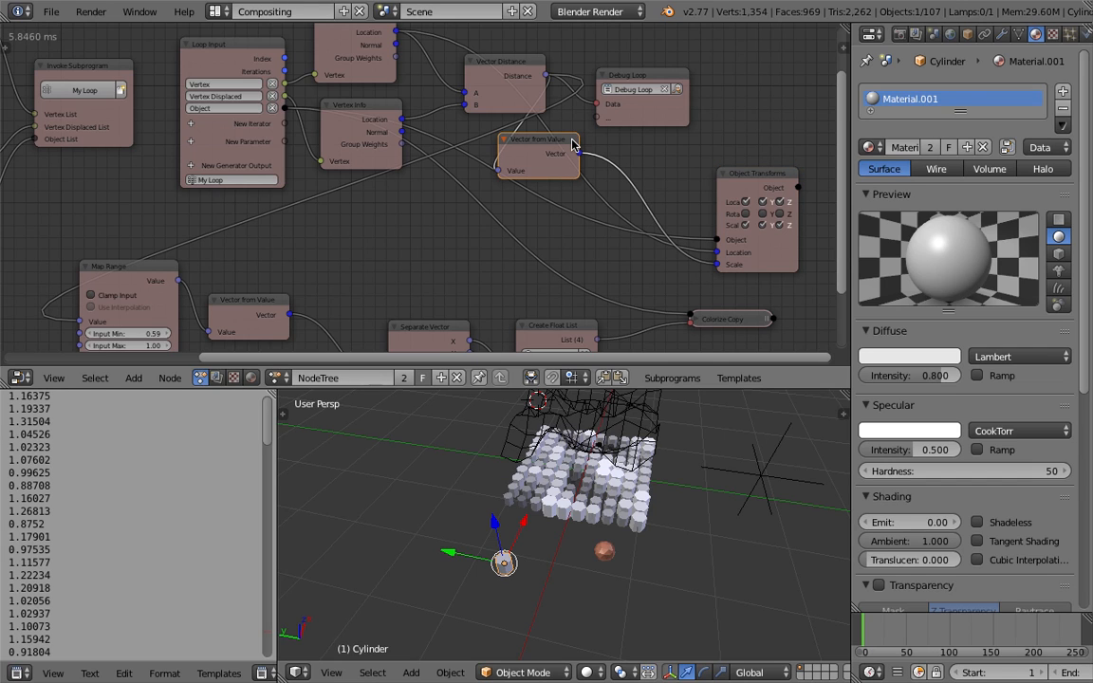
key("x")
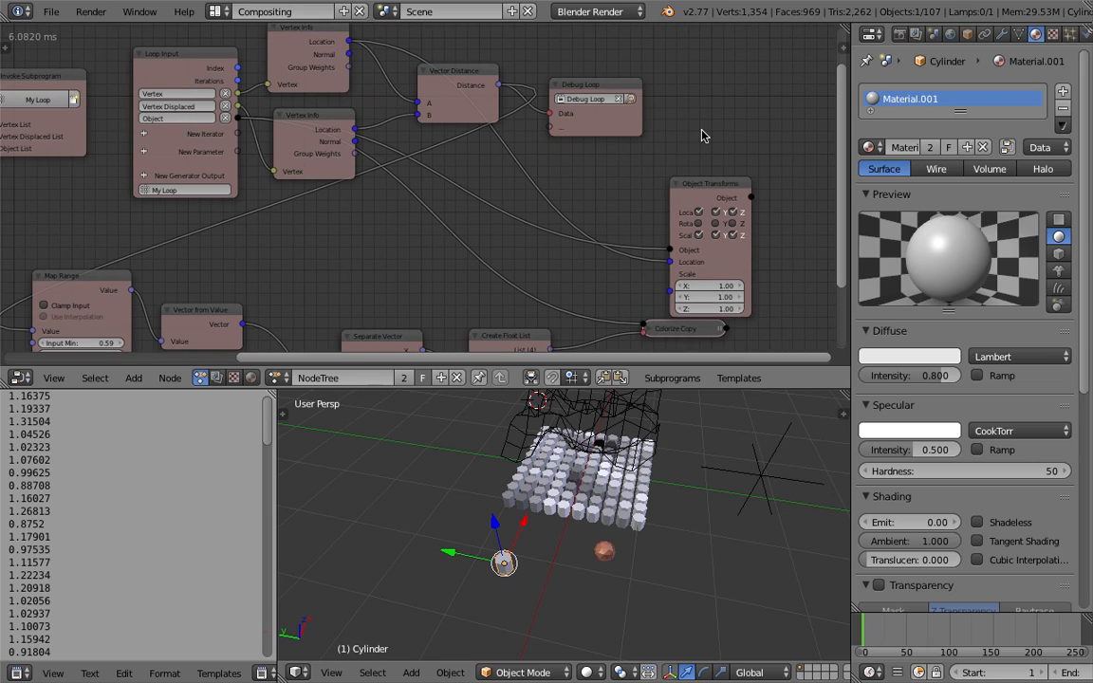
key("shift+a")
mouse_move(703, 138)
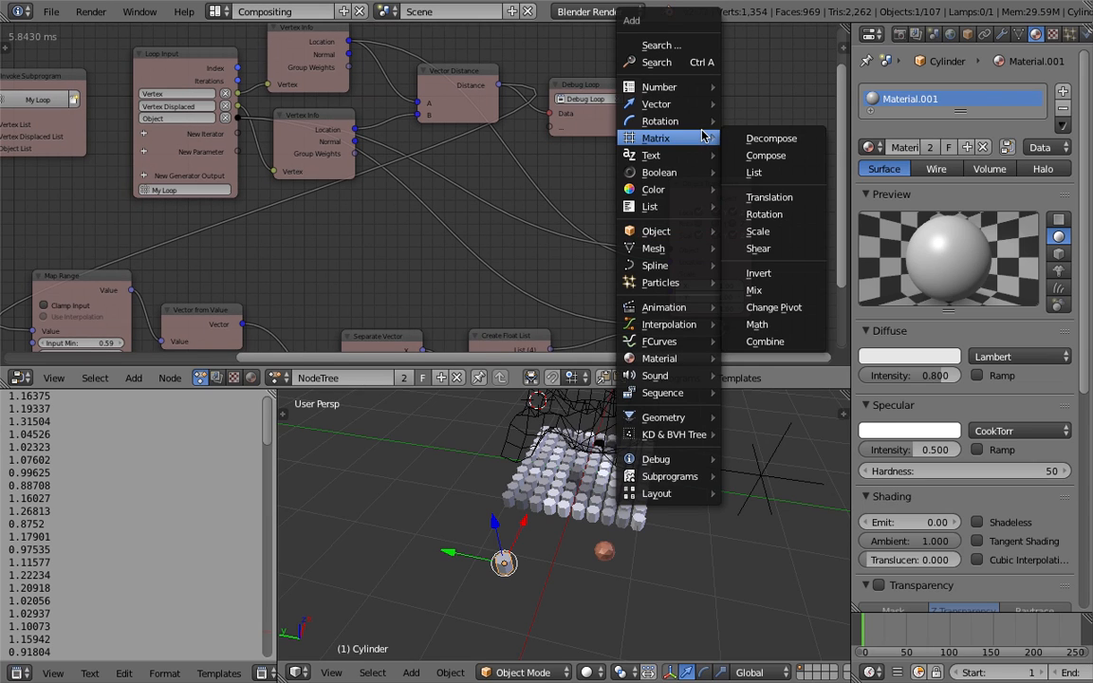
left_click(693, 63)
type("Math")
type("sepa")
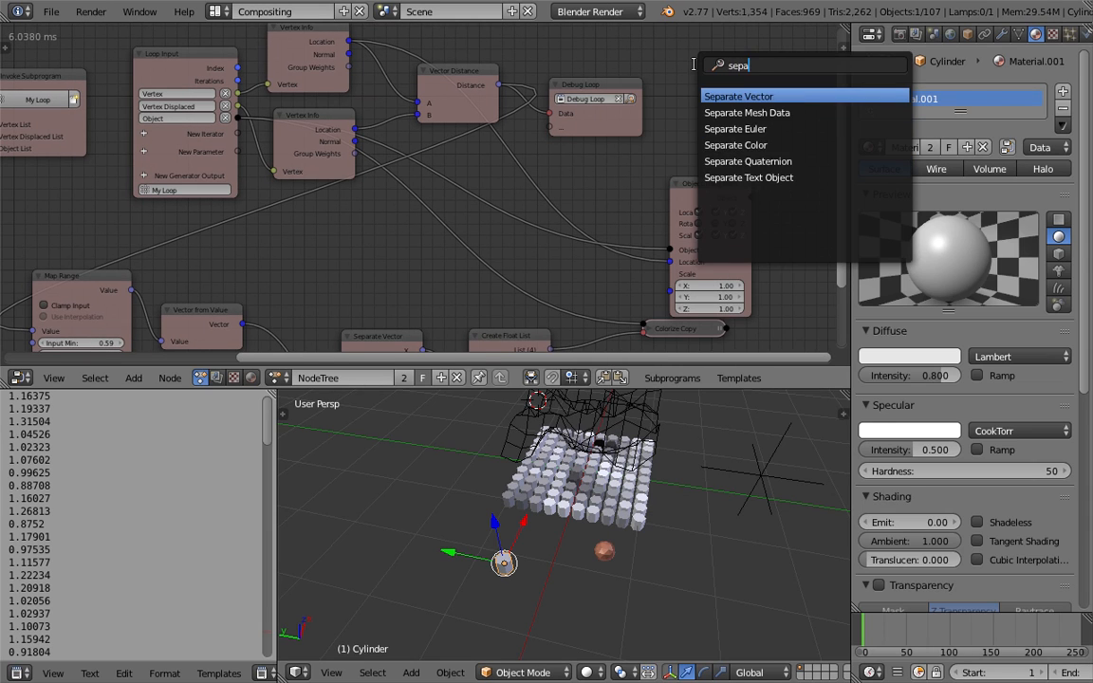
key("Return")
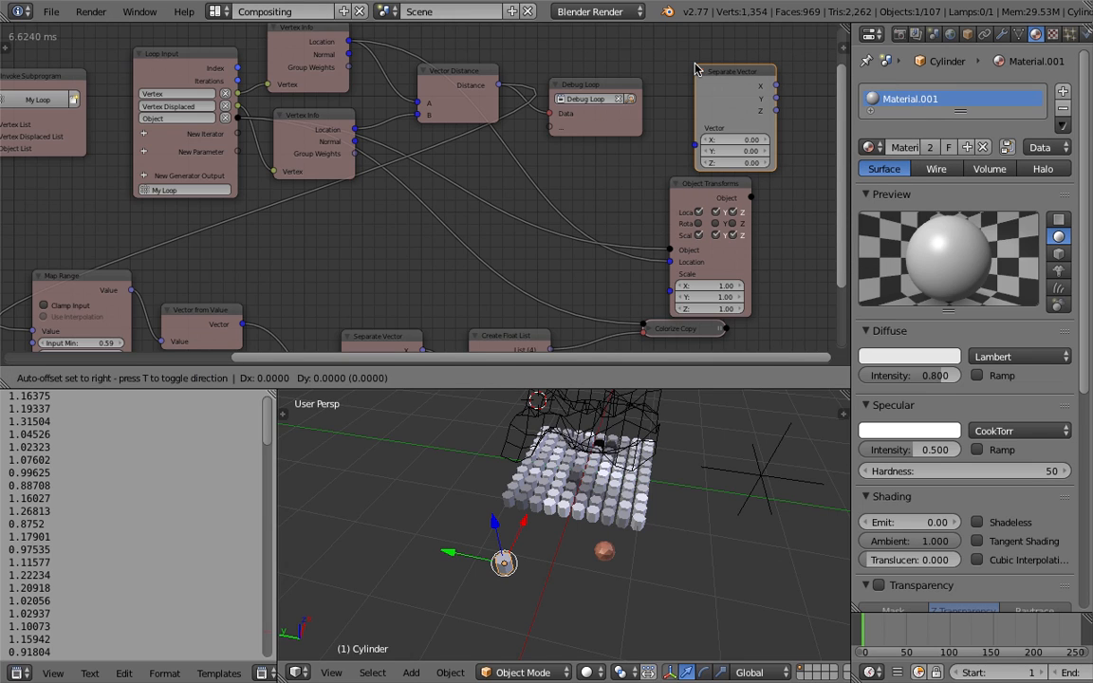
left_click(694, 68)
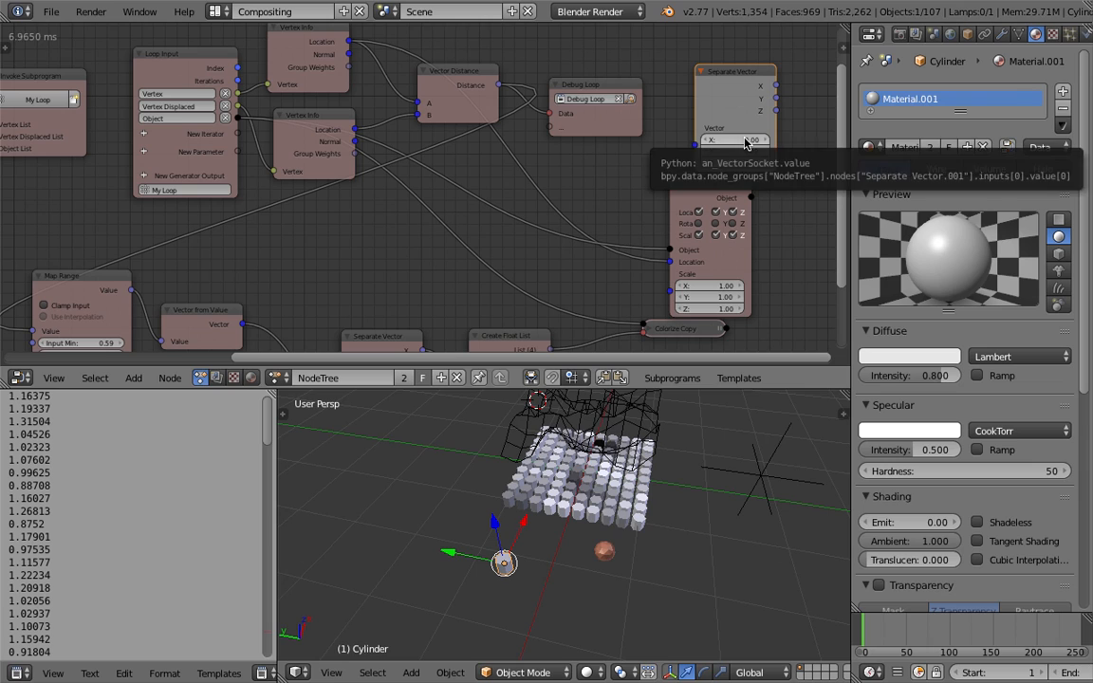
left_click_drag(743, 139, 743, 151)
type("1")
key("Return")
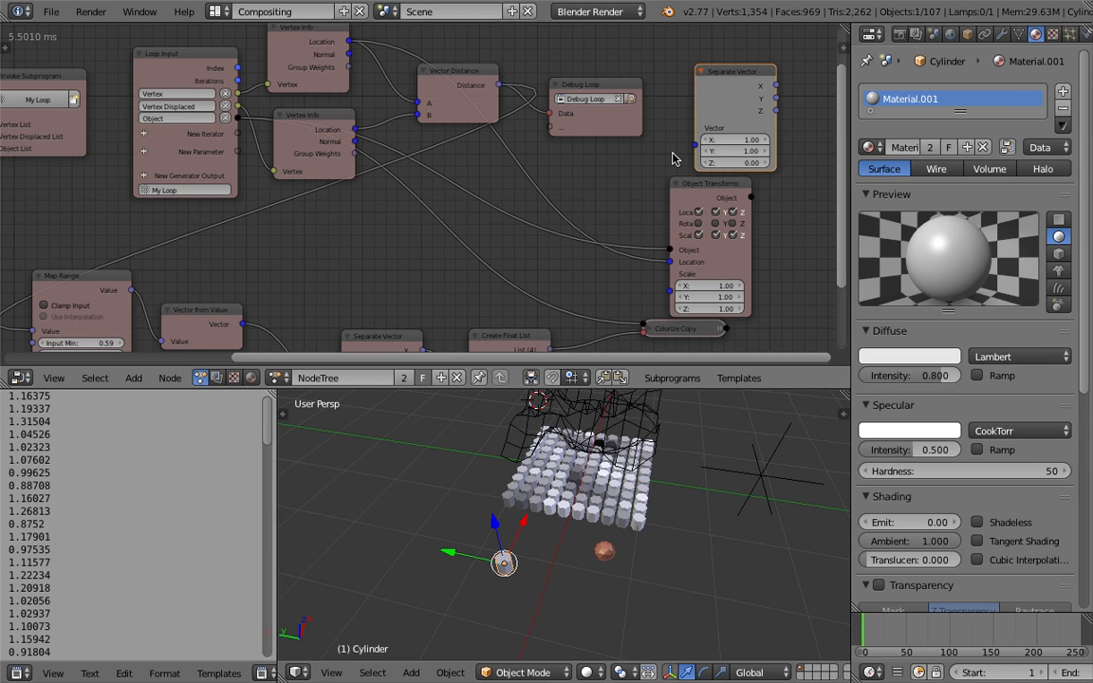
left_click_drag(726, 118, 747, 109)
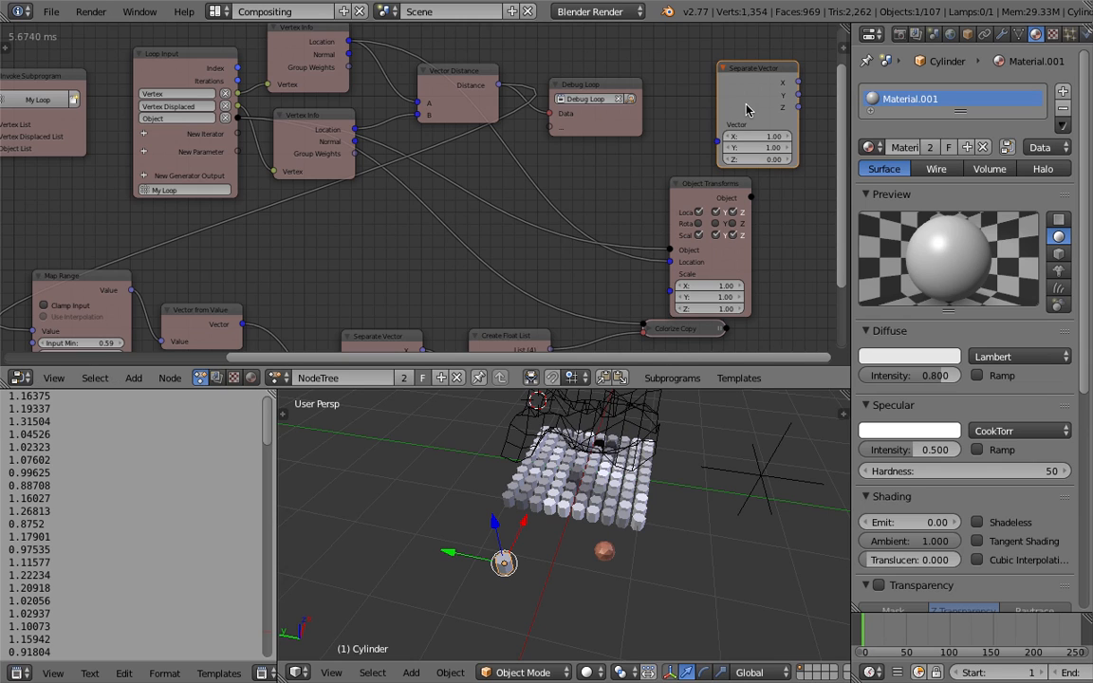
key("x")
Add a Combine Vector node above the Object Transforms node and set its X and Y to 1
key("shift+a")
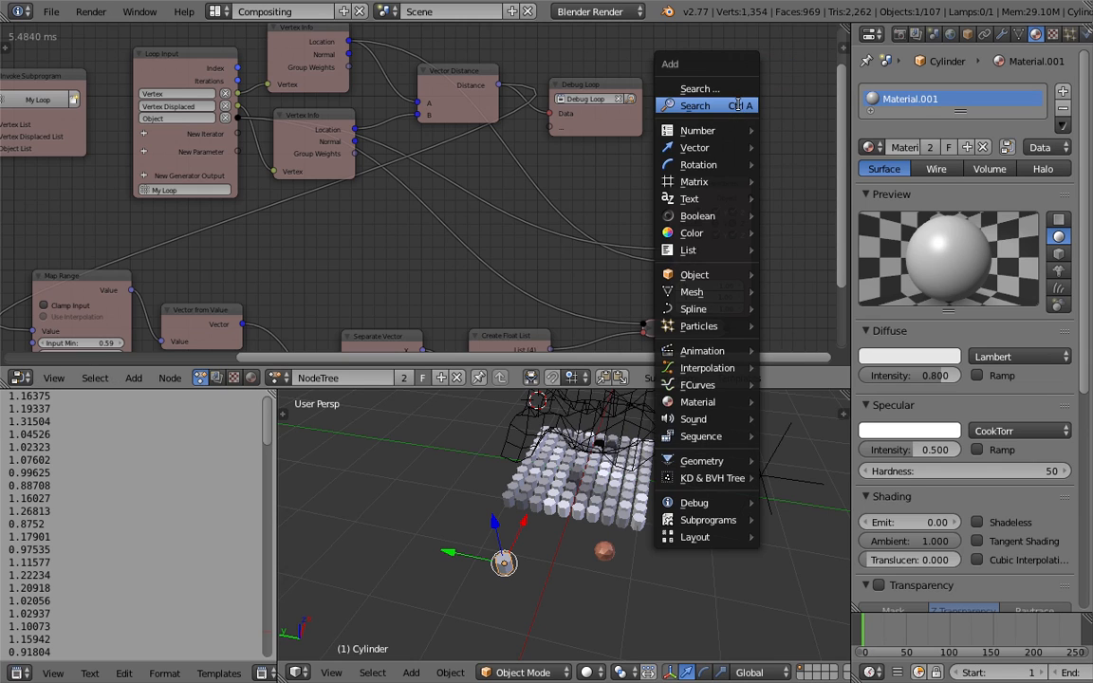
left_click(737, 104)
type("combine v")
key("Down")
key("Down")
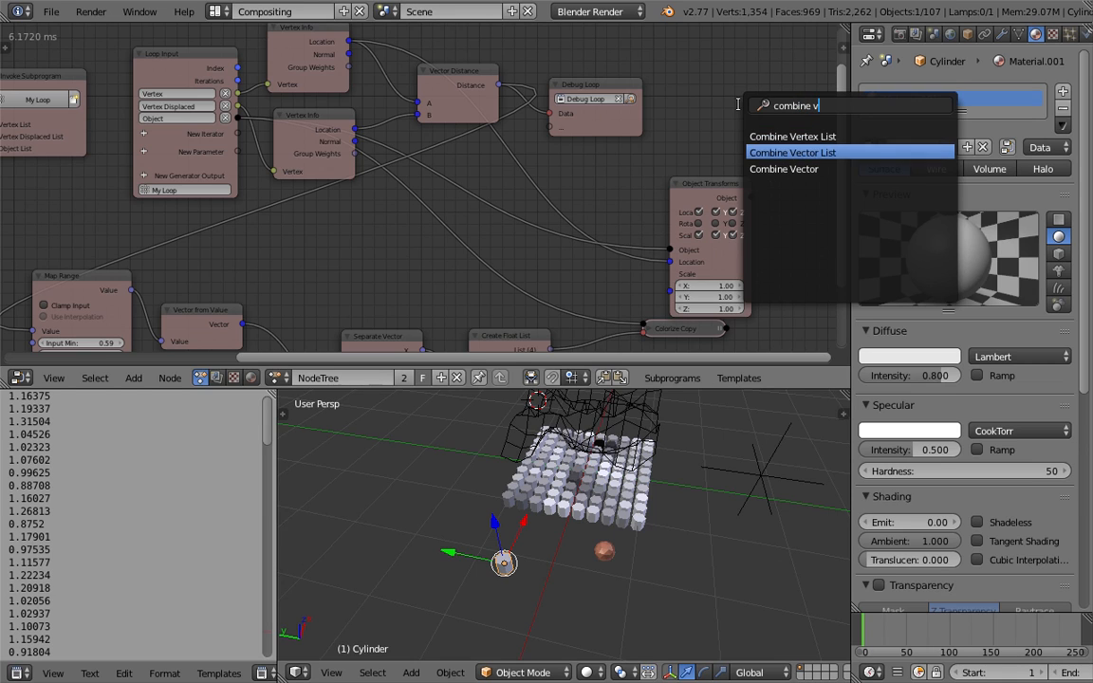
key("Return")
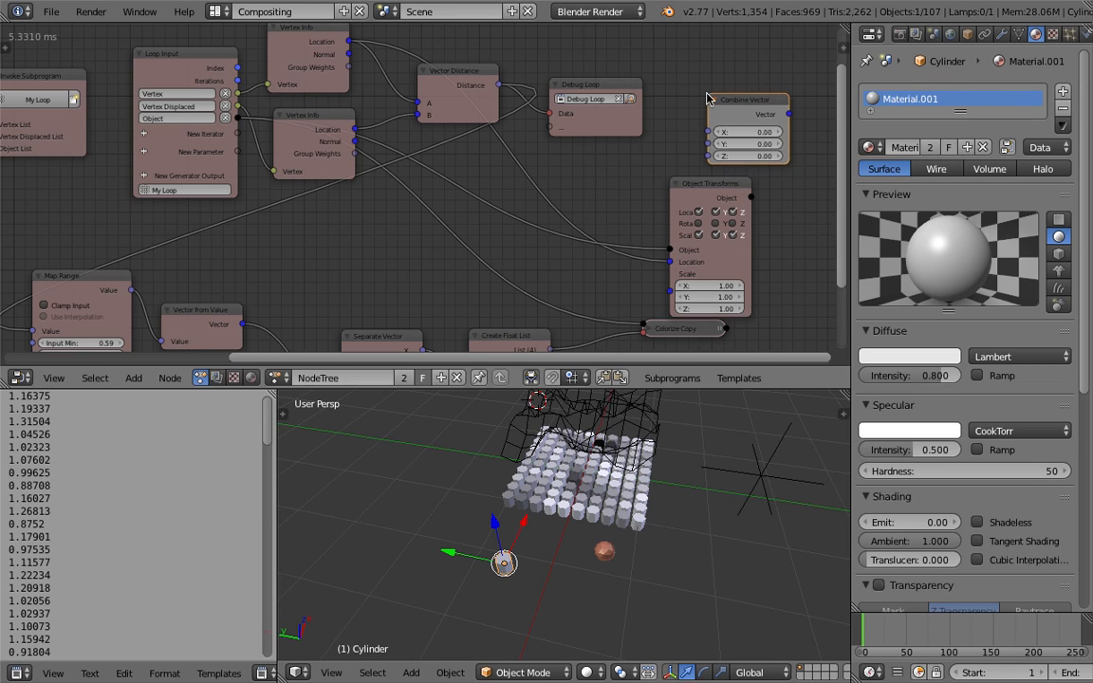
left_click_drag(749, 132, 749, 143)
type("1")
key("Return")
Link Vector Distance's Distance output to Combine Vector's Z, and its Vector output to the Scale of Object Transforms
left_click_drag(498, 84, 705, 157)
left_click_drag(791, 115, 666, 294)
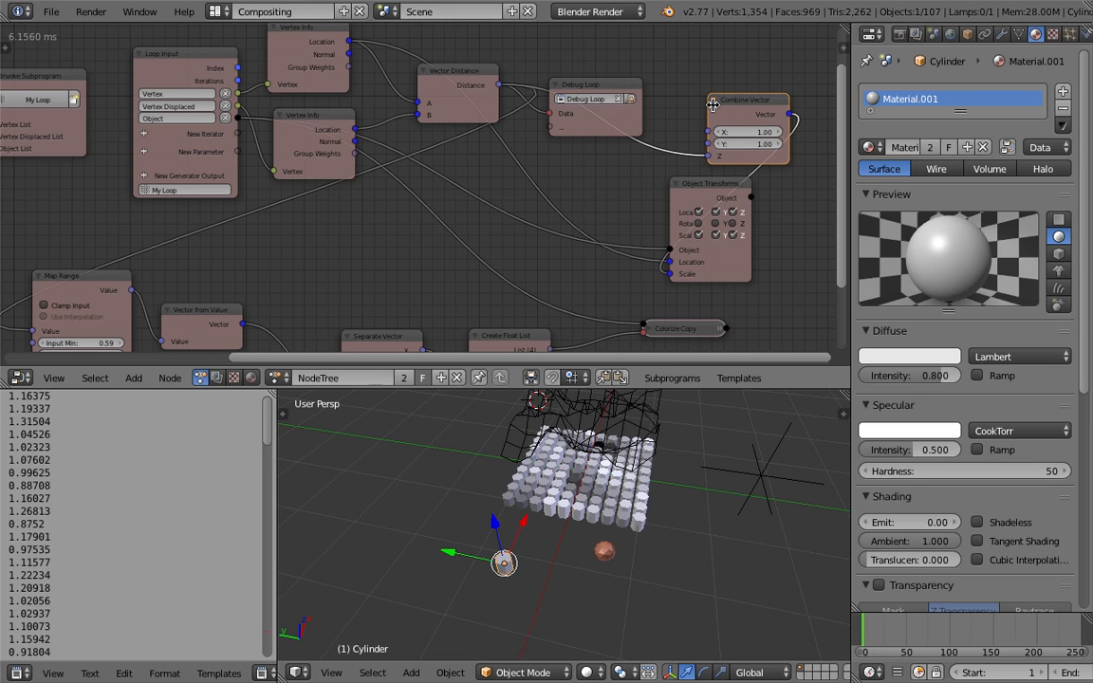
scroll(638, 460, "up", 5)
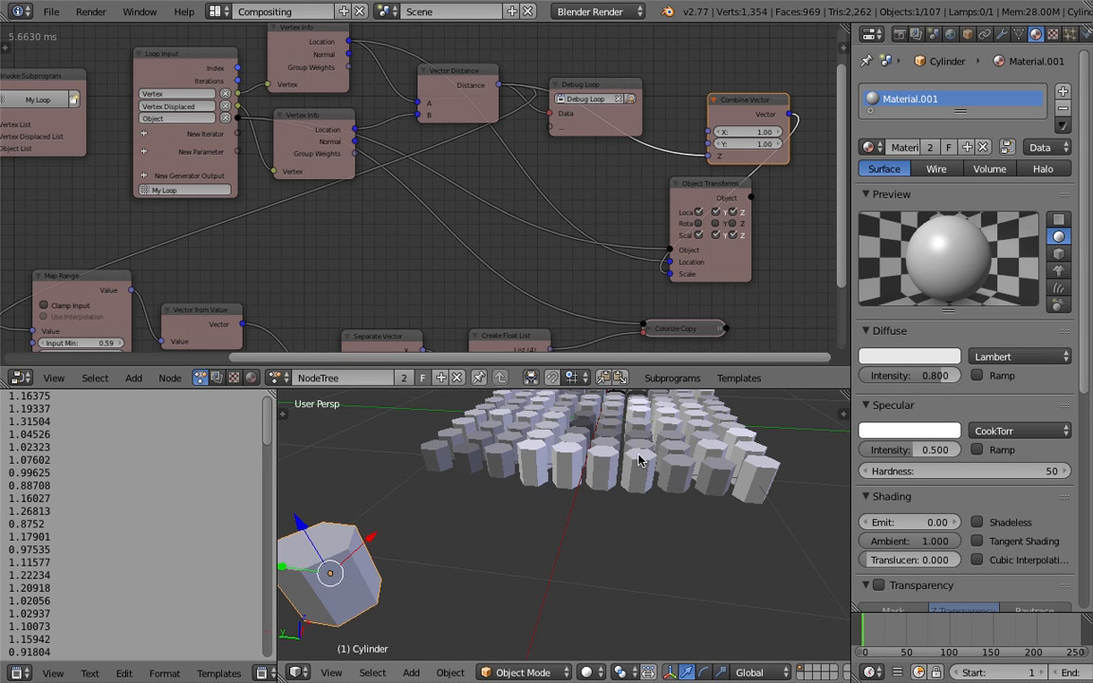
middle_click_drag(621, 455, 599, 467)
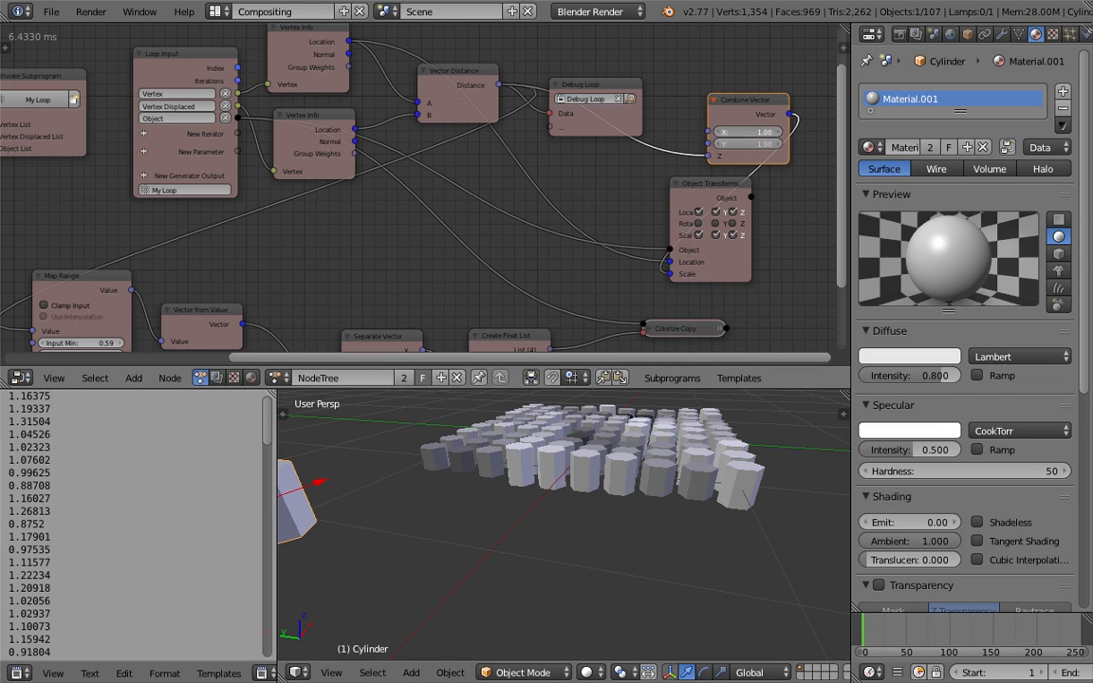
Set the Combine Vector node's X and Y to 0.37 and save the scene over the existing file
left_click_drag(747, 132, 690, 143)
mouse_move(620, 482)
middle_mouse_down()
mouse_move(616, 518)
mouse_move(624, 510)
mouse_move(608, 494)
mouse_move(627, 495)
middle_mouse_up()
key("ctrl+s")
left_click(634, 503)
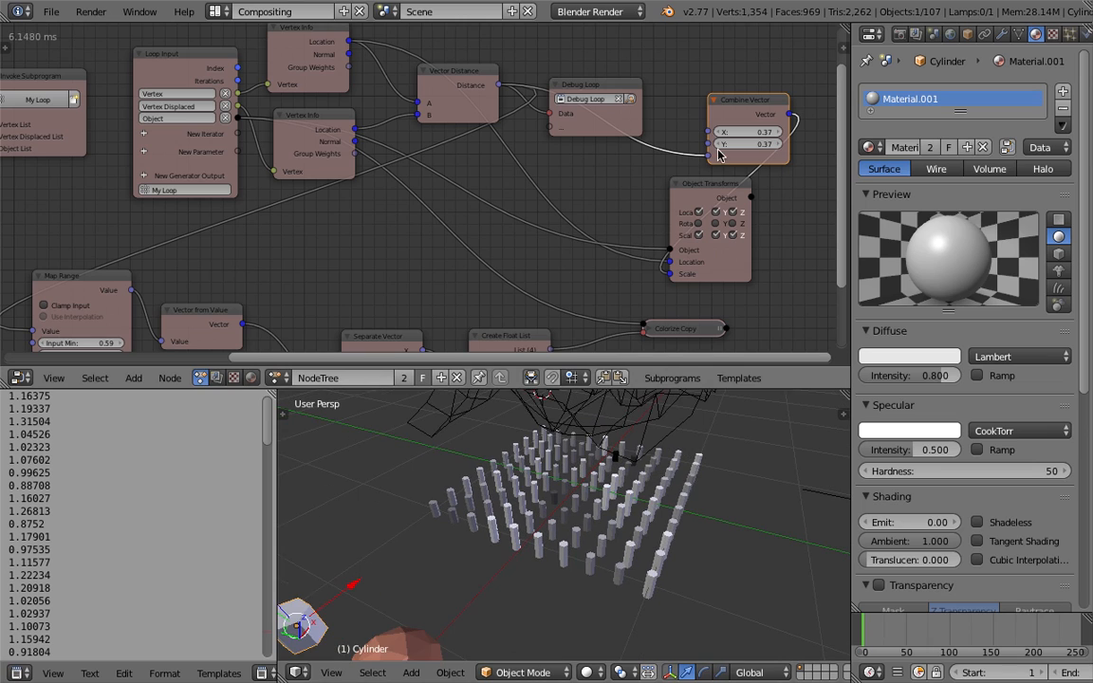
Collapse the Combine Vector node and place it between the Vector Distance and Object Transforms nodes
left_click(715, 100)
left_click_drag(721, 104, 586, 191)
Select the Empty and move it freely through the instance grid to test how the column heights and shades respond
scroll(702, 517, "down", 4)
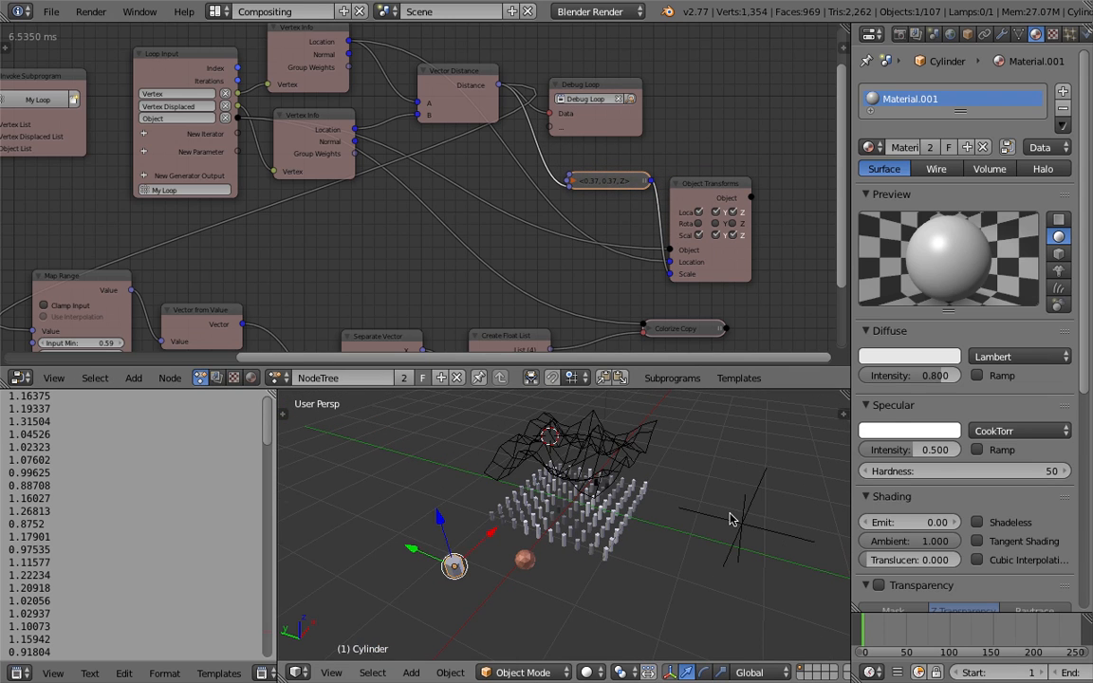
right_click(736, 520)
key("g")
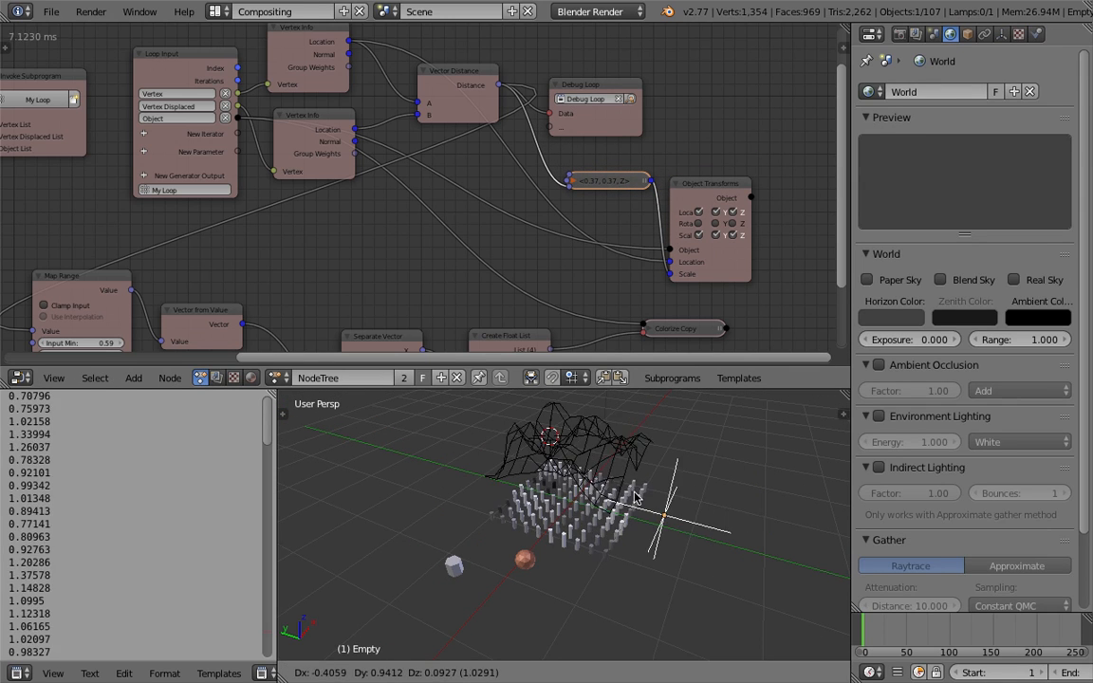
left_click(575, 497)
middle_click_drag(575, 497, 546, 503)
scroll(550, 501, "up", 3)
key("g")
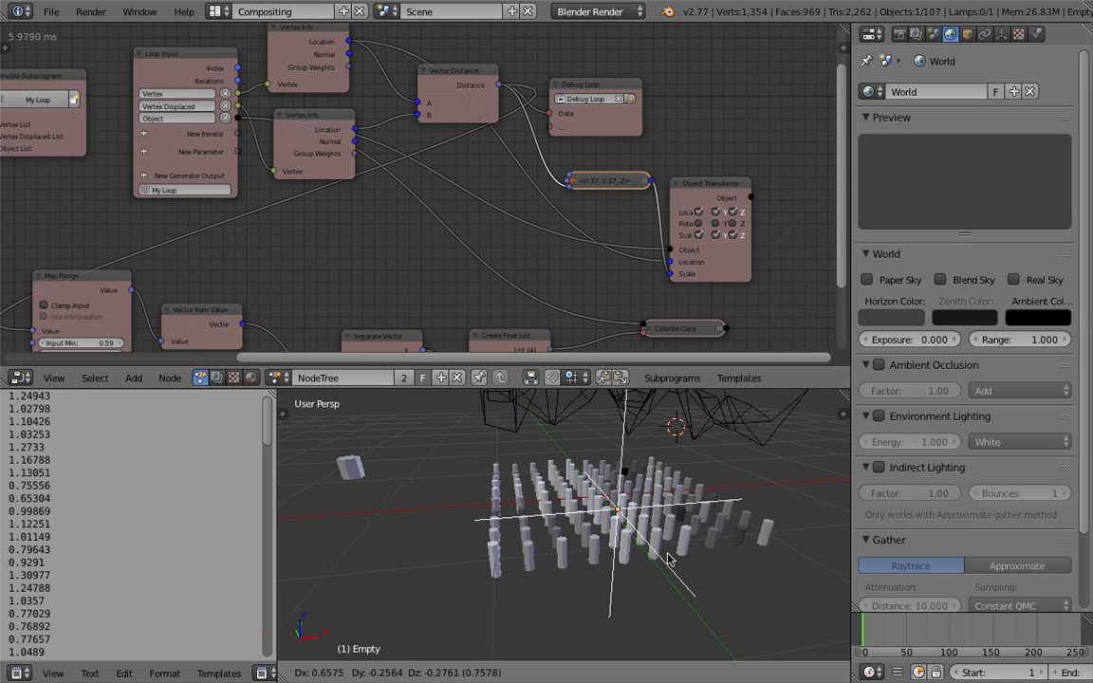
left_click(682, 549)
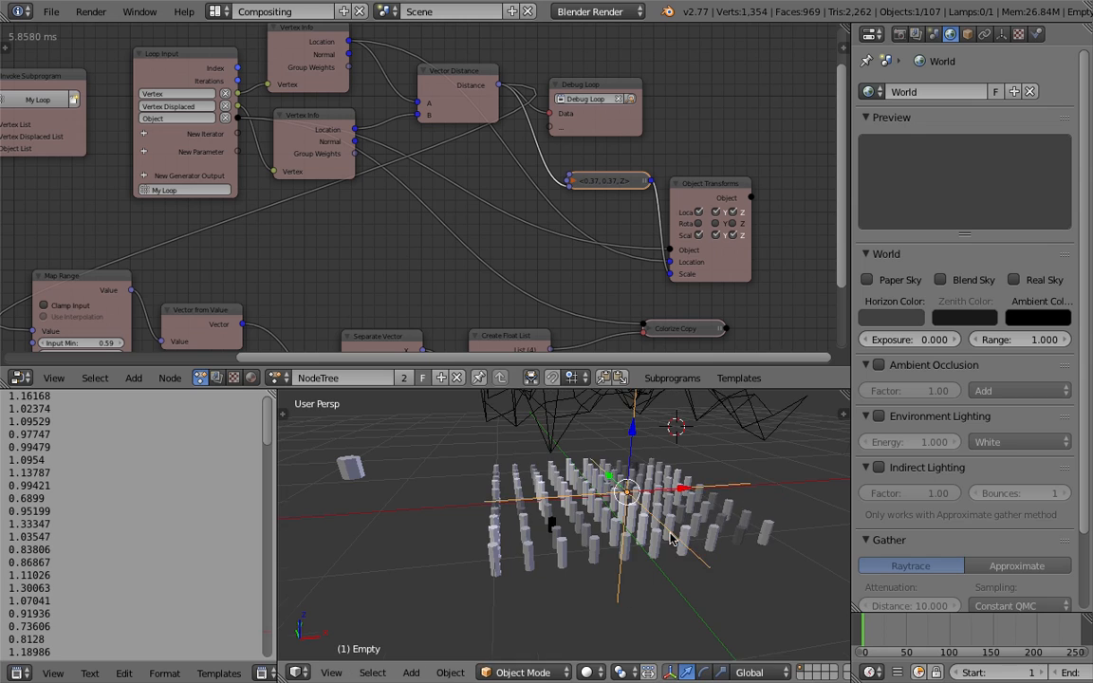
scroll(670, 531, "down", 3)
middle_click_drag(653, 514, 608, 522, "shift")
scroll(608, 521, "up", 2)
key("g")
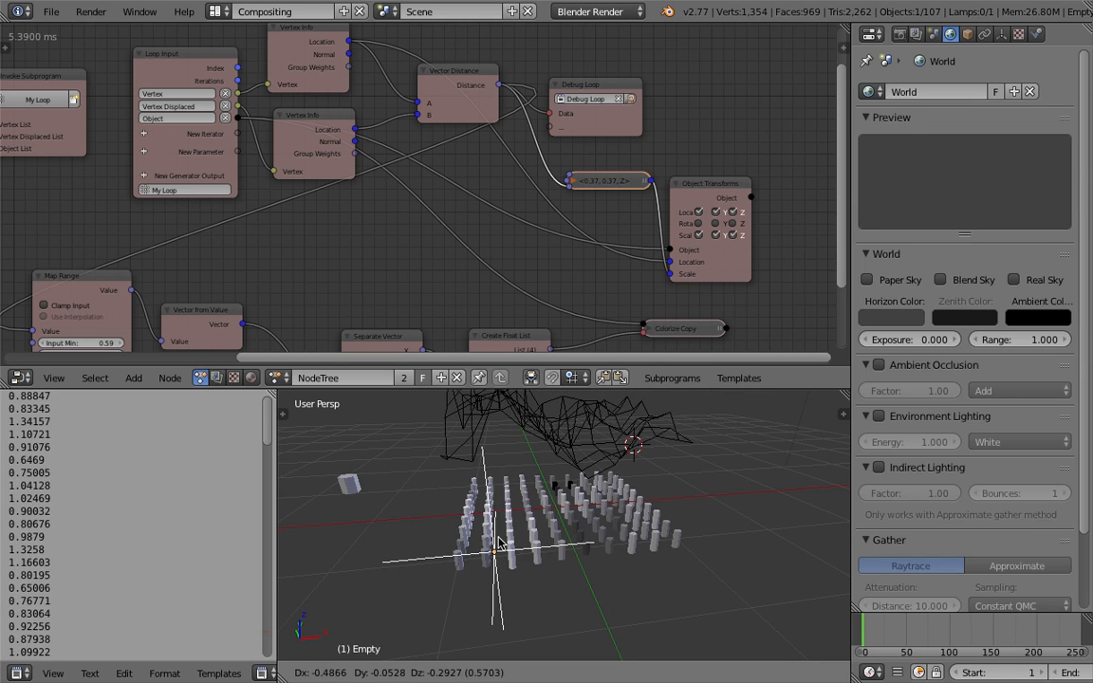
left_click(550, 529)
Sweep the Empty back and forth across the instances along Y, leaving it outside the grid on the negative Y side
middle_click_drag(550, 528, 739, 522)
key("g")
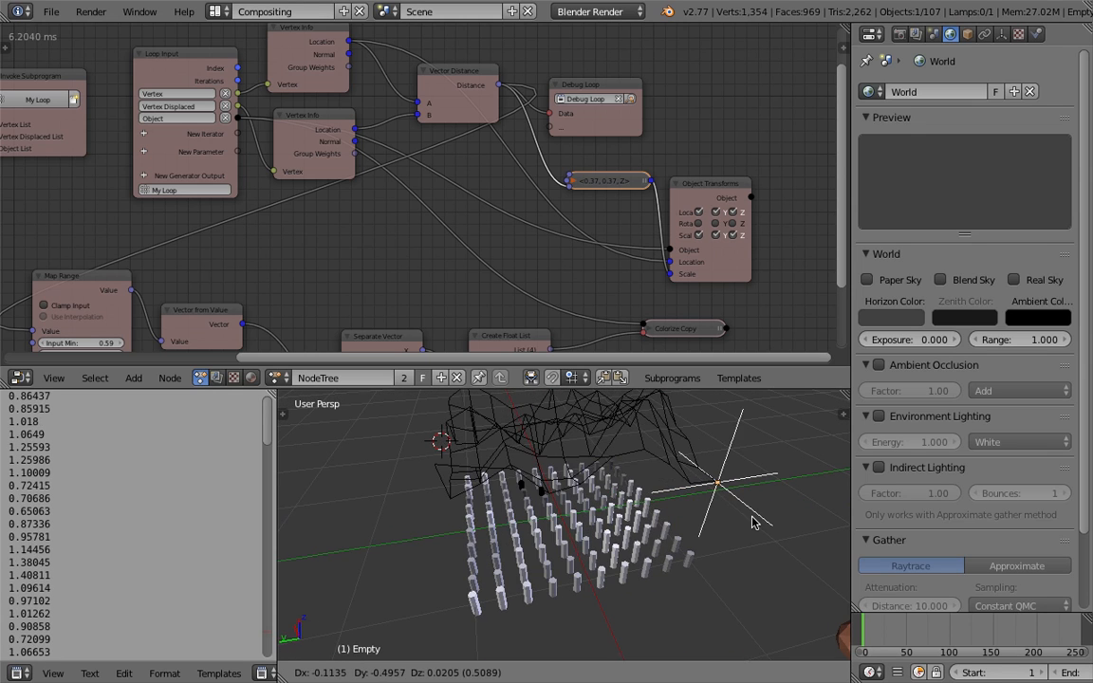
left_click(437, 552)
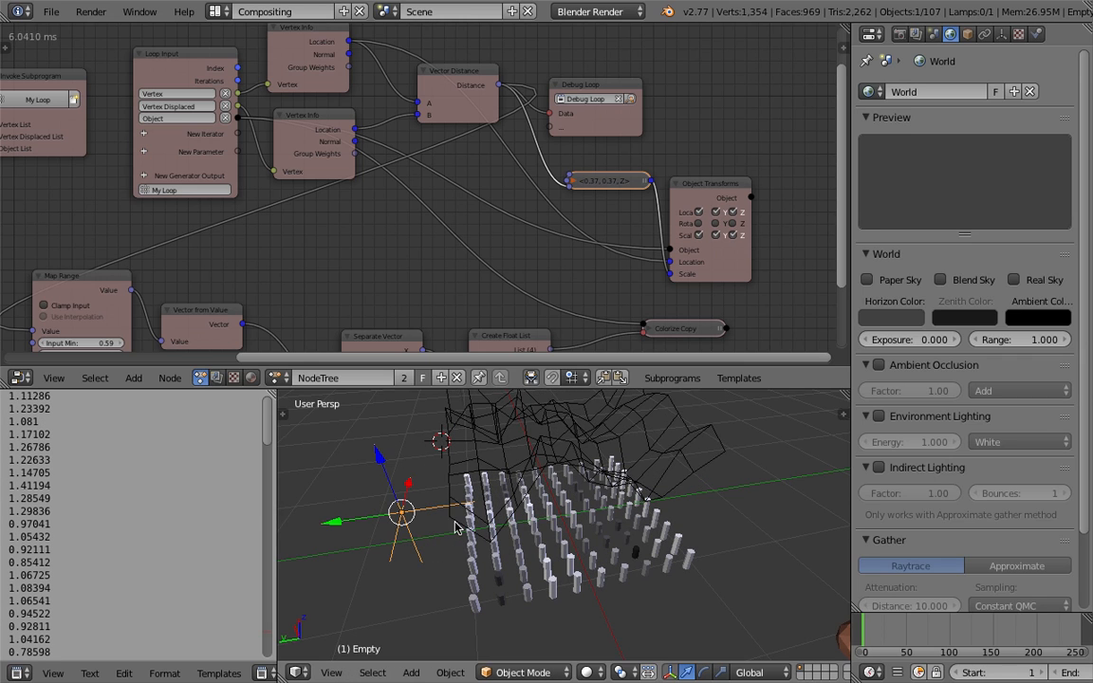
middle_click_drag(455, 528, 450, 507)
key("g")
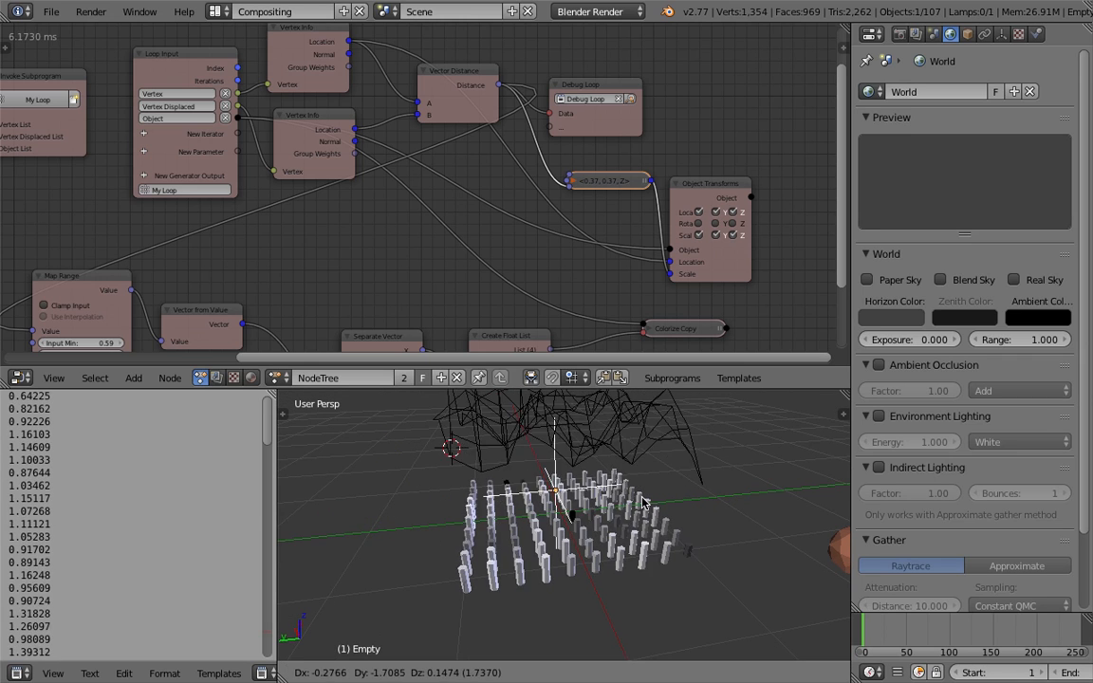
left_click(760, 499)
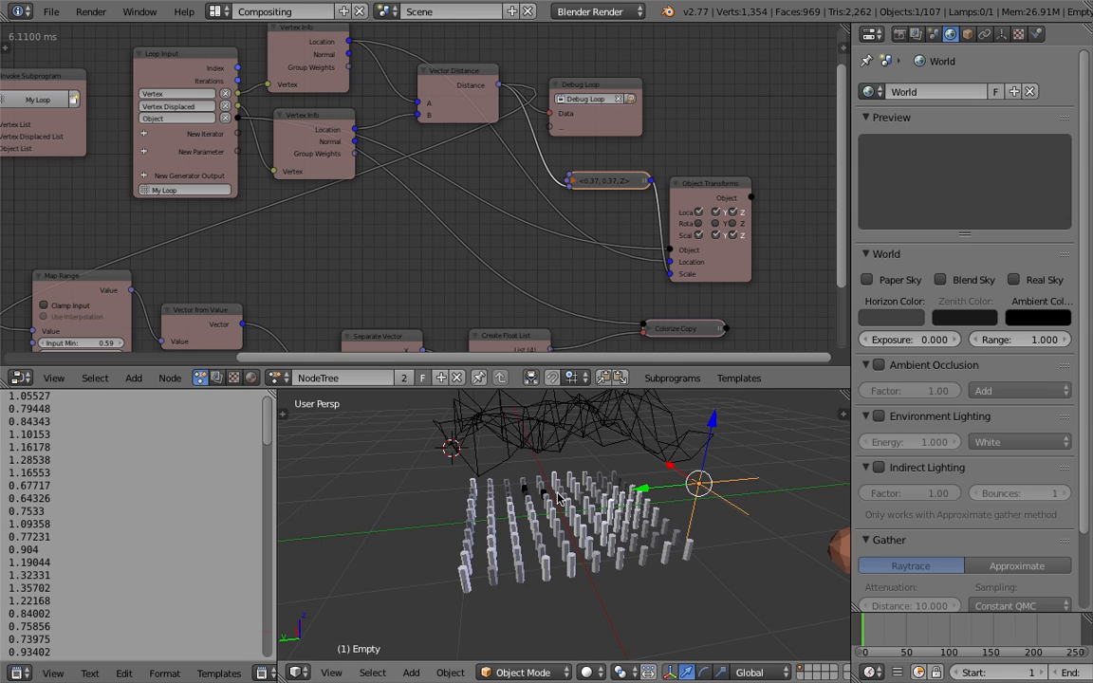
middle_click_drag(558, 497, 534, 508)
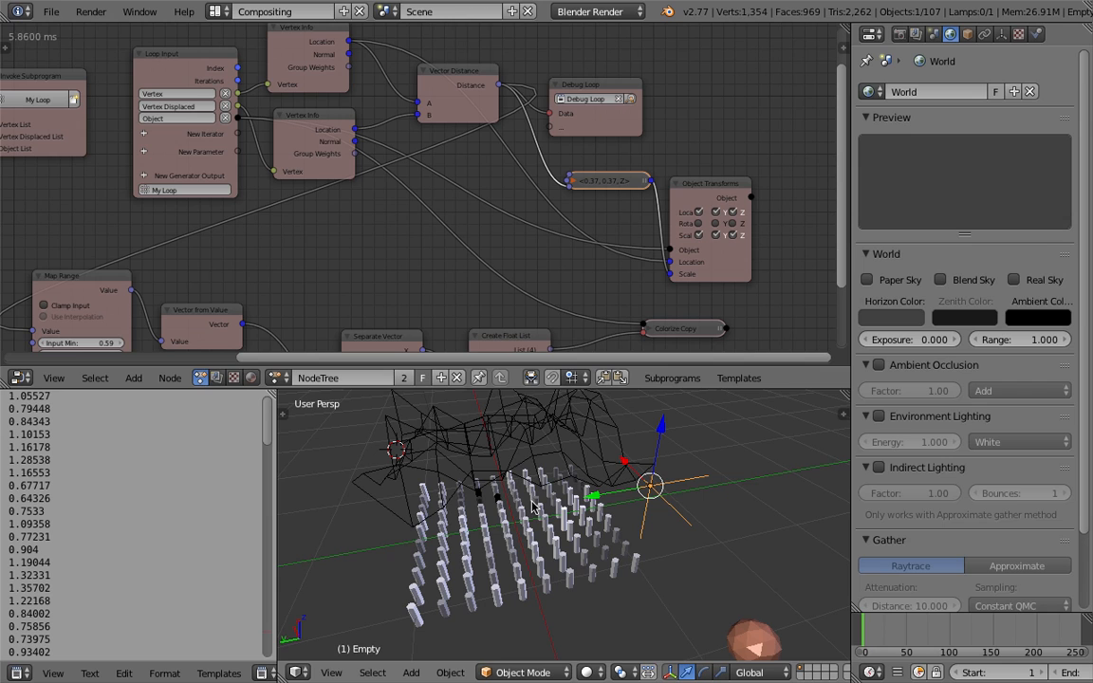
middle_click_drag(586, 506, 634, 512)
key("g")
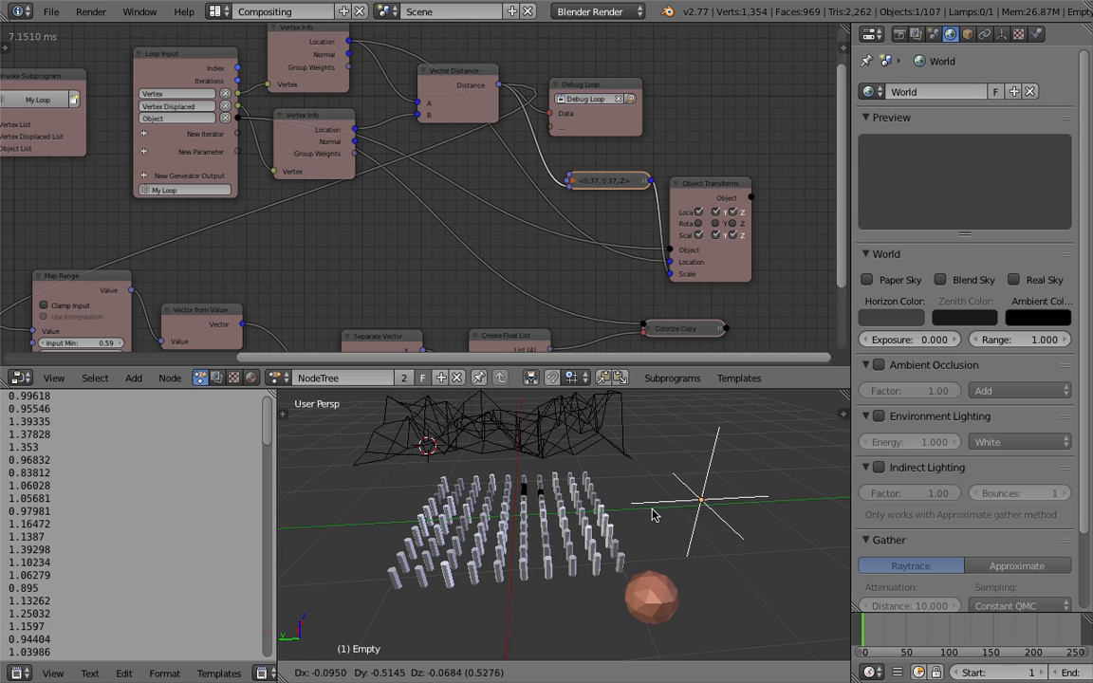
left_click(653, 513)
middle_click_drag(625, 517, 581, 514)
middle_click_drag(525, 464, 528, 452)
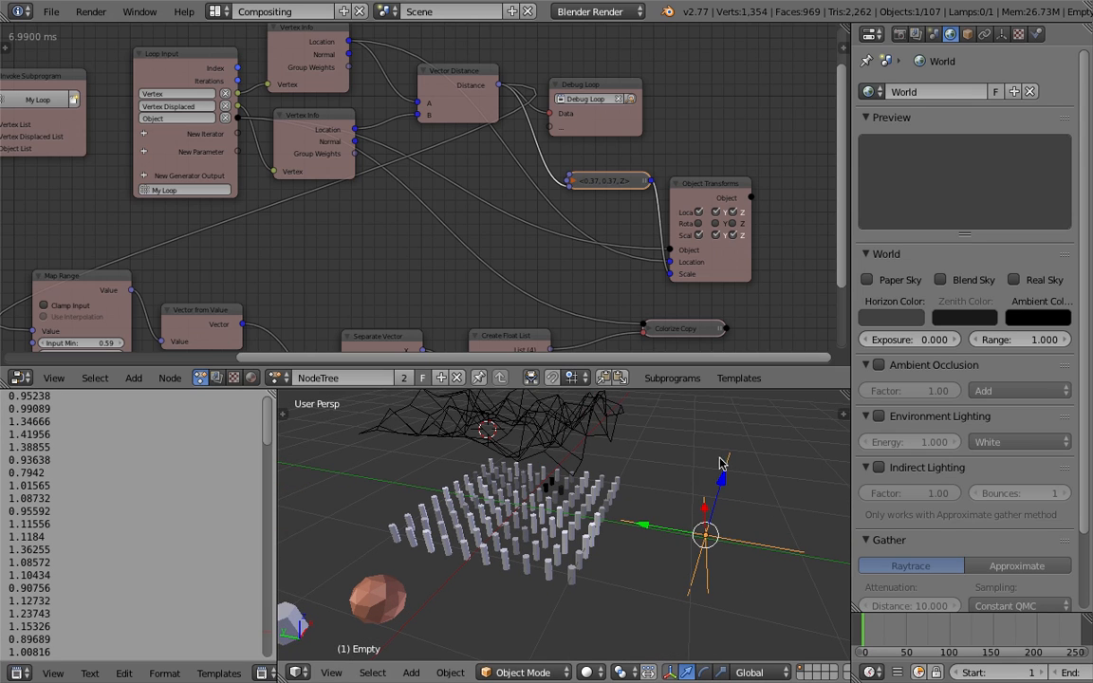
Select the displaced wireframe grid, show its Displace modifier settings and widen the Properties editor
right_click(562, 420)
left_click(1001, 34)
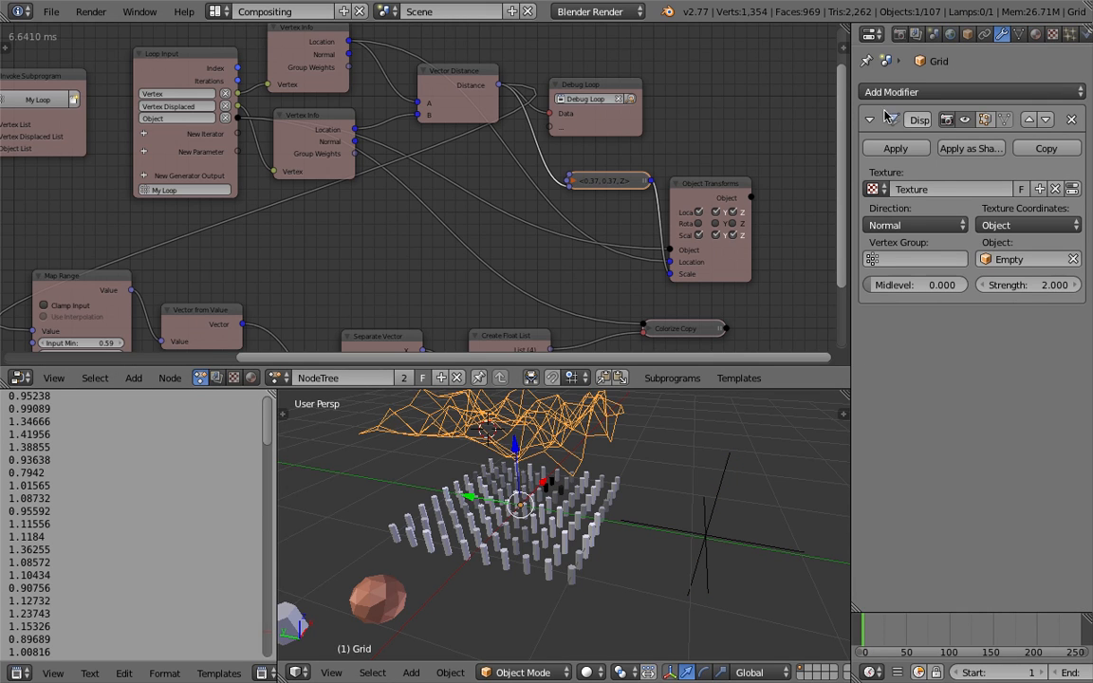
left_click_drag(851, 106, 818, 109)
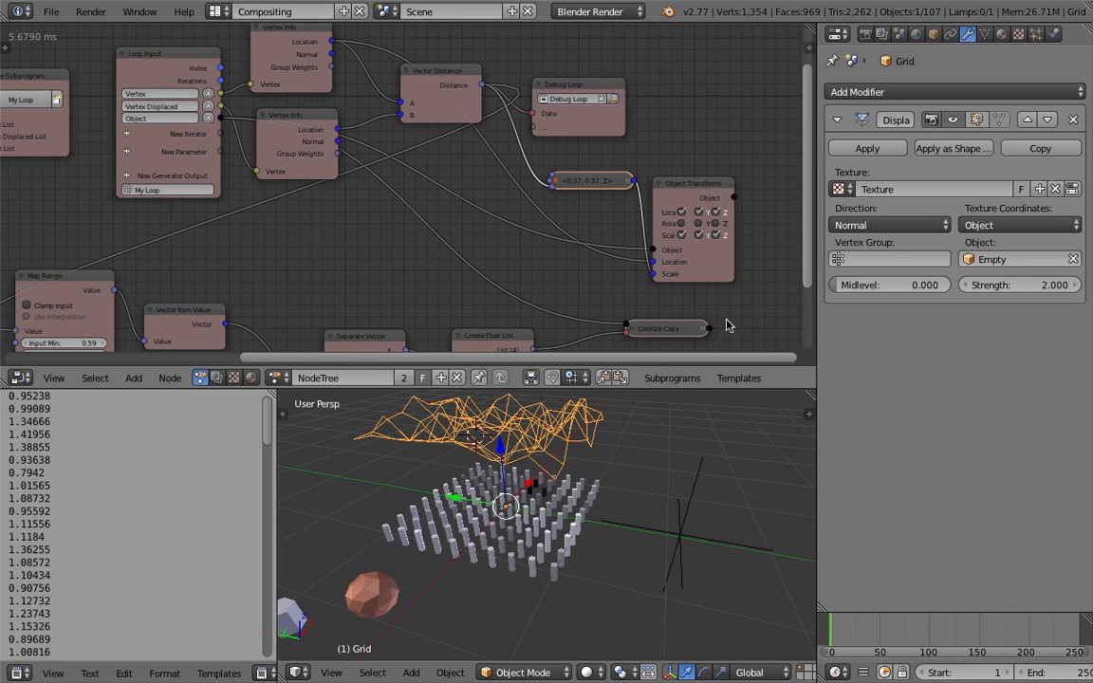
Move the Empty through the instance grid and leave it outside on the negative Y side, at about Y -1.64 and Z 0.52
middle_click_drag(664, 463, 683, 521)
scroll(651, 491, "down", 2)
scroll(655, 491, "up", 2)
right_click(682, 505)
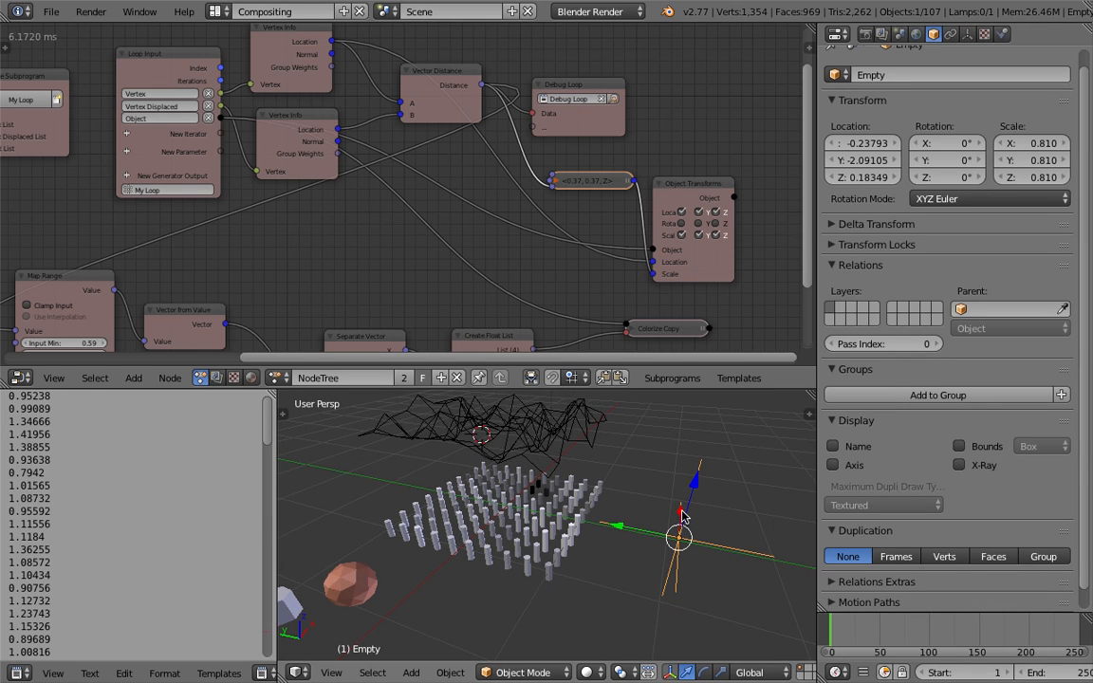
key("g")
left_click(686, 490)
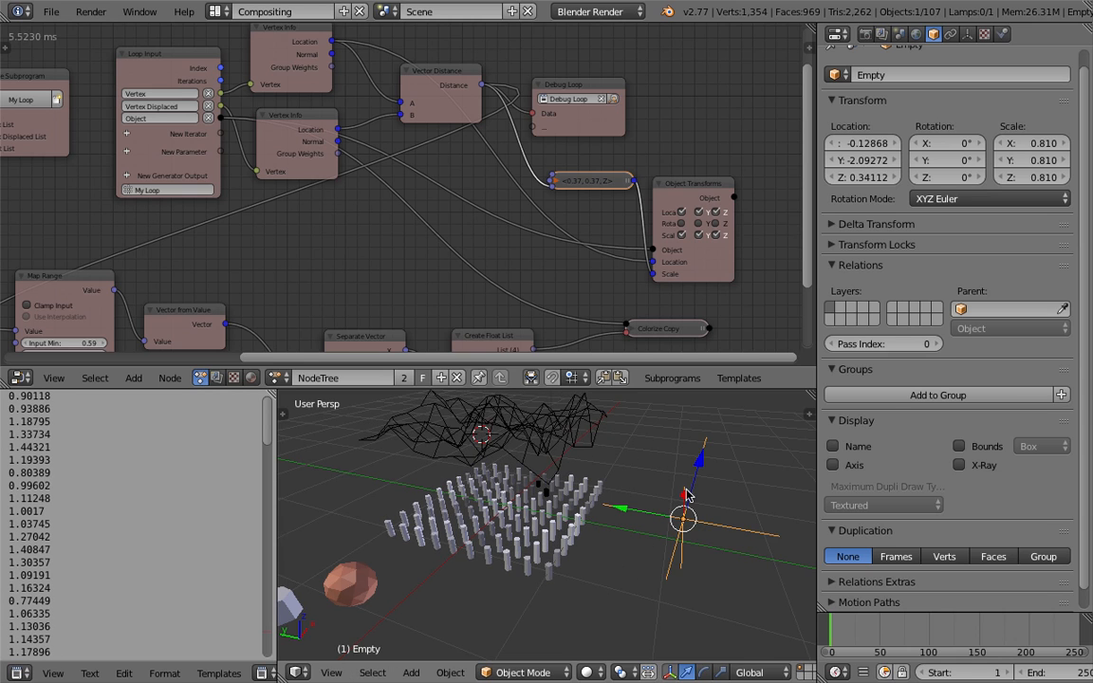
key("g")
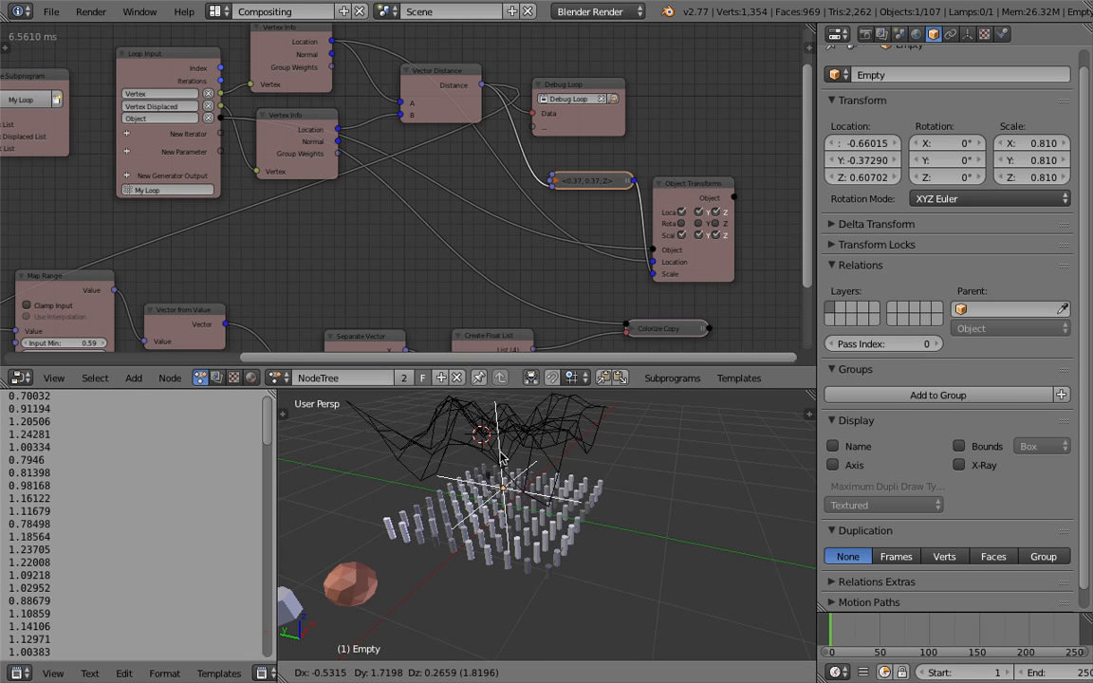
left_click(634, 501)
middle_click_drag(634, 501, 537, 511)
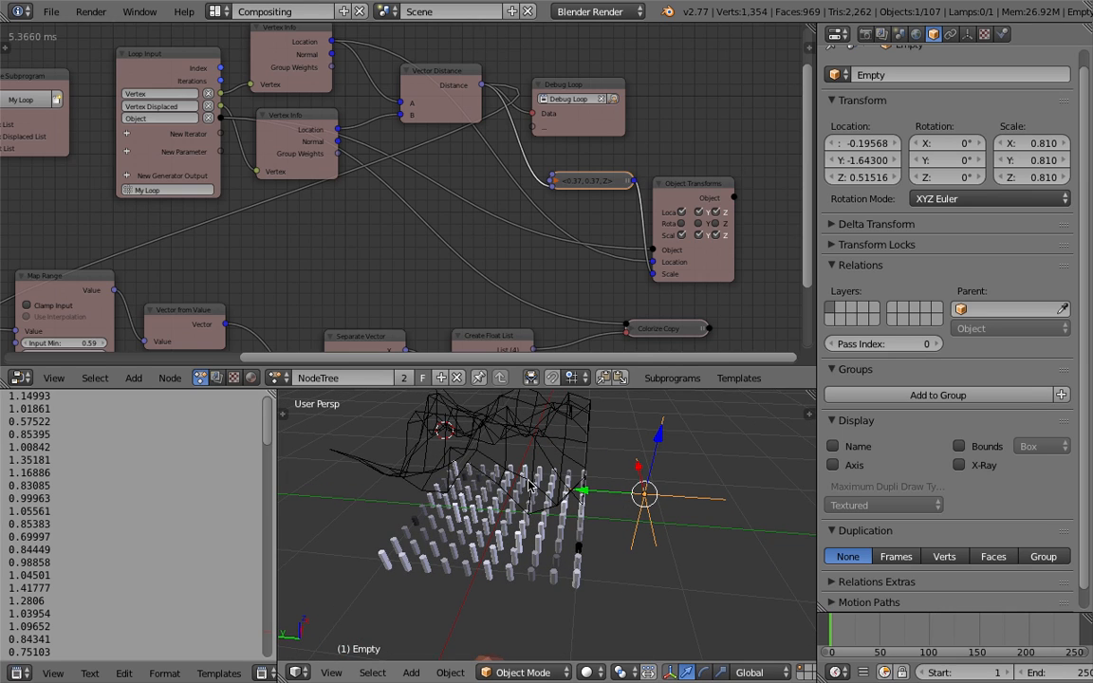
Reselect the displaced wireframe grid to show its Displace modifier and examine the surface above the instances
right_click(555, 453)
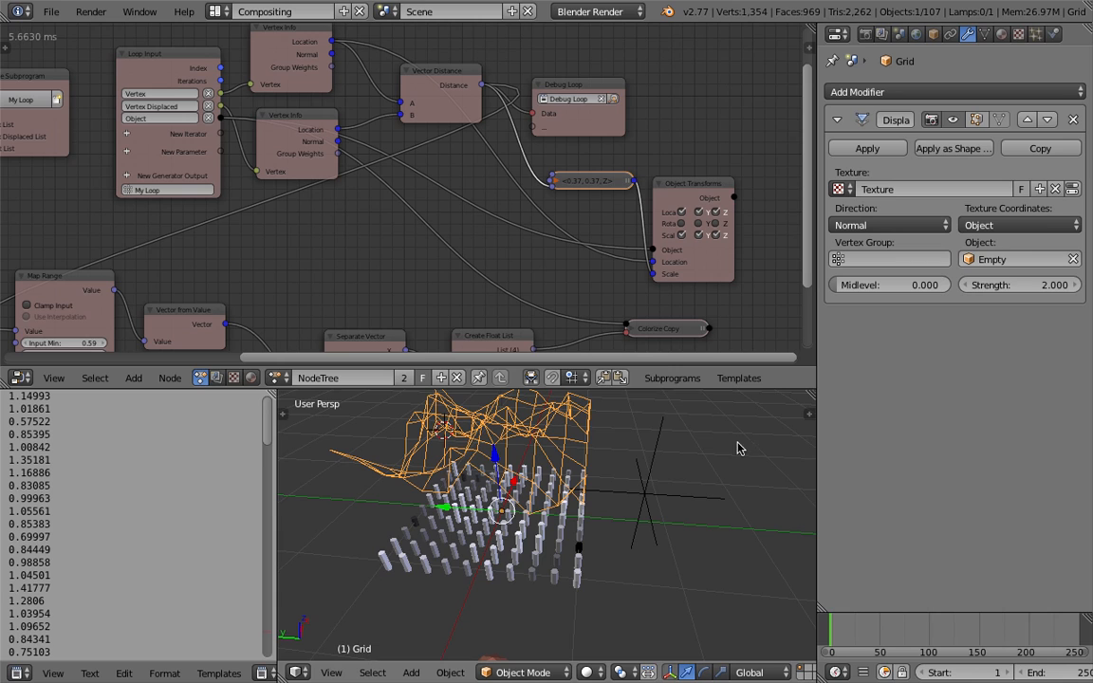
middle_click_drag(671, 469, 653, 469)
right_click(649, 471)
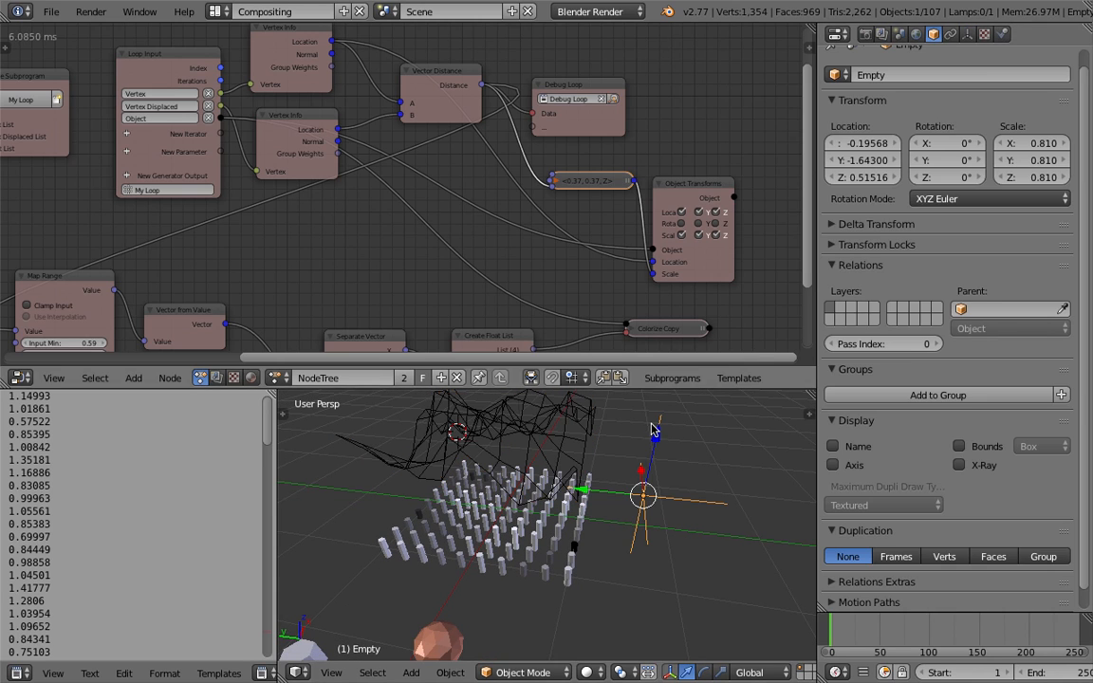
key("ctrl+z")
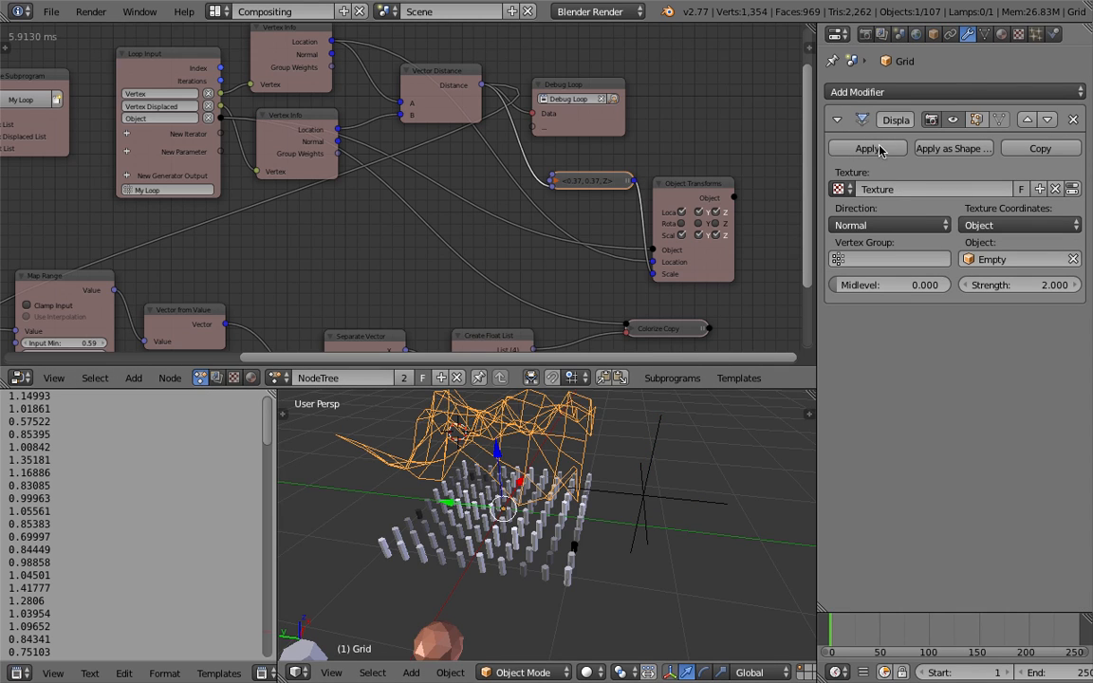
mouse_move(610, 515)
middle_mouse_down()
mouse_move(601, 510)
mouse_move(632, 512)
mouse_move(612, 503)
mouse_move(596, 513)
middle_mouse_up()
middle_click_drag(599, 521, 661, 552)
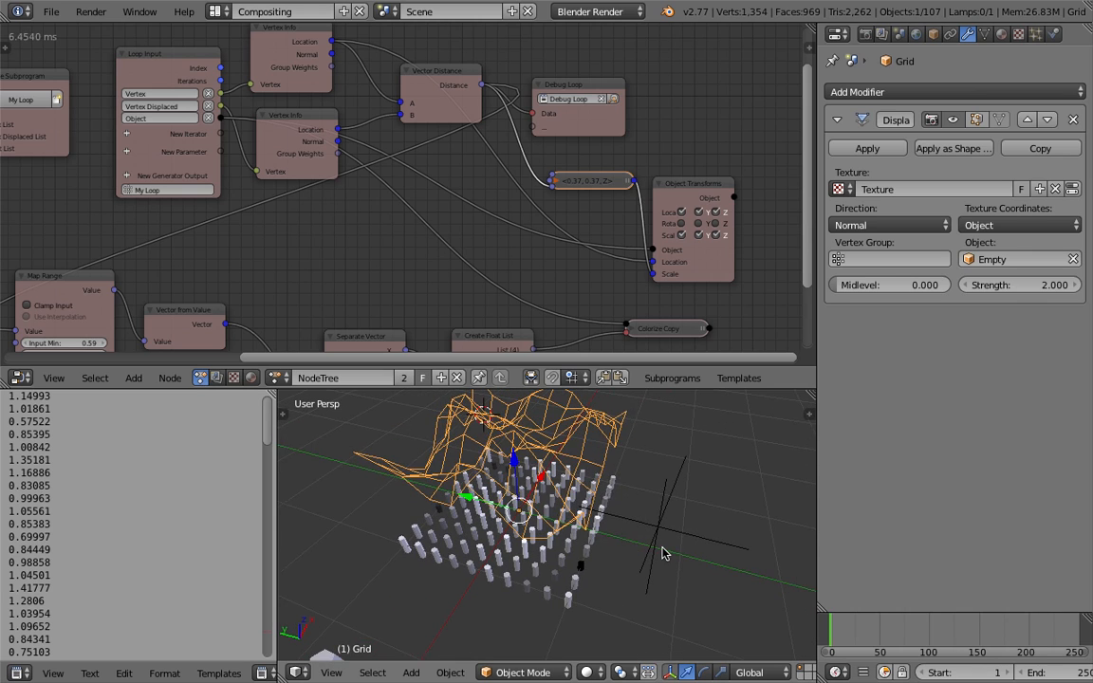
Expand the Combine Vector node and set both its X and Y values to 0.58
middle_click_drag(501, 261, 454, 187)
scroll(481, 139, "up", 1)
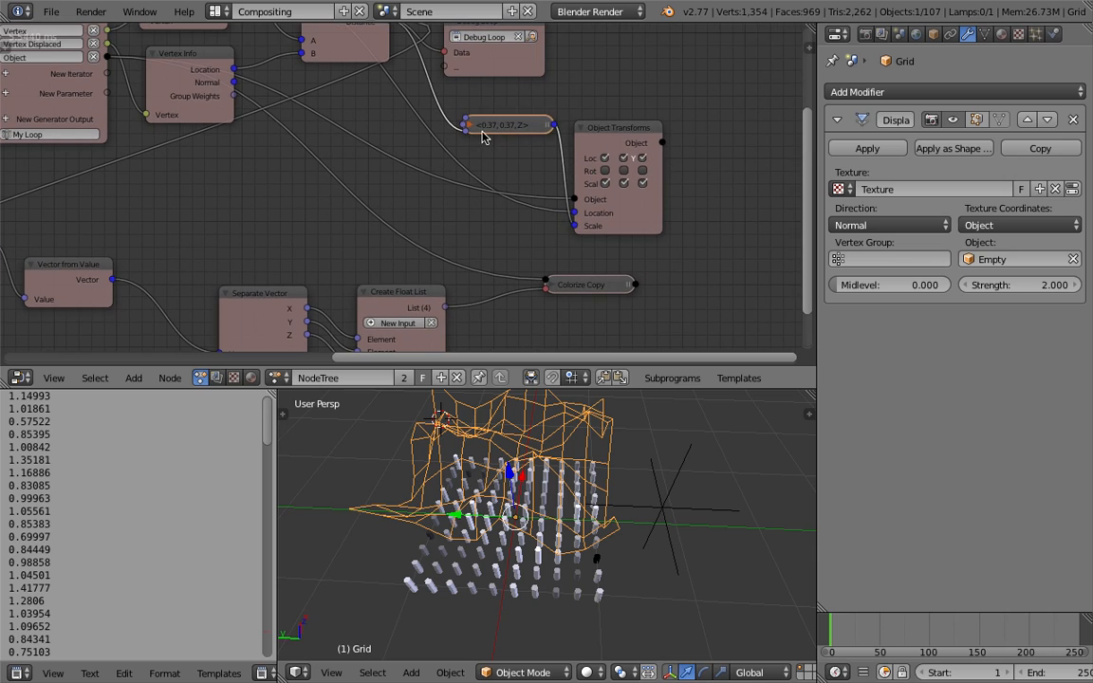
left_click(470, 125)
left_click_drag(504, 158, 535, 174)
Save the current file over its existing version
scroll(570, 513, "down", 2)
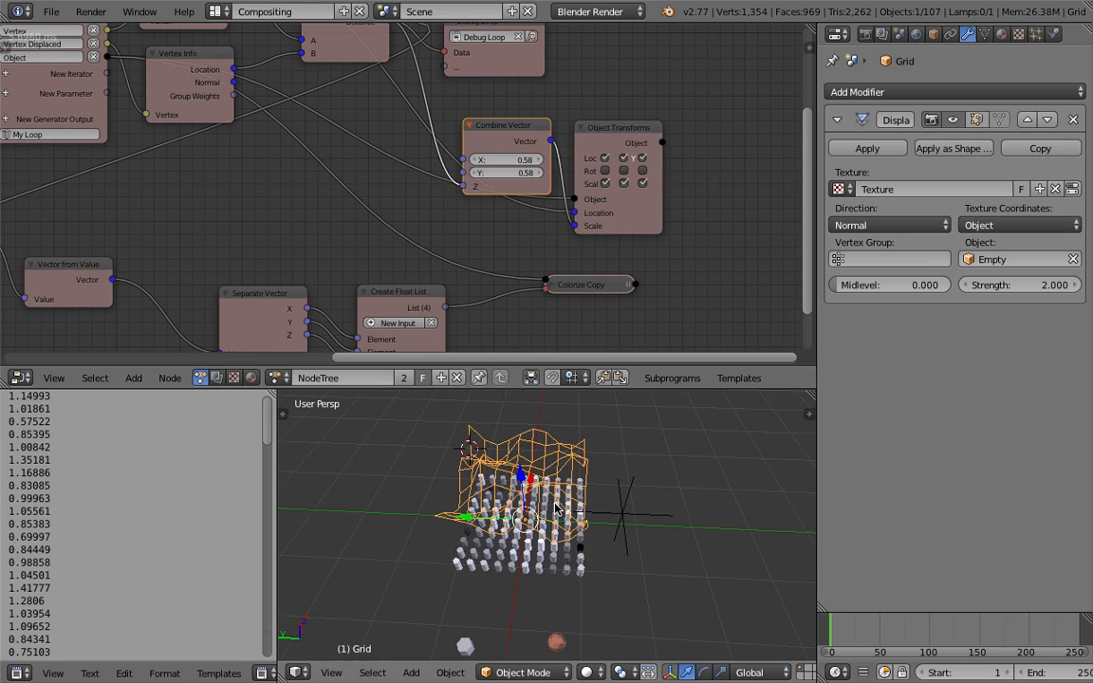
middle_click_drag(570, 513, 556, 526)
key("ctrl+s")
left_click(561, 513)
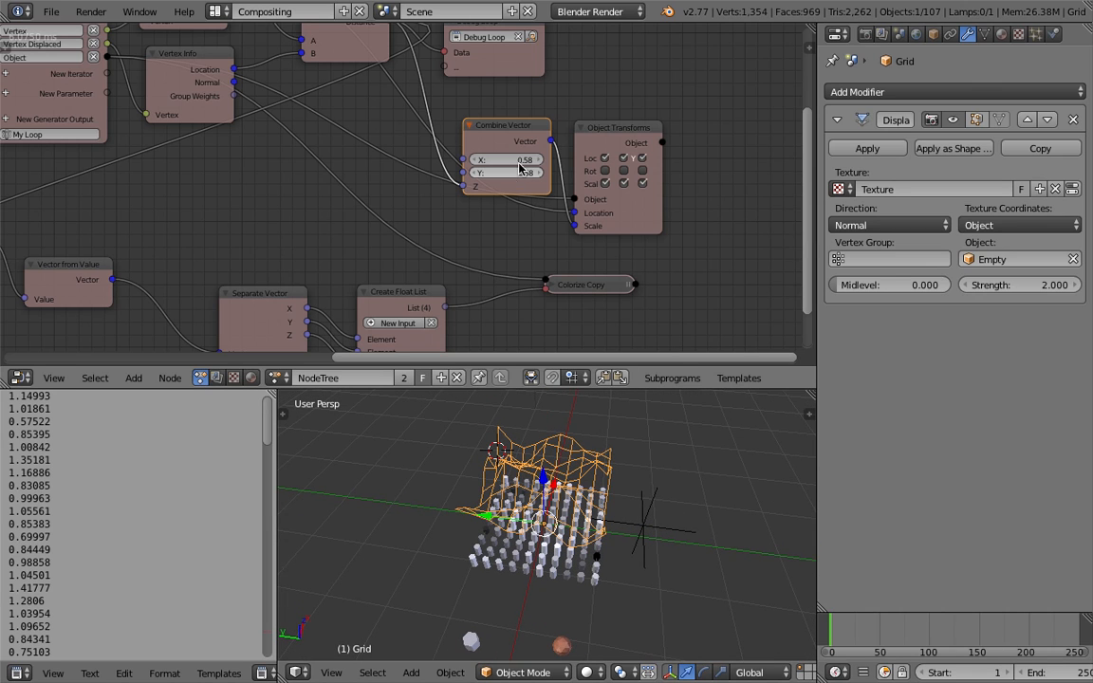
Save the scene as a new version on the Desktop by incrementing the number in AN_Displace_Trick_002.blend
middle_click_drag(373, 140, 517, 230)
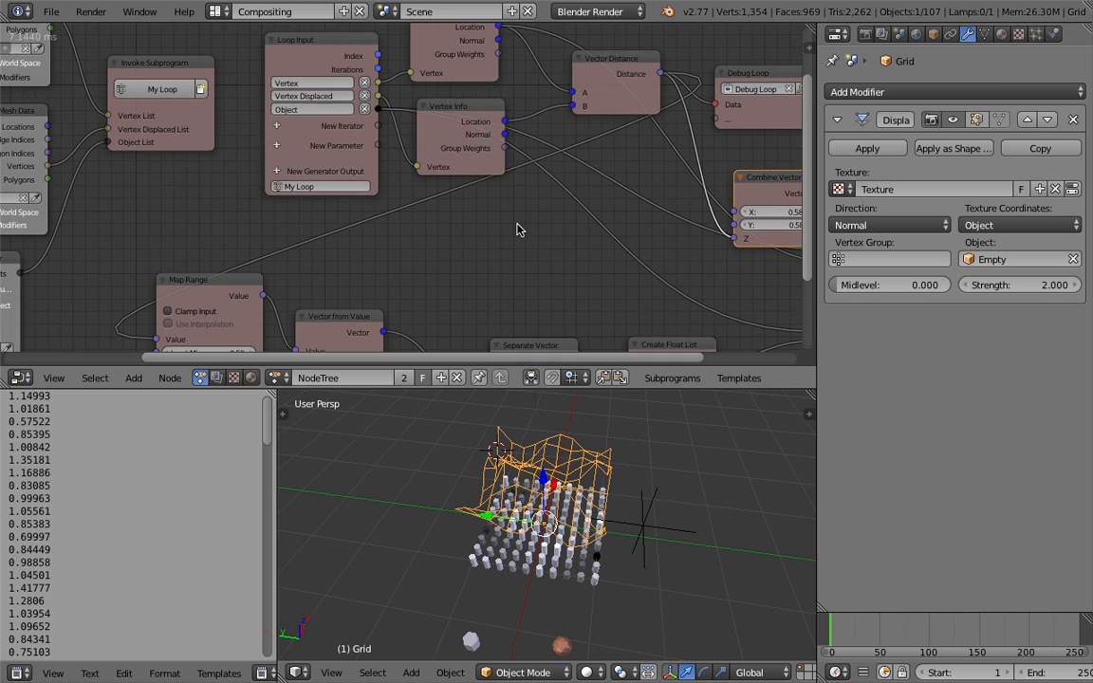
middle_click_drag(233, 215, 453, 168)
middle_click_drag(525, 409, 534, 435)
middle_click_drag(590, 474, 629, 483)
key("ctrl+s")
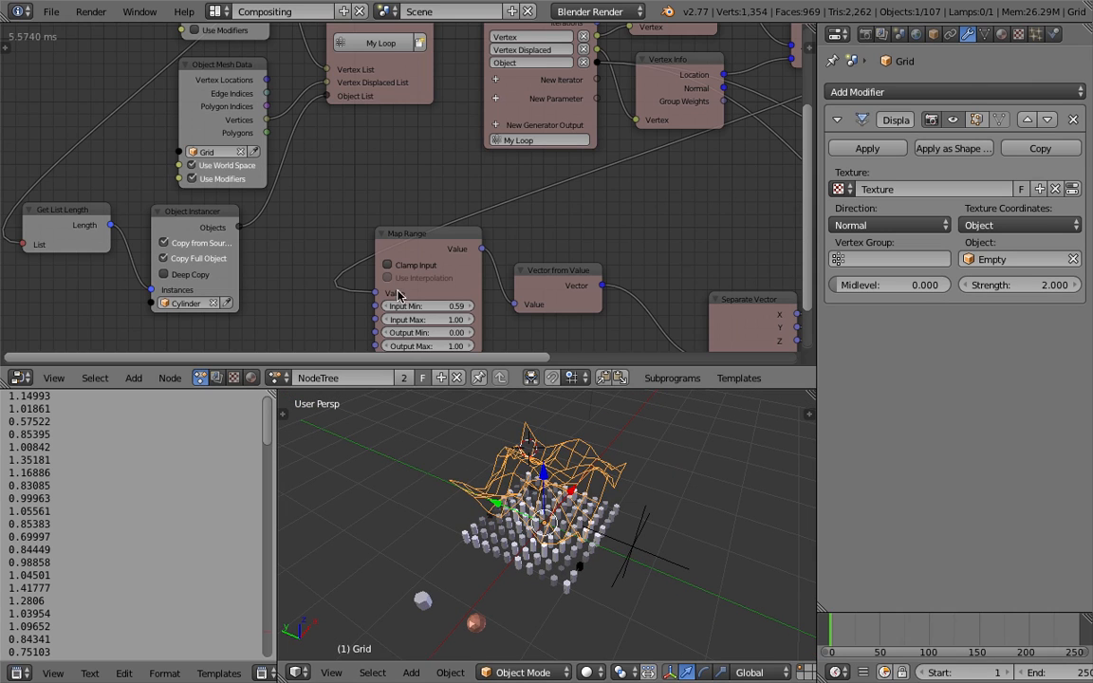
left_click(51, 12)
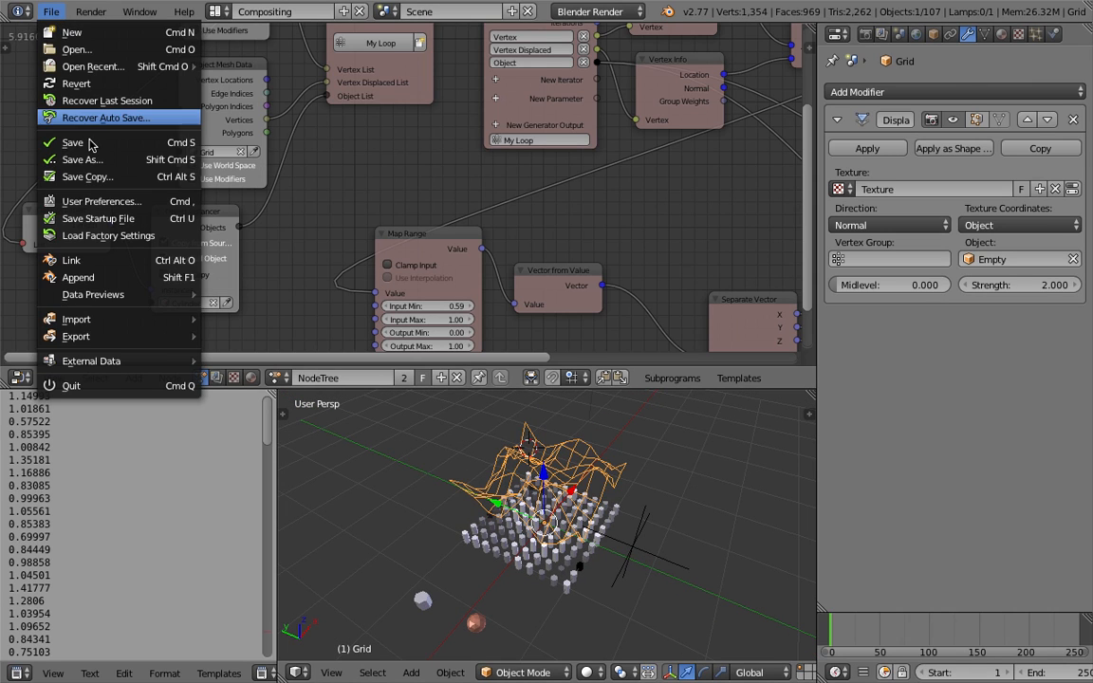
left_click(83, 160)
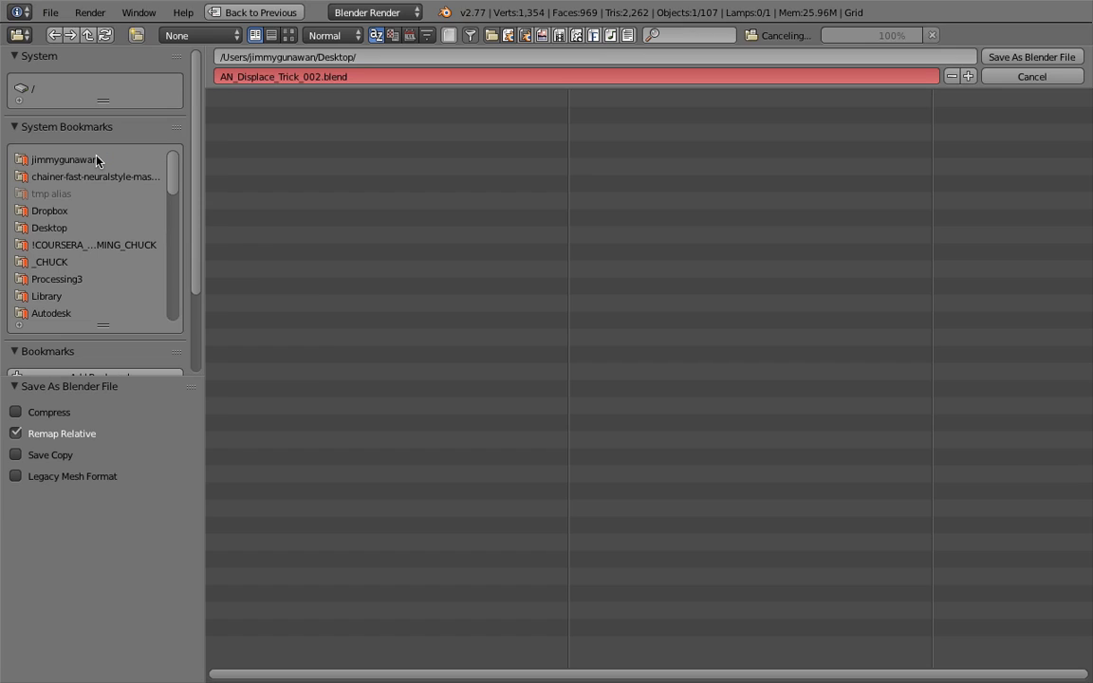
left_click(970, 79)
left_click(1031, 57)
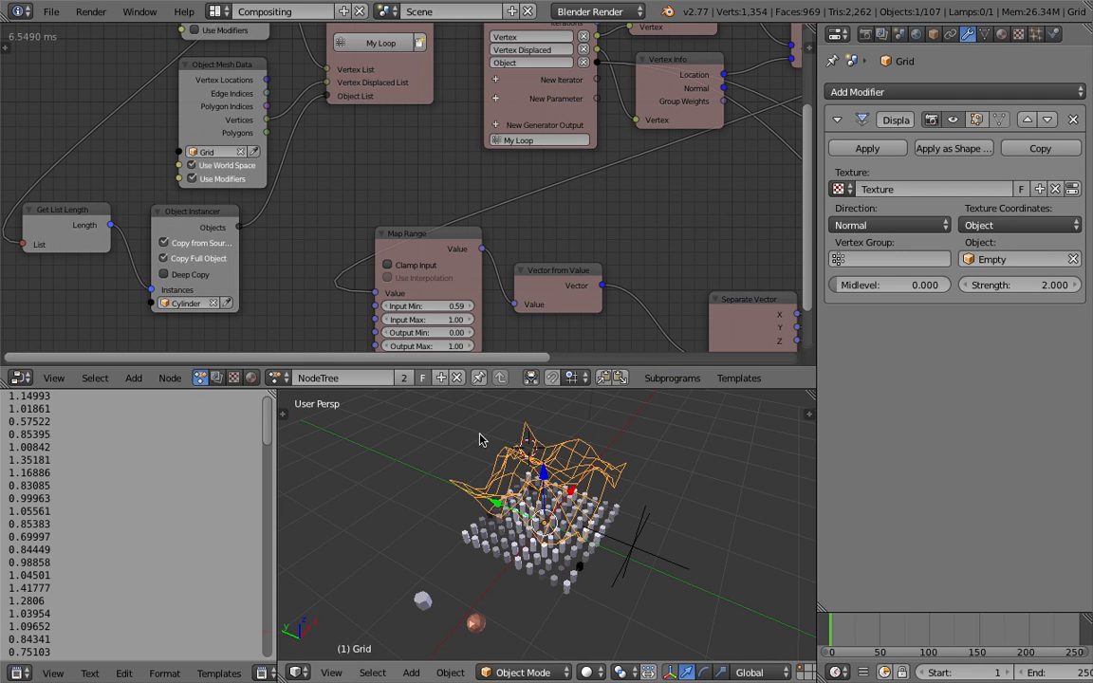
Delete both Object Mesh Data nodes that feed the vertex lists of the My Loop subprogram
middle_click_drag(283, 222, 391, 308)
middle_click_drag(301, 176, 325, 219)
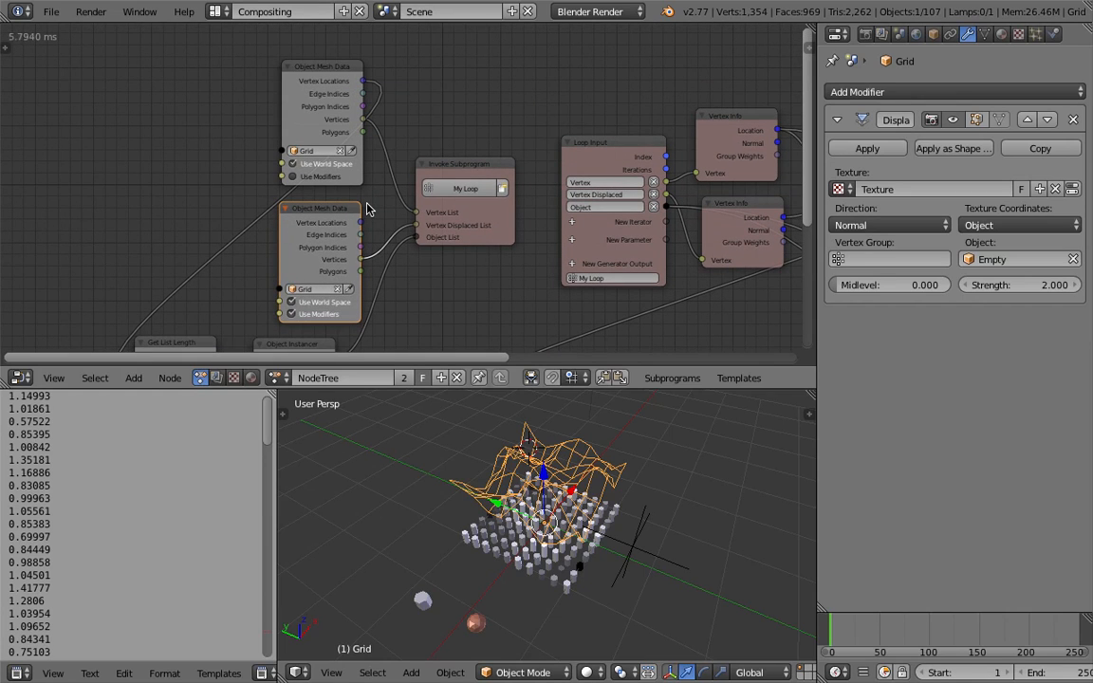
left_click_drag(282, 69, 236, 63)
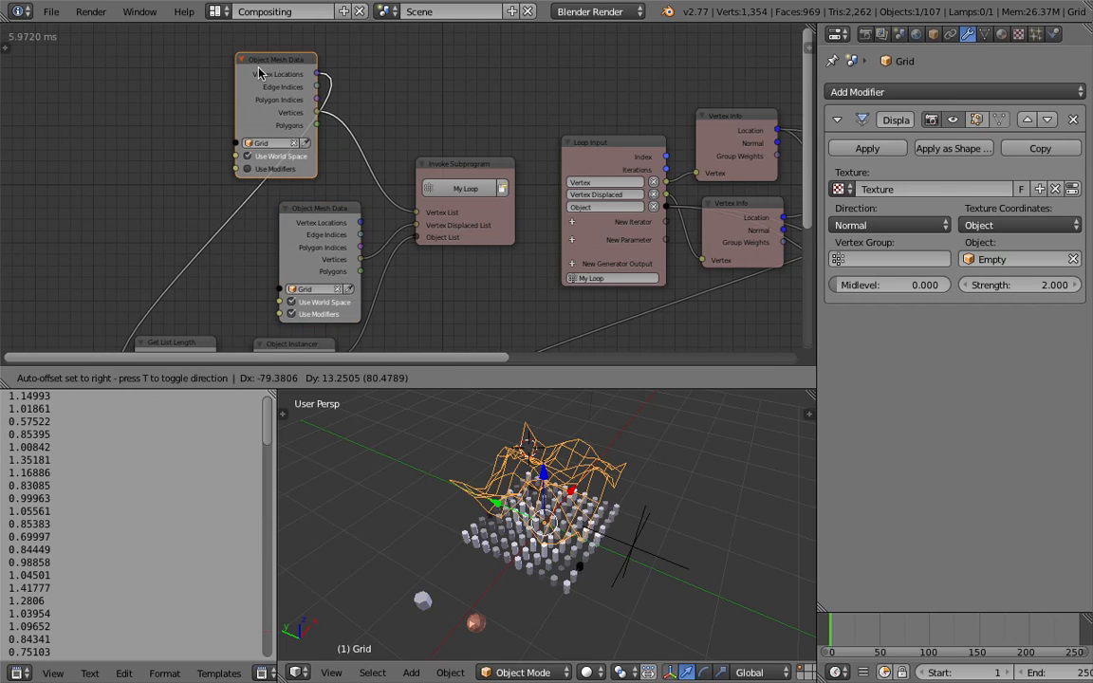
left_click(305, 210)
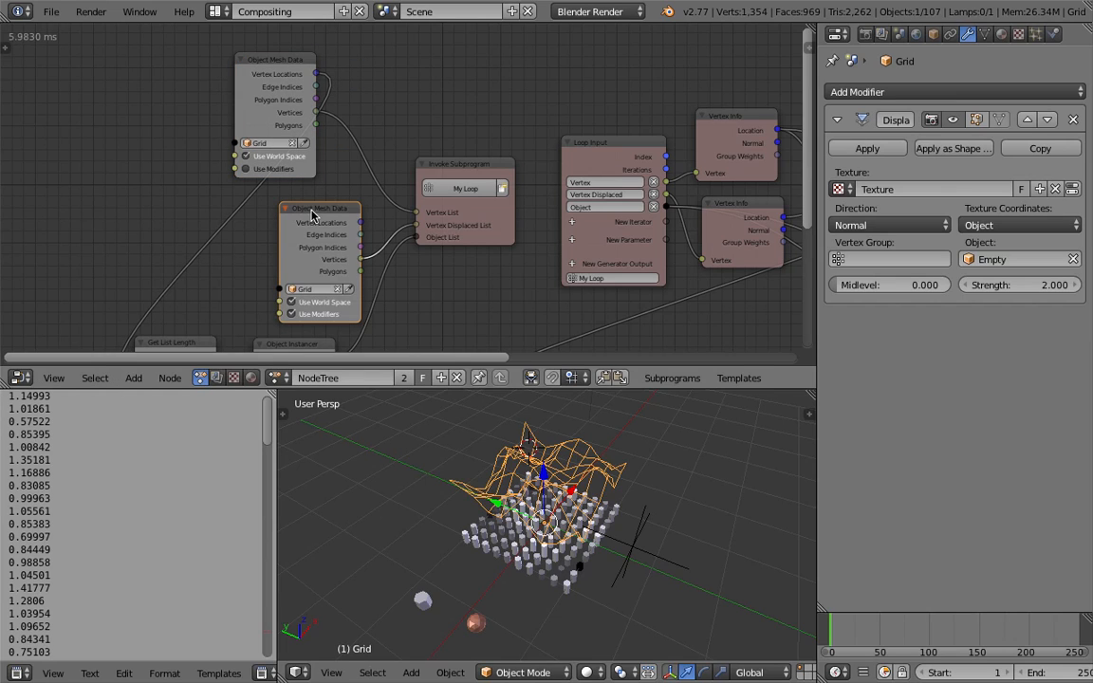
left_click_drag(305, 210, 297, 208)
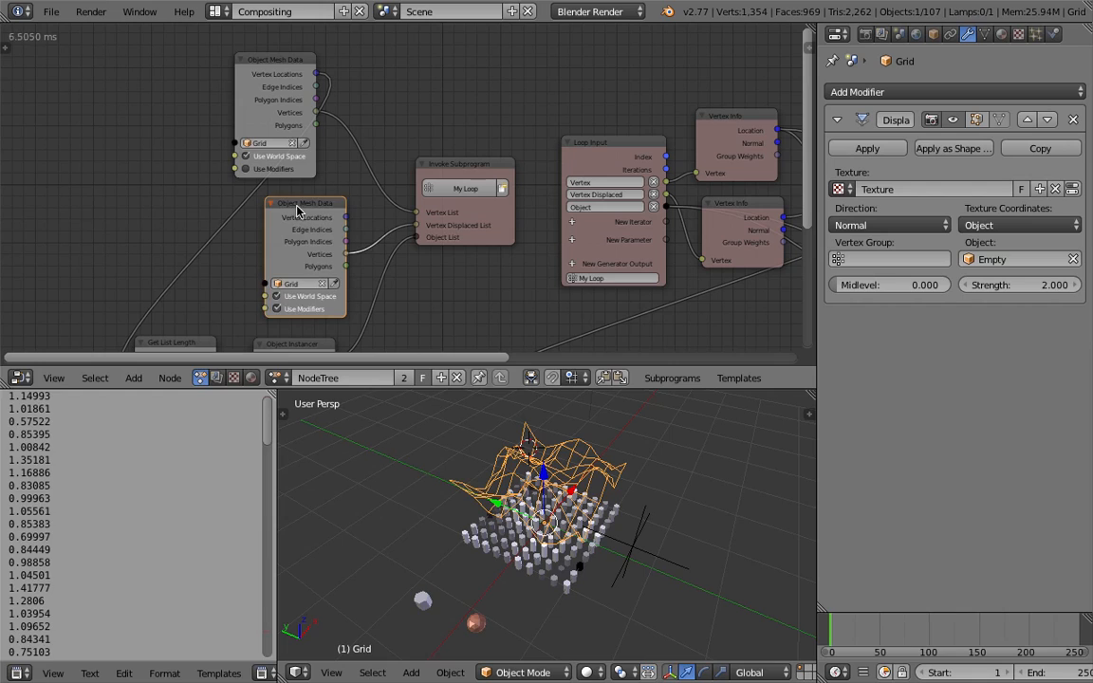
key("x")
left_click(278, 80)
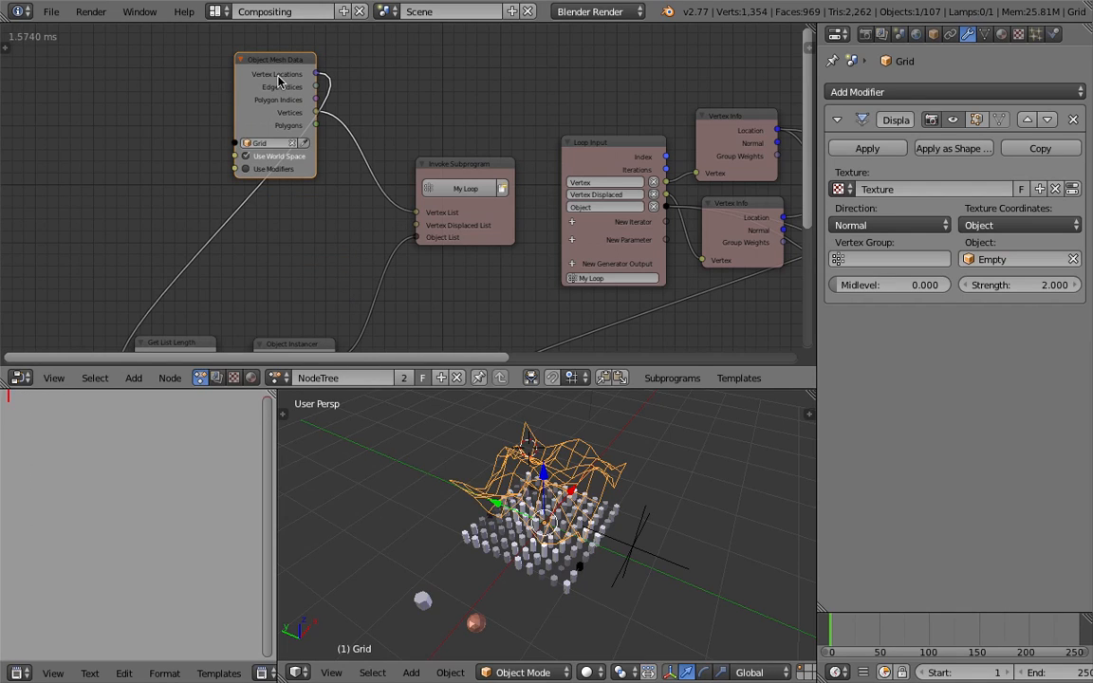
key("x")
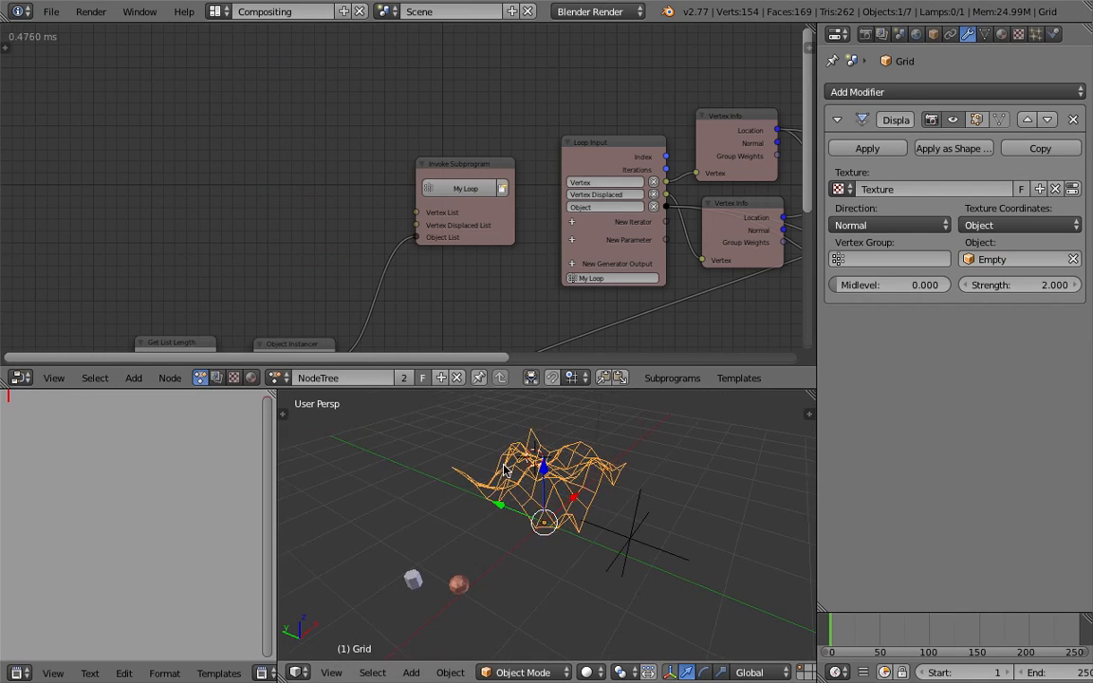
Add a Grid Mesh generator node in the empty space above the Get List Length node
middle_click_drag(272, 210, 317, 182)
scroll(171, 169, "down", 1)
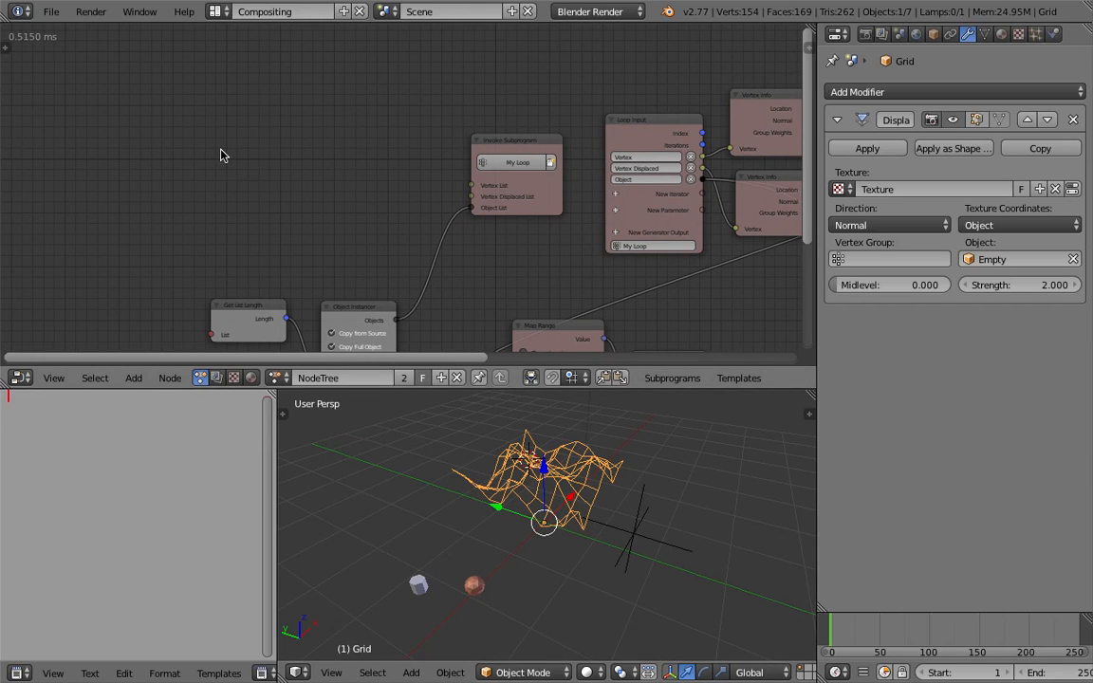
key("shift+a")
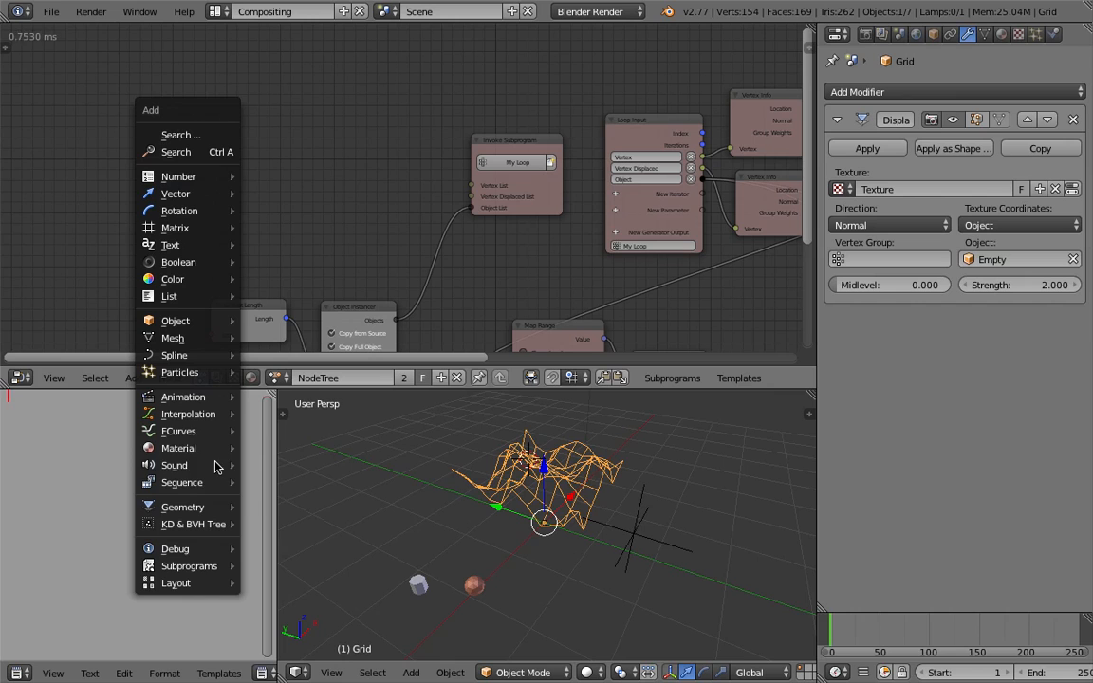
scroll(395, 249, "down", 1)
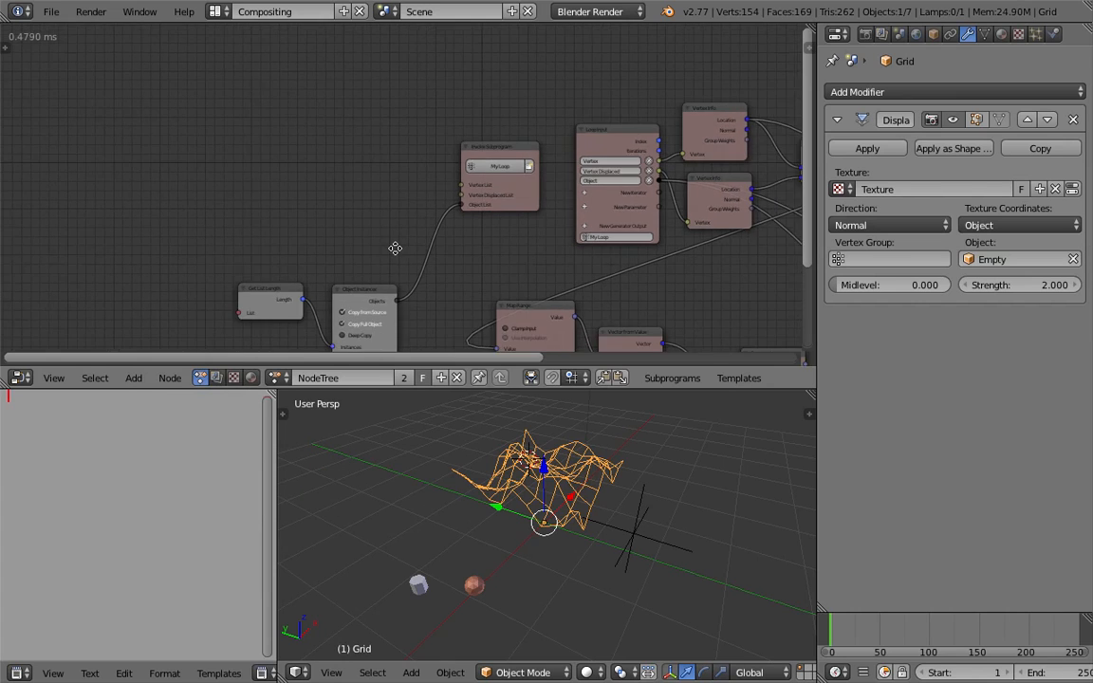
middle_click_drag(395, 249, 526, 258)
scroll(460, 254, "down", 1)
middle_click_drag(446, 249, 424, 251)
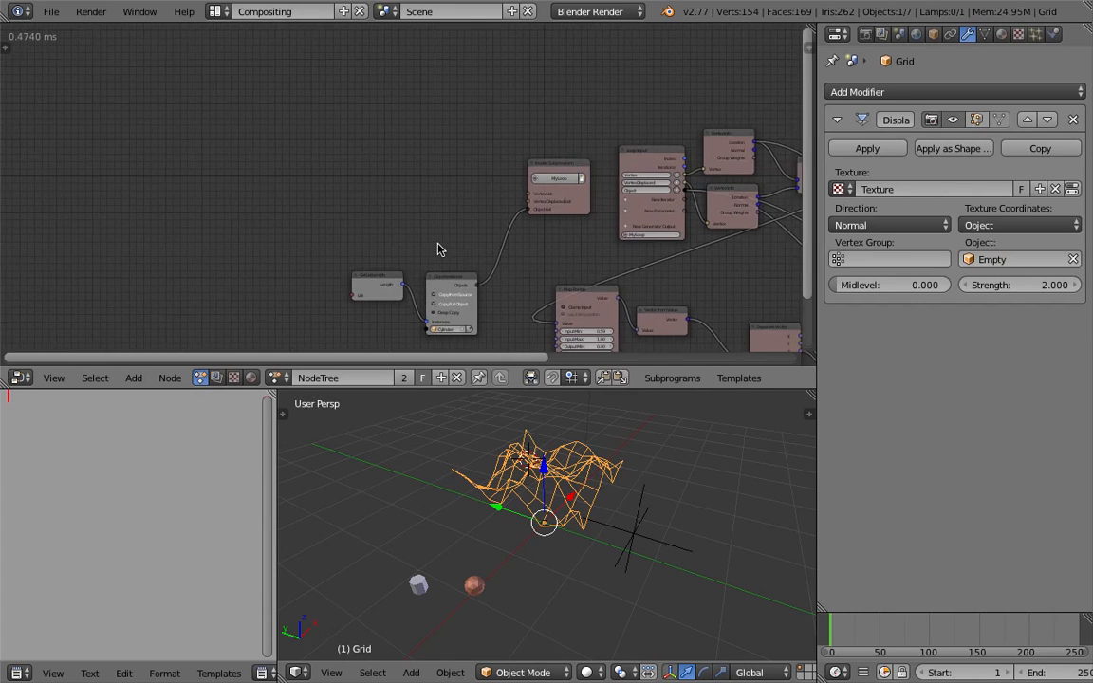
scroll(438, 249, "up", 1)
key("shift+a")
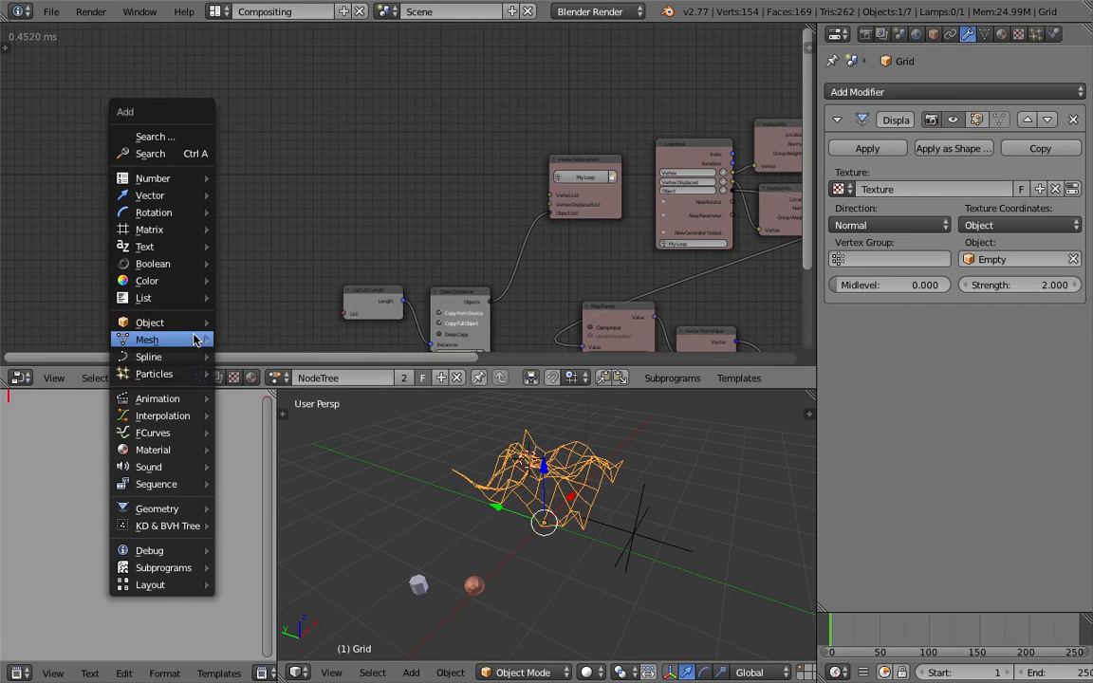
mouse_move(195, 338)
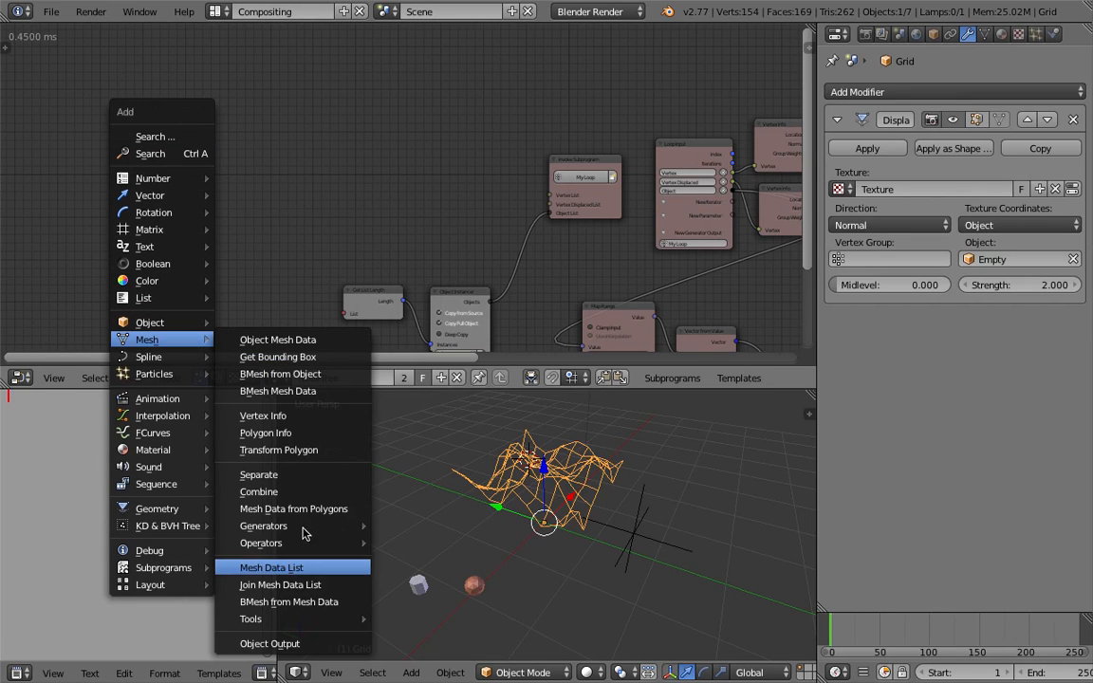
mouse_move(306, 533)
left_click(408, 543)
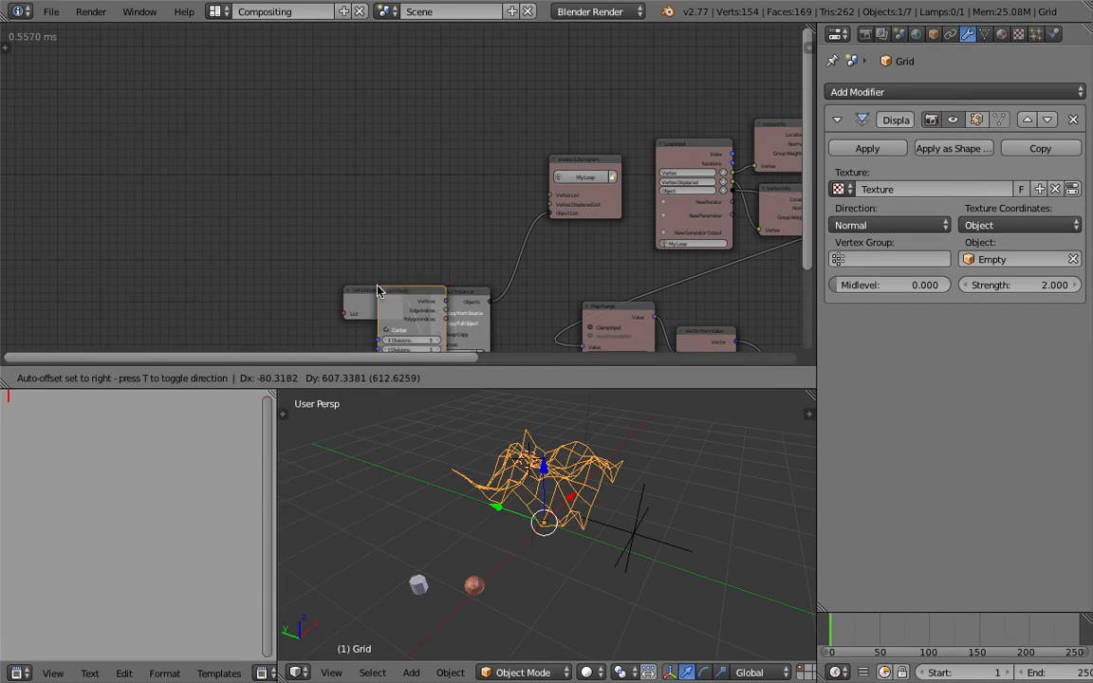
left_click(370, 132)
scroll(370, 132, "up", 3)
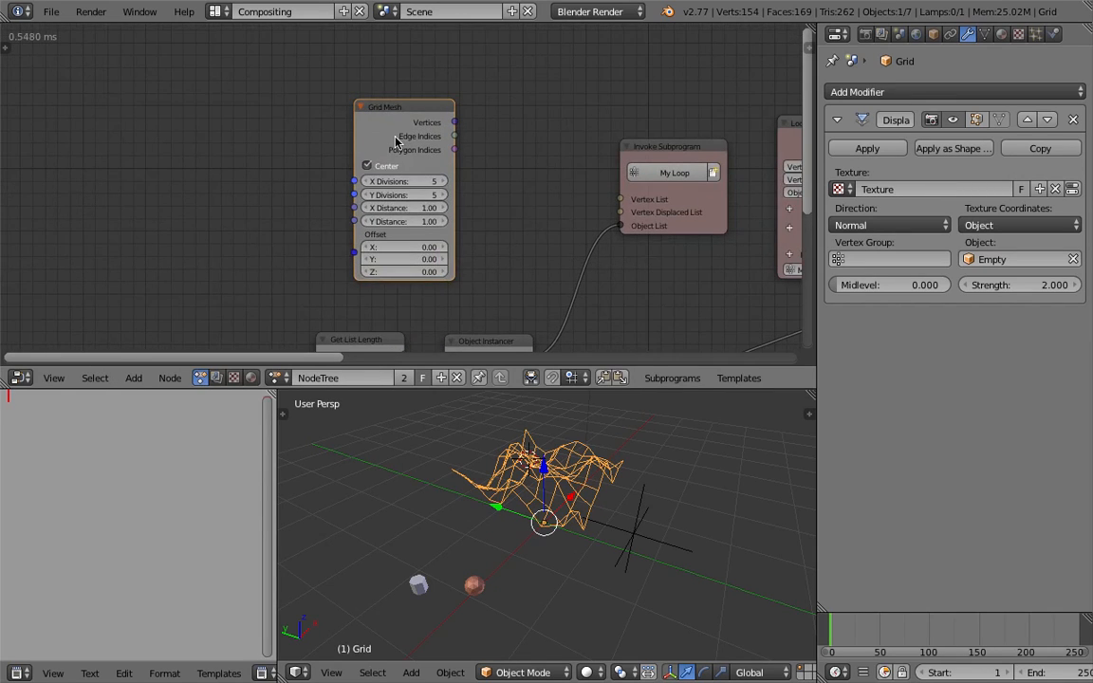
scroll(368, 130, "up", 1)
Move the Grid Mesh node well away from the Invoke Subprogram node to leave free space between them
left_click_drag(369, 111, 352, 88)
middle_click_drag(447, 123, 398, 128)
left_click_drag(306, 104, 135, 98)
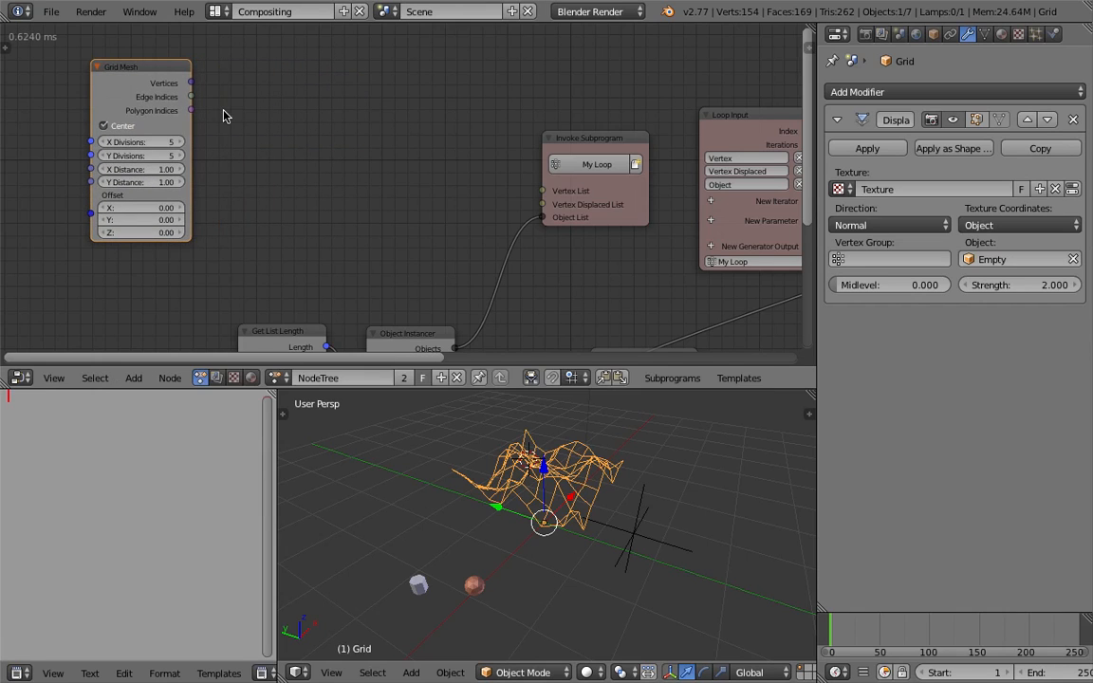
middle_click_drag(262, 122, 326, 129)
left_click_drag(174, 99, 108, 98)
middle_click_drag(291, 158, 324, 165)
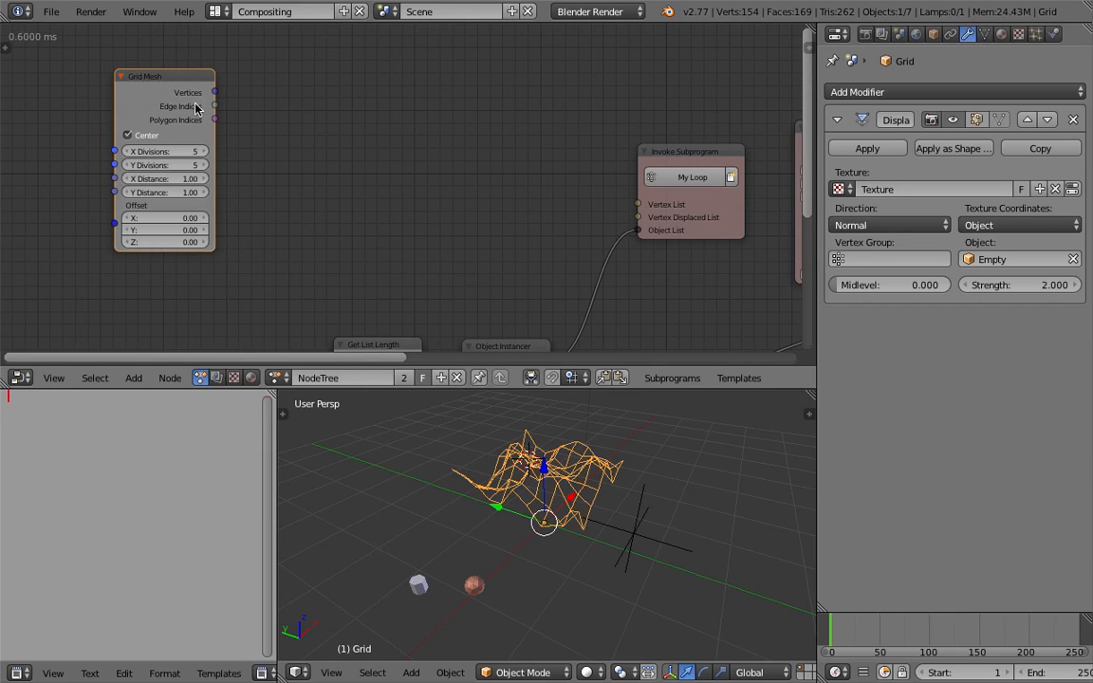
middle_click_drag(498, 446, 512, 503)
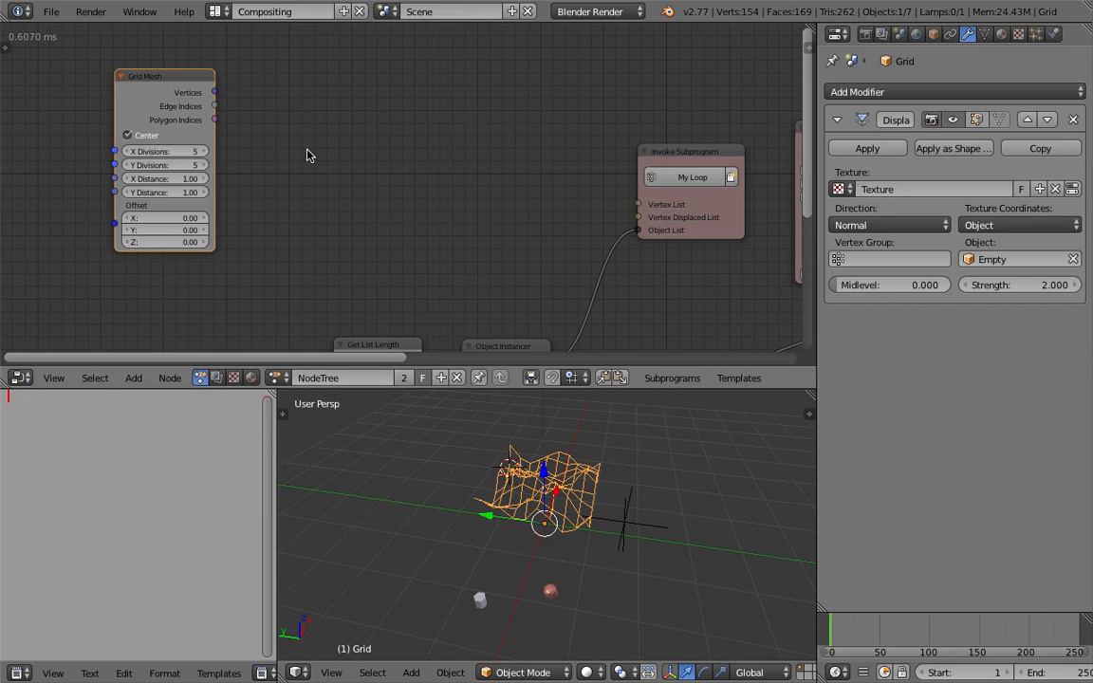
left_click_drag(177, 94, 163, 88)
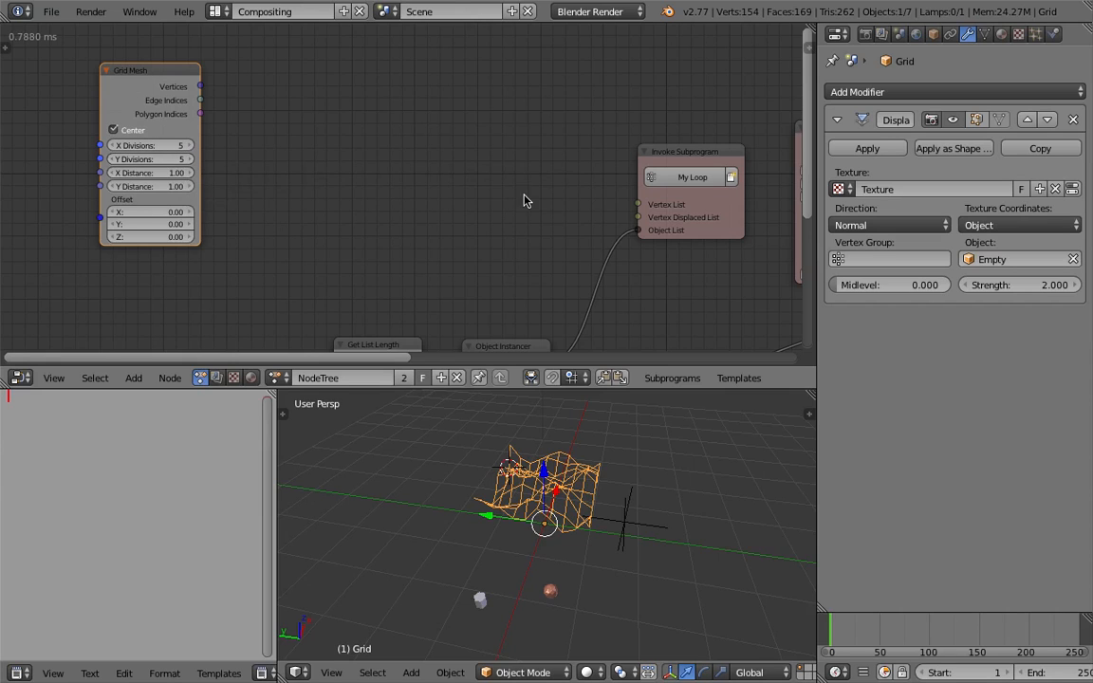
middle_click_drag(565, 204, 298, 190)
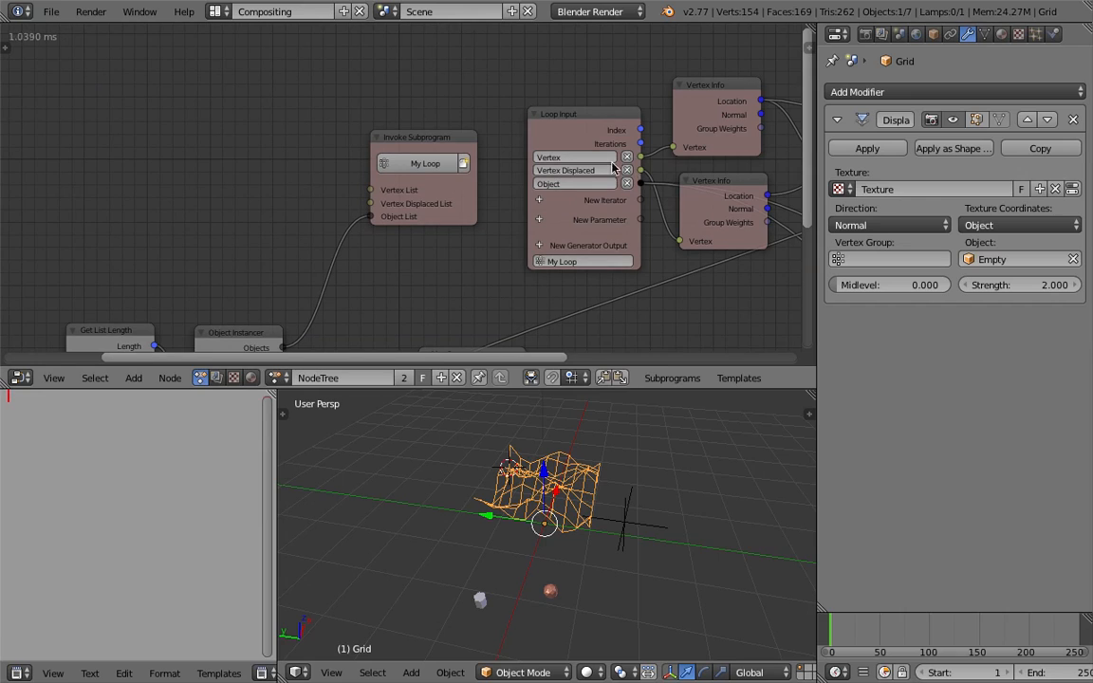
Add a Combine Mesh Data node and place it beside the outputs of the Grid Mesh node
scroll(154, 178, "down", 1)
middle_click_drag(170, 180, 312, 183)
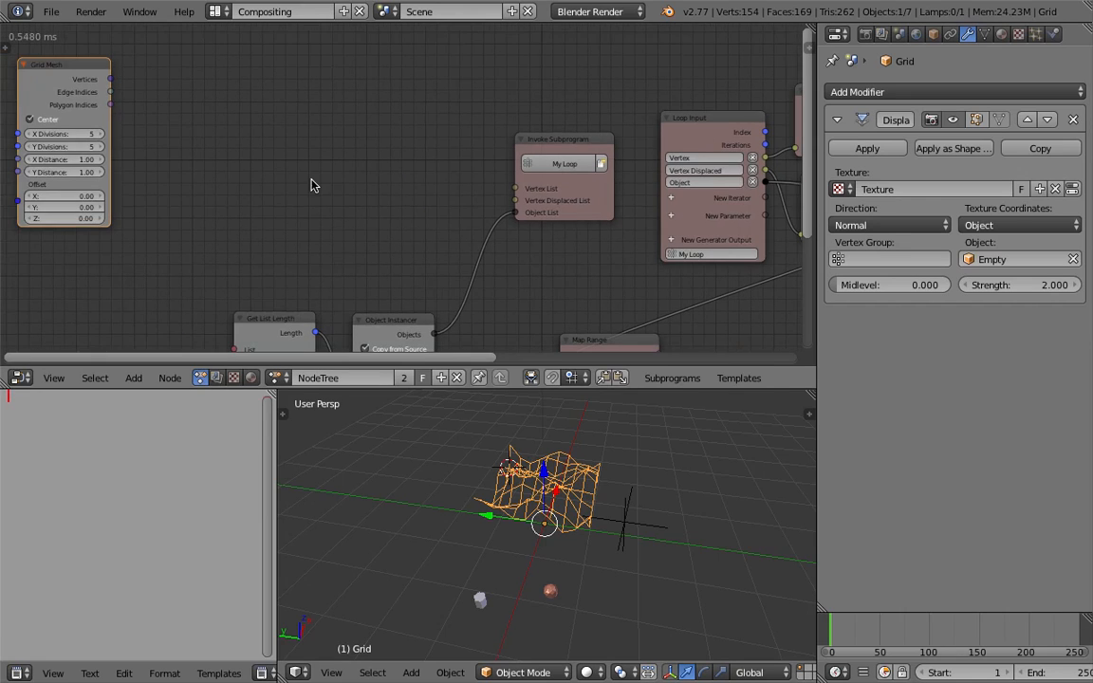
middle_click_drag(175, 123, 191, 135)
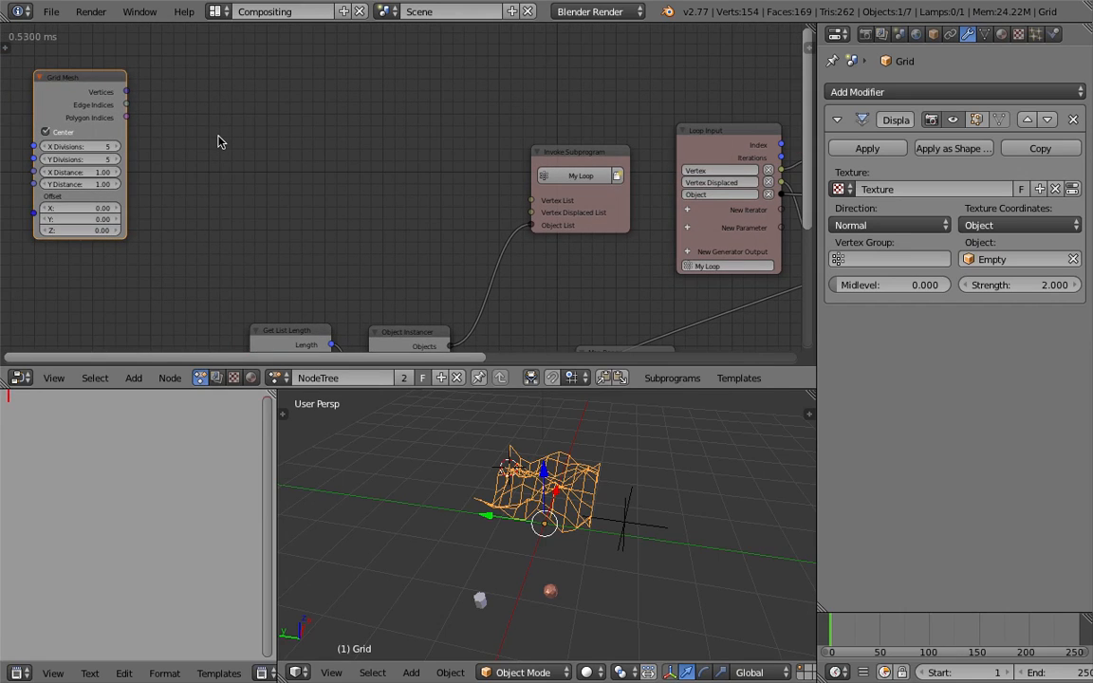
key("shift+a")
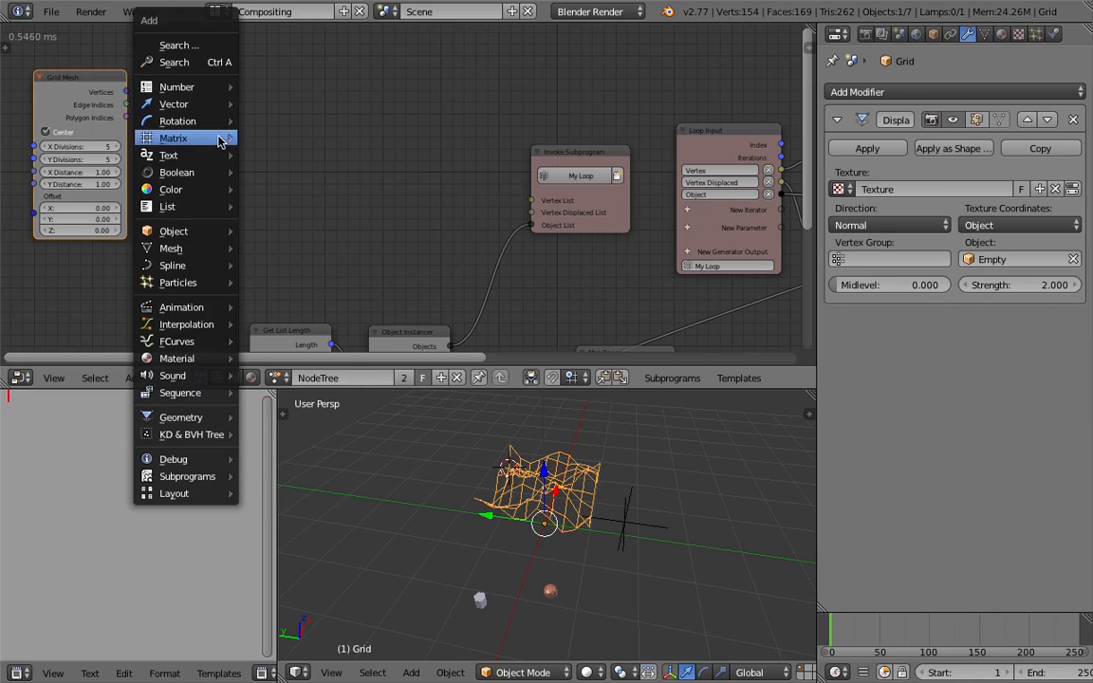
left_click(207, 62)
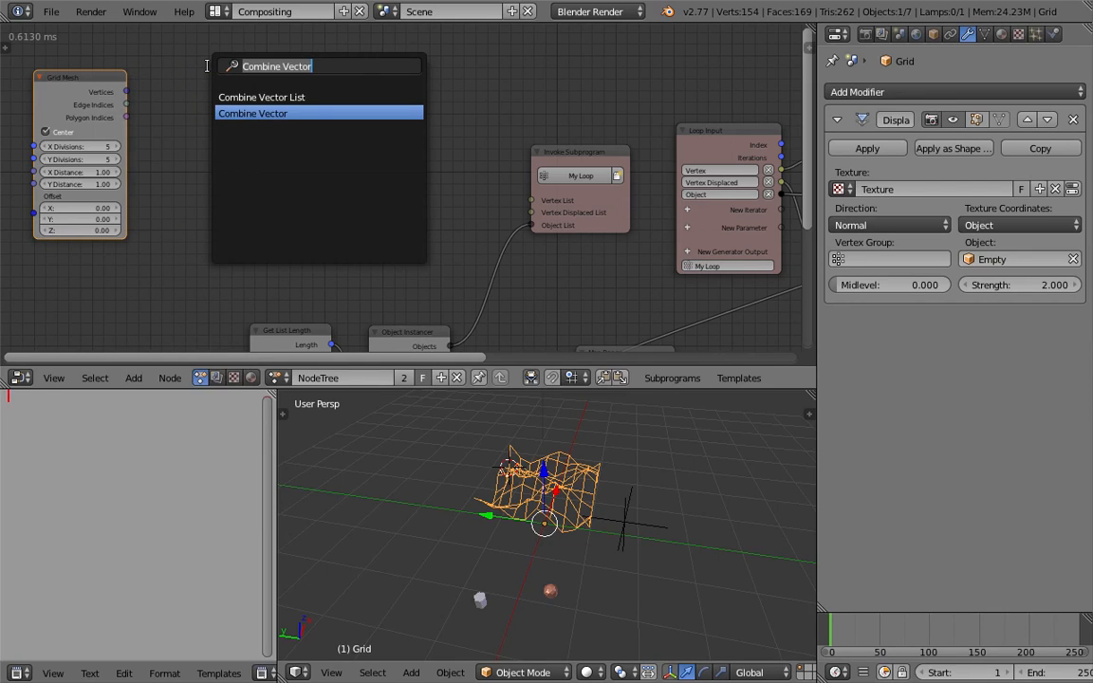
type("mesh data")
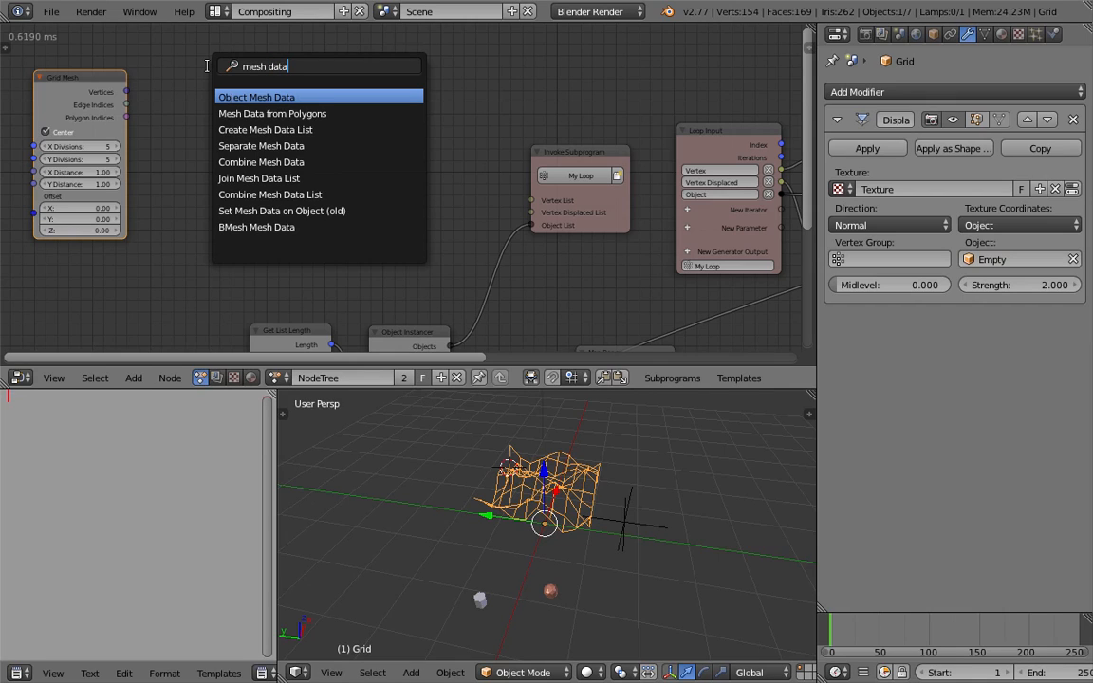
left_click(273, 162)
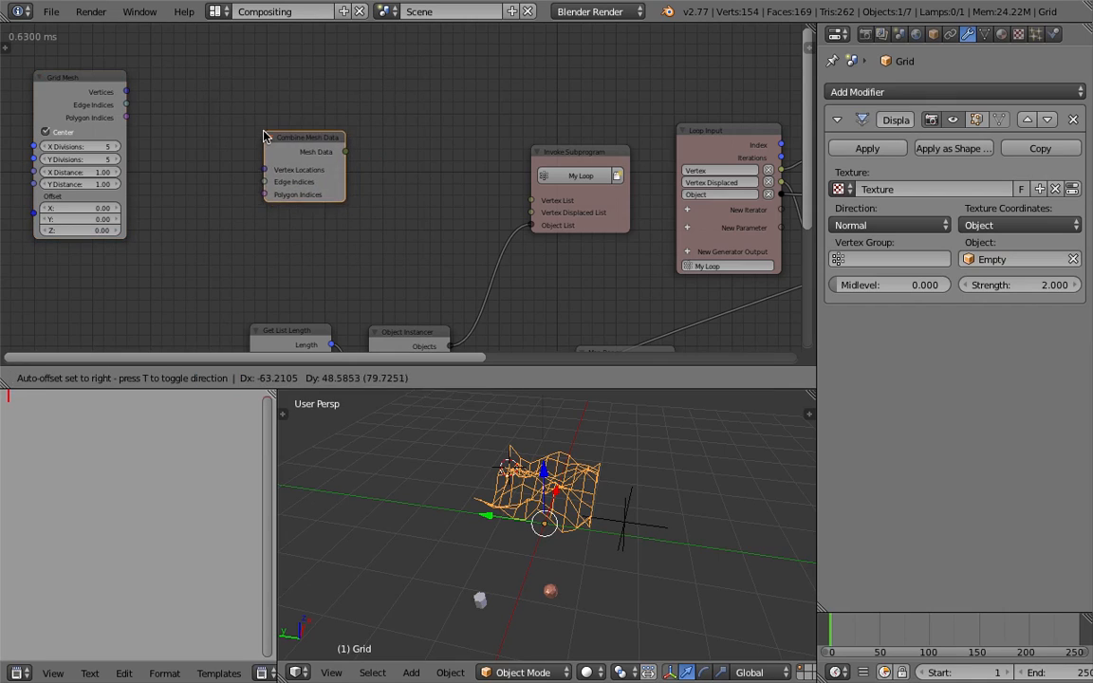
left_click(215, 109)
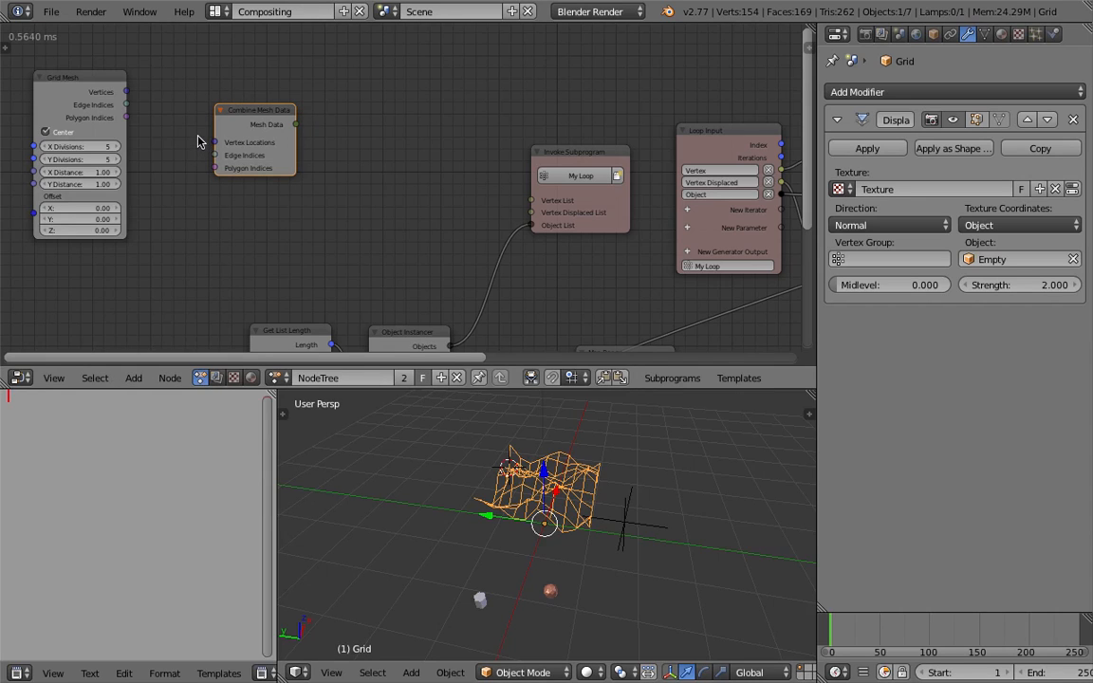
left_click_drag(217, 118, 177, 121)
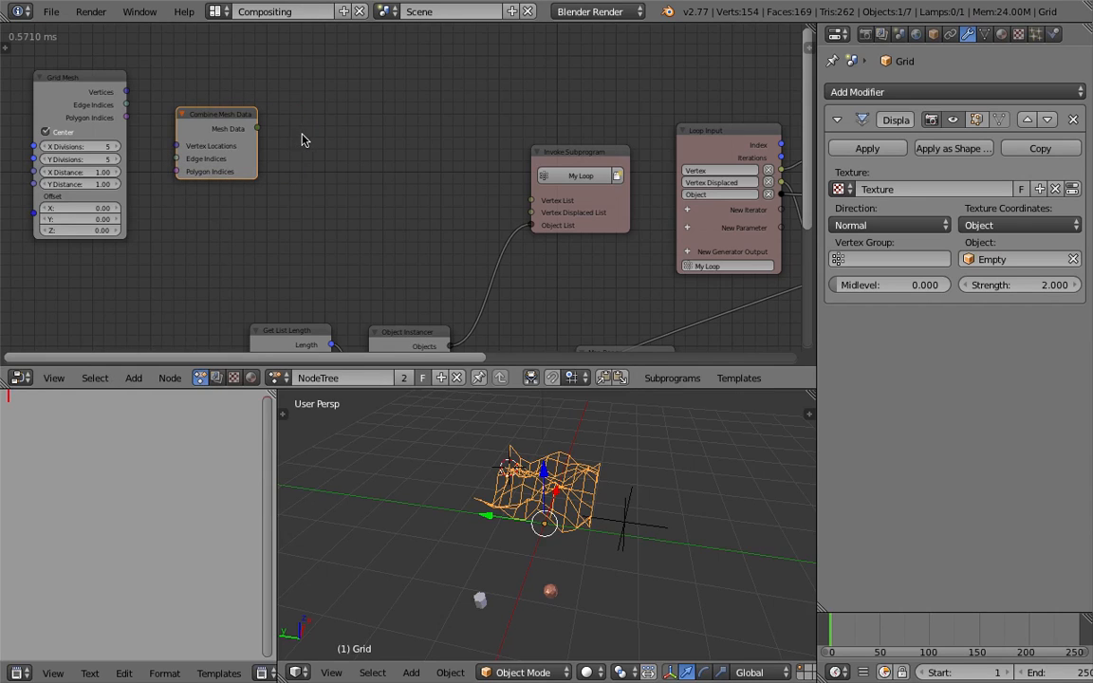
key("shift+a")
mouse_move(312, 281)
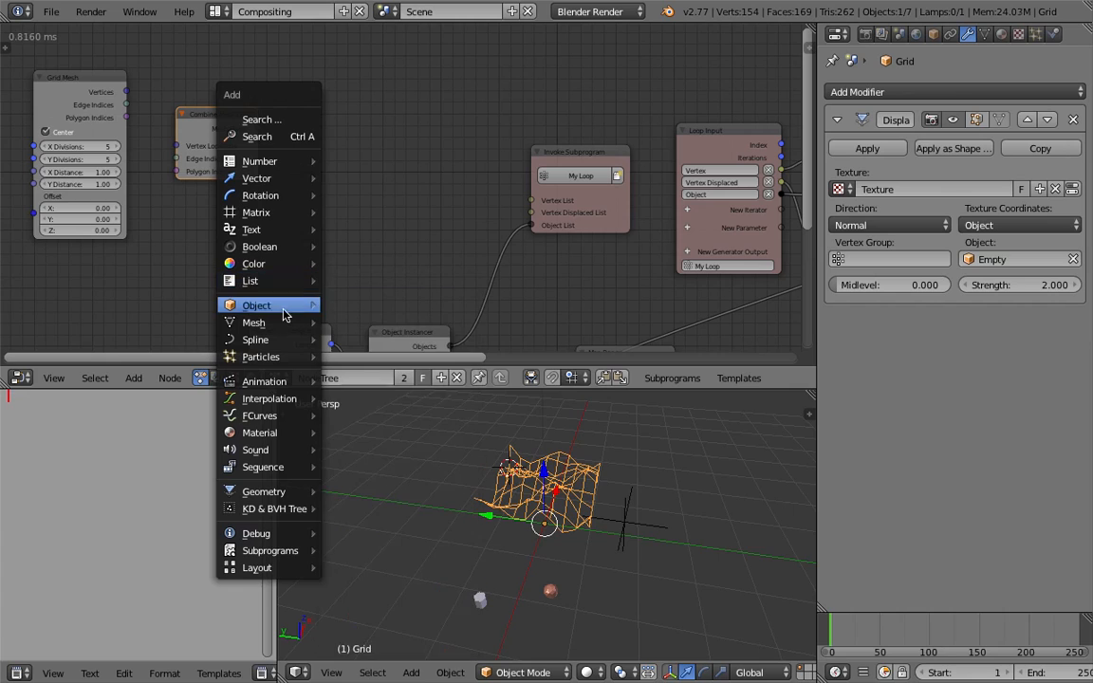
left_click(296, 139)
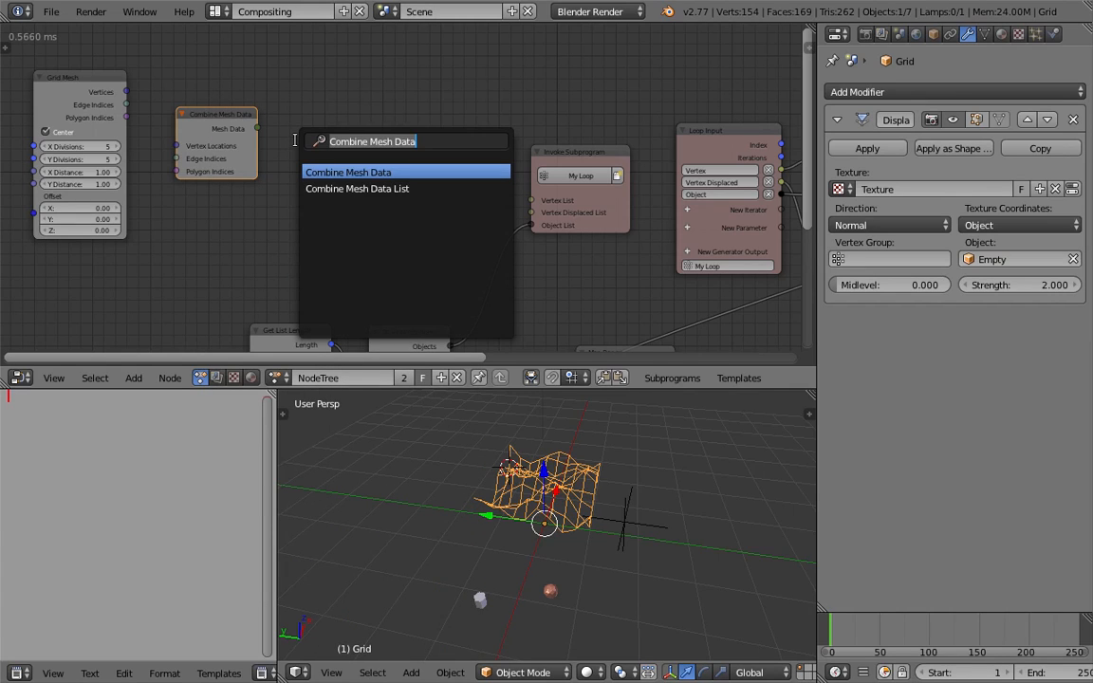
type("mesh da")
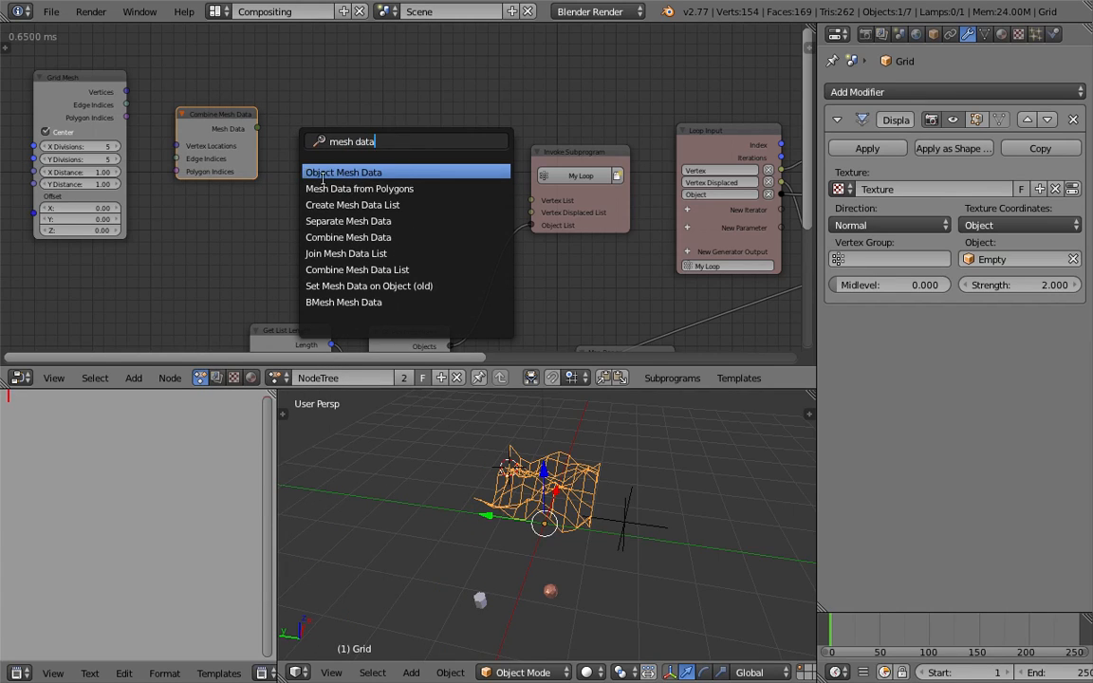
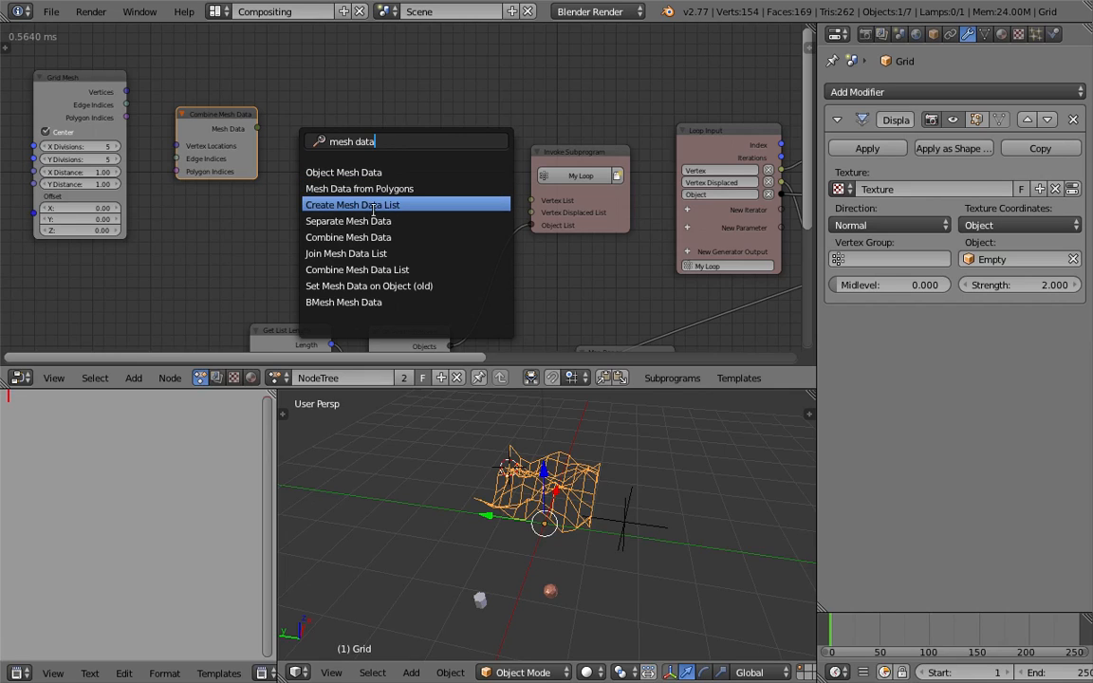
left_click(375, 221)
left_click(318, 166)
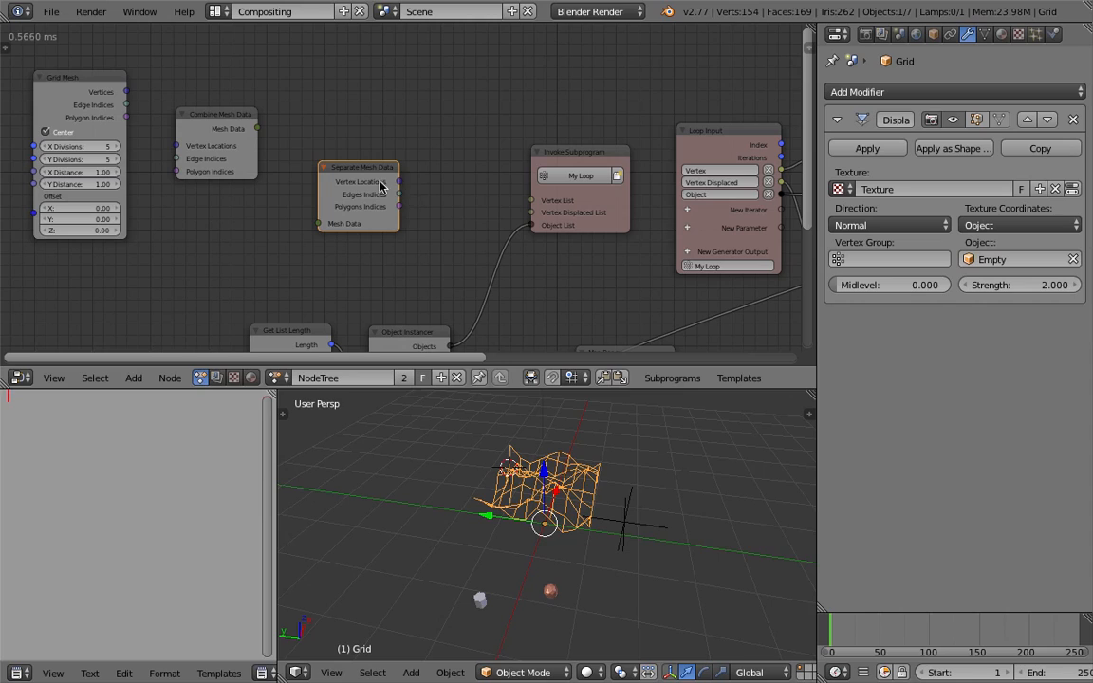
left_click_drag(353, 175, 356, 124)
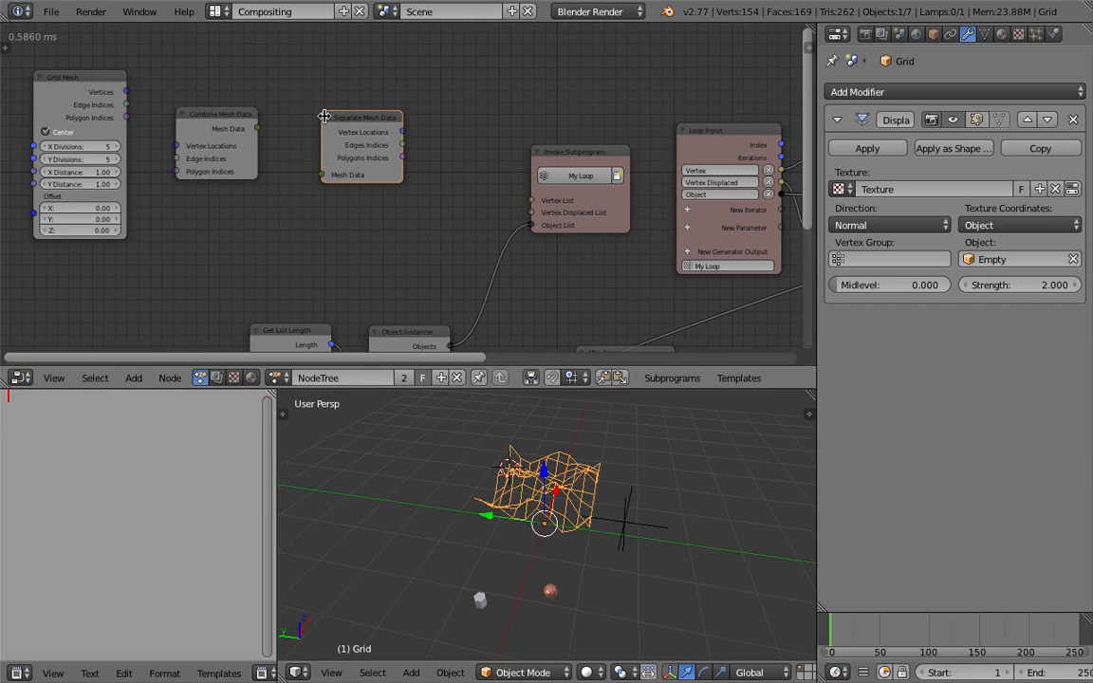
key("x")
Add a Mesh Object Output node and arrange it directly below the Combine Mesh Data node
mouse_move(330, 128)
middle_mouse_down()
mouse_move(342, 128)
mouse_move(325, 131)
middle_mouse_up()
key("shift+a")
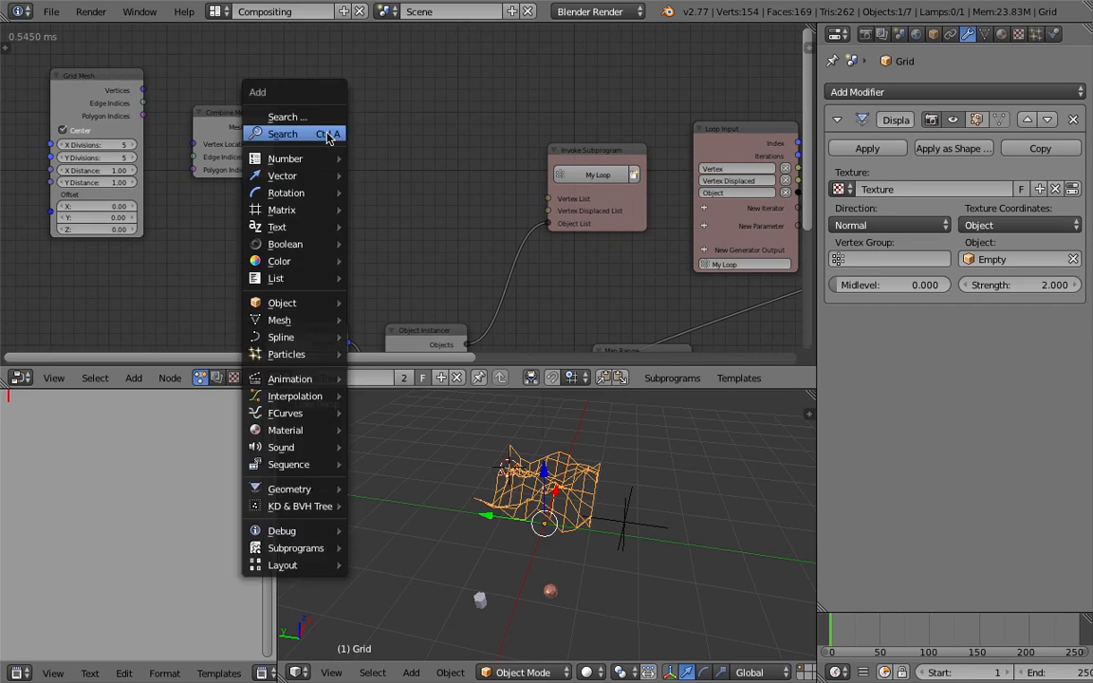
mouse_move(344, 156)
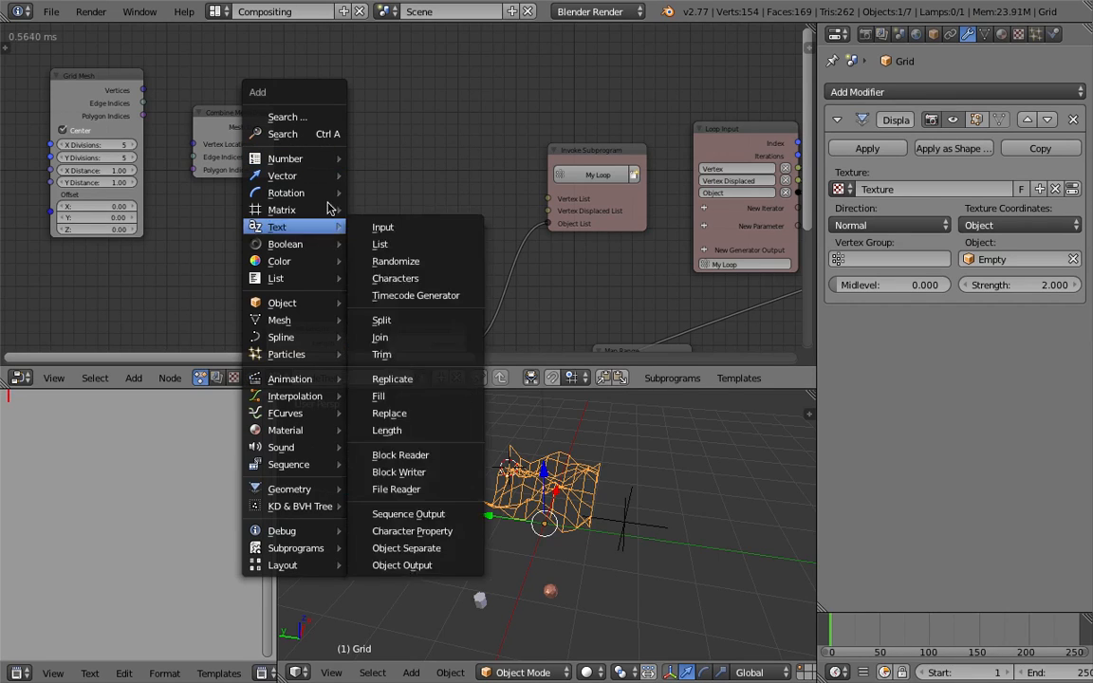
mouse_move(310, 320)
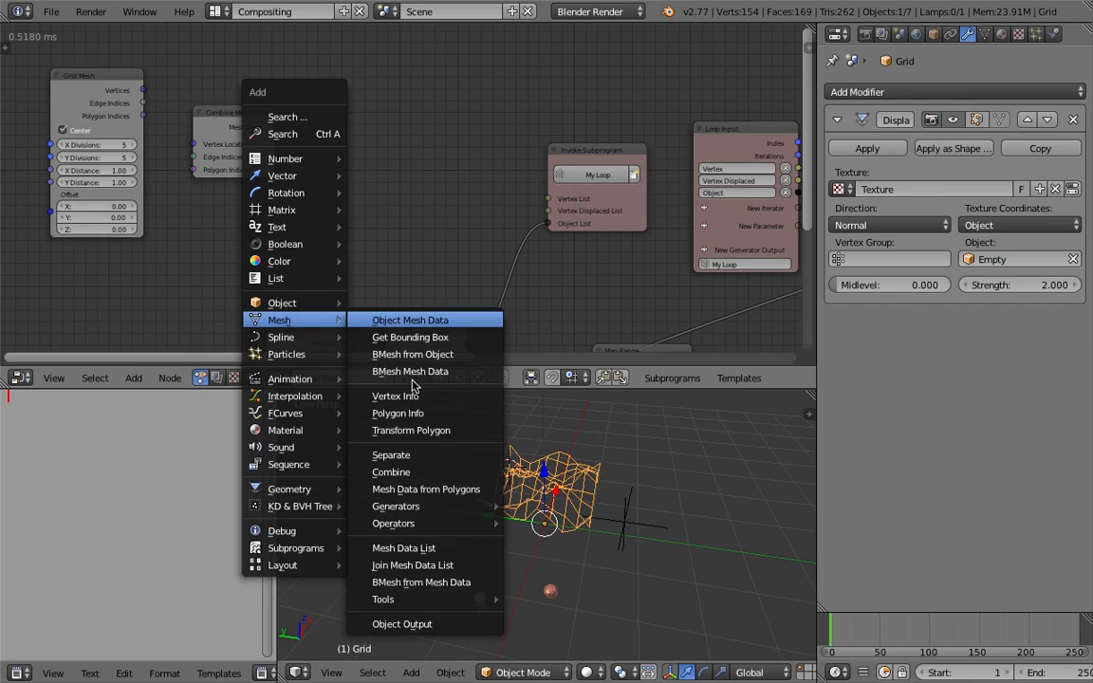
left_click(400, 625)
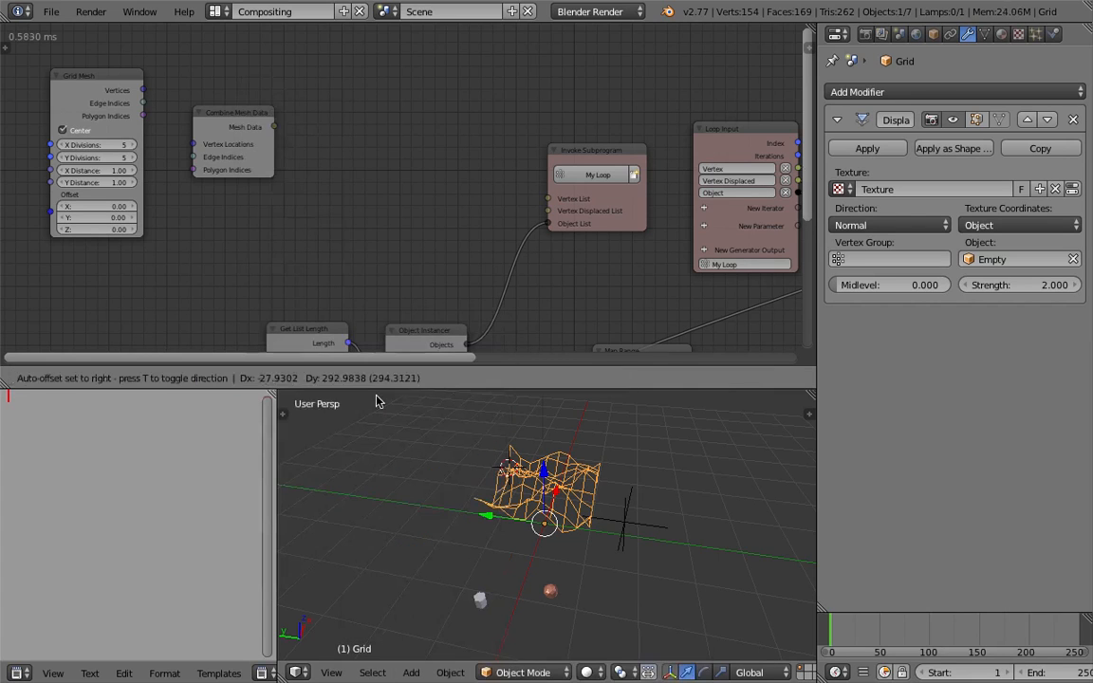
left_click(323, 165)
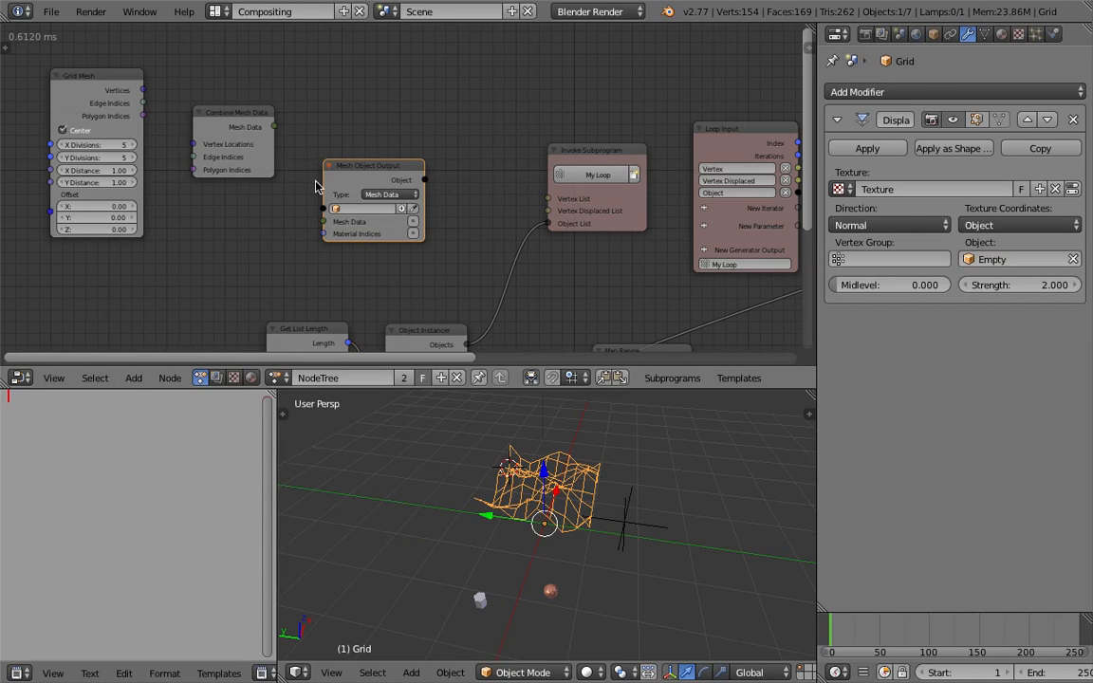
left_click_drag(244, 118, 290, 82)
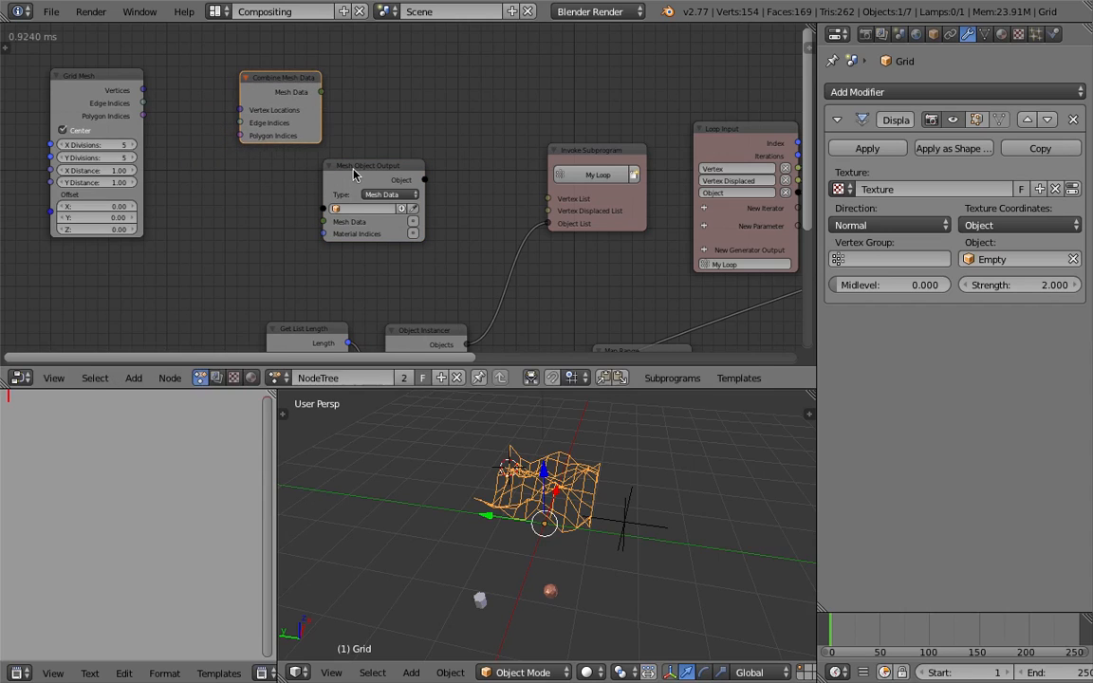
left_click_drag(337, 172, 234, 177)
left_click_drag(268, 81, 257, 75)
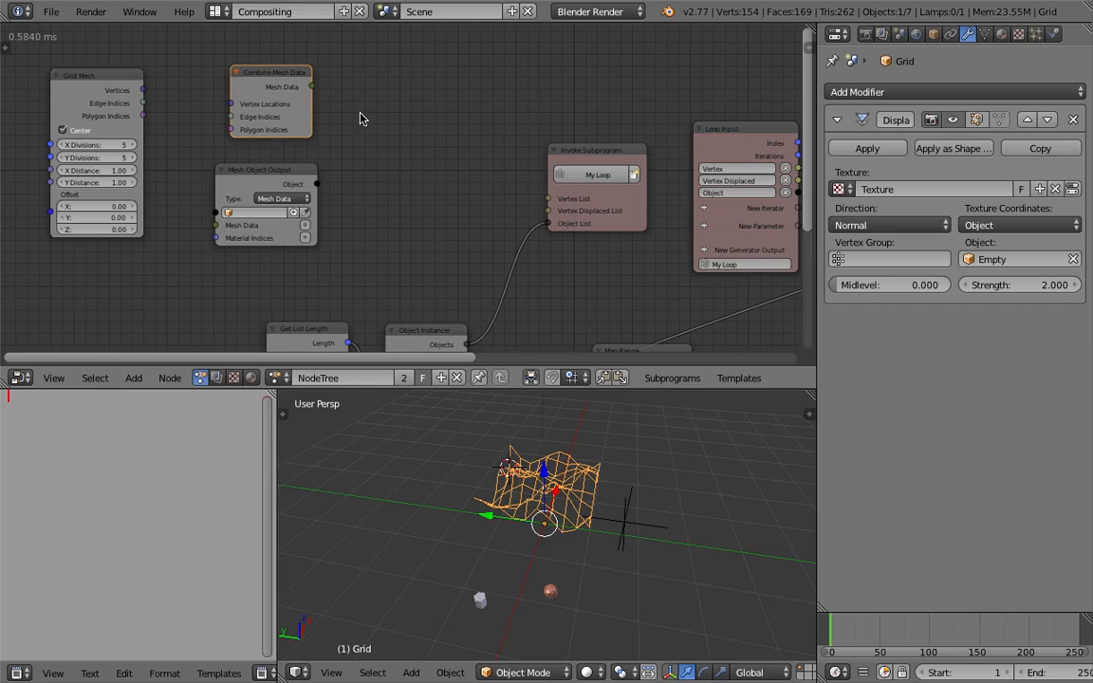
Add an Object Mesh Data node between the Mesh Object Output and Invoke Subprogram nodes
key("shift+a")
mouse_move(350, 252)
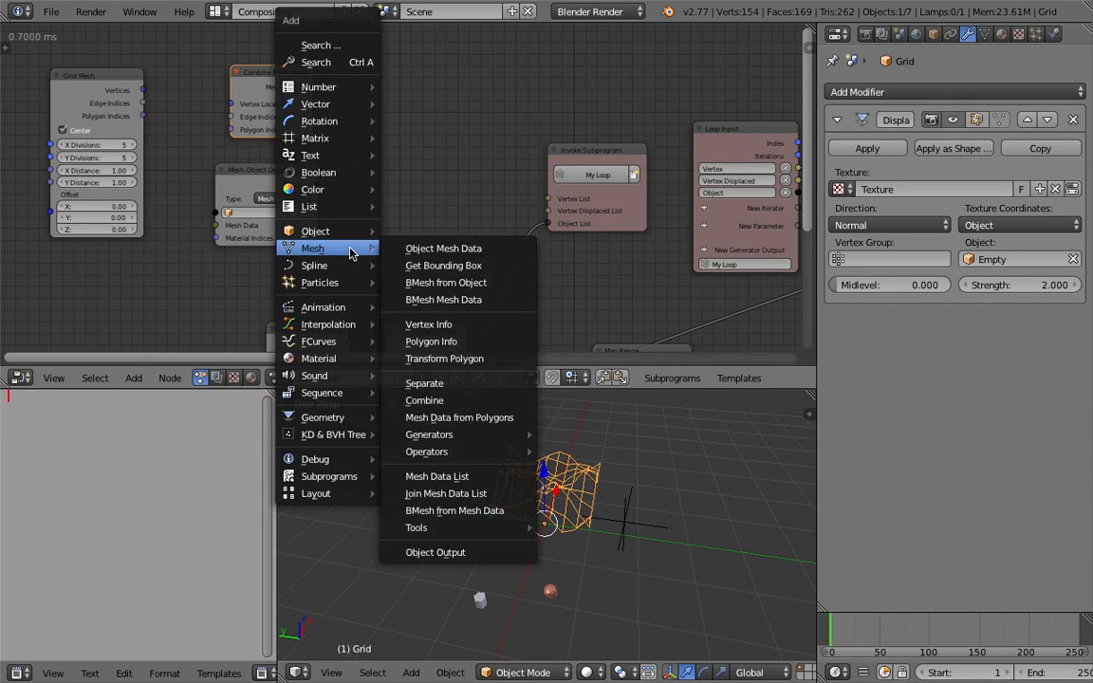
left_click(444, 249)
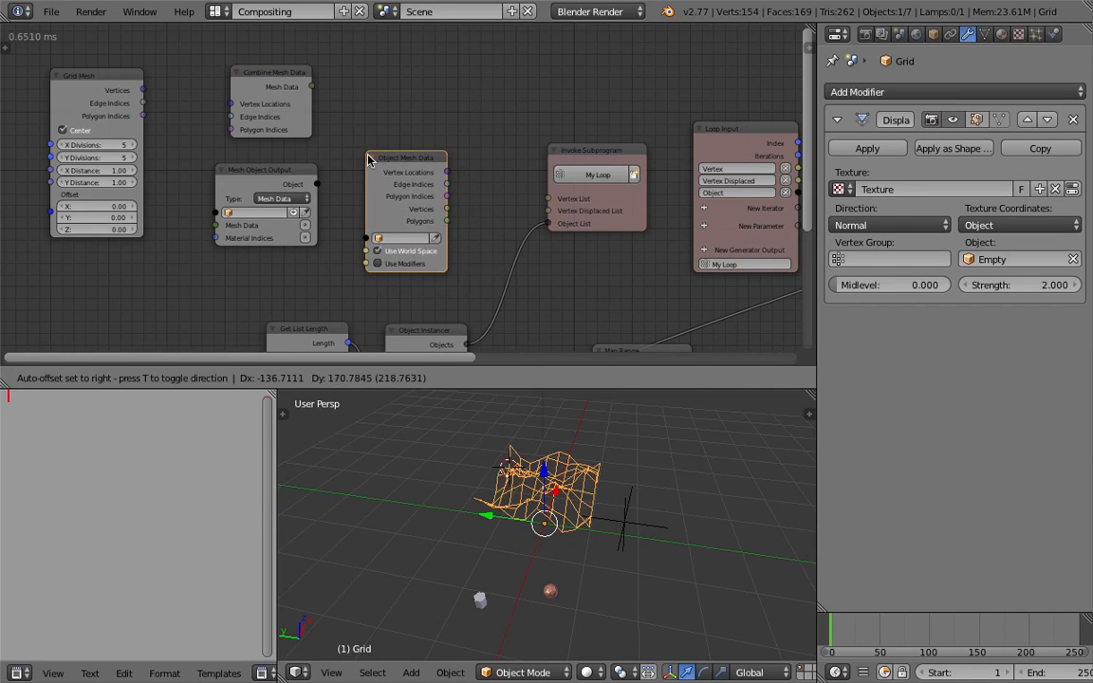
left_click(359, 164)
middle_click_drag(375, 144, 410, 159)
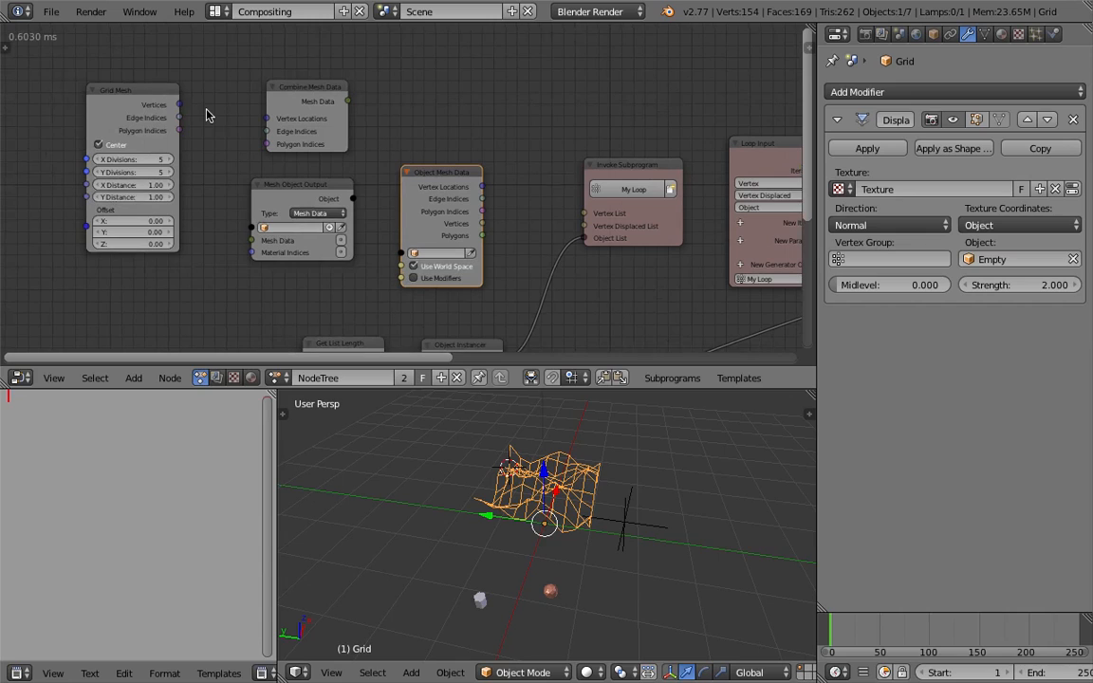
left_click_drag(287, 183, 271, 181)
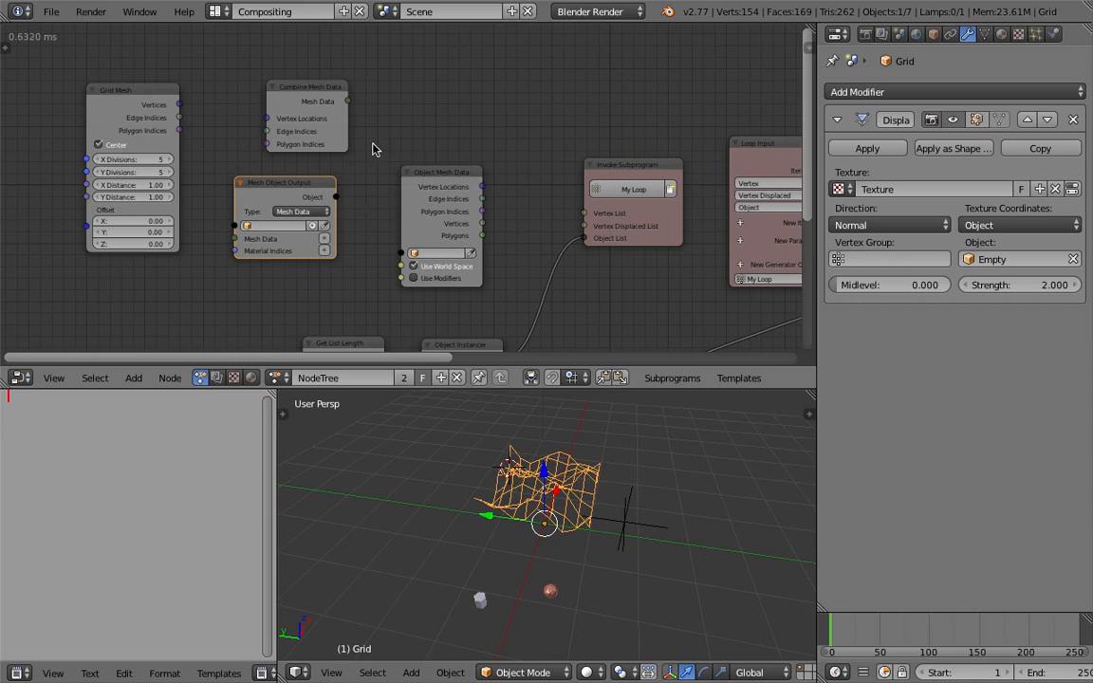
left_click_drag(425, 173, 411, 148)
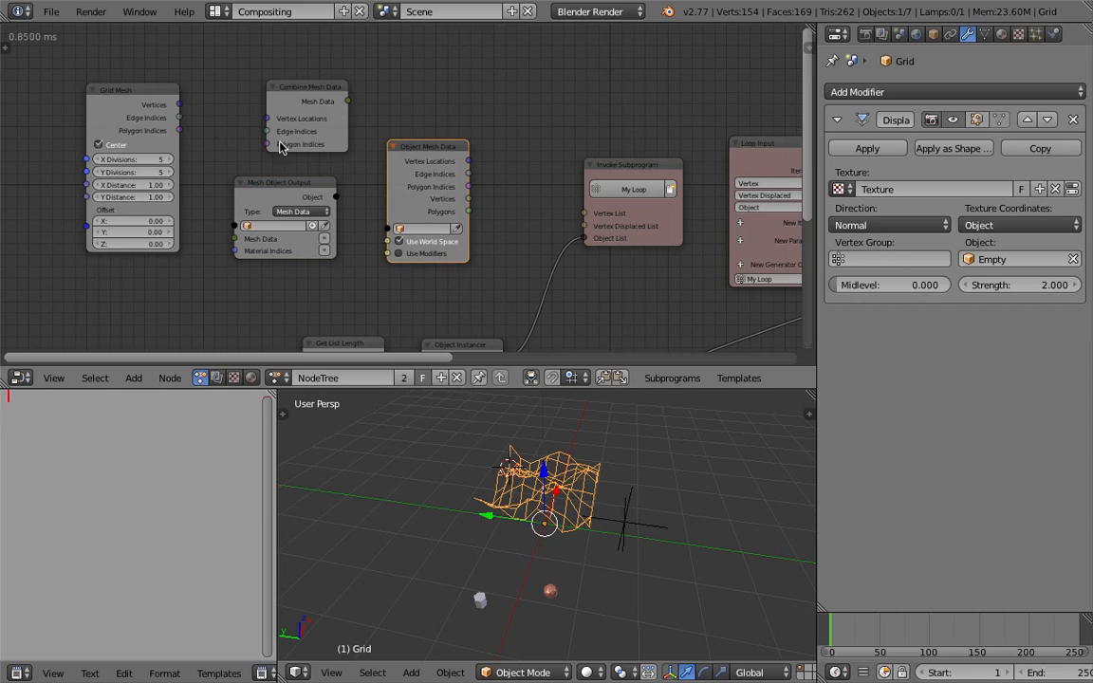
Tidy the layout of the Grid Mesh, Combine Mesh Data, Mesh Object Output and Object Mesh Data nodes, away from the Invoke Subprogram node
left_click(145, 99)
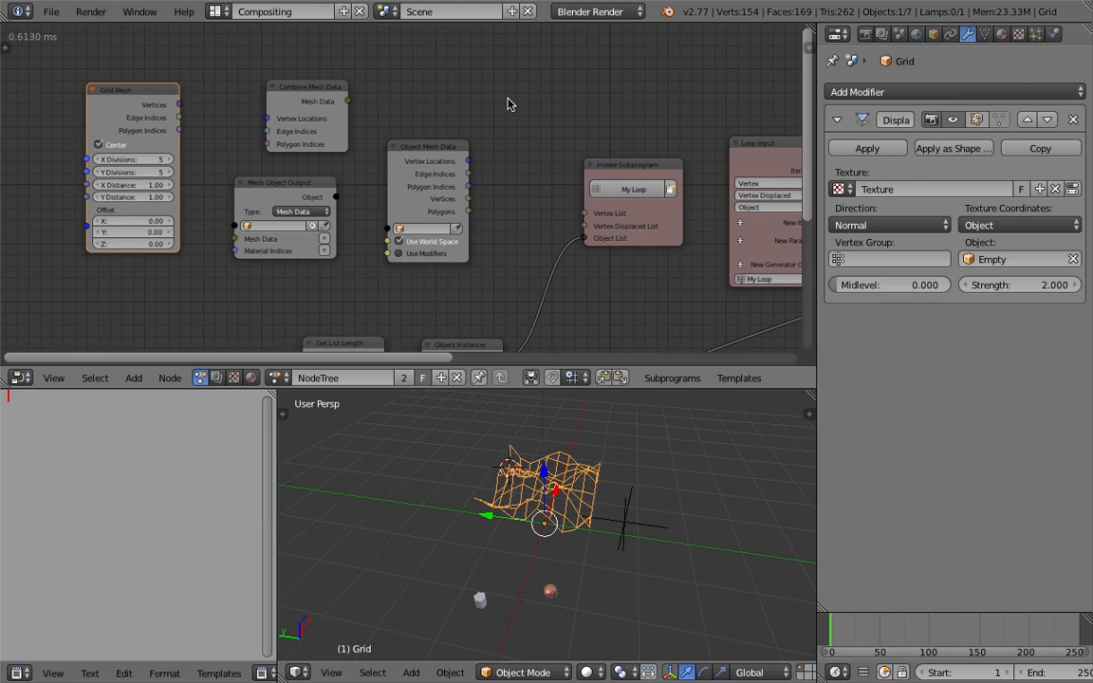
left_click_drag(320, 105, 280, 131)
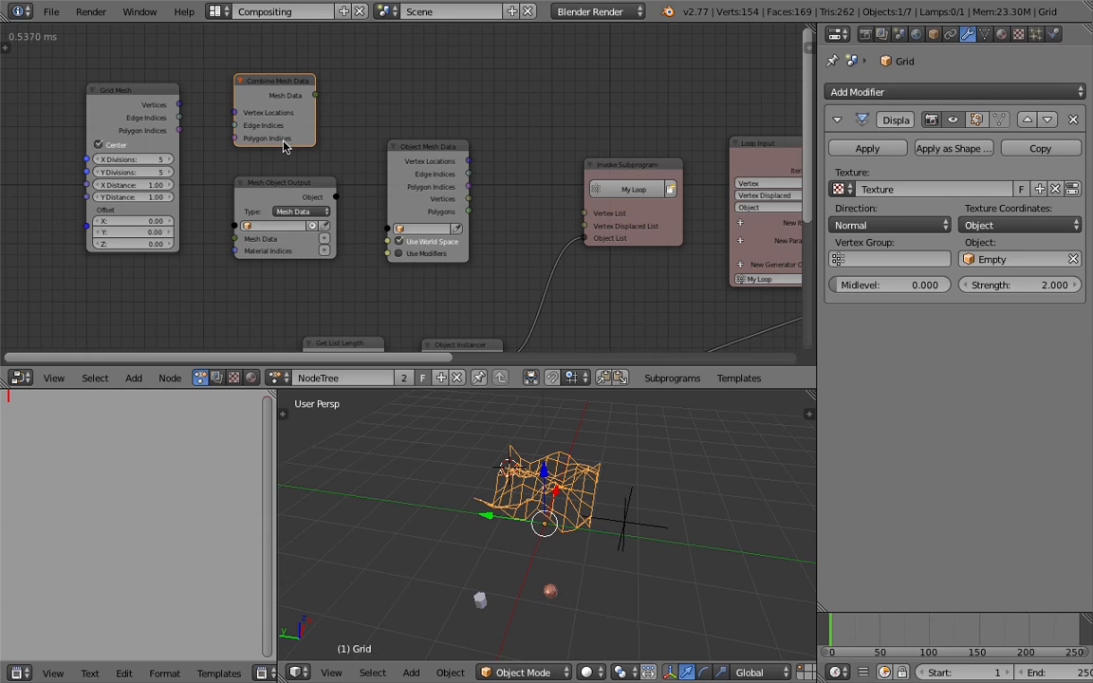
left_click_drag(409, 149, 398, 117)
scroll(397, 117, "down", 1)
mouse_move(203, 110)
left_mouse_down()
mouse_move(183, 107)
mouse_move(192, 99)
left_mouse_up()
left_click(271, 98)
left_click_drag(272, 99, 243, 80)
left_click_drag(408, 136, 374, 119)
left_click_drag(302, 183, 275, 170)
scroll(302, 145, "up", 1)
middle_click_drag(303, 144, 347, 164)
scroll(327, 155, "up", 1)
Save the scene over the current file
mouse_move(563, 484)
middle_mouse_down()
mouse_move(536, 480)
mouse_move(616, 474)
mouse_move(558, 469)
middle_mouse_up()
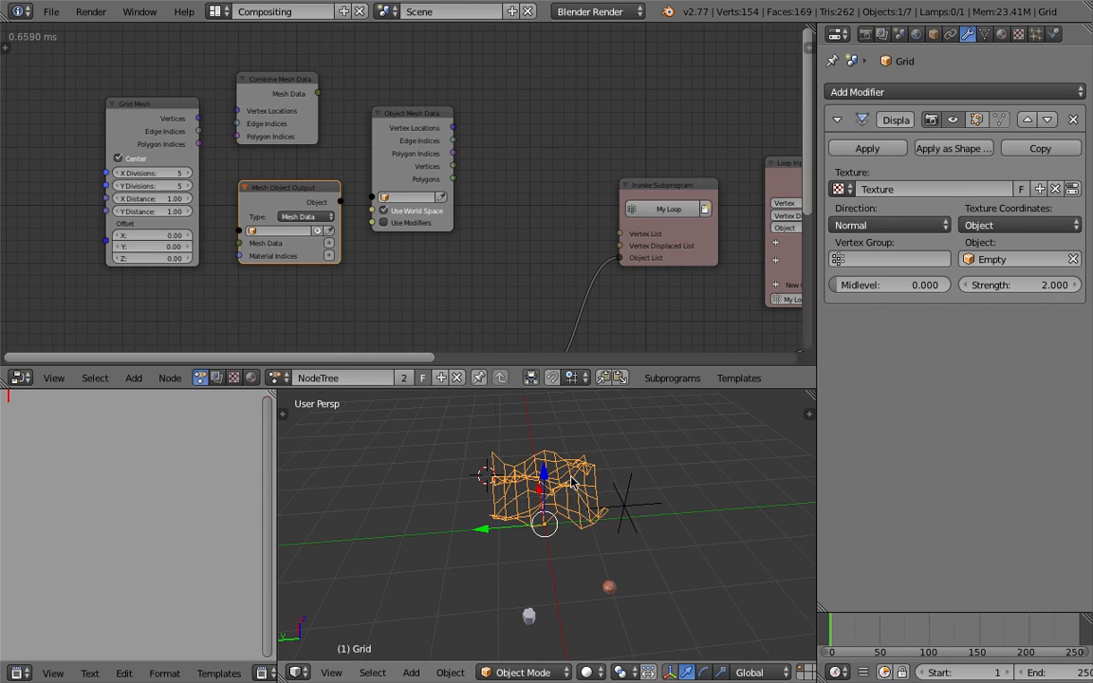
middle_click_drag(491, 250, 500, 252)
key("ctrl+s")
left_click(501, 251)
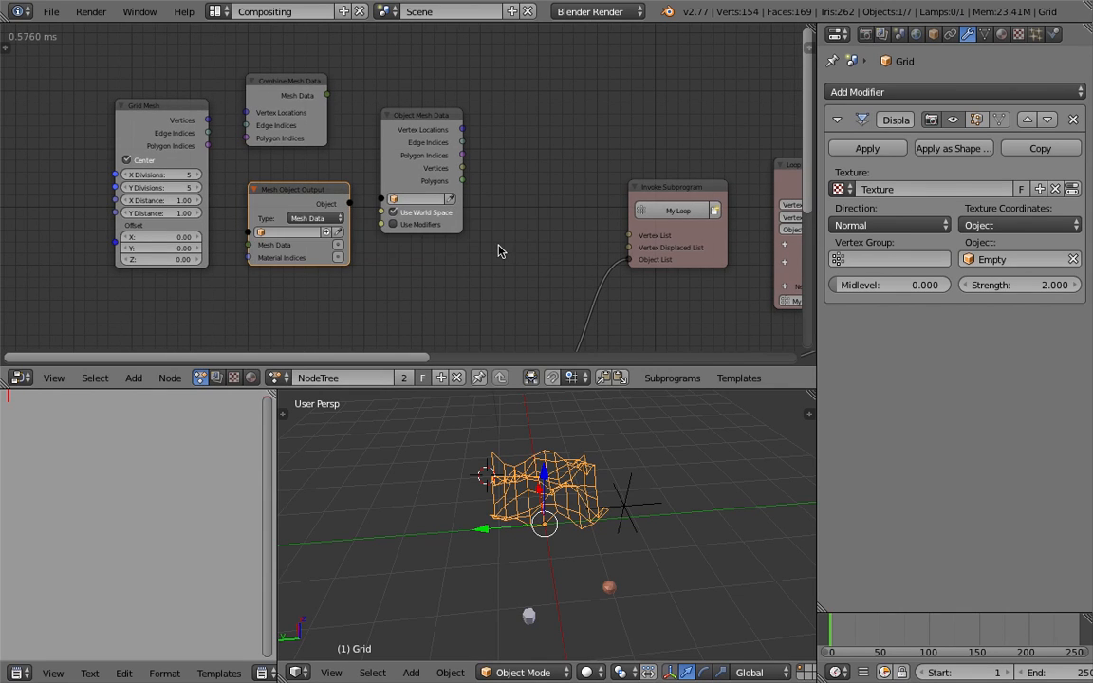
Link Grid Mesh's vertices, edge indices and polygon indices to Combine Mesh Data, and its Mesh Data output to Mesh Object Output
left_click_drag(208, 120, 249, 140)
left_click_drag(400, 129, 417, 124)
left_click_drag(333, 188, 345, 178)
left_click_drag(418, 144, 436, 144)
left_click_drag(328, 96, 260, 237)
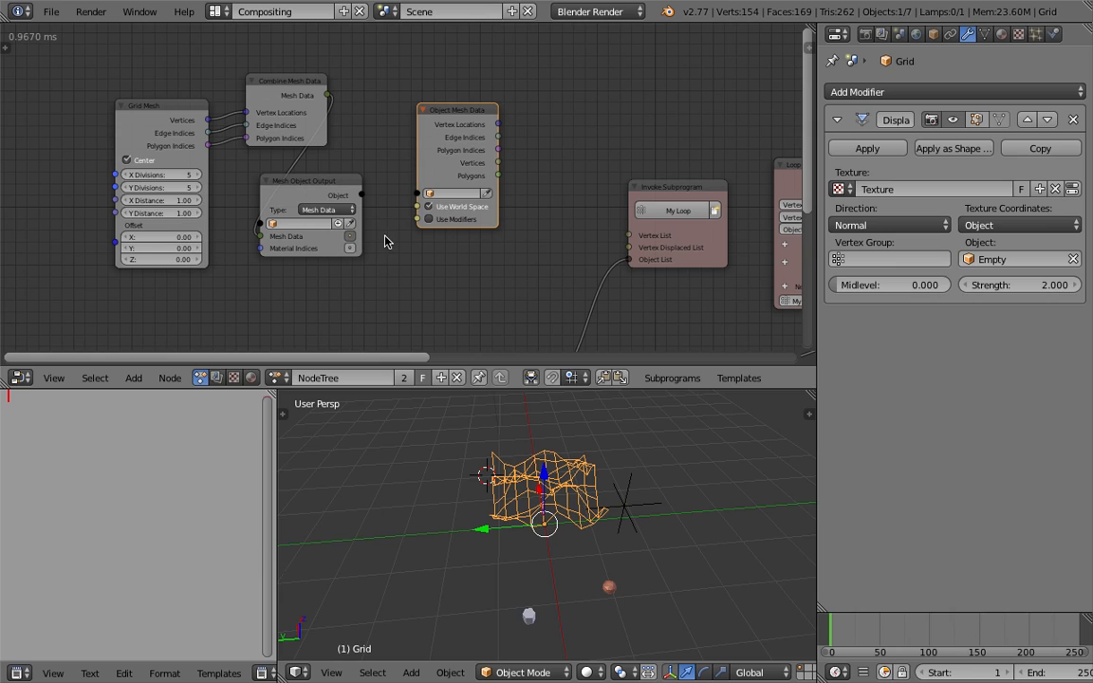
Link the Object output of Mesh Object Output to the Object input of Object Mesh Data
scroll(372, 228, "up", 1)
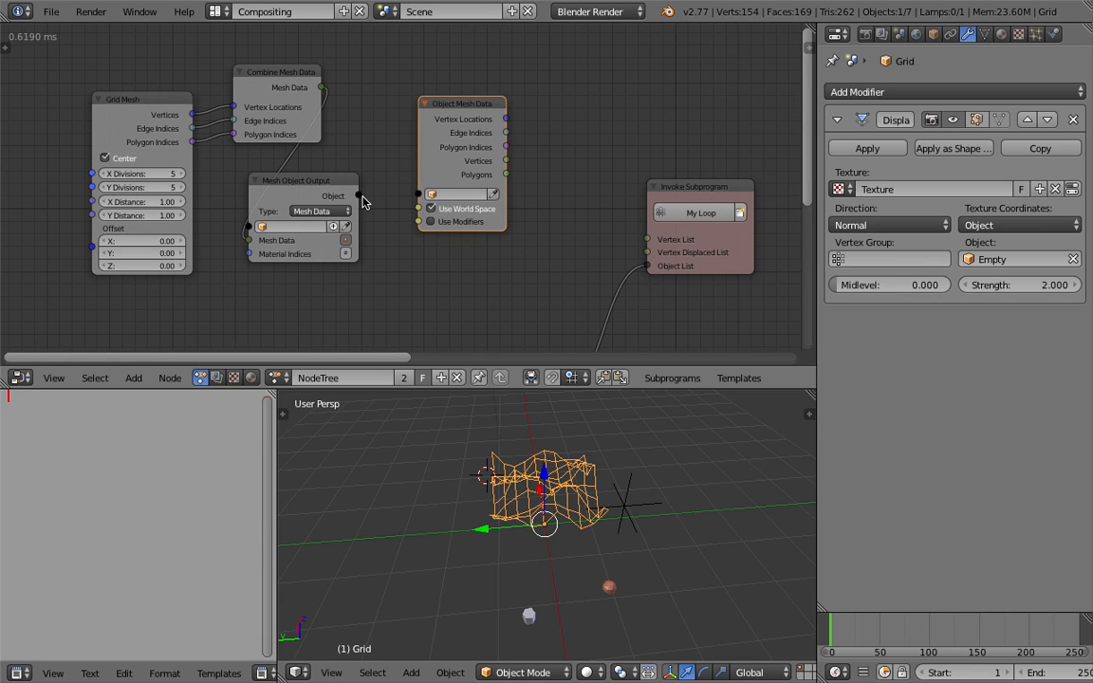
left_click_drag(430, 175, 426, 153)
left_click_drag(359, 196, 414, 171)
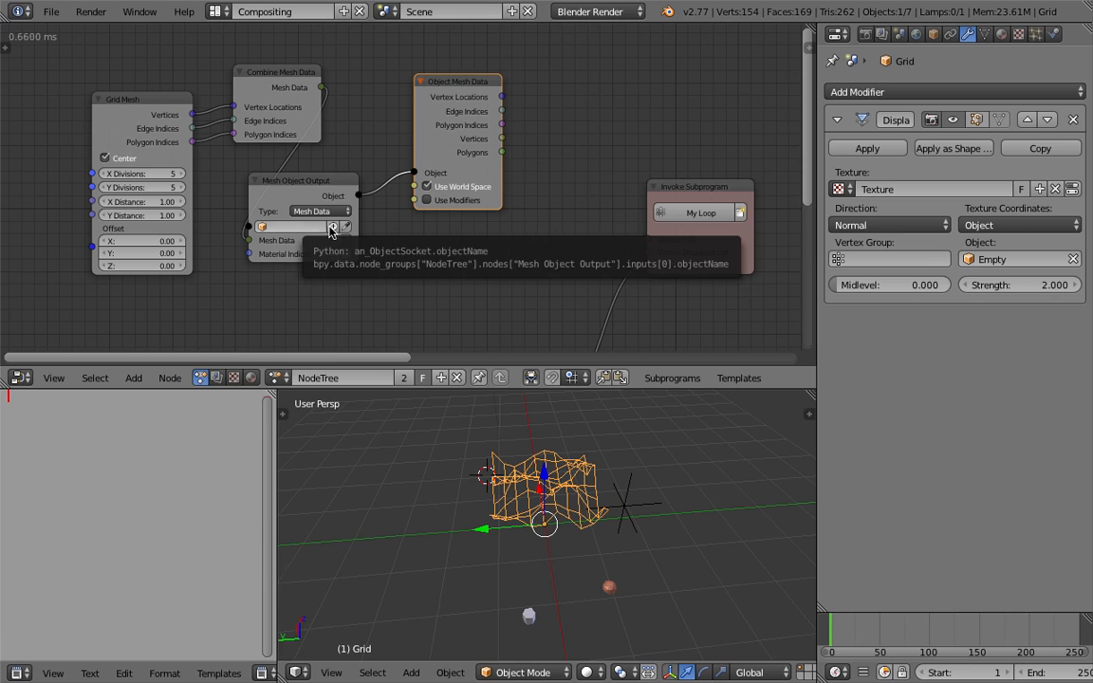
Create a new target object for the Mesh Object Output node and select the generated plane in the 3D view
left_click(332, 230)
middle_click_drag(602, 531, 429, 487)
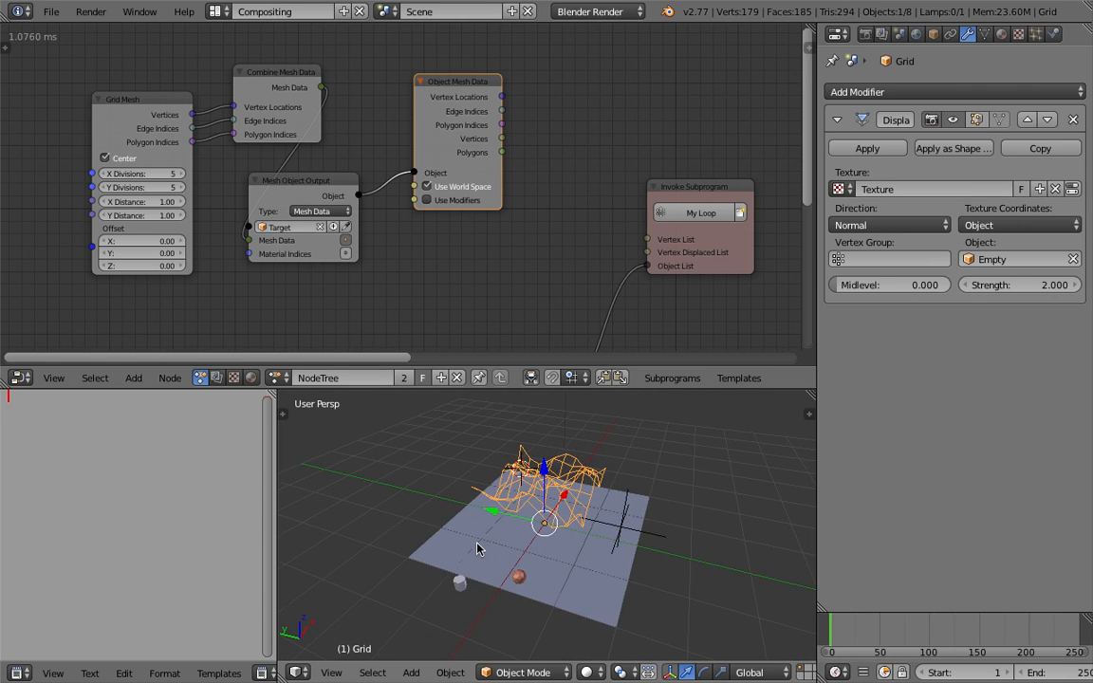
right_click(429, 488)
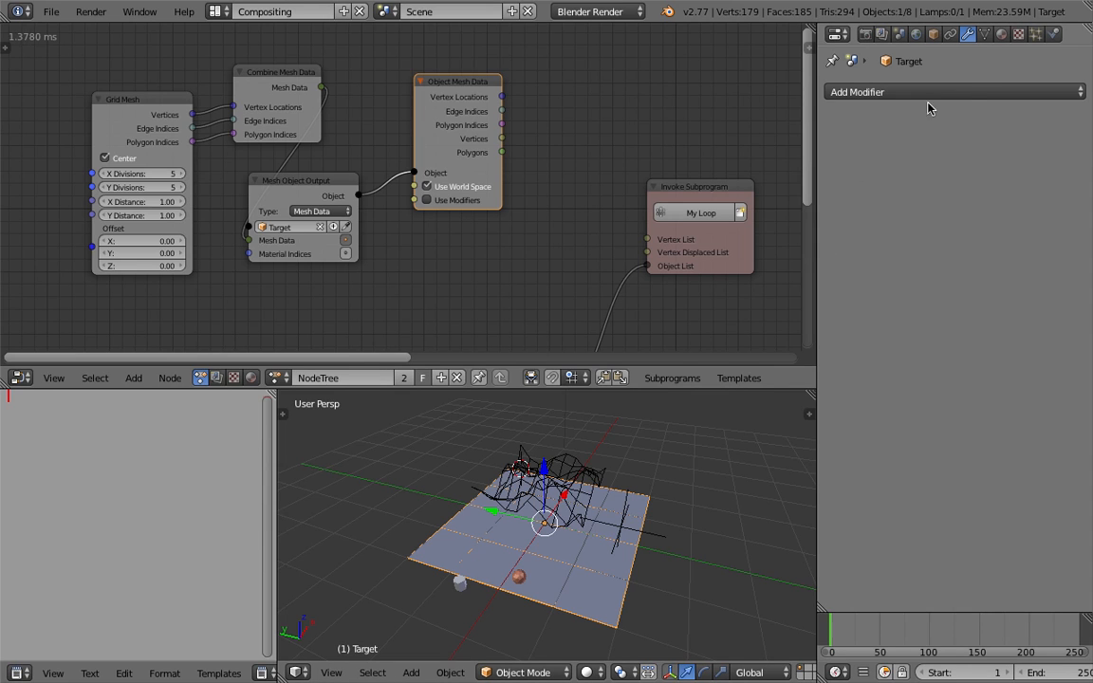
Turn on the Wire and Draw All Edges display options for the Target object
left_click(954, 90)
left_click(940, 40)
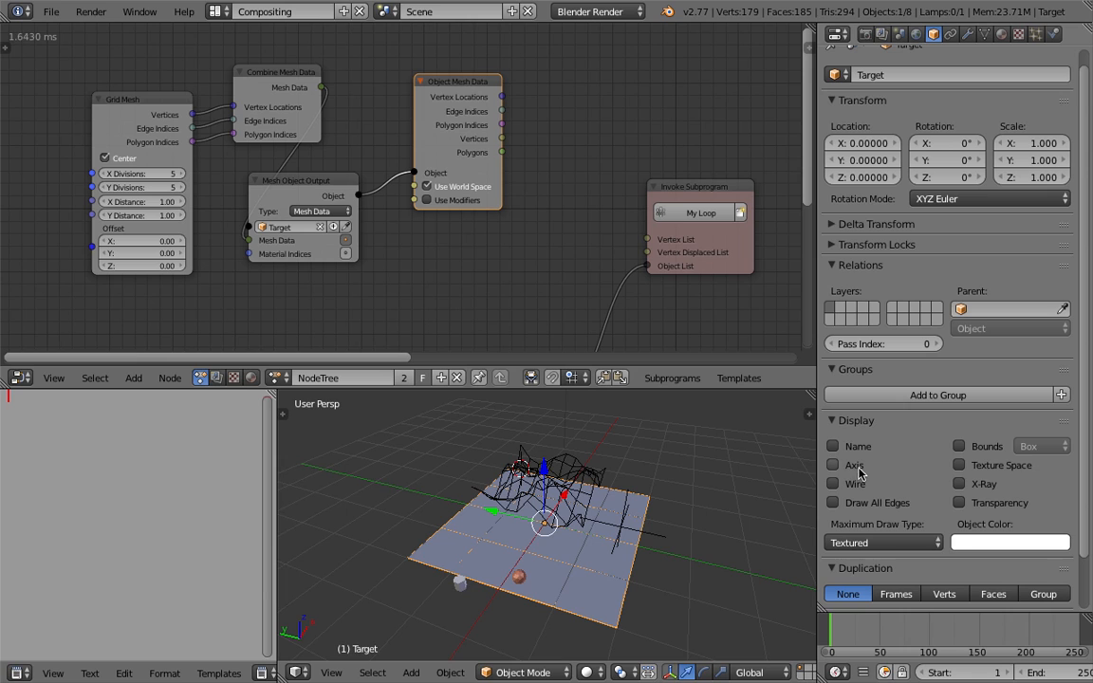
left_click(851, 484)
left_click(849, 503)
middle_click_drag(675, 518, 501, 488)
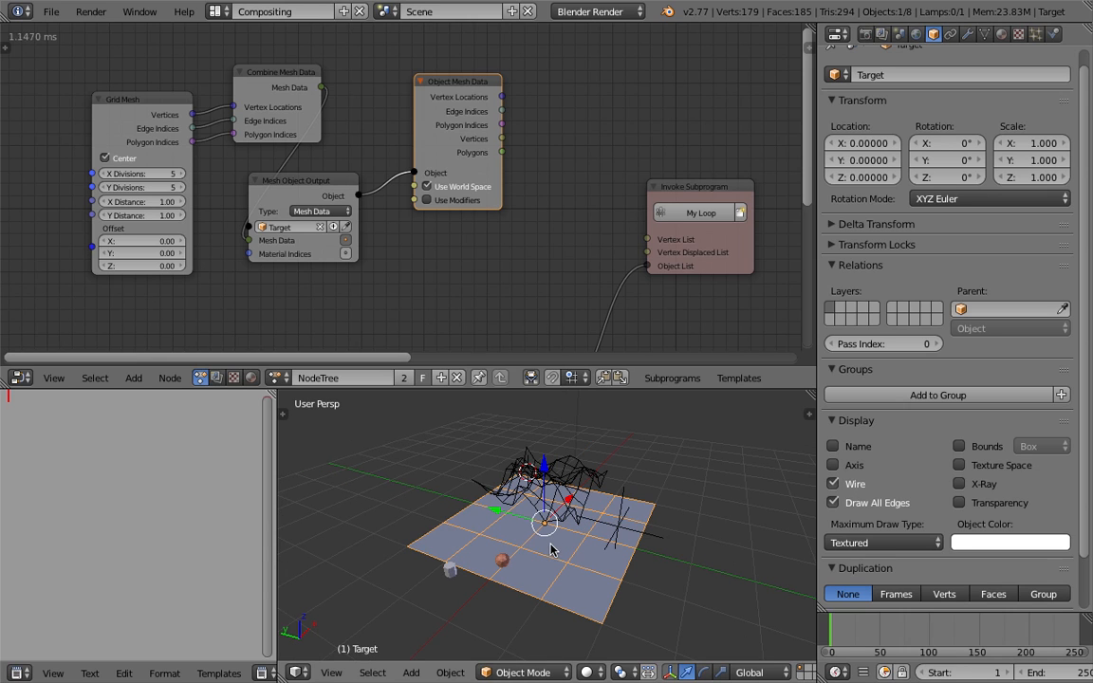
middle_click_drag(606, 566, 596, 572)
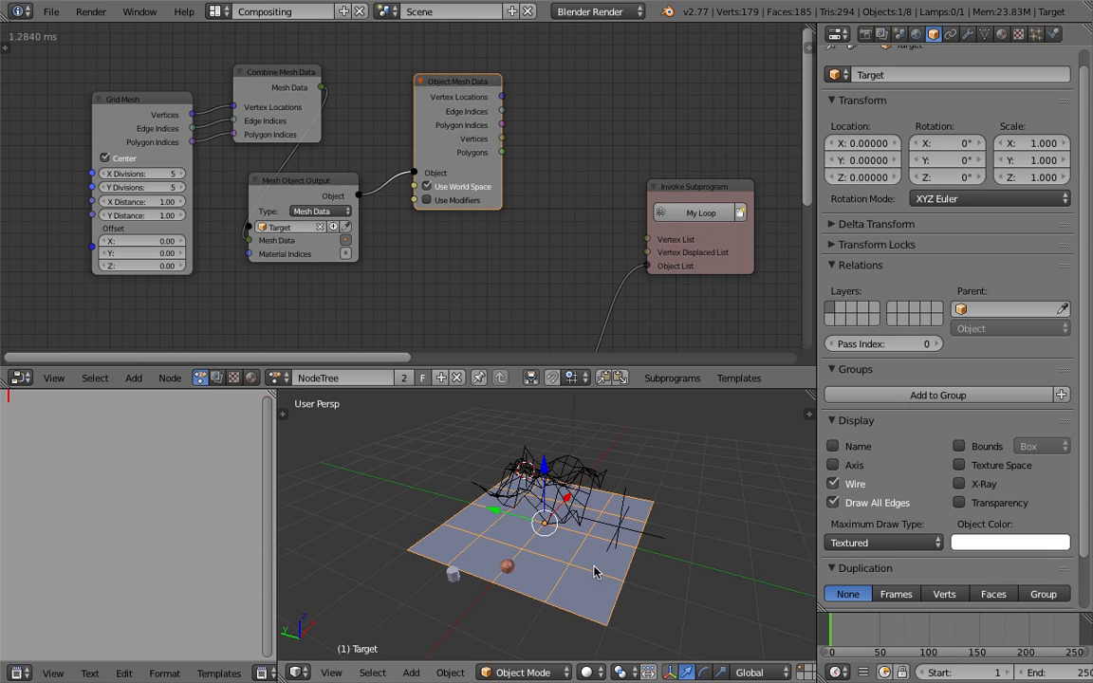
Link the Vertices output of Object Mesh Data to the Vertex List input of the My Loop Invoke Subprogram node
middle_click_drag(364, 147, 359, 142)
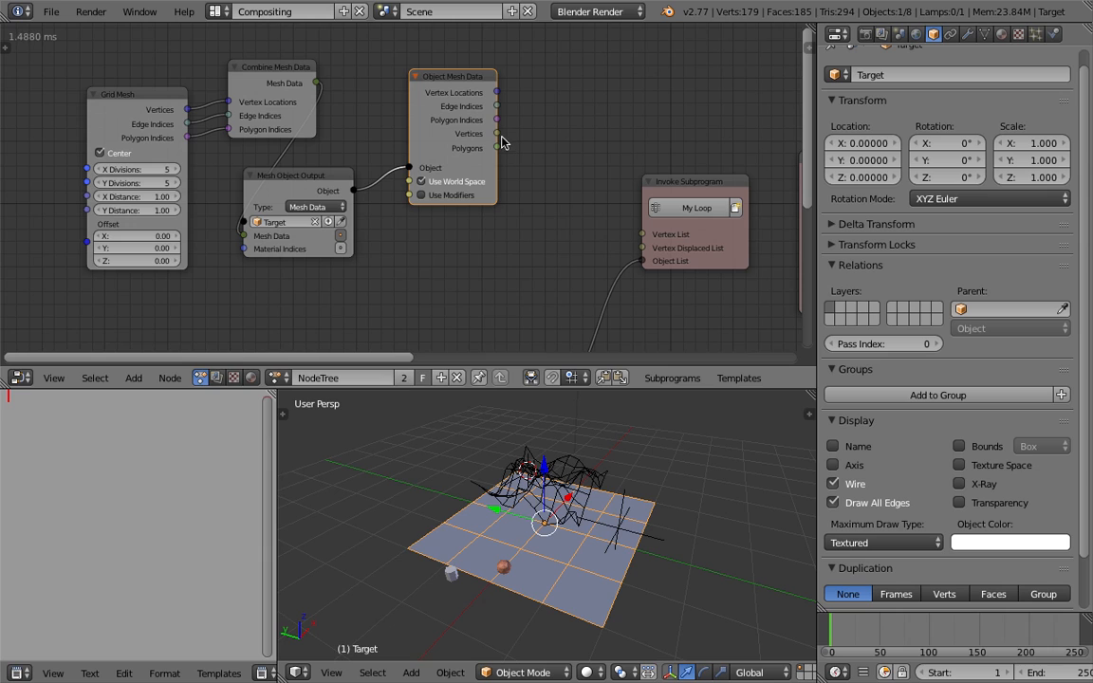
left_click_drag(497, 134, 643, 235)
scroll(598, 175, "down", 2)
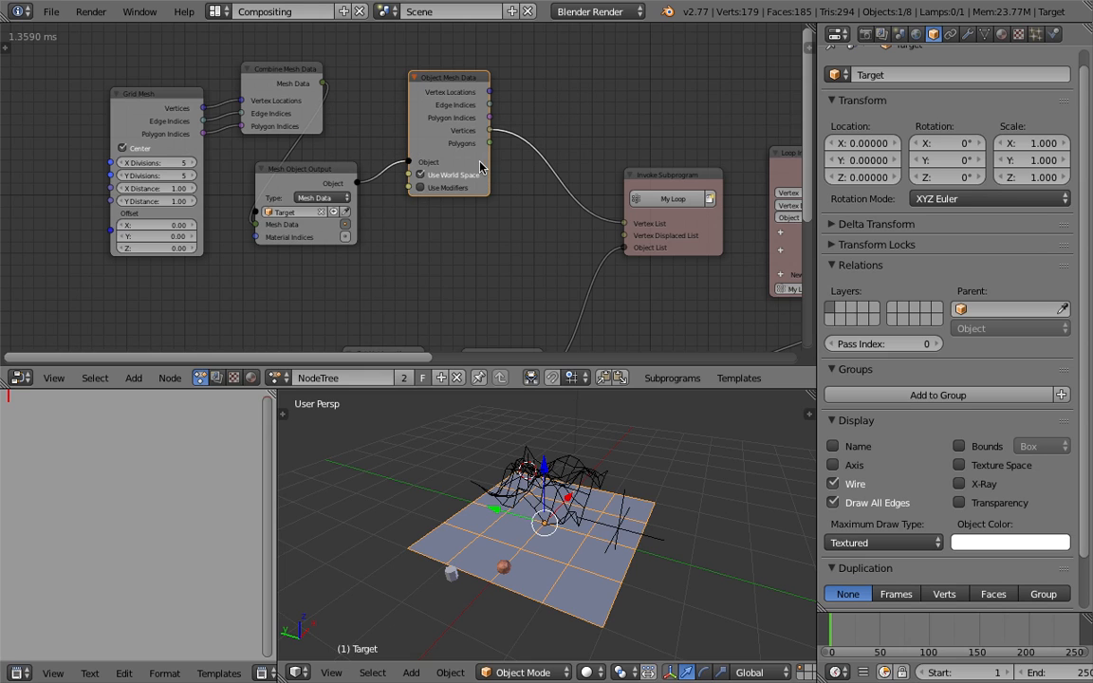
left_click_drag(482, 161, 494, 156)
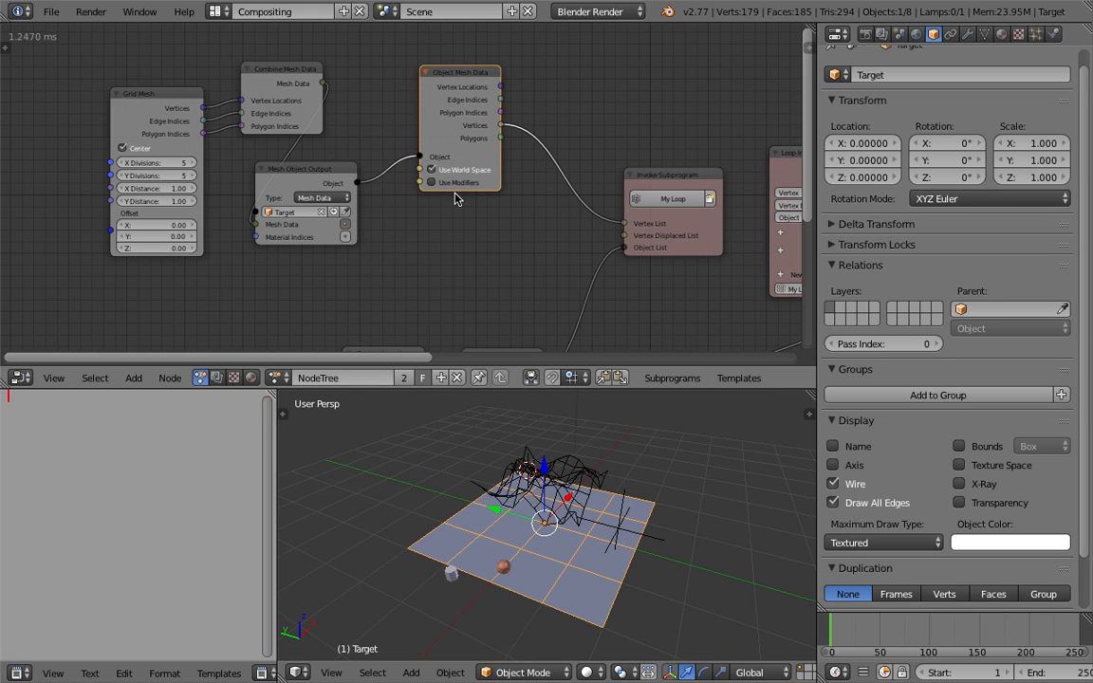
scroll(427, 165, "up", 2)
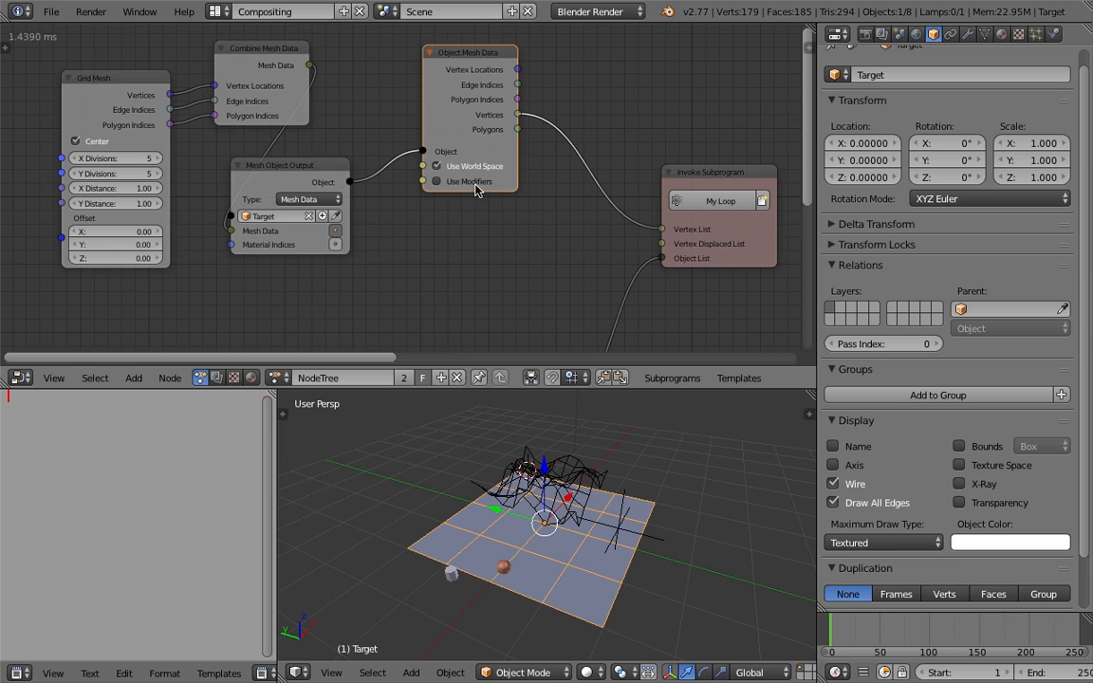
scroll(472, 269, "down", 1)
mouse_move(557, 545)
middle_mouse_down()
mouse_move(606, 525)
mouse_move(562, 547)
middle_mouse_up()
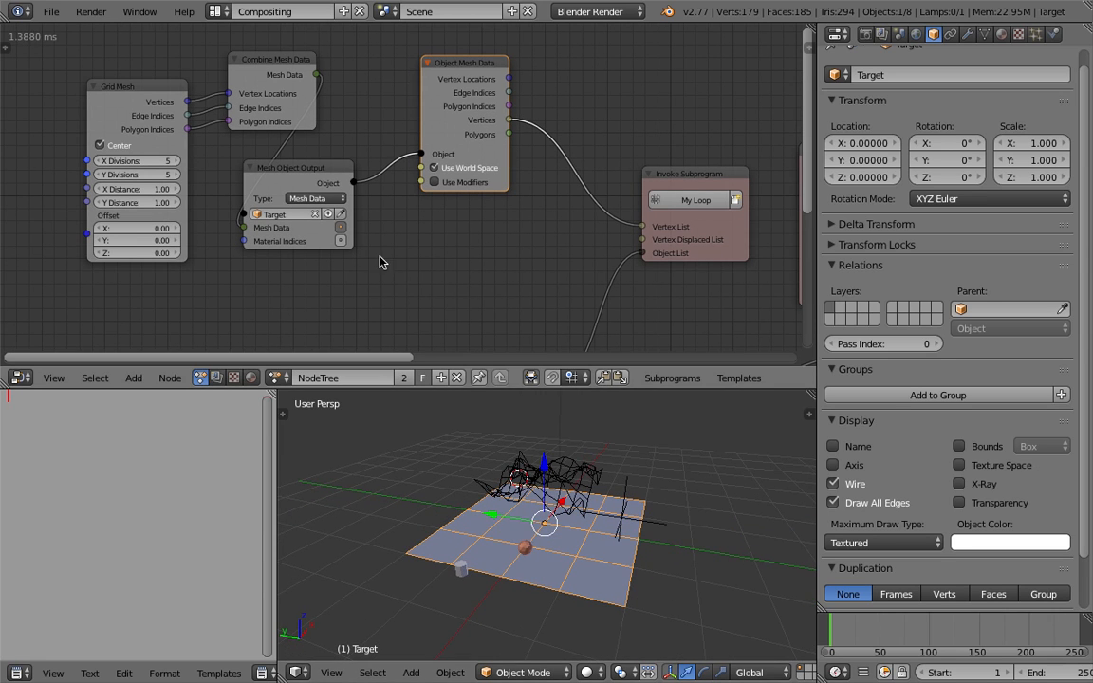
middle_click_drag(536, 502, 528, 506)
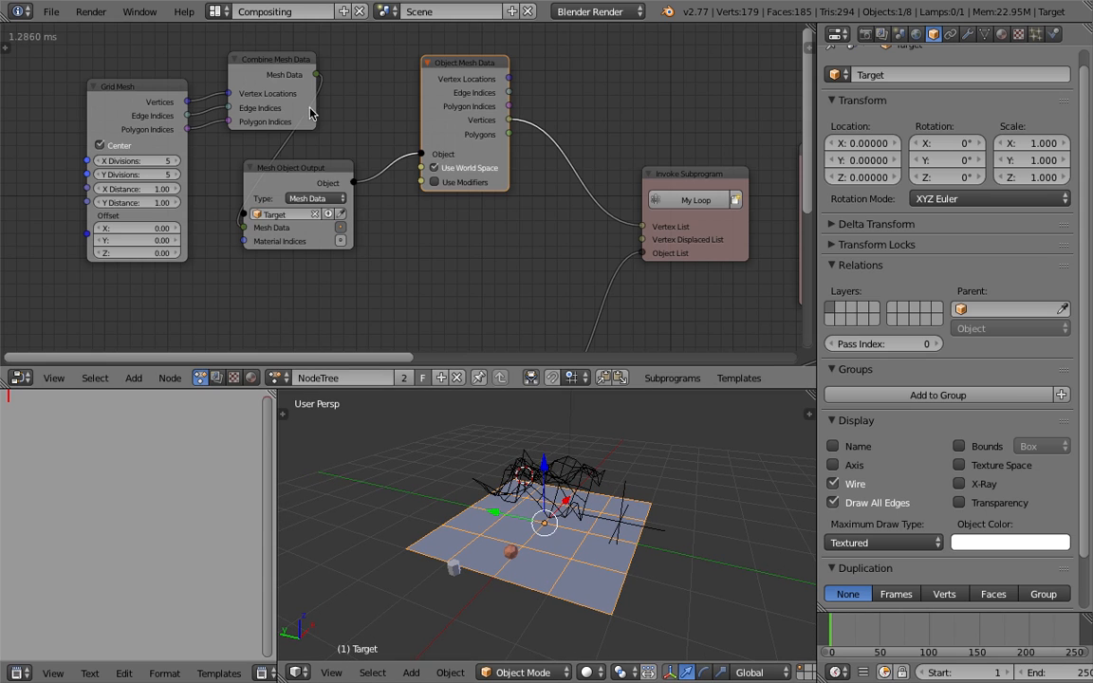
Rearrange the Grid Mesh, Combine Mesh Data and Mesh Object Output nodes into a tidy row before Object Mesh Data
left_click_drag(156, 98, 70, 111)
left_click_drag(230, 60, 159, 87)
left_click(295, 161)
left_click_drag(294, 160, 314, 101)
middle_click_drag(340, 235, 359, 239)
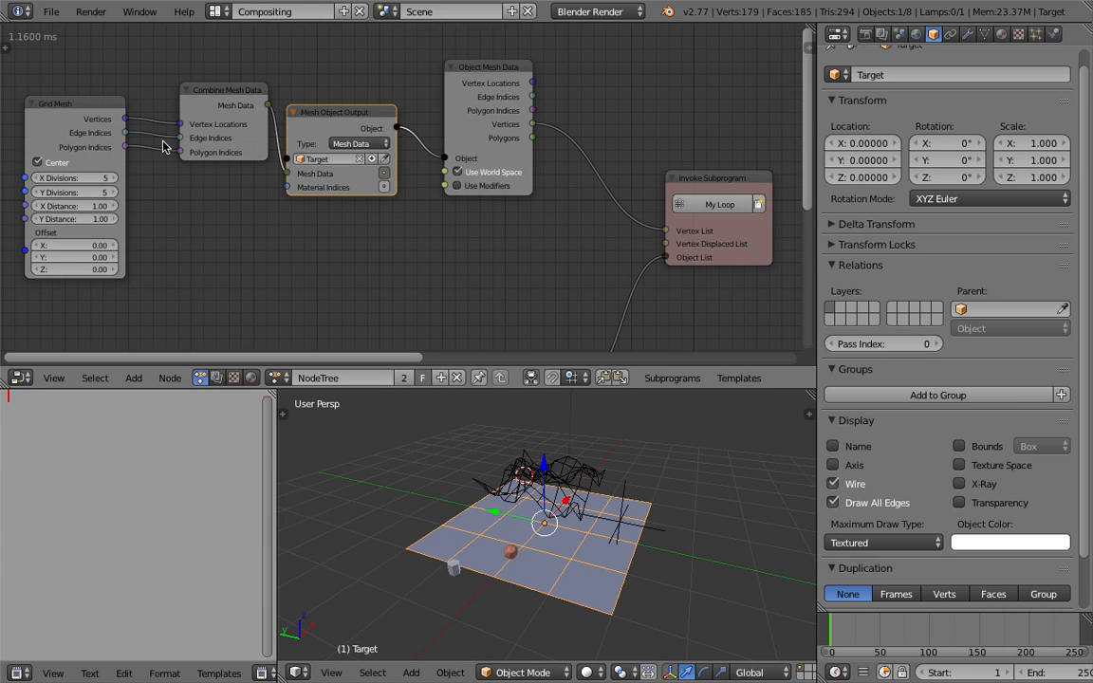
middle_click_drag(236, 202, 280, 198)
mouse_move(563, 510)
middle_mouse_down()
mouse_move(623, 515)
mouse_move(570, 515)
middle_mouse_up()
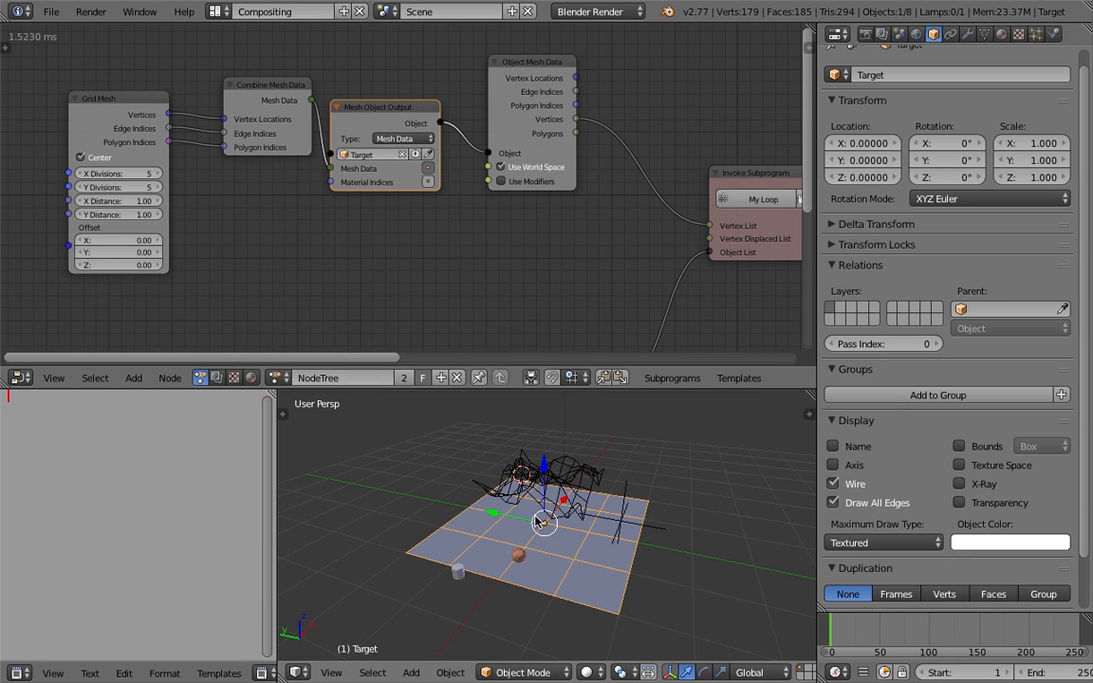
Save the scene over the current file
middle_click_drag(425, 286, 434, 286)
key("ctrl+s")
left_click(431, 286)
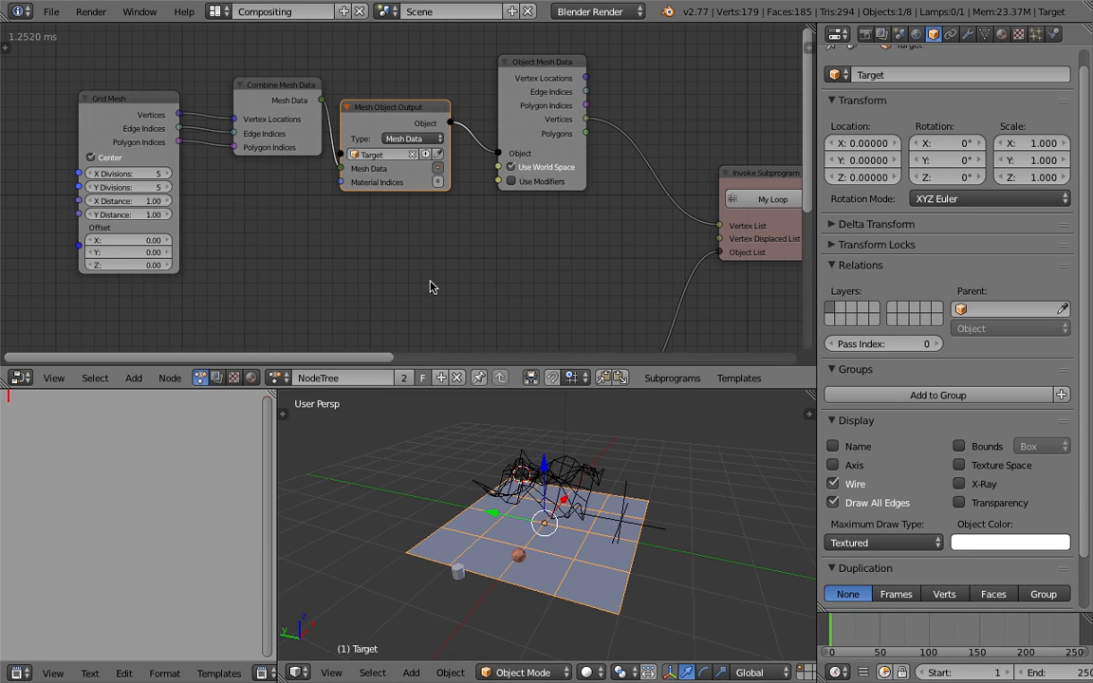
middle_click_drag(554, 433, 568, 472)
scroll(518, 403, "down", 1)
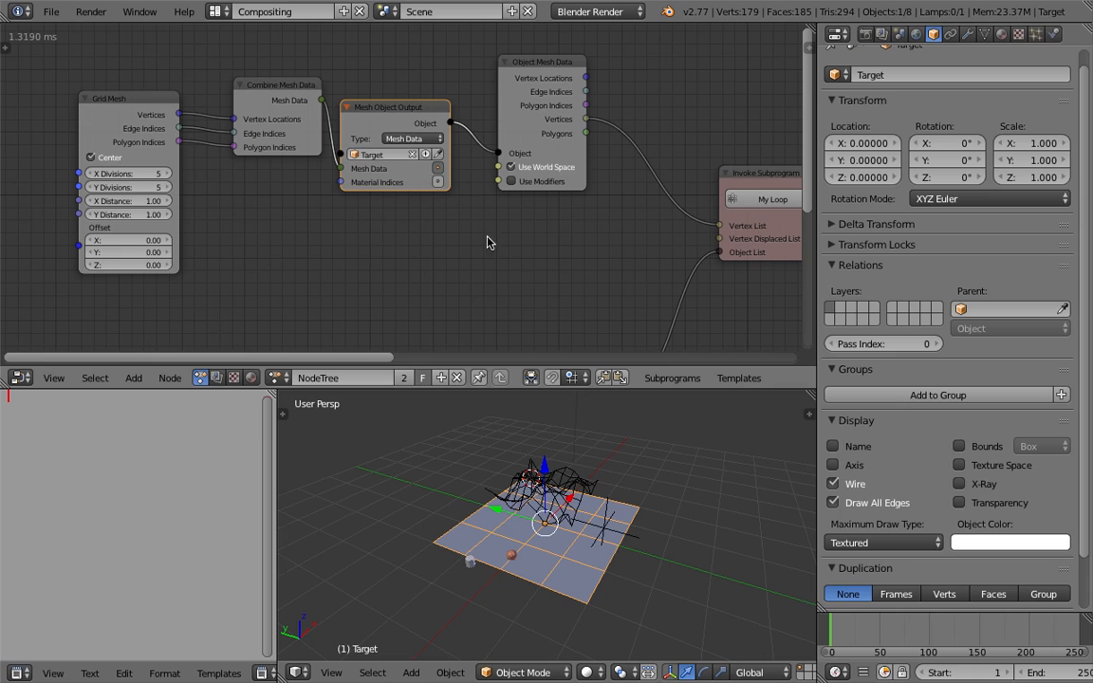
Duplicate Object Mesh Data below the original and link Mesh Object Output's Object output to the copy's Object input
left_click_drag(523, 78, 518, 72)
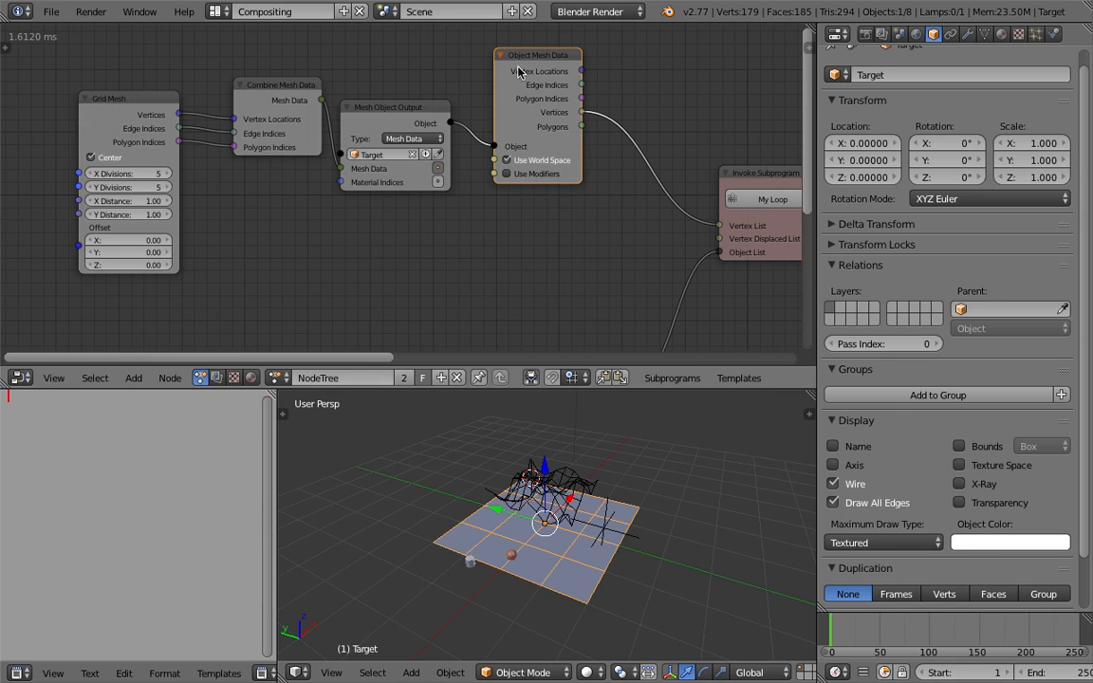
key("shift+d")
left_click(551, 257)
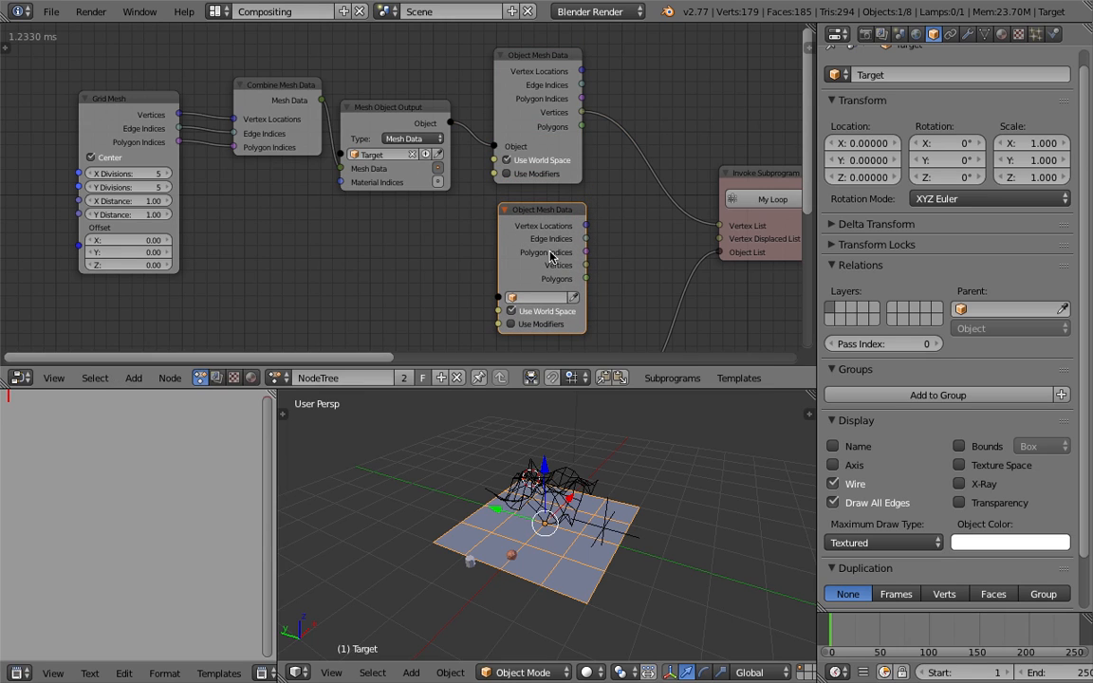
left_click(572, 299)
left_click_drag(282, 98, 263, 94)
left_click(341, 108)
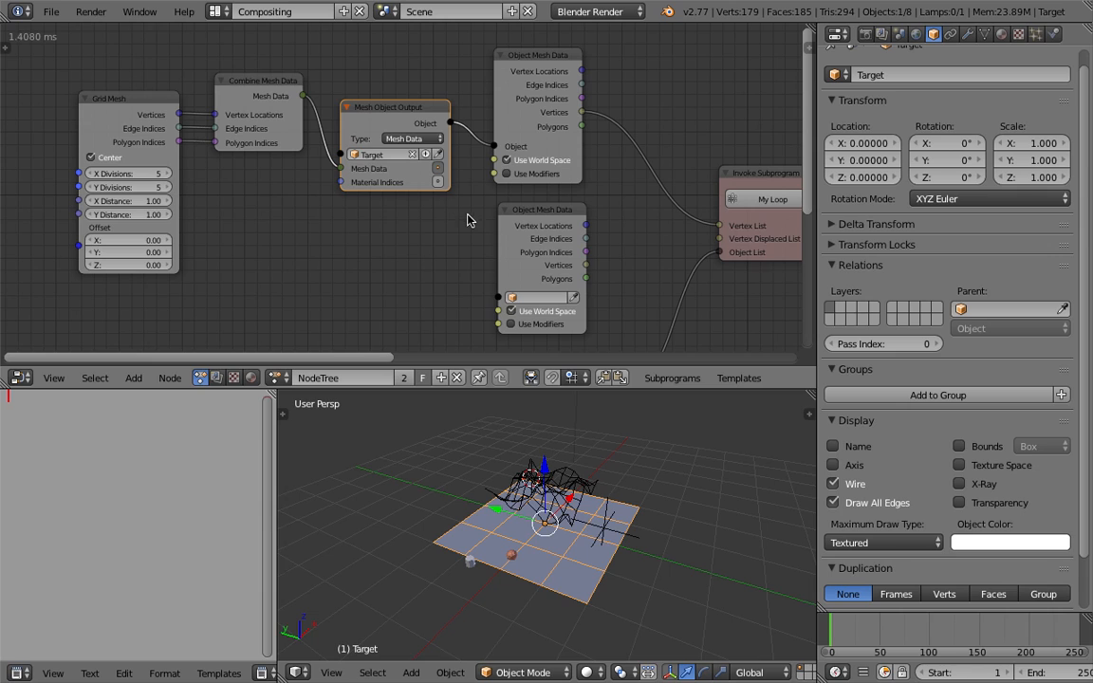
left_click_drag(451, 124, 498, 327)
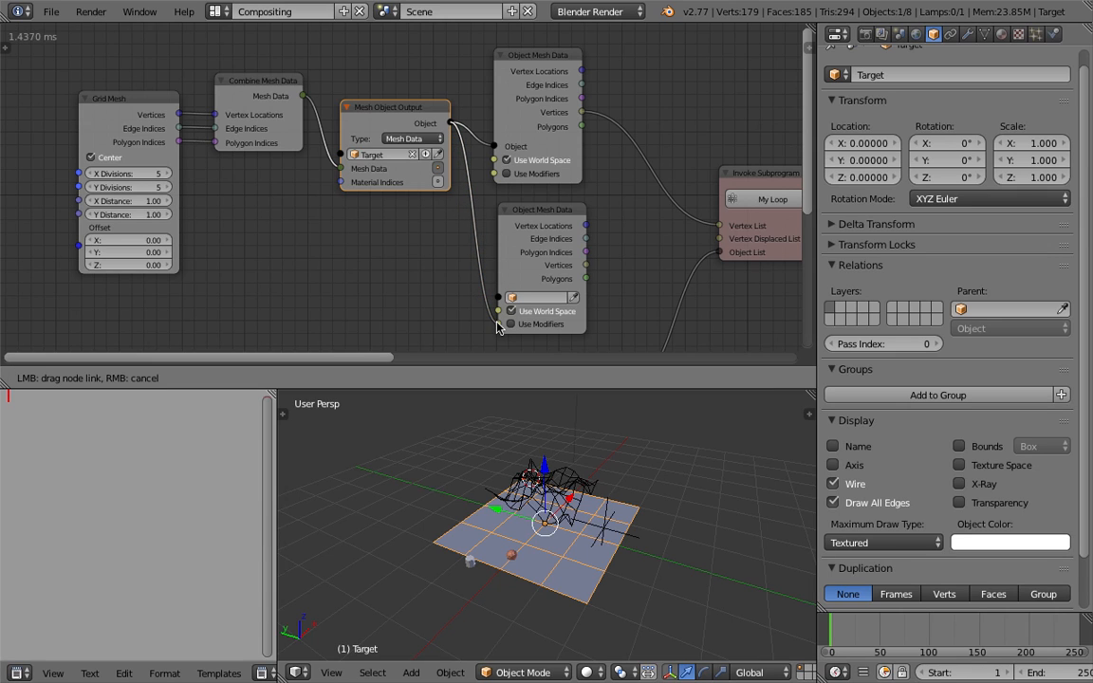
left_click_drag(497, 328, 499, 299)
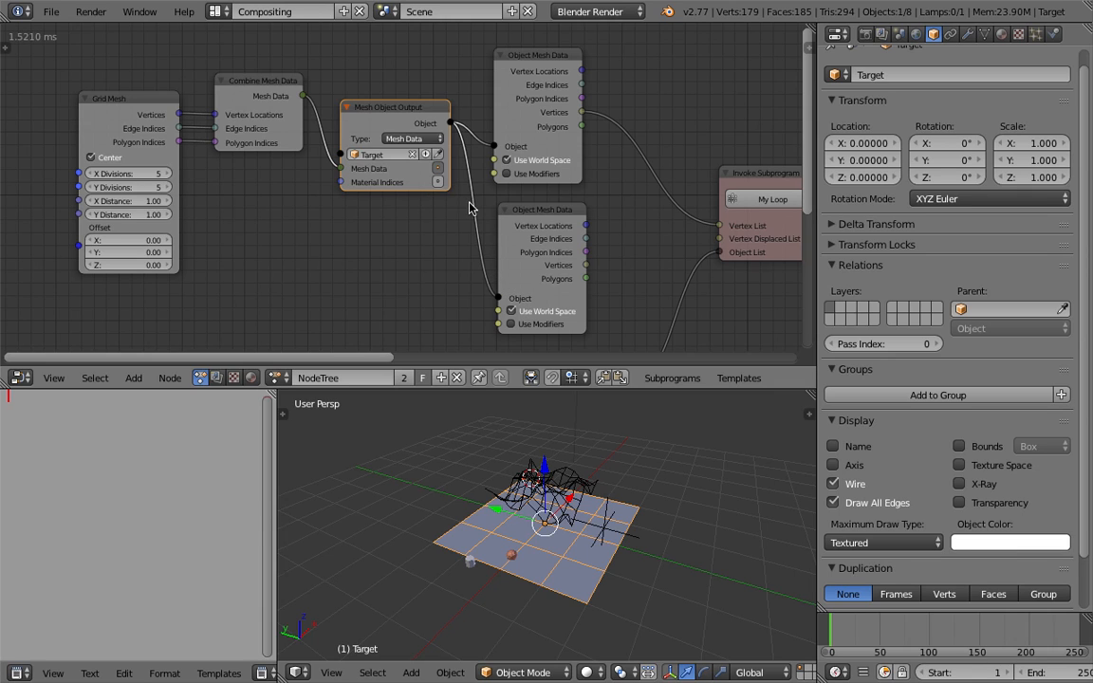
Cut the link into the duplicated Object Mesh Data node and delete the duplicate
left_click_drag(480, 186, 454, 222, "ctrl")
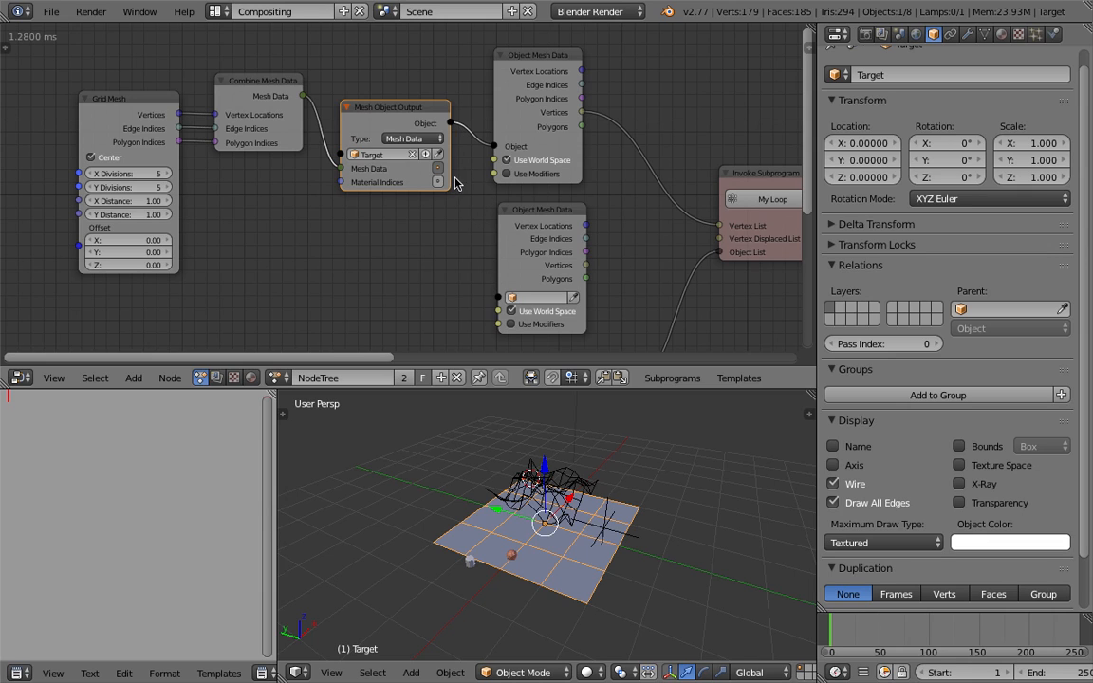
left_click(523, 217)
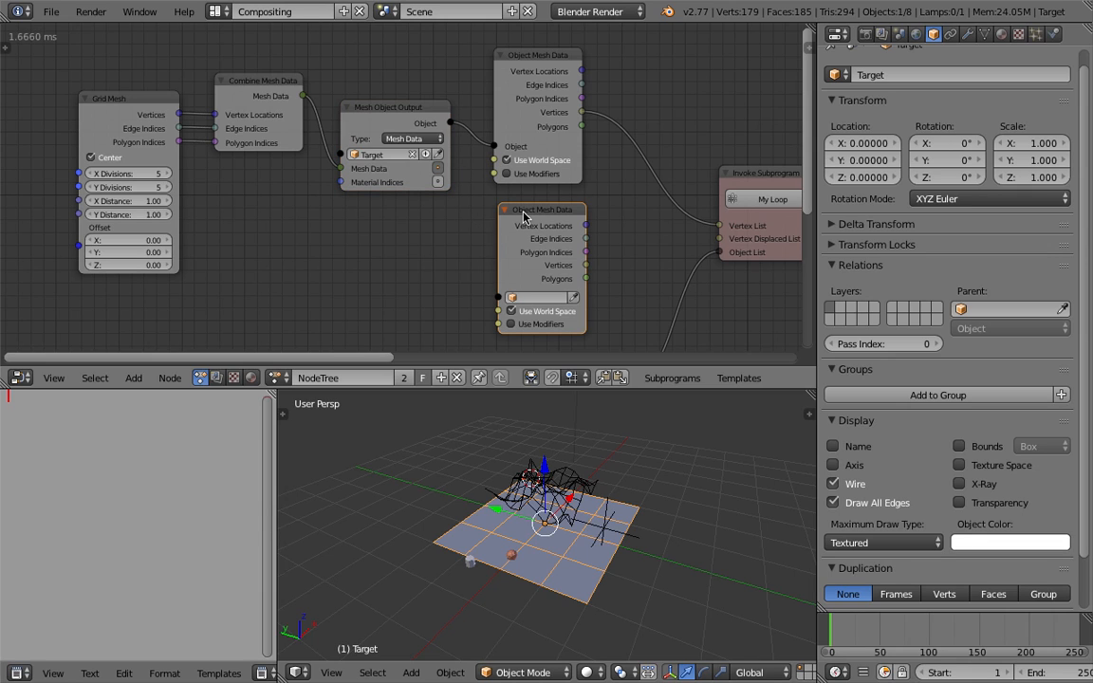
key("x")
Duplicate the Object Mesh Data node below the original and enable Use Modifiers on the copy
scroll(496, 234, "down", 1)
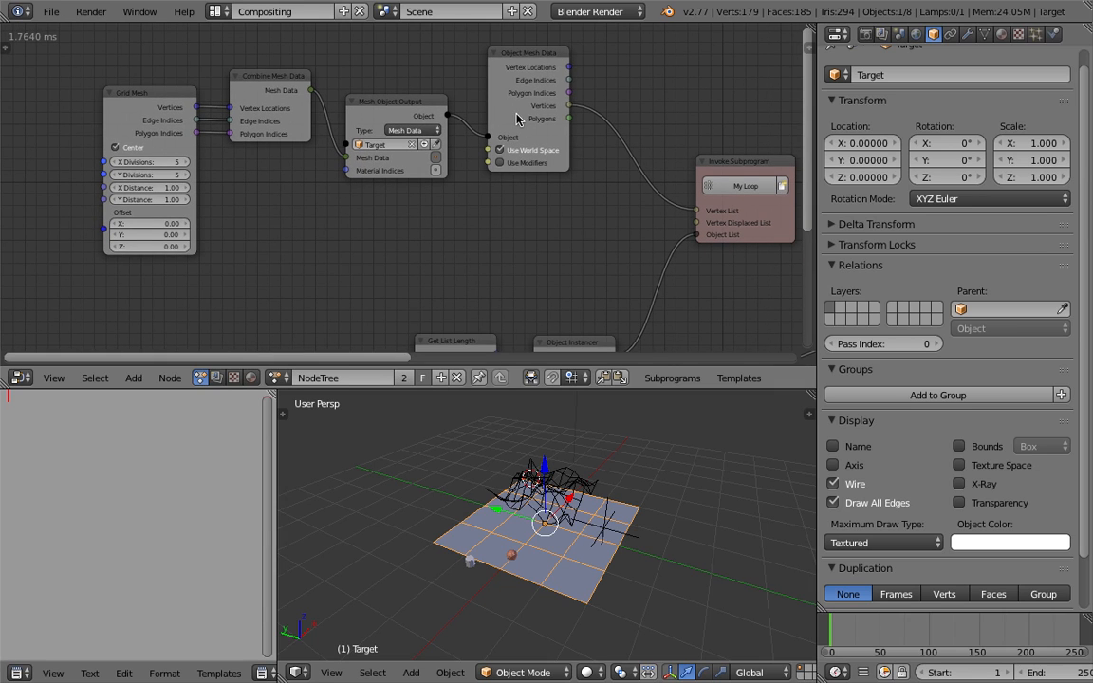
left_click(518, 76)
key("shift+d")
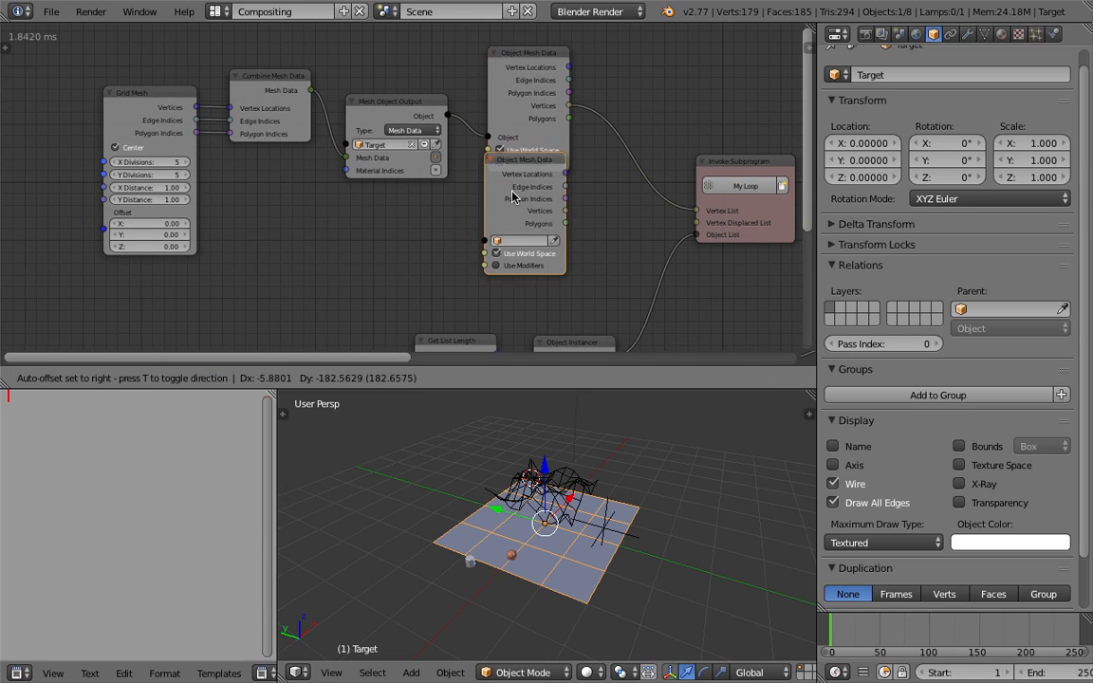
left_click(524, 283)
left_click(520, 296)
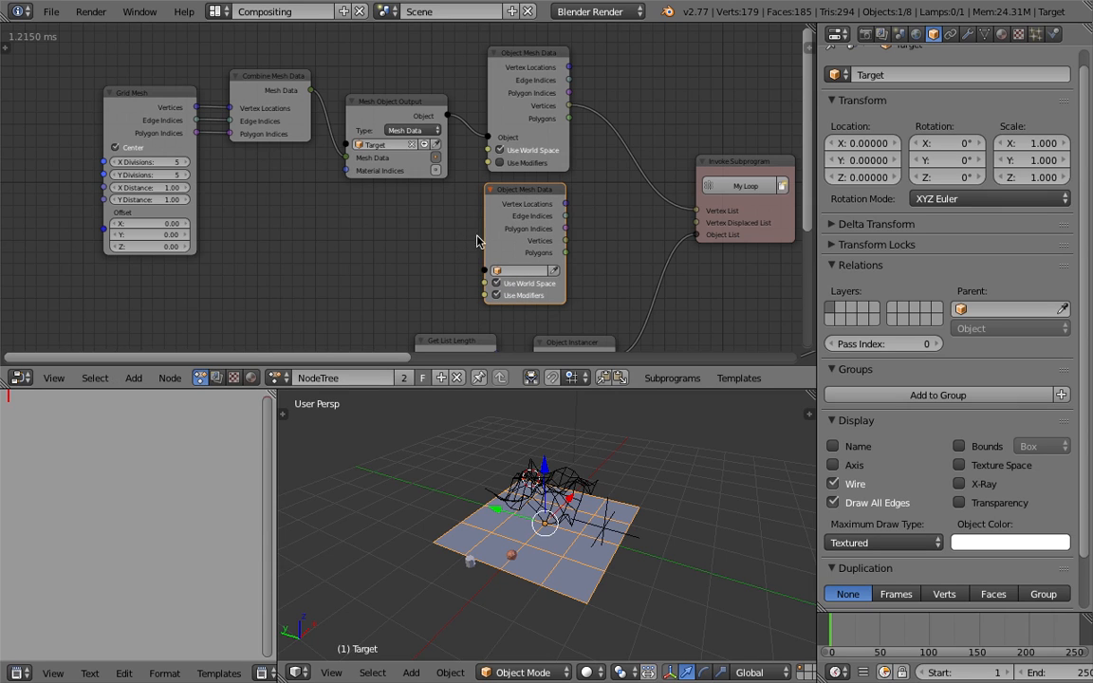
Add a Displace modifier to the Target object and set its midlevel to 1.000
middle_click_drag(631, 488, 623, 480)
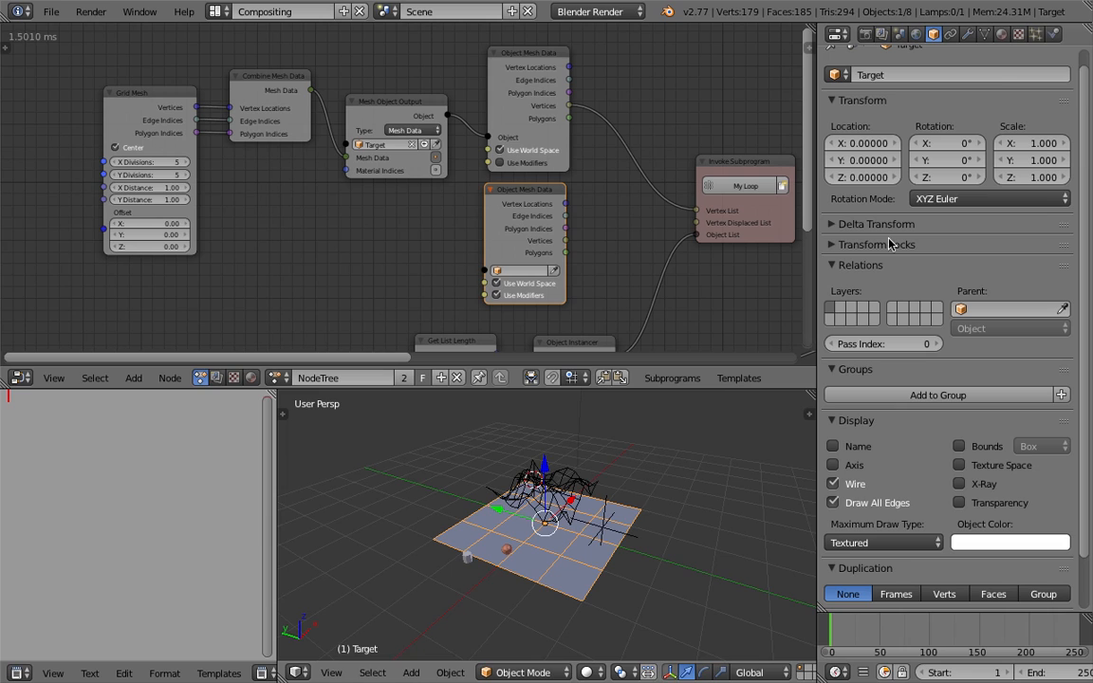
left_click(970, 36)
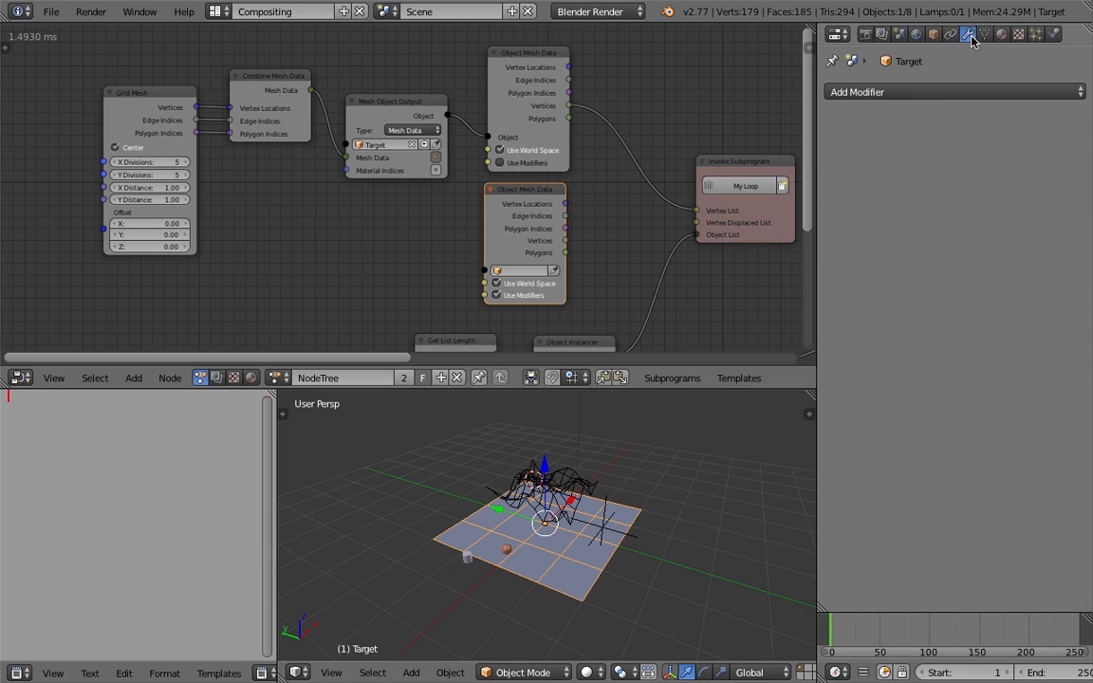
left_click(846, 87)
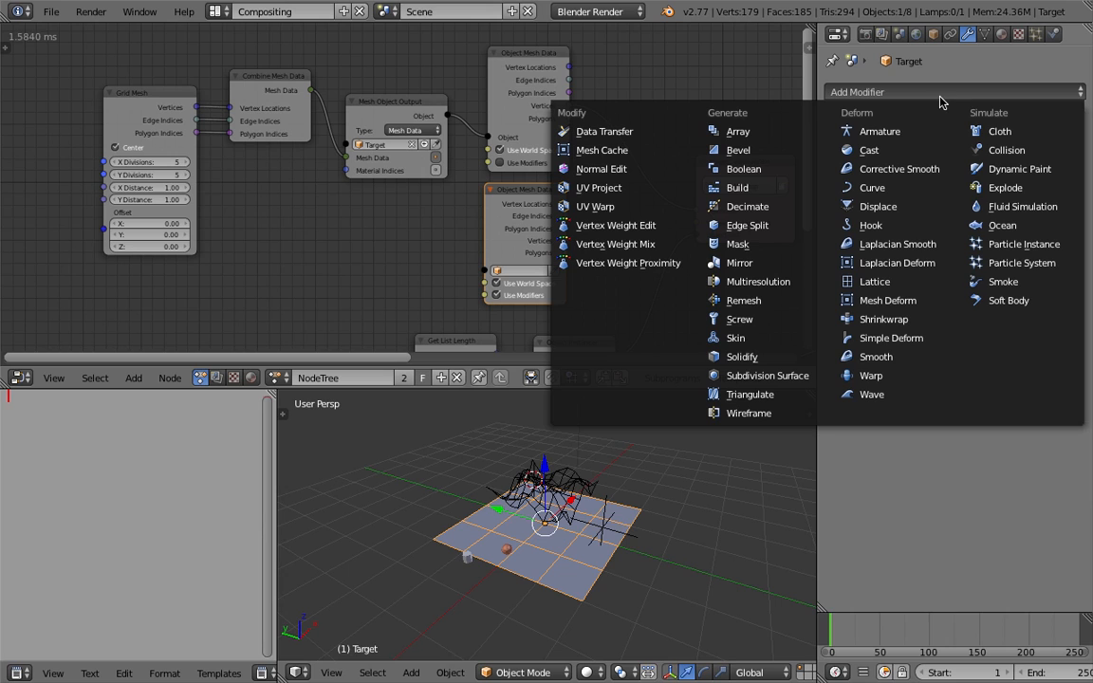
left_click(887, 206)
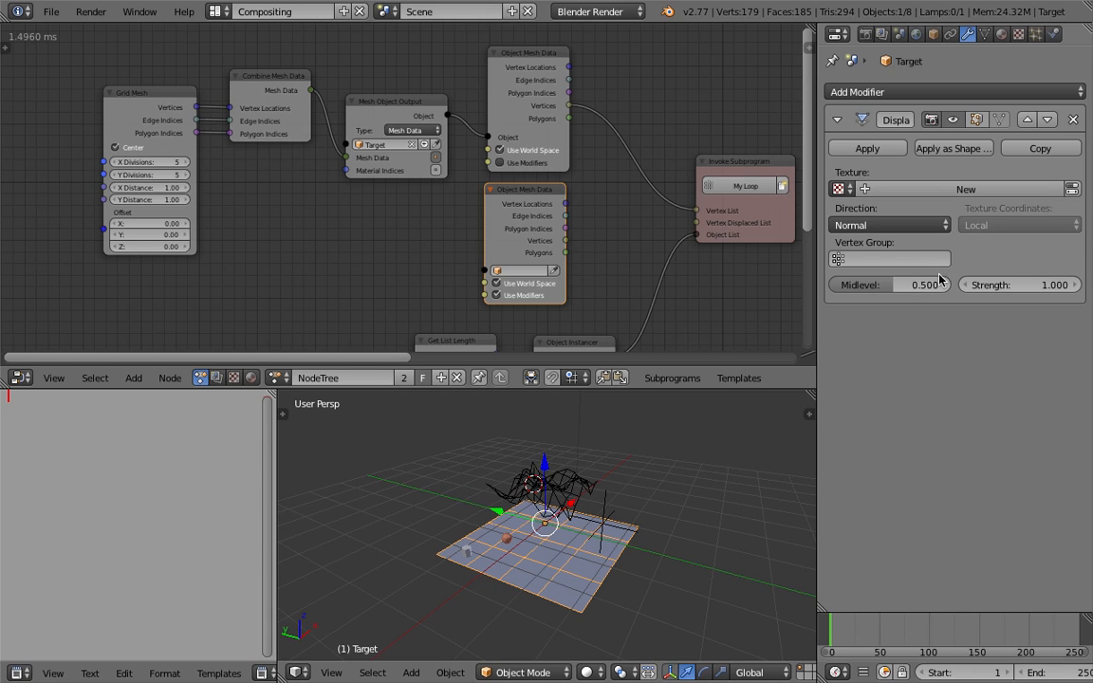
middle_click_drag(652, 488, 688, 446)
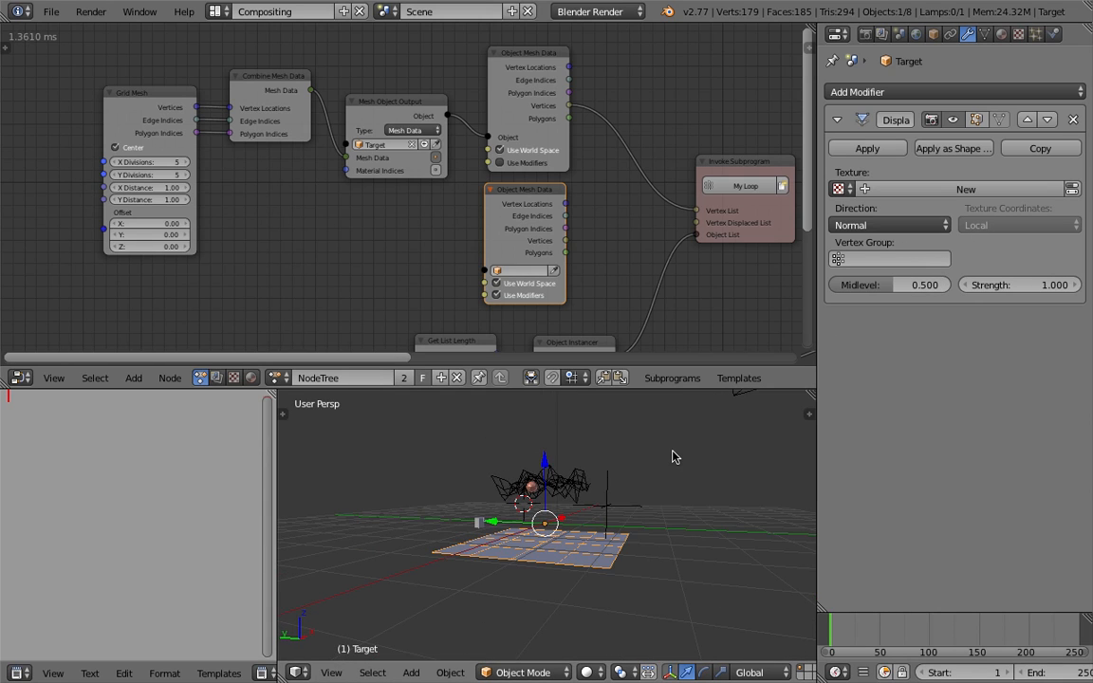
left_click_drag(890, 286, 952, 286)
middle_click_drag(769, 449, 692, 505)
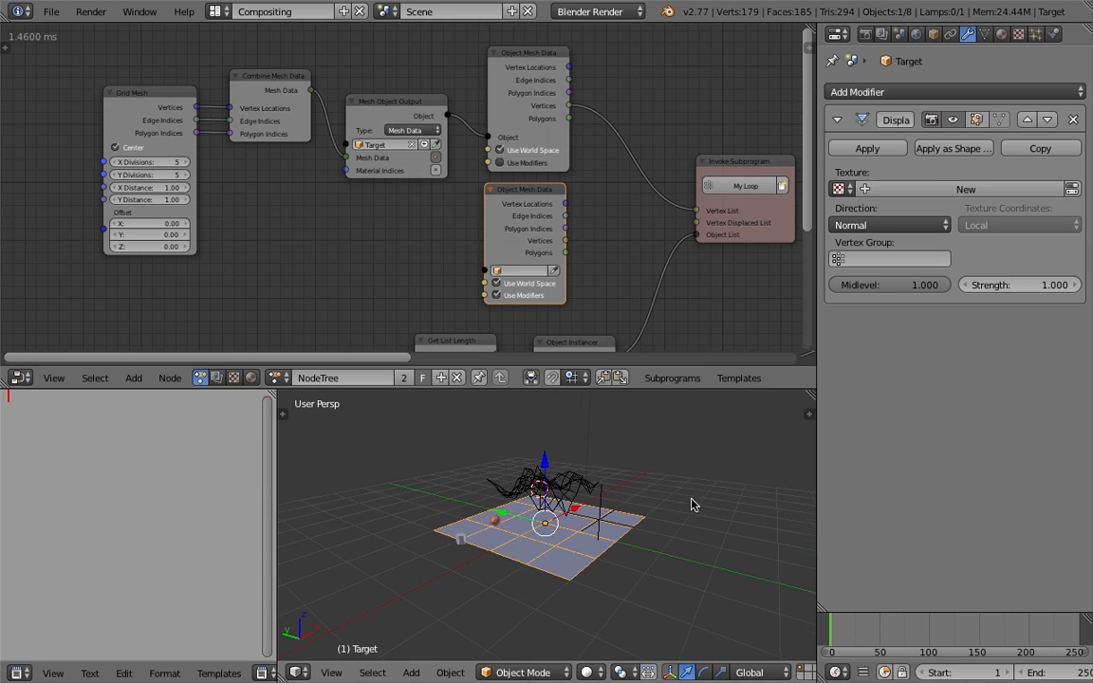
Assign the existing texture named Texture to Target's Displace modifier and set the strength to 2
left_click(839, 189)
left_click(862, 235)
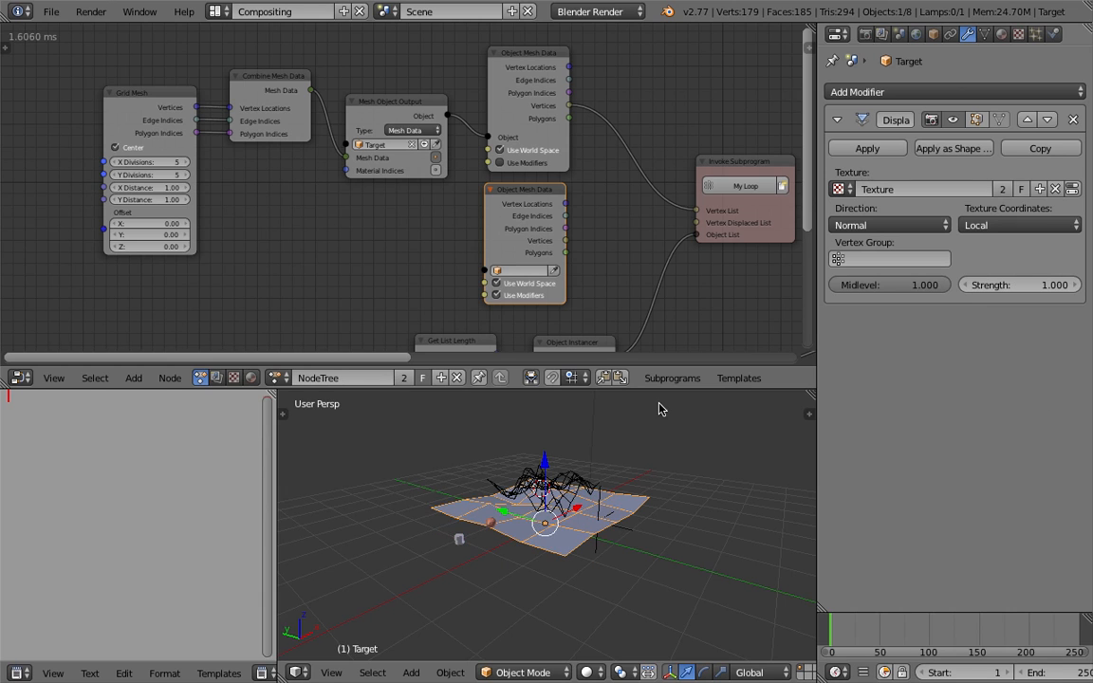
middle_click_drag(586, 459, 645, 453)
scroll(615, 473, "up", 1)
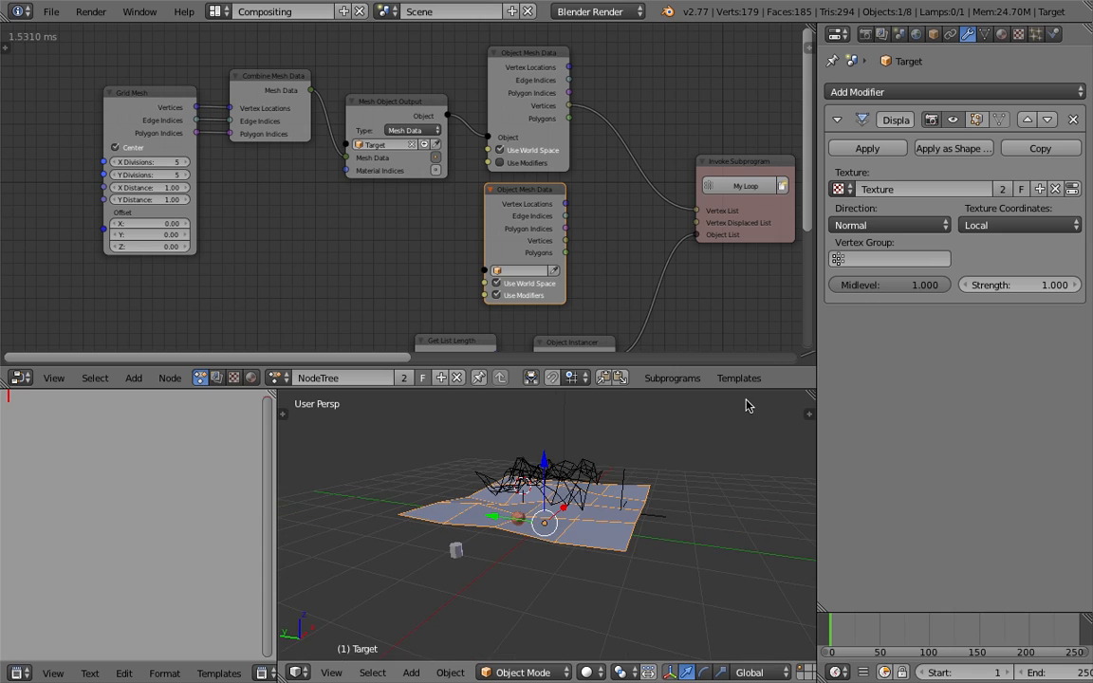
left_click(1000, 285)
type("2")
key("Return")
Delete the old wireframe Grid object from the 3D view
middle_click_drag(689, 479, 597, 484)
right_click(597, 482)
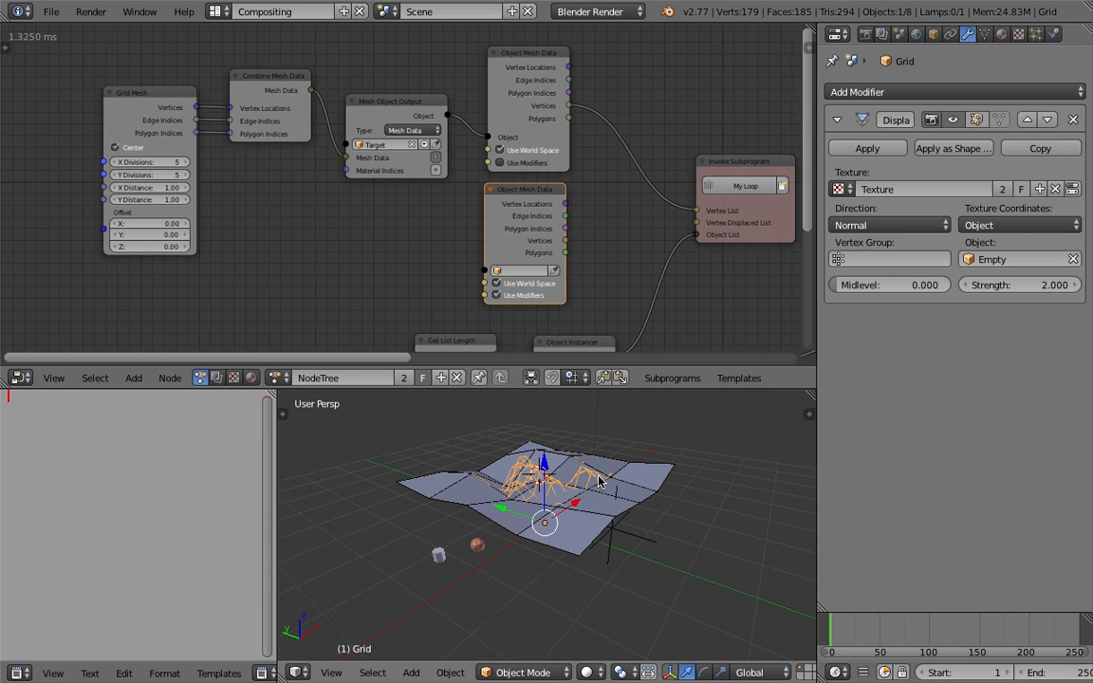
key("x")
left_click(601, 481)
Select the displaced Target plane and assign it as the object of the duplicated Object Mesh Data node
middle_click_drag(596, 481, 627, 483)
right_click(623, 517)
right_click(571, 464)
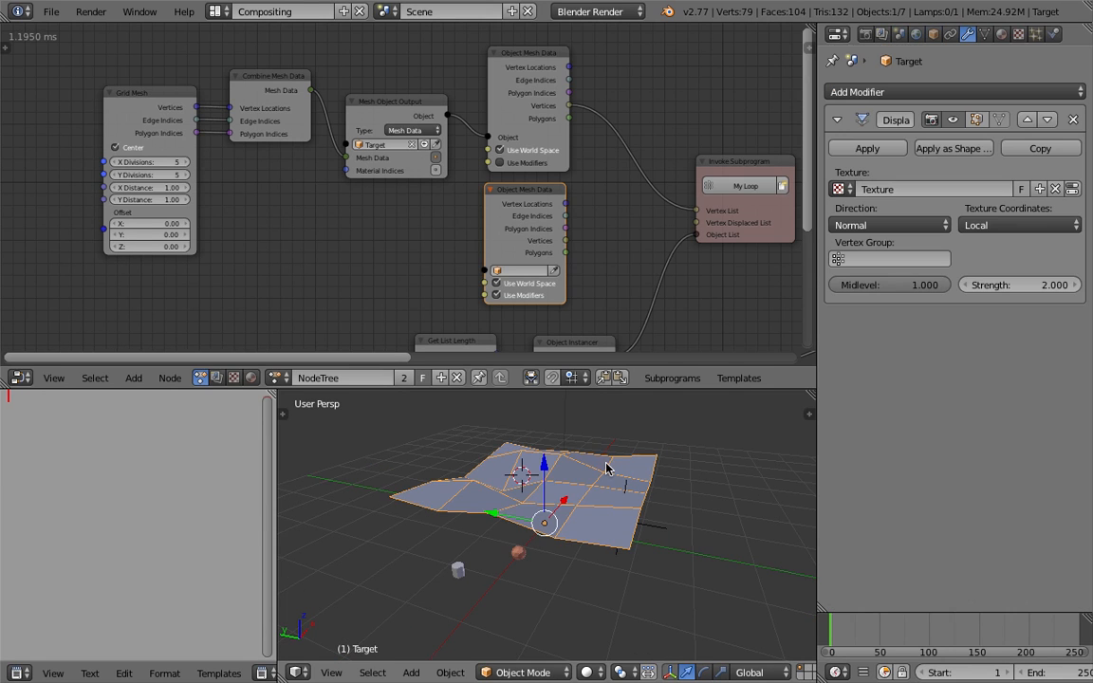
left_click(557, 275)
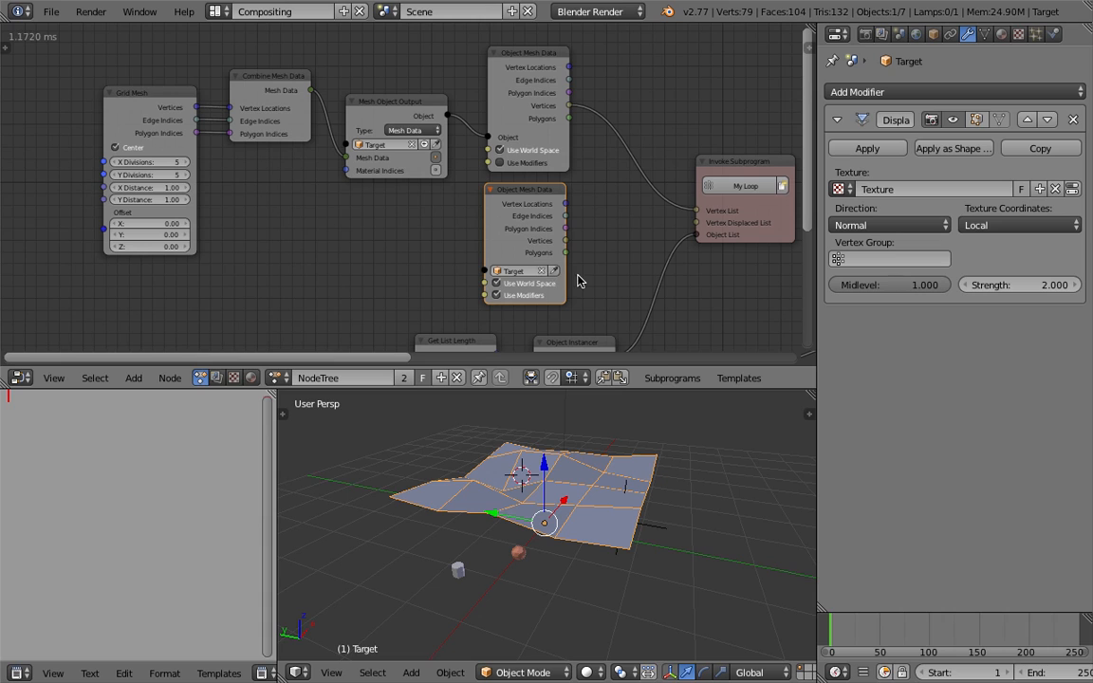
Link the duplicated Object Mesh Data node's Vertices output to the Vertex Displaced List input of My Loop
middle_click_drag(600, 259, 466, 273)
left_click_drag(445, 208, 578, 232)
middle_click_drag(605, 260, 384, 232)
middle_click_drag(601, 476, 592, 448)
middle_click_drag(455, 249, 401, 277)
scroll(472, 262, "down", 1)
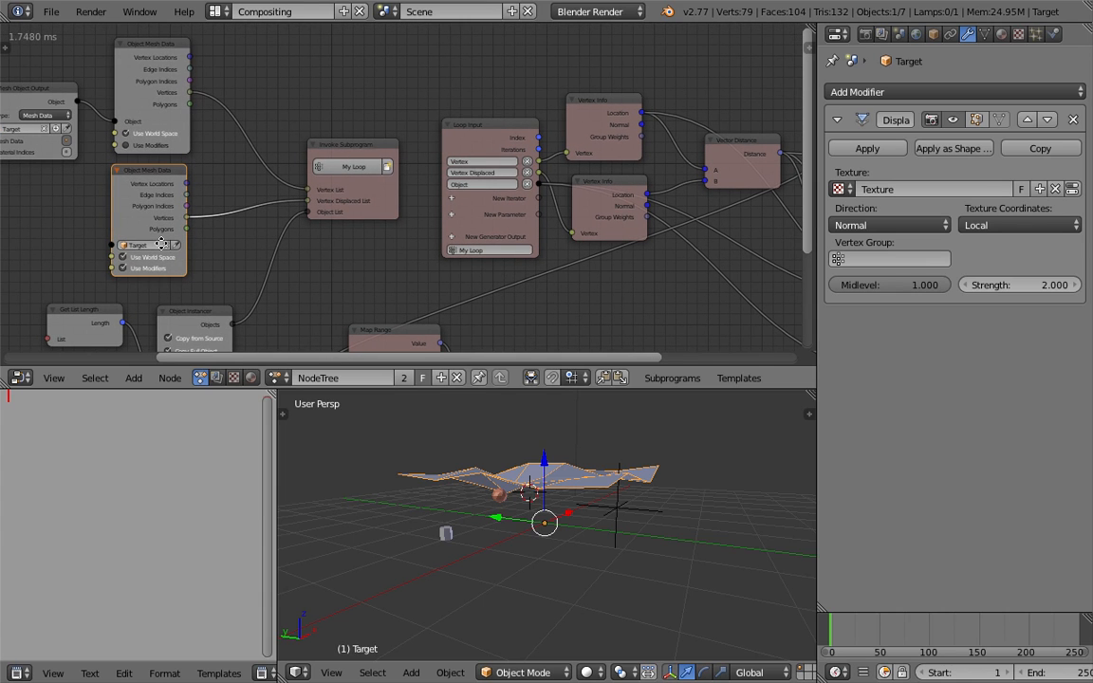
Set the Grid Mesh node's X Divisions and Y Divisions to 8
middle_click_drag(156, 273, 171, 272)
left_click(171, 272)
mouse_move(112, 214)
middle_mouse_down()
mouse_move(254, 233)
mouse_move(308, 255)
middle_mouse_up()
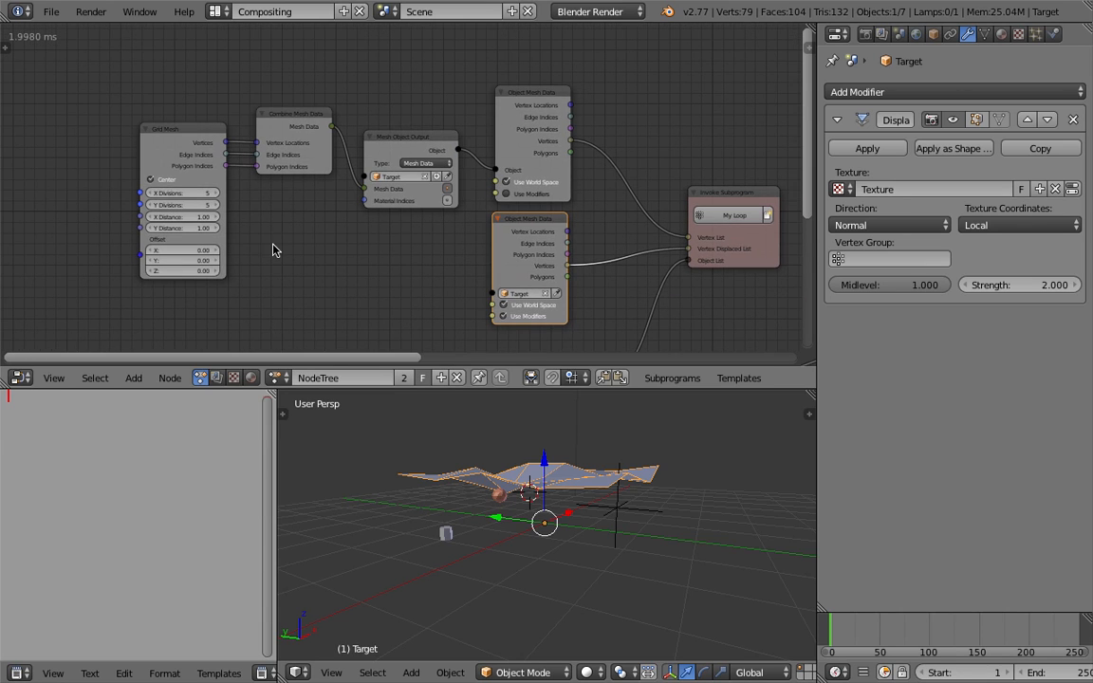
left_click_drag(212, 195, 211, 205)
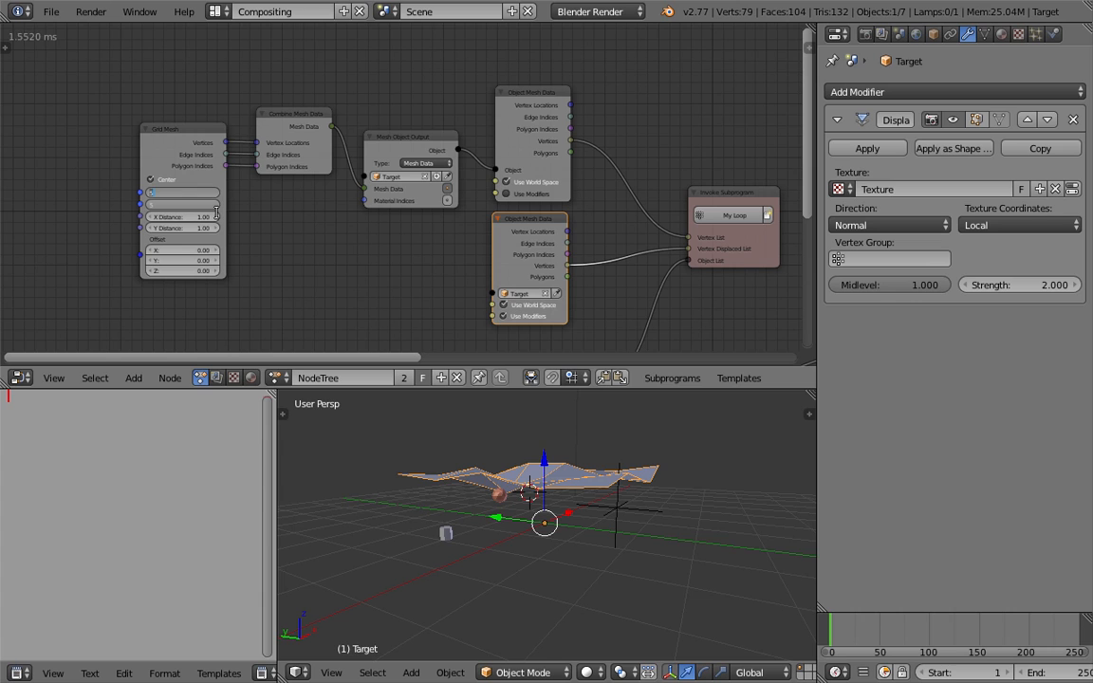
type("8")
key("Return")
mouse_move(517, 482)
middle_mouse_down()
mouse_move(531, 521)
mouse_move(538, 481)
middle_mouse_up()
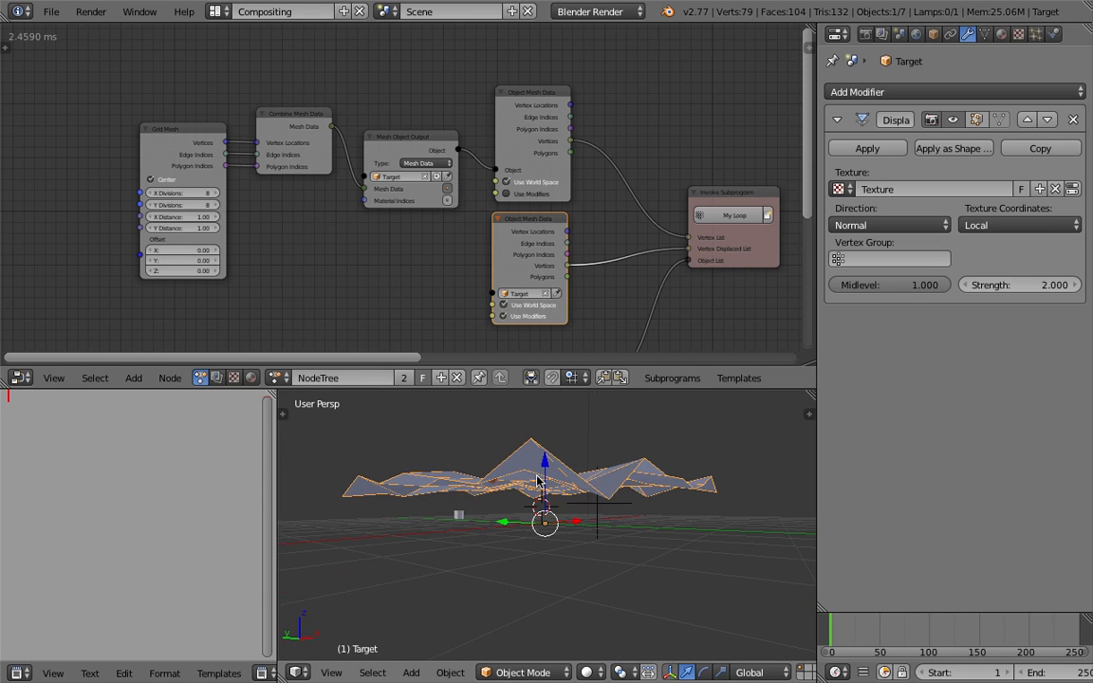
Move the Empty out beside the displaced plane and reselect the Target plane
right_click(588, 508)
key("g")
left_click(685, 548)
right_click(649, 512)
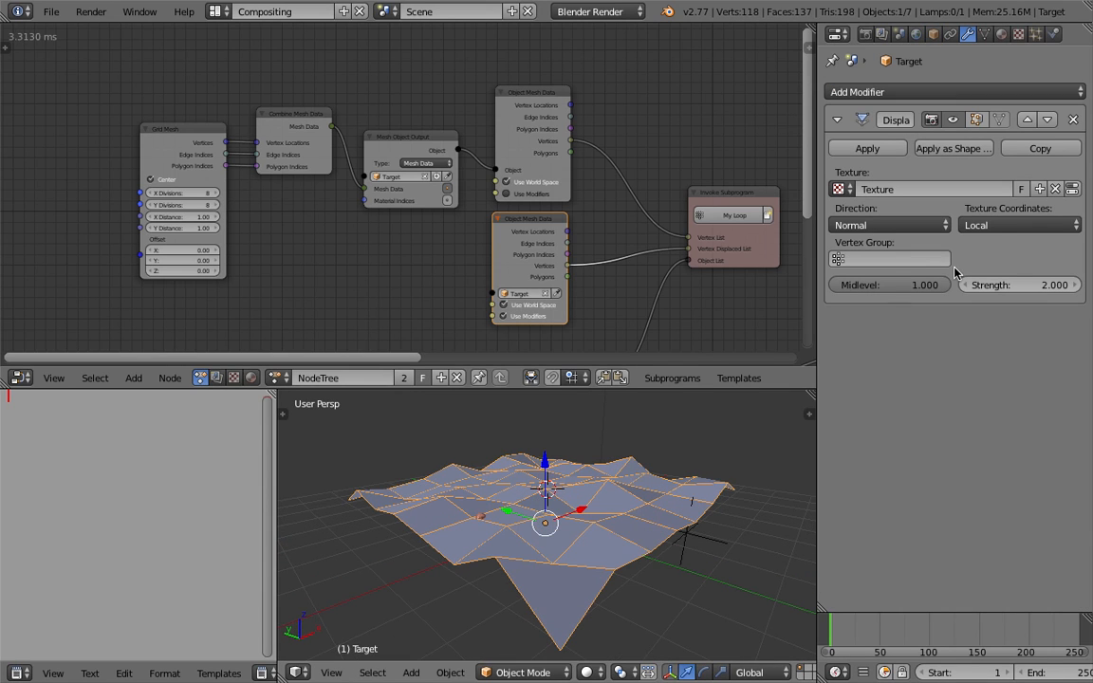
Set the Texture Coordinates of Target's Displace modifier to Object and use the Empty as the reference object
left_click(999, 228)
left_click(996, 221)
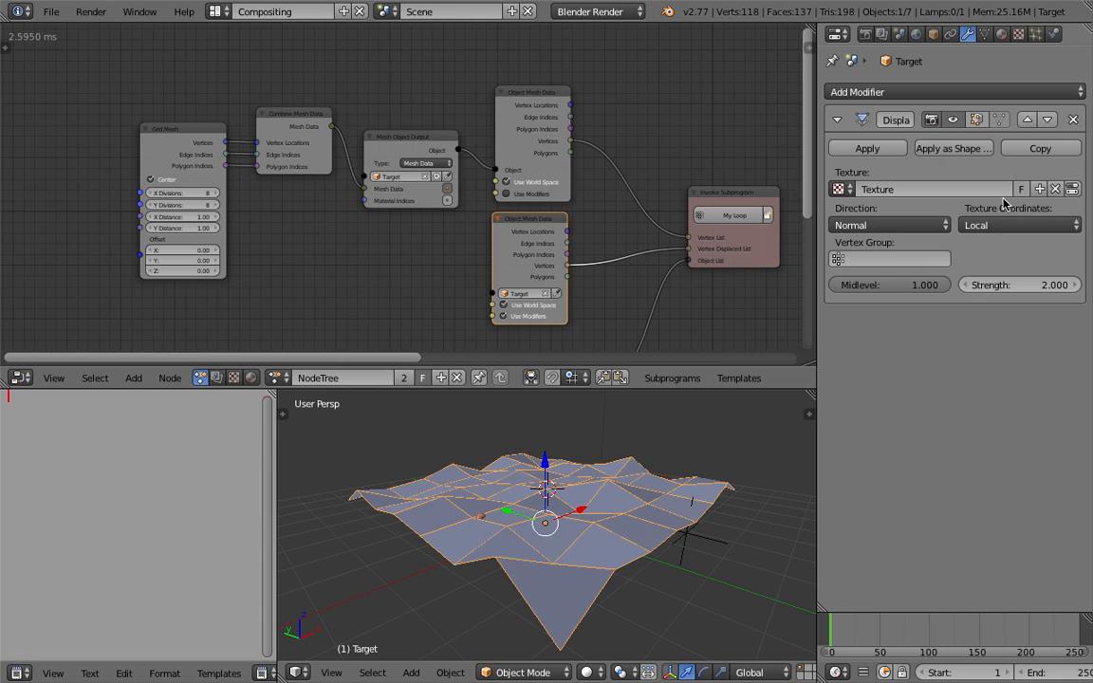
left_click(1006, 224)
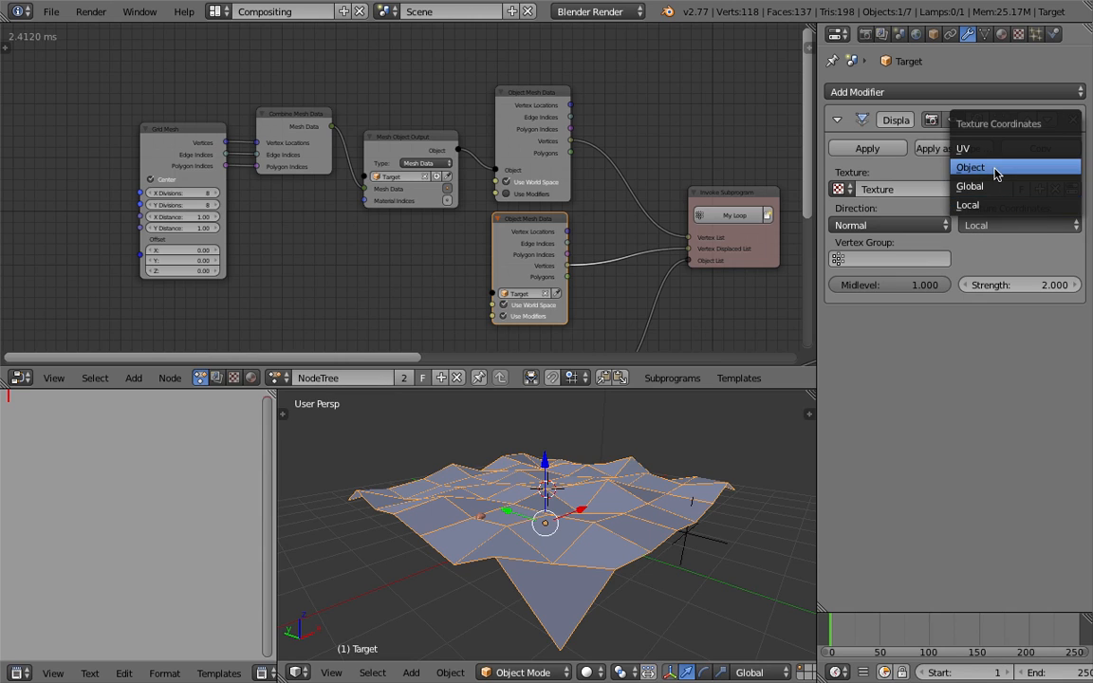
left_click(995, 168)
left_click(1005, 258)
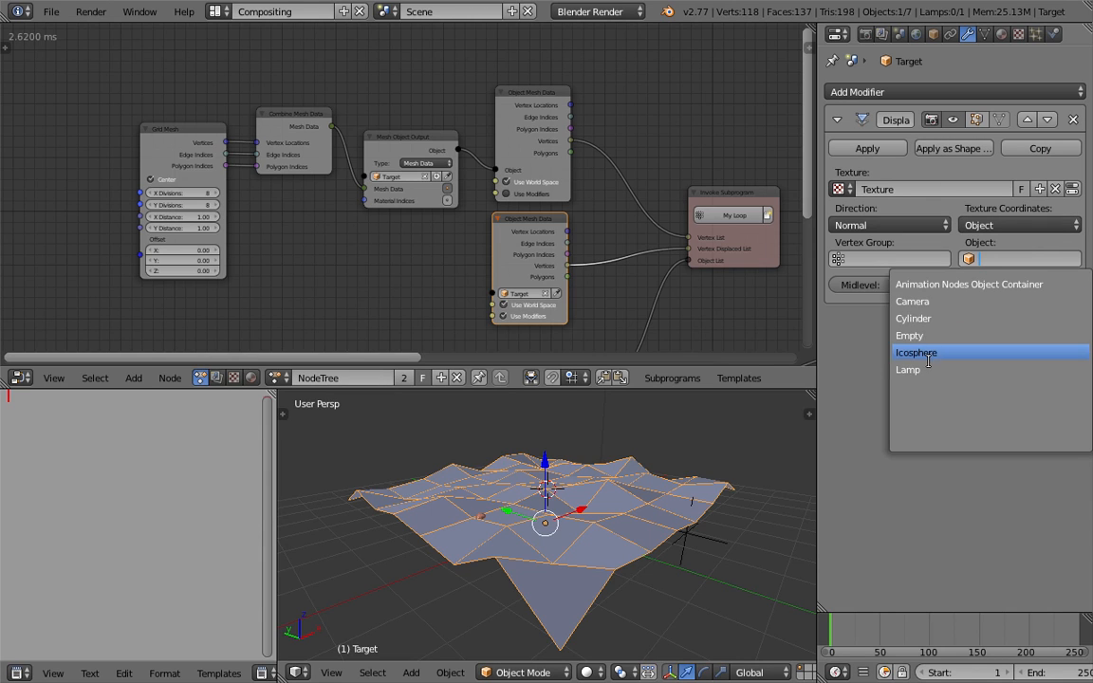
left_click(911, 335)
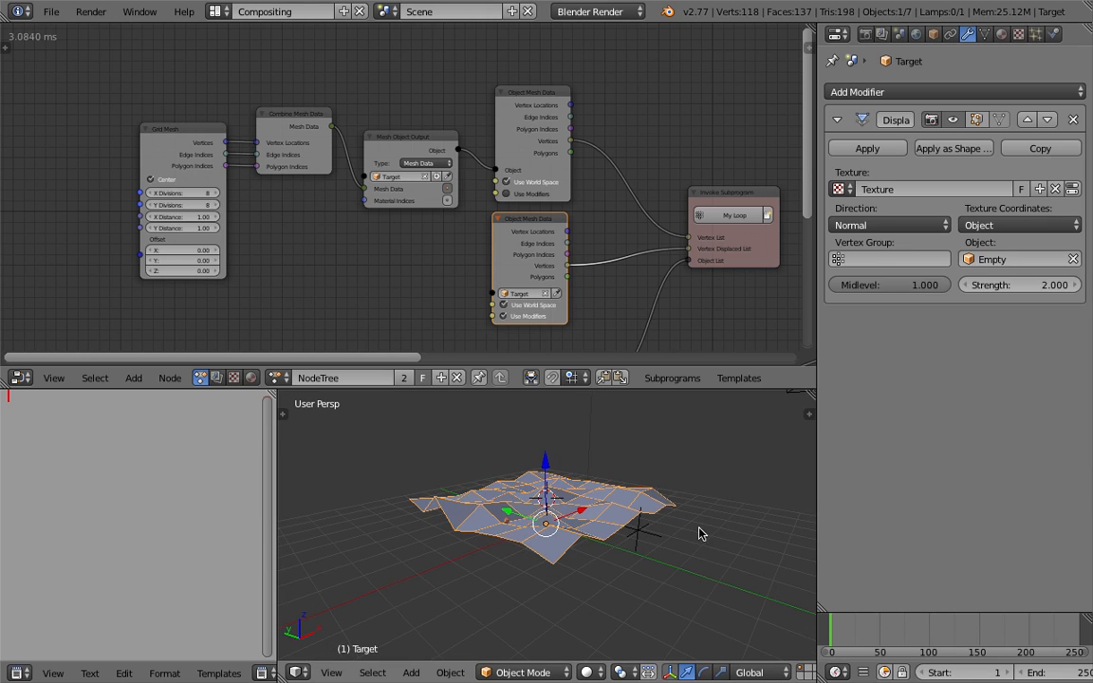
Move the Empty around beside the plane to test the displacement, leaving it at about X 1.66, Y -4.00, Z -0.40
right_click(665, 539)
key("g")
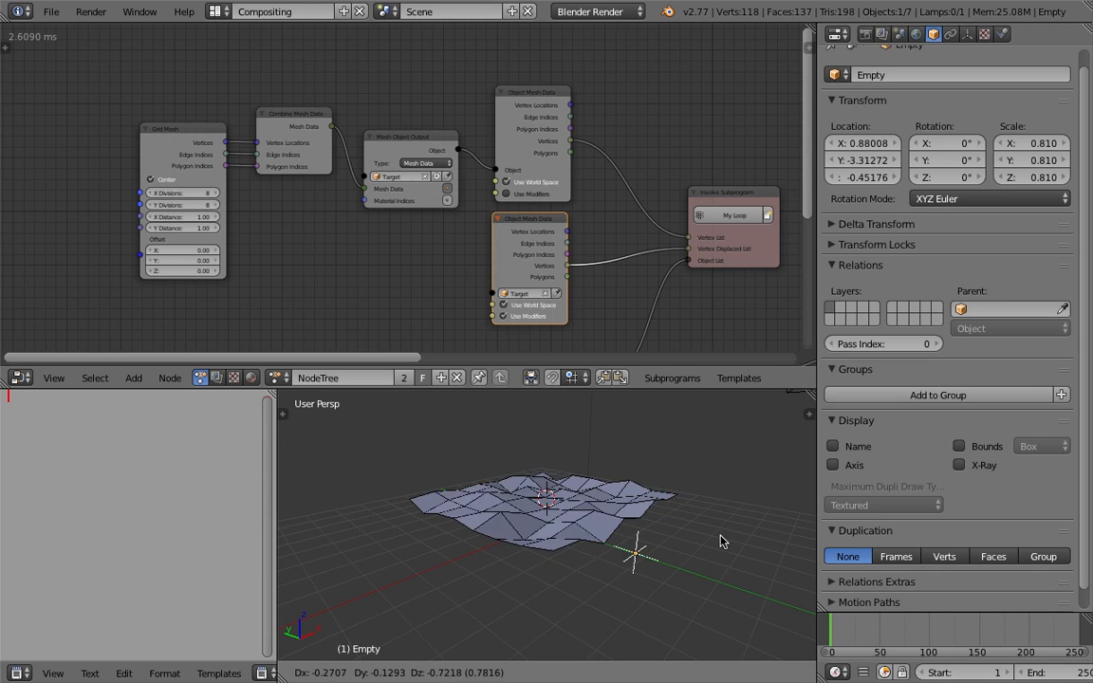
left_click(729, 523)
middle_click_drag(681, 517, 713, 484)
key("g")
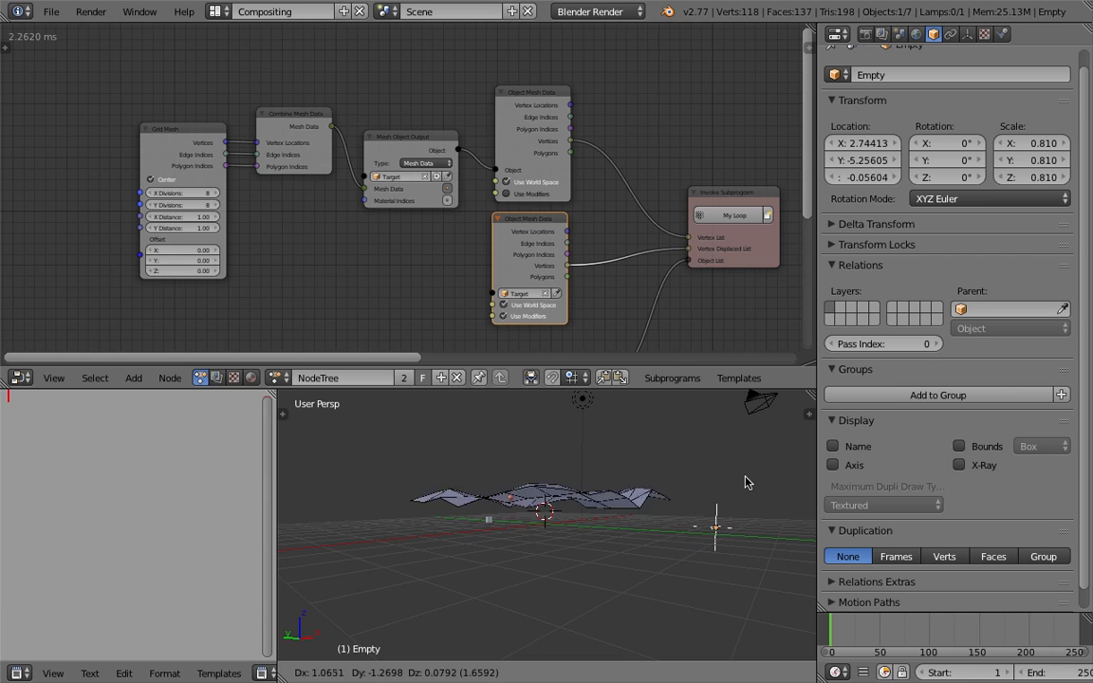
left_click(657, 500)
Examine the Debug Loop node attached to the Vector Distance output in the loop
middle_click_drag(634, 223, 566, 231)
scroll(612, 152, "down", 2)
middle_click_drag(624, 141, 269, 149)
middle_click_drag(425, 146, 347, 119)
scroll(510, 169, "up", 1)
left_click(702, 211)
left_click(707, 202)
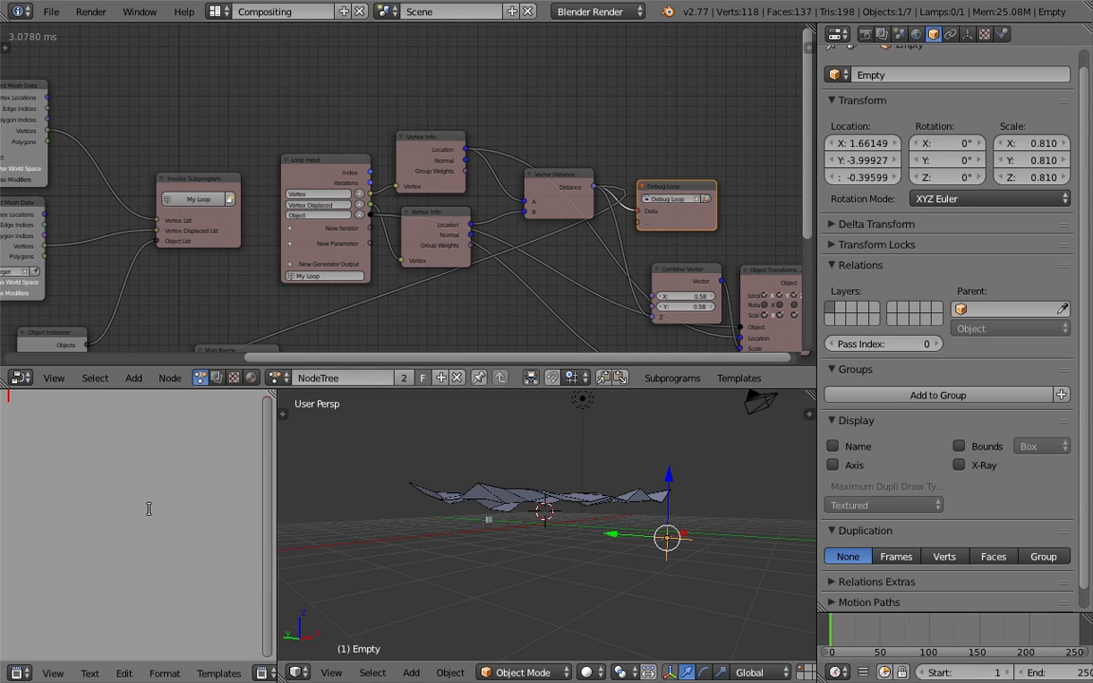
Save the scene over the existing blend file
middle_click_drag(393, 100, 551, 104)
middle_click_drag(602, 501, 589, 548)
key("ctrl+s")
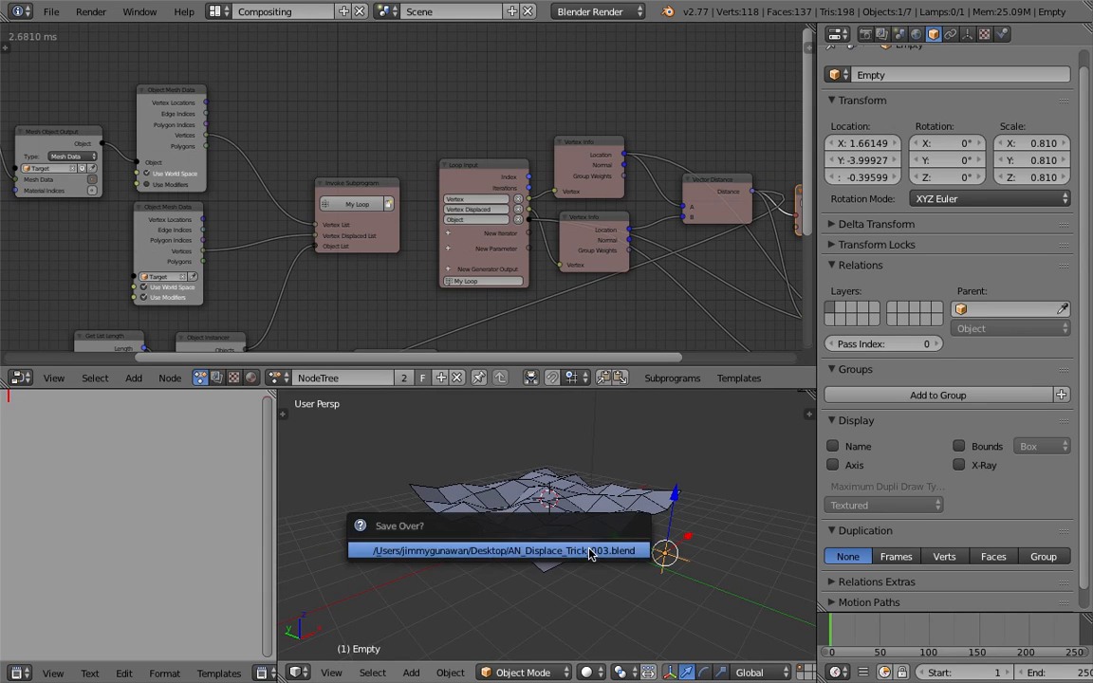
left_click(590, 550)
Shift the Grid Mesh, Combine Mesh Data and Mesh Object Output nodes away from the Object Mesh Data nodes to make room
middle_click_drag(264, 221, 398, 177)
scroll(311, 203, "up", 1)
middle_click_drag(210, 214, 360, 213)
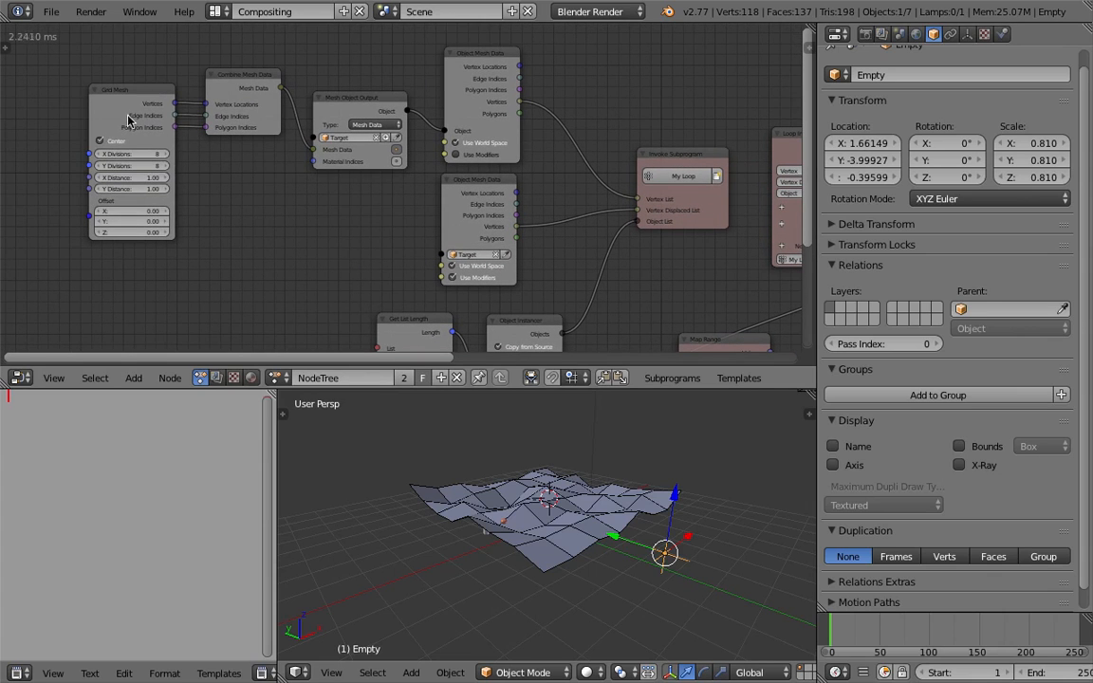
left_click_drag(125, 105, 90, 115)
left_click_drag(273, 88, 241, 89)
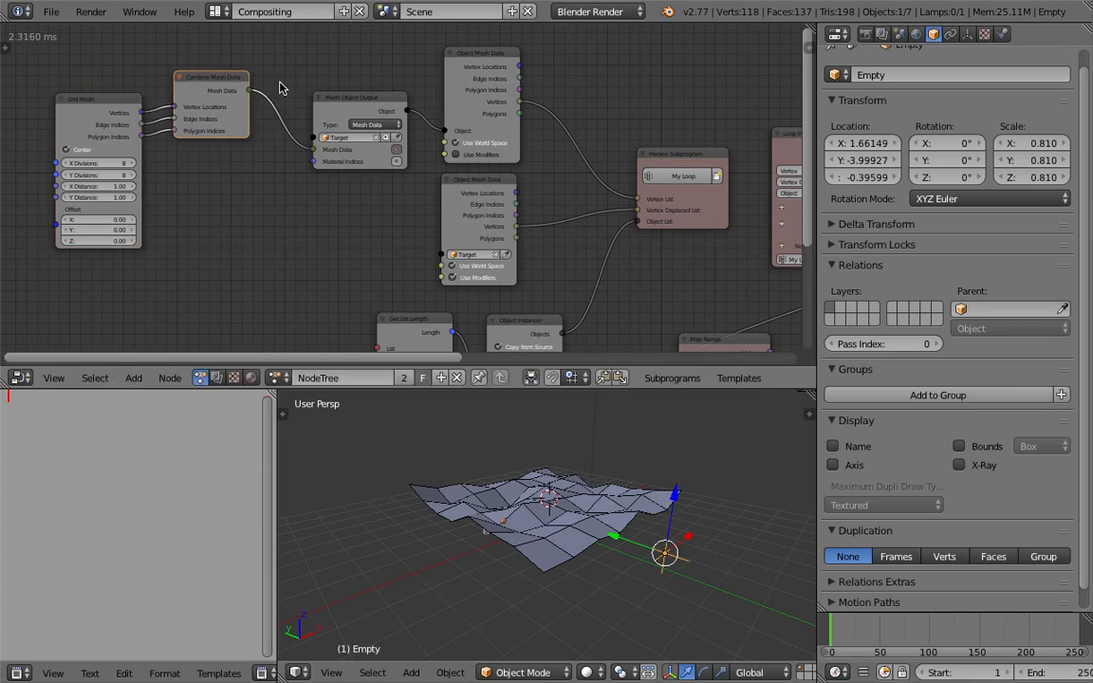
left_click_drag(335, 102, 301, 93)
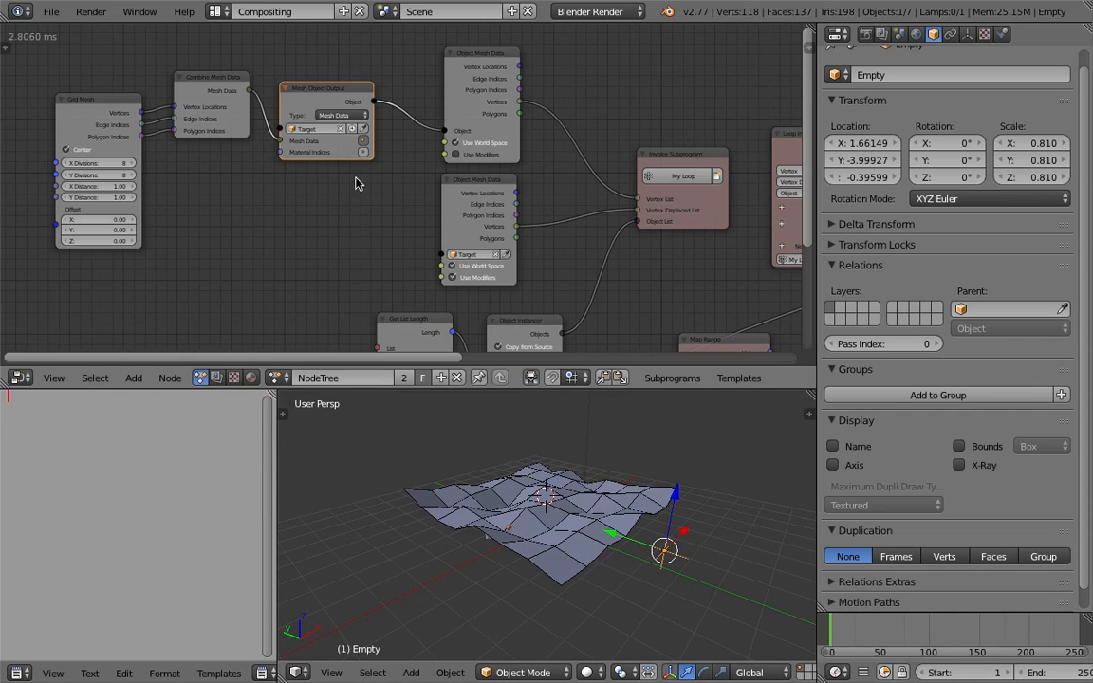
Duplicate the Mesh Object Output node, place the copy below the original and create a new target object in it
middle_click_drag(315, 186, 317, 185)
key("shift+d")
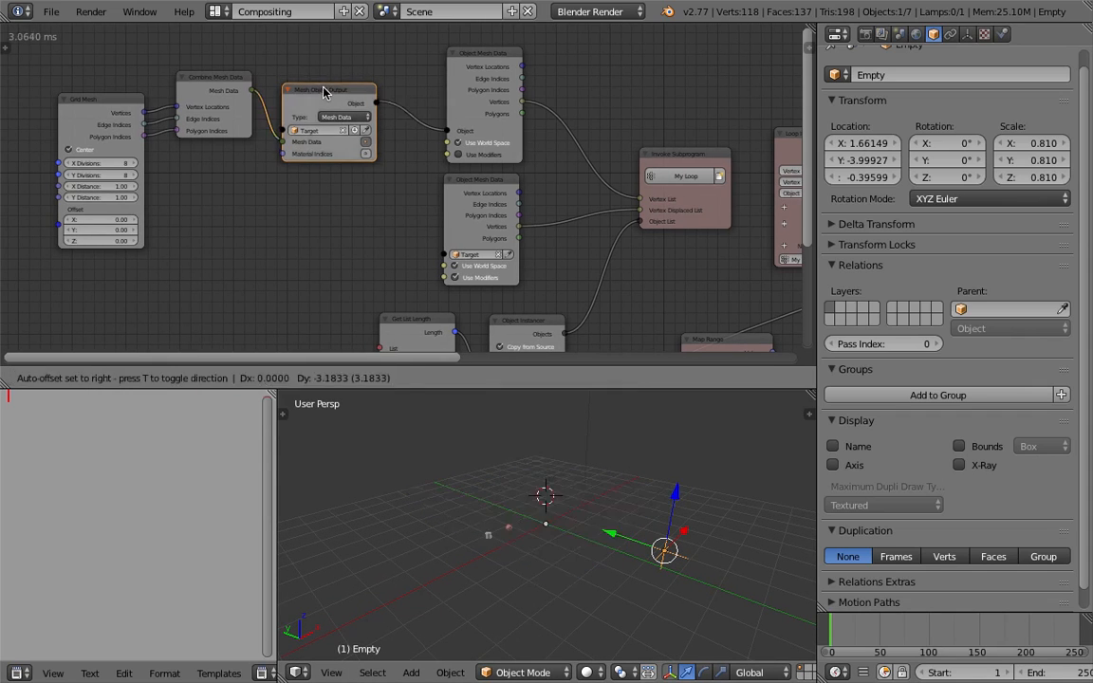
left_click(330, 200)
left_click(361, 238)
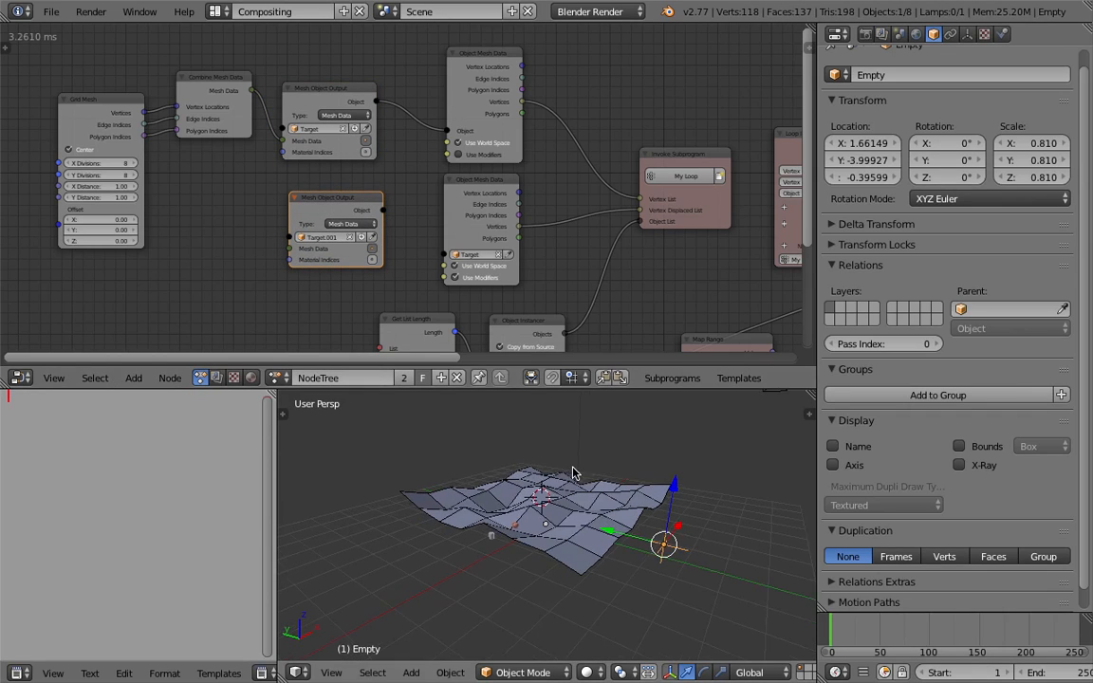
Link Combine Mesh Data to the duplicated Mesh Object Output's Mesh Data input, and its Object output to the lower Object Mesh Data node
left_click_drag(251, 90, 289, 249)
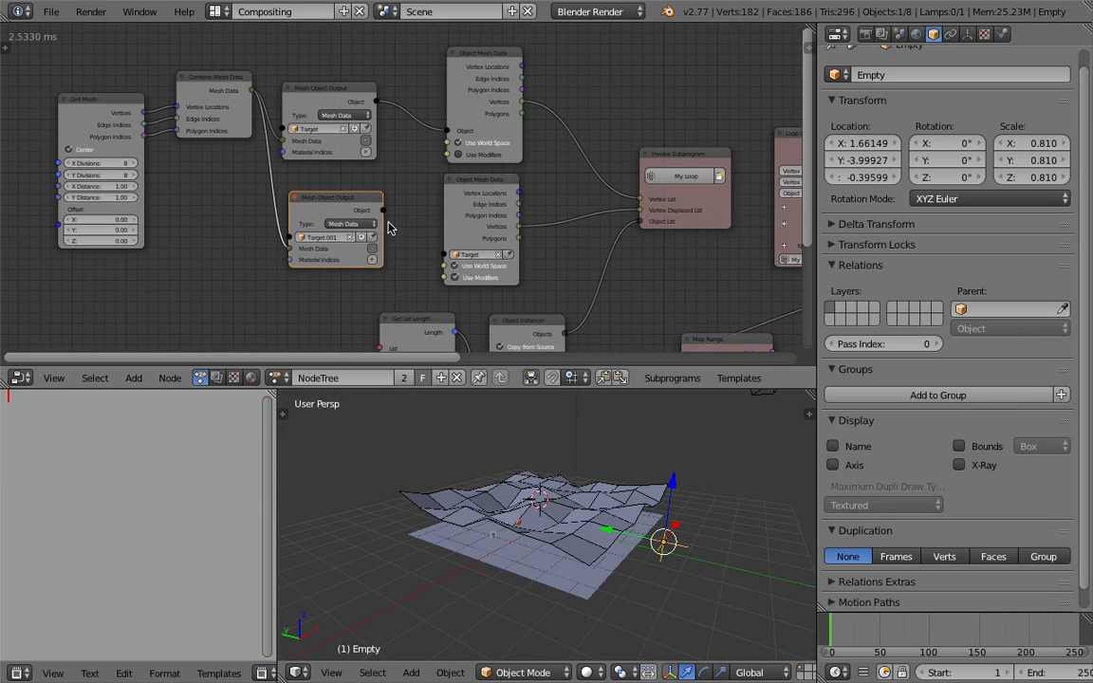
left_click_drag(383, 210, 444, 254)
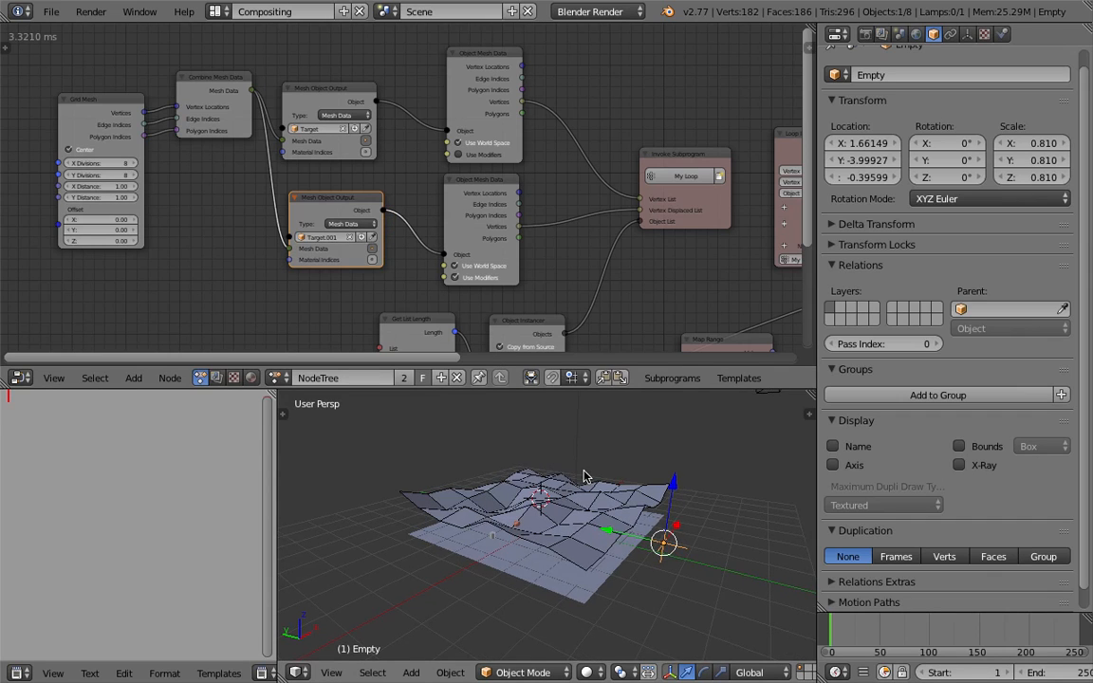
Select the flat Target.001 plane in the 3D view and add a Displace modifier to it
middle_click_drag(585, 476, 616, 464)
right_click(588, 573)
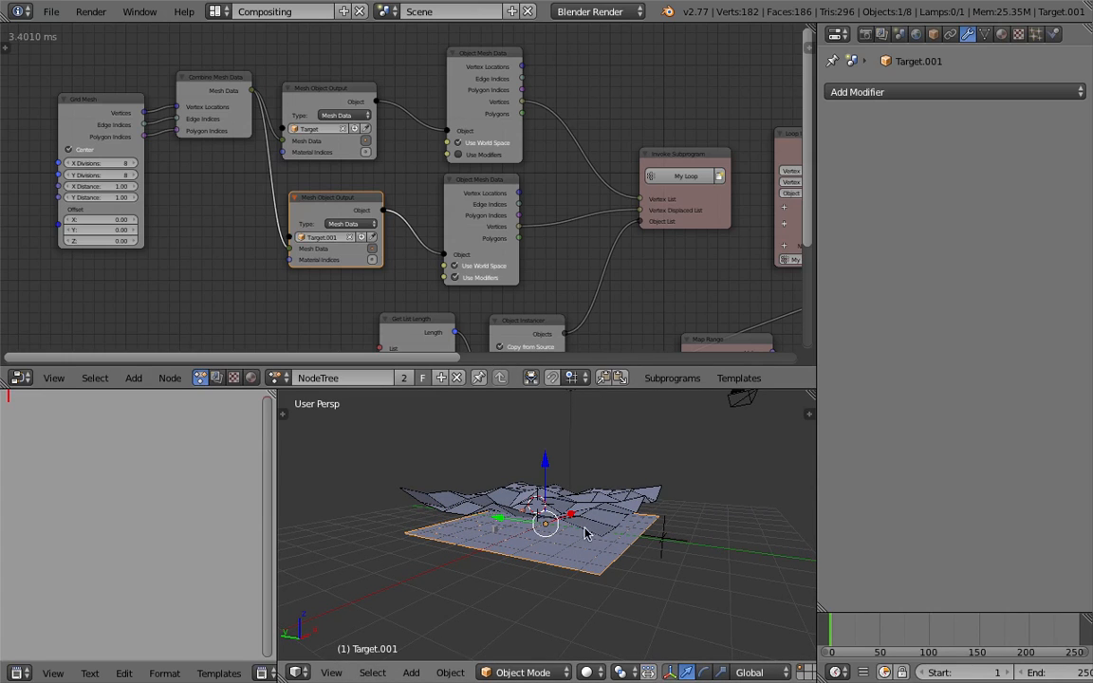
left_click(906, 94)
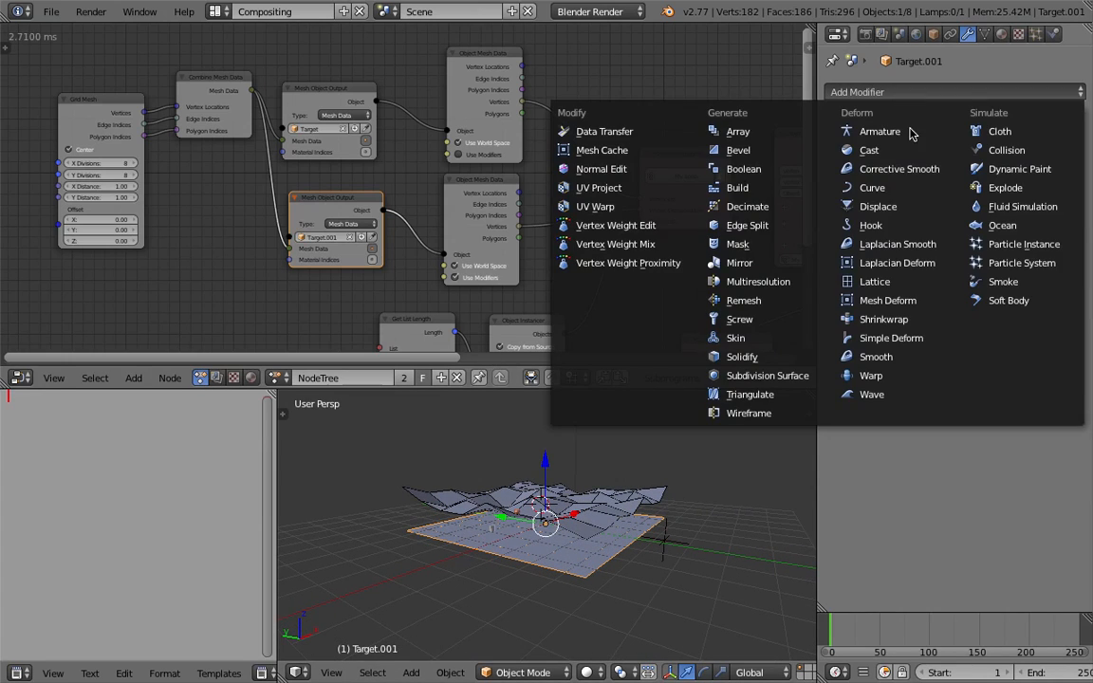
left_click(892, 211)
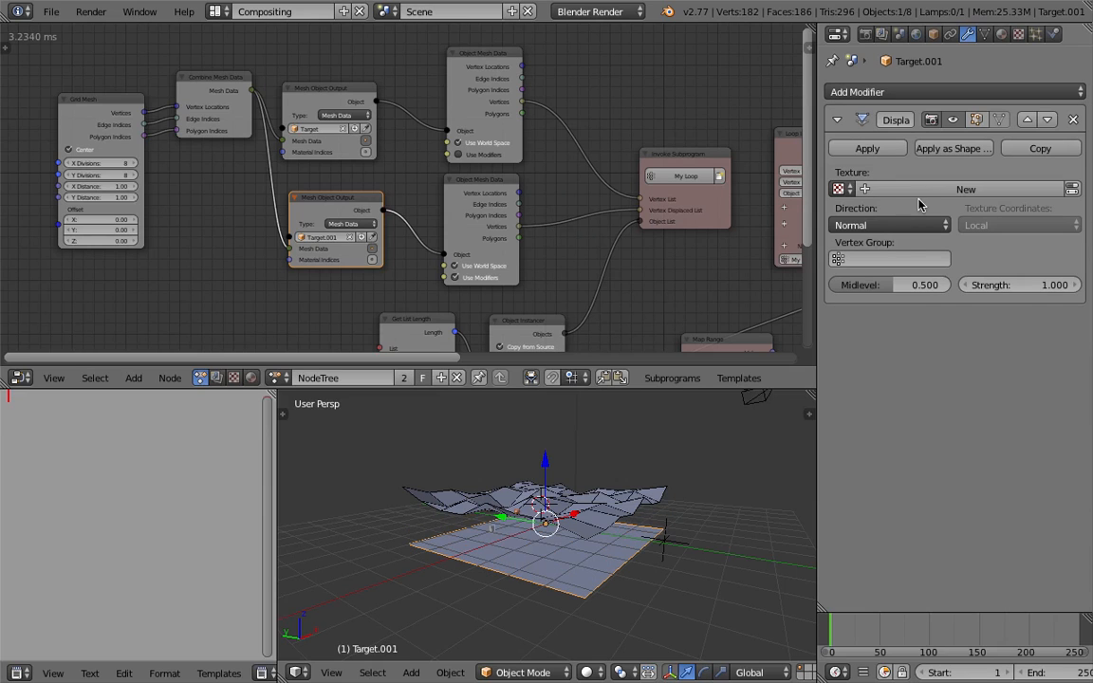
Assign the texture named Texture to Target.001's Displace modifier and set its coordinates to Object with the Empty as reference
left_click(839, 189)
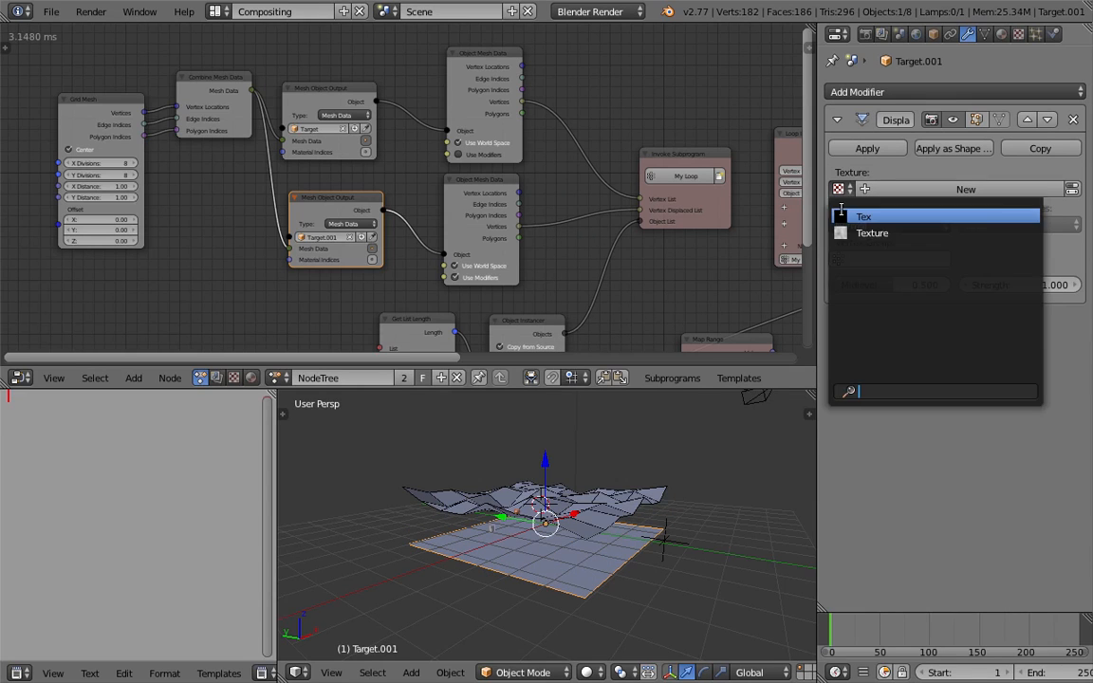
left_click(892, 237)
left_click(1066, 225)
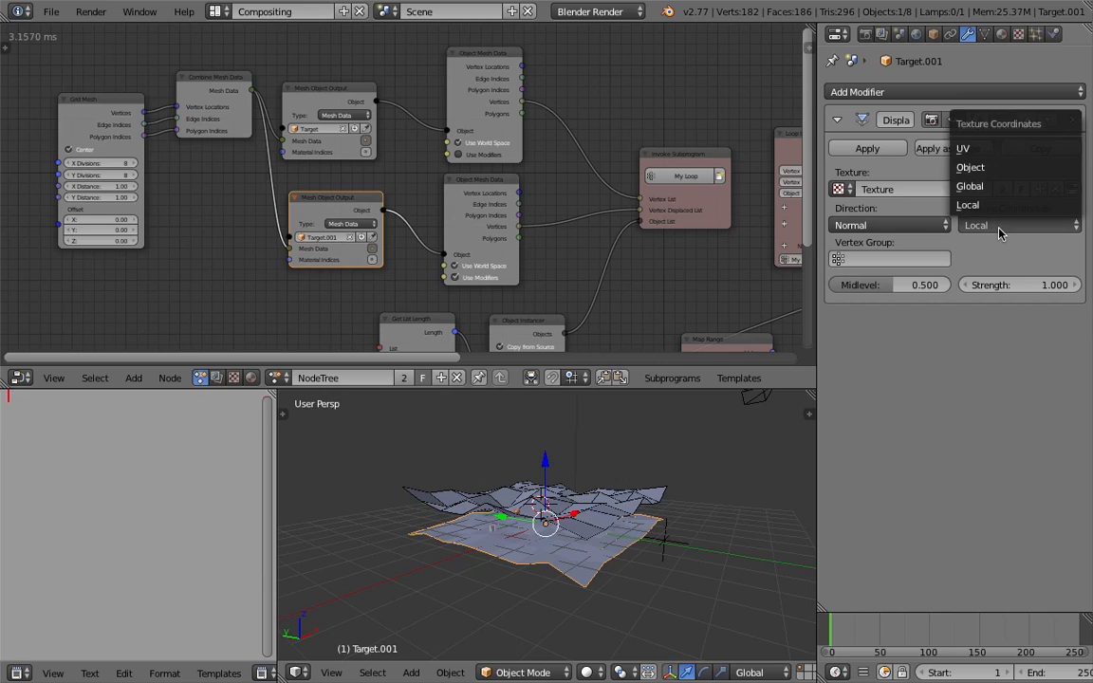
left_click(997, 175)
left_click(987, 260)
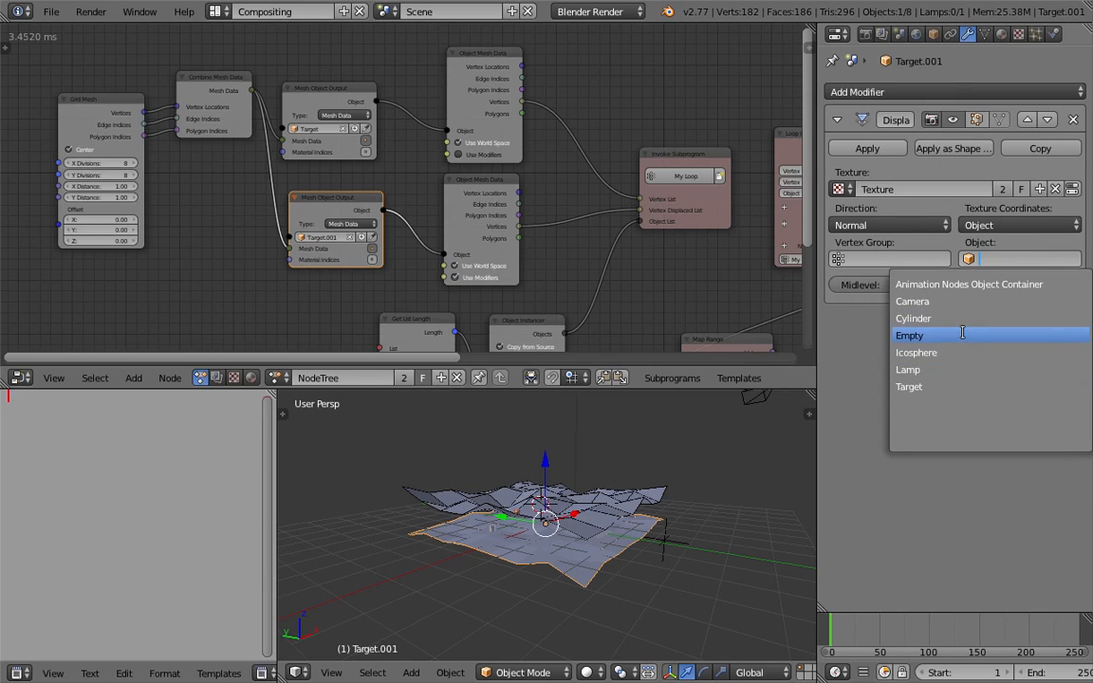
left_click(909, 336)
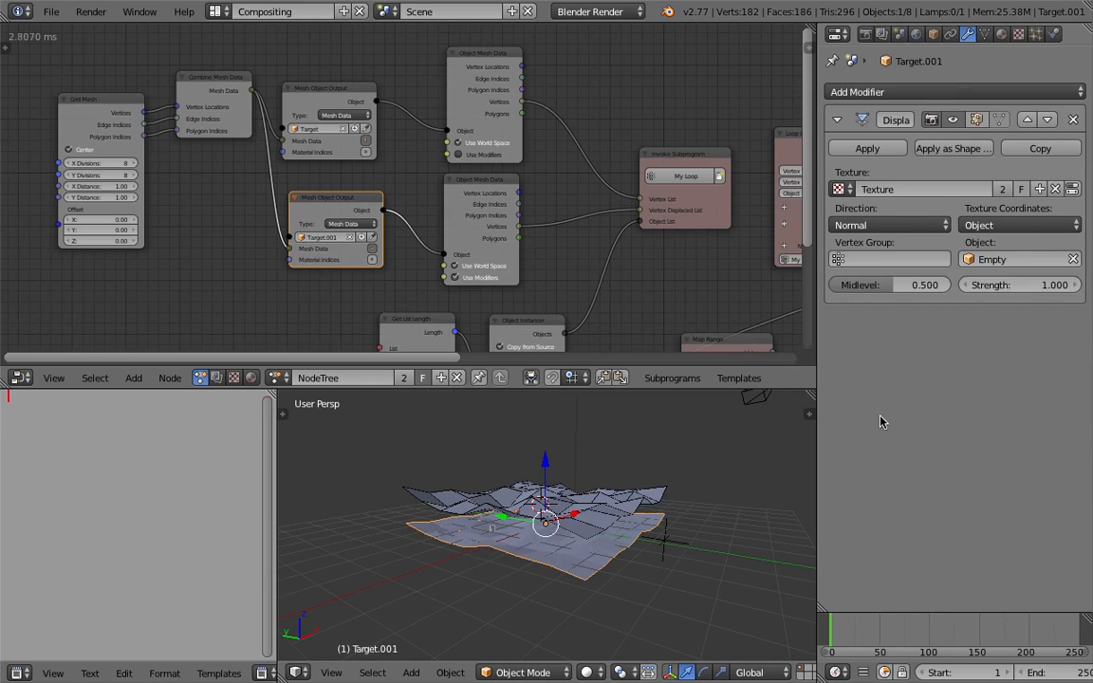
Set the Strength of Target.001's Displace modifier to 2 and raise its Midlevel to about 0.649
left_click(1019, 286)
type("2")
key("Return")
mouse_move(911, 288)
left_mouse_down()
mouse_move(974, 287)
mouse_move(929, 288)
left_mouse_up()
Select the original Target plane and remove its Displace modifier
right_click(629, 499)
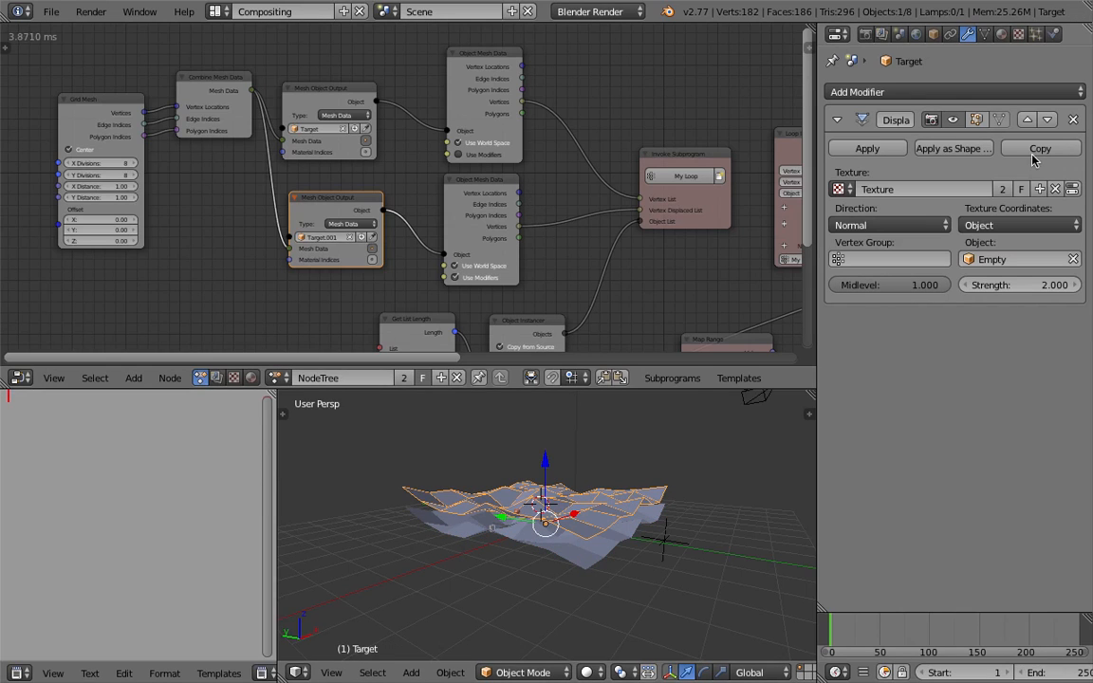
left_click(1074, 119)
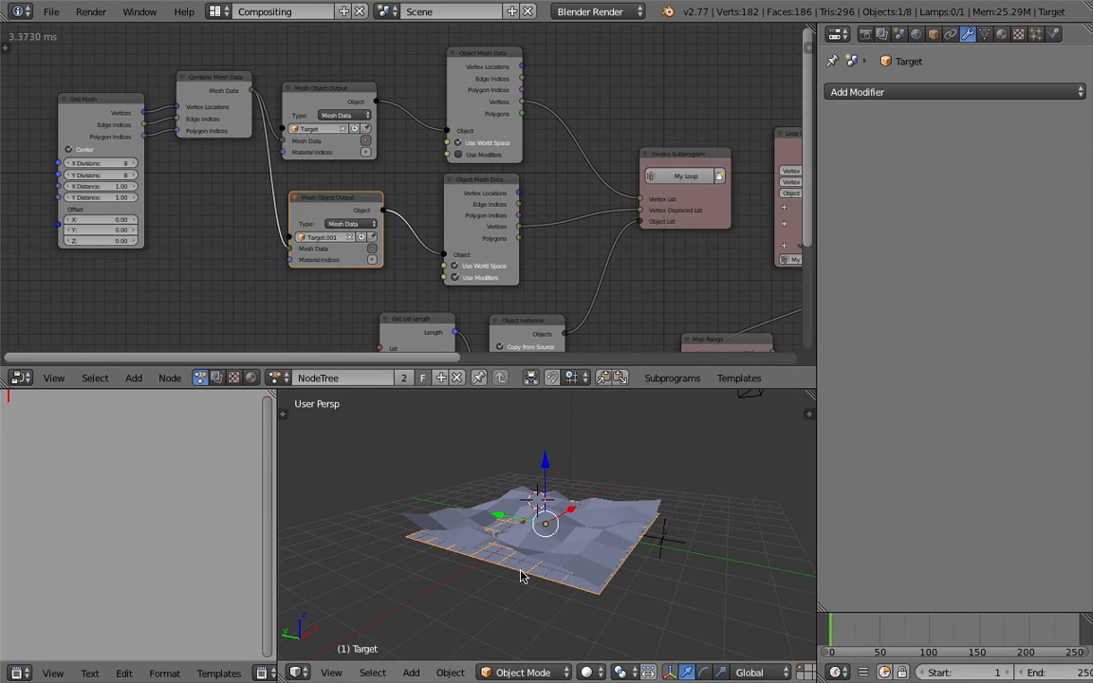
middle_click_drag(512, 468, 505, 470)
scroll(651, 303, "down", 1)
Reselect the displaced Target.001 plane and shift the lower Object Mesh Data node slightly toward its Mesh Object Output node
middle_click_drag(621, 301, 437, 243)
middle_click_drag(573, 429, 564, 512)
right_click(578, 520)
middle_click_drag(405, 234, 422, 244)
scroll(406, 239, "up", 1)
left_click_drag(319, 150, 298, 149)
left_click(176, 161)
middle_click_drag(224, 140, 260, 138)
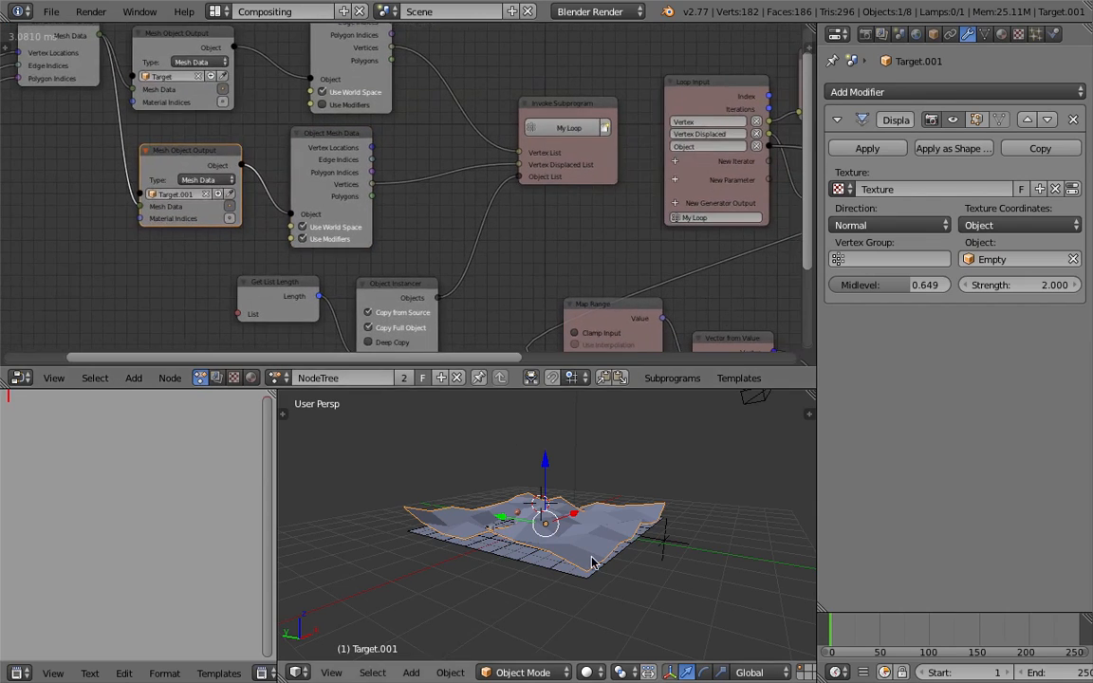
Save the scene over the existing blend file and set the Midlevel of Target.001's Displace modifier to 1
key("g")
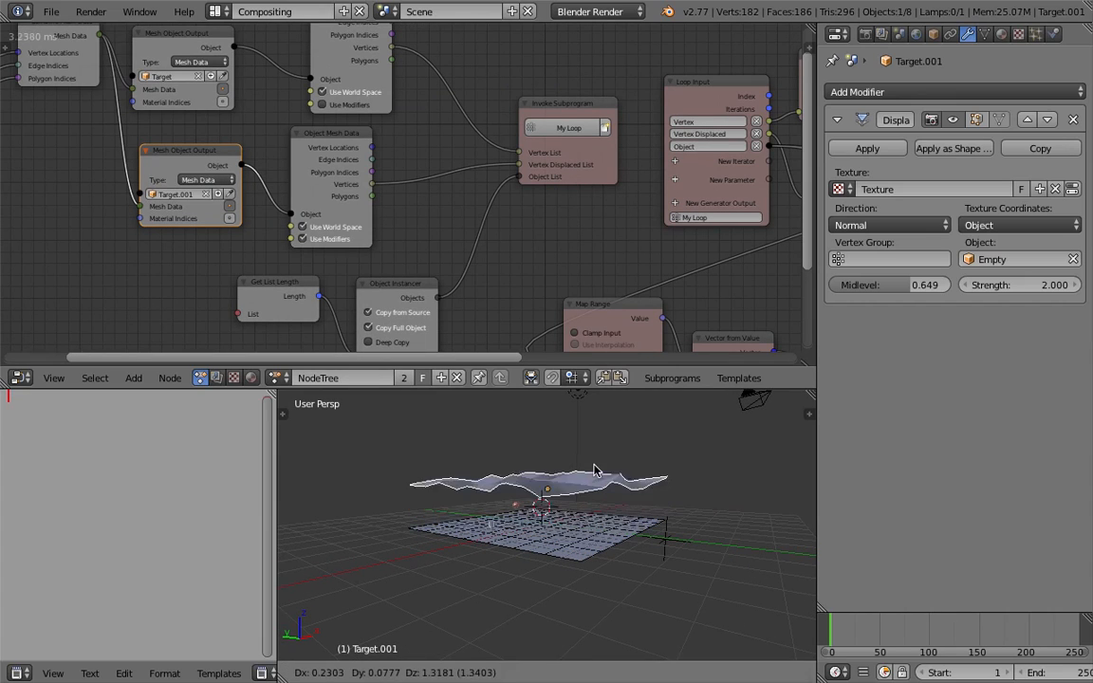
right_click(586, 484)
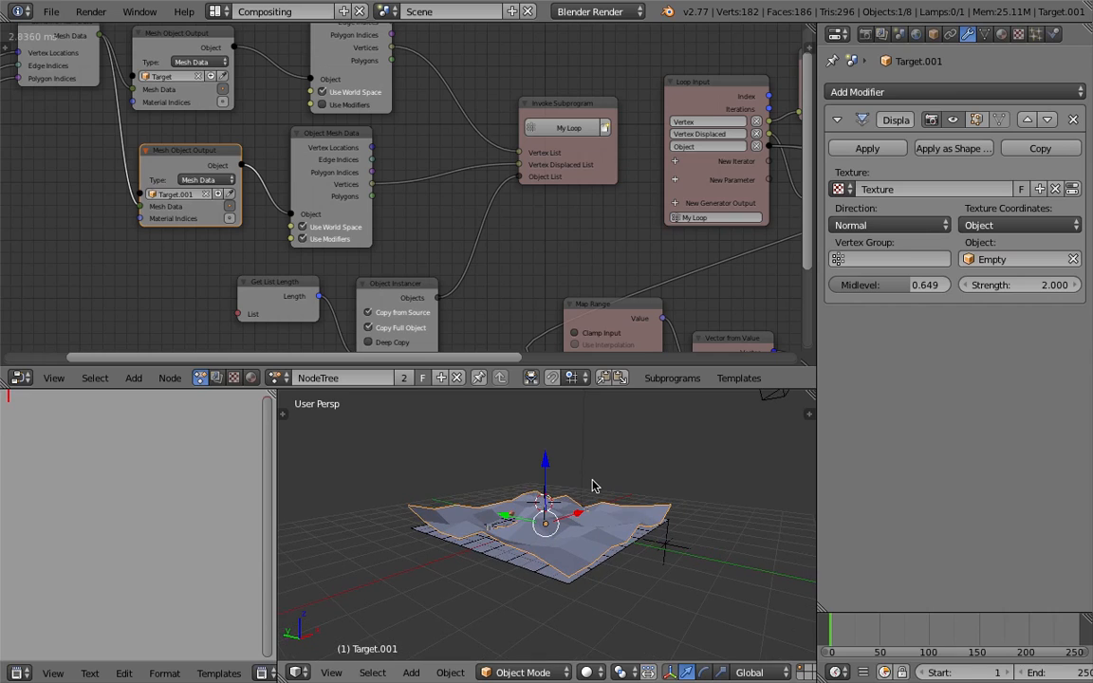
key("ctrl+s")
left_click(593, 482)
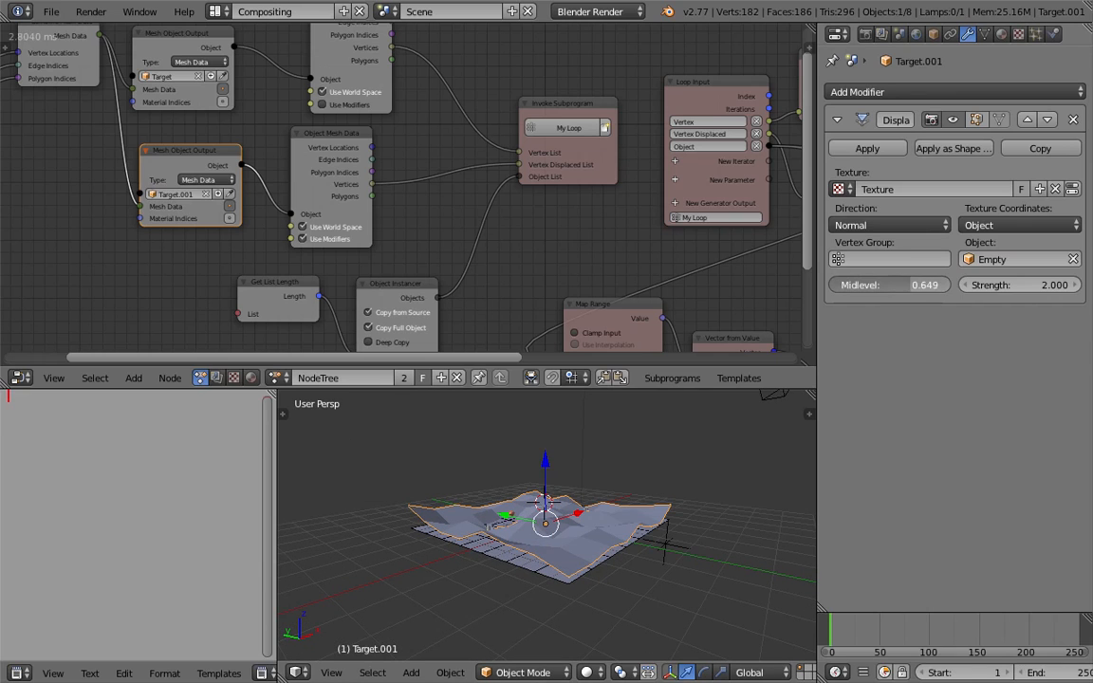
key("ctrl+s")
left_click(590, 536)
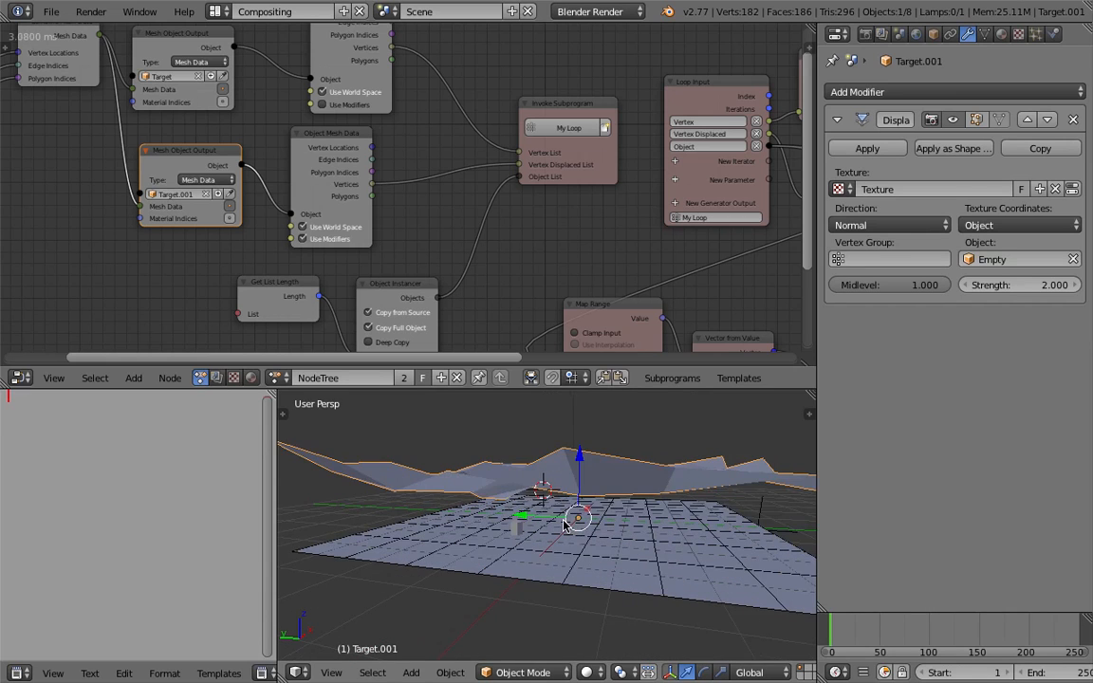
Select the small Cylinder object near the centre of the flat grid in the 3D view
scroll(559, 527, "up", 4)
right_click(497, 534)
scroll(547, 531, "down", 6)
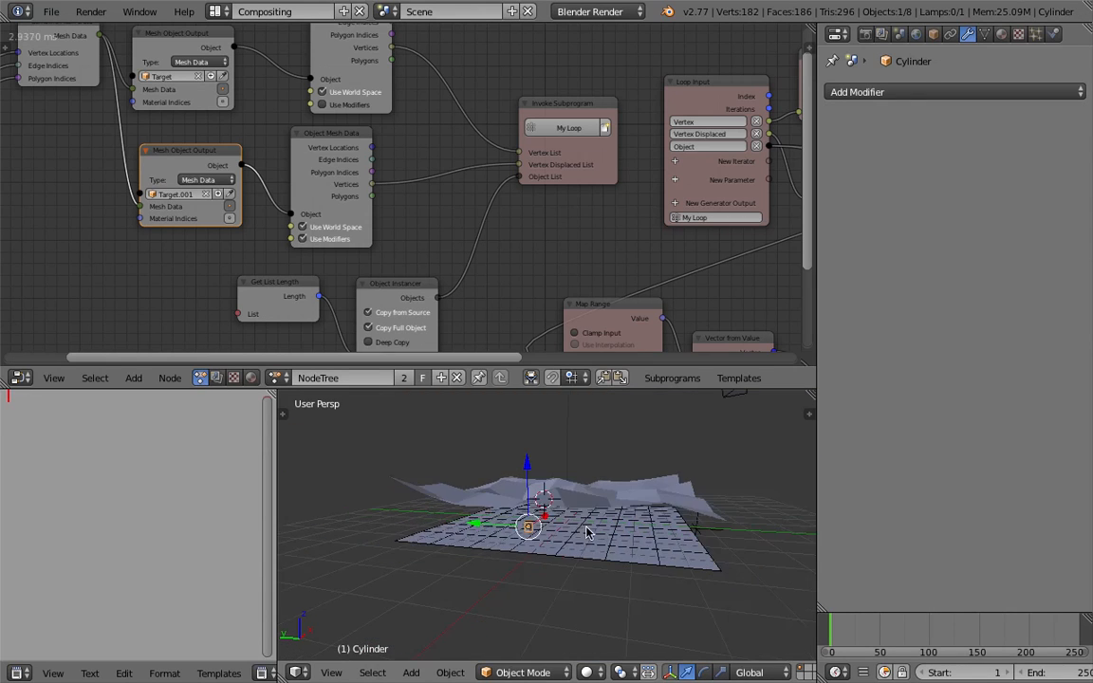
middle_click_drag(657, 504, 621, 526)
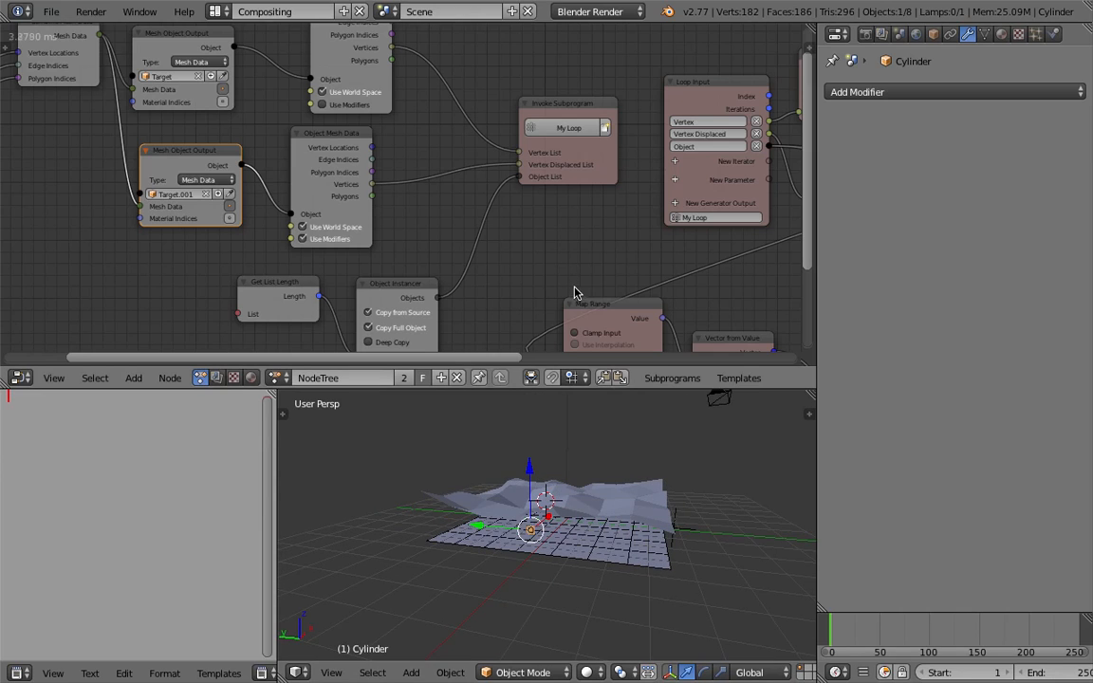
Move the upper Vertex Info node up from its neighbours and link the Loop Input's Vertex output to its Vertex input
scroll(578, 295, "down", 1)
mouse_move(493, 243)
middle_mouse_down()
mouse_move(359, 248)
mouse_move(343, 235)
middle_mouse_up()
mouse_move(607, 219)
middle_mouse_down()
mouse_move(371, 256)
mouse_move(600, 201)
middle_mouse_up()
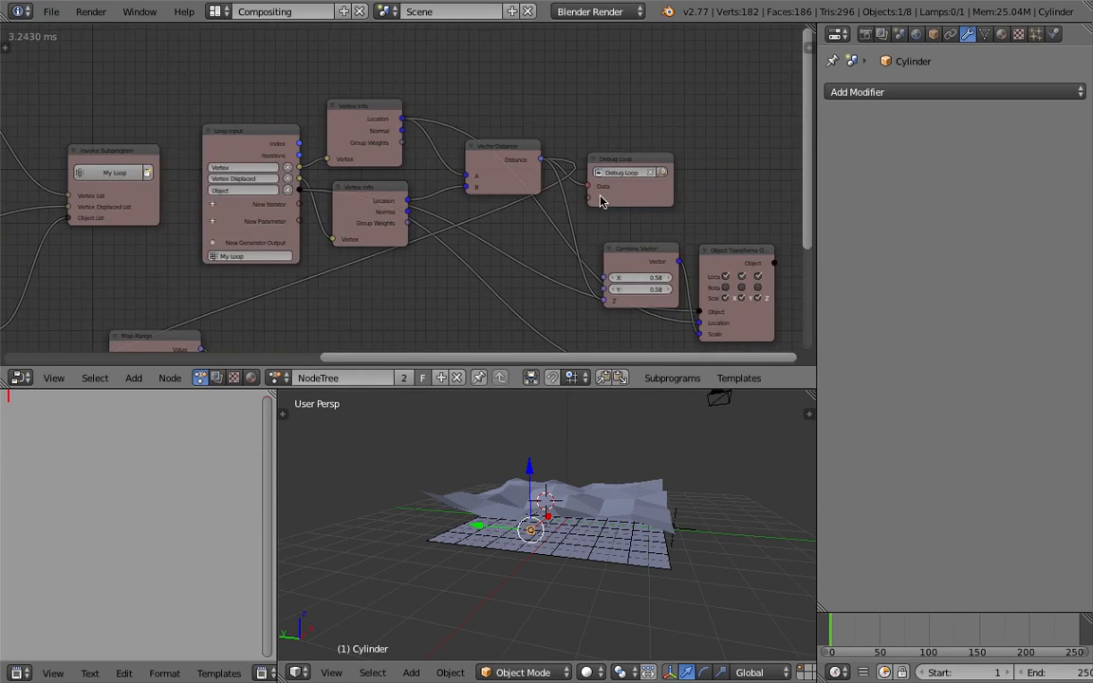
scroll(352, 125, "down", 1)
left_click_drag(365, 115, 390, 102)
middle_click_drag(322, 101, 387, 112)
scroll(405, 149, "up", 4)
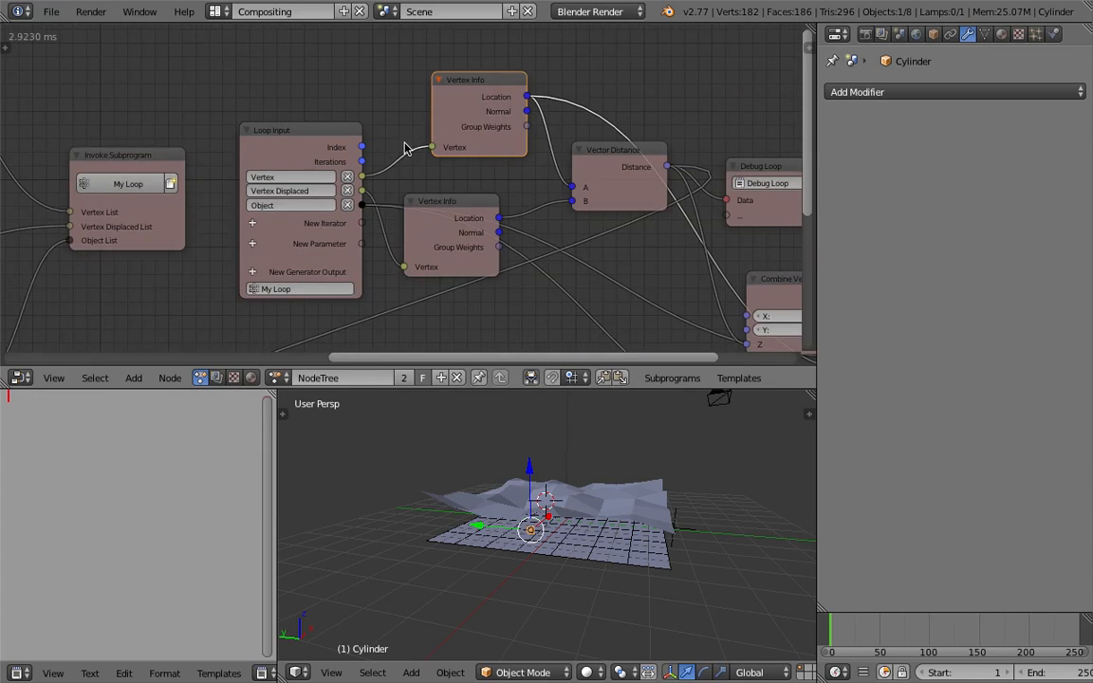
left_click_drag(363, 176, 432, 149)
Shift the My Loop Invoke Subprogram node slightly up and left in the node tree
middle_click_drag(269, 113, 522, 92)
left_click(399, 196)
left_click_drag(399, 197, 369, 180)
scroll(390, 250, "down", 2)
middle_click_drag(398, 265, 455, 153)
left_click(470, 257)
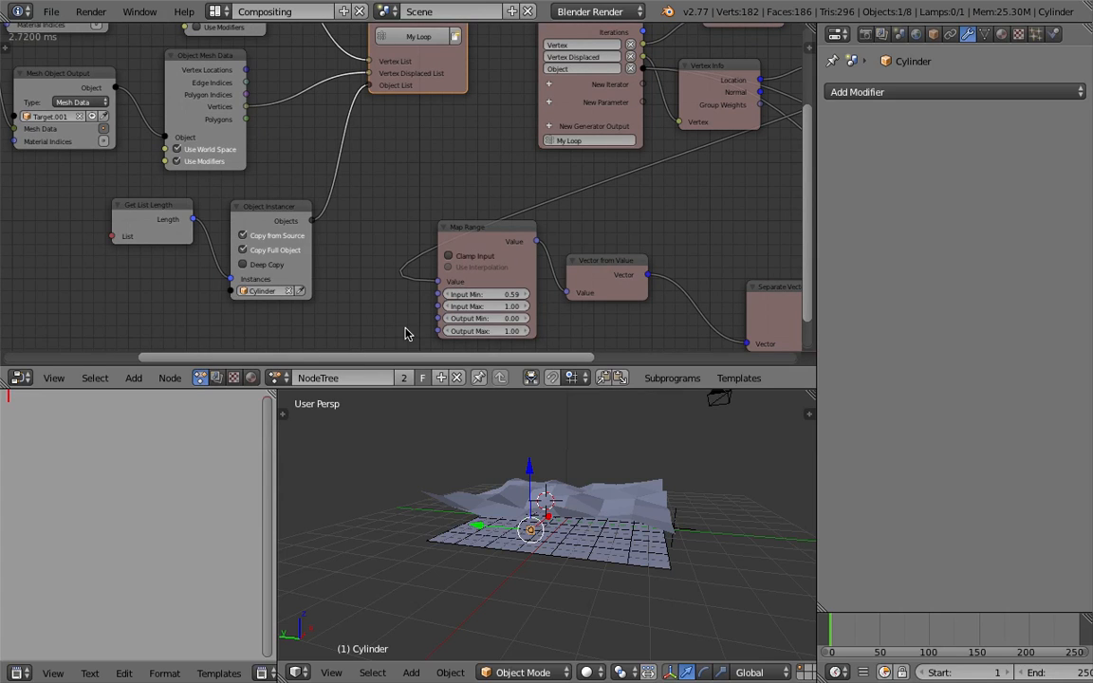
Move the Cylinder off the grid by about -2.33 in X, 1.95 in Y and 0.79 in Z, clear of both planes
scroll(531, 498, "down", 4)
middle_click_drag(563, 529, 476, 499)
scroll(541, 552, "up", 4)
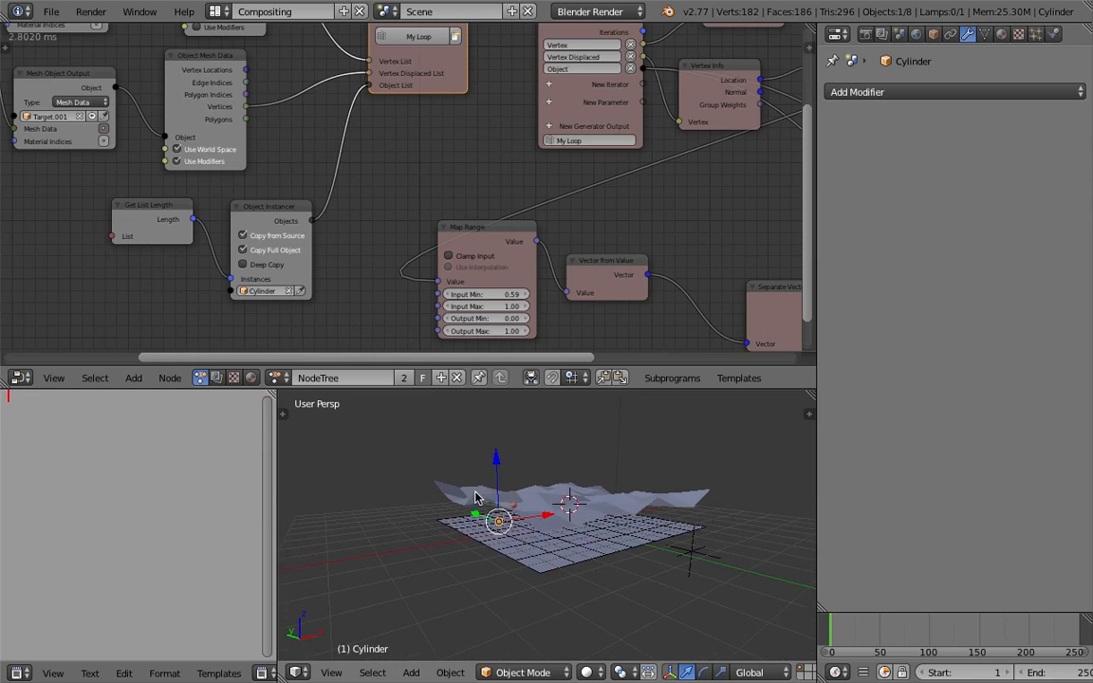
key("g")
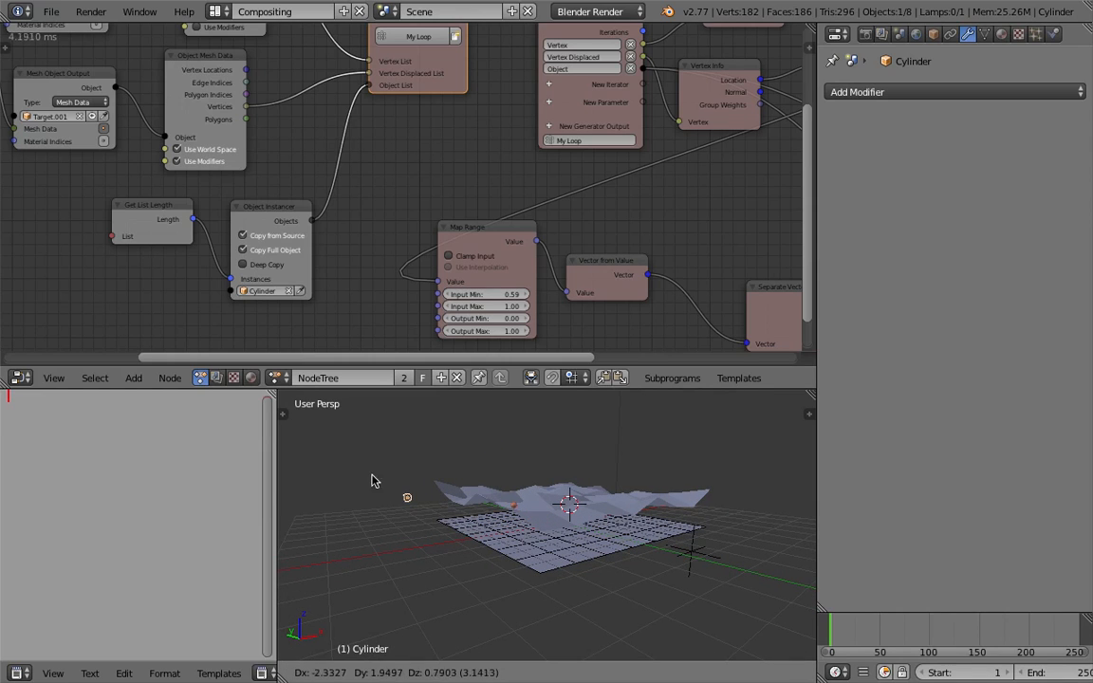
left_click(373, 478)
right_click(481, 511)
key("g")
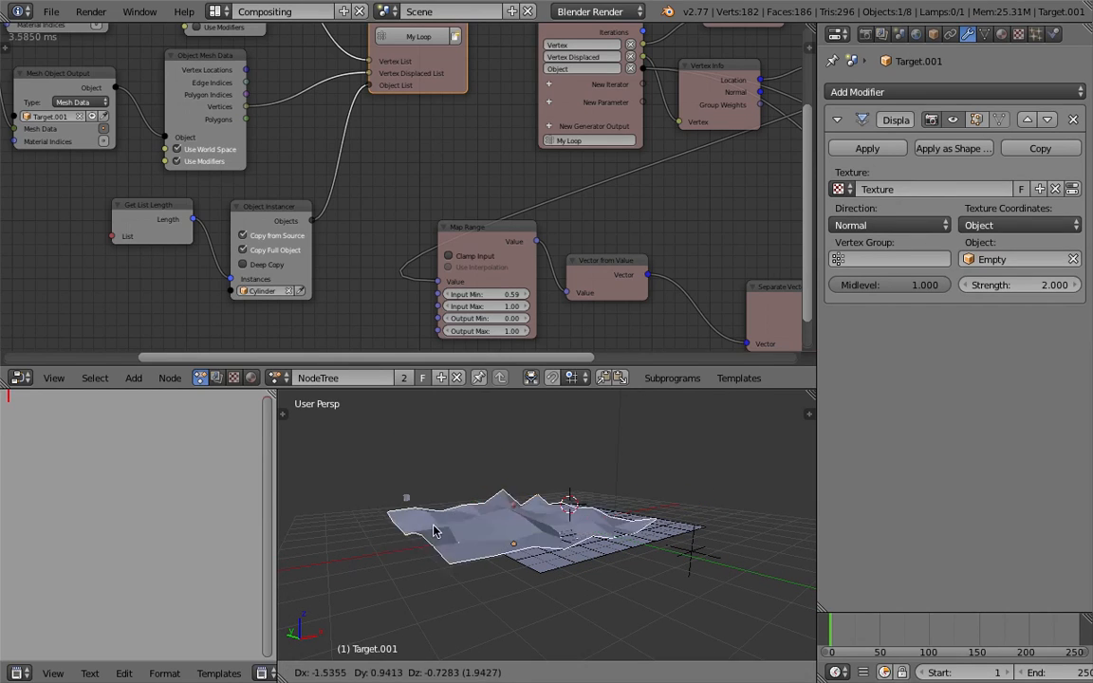
right_click(492, 515)
Select the Icosphere under the displaced plane and move it just outside the grid's edge, near the Cylinder
middle_click_drag(489, 545, 489, 569)
scroll(490, 541, "up", 1)
right_click(502, 526)
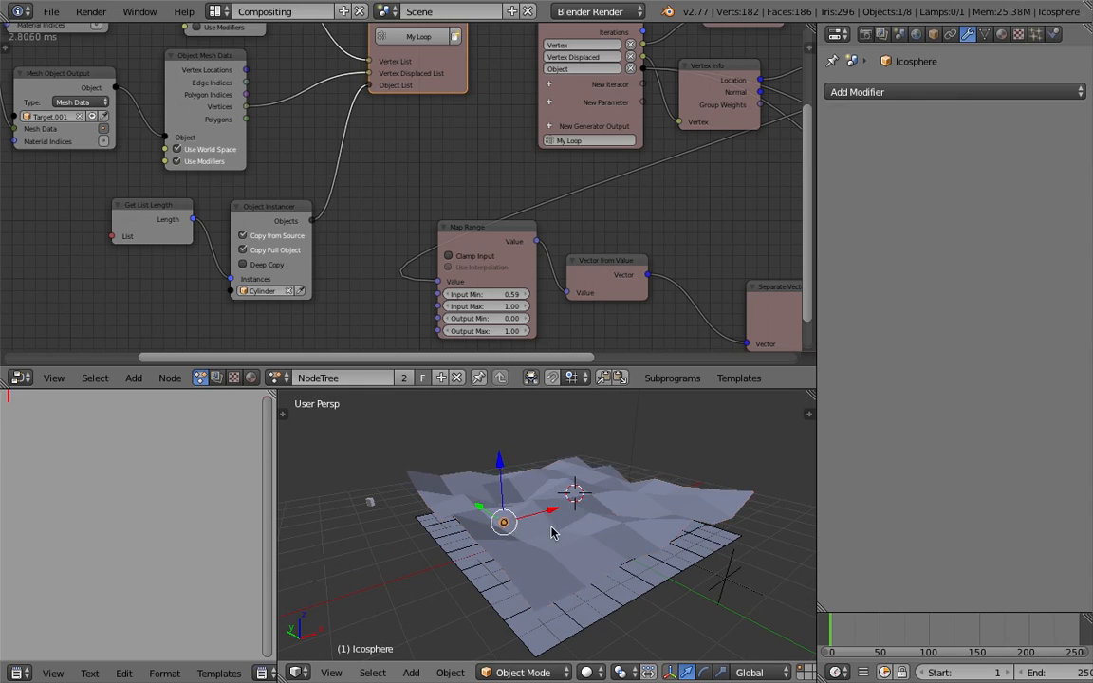
key("g")
left_click(393, 562)
scroll(454, 549, "down", 1)
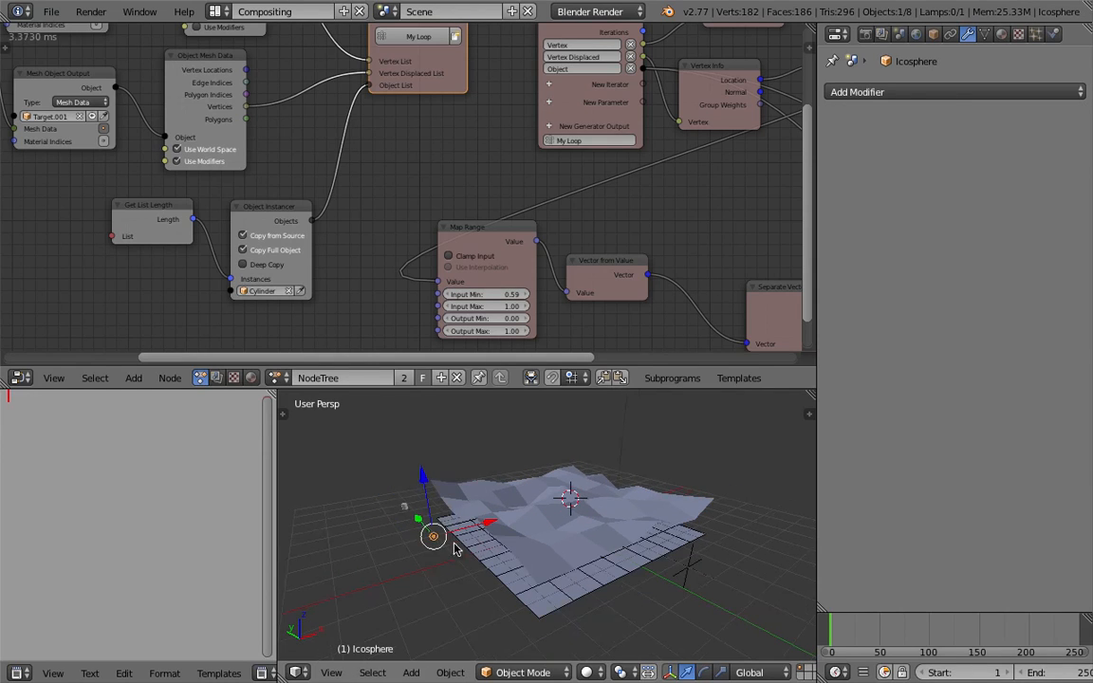
middle_click_drag(475, 555, 499, 560)
Spread out the Grid Mesh and Combine Mesh Data nodes ahead of the two Mesh Object Output nodes
middle_click_drag(174, 271, 405, 254)
scroll(211, 242, "down", 3)
middle_click_drag(208, 242, 349, 237)
left_click_drag(222, 59, 153, 83)
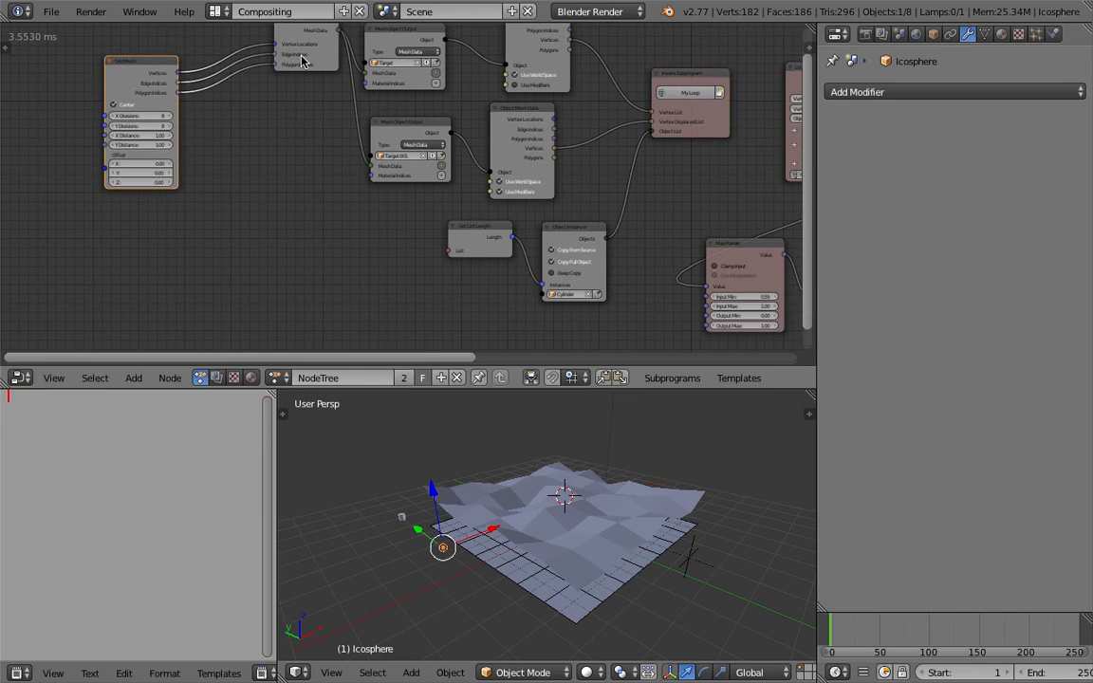
left_click_drag(326, 71, 296, 110)
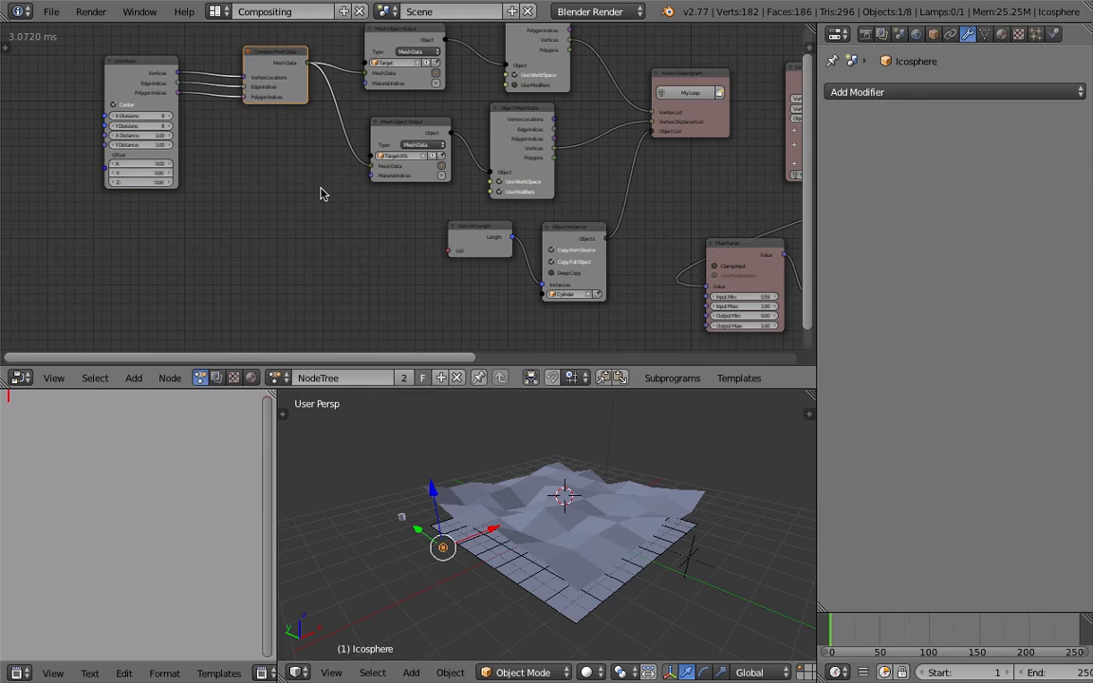
Move the Get List Length node farther from the Object Instancer node and enlarge the node editor downward
scroll(321, 193, "up", 2)
left_click_drag(481, 240, 453, 260)
middle_click_drag(456, 270, 477, 258)
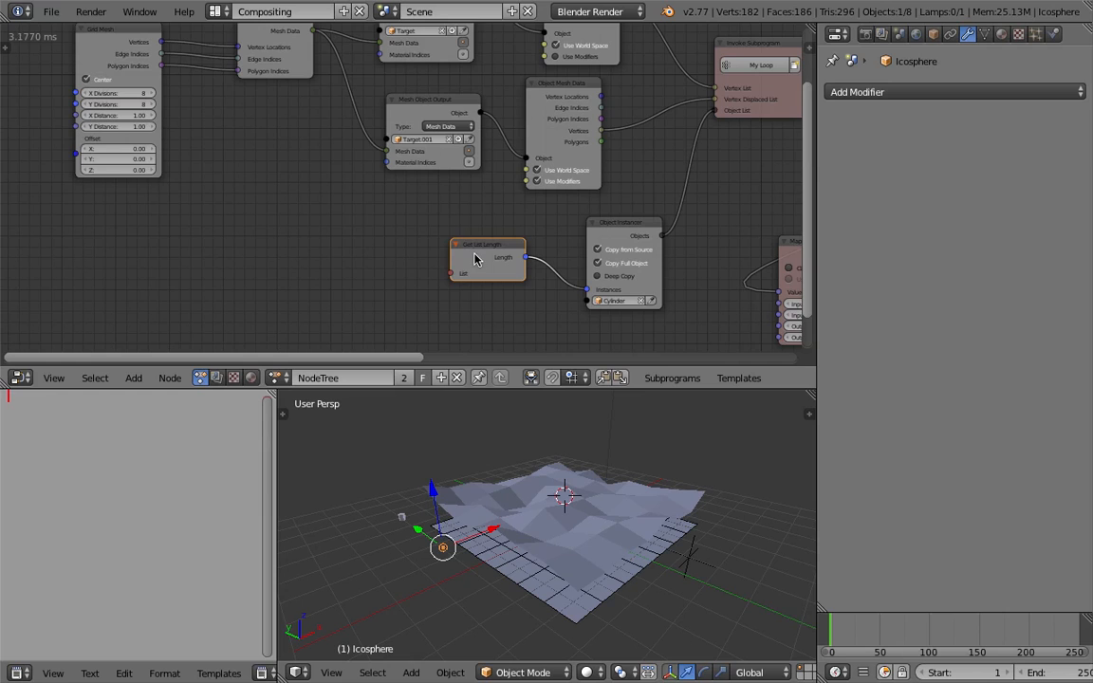
middle_click_drag(446, 219, 403, 265)
scroll(399, 252, "down", 1)
left_click_drag(506, 389, 503, 419)
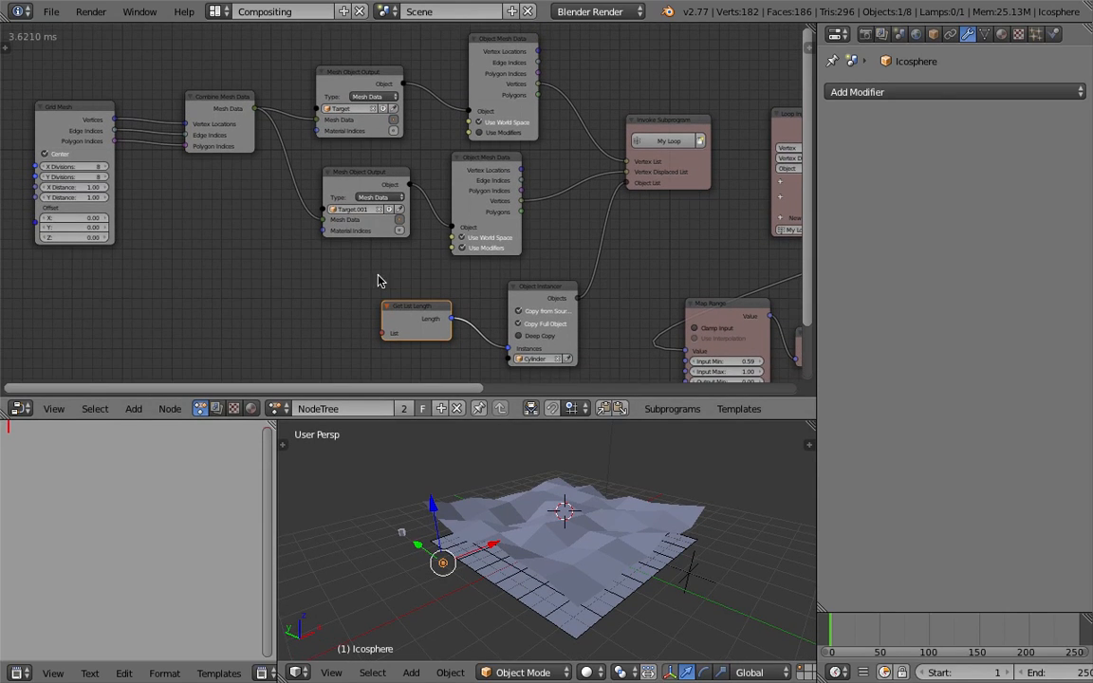
Connect the upper Object Mesh Data's Vertex Locations output to the Get List Length input and save over the existing blend file
scroll(379, 274, "up", 1)
left_click_drag(549, 41, 379, 344)
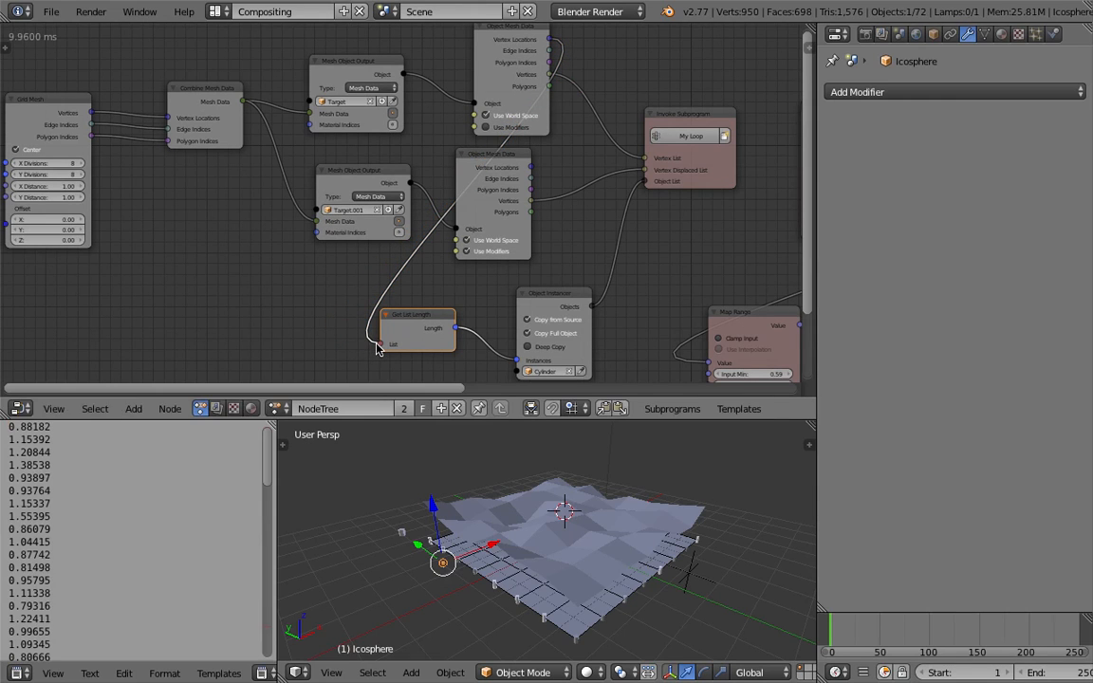
middle_click_drag(498, 520, 592, 564)
key("ctrl+s")
key("Return")
Nudge the Get List Length node slightly closer to the Object Instancer node
middle_click_drag(515, 288, 152, 258)
scroll(556, 269, "down", 2)
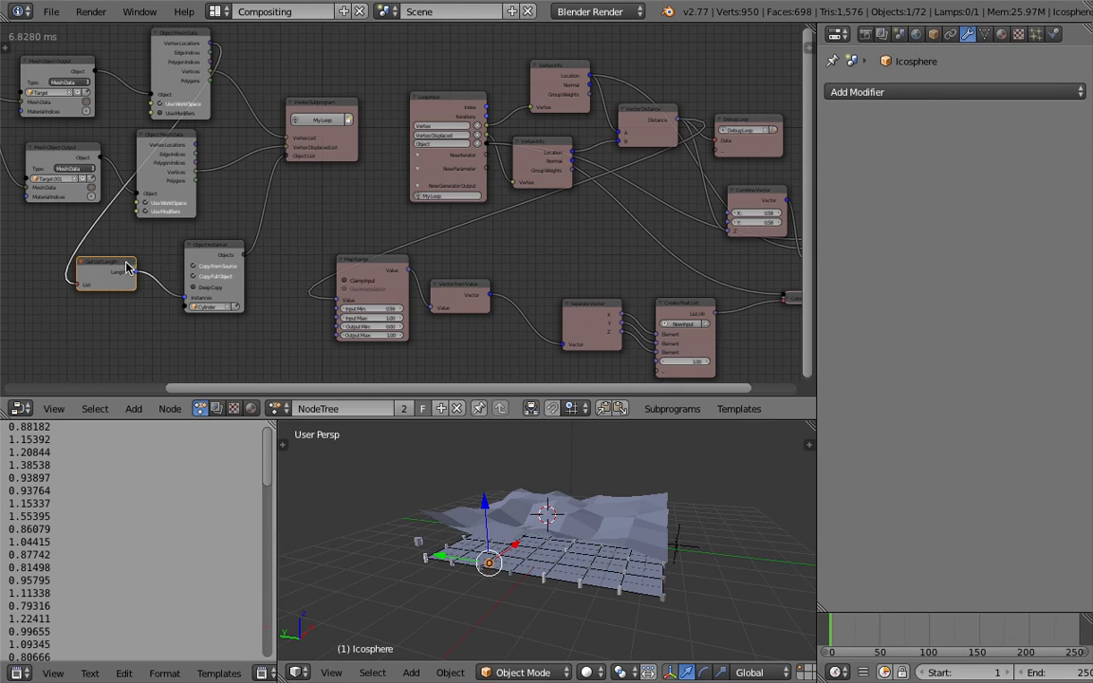
left_click_drag(133, 273, 150, 281)
Raise the X and Y values of the Combine Vector node together to about 1
middle_click_drag(511, 245, 362, 228)
scroll(374, 232, "up", 3)
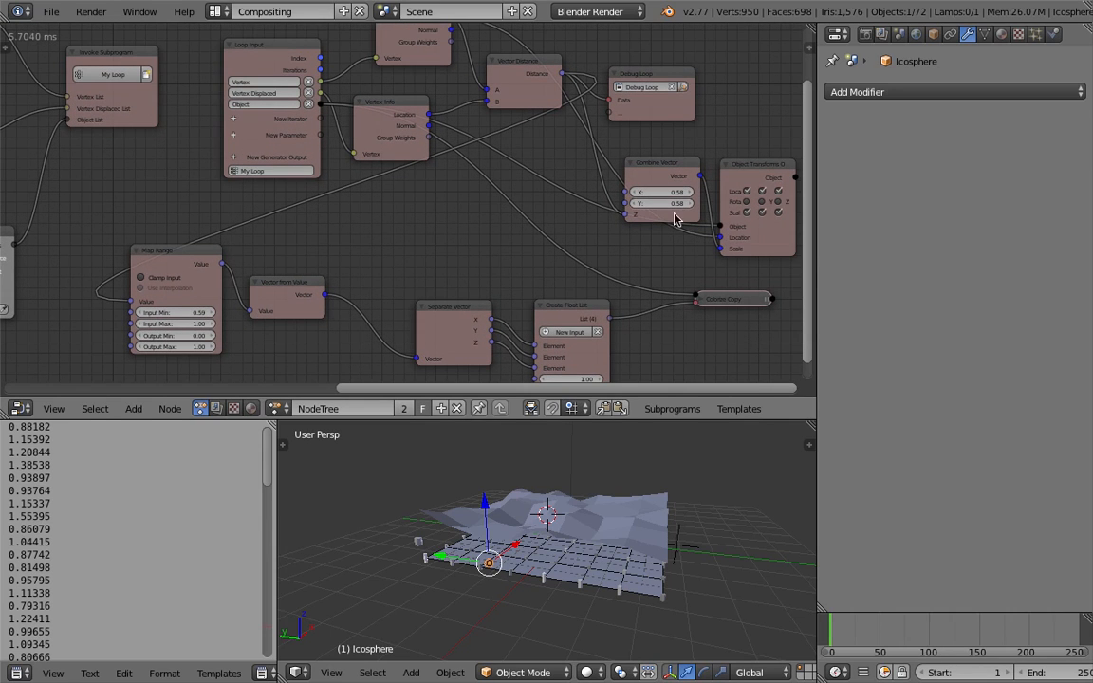
left_click_drag(668, 193, 668, 204)
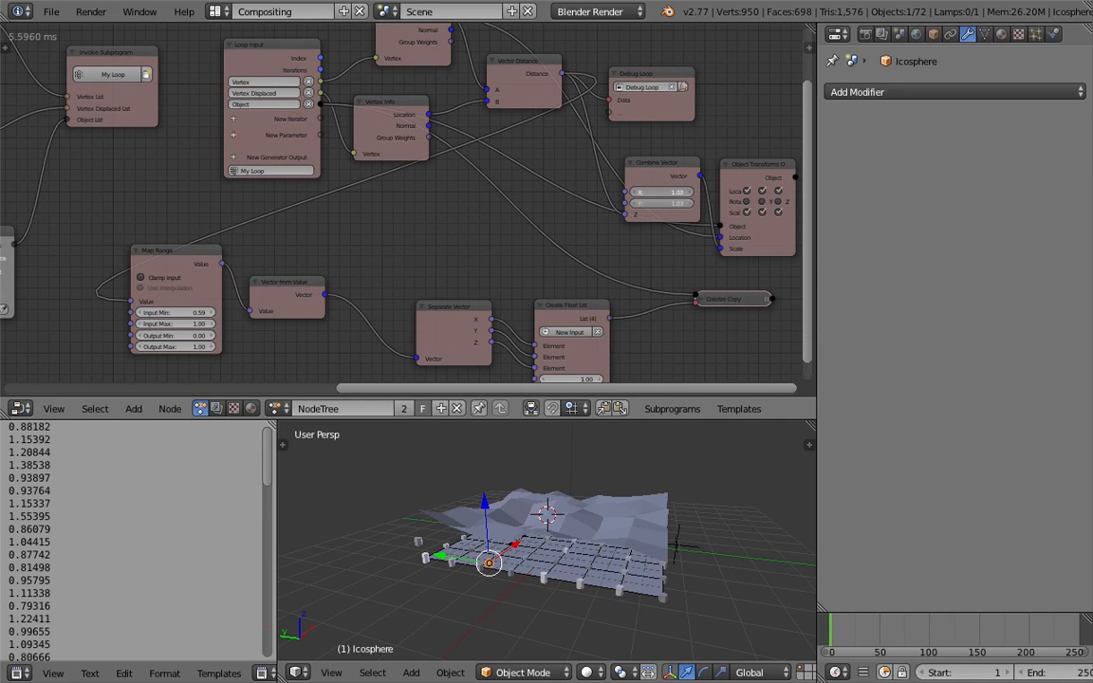
Set the X and Y values of the Combine Vector node to 3.91 and select the displaced Target.001 surface
left_click_drag(663, 202, 748, 202)
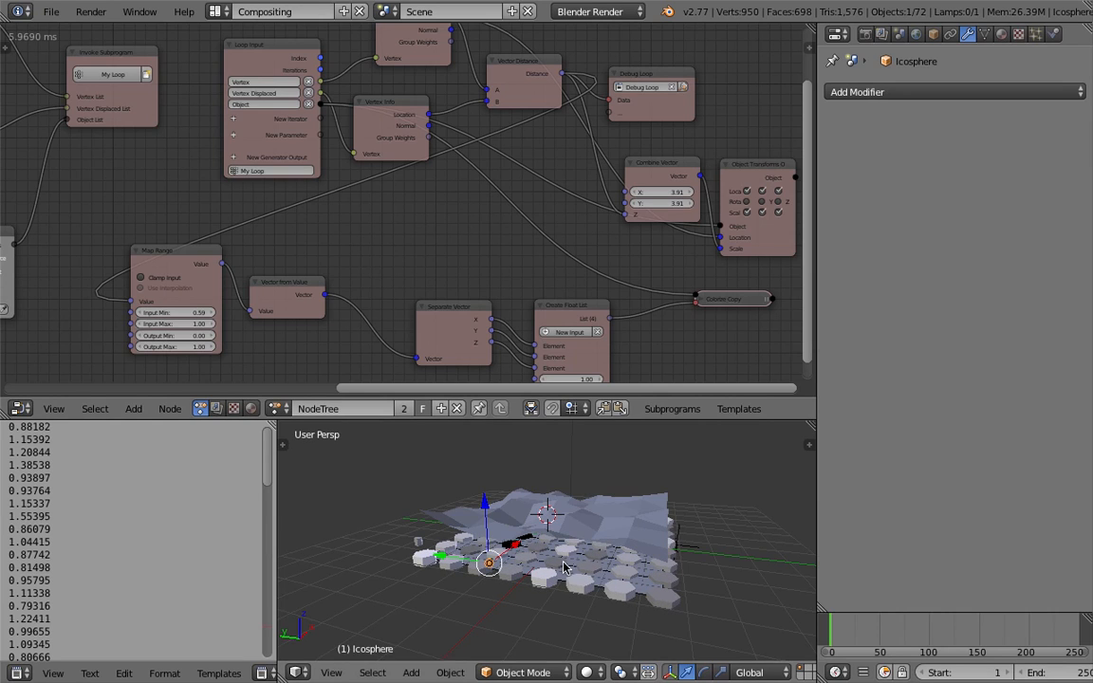
middle_click_drag(624, 528, 615, 527)
right_click(624, 528)
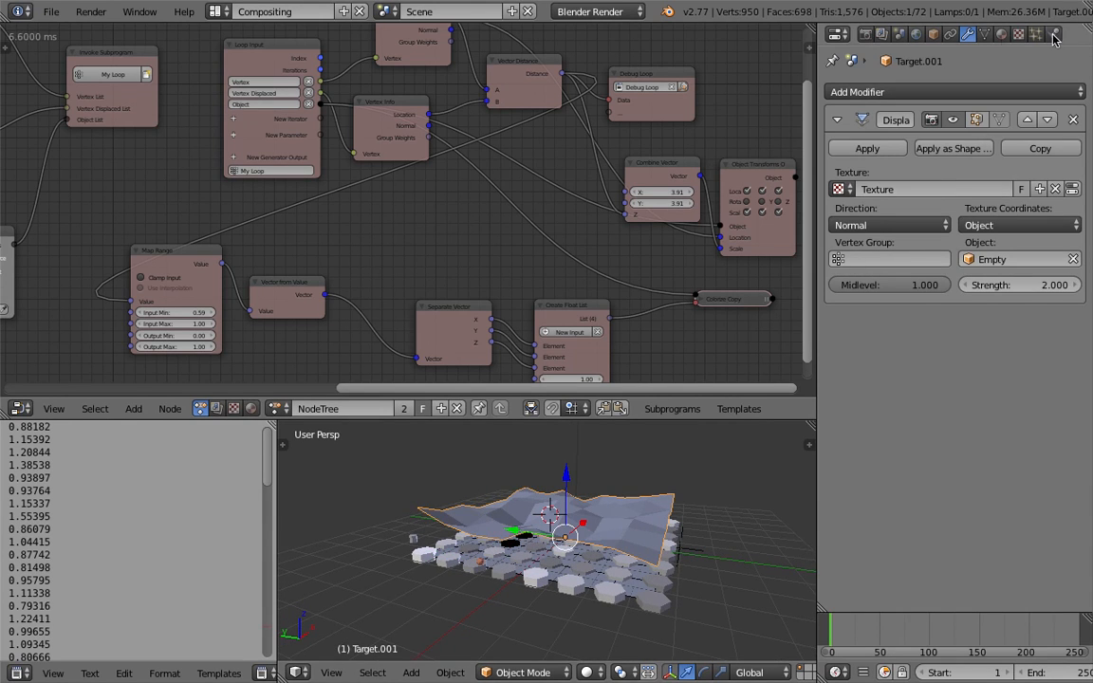
Move the Target.001 Mesh Object Output node away from the Target output and Object Mesh Data nodes
middle_click_drag(119, 160, 426, 186)
middle_click_drag(235, 196, 456, 196)
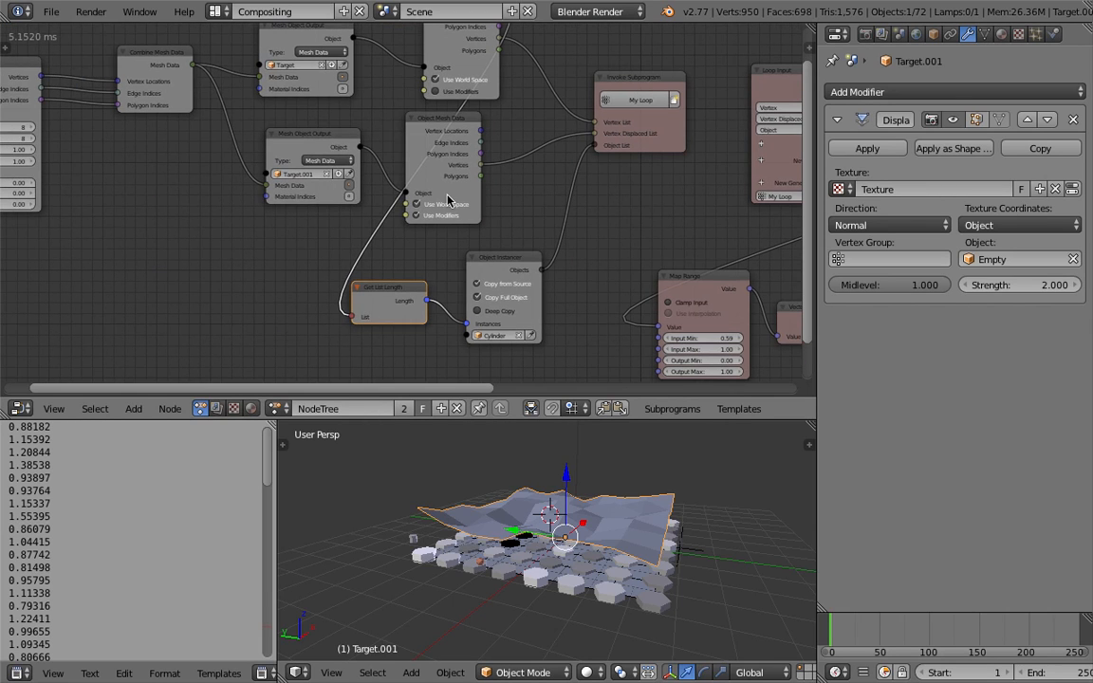
left_click_drag(318, 134, 292, 148)
middle_click_drag(297, 126, 261, 163)
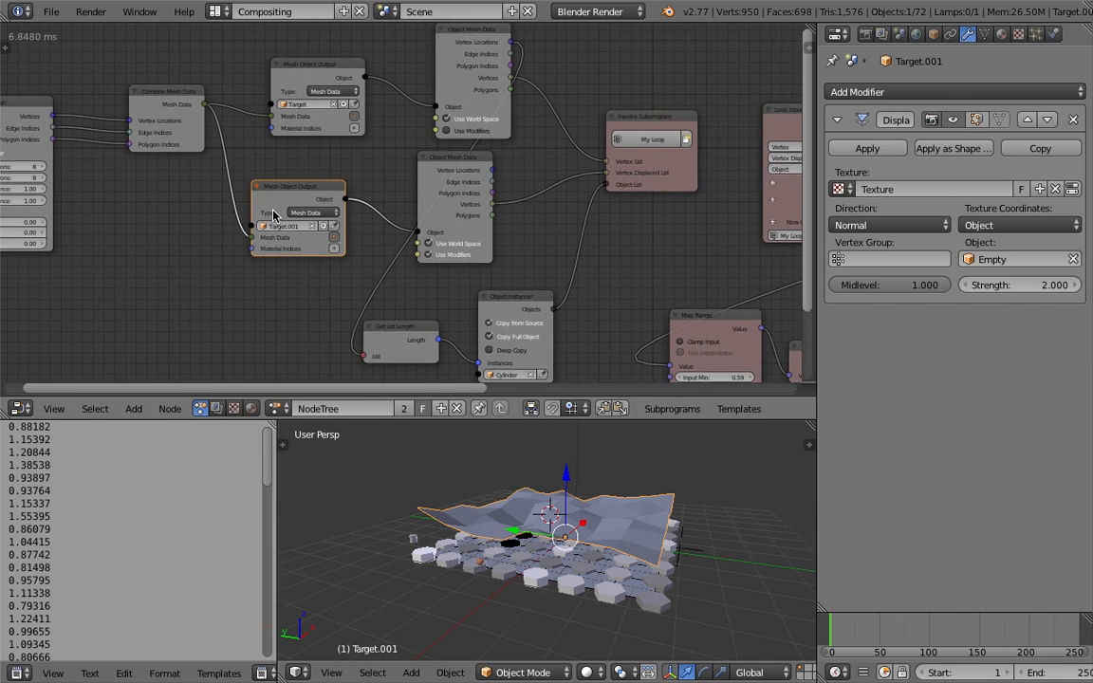
scroll(251, 183, "up", 1)
Save the file and link the Target node's Object output to the lower Object Mesh Data node's Object input
left_click_drag(364, 69, 348, 163)
key("ctrl+s")
left_click(389, 174)
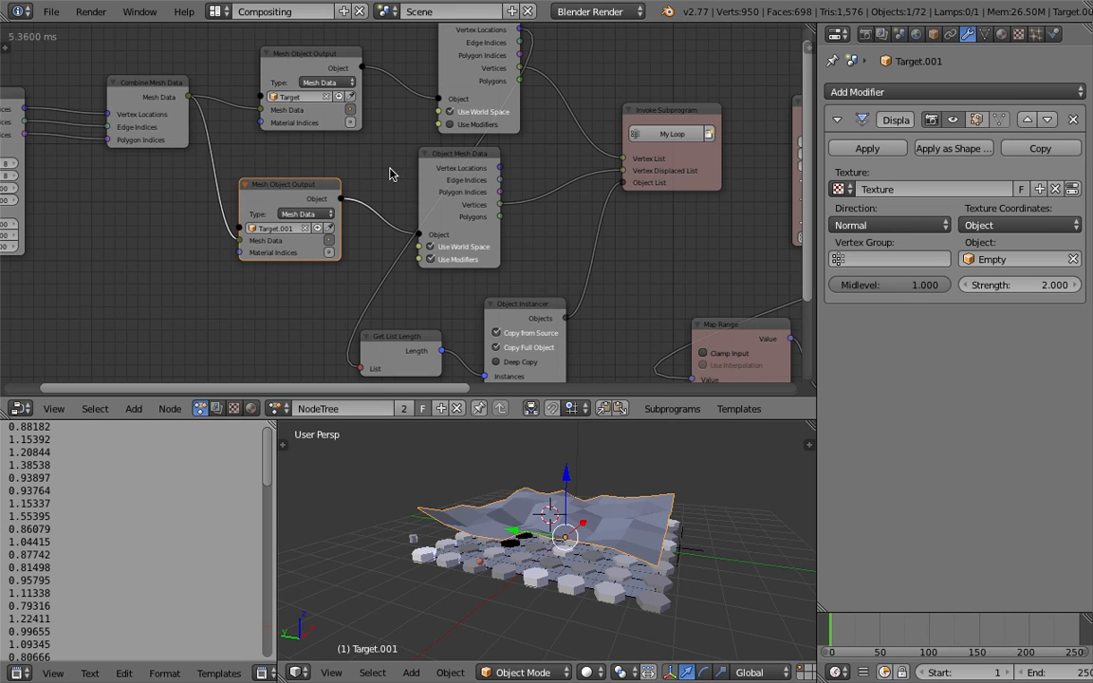
left_click_drag(363, 74, 417, 239)
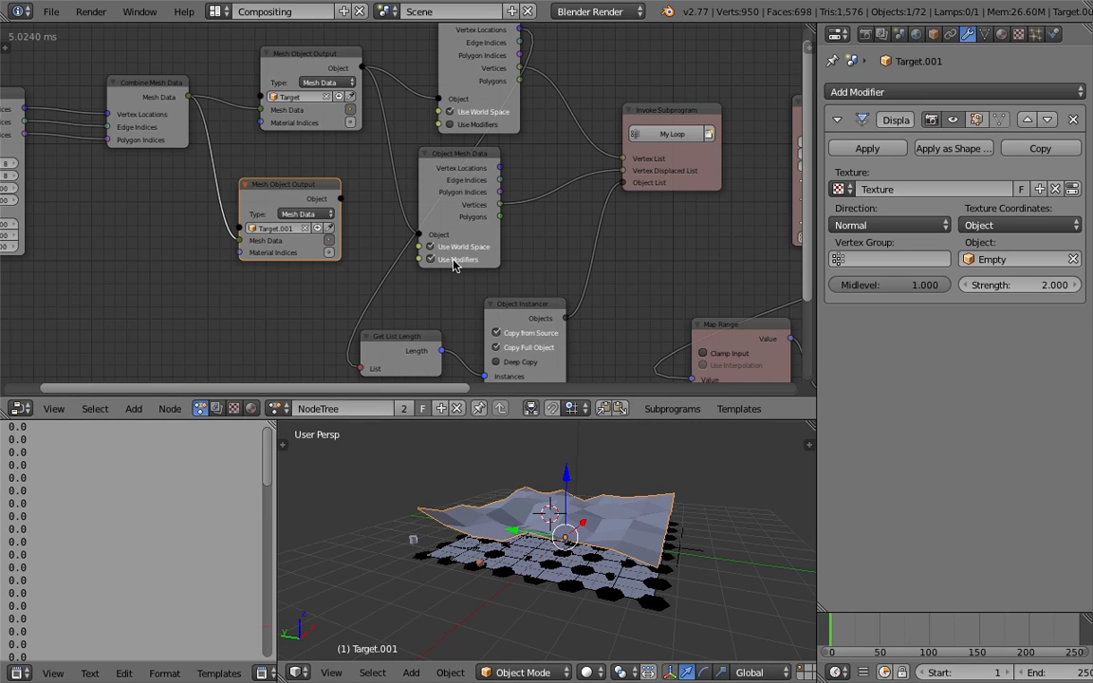
Add a Displace modifier to the flat Target grid with a midlevel of 1
right_click(536, 572)
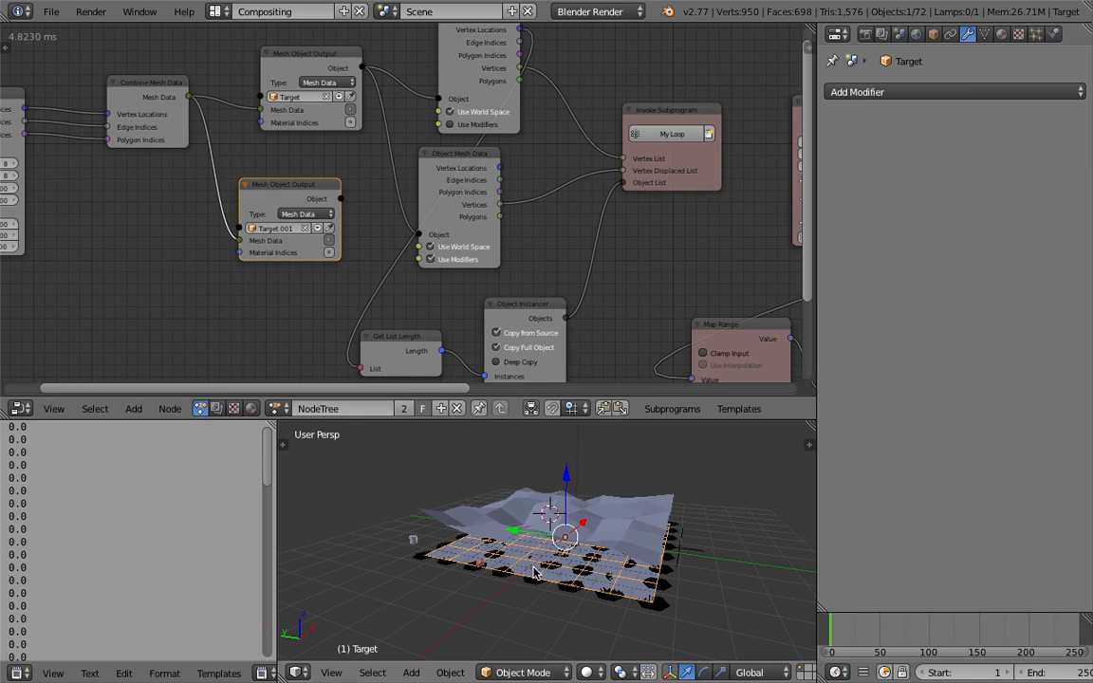
left_click(896, 93)
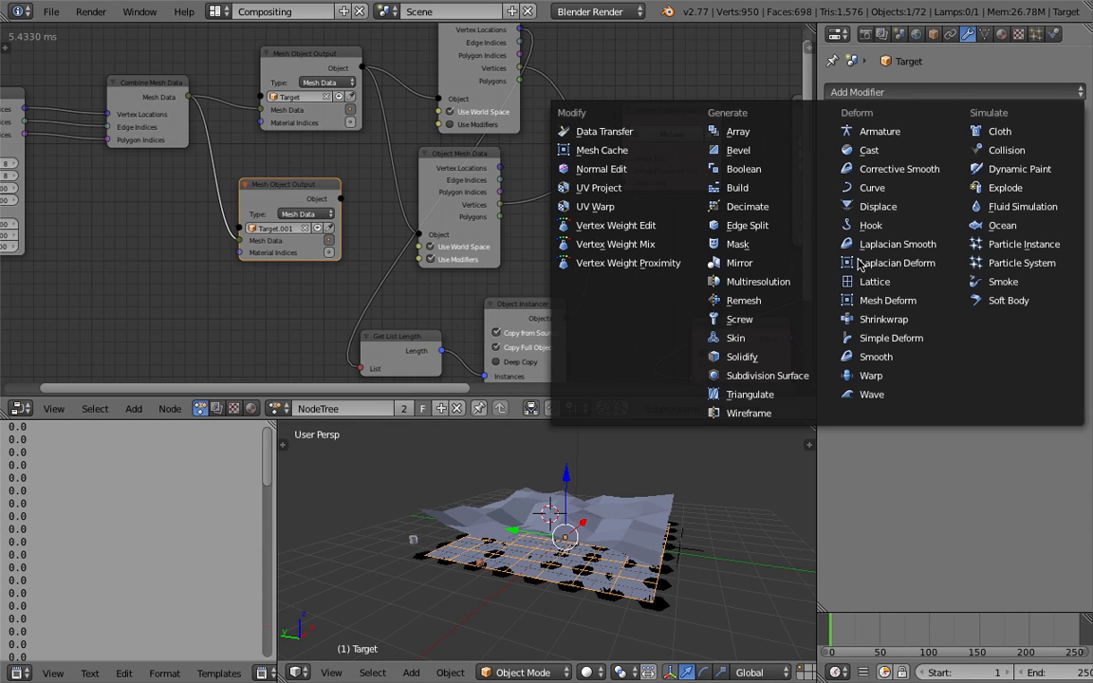
left_click(904, 207)
left_click(912, 285)
type("1")
key("Return")
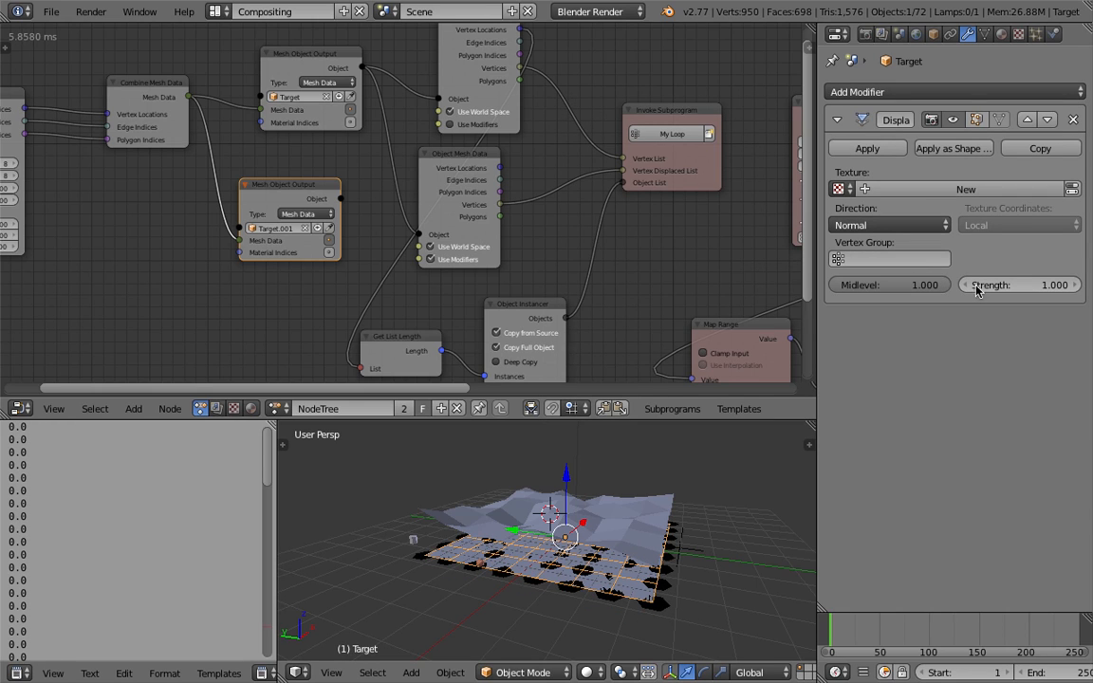
Set the Displace strength to 2 and assign the existing texture named Texture
left_click(1020, 285)
type("2")
key("Return")
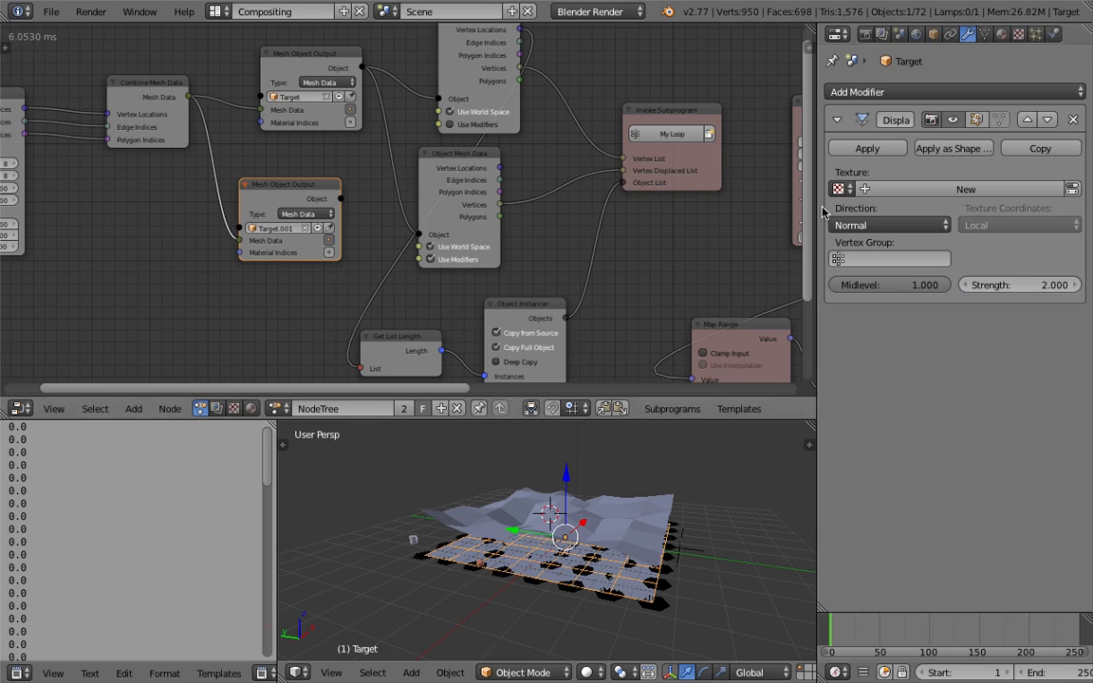
left_click(838, 189)
left_click(835, 208)
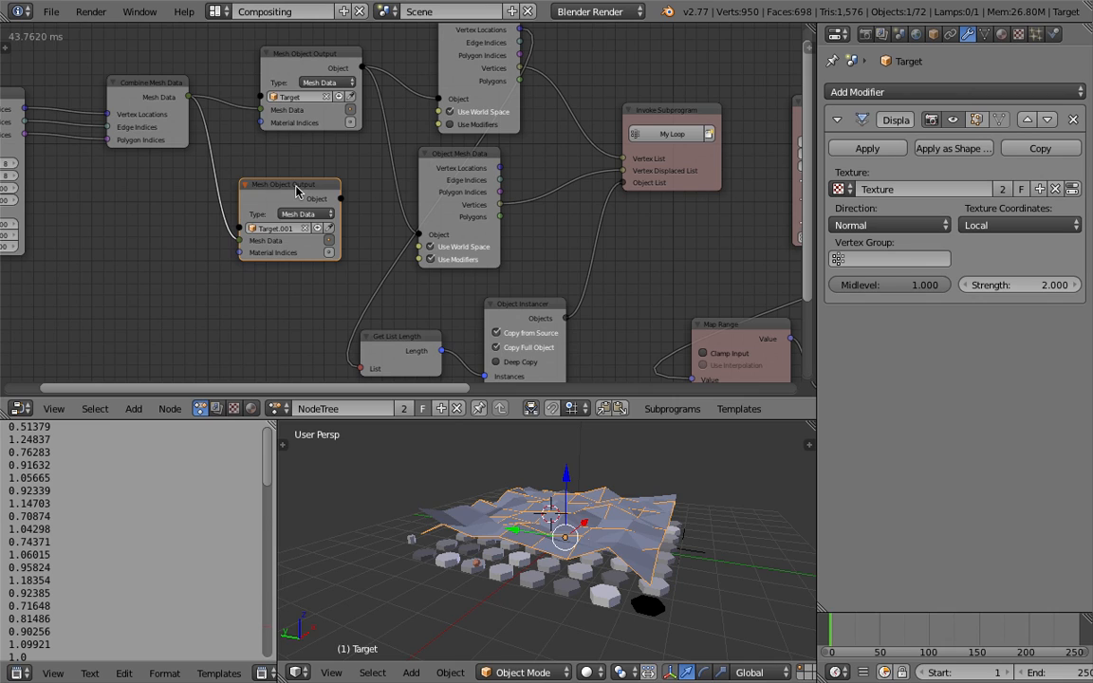
Delete the Target.001 Mesh Object Output node and the Target.001 object from the scene
key("x")
right_click(673, 498)
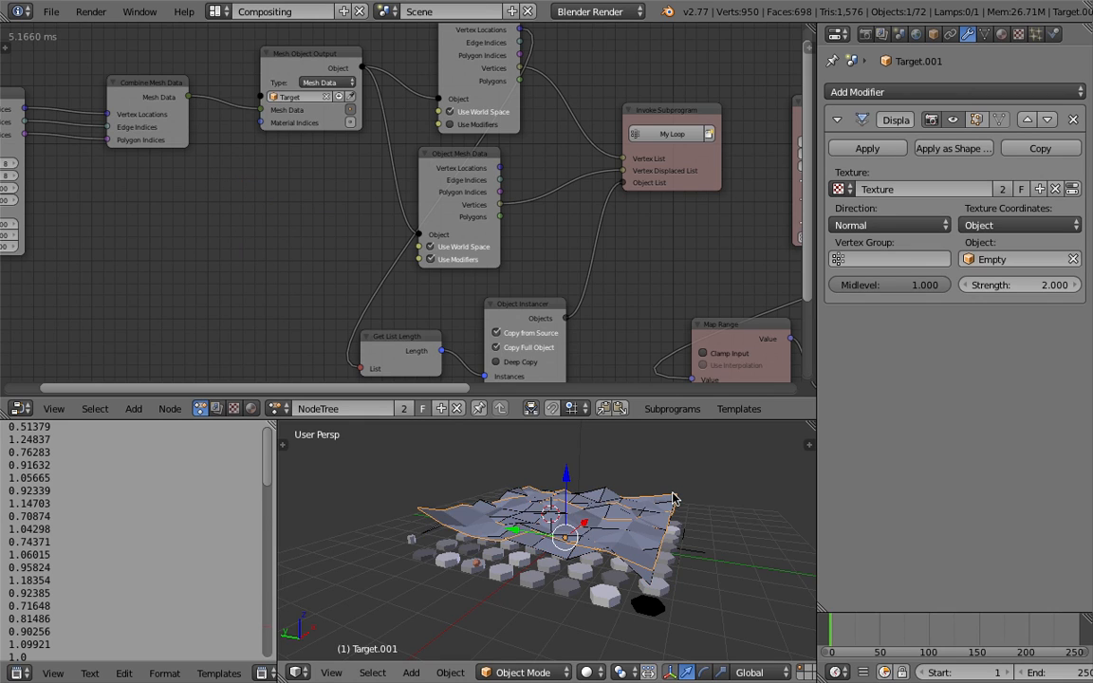
key("x")
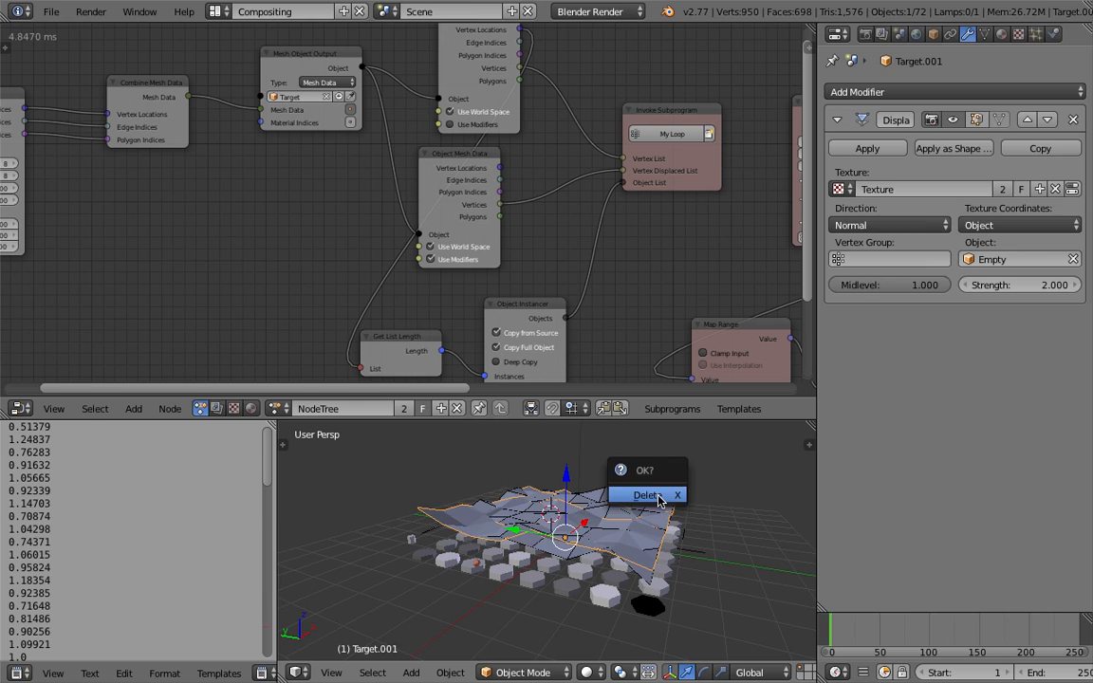
left_click(655, 495)
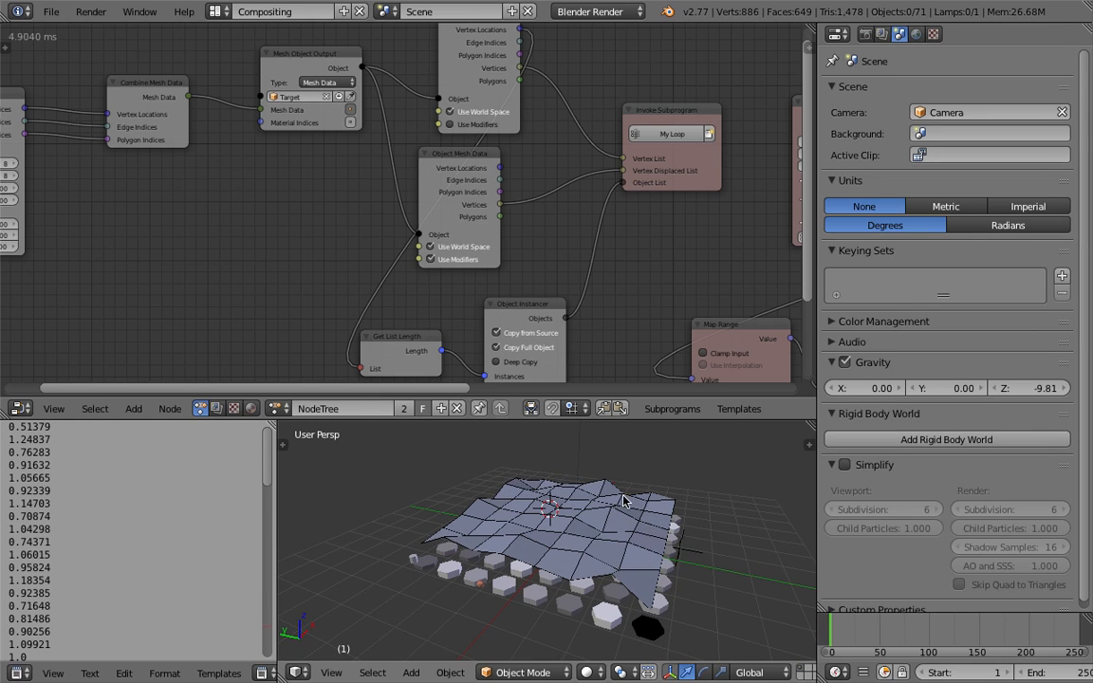
Select the Target mesh and split the properties area, turning its upper part into an Outliner
right_click(623, 501)
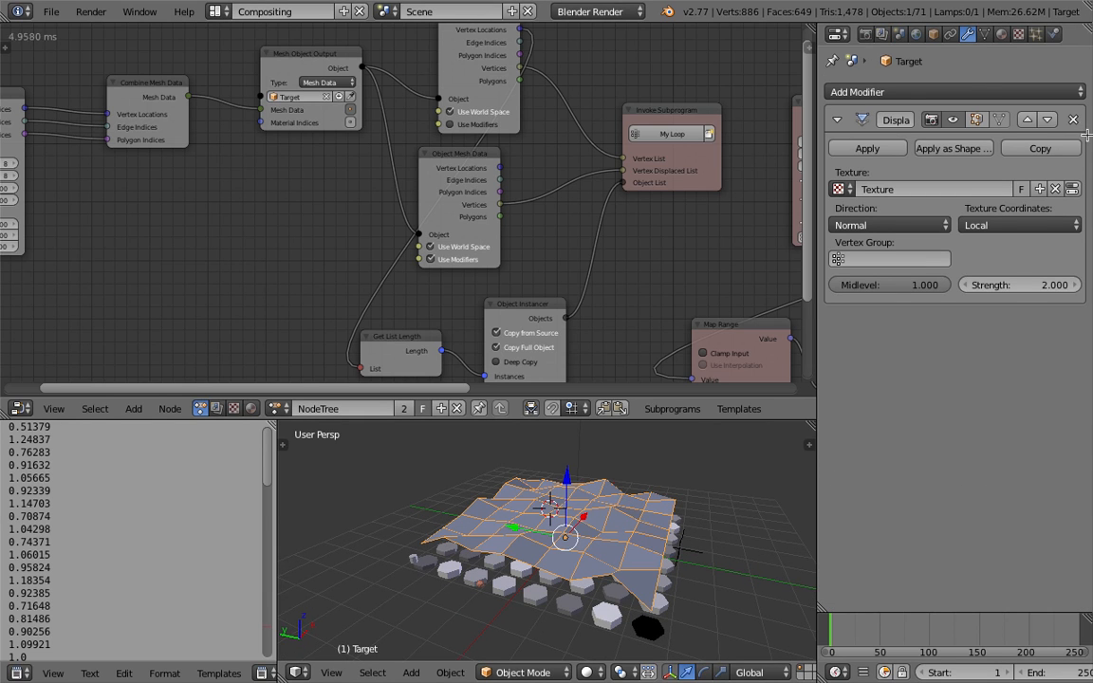
left_click_drag(1084, 29, 1077, 201)
left_click(837, 35)
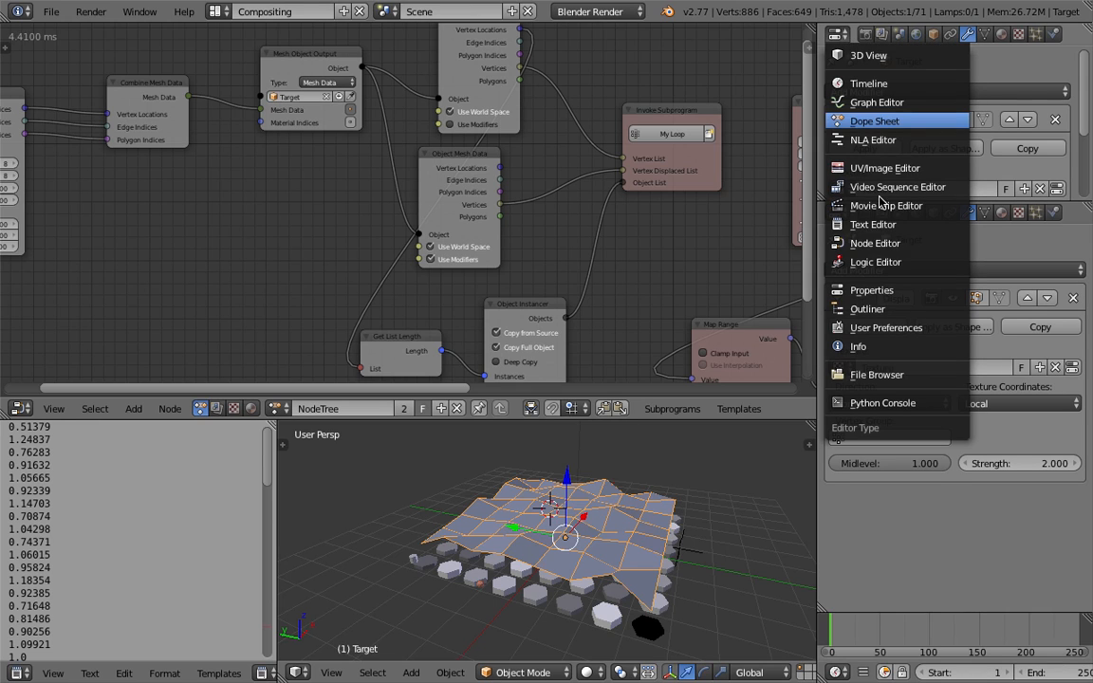
left_click(896, 309)
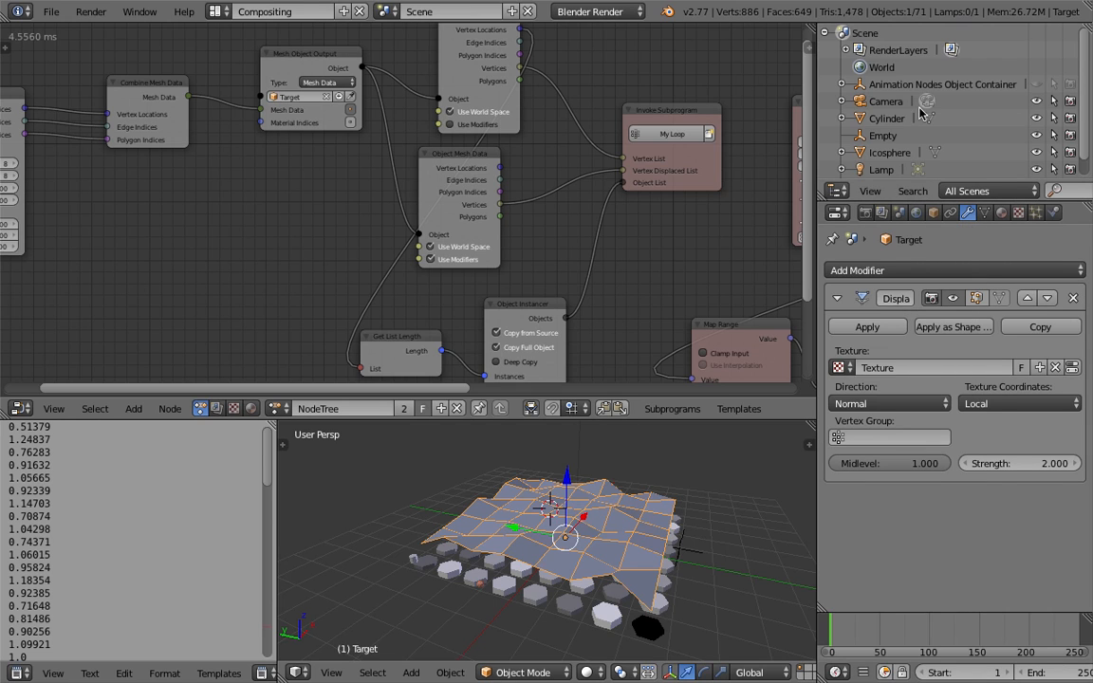
Set the Target object's maximum draw type to Wire and save the file
left_click(933, 213)
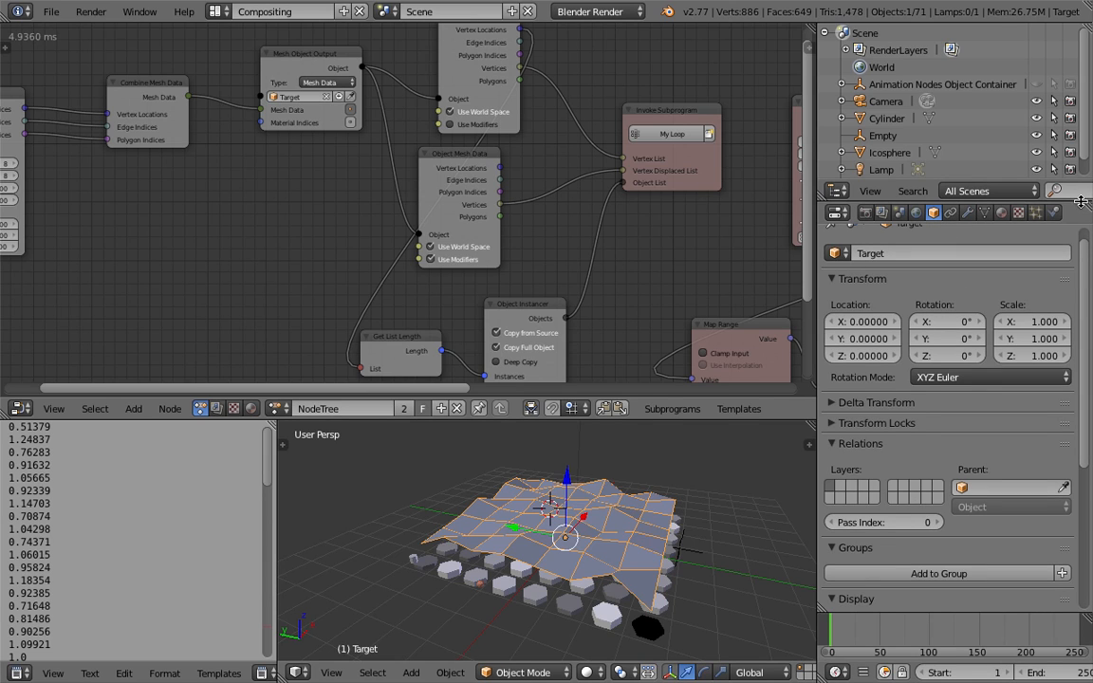
left_click_drag(1081, 201, 1081, 126)
scroll(949, 427, "down", 2)
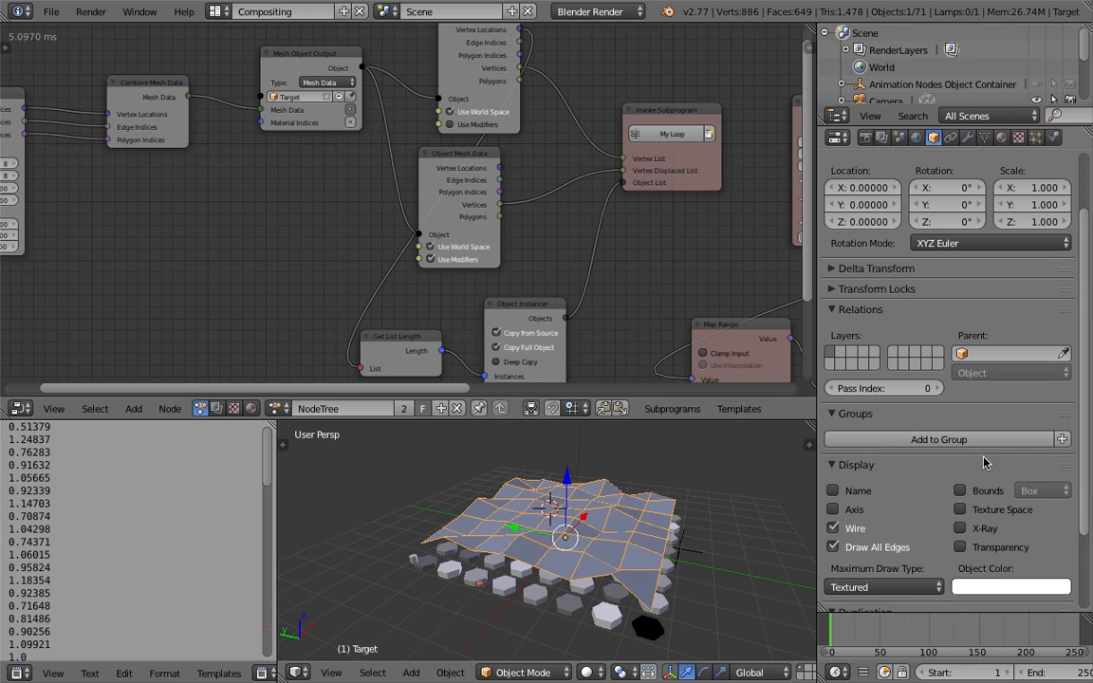
left_click(892, 587)
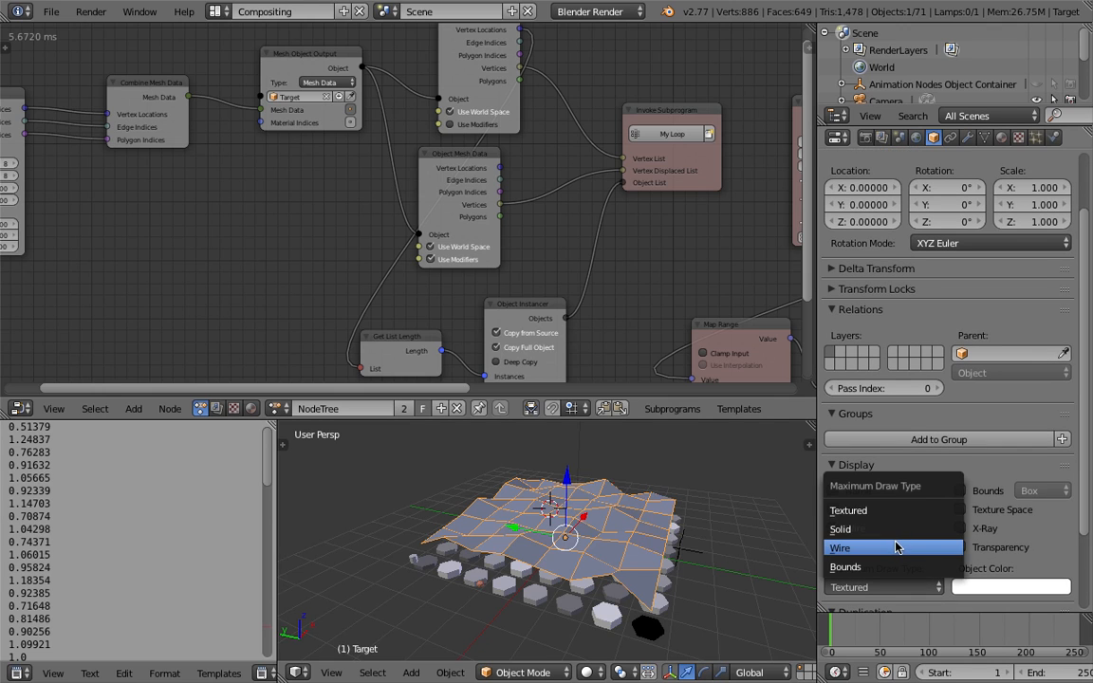
left_click(896, 548)
middle_click_drag(625, 549, 626, 554)
key("ctrl+s")
left_click(627, 550)
Rearrange the two Object Mesh Data nodes so that they are clearly separated in the node tree
middle_click_drag(366, 200, 368, 215)
scroll(380, 214, "down", 2)
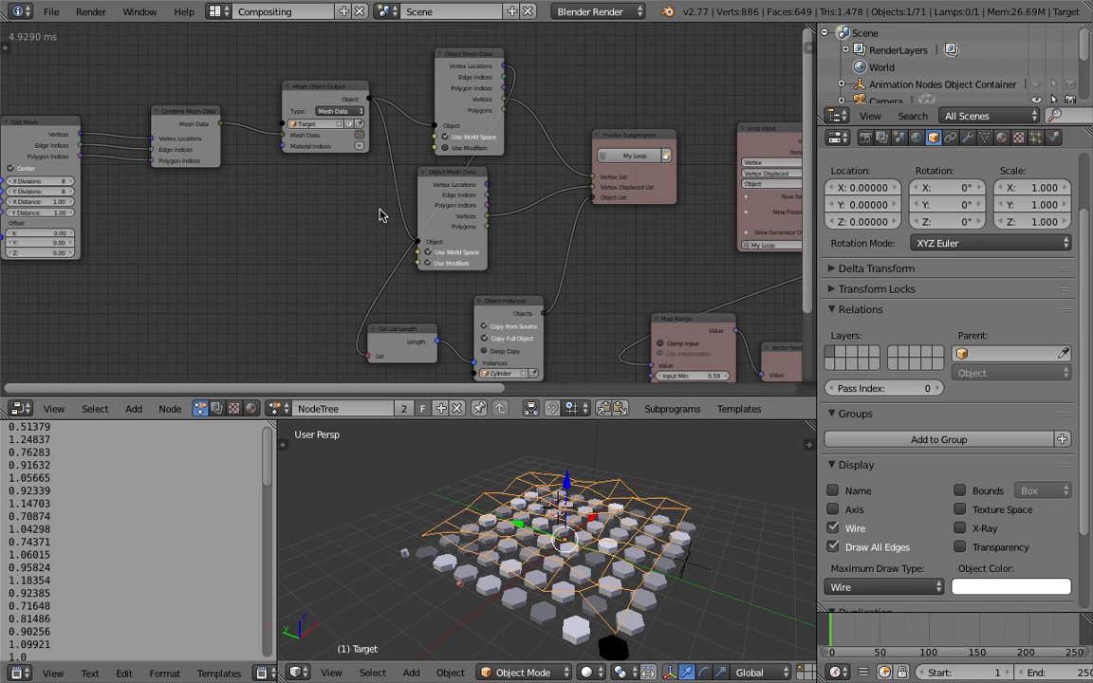
left_click_drag(436, 179, 483, 190)
left_click(453, 101)
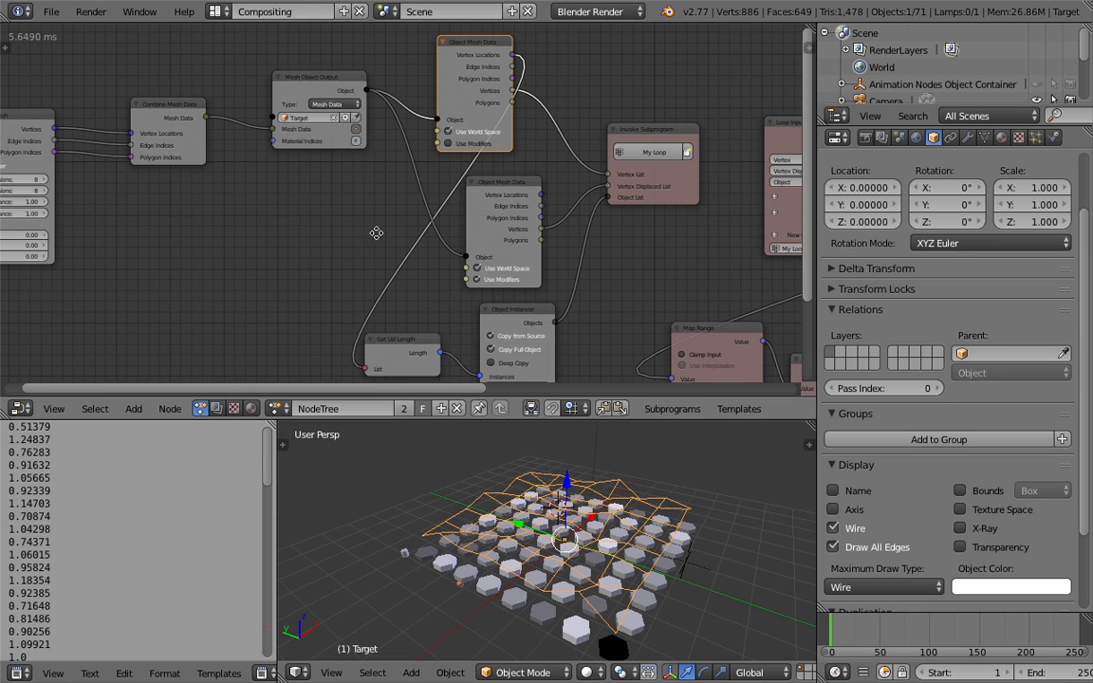
Move the Combine Mesh Data and Mesh Object Output nodes closer to the Grid Mesh node
scroll(377, 233, "down", 4)
middle_click_drag(333, 193, 337, 194)
left_click(254, 141)
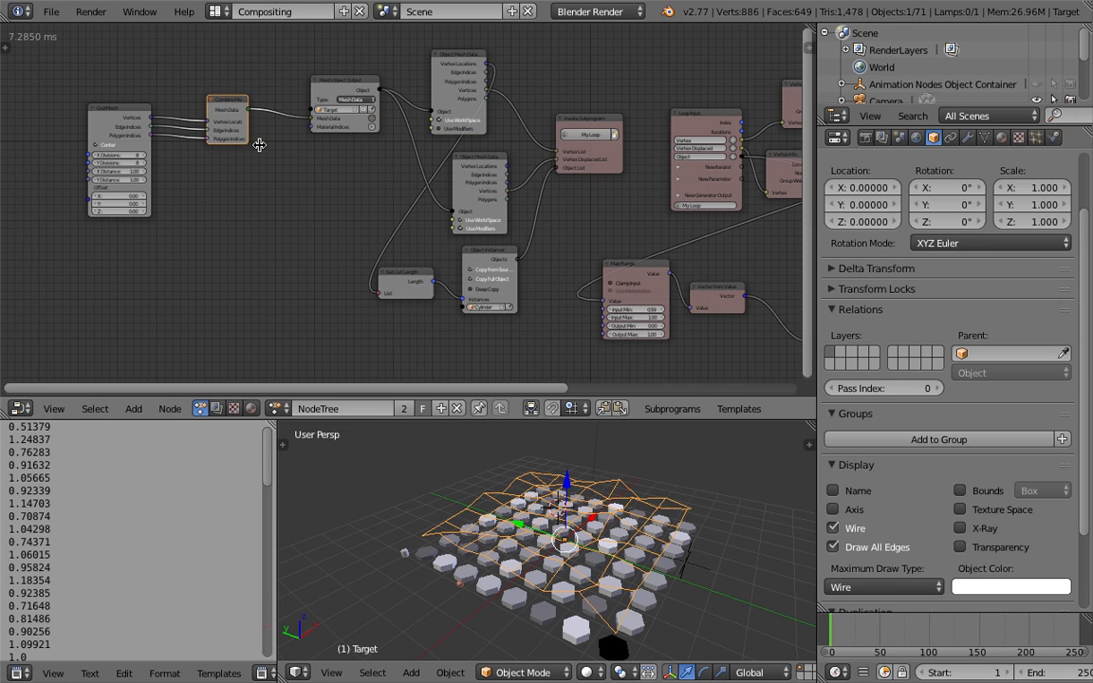
left_click_drag(220, 101, 188, 104)
left_click_drag(324, 87, 269, 109)
scroll(270, 152, "up", 2)
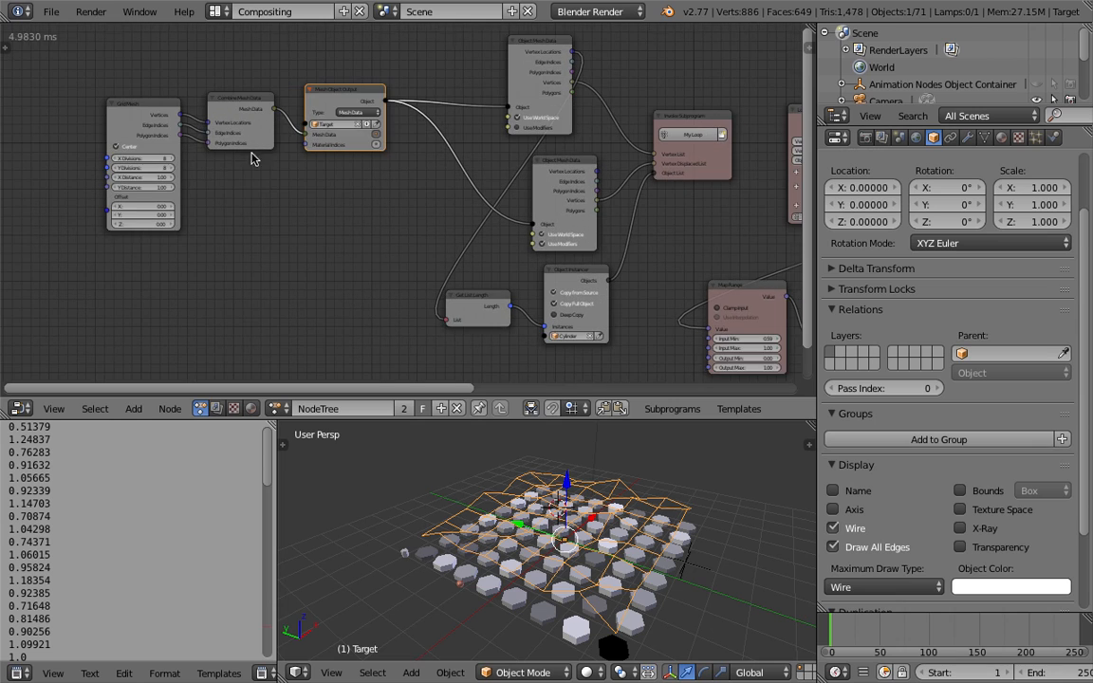
middle_click_drag(371, 244, 383, 244)
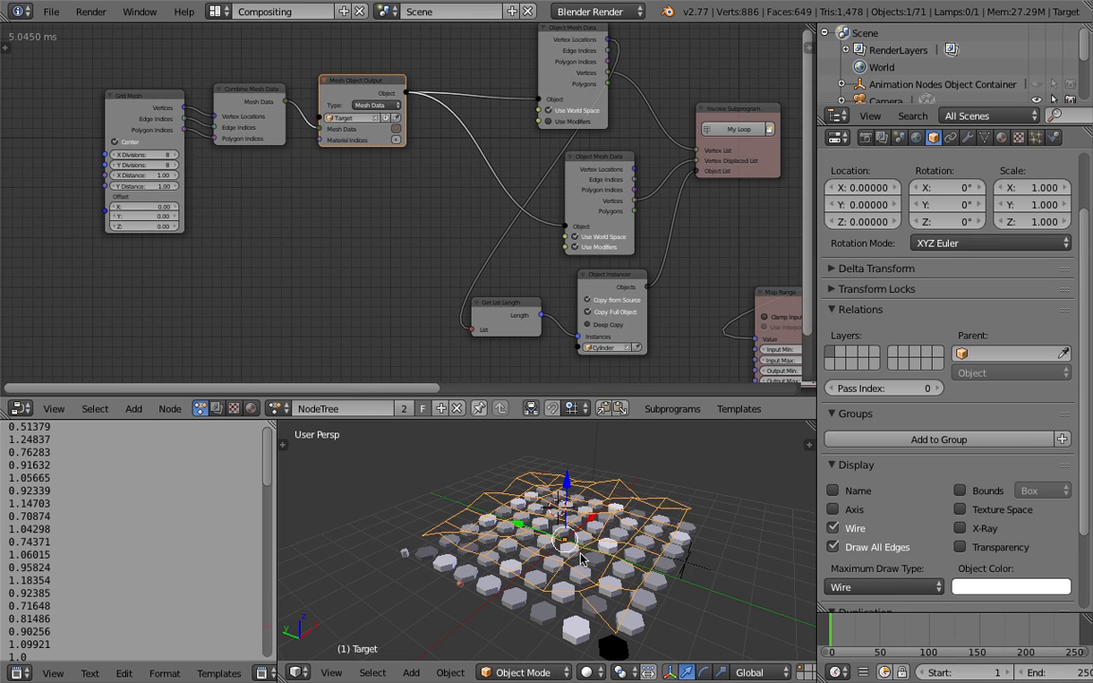
Move the Empty farther from the grid, to about X 2.23, Y -5.66, Z -0.85
middle_click_drag(581, 556, 621, 545)
middle_click_drag(592, 495, 610, 508)
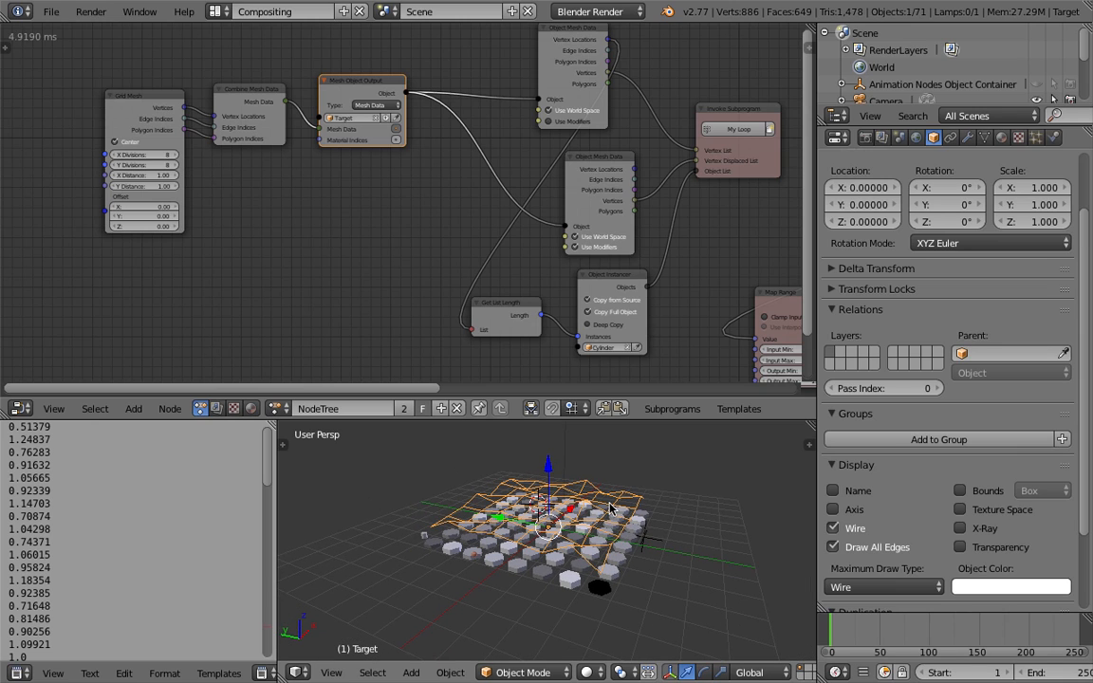
right_click(648, 539)
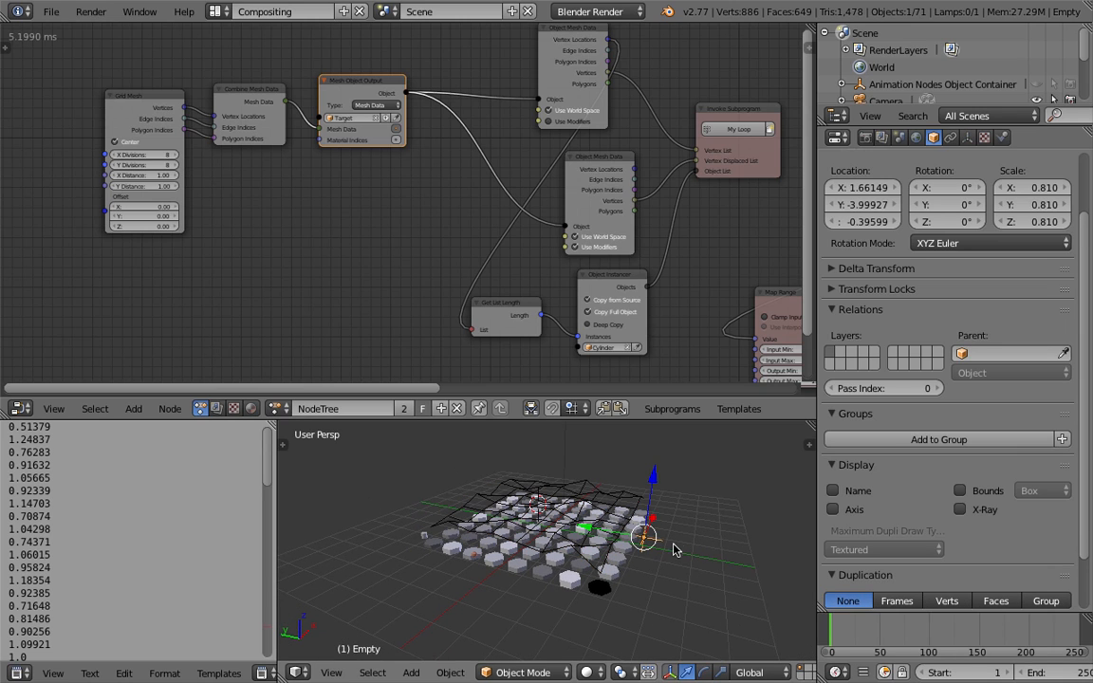
key("g")
left_click(714, 575)
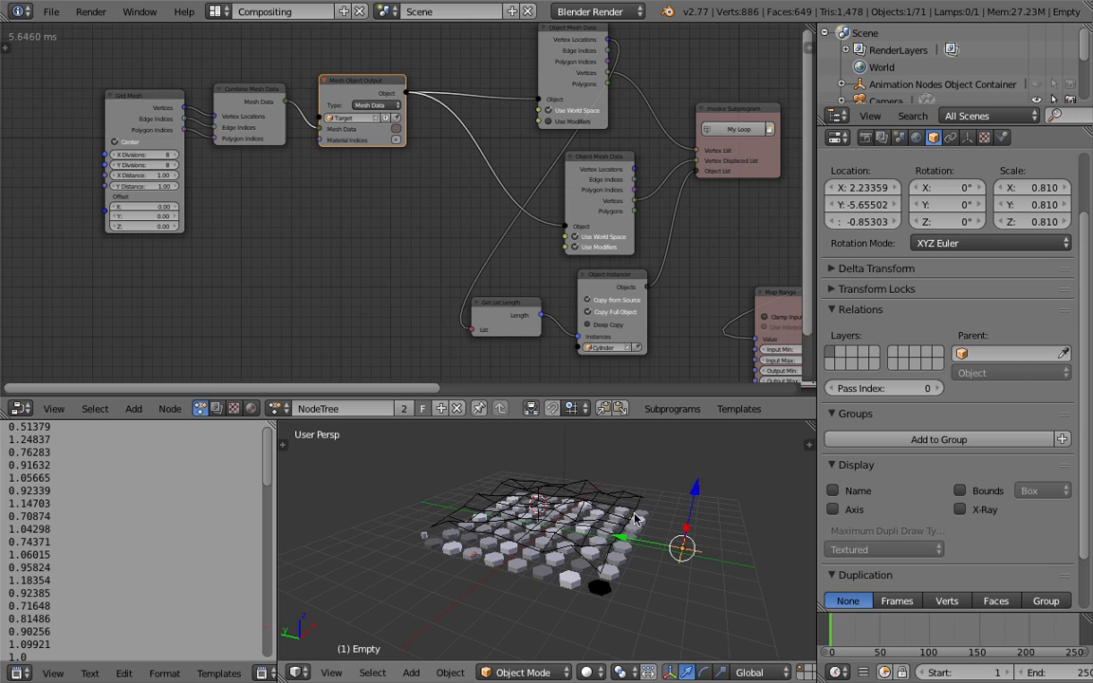
Set the Target Displace modifier's texture coordinates to Object, using the Empty as the reference object
right_click(631, 502)
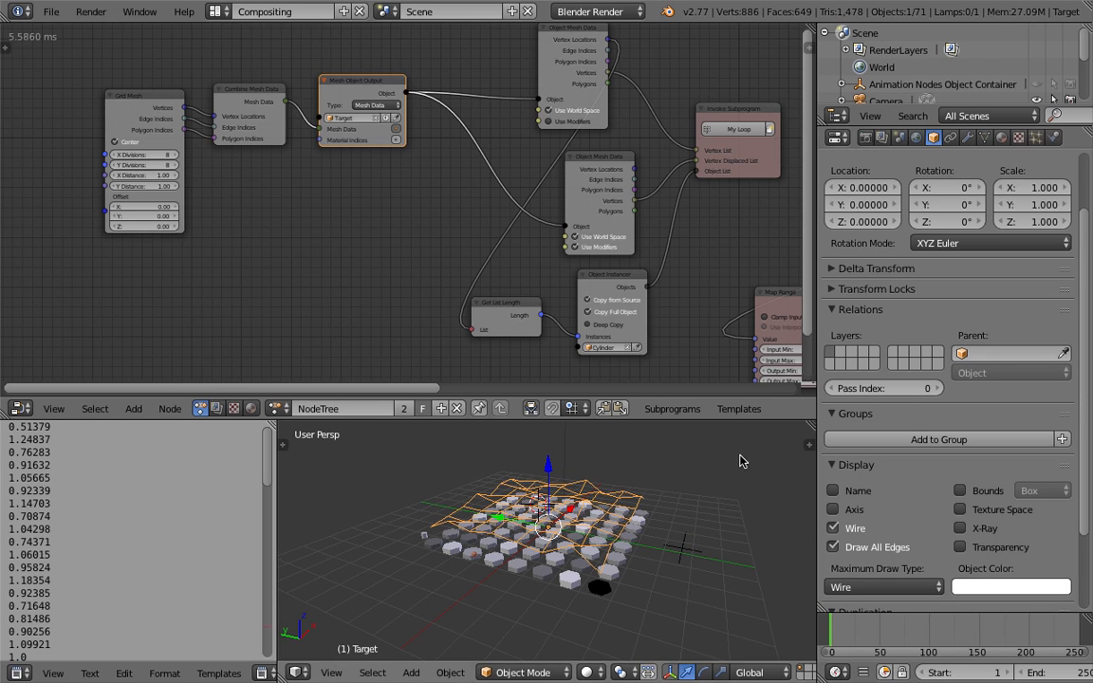
left_click(968, 139)
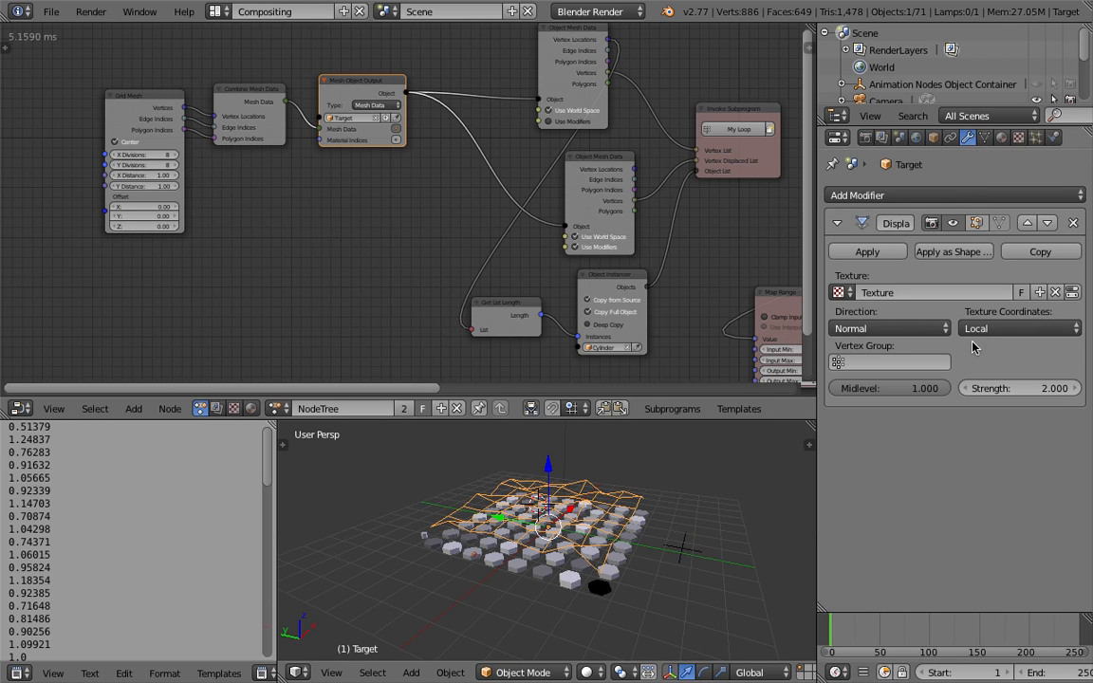
left_click(970, 329)
left_click(925, 272)
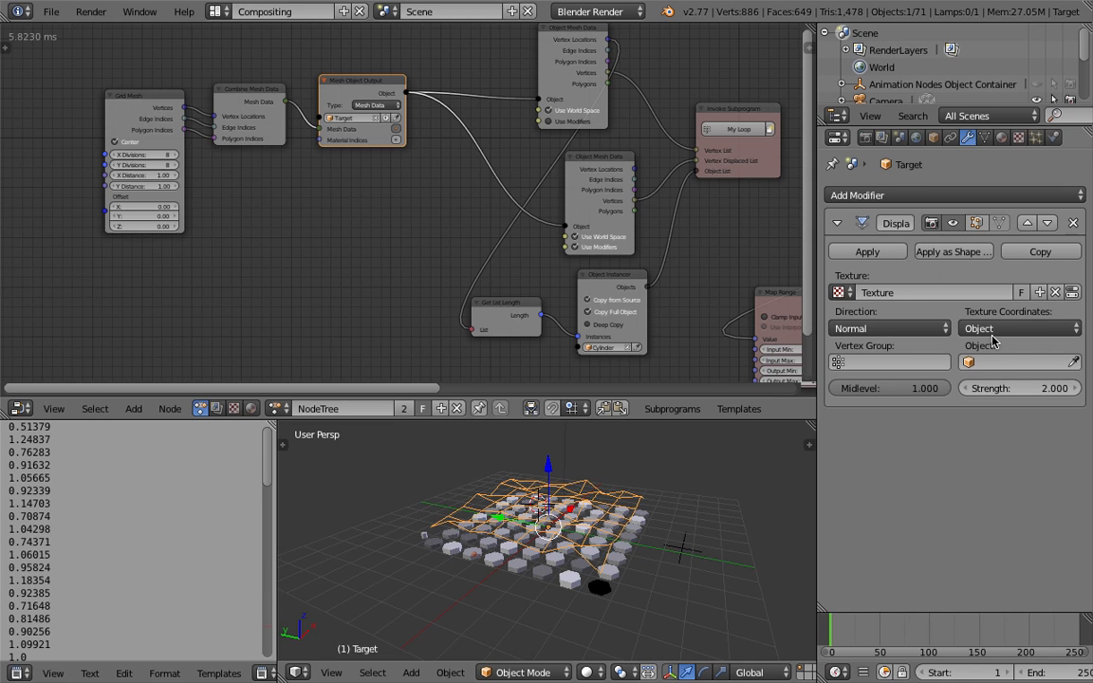
left_click(1006, 362)
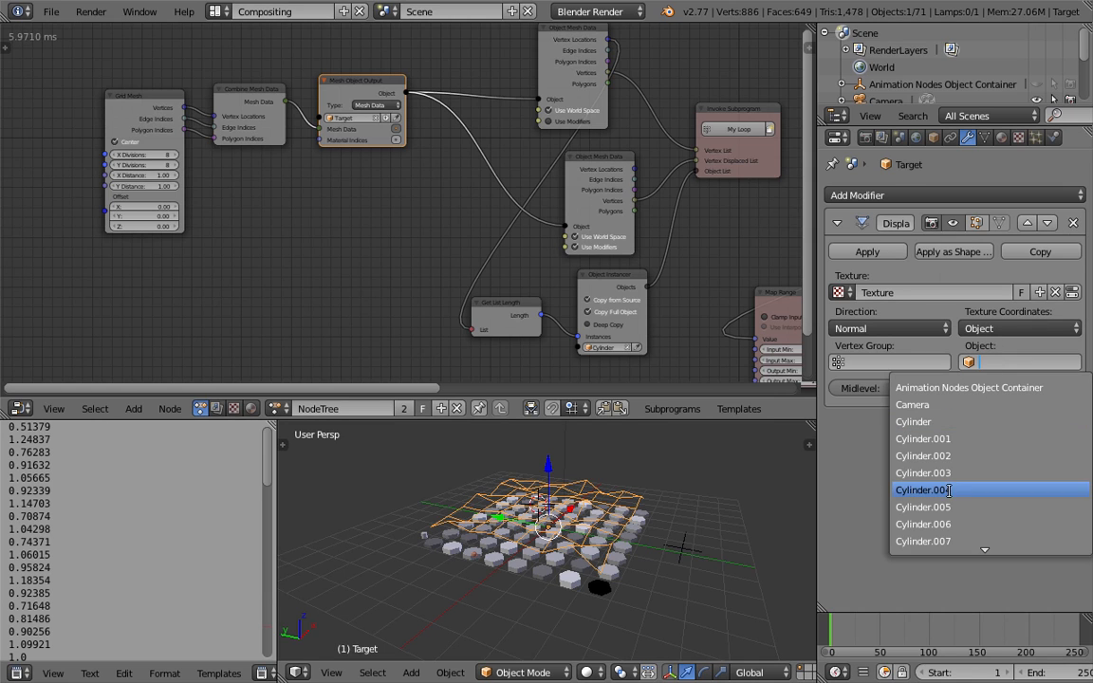
type("Emp")
key("Return")
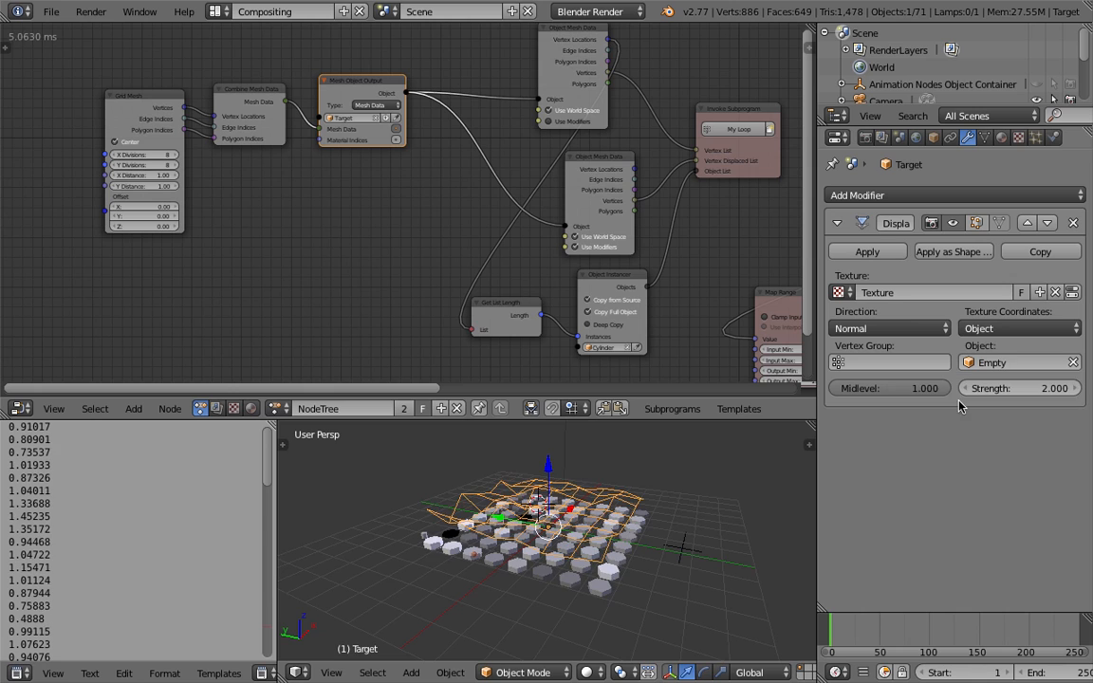
Reposition the Empty several times around the grid, leaving it at about X 0.85, Y -4.78, Z -0.83
right_click(676, 548)
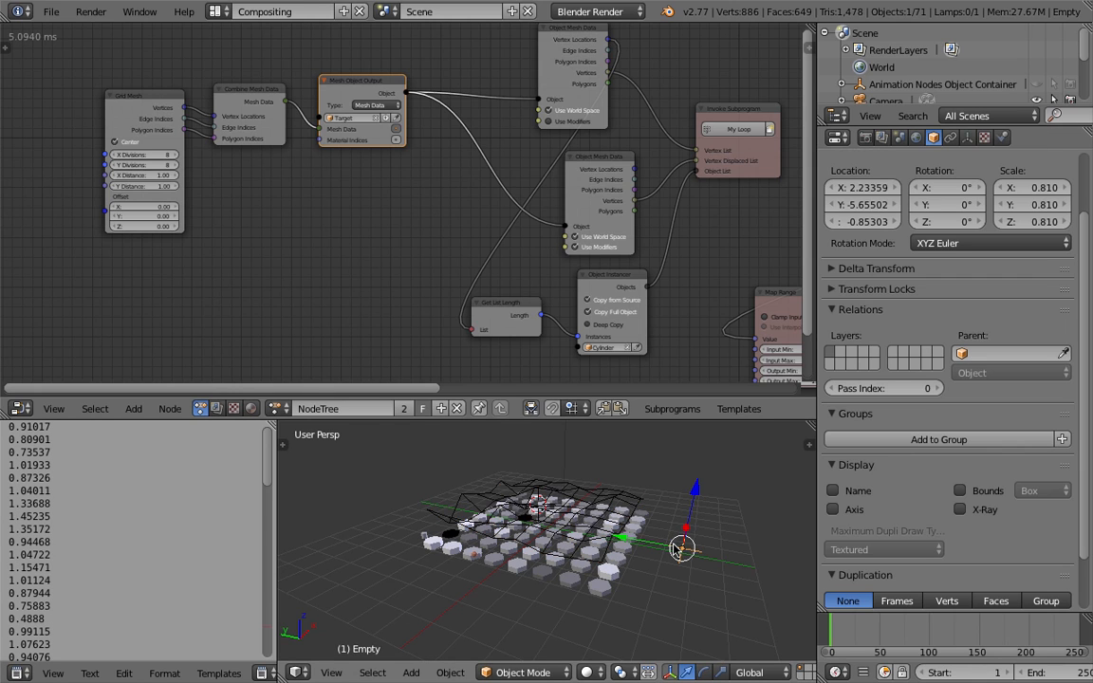
key("g")
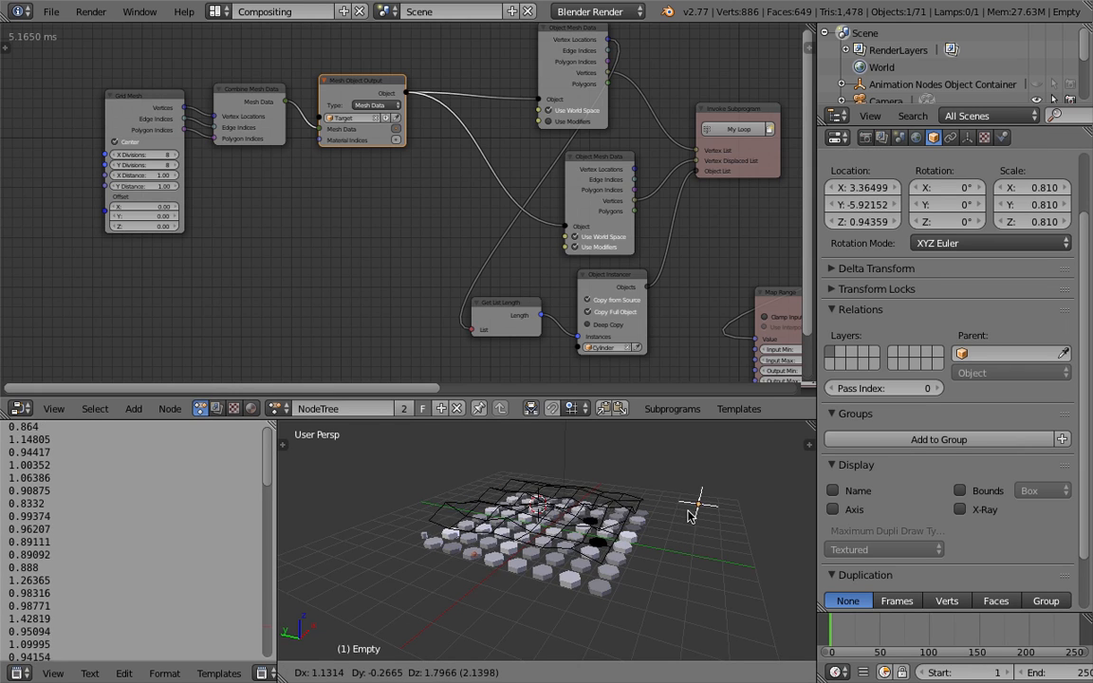
left_click(667, 558)
mouse_move(640, 564)
middle_mouse_down()
mouse_move(622, 543)
mouse_move(653, 553)
middle_mouse_up()
key("g")
left_click(667, 538)
scroll(667, 538, "down", 3)
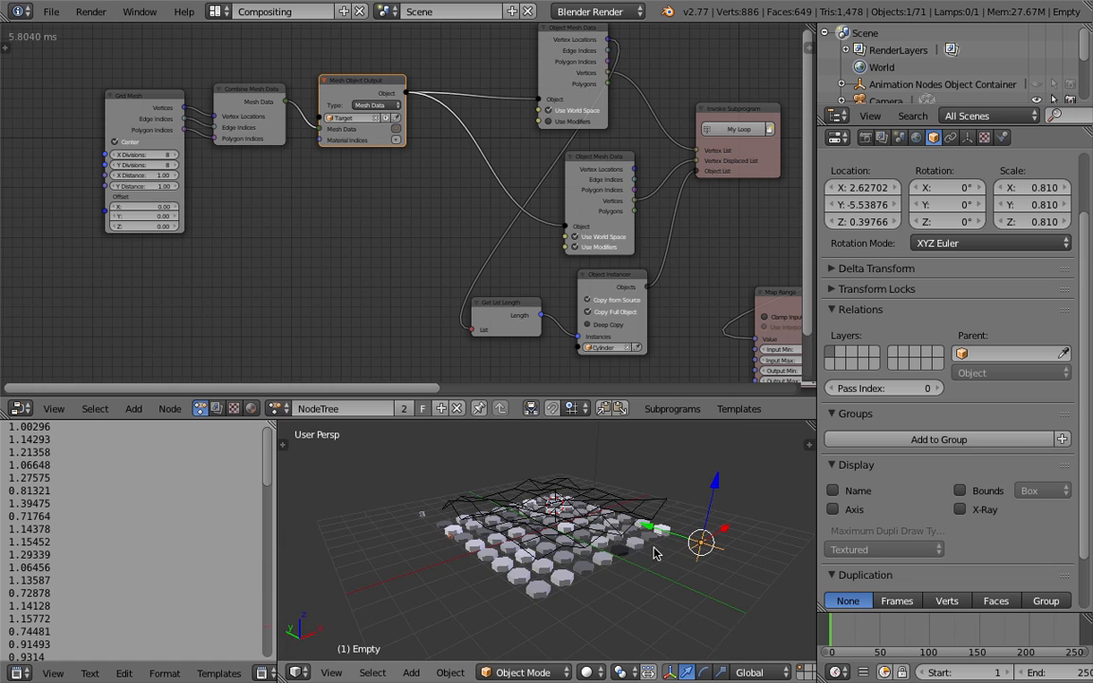
key("g")
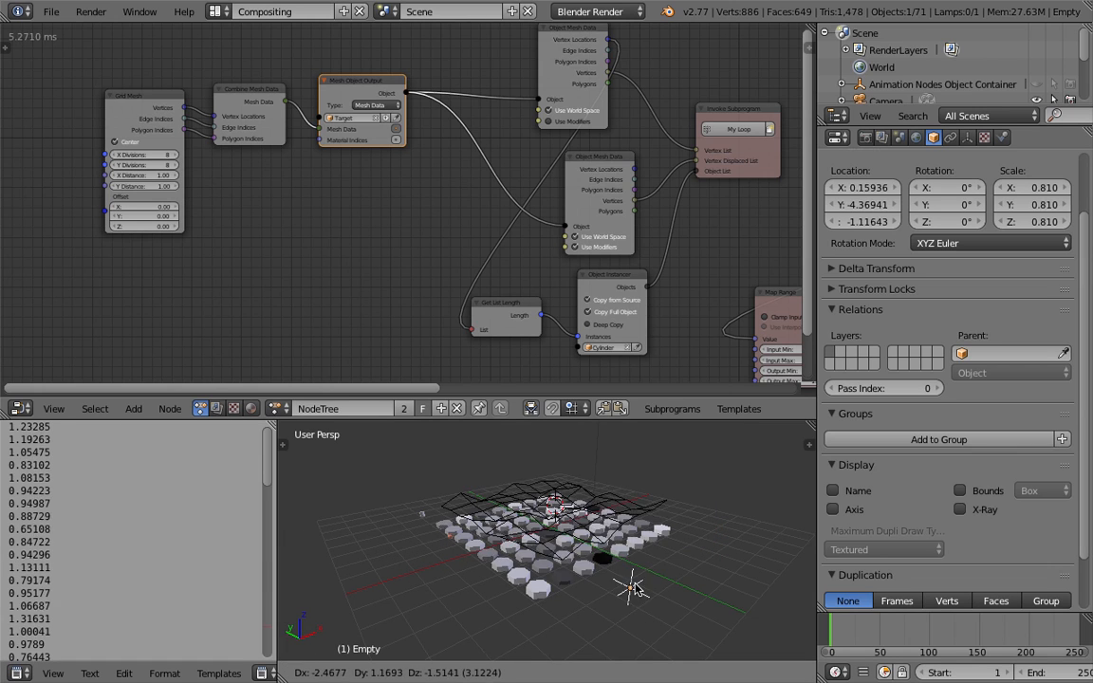
left_click(664, 574)
middle_click_drag(539, 494, 539, 505)
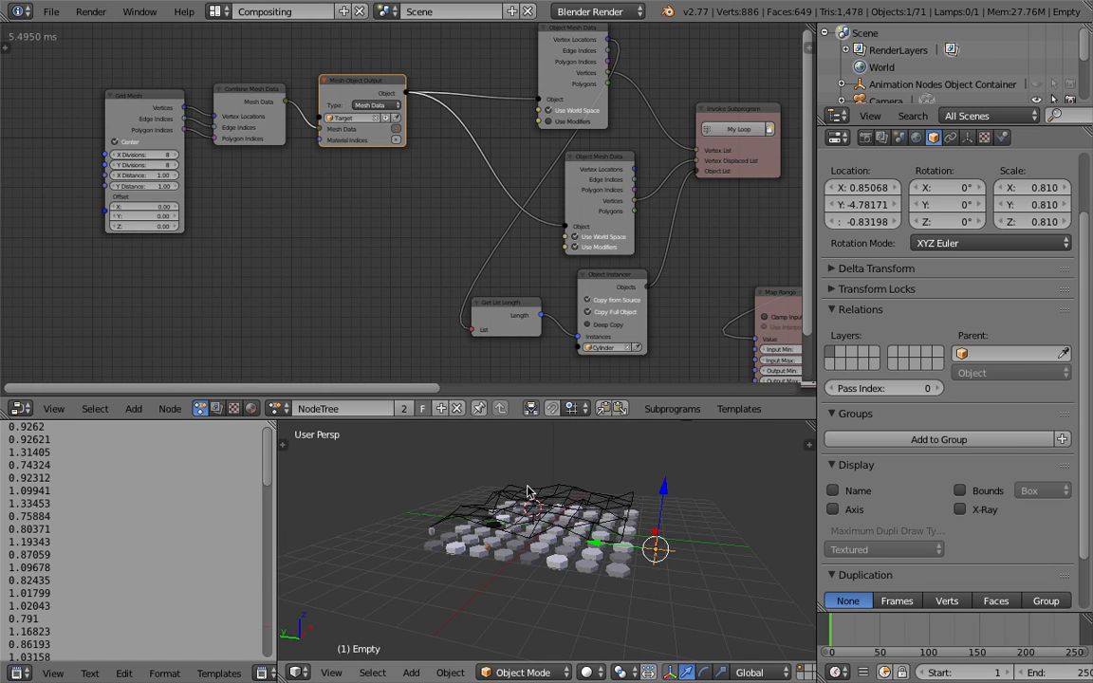
Move the Empty farther from the grid, to about X 1.10, Y -5.78, Z -1.05
right_click(514, 490)
right_click(657, 546)
key("g")
left_click(705, 547)
middle_click_drag(622, 636, 619, 640)
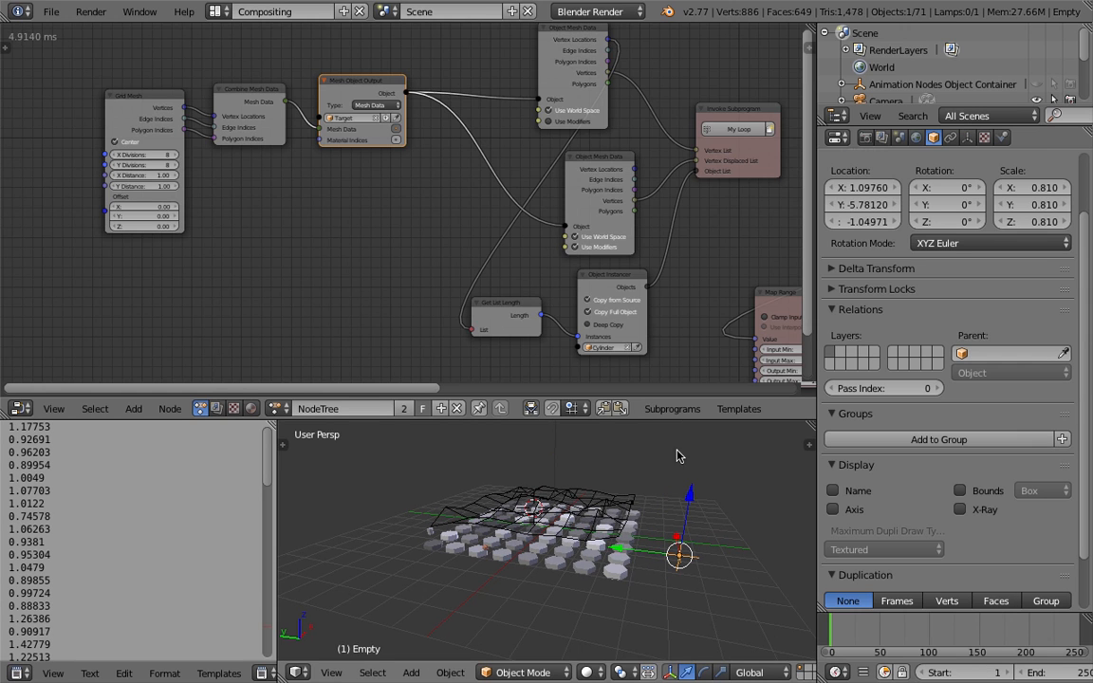
Rearrange the Combine Vector and Object Transforms Output nodes in the loop to make room for another node
middle_click_drag(688, 281, 323, 292)
middle_click_drag(515, 243, 357, 229)
left_click_drag(740, 216, 777, 223)
middle_click_drag(656, 209, 595, 212)
left_click_drag(602, 209, 641, 167)
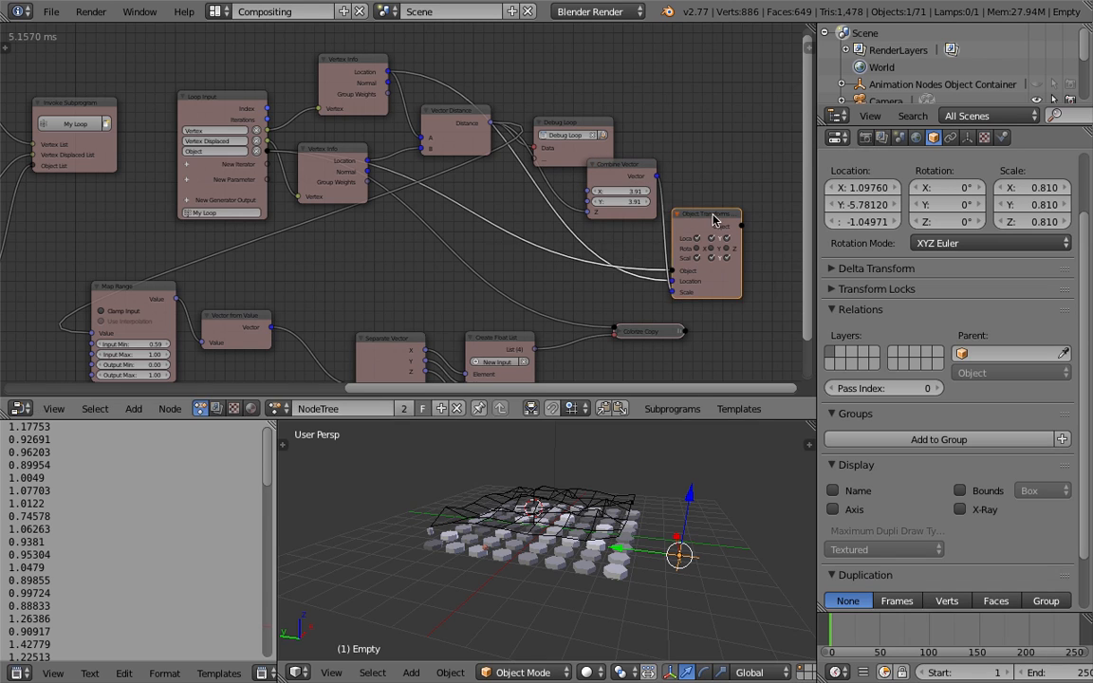
left_click_drag(713, 219, 744, 219)
Duplicate the Map Range node and place the copy above the Object Transforms Output node
left_click(158, 295)
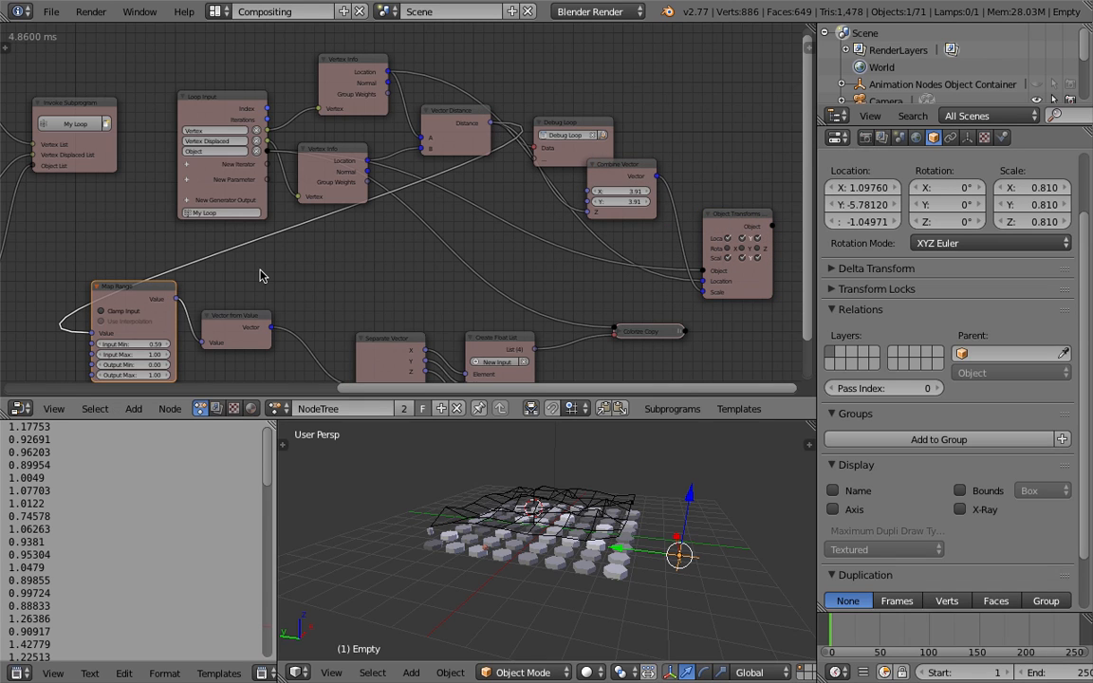
key("shift+d")
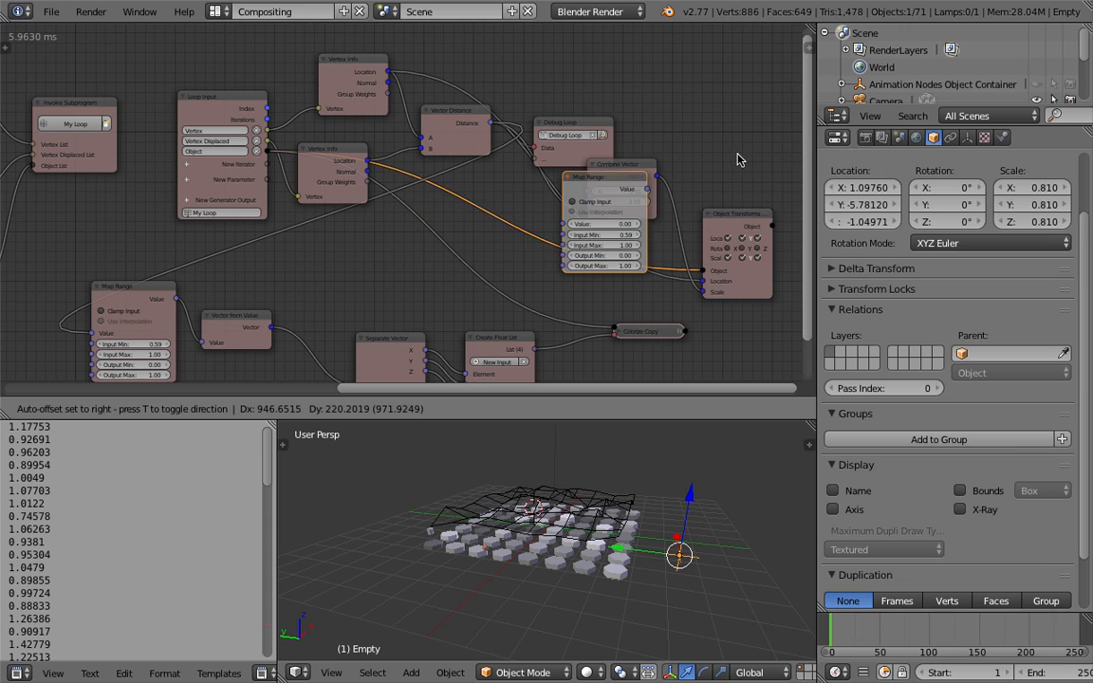
left_click(76, 106)
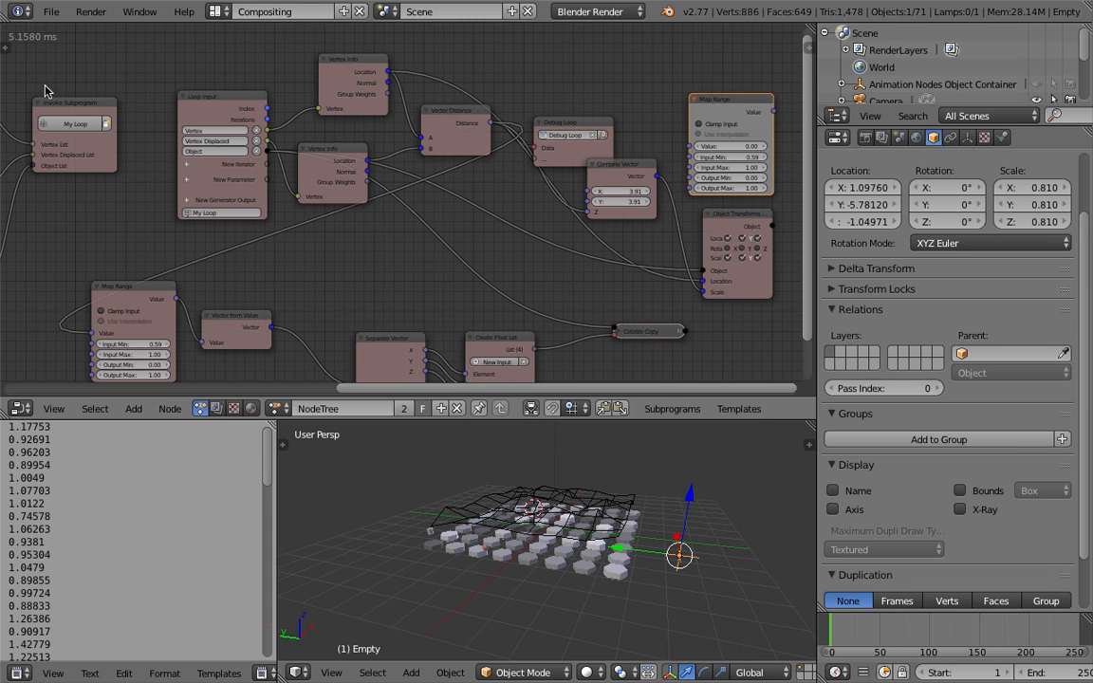
middle_click_drag(589, 96, 461, 129)
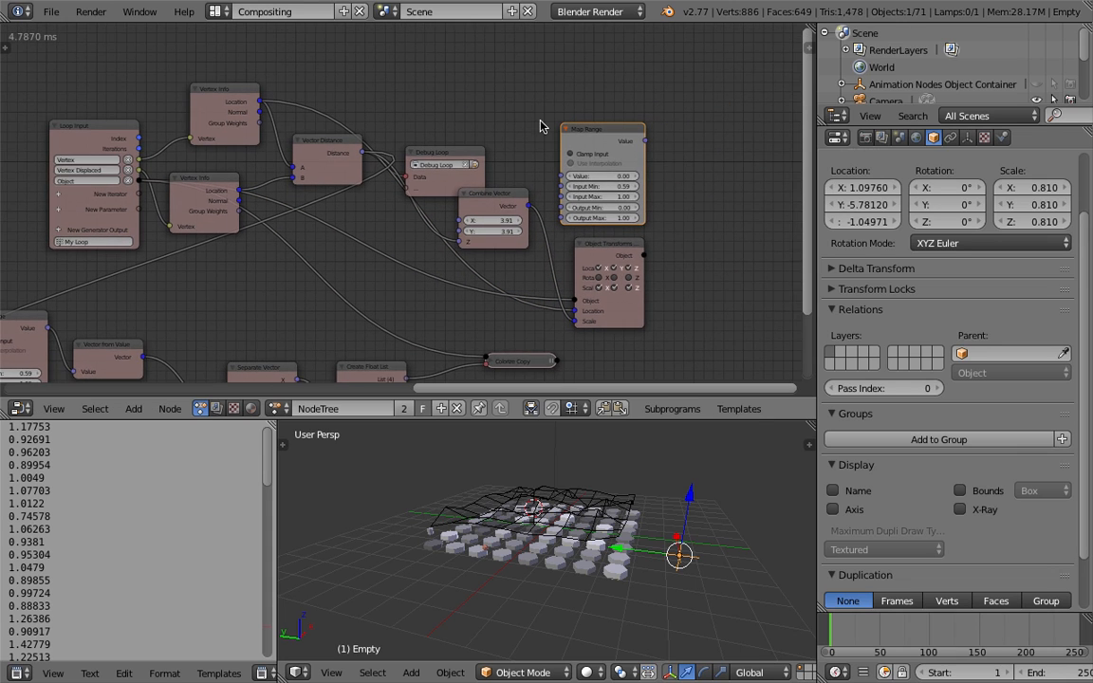
scroll(581, 128, "up", 1)
left_click_drag(601, 131, 627, 120)
Move the Combine Vector node past the duplicated Map Range node
left_click_drag(500, 196, 574, 57)
key("g")
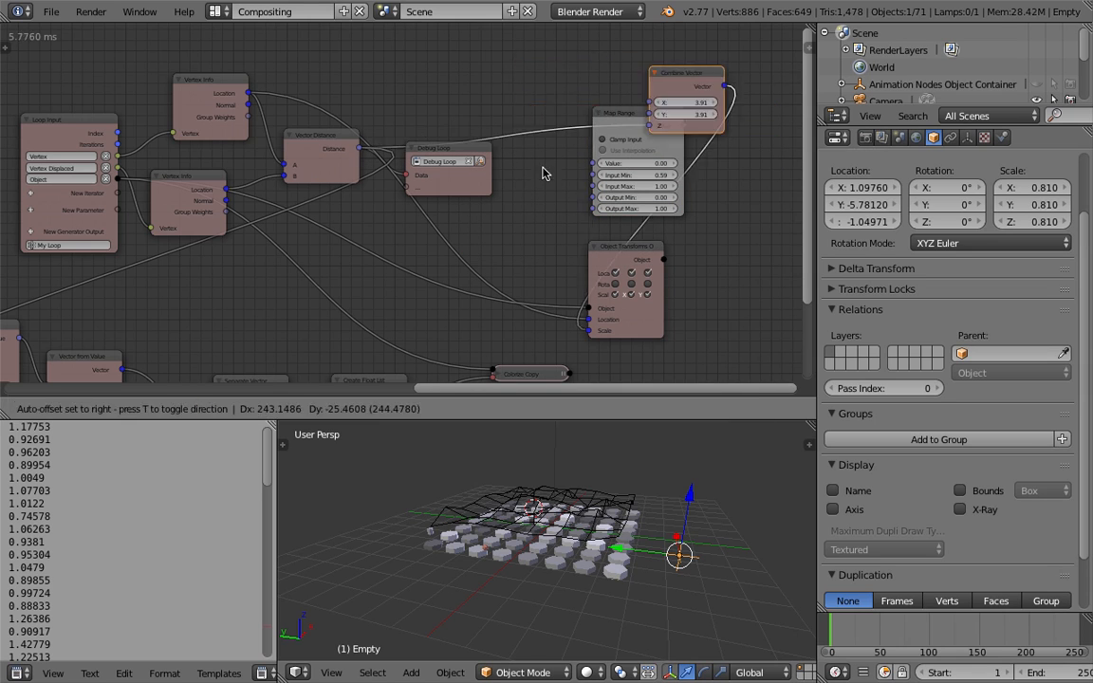
left_click(515, 169)
Feed the Vector Distance result into the duplicated Map Range's Value, and connect its output to Combine Vector's Z input
left_click_drag(406, 174, 593, 163)
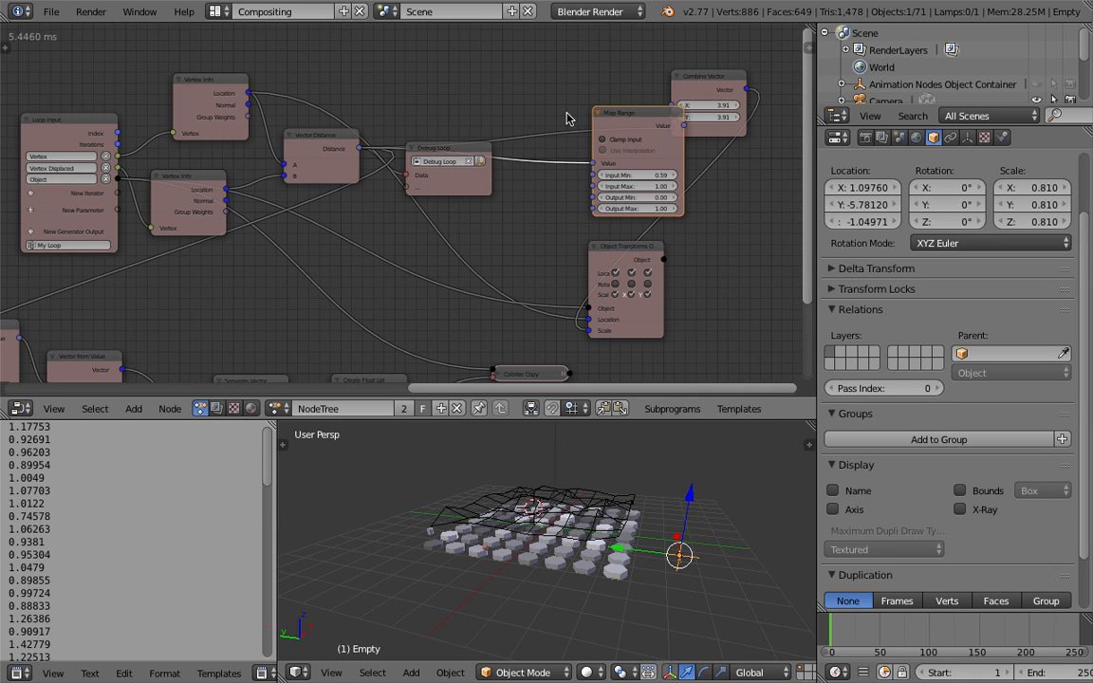
key("g")
left_click(513, 115)
left_click_drag(627, 127, 671, 129)
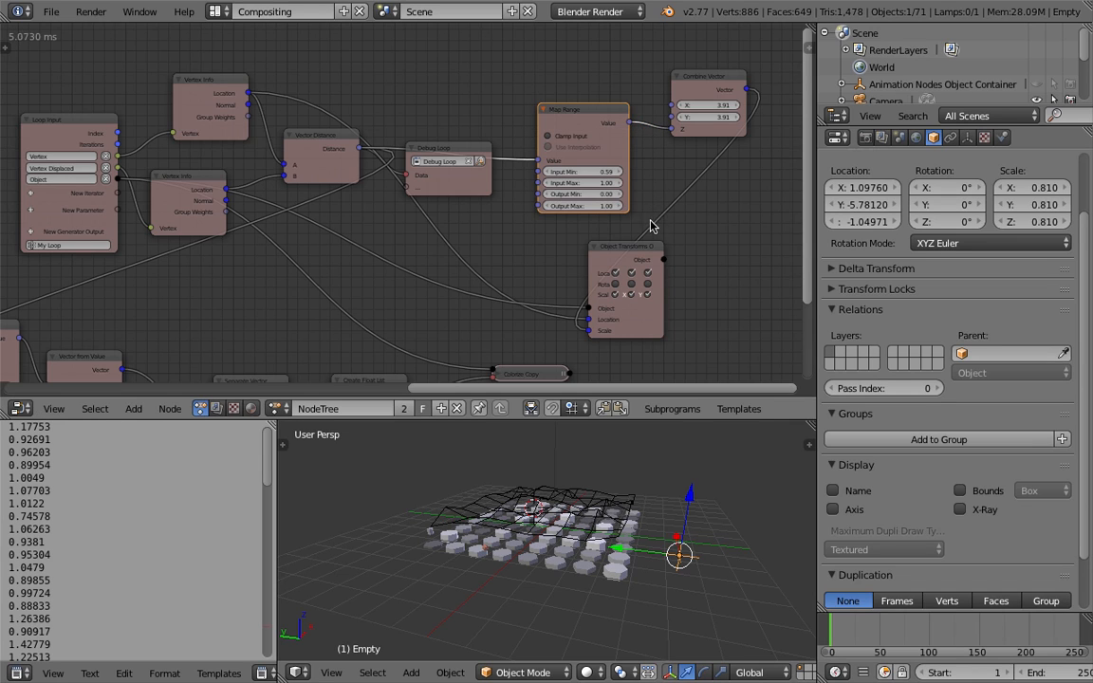
Set the duplicated Map Range node's Output Max to 8
left_click(606, 206)
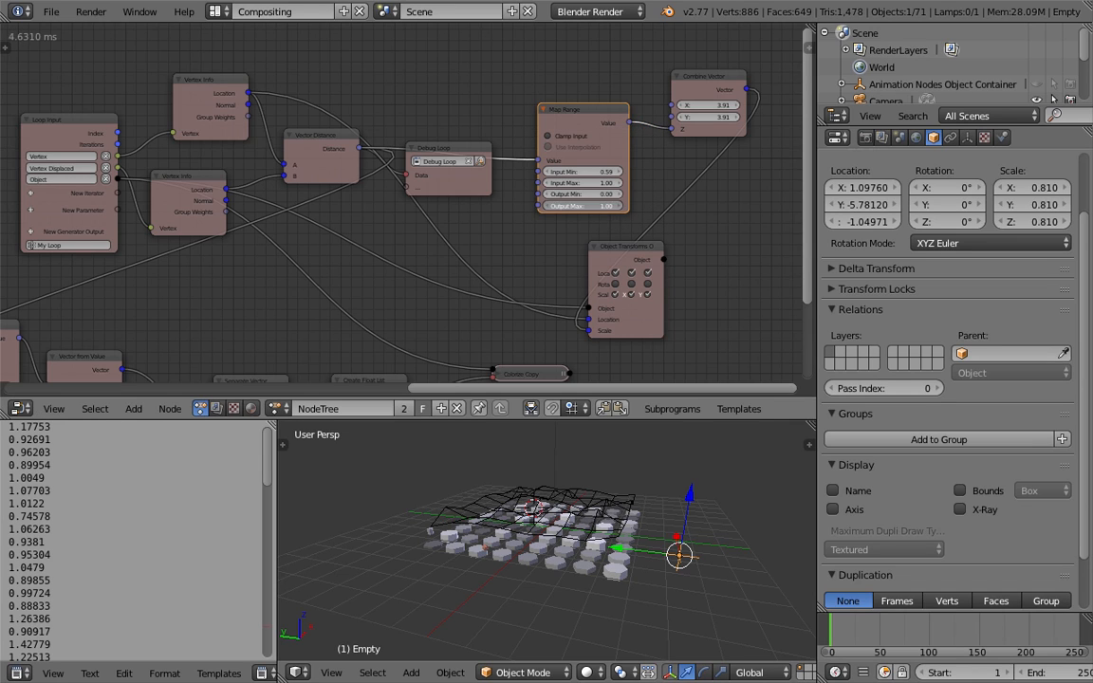
left_click_drag(605, 206, 682, 206)
middle_click_drag(613, 552, 637, 566)
left_click(596, 206)
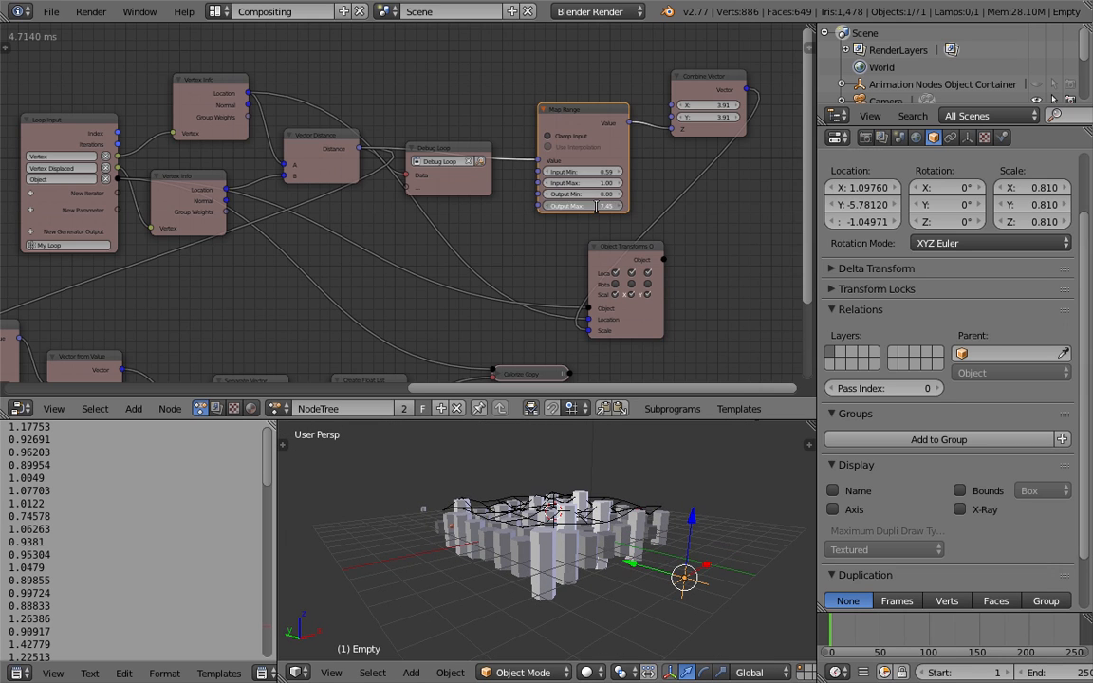
type("8")
key("Return")
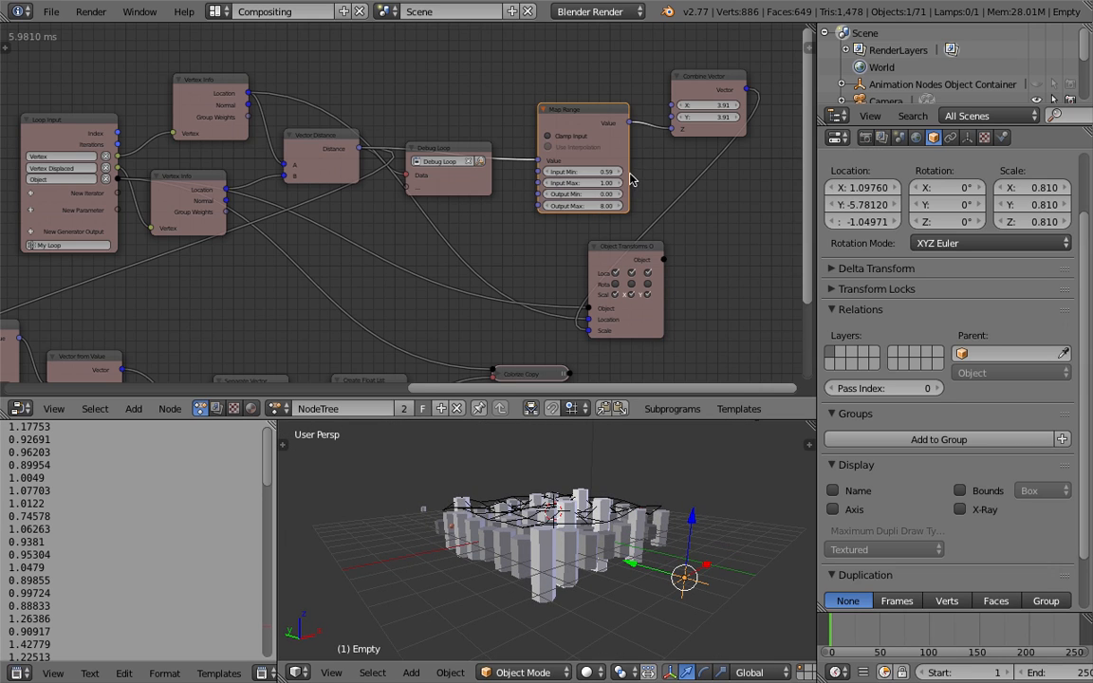
Move the Empty to about X 1.35, Y -5.65, Z -0.49 and save over AN_Displace_Trick_003.blend
scroll(629, 178, "up", 1)
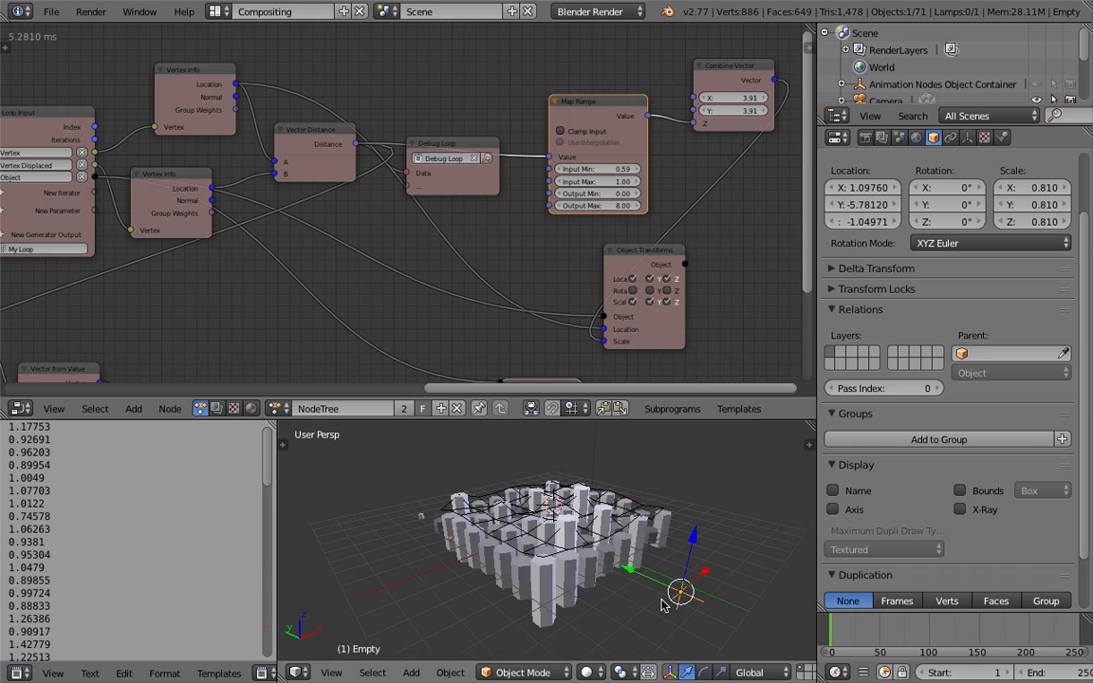
key("g")
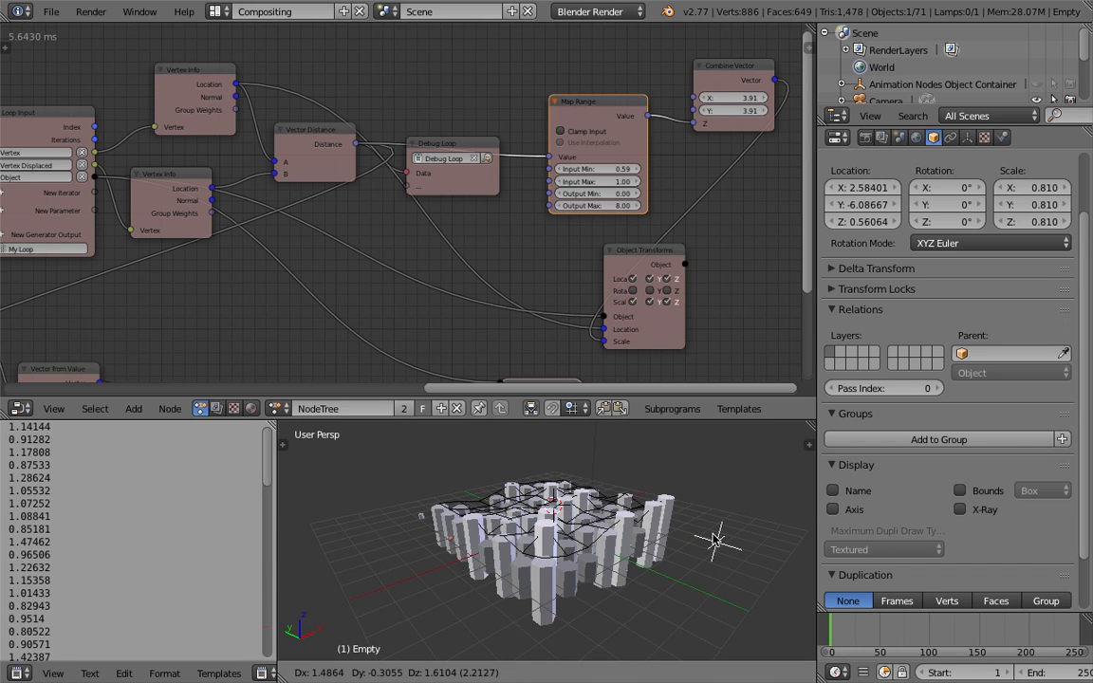
left_click(633, 548)
middle_click_drag(633, 547, 600, 539)
key("ctrl+s")
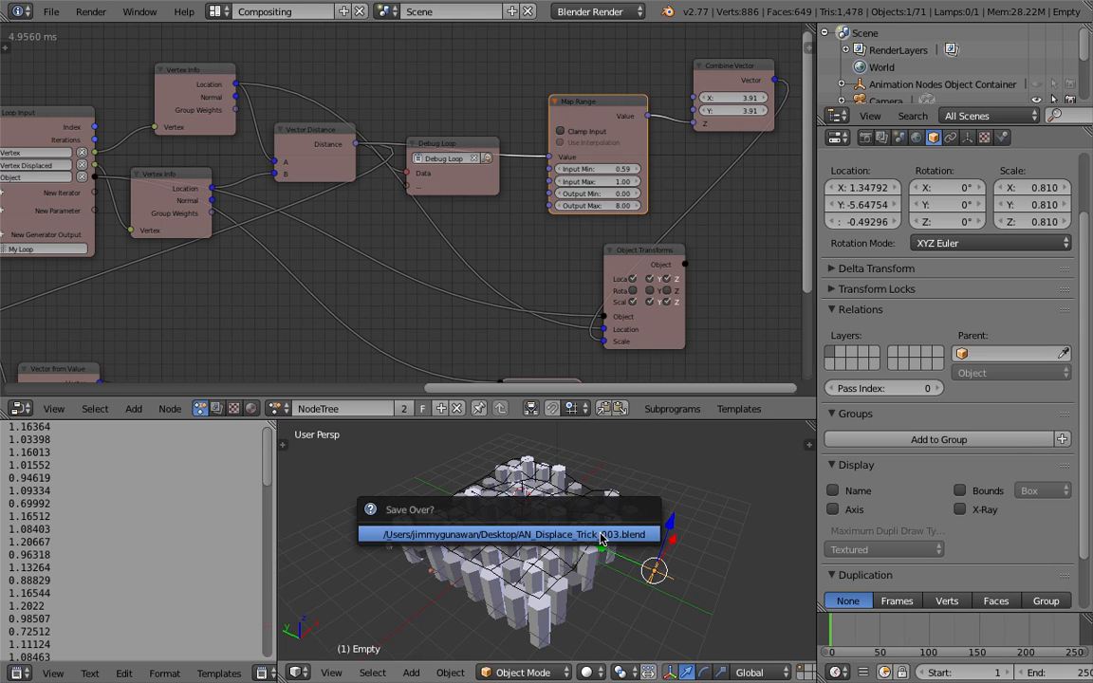
left_click(600, 539)
Select the Target grid and hide it in the 3D view
mouse_move(648, 552)
middle_mouse_down()
mouse_move(718, 538)
mouse_move(655, 545)
middle_mouse_up()
right_click(608, 518)
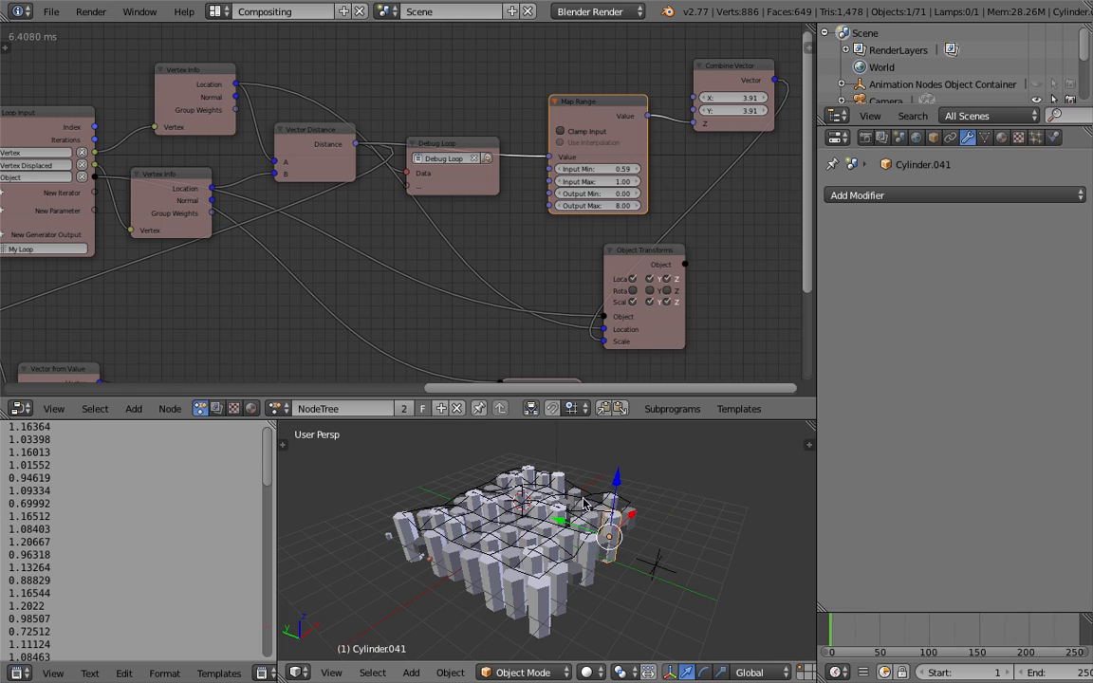
right_click(585, 504)
middle_click_drag(543, 448, 546, 450)
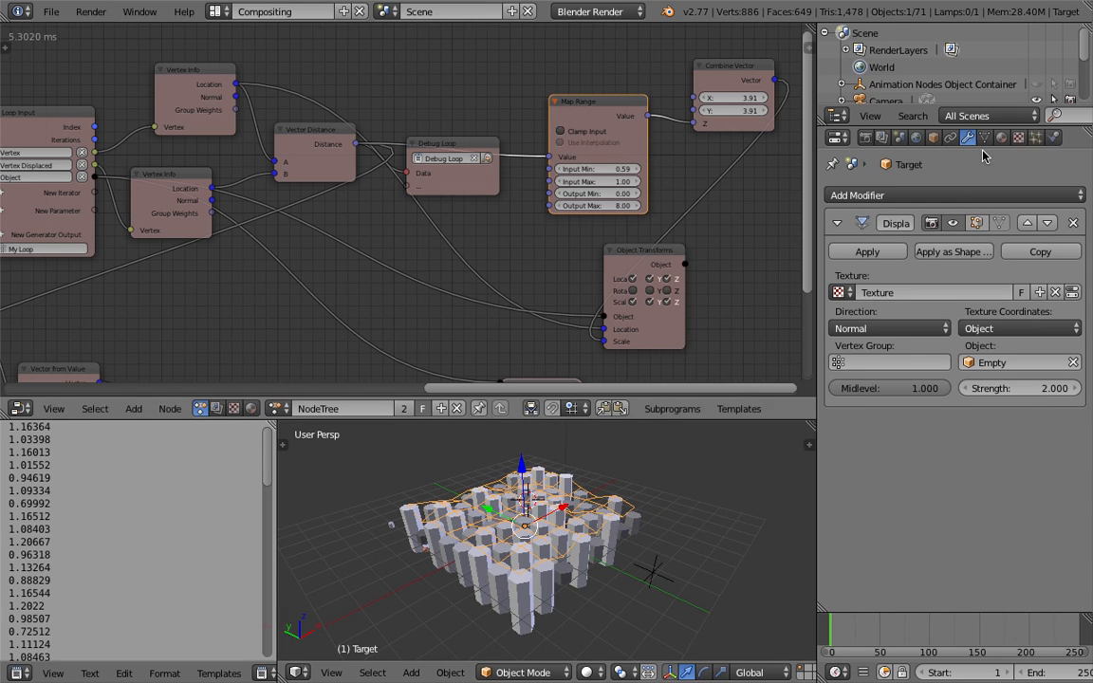
left_click_drag(1082, 59, 1088, 99)
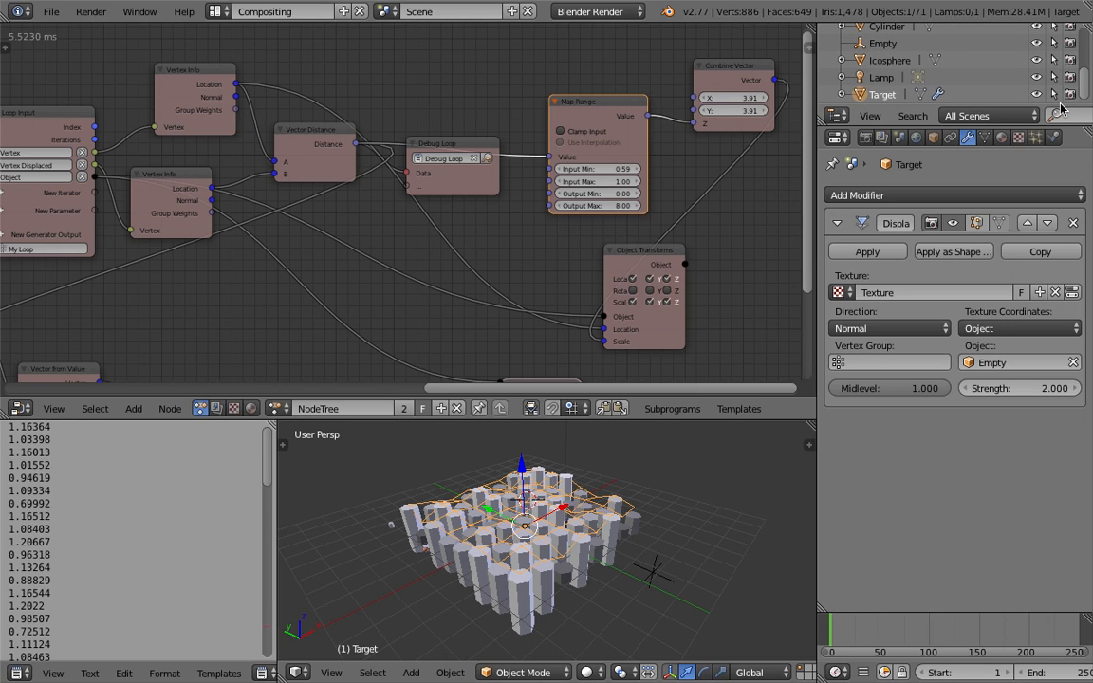
left_click(1037, 95)
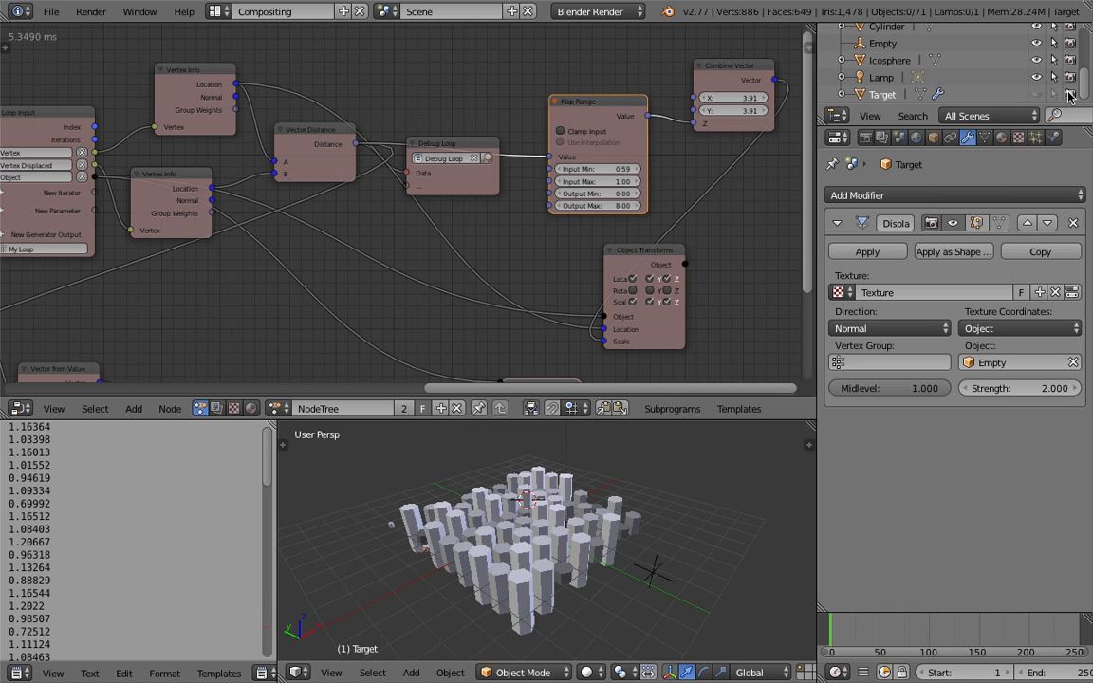
Move the Empty to about X 1.15, Y -6.09, Z -1.11
middle_click_drag(668, 528, 670, 536)
right_click(657, 573)
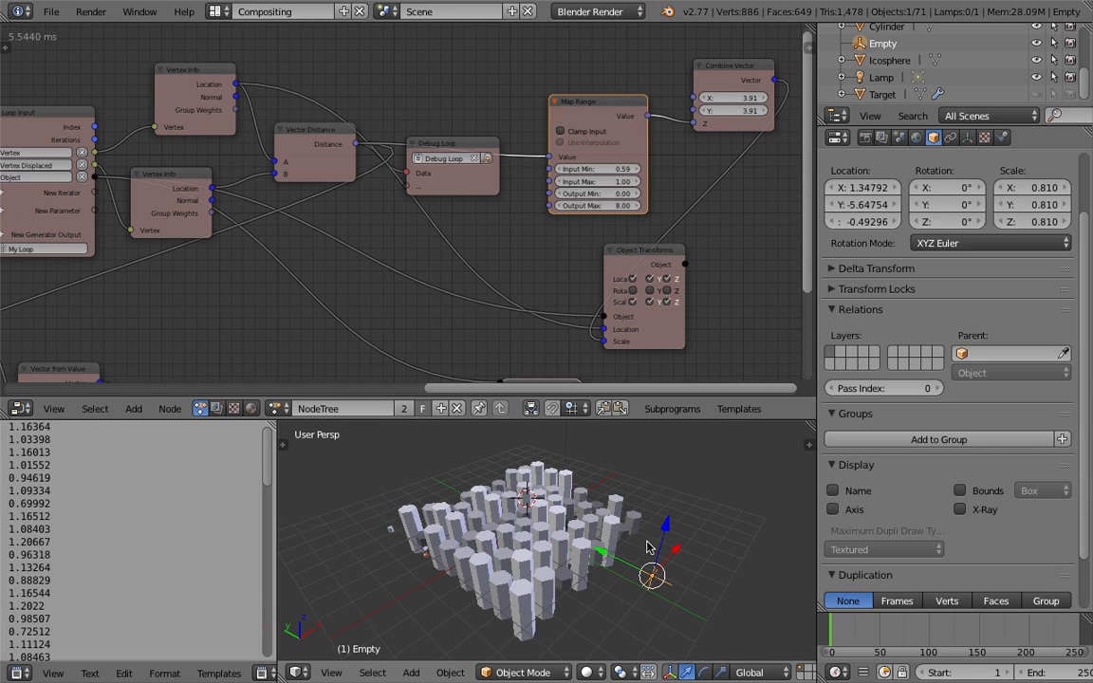
key("g")
left_click(662, 581)
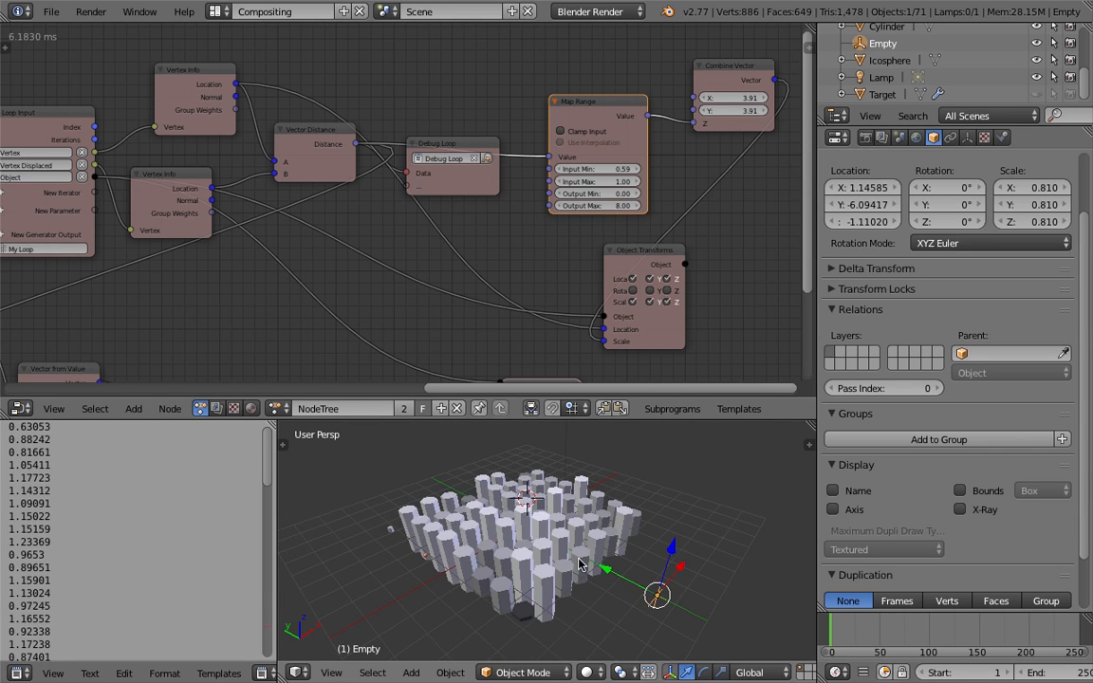
Move the Lamp and the Camera to the second layer
scroll(662, 581, "down", 2)
scroll(610, 513, "down", 2)
right_click(543, 431)
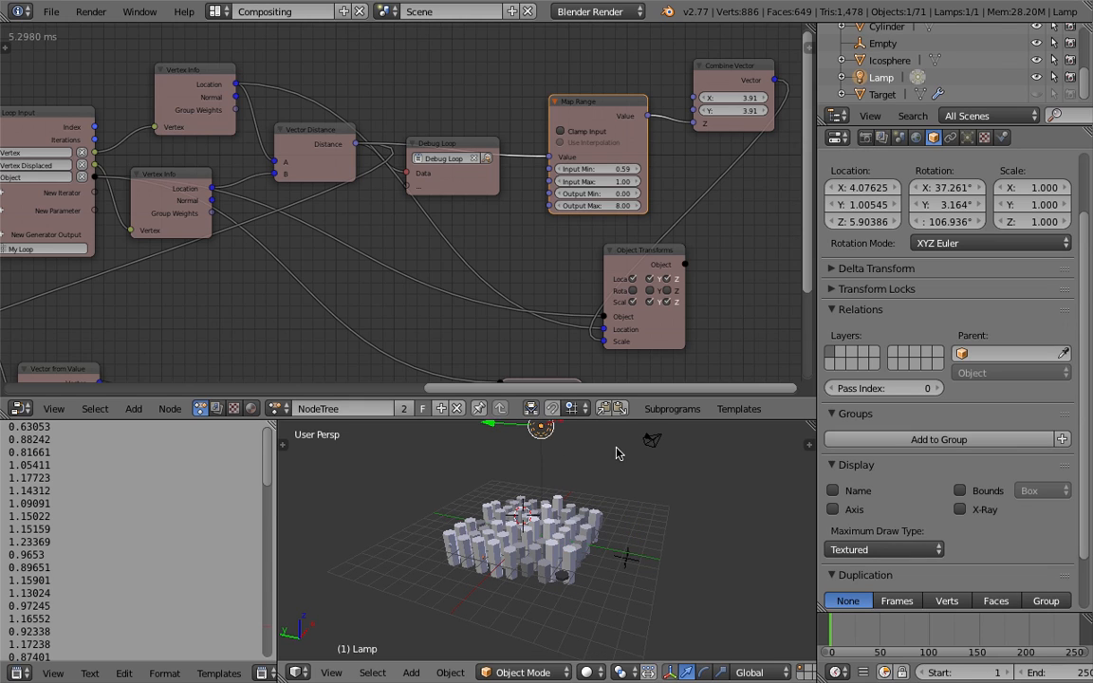
right_click(647, 441)
key("m")
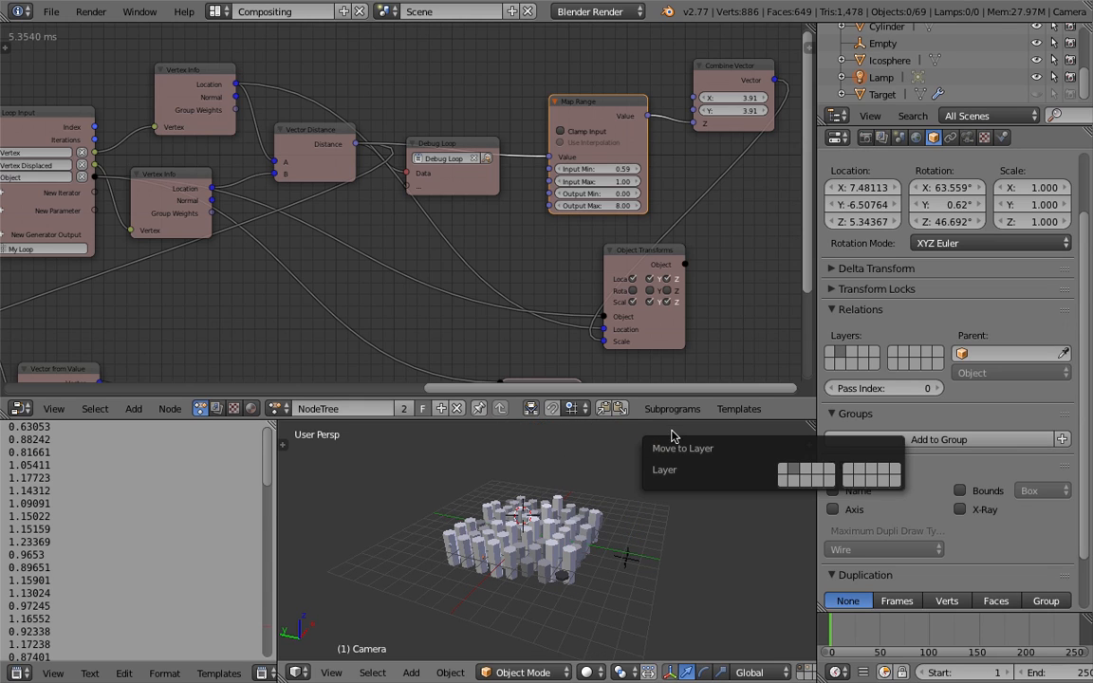
left_click(601, 471)
Enlarge the 3D view and move the Empty away from the cylinders, to about X 0.90, Y -9.13, Z -1.20
left_click_drag(644, 419, 651, 357)
scroll(579, 469, "up", 4)
middle_click_drag(606, 498, 645, 539)
right_click(685, 558)
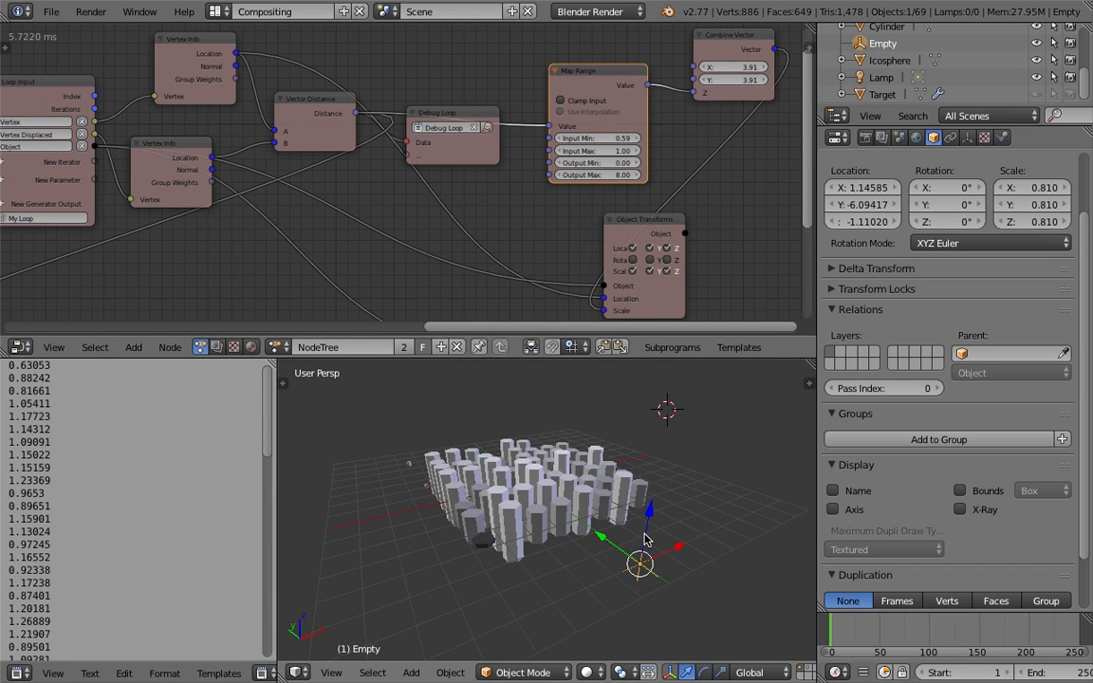
key("g")
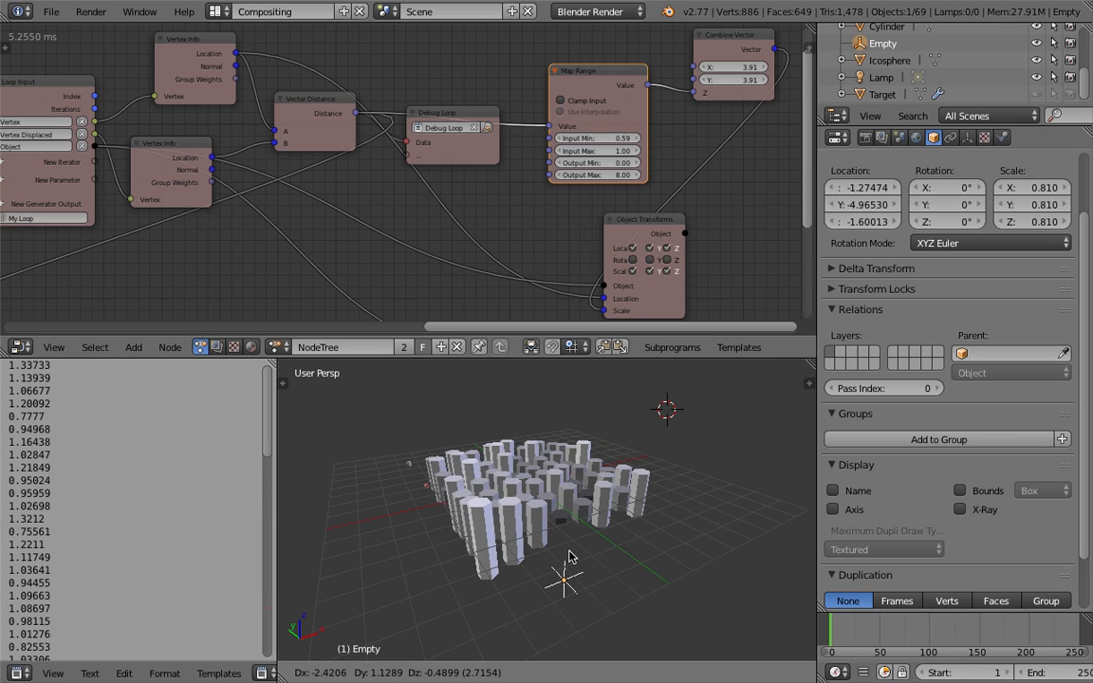
left_click(667, 531)
middle_click_drag(573, 512, 690, 539)
key("g")
left_click(692, 492)
mouse_move(677, 495)
middle_mouse_down()
mouse_move(642, 497)
mouse_move(660, 508)
middle_mouse_up()
Move the Empty closer to the cylinders, to about X 0.76, Y -7.70, Z -0.15
left_click(610, 14)
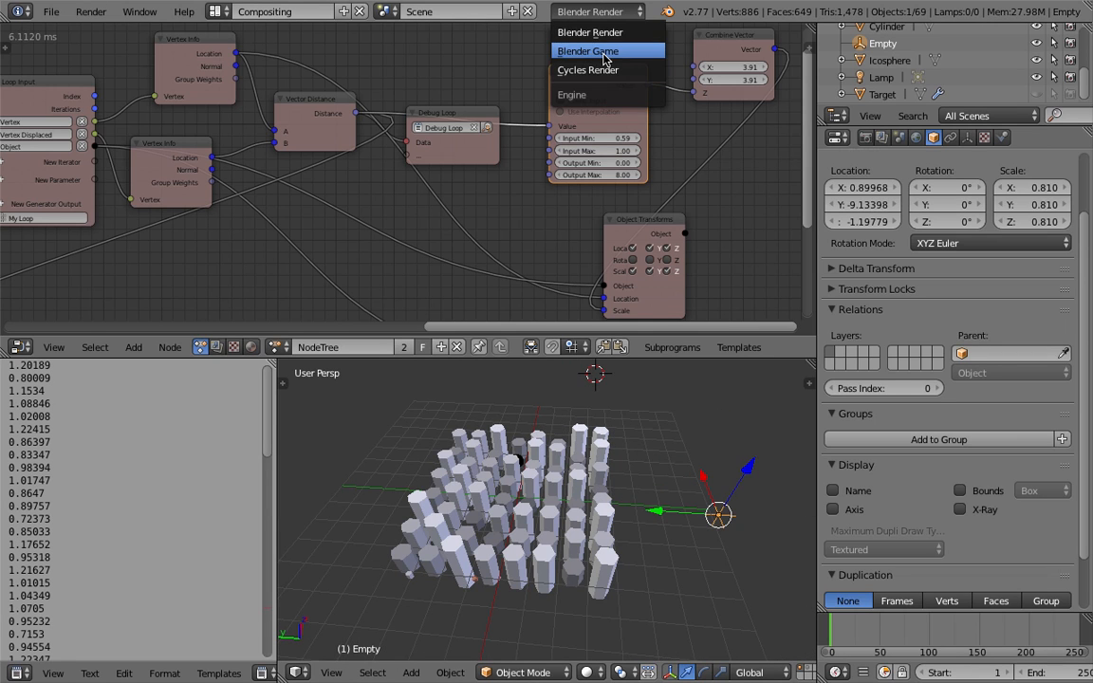
middle_click_drag(605, 407, 606, 448)
key("g")
left_click(626, 491)
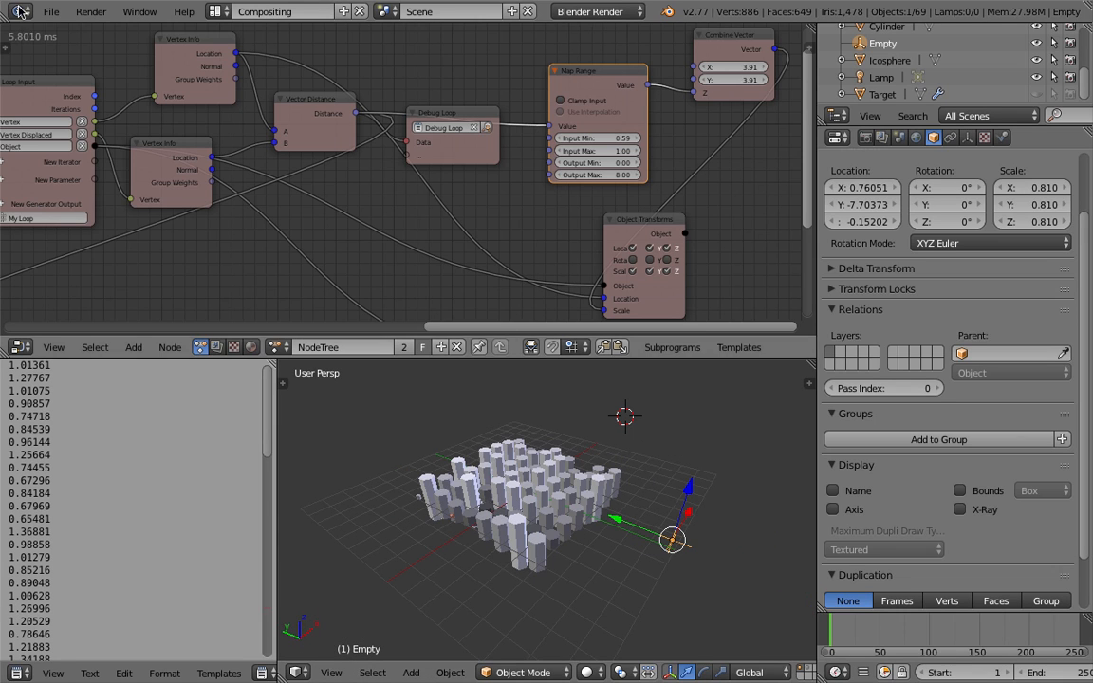
mouse_move(46, 20)
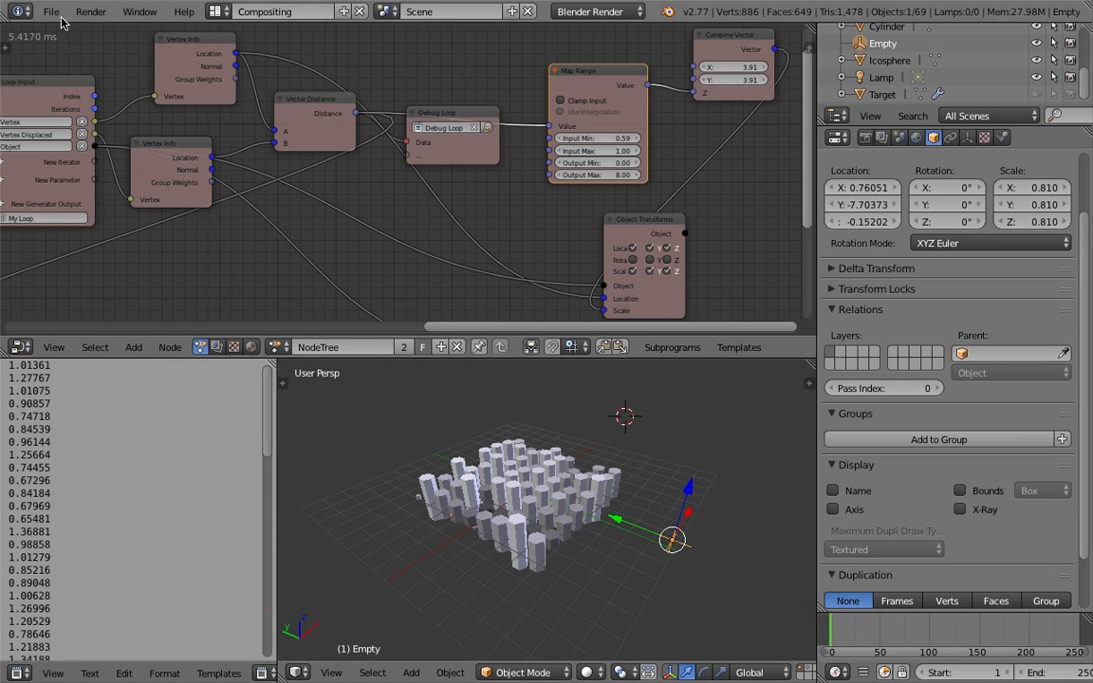
left_click(56, 16)
left_click(81, 140)
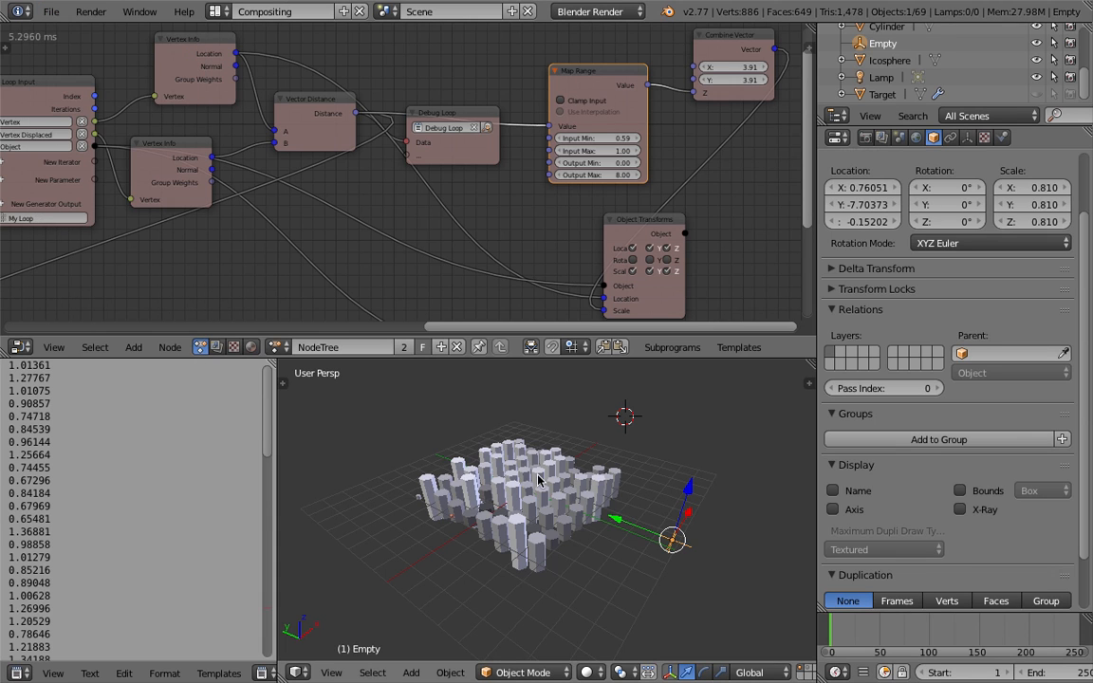
Set the Grid Mesh node's X Divisions to 15
middle_click_drag(538, 477, 554, 486)
middle_click_drag(419, 243, 605, 243)
middle_click_drag(391, 210, 664, 223)
middle_click_drag(387, 211, 648, 223)
middle_click_drag(245, 196, 463, 236)
middle_click_drag(264, 232, 453, 232)
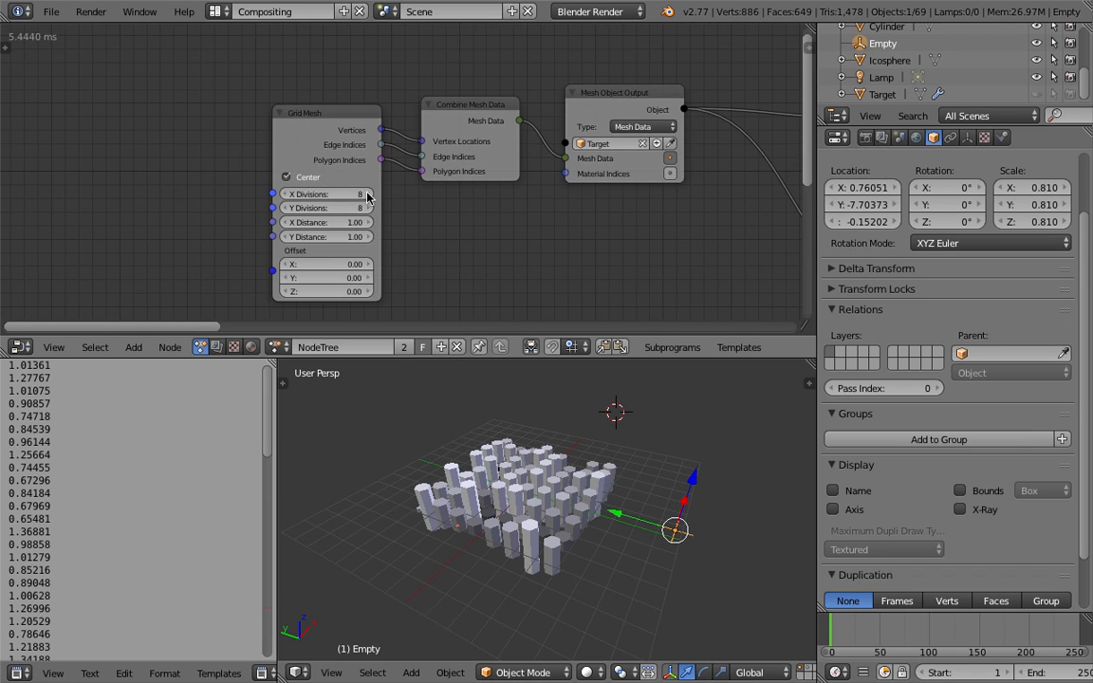
left_click(369, 197)
left_click(369, 196)
left_click(369, 196)
left_click(369, 196)
left_click(369, 197)
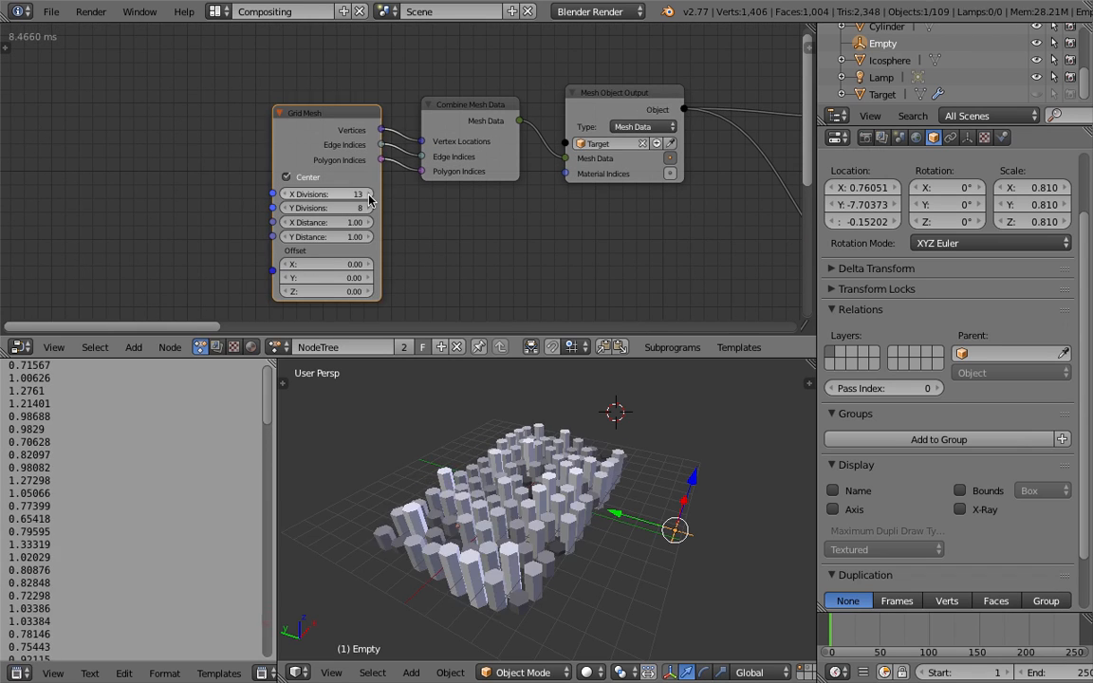
left_click(369, 197)
left_click(370, 197)
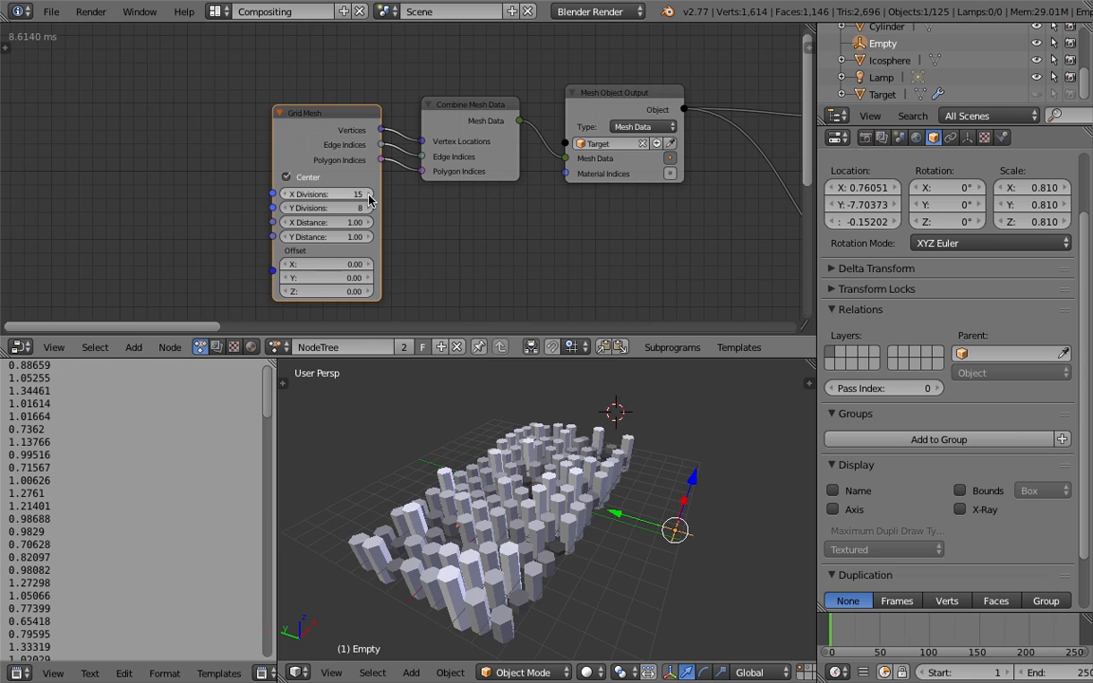
Set the Grid Mesh node's Y Divisions to 6
left_click(285, 209)
left_click(285, 209)
left_click(285, 209)
left_click(285, 209)
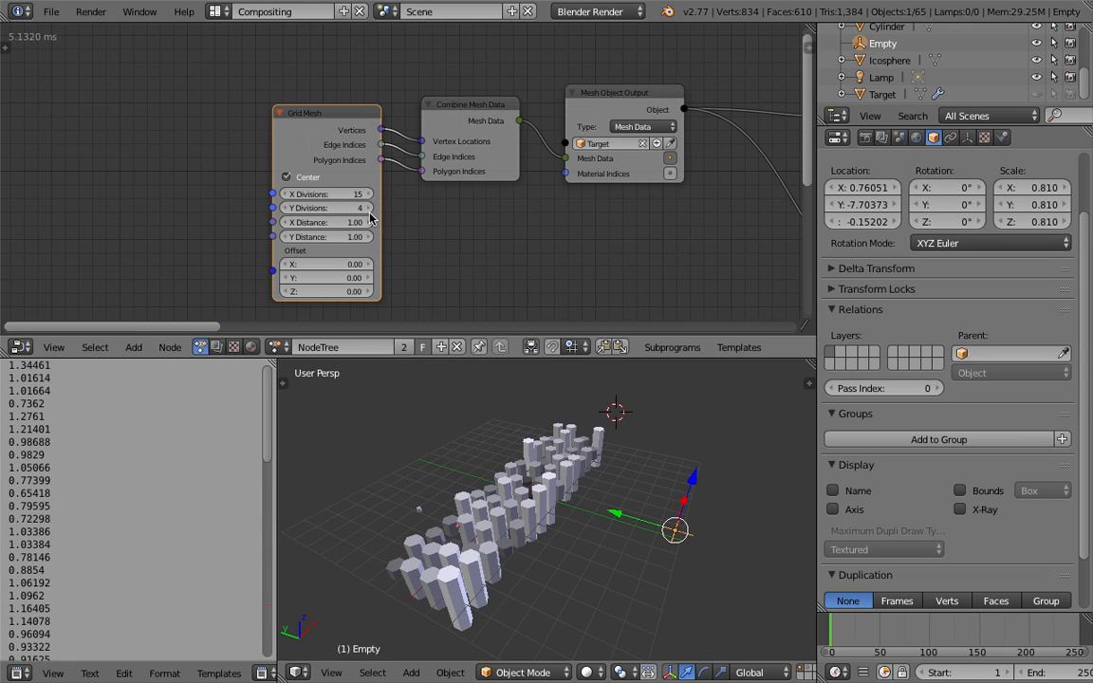
left_click(370, 210)
middle_click_drag(702, 580, 637, 591)
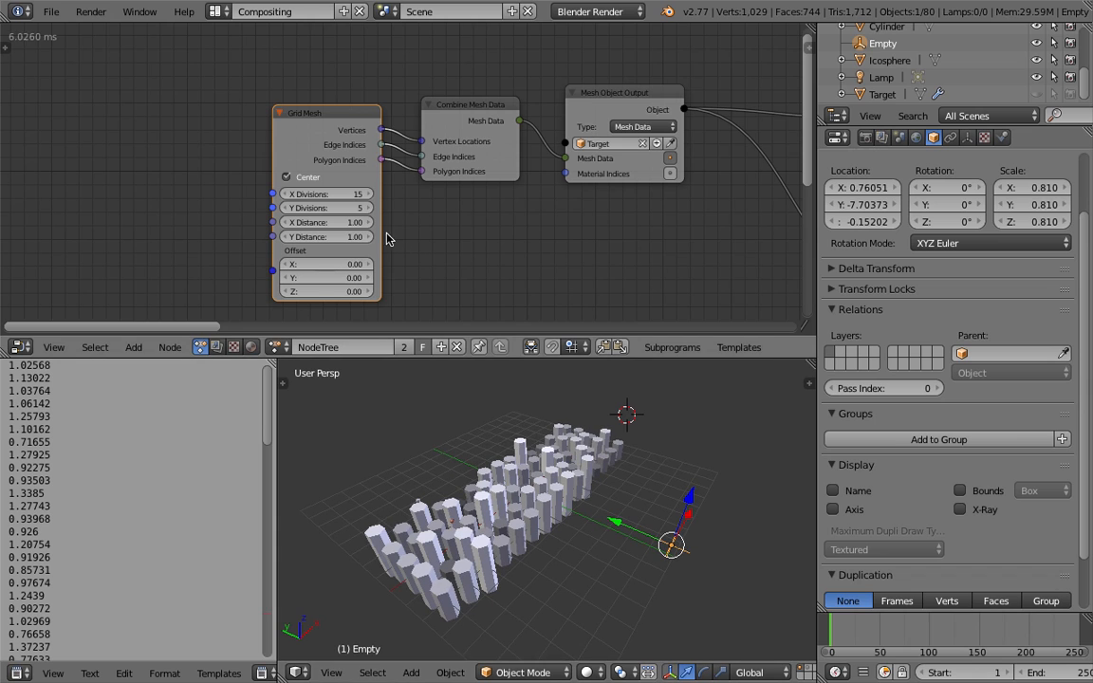
left_click(369, 209)
Move the Empty around the cylinder grid, ending beside it at about X -2.52, Y -5.39, Z 1.20
middle_click_drag(570, 503, 609, 510)
left_click_drag(637, 562, 523, 444)
middle_click_drag(523, 442, 593, 434)
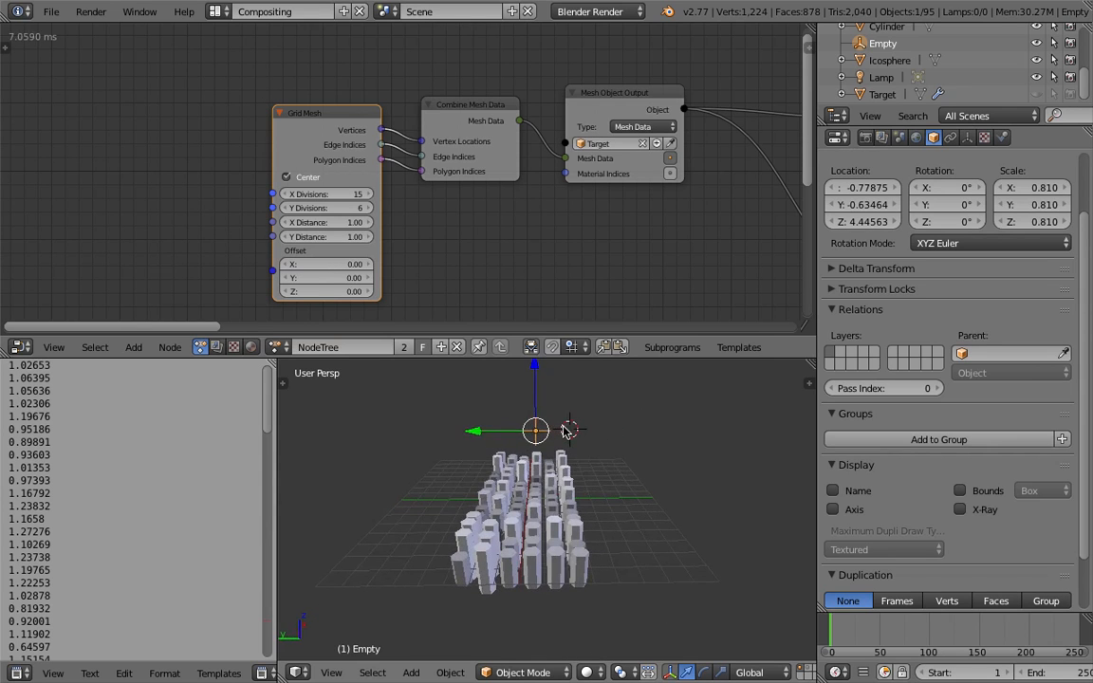
key("g")
left_click(644, 500)
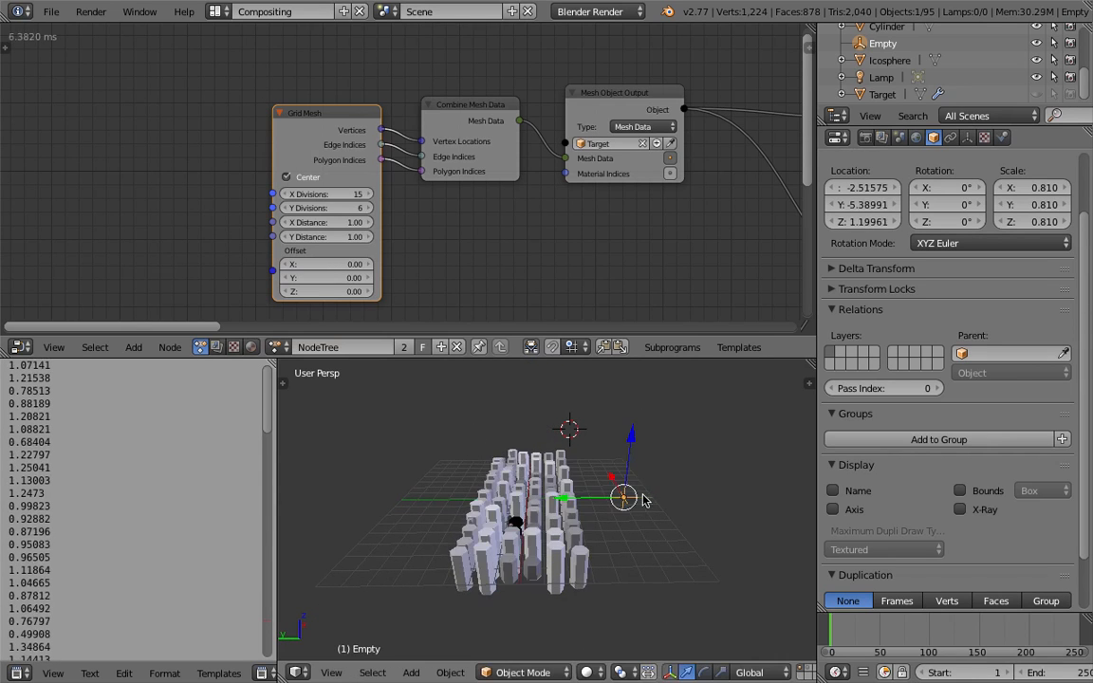
Move the Empty along the cylinders' long side to about X 1.56, Y -6.17, Z 0.64, and save the file
middle_click_drag(616, 536, 470, 567)
key("g")
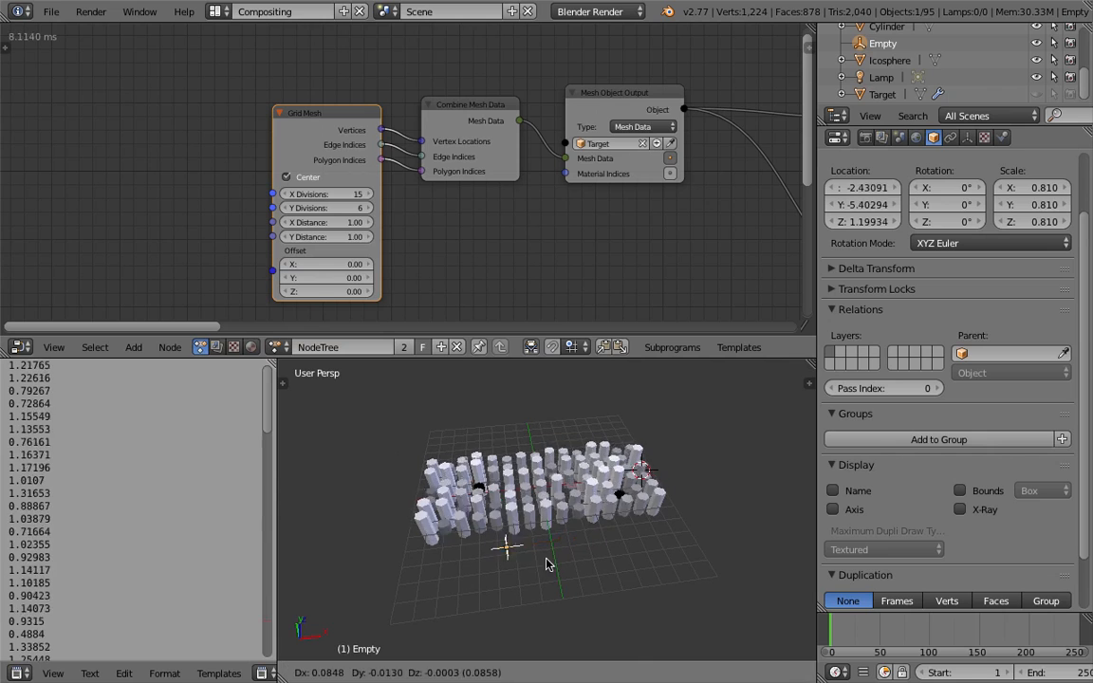
left_click(560, 572)
key("g")
key("x")
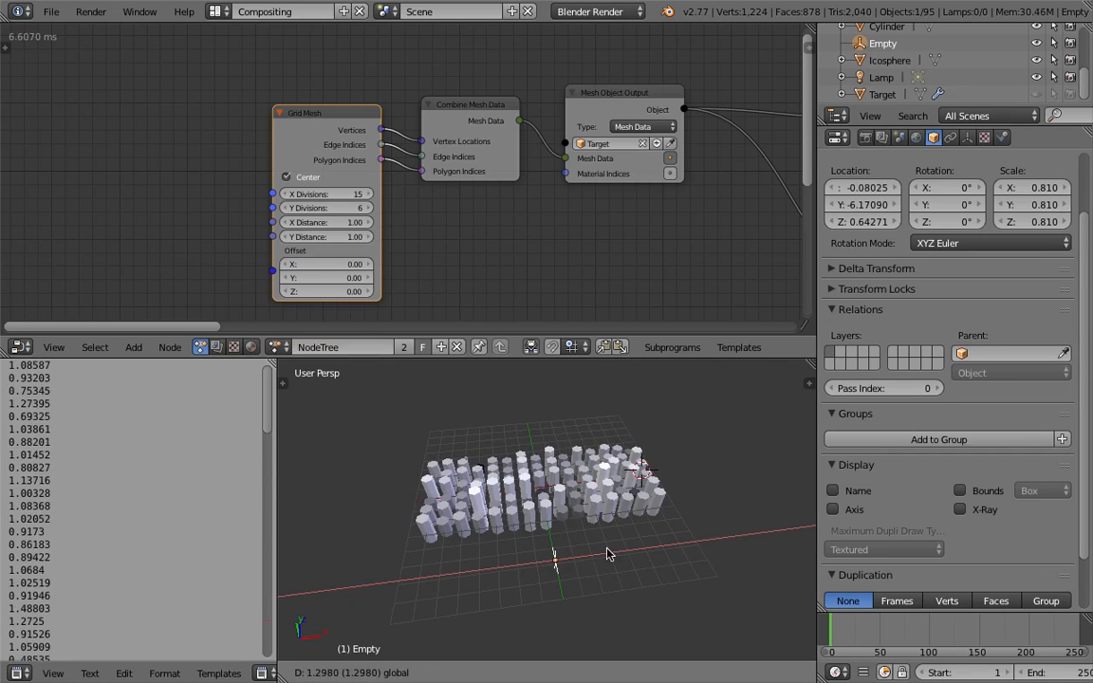
left_click(528, 494)
middle_click_drag(528, 495, 622, 475)
key("ctrl+s")
left_click(615, 472)
Set the Grid Mesh node's X Divisions to 20 and move the Empty to about X 1.40, Y -6.93, Z 0.10
left_click(366, 195)
left_click(366, 194)
left_click(366, 194)
left_click(366, 195)
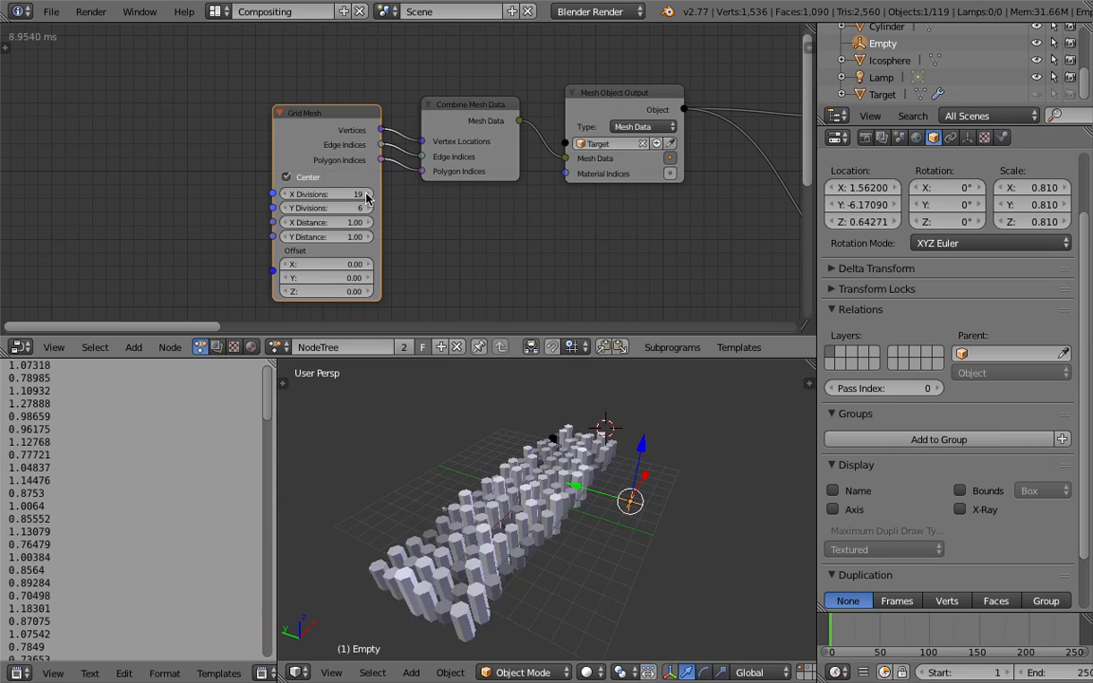
left_click(367, 194)
key("g")
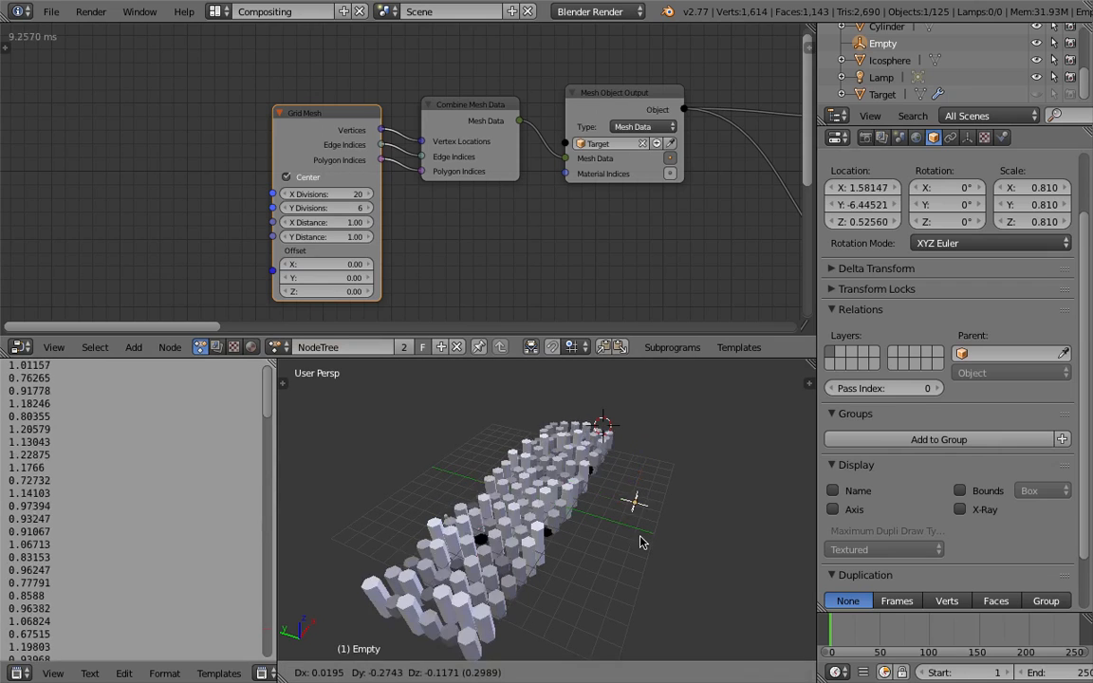
left_click(646, 547)
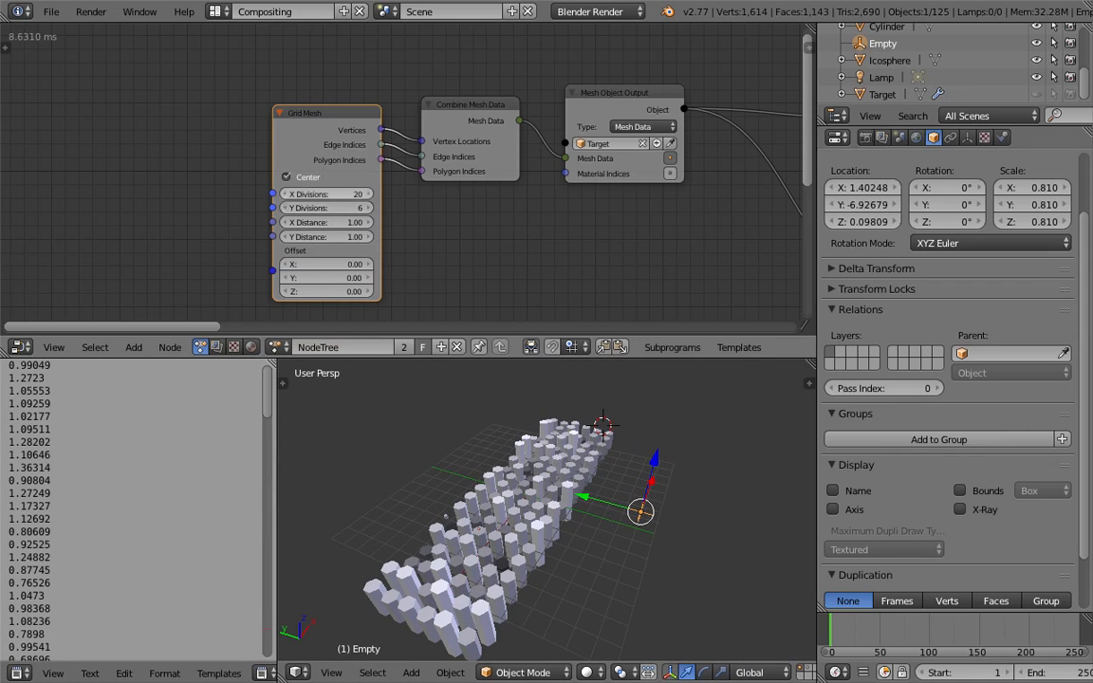
Set the Grid Mesh node's X Divisions to 16 and save the file
left_click(284, 195)
left_click(284, 195)
left_click(283, 194)
left_click(284, 195)
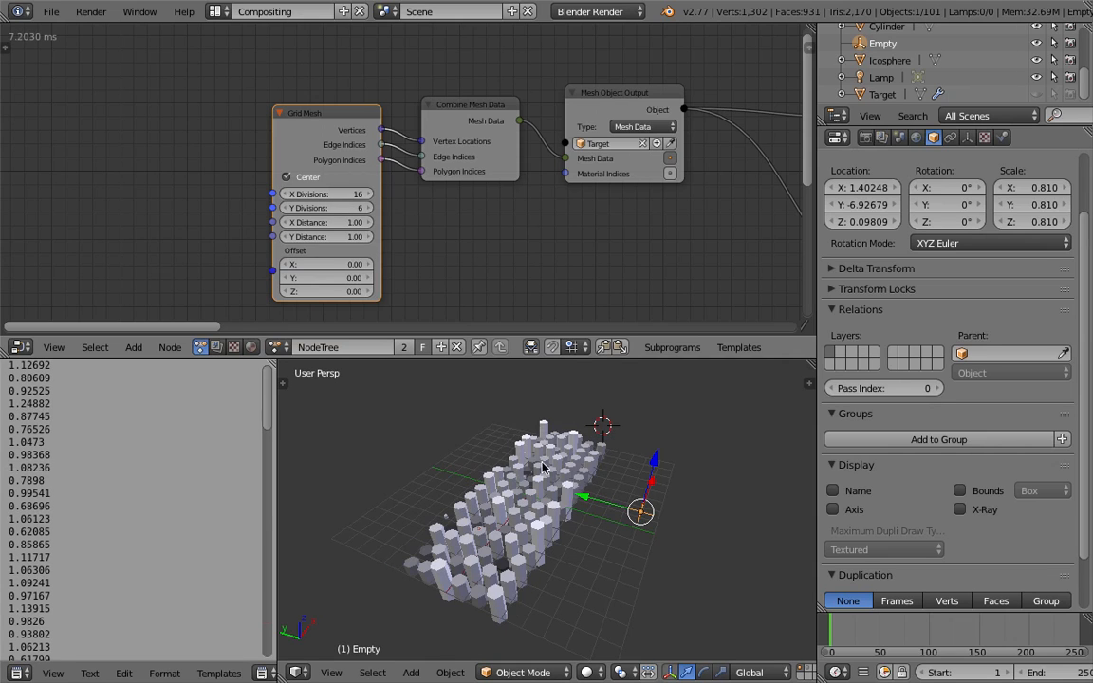
key("ctrl+s")
left_click(563, 482)
Move the Empty to about X -0.52, Y -5.78, Z 0.53
middle_click_drag(564, 482, 465, 441)
key("g")
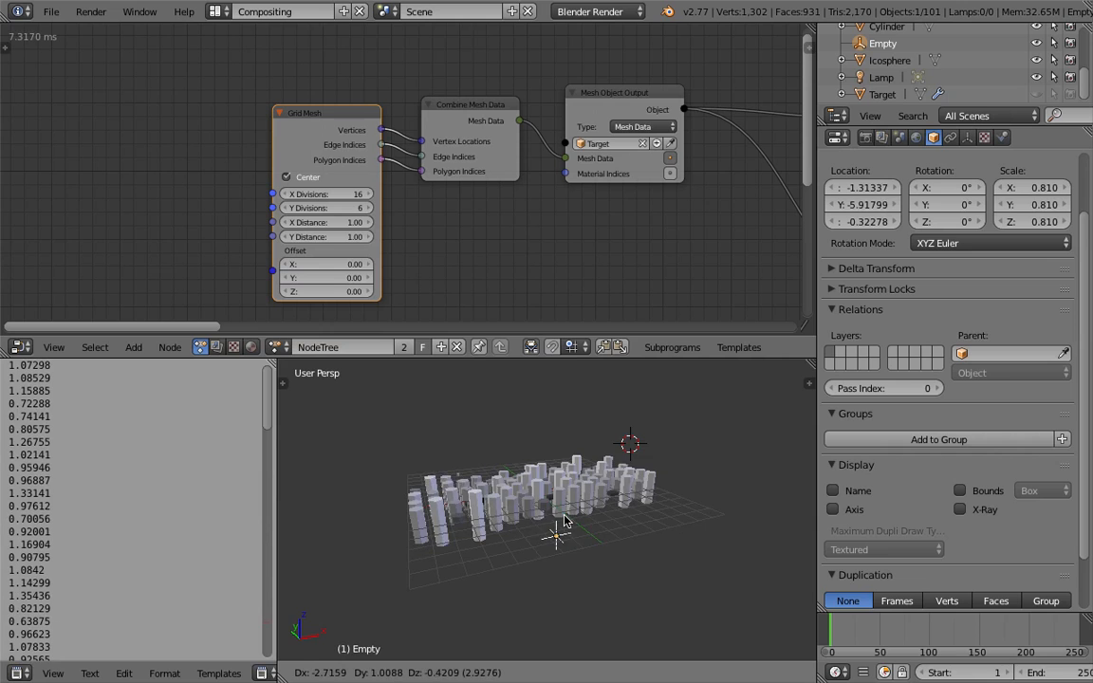
left_click(575, 520)
middle_click_drag(575, 520, 617, 501)
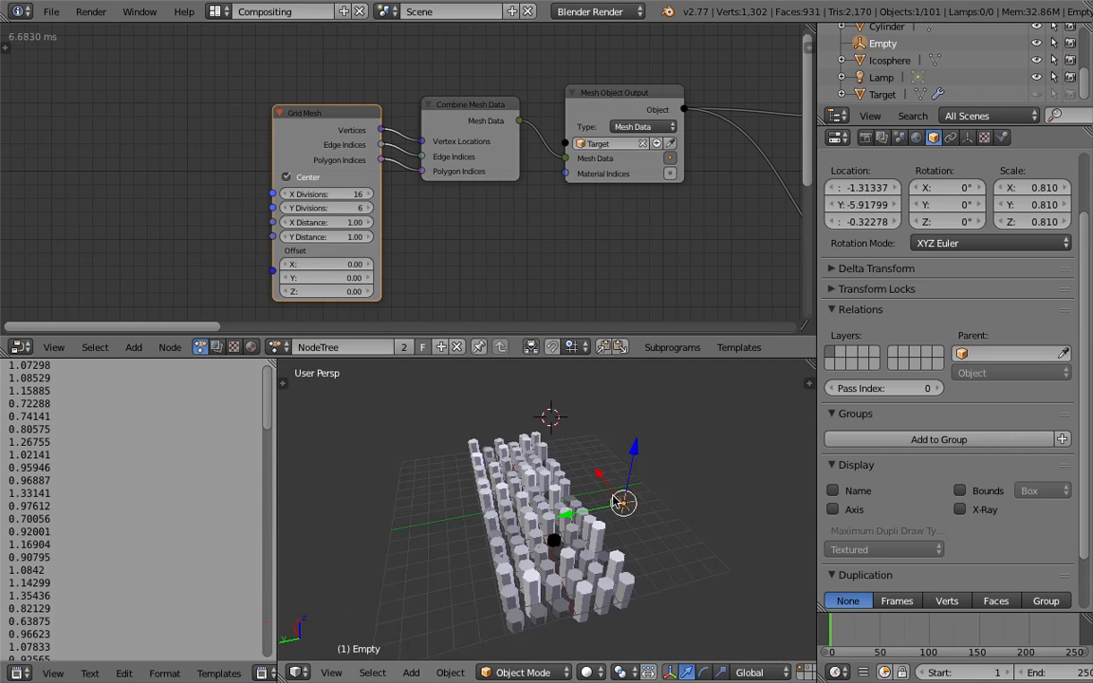
key("g")
left_click(658, 517)
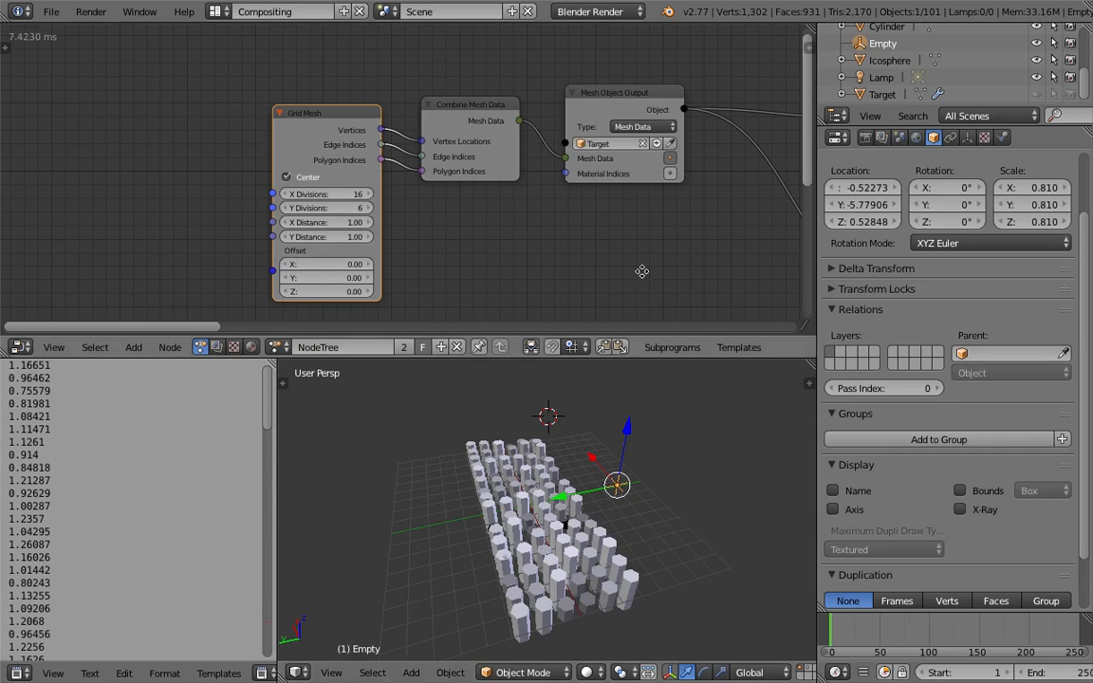
Add a Change Matrix Pivot node above the Map Range node that feeds the Combine Vector node
middle_click_drag(752, 236, 386, 215)
scroll(386, 216, "down", 3)
middle_click_drag(622, 257, 274, 160)
middle_click_drag(669, 590, 556, 517)
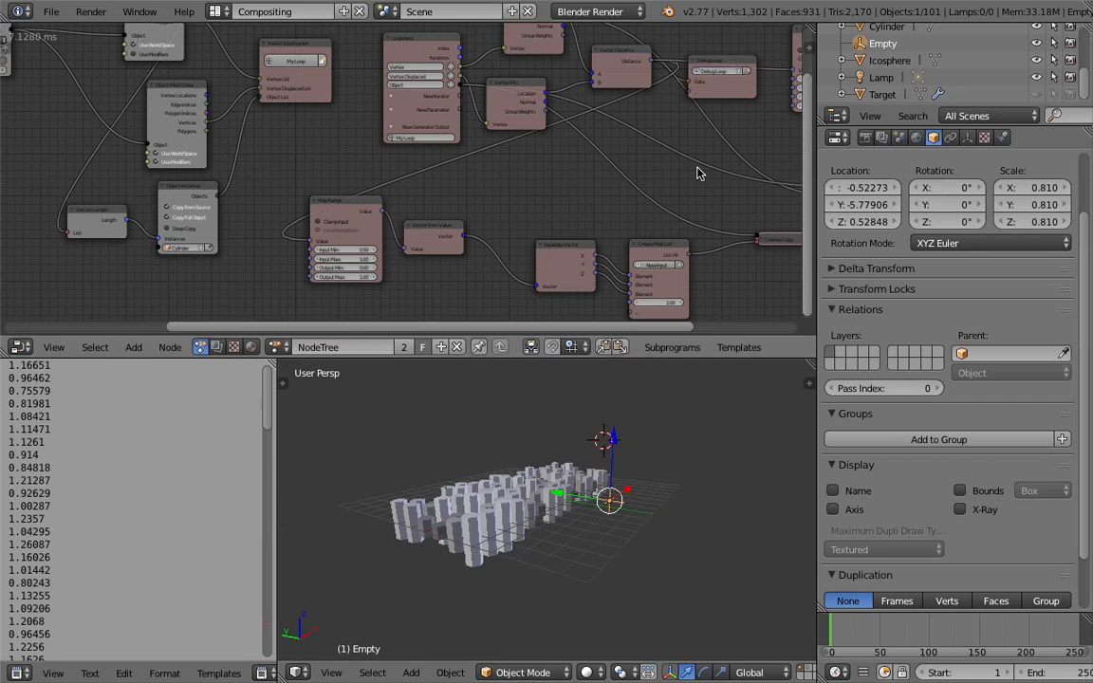
middle_click_drag(696, 171, 657, 263)
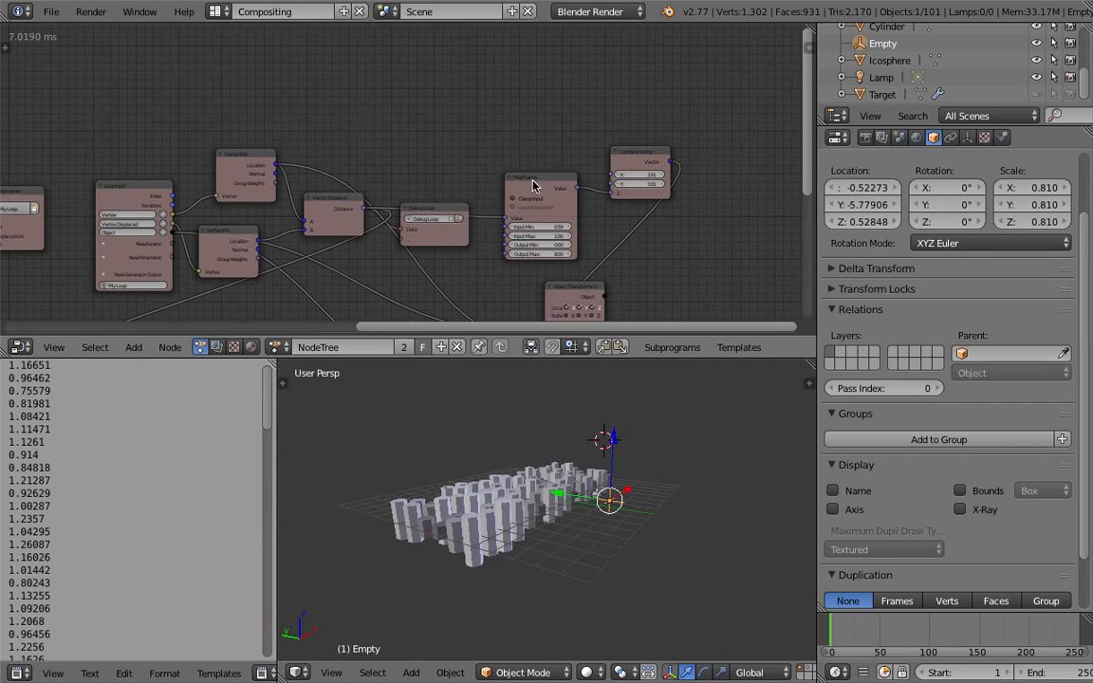
scroll(475, 115, "up", 1)
key("shift+a")
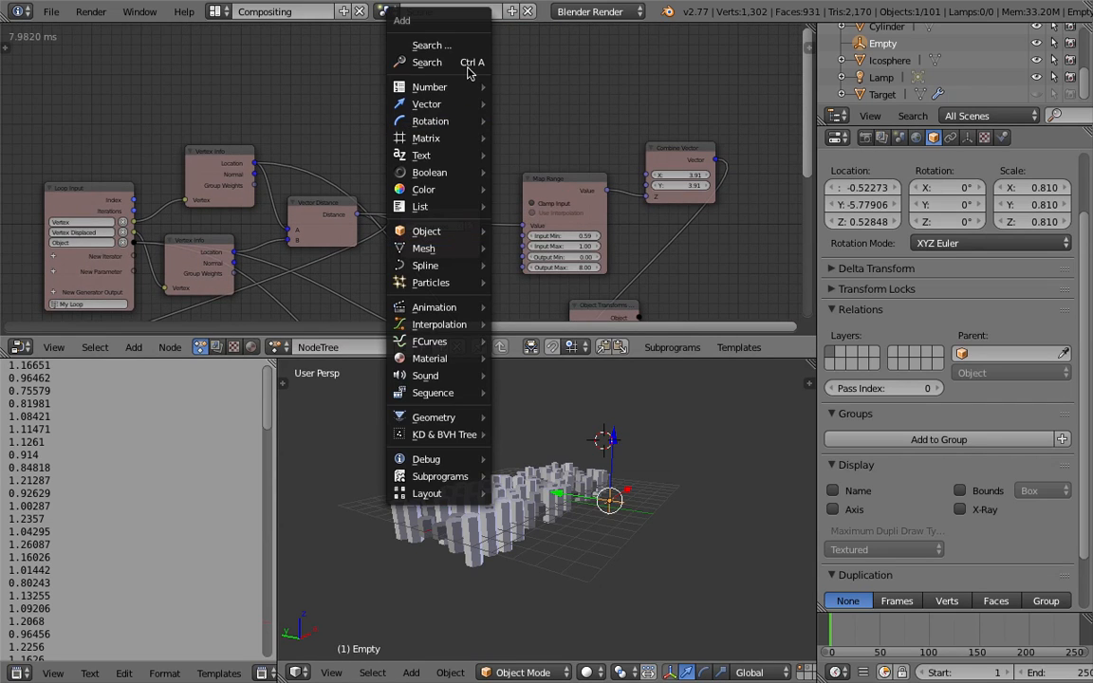
left_click(470, 65)
type("matrix")
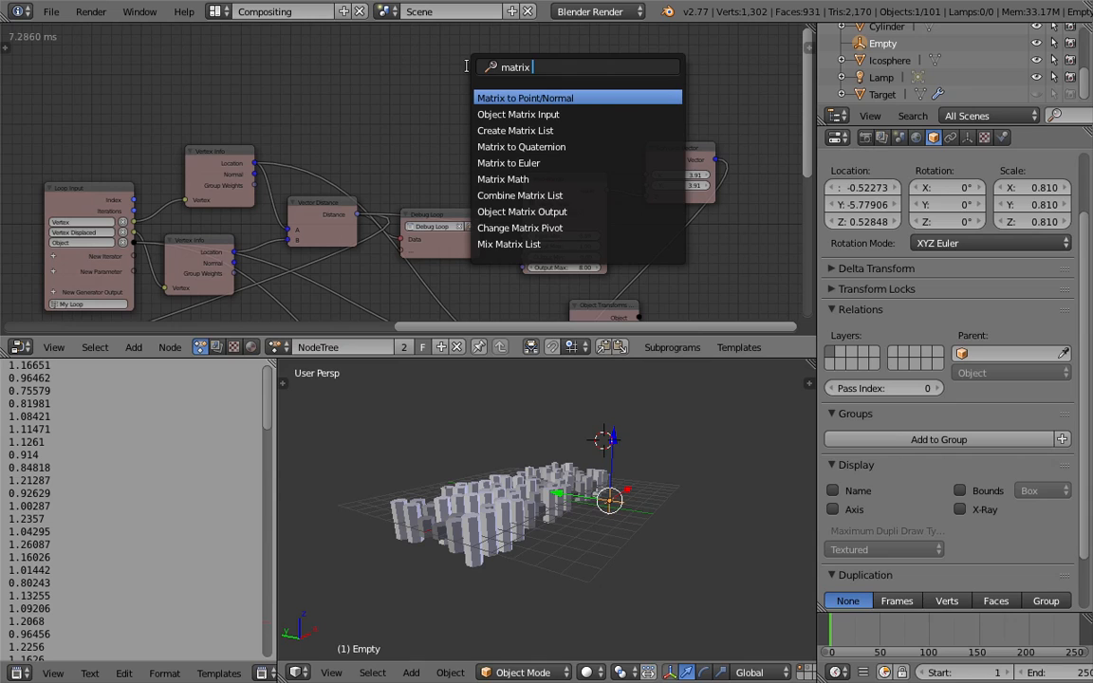
type(" piv")
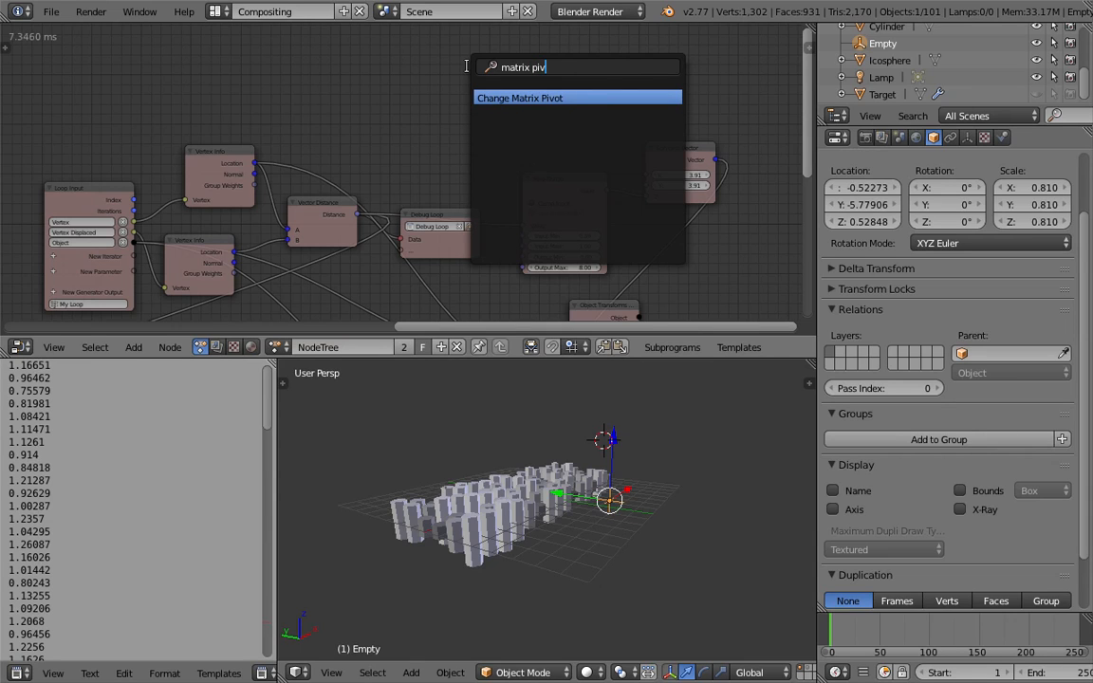
key("Return")
left_click_drag(479, 74, 520, 76)
left_click(520, 76)
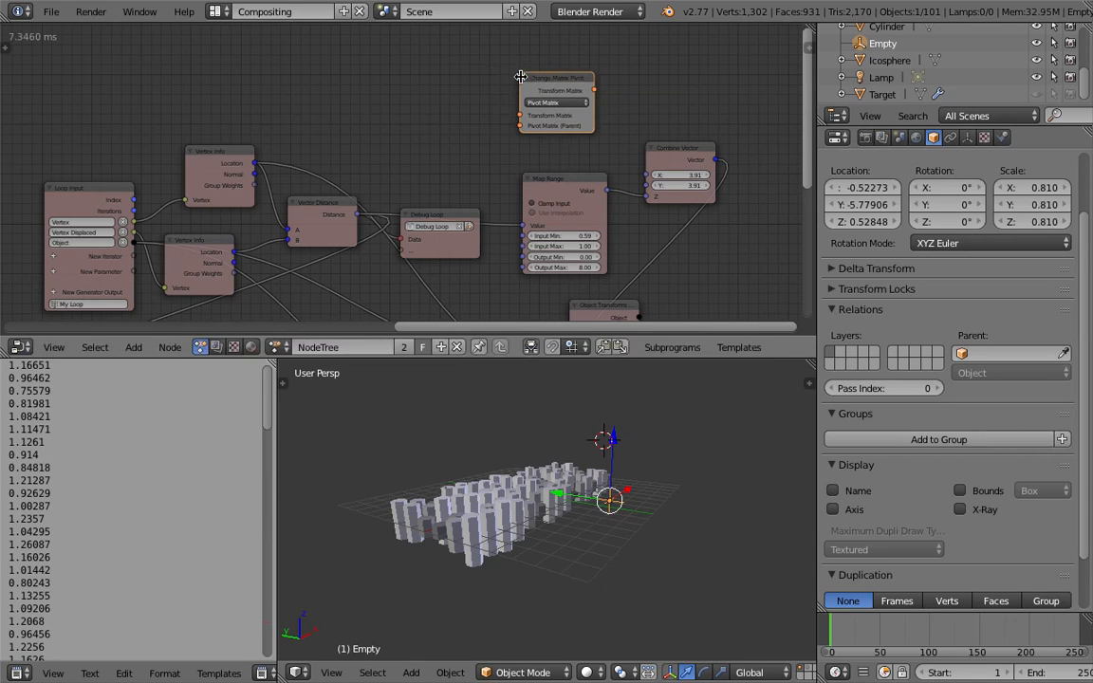
Move the Object Transforms Output node and the Change Matrix Pivot node to free space beyond the Combine Vector node
middle_click_drag(452, 88, 389, 94)
middle_click_drag(659, 229, 567, 196)
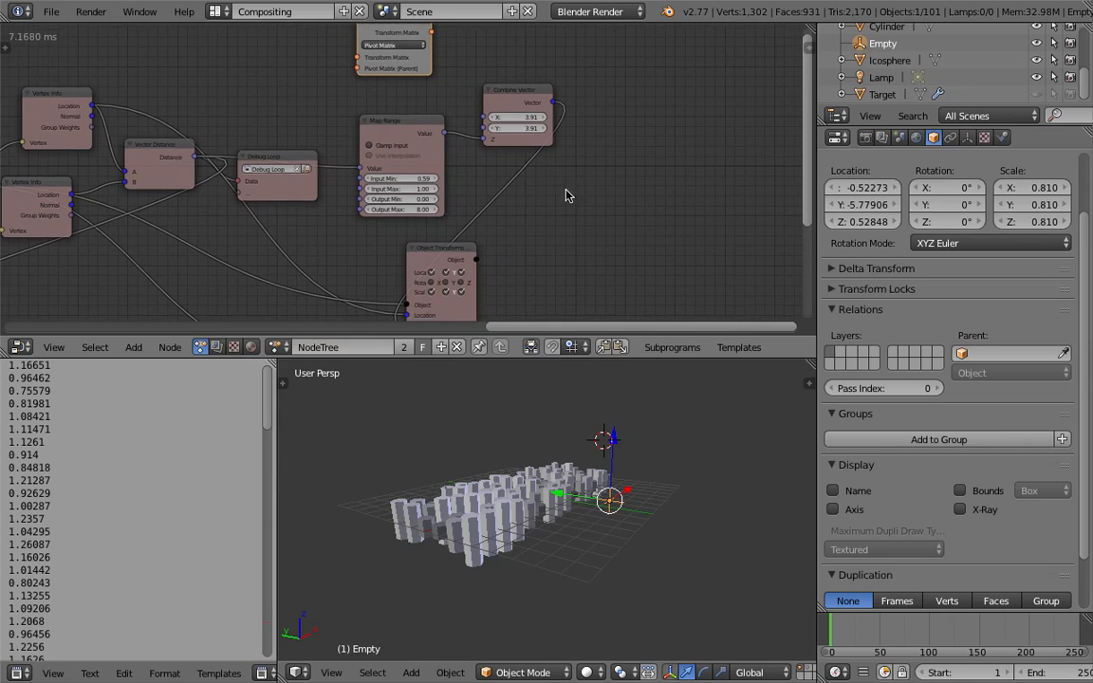
left_click_drag(427, 244, 730, 183)
scroll(707, 156, "up", 2)
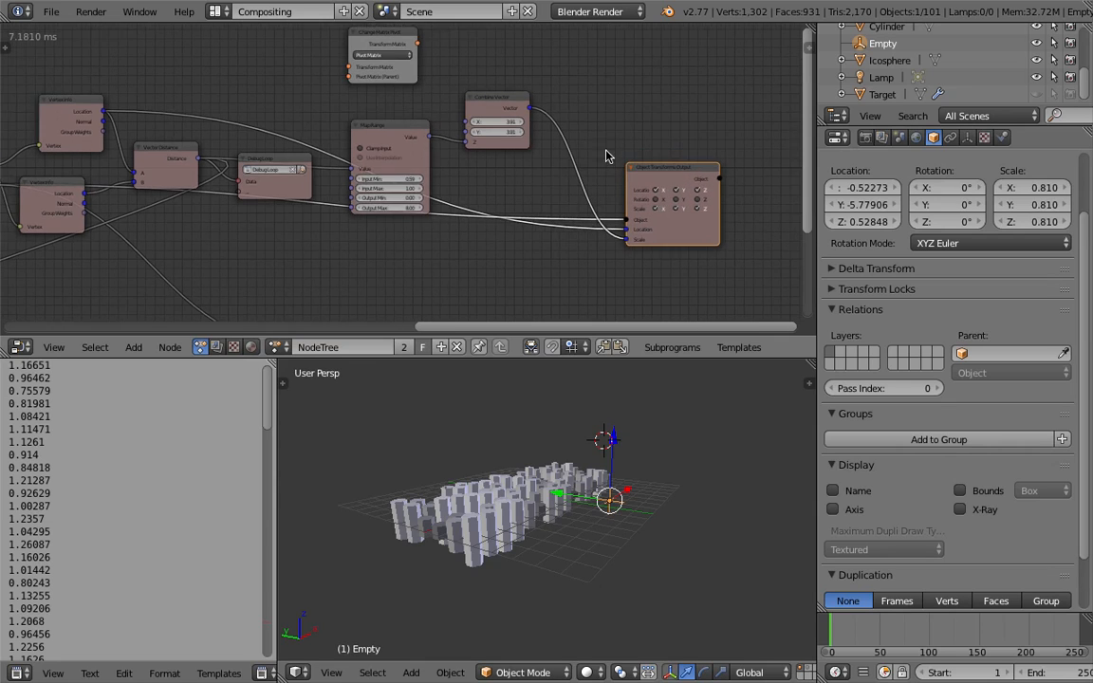
middle_click_drag(655, 131, 655, 139)
left_click_drag(334, 65, 551, 84)
Add an Object Matrix Output node and shift the Object Transforms Output node away below it
key("shift+a")
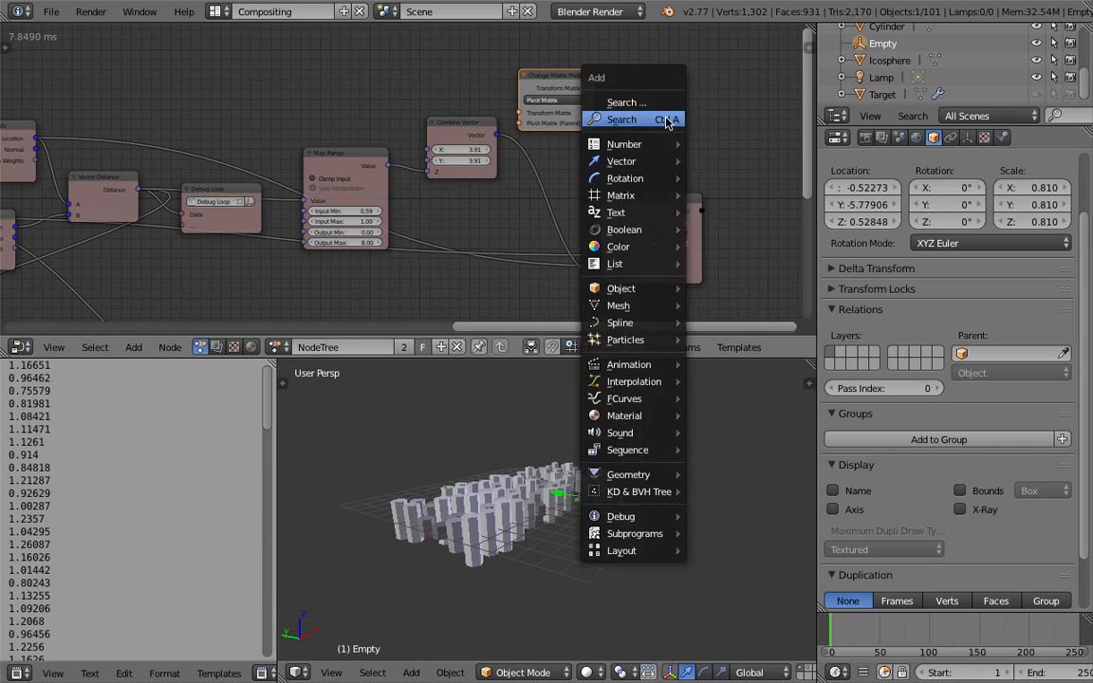
left_click(667, 120)
type("matrix ou")
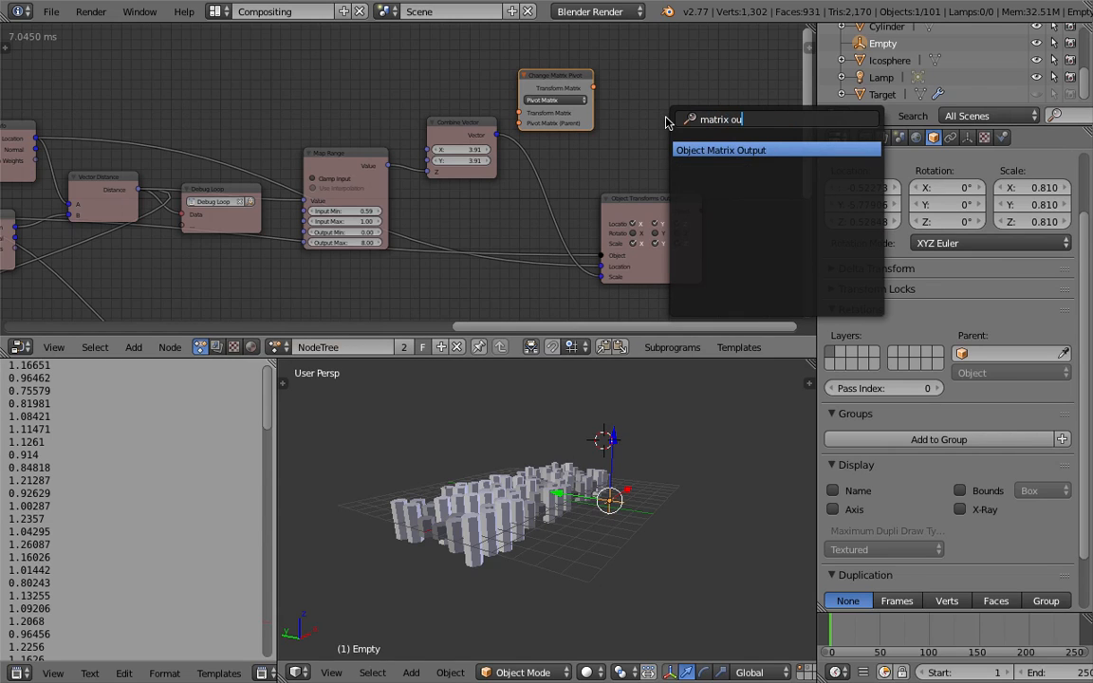
key("Return")
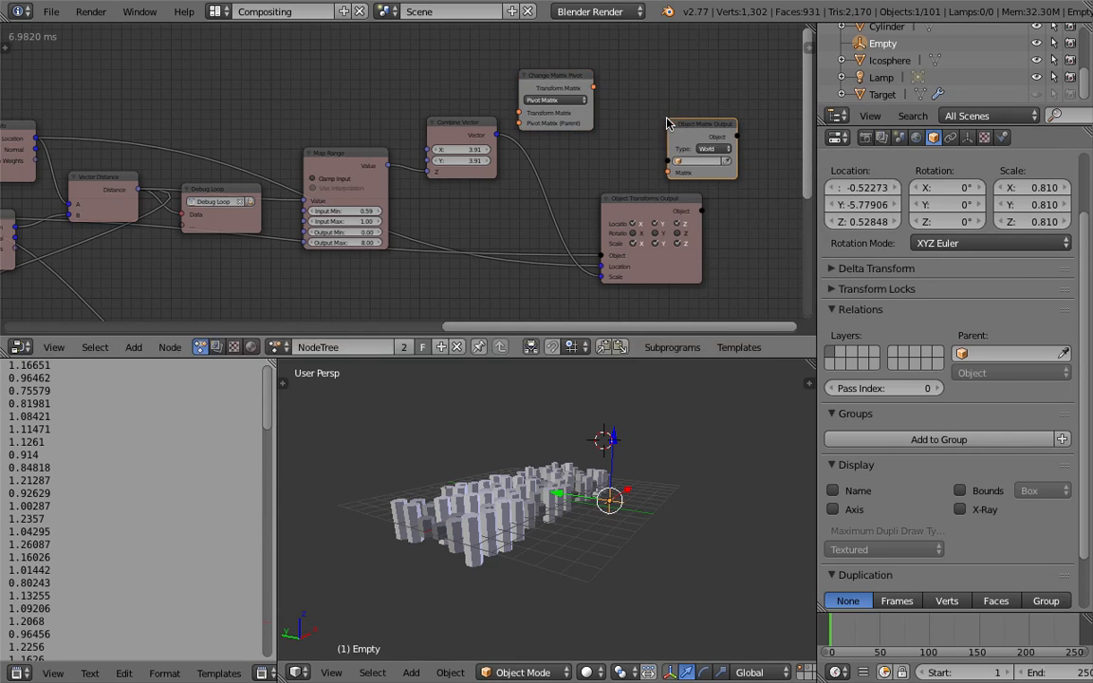
left_click_drag(655, 202, 710, 216)
Connect the Loop Input's Object output to the Object input of the Object Matrix Output node
scroll(432, 167, "down", 2)
mouse_move(247, 119)
middle_mouse_down()
mouse_move(230, 121)
mouse_move(262, 119)
middle_mouse_up()
scroll(261, 119, "down", 1)
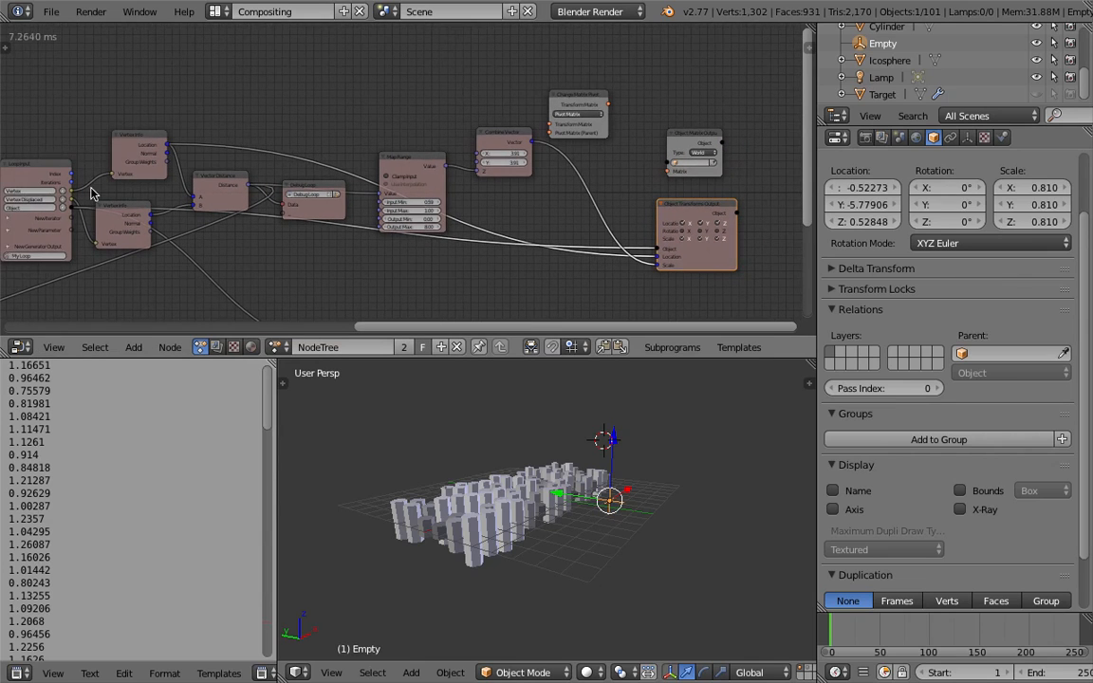
left_click_drag(71, 207, 668, 163)
middle_click_drag(674, 109, 571, 123)
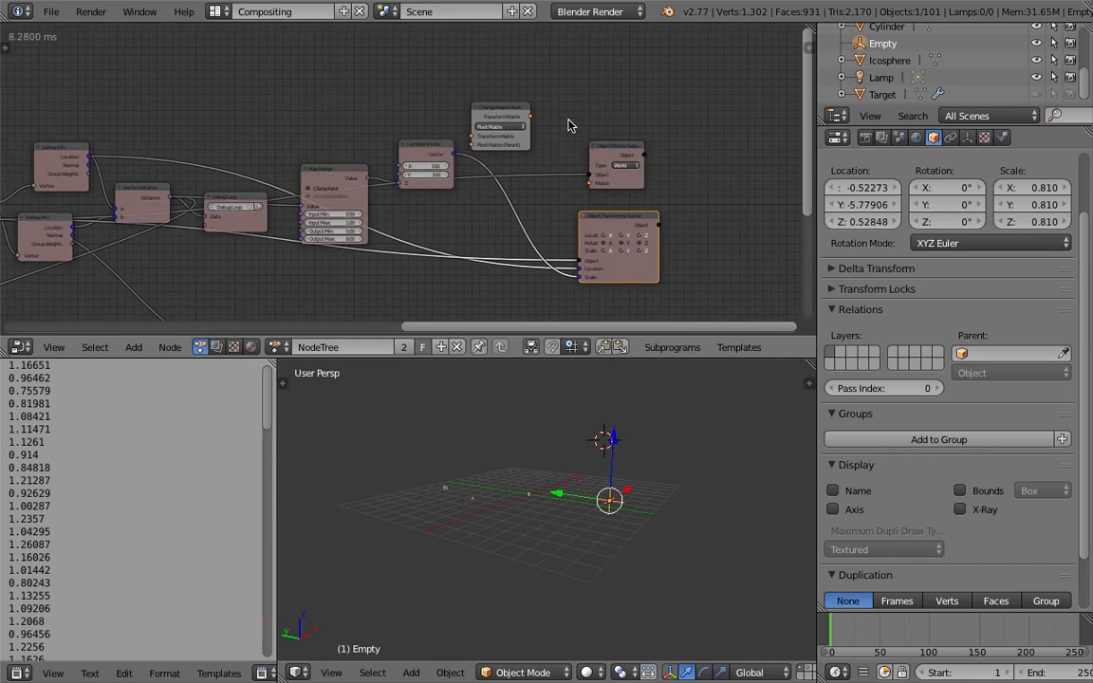
Move the Object Matrix Output and Object Transforms Output nodes farther from the Change Matrix Pivot node to make room
scroll(573, 125, "up", 1)
left_click_drag(626, 147, 641, 144)
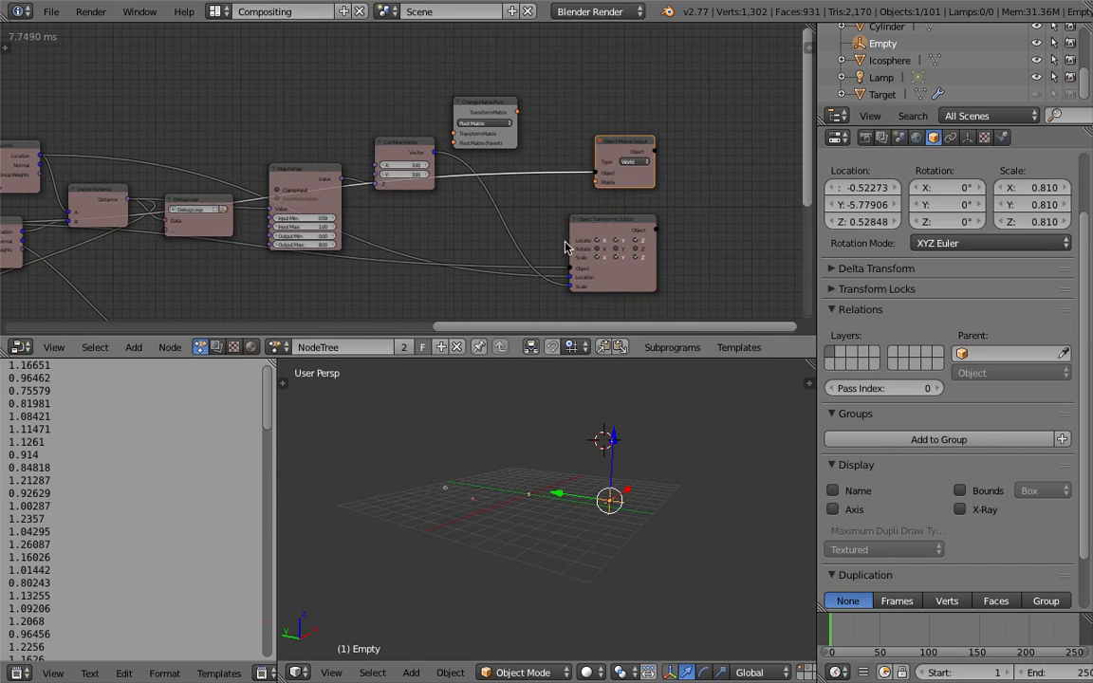
scroll(594, 233, "up", 1)
left_click_drag(663, 235, 712, 251)
left_click_drag(689, 179, 732, 163)
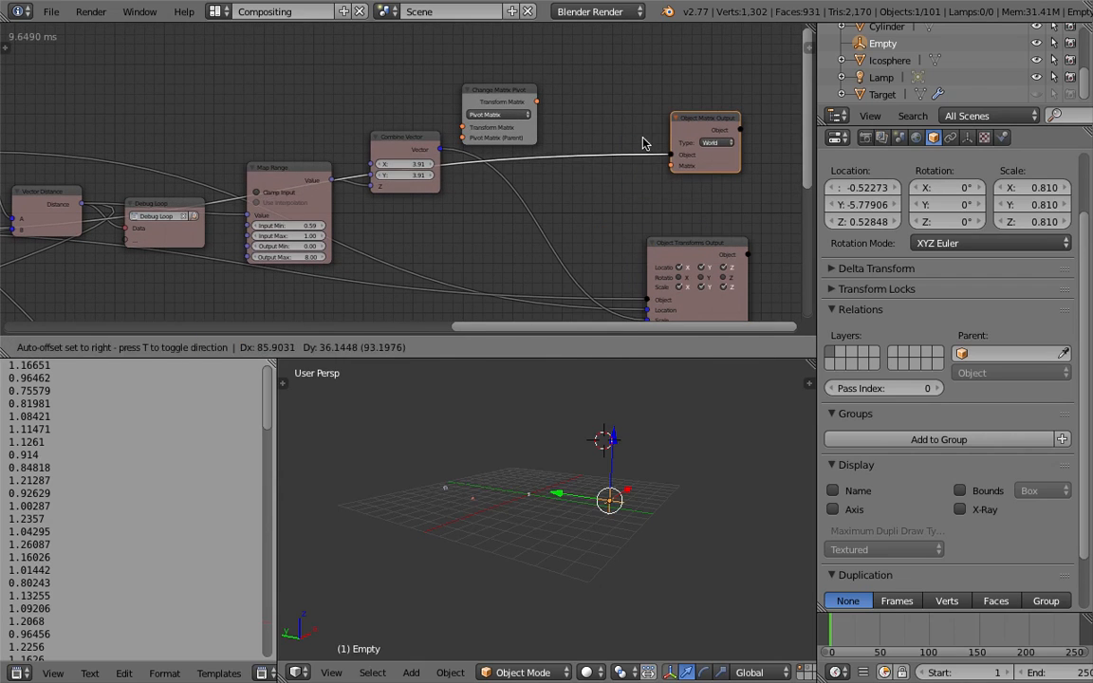
key("shift+a")
left_click(605, 113)
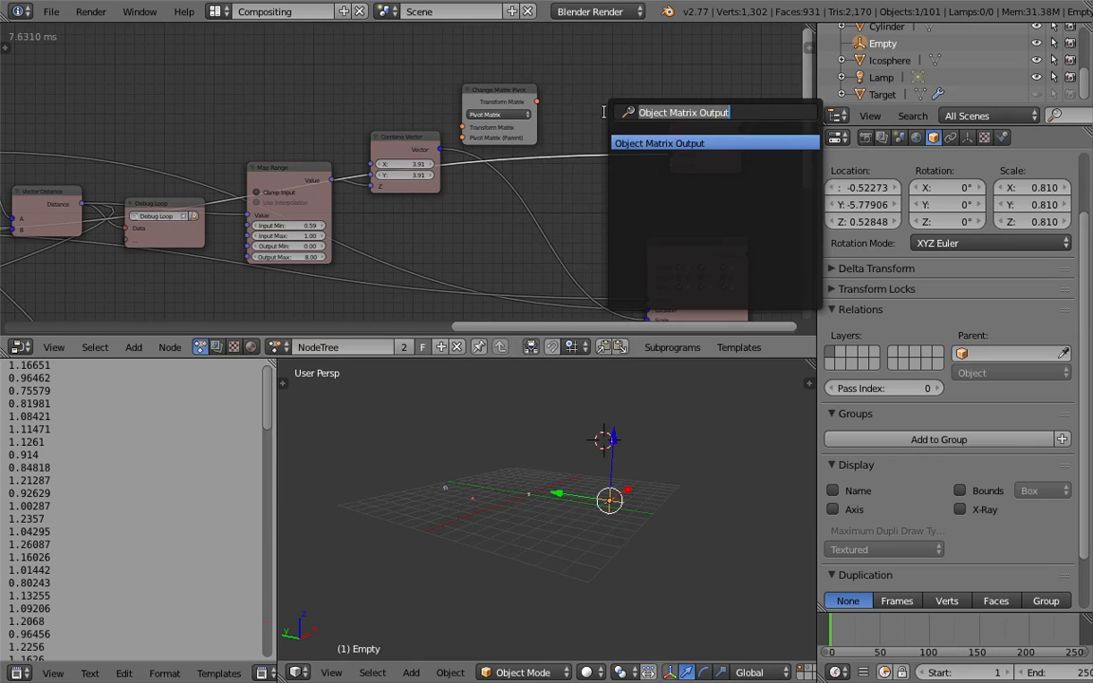
type("matrix pos")
key("BackSpace")
key("BackSpace")
key("BackSpace")
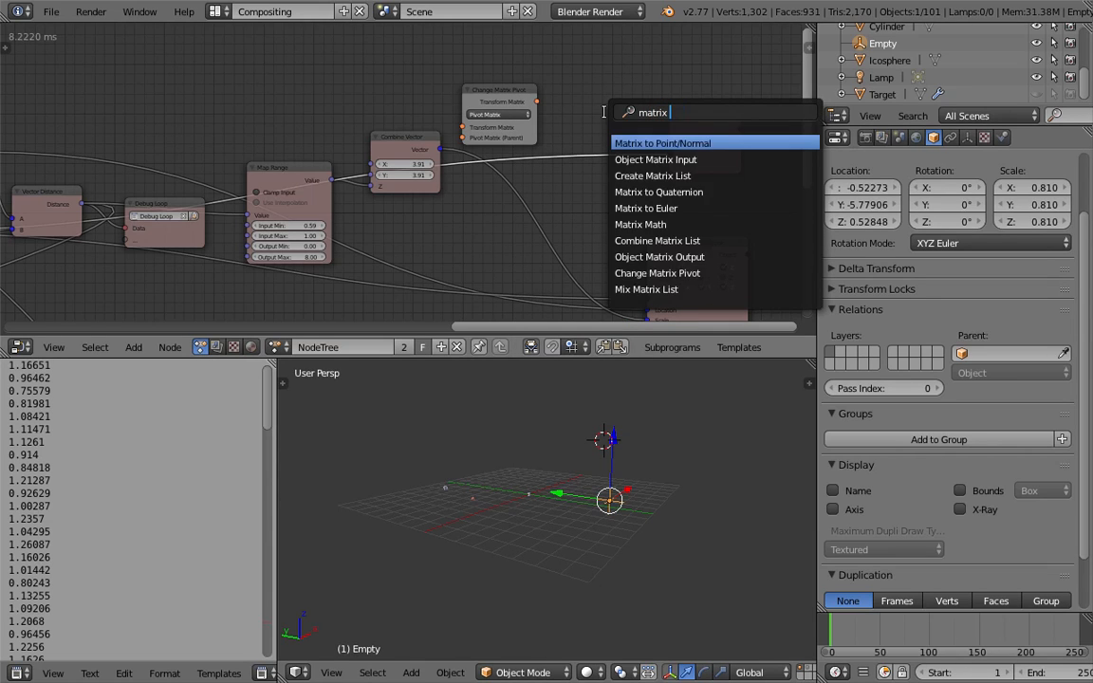
type("lo")
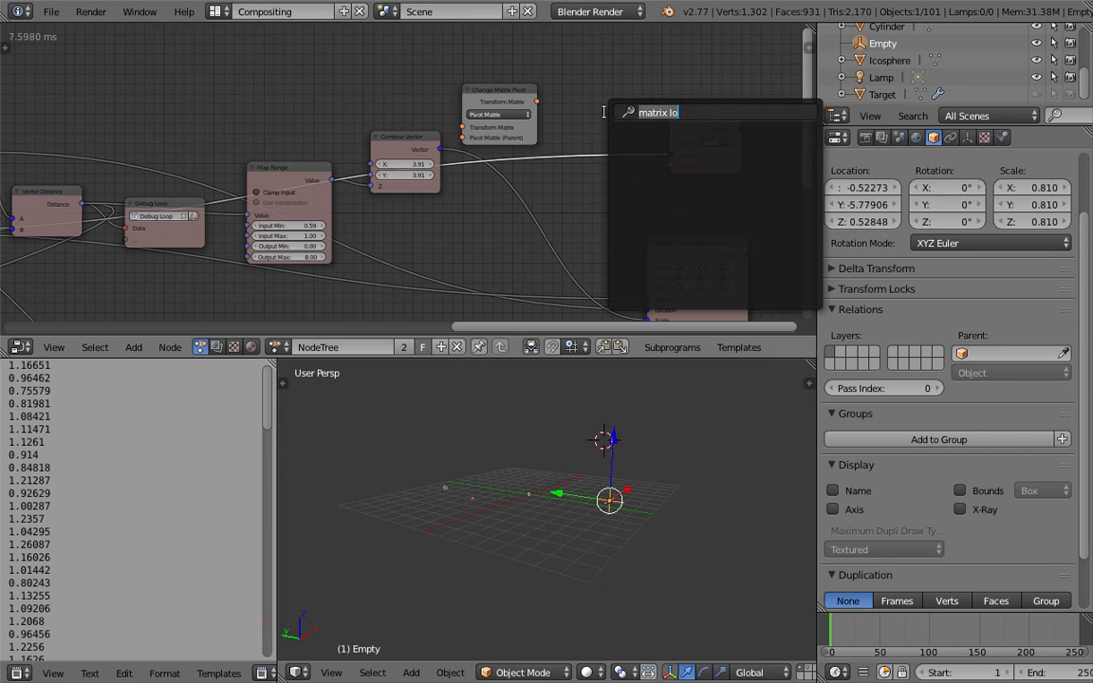
key("BackSpace")
key("BackSpace")
key("BackSpace")
key("BackSpace")
key("BackSpace")
type("positi")
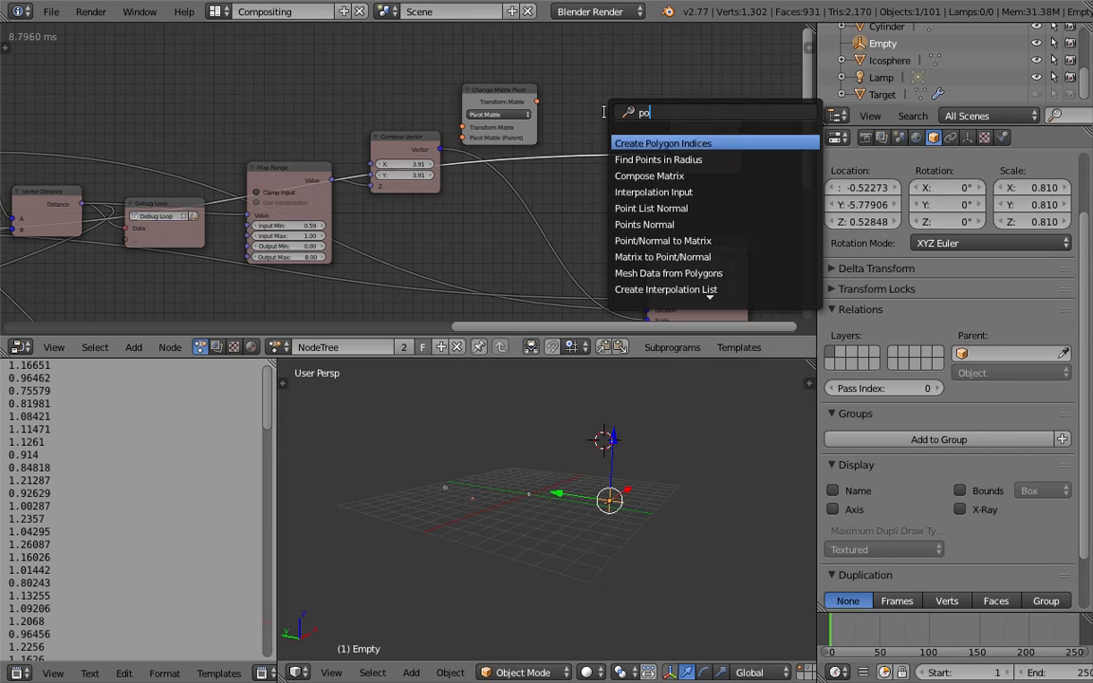
key("BackSpace")
key("BackSpace")
key("BackSpace")
key("BackSpace")
key("BackSpace")
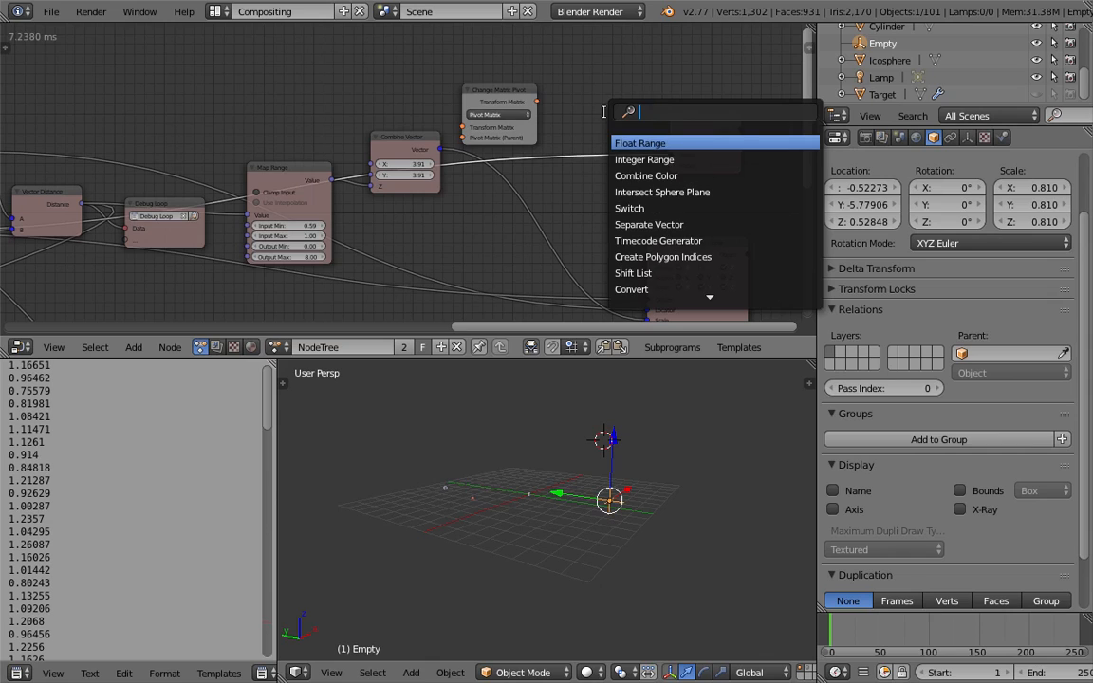
key("Escape")
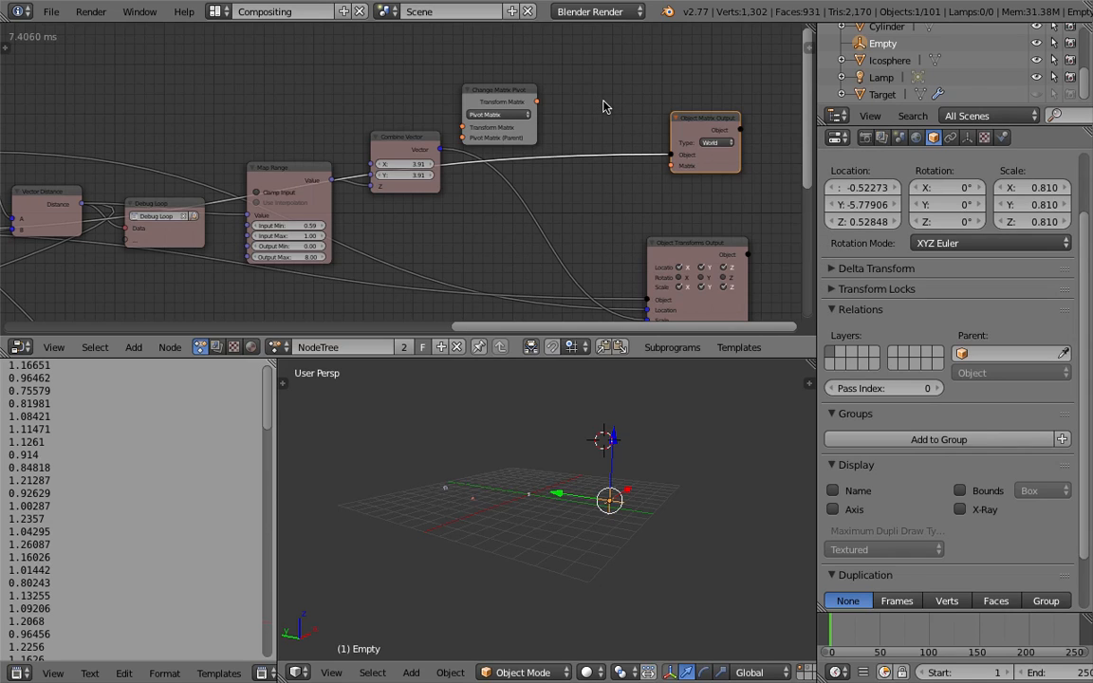
Connect the Change Matrix Pivot's Transform Matrix output to the Object Matrix Output's Matrix input and space the two nodes side by side
left_click_drag(679, 123, 717, 124)
left_click_drag(513, 92, 710, 173)
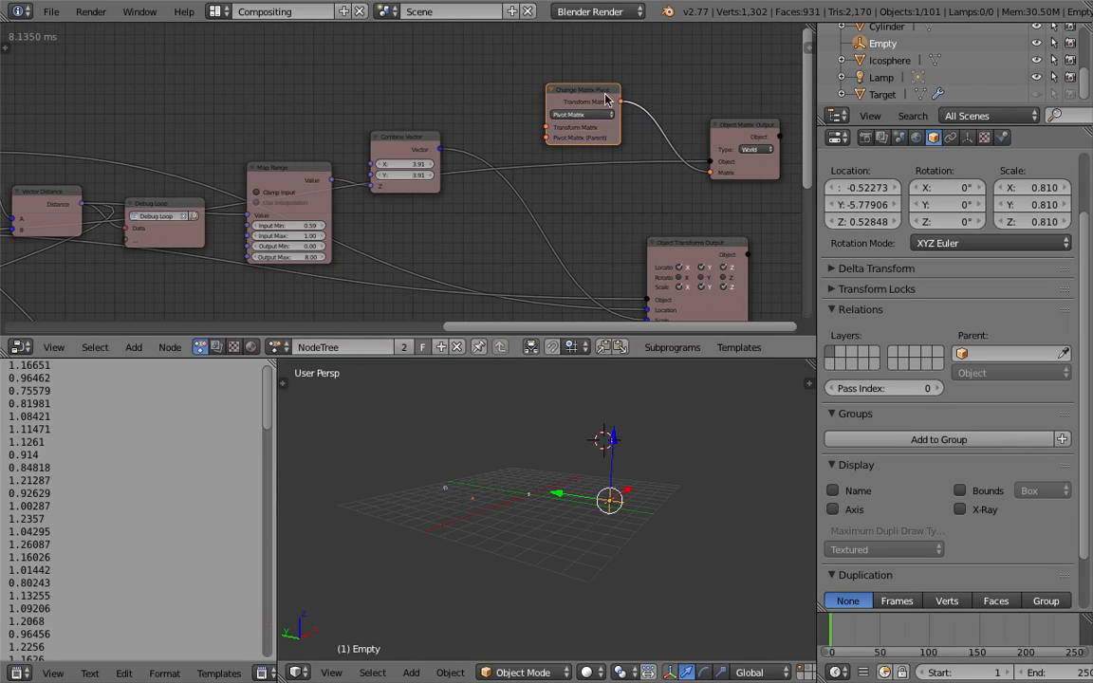
left_click_drag(545, 92, 608, 108)
Add a Translation Matrix node just below the Change Matrix Pivot node
key("shift+a")
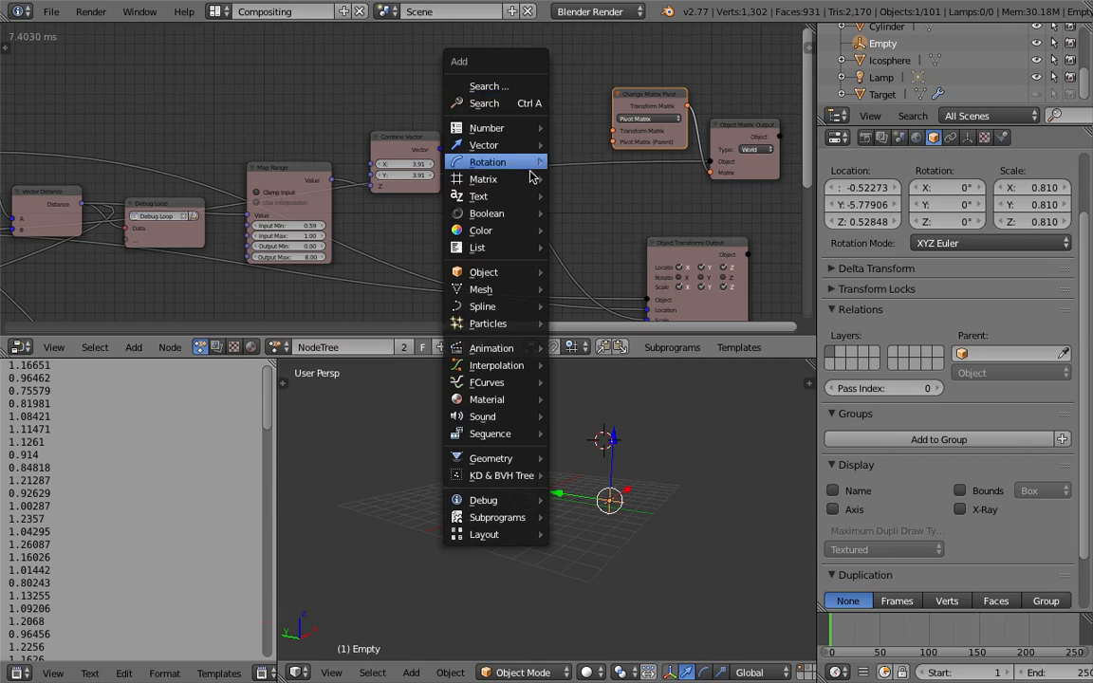
mouse_move(531, 177)
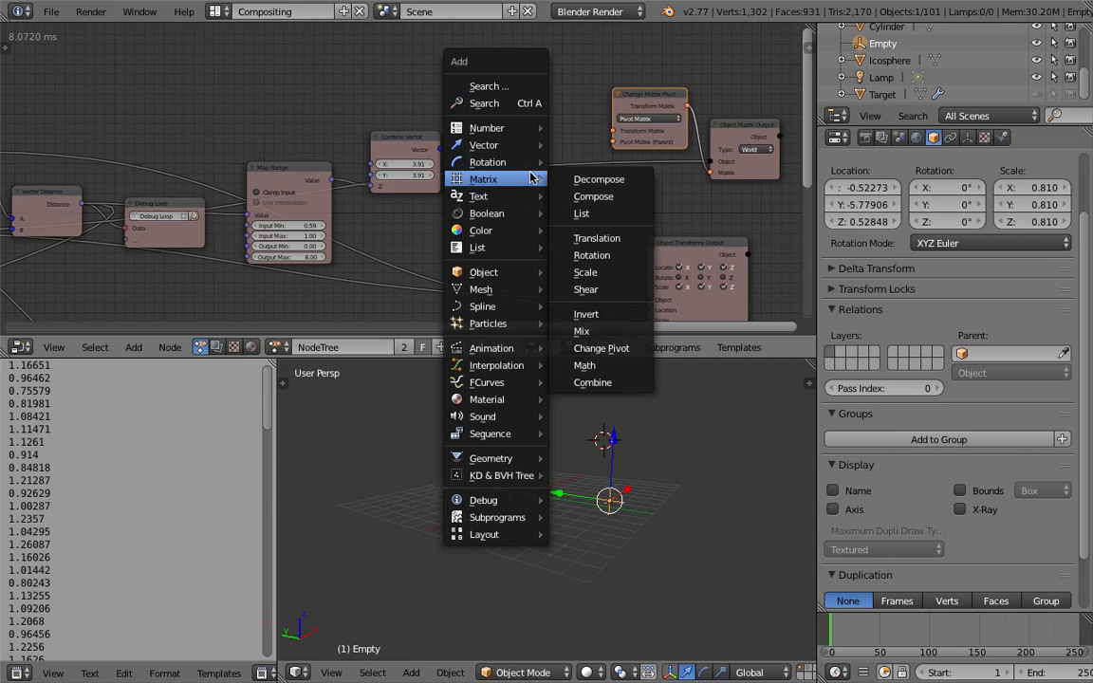
left_click(581, 238)
left_click(580, 151)
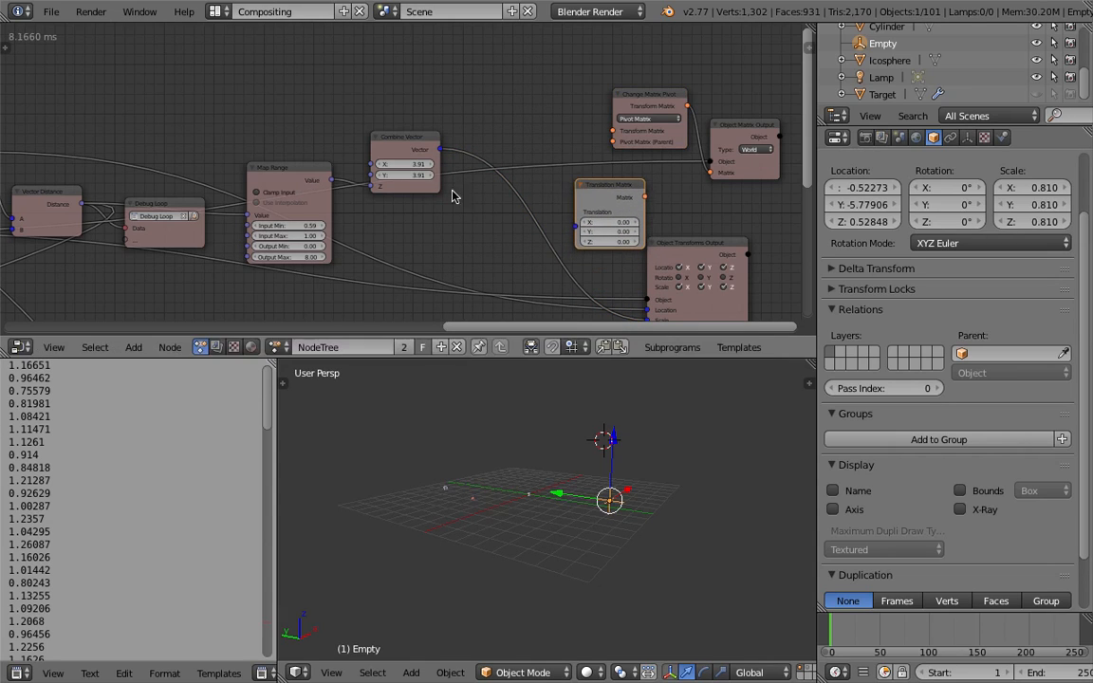
Connect the upper Vertex Info's Location to the Translation Matrix node and its Matrix output to the Change Matrix Pivot's Transform Matrix input
scroll(399, 165, "down", 2)
middle_click_drag(269, 119, 344, 119)
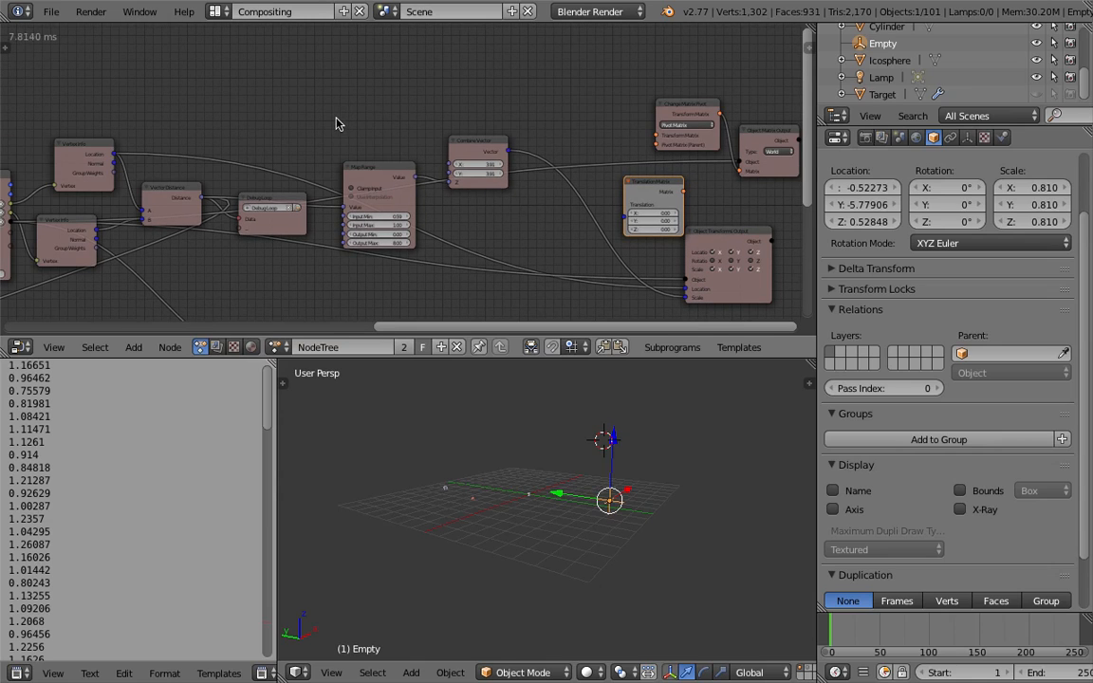
scroll(245, 142, "down", 1)
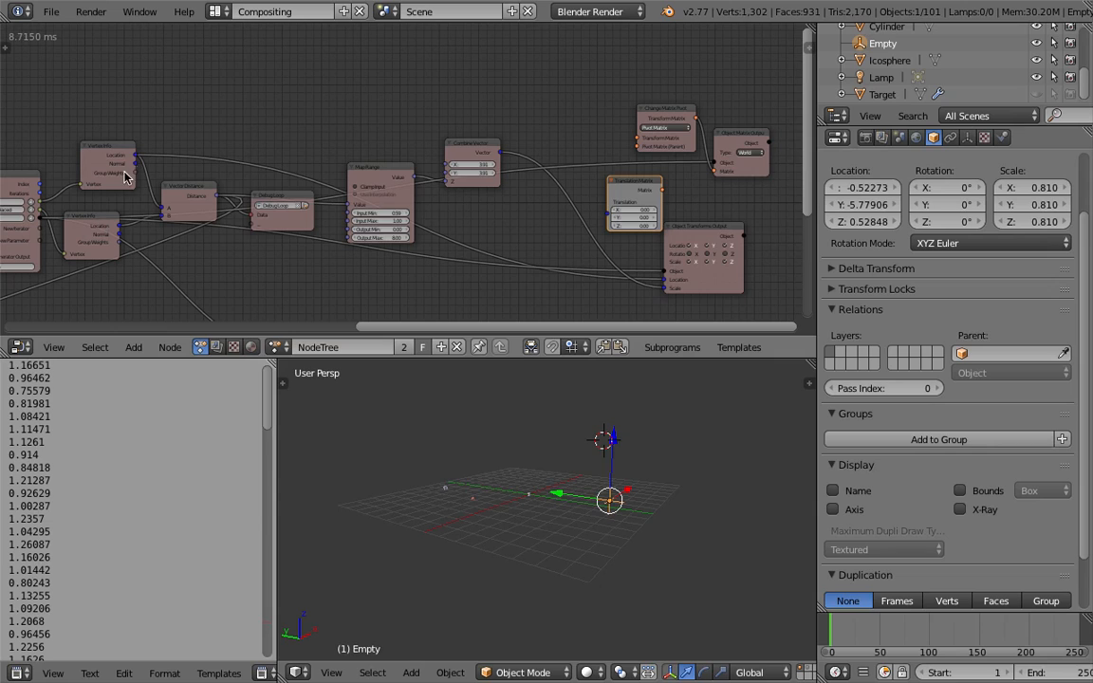
left_click_drag(135, 157, 613, 220)
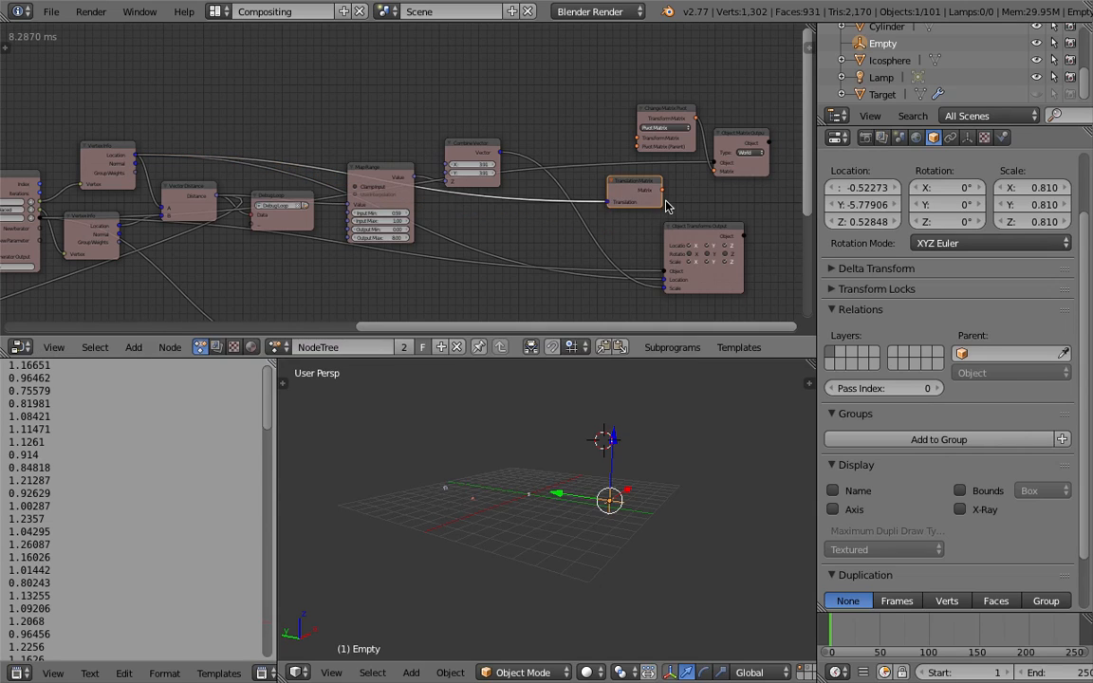
key("g")
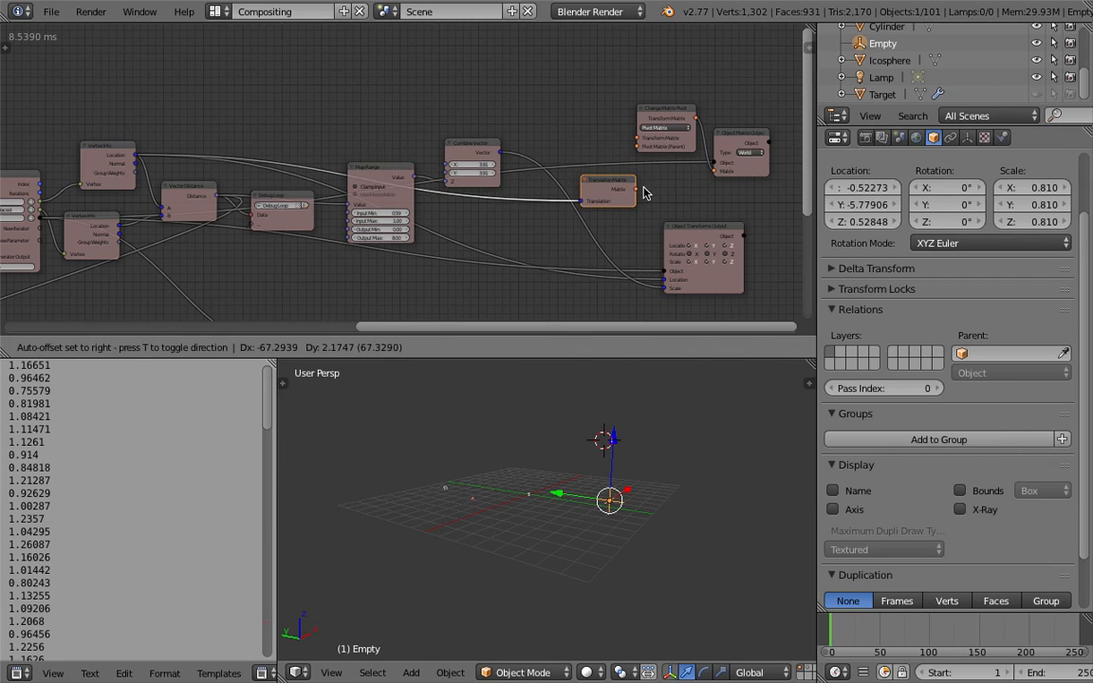
left_click(645, 189)
middle_click_drag(561, 142, 503, 151)
scroll(598, 209, "up", 1)
left_click_drag(581, 210, 582, 149)
Switch the Change Matrix Pivot node to Pivot Location and connect the upper Vertex Info's Location output to its Pivot Location input
left_click(607, 139)
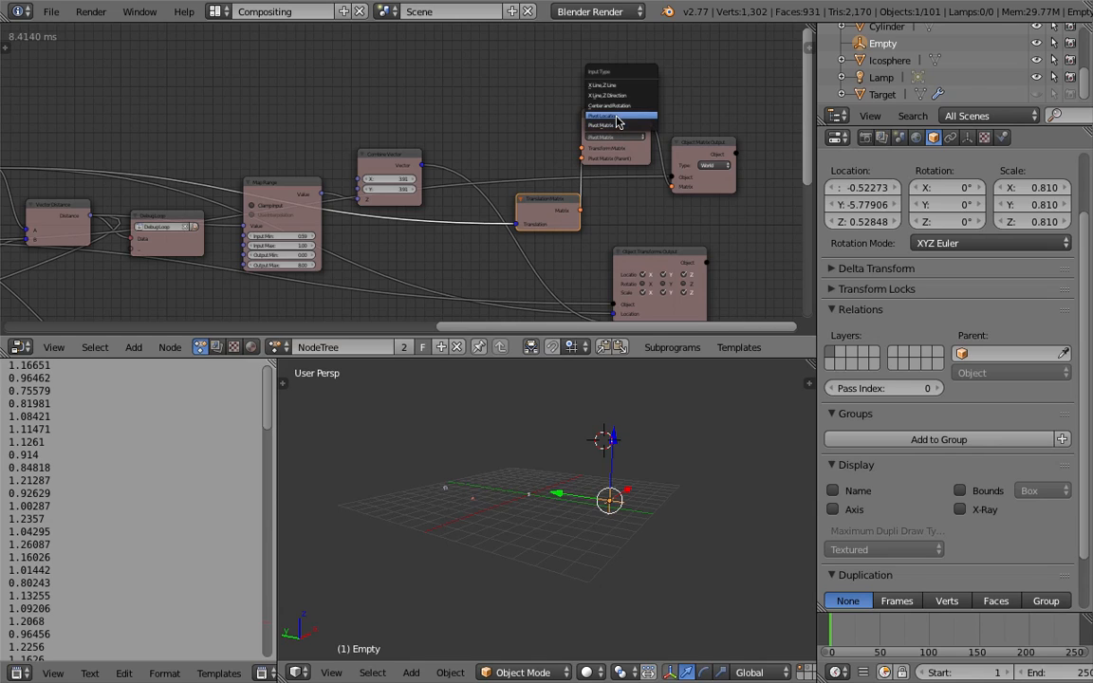
left_click(617, 121)
scroll(612, 220, "up", 3)
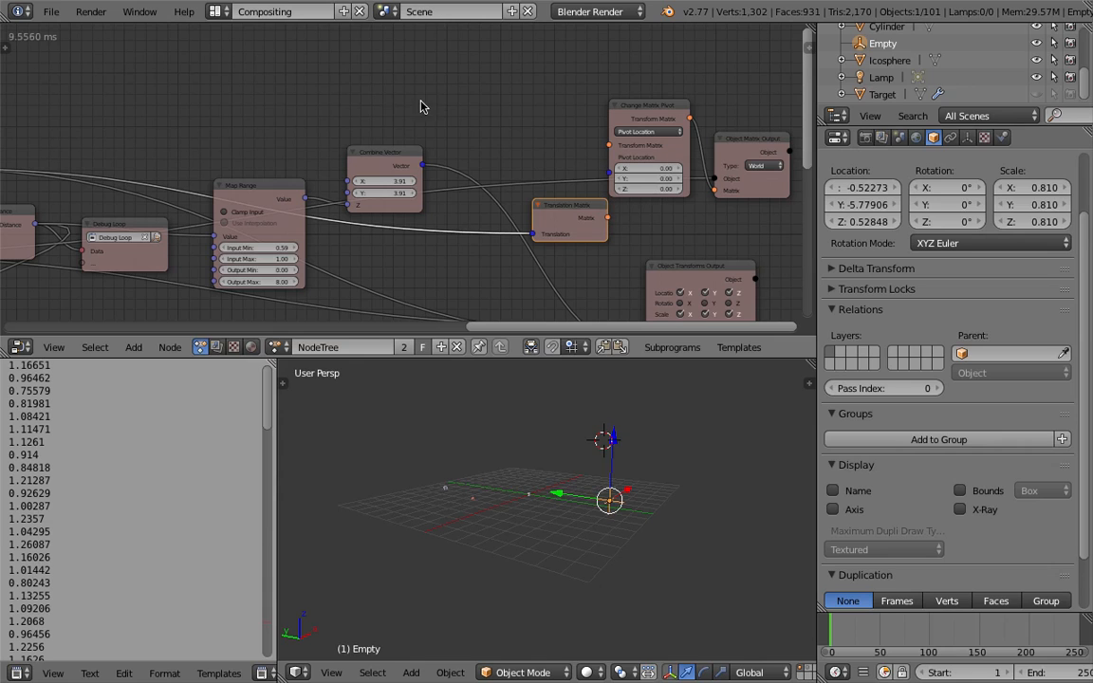
scroll(410, 97, "down", 2)
left_click_drag(54, 169, 640, 158)
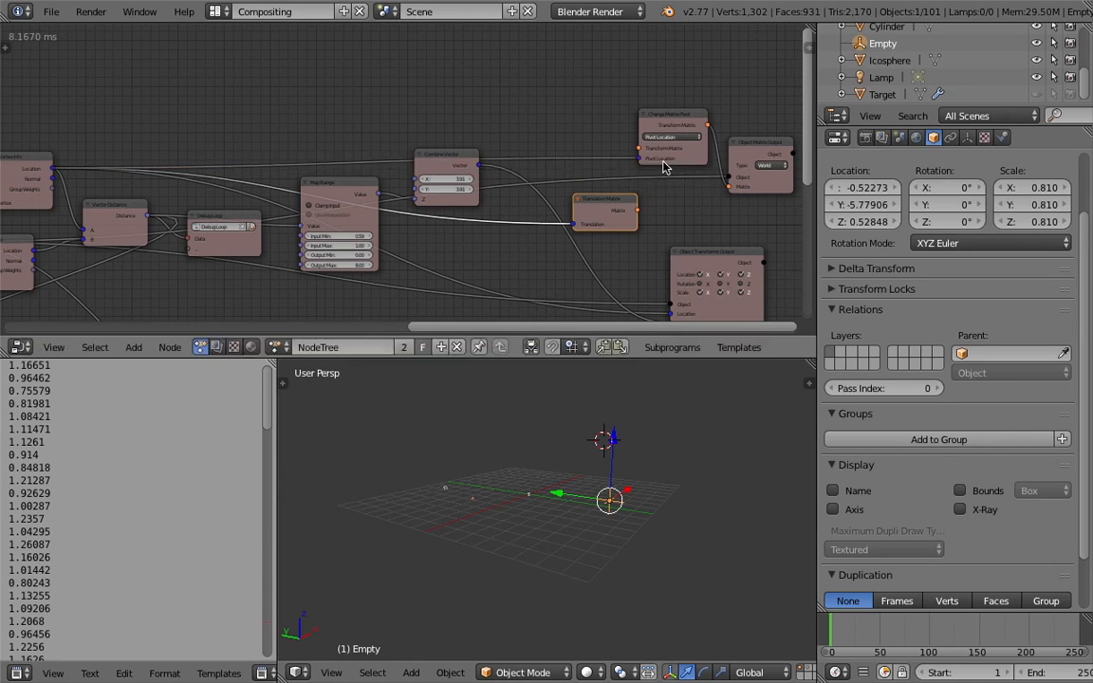
Delete the Translation Matrix node and reposition the Object Transforms Output node beneath the Object Matrix Output node
left_click_drag(623, 206, 627, 206)
key("x")
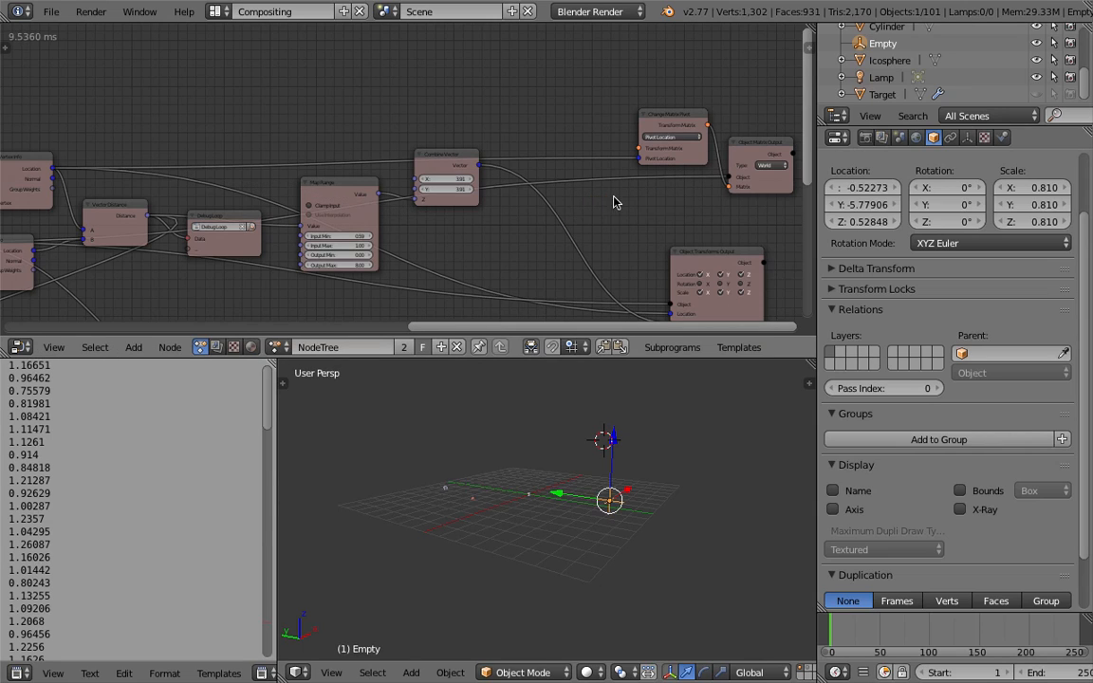
left_click_drag(702, 250, 714, 228)
middle_click_drag(642, 209, 530, 194)
middle_click_drag(517, 458, 509, 502)
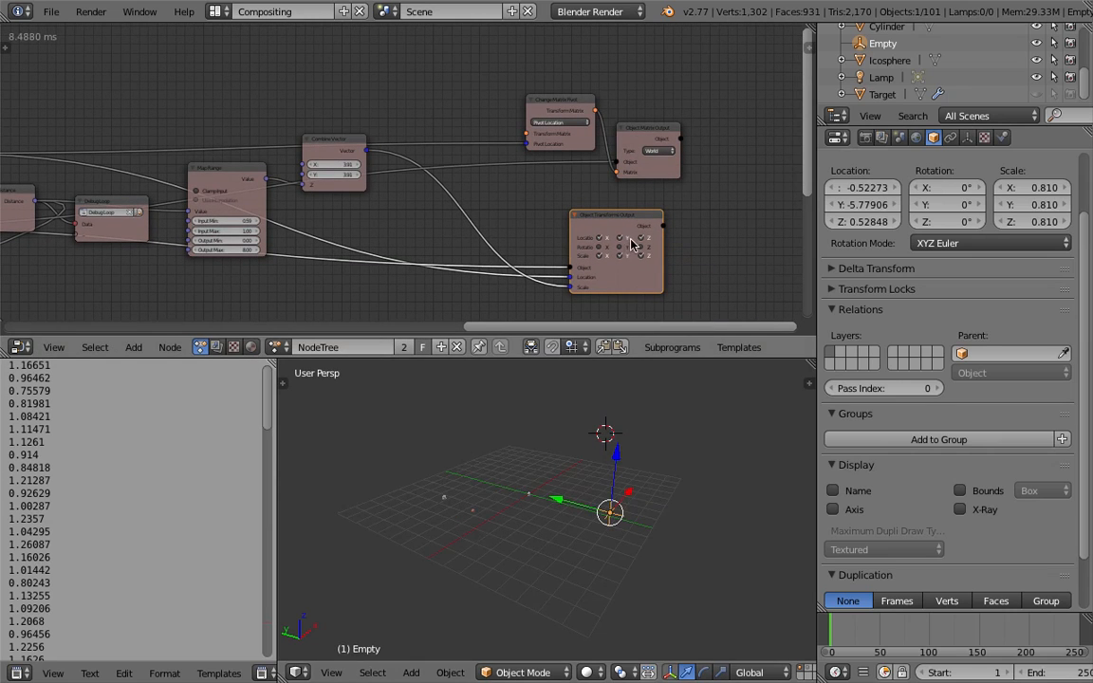
left_click_drag(630, 220, 657, 227)
scroll(631, 209, "up", 1)
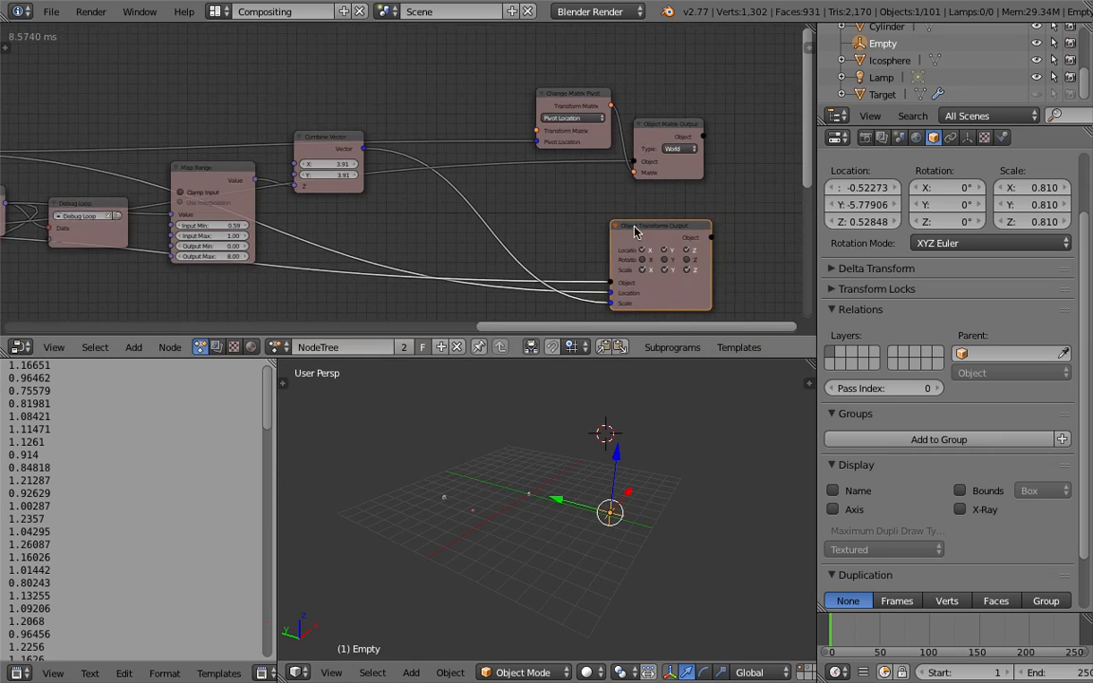
scroll(700, 209, "up", 1)
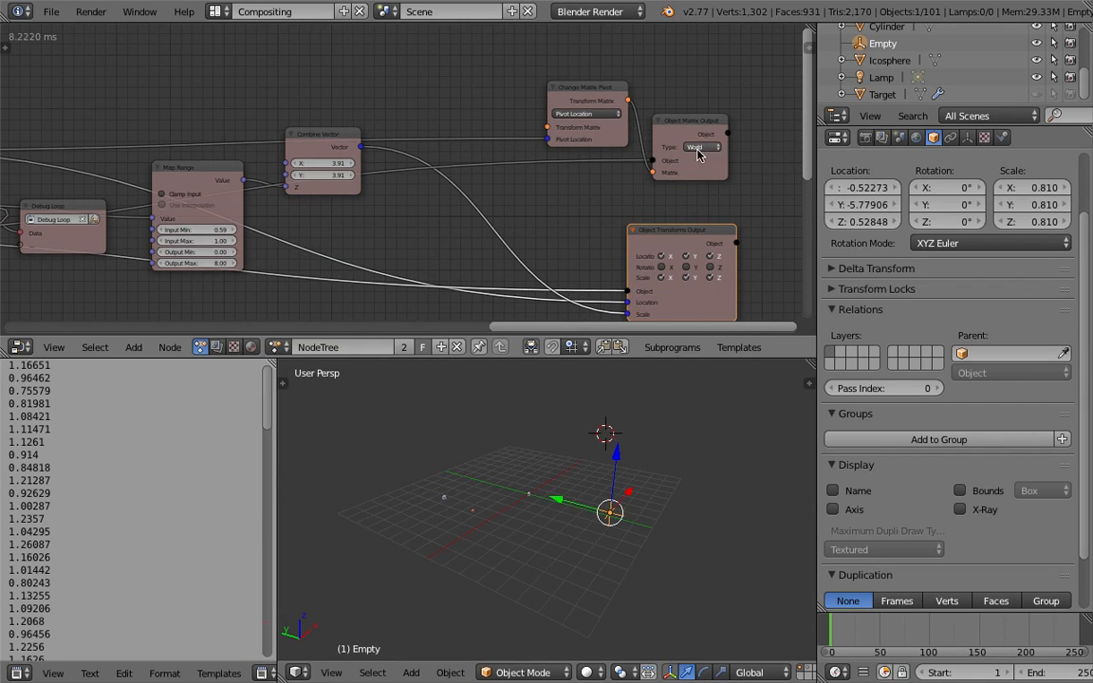
Add a Compose Matrix node in the free space beyond the Object Matrix Output node
scroll(688, 142, "down", 1)
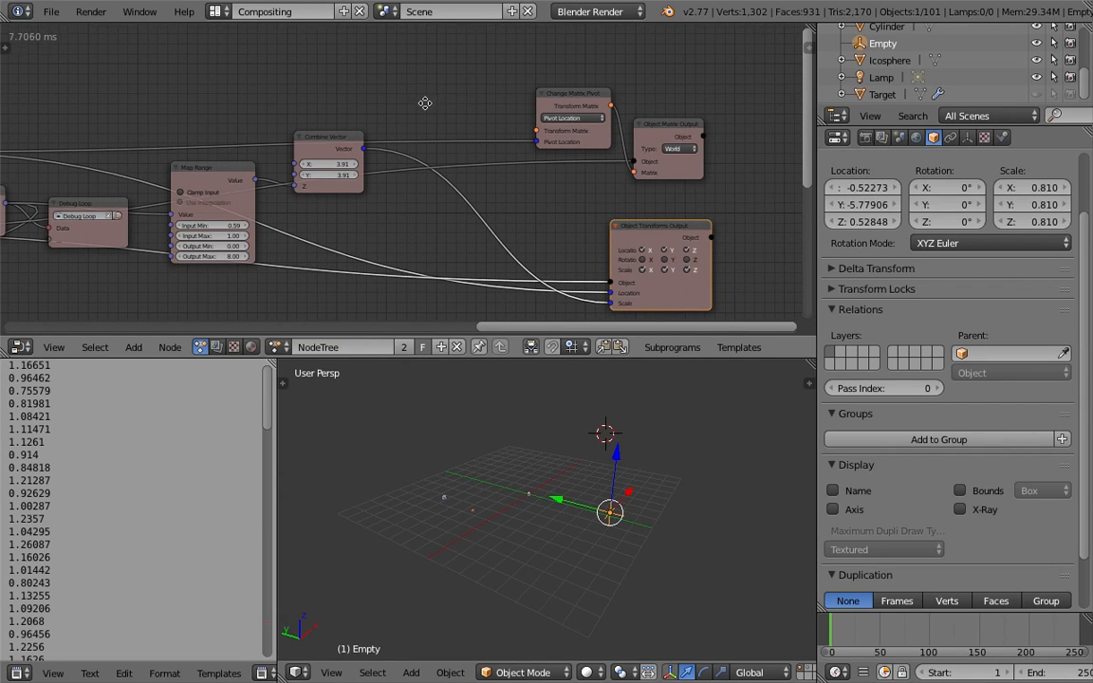
middle_click_drag(425, 103, 427, 115)
key("shift+a")
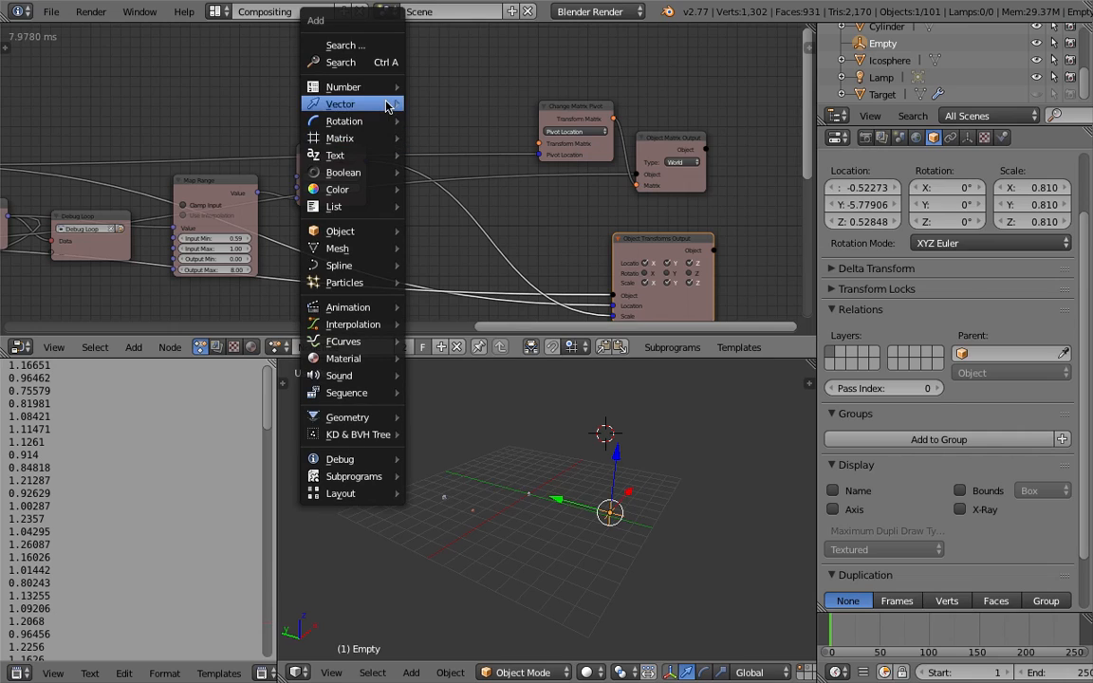
mouse_move(371, 138)
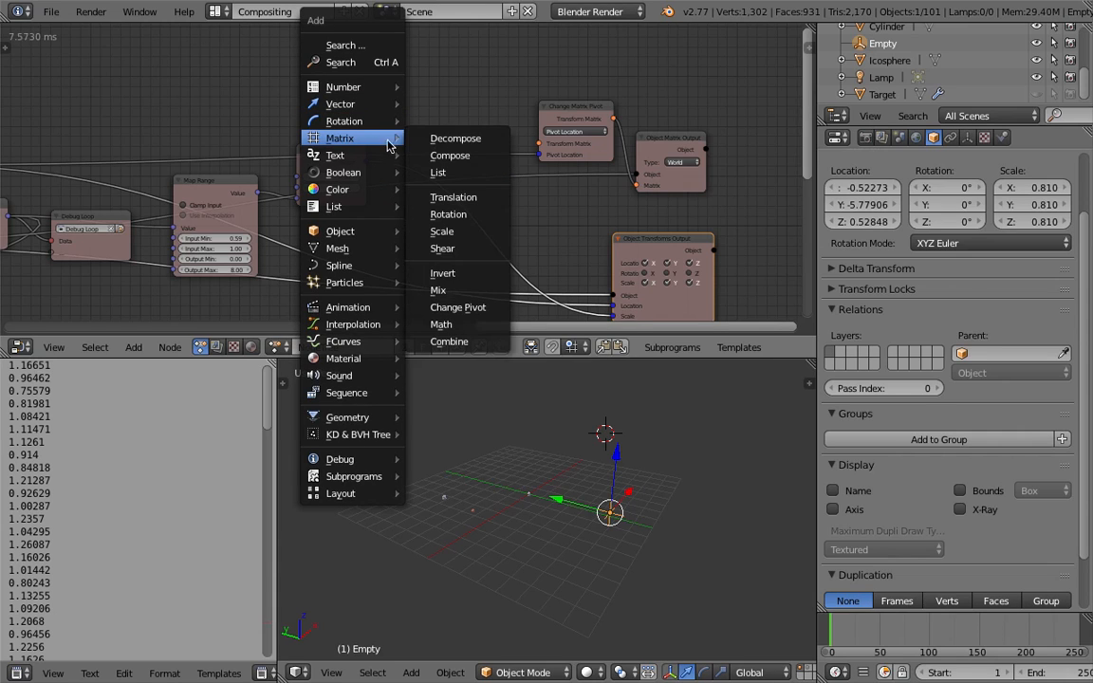
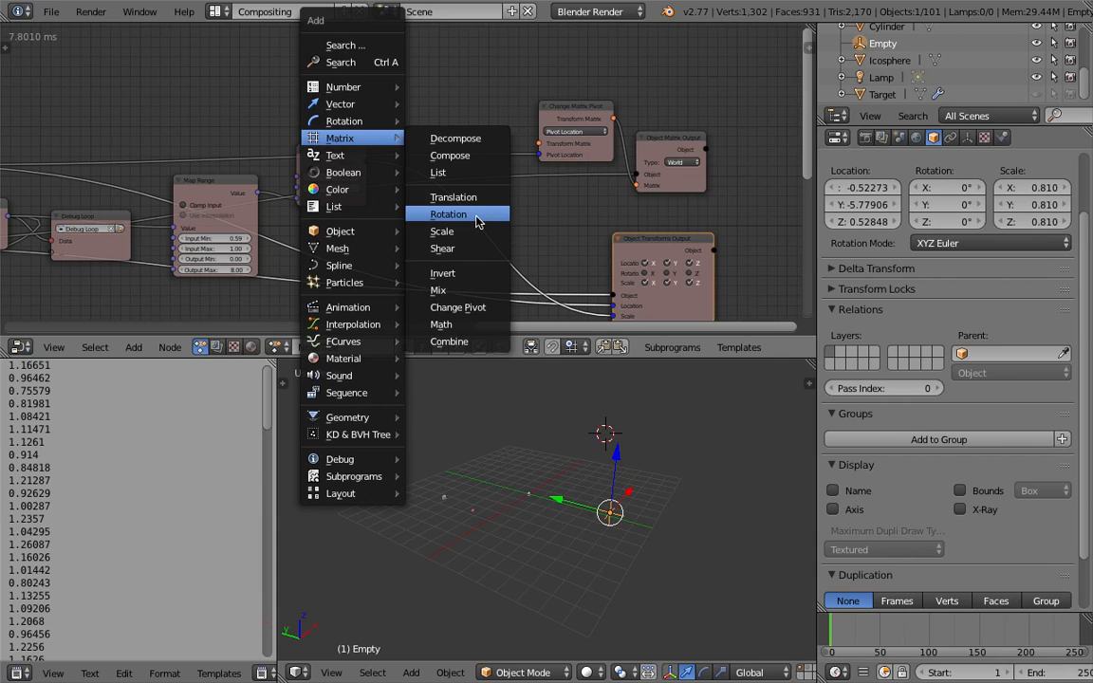
left_click(475, 156)
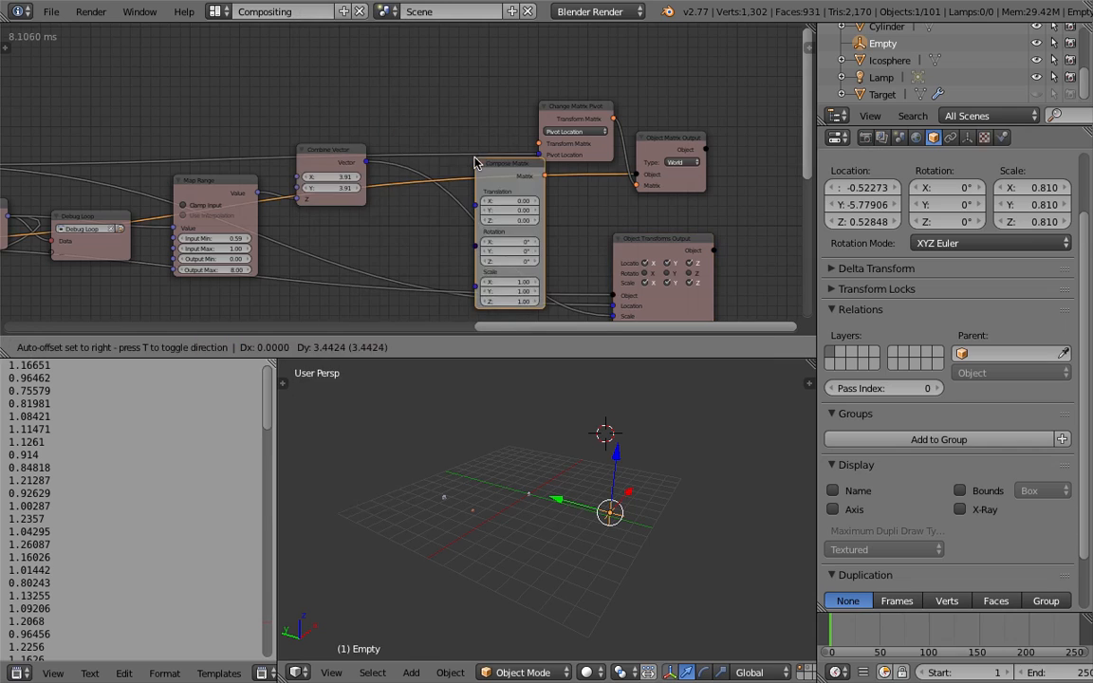
left_click(756, 89)
Move the Object Transforms Output node back toward the Combine Vector node and place the Compose Matrix node beneath the Object Matrix Output node
scroll(632, 295, "down", 1)
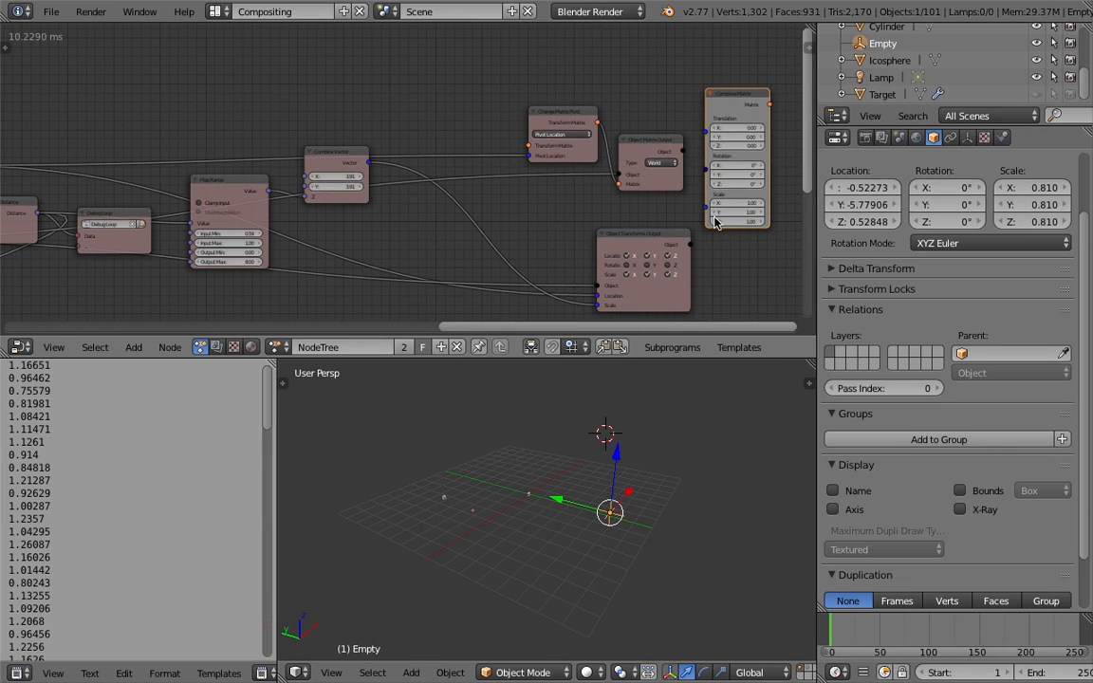
middle_click_drag(538, 216, 601, 183)
scroll(598, 186, "down", 1)
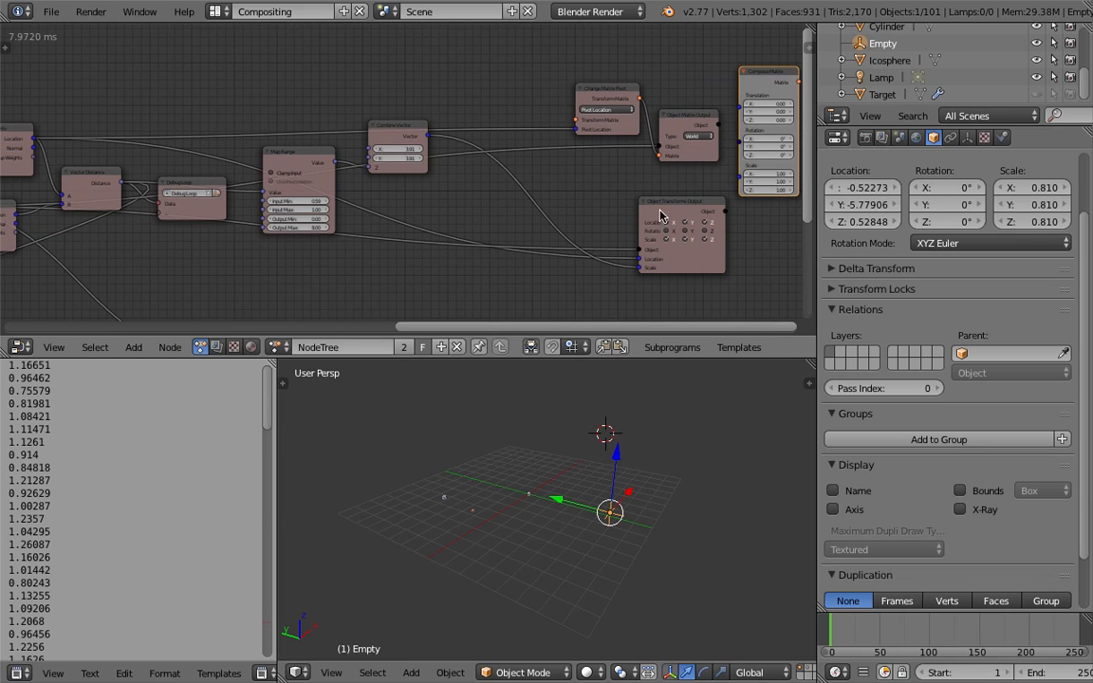
left_click_drag(687, 210, 584, 224)
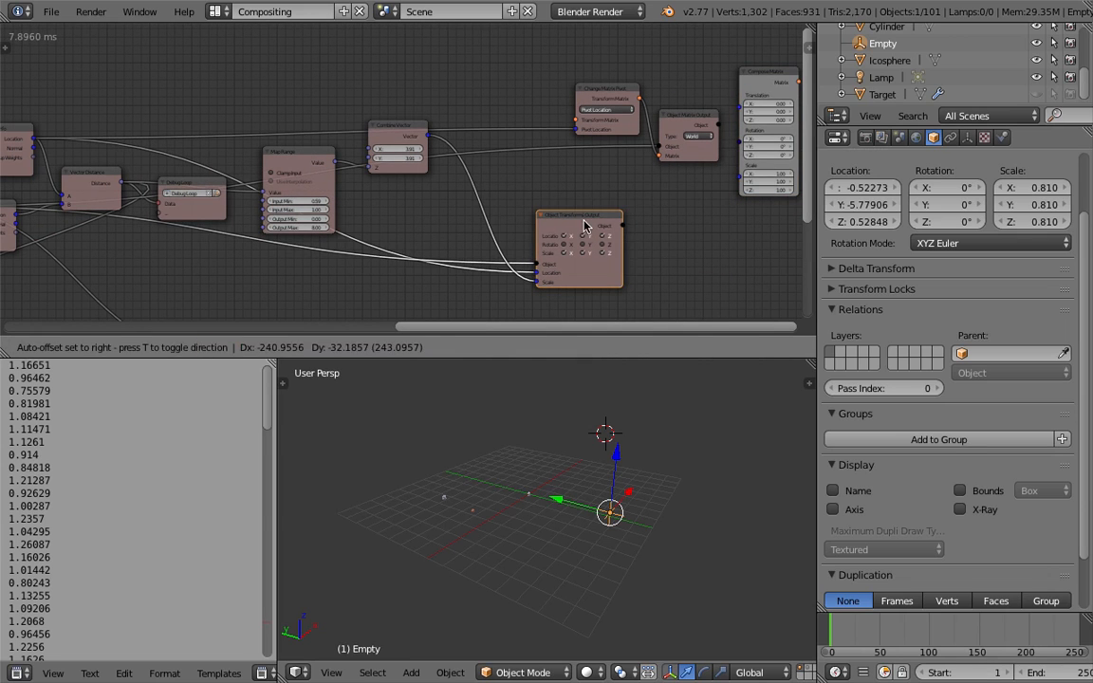
left_click_drag(766, 93, 679, 197)
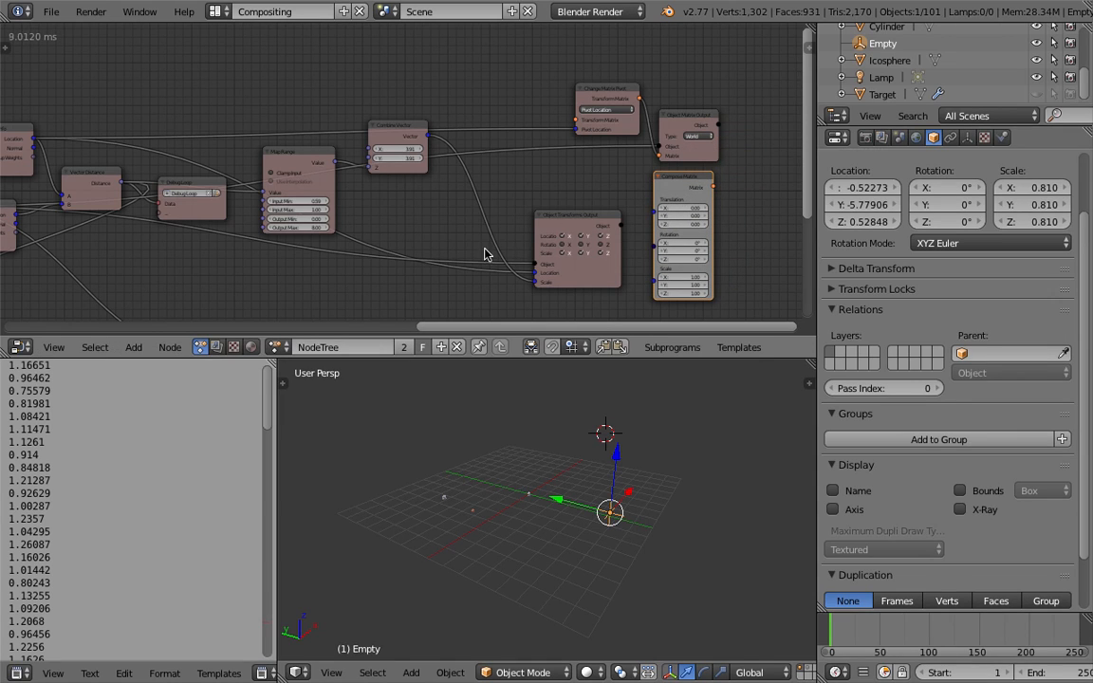
Connect the Combine Vector's Vector output to the Scale input of the Compose Matrix node
middle_click_drag(556, 184, 564, 185)
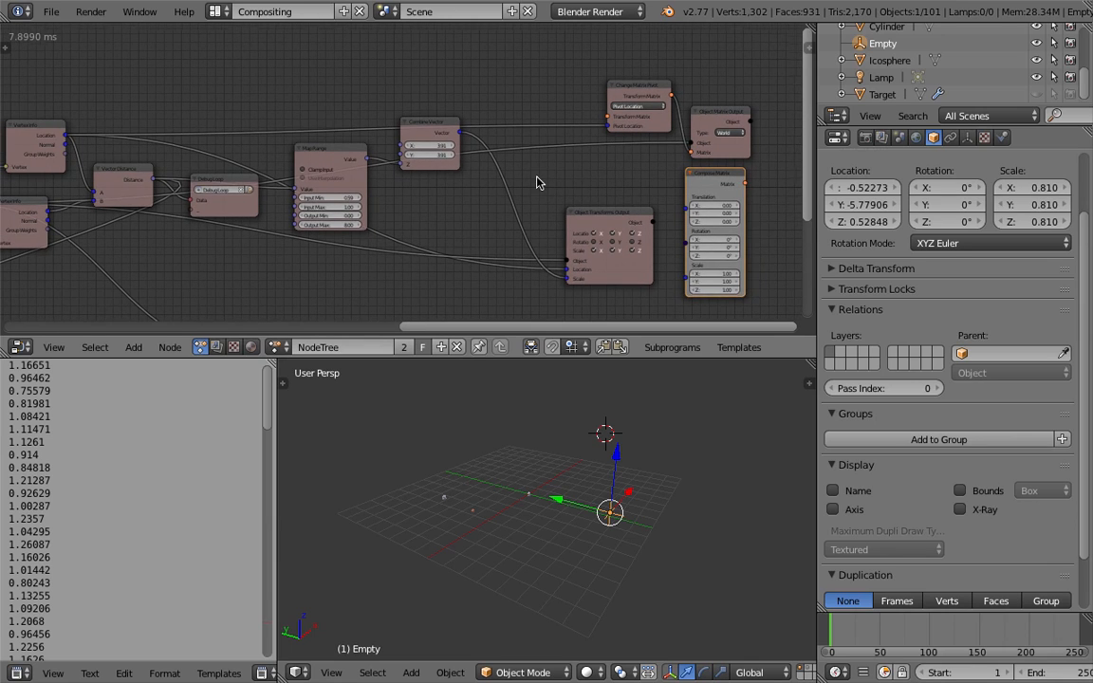
scroll(536, 183, "down", 1)
left_click_drag(455, 136, 696, 234)
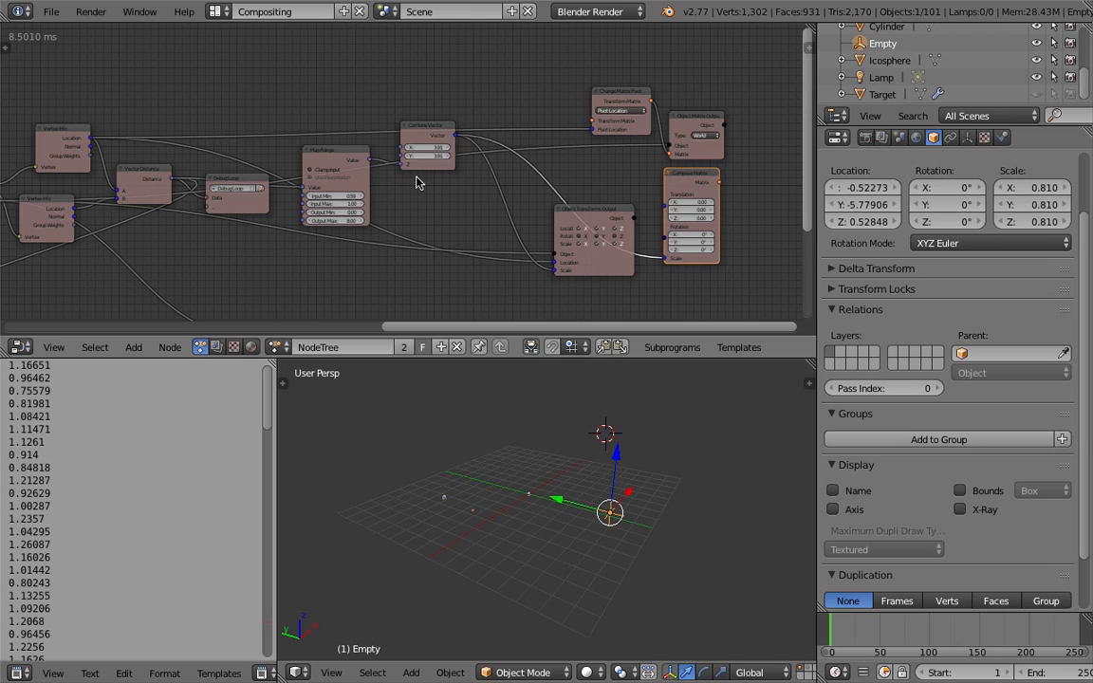
Move Compose Matrix above Combine Vector, feeding the upper Vertex Info's Location into Translation and its Matrix into the Change Matrix Pivot's Transform Matrix
key("g")
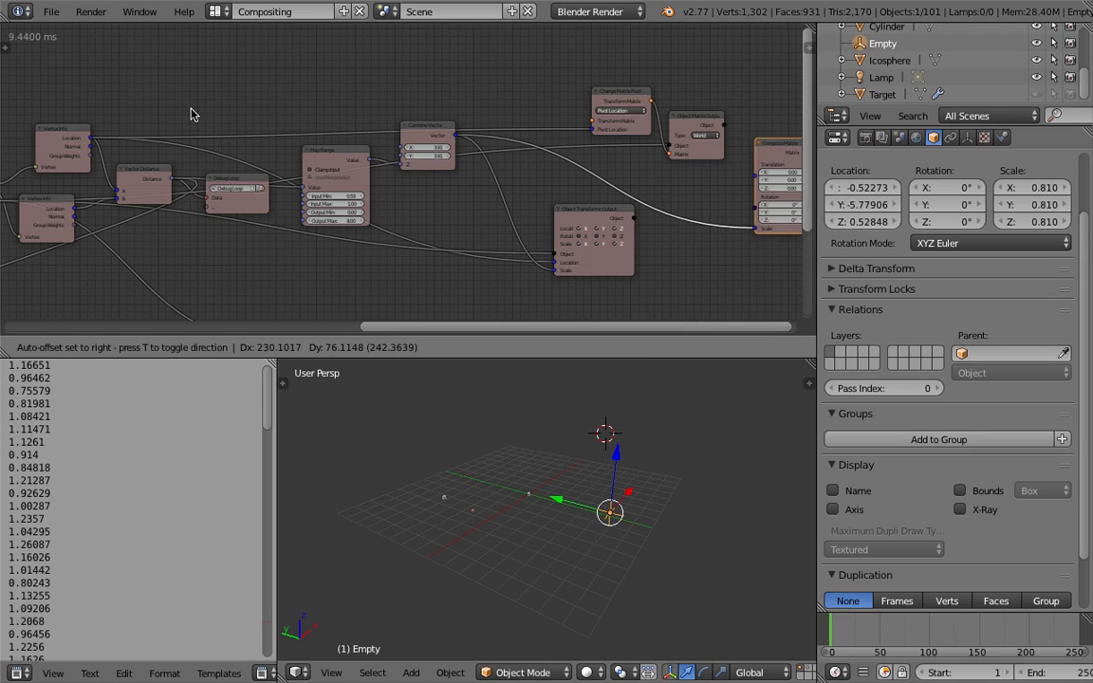
left_click(168, 128)
left_click_drag(90, 140, 595, 125)
middle_click_drag(619, 443, 638, 602)
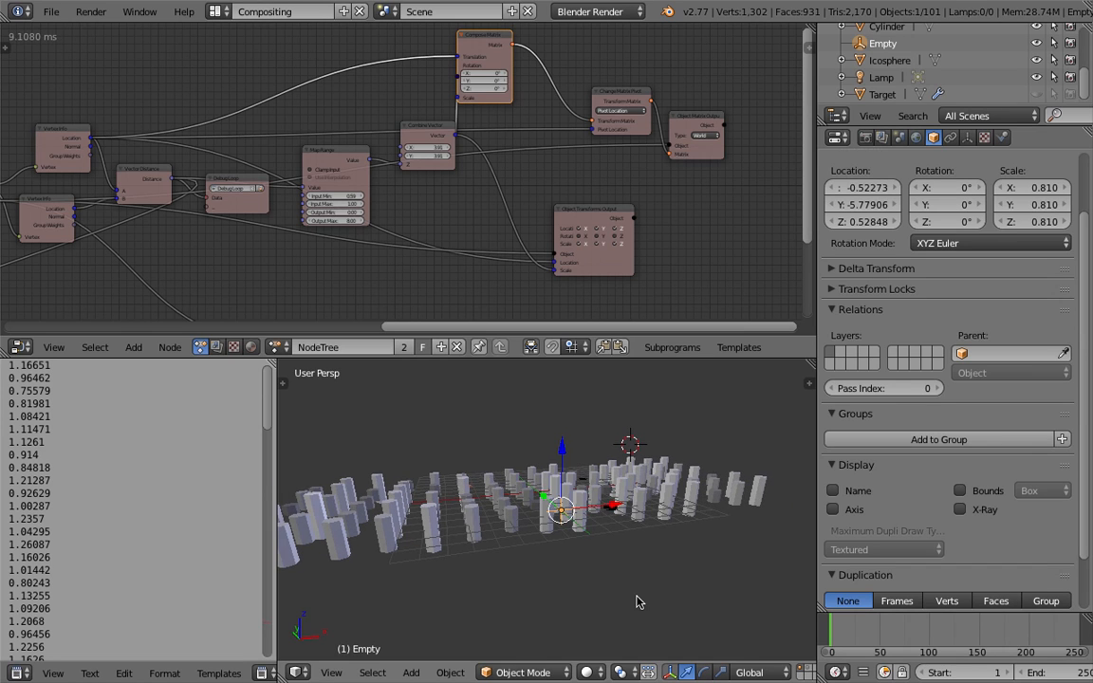
Delete the Object Transforms Output node and move Combine Vector up beside the Compose Matrix node
left_click(598, 214)
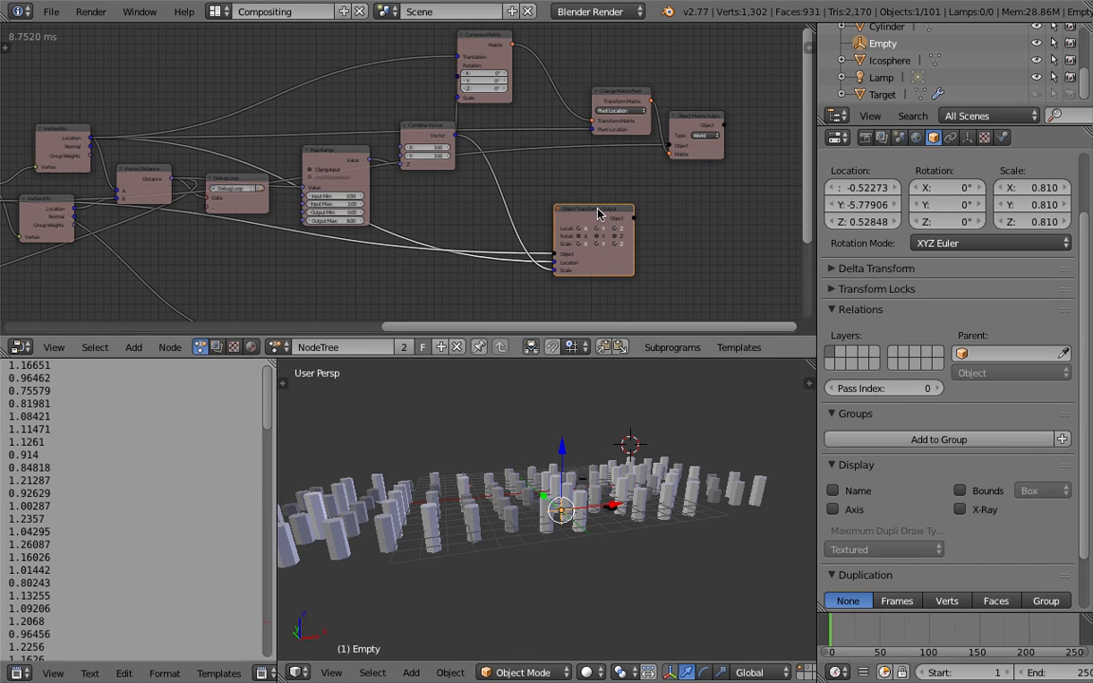
key("x")
middle_click_drag(532, 217, 529, 264)
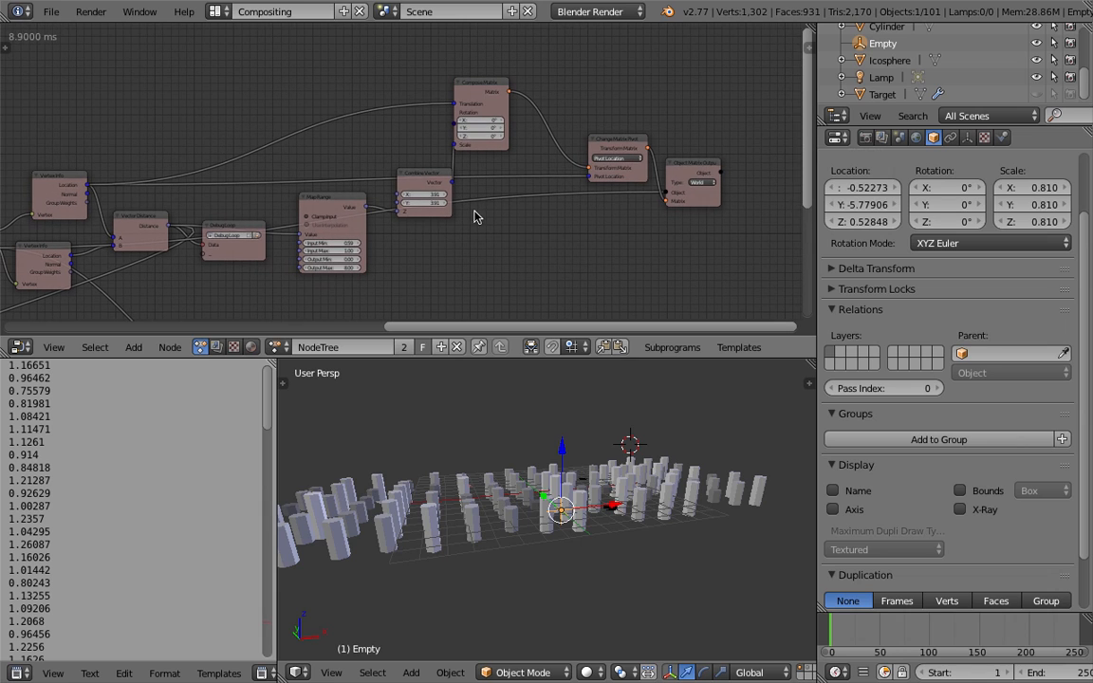
left_click_drag(428, 176, 420, 151)
scroll(424, 96, "up", 1)
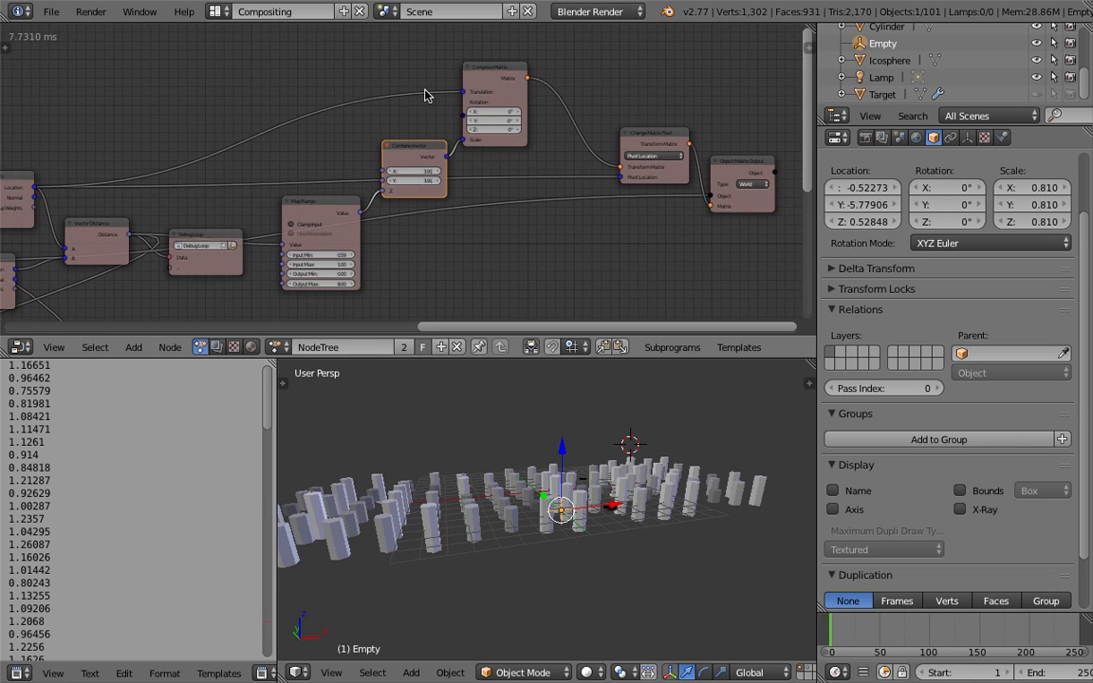
Cut the link into Compose Matrix's Translation input and reconnect the upper Vertex Info's Location to it
right_click_drag(411, 101, 397, 88, "ctrl")
middle_click_drag(546, 455, 562, 472)
middle_click_drag(343, 116, 369, 137)
scroll(369, 138, "up", 1)
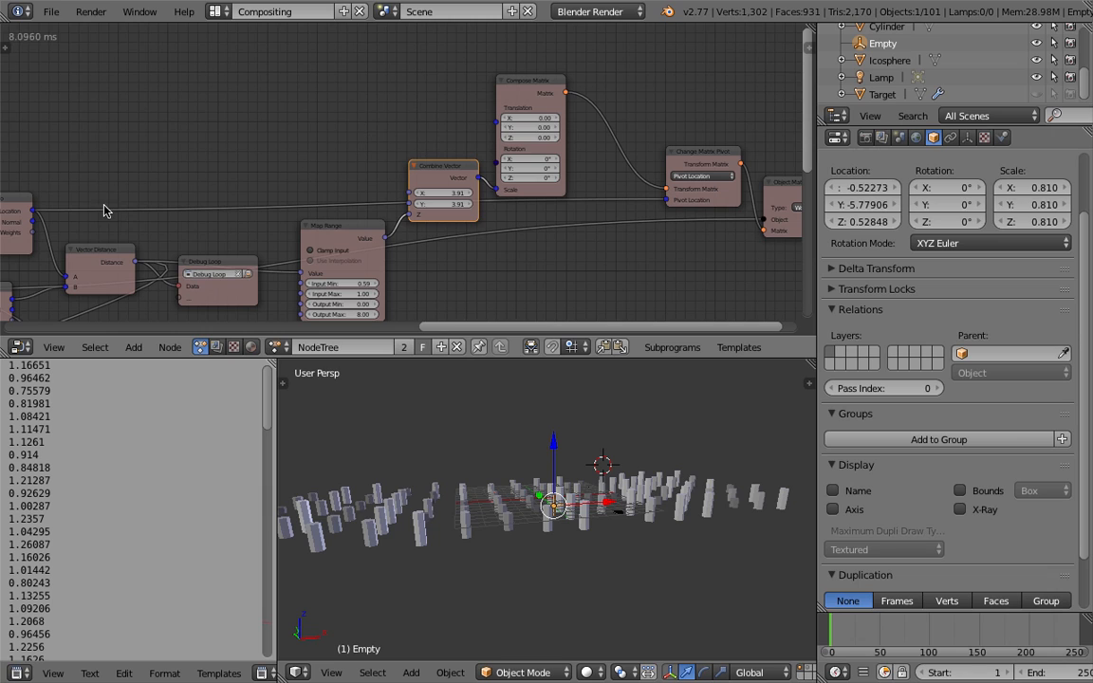
left_click_drag(34, 209, 495, 119)
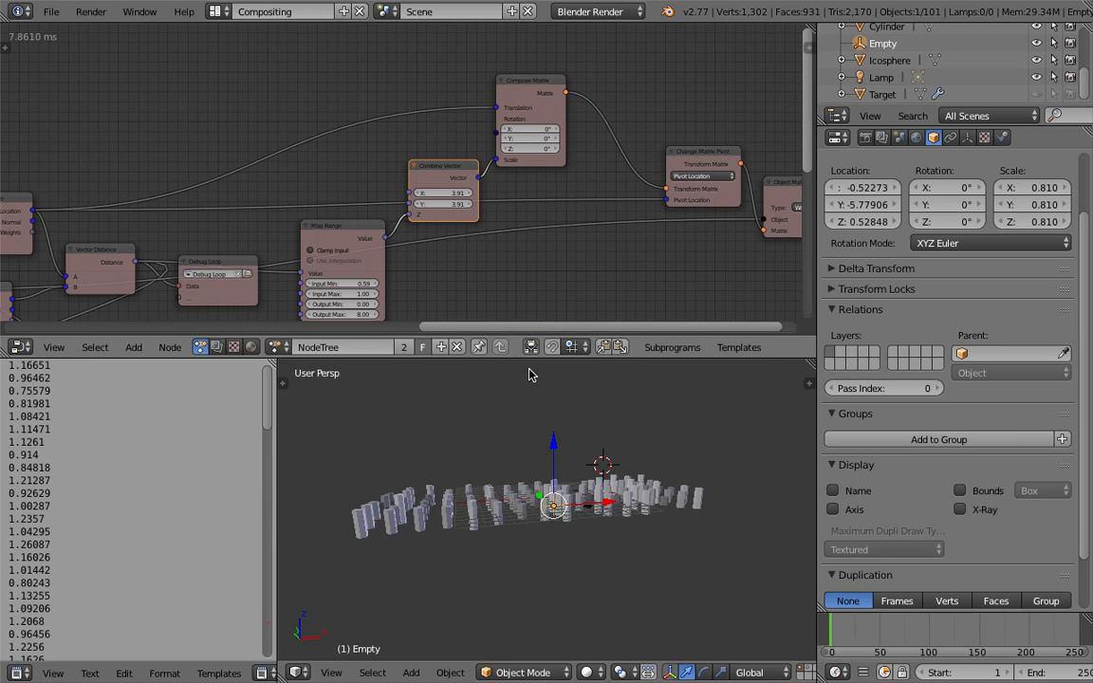
middle_click_drag(526, 439, 528, 433)
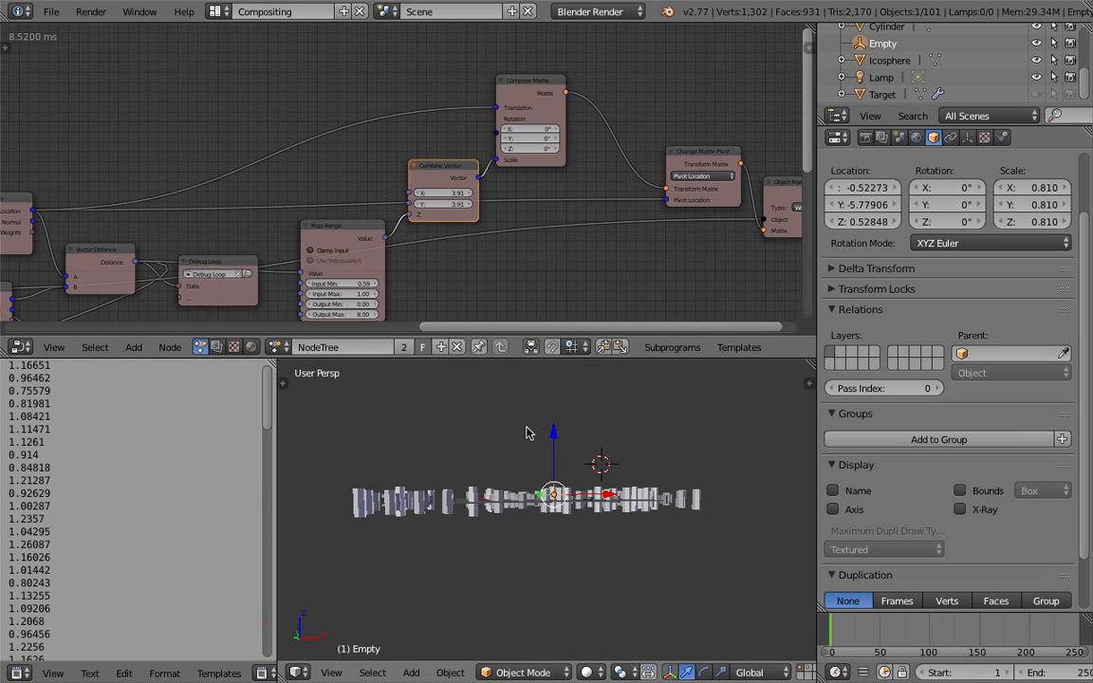
Move the Compose Matrix node slightly farther from the Combine Vector node
middle_click_drag(322, 100, 351, 127)
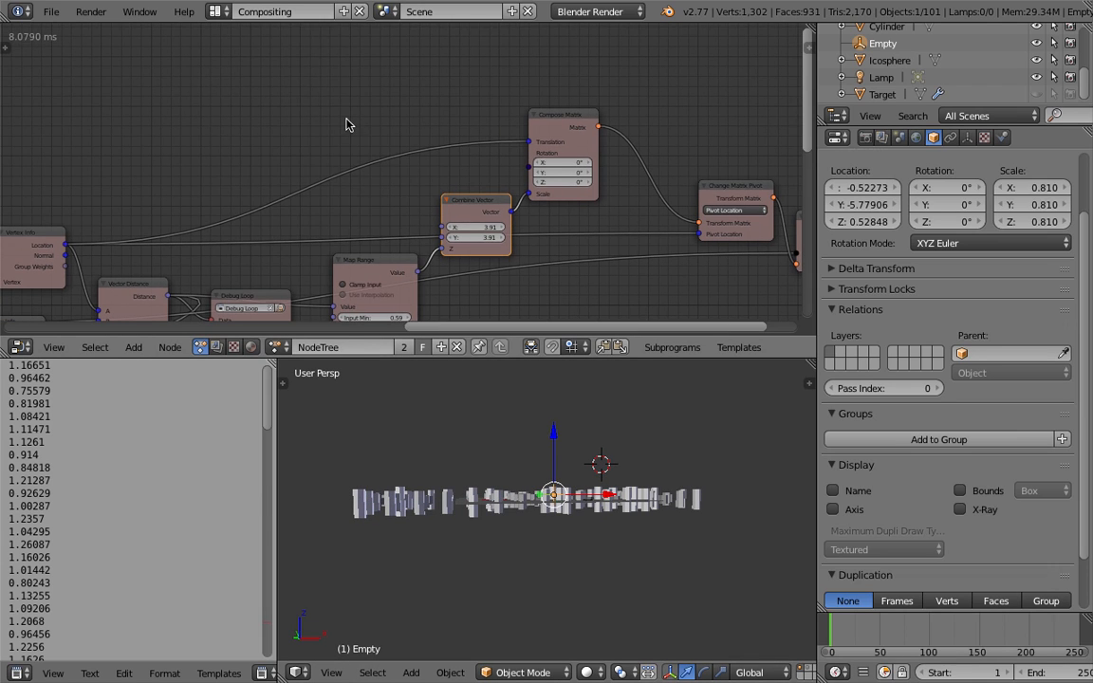
key("shift+a")
mouse_move(345, 117)
left_click_drag(566, 125, 598, 119)
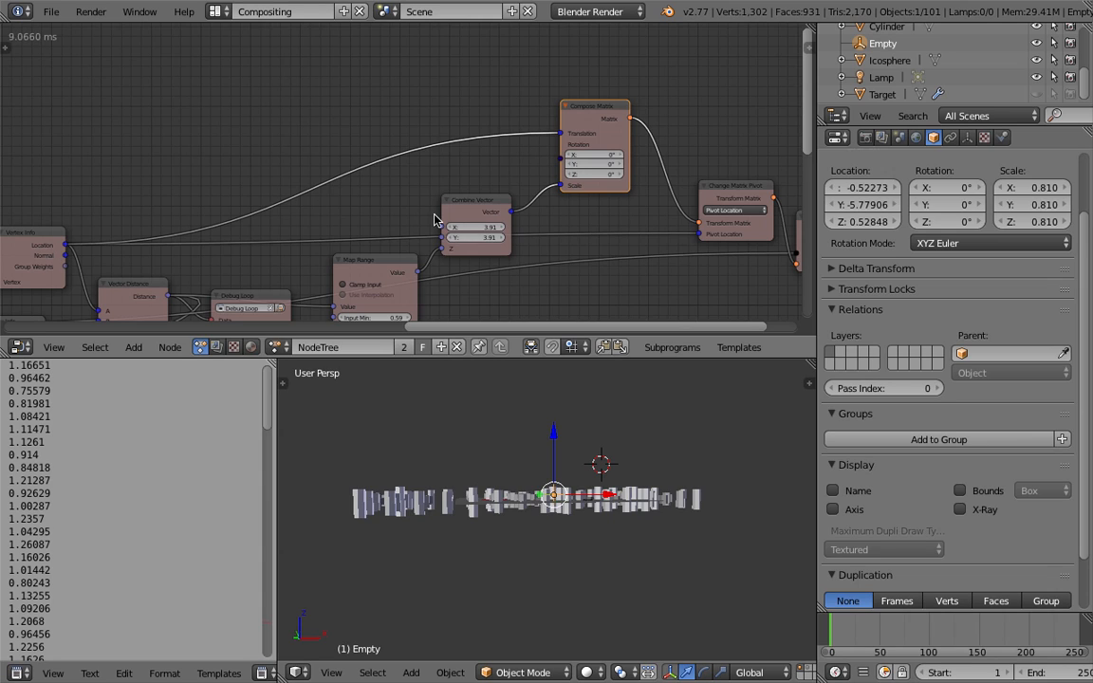
middle_click_drag(533, 441, 596, 493)
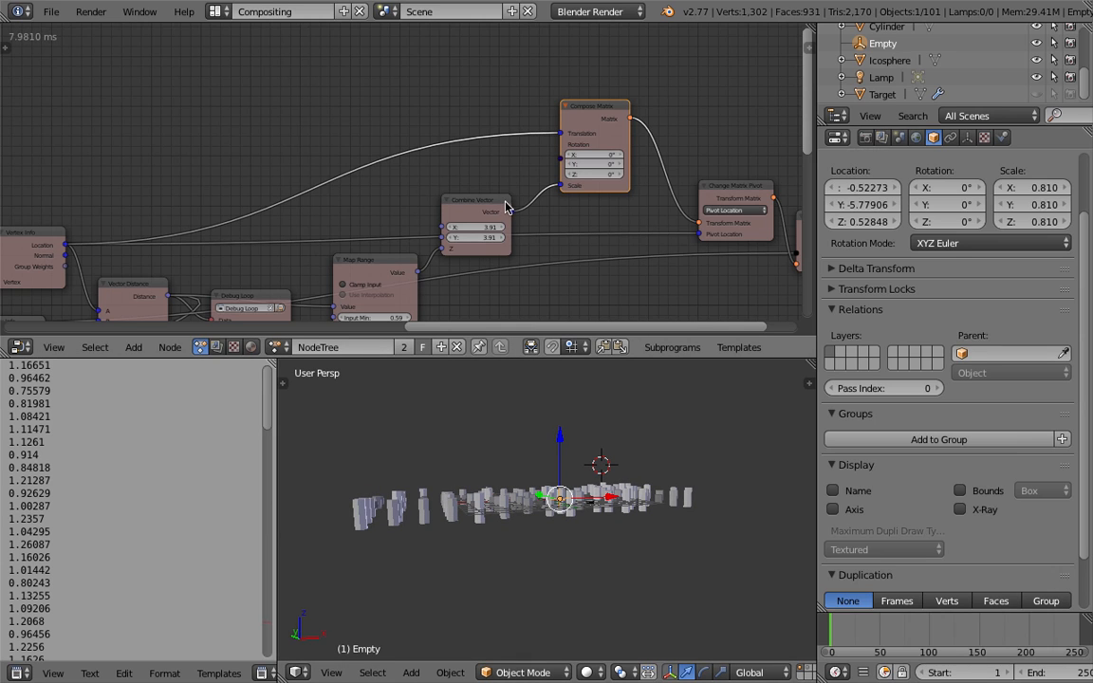
Nudge the Vector Distance node up beside the upper Vertex Info and shift Combine Vector up toward Compose Matrix
middle_click_drag(212, 184, 280, 181)
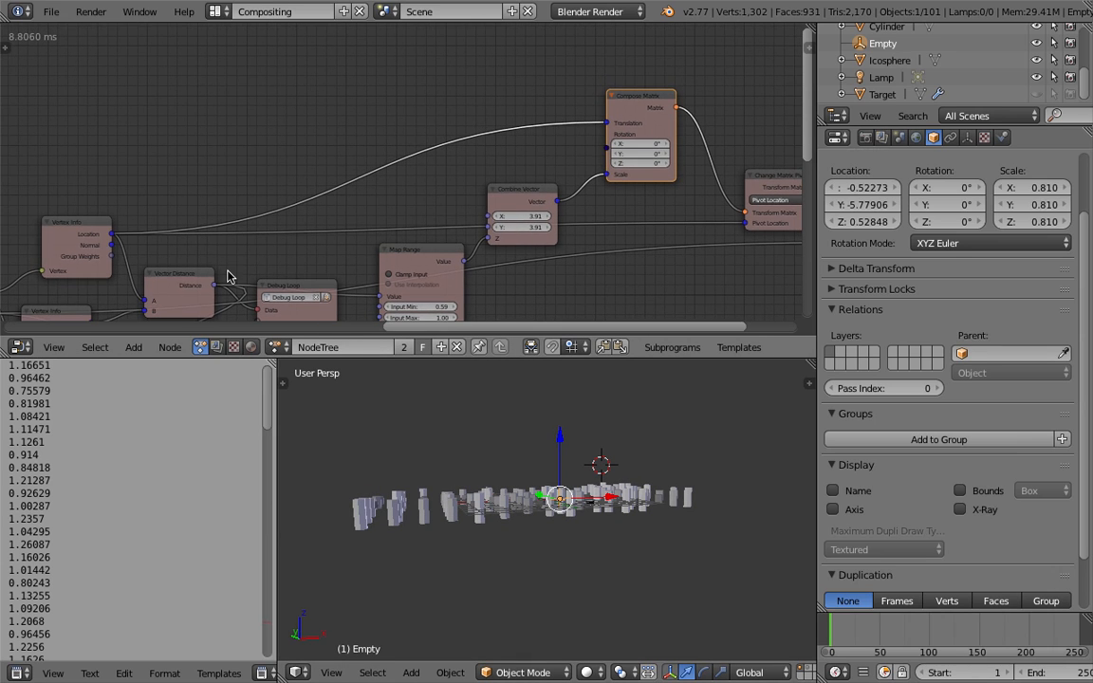
scroll(227, 226, "down", 2, "shift")
left_click_drag(194, 245, 187, 228)
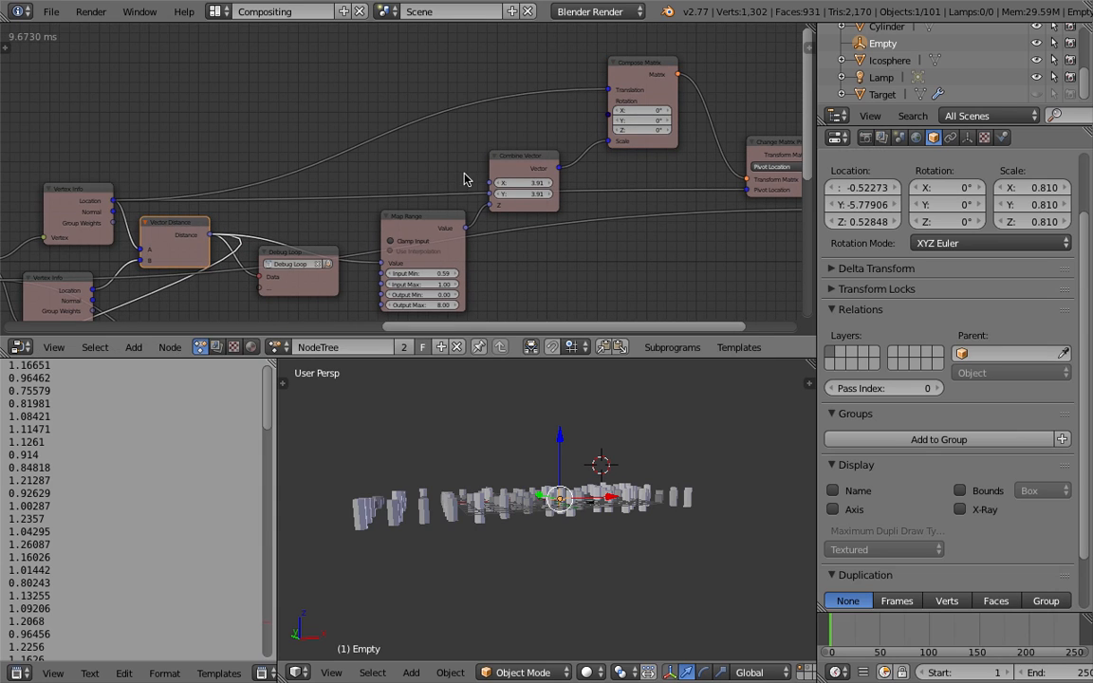
mouse_move(519, 164)
left_mouse_down()
mouse_move(525, 142)
mouse_move(525, 159)
left_mouse_up()
scroll(130, 306, "down", 1)
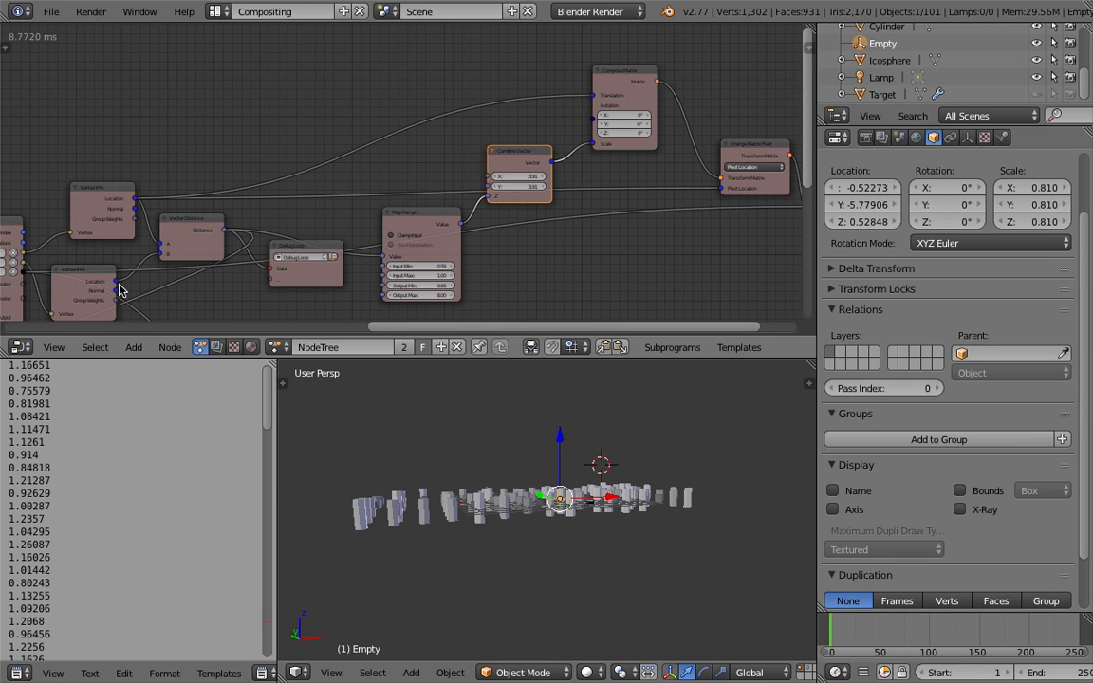
key("g")
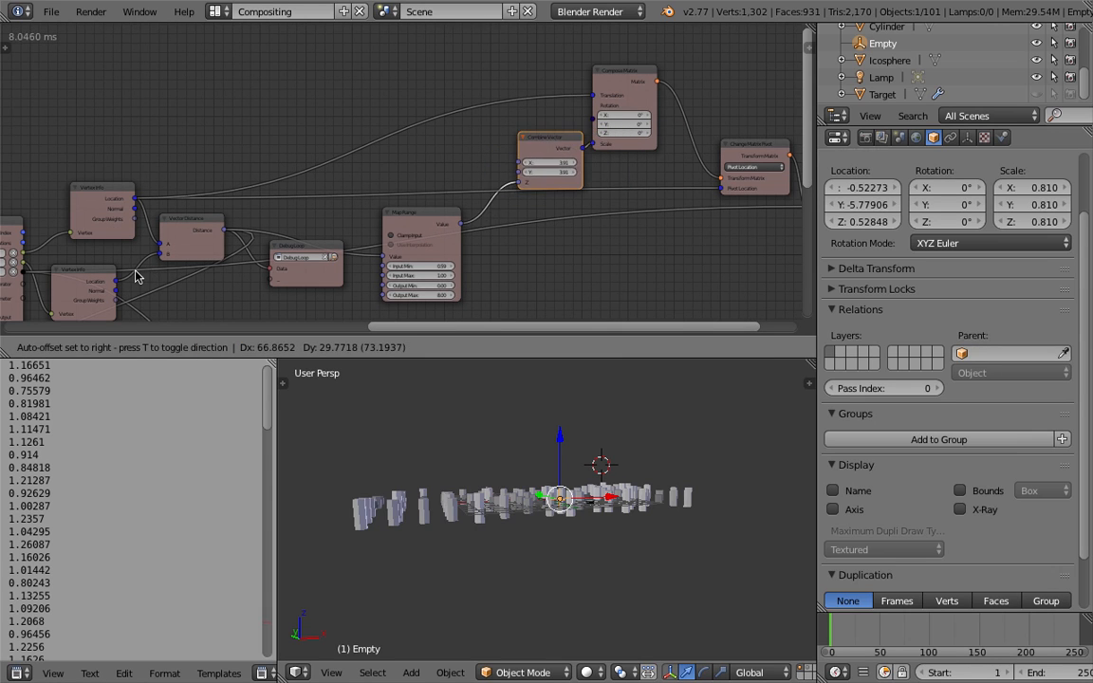
left_click(120, 289)
Try the lower Vertex Info's Location as Compose Matrix's Translation and move the Empty away from the grid to test the cylinders
left_click_drag(116, 281, 594, 97)
middle_click_drag(564, 530, 584, 540)
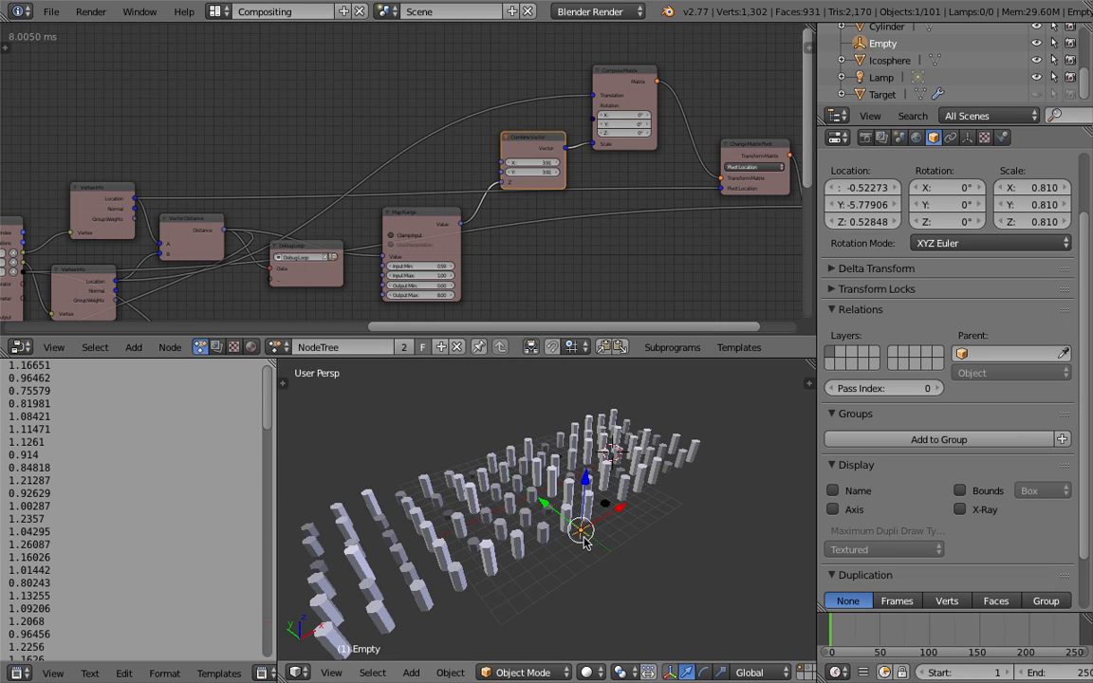
key("g")
left_click(660, 560)
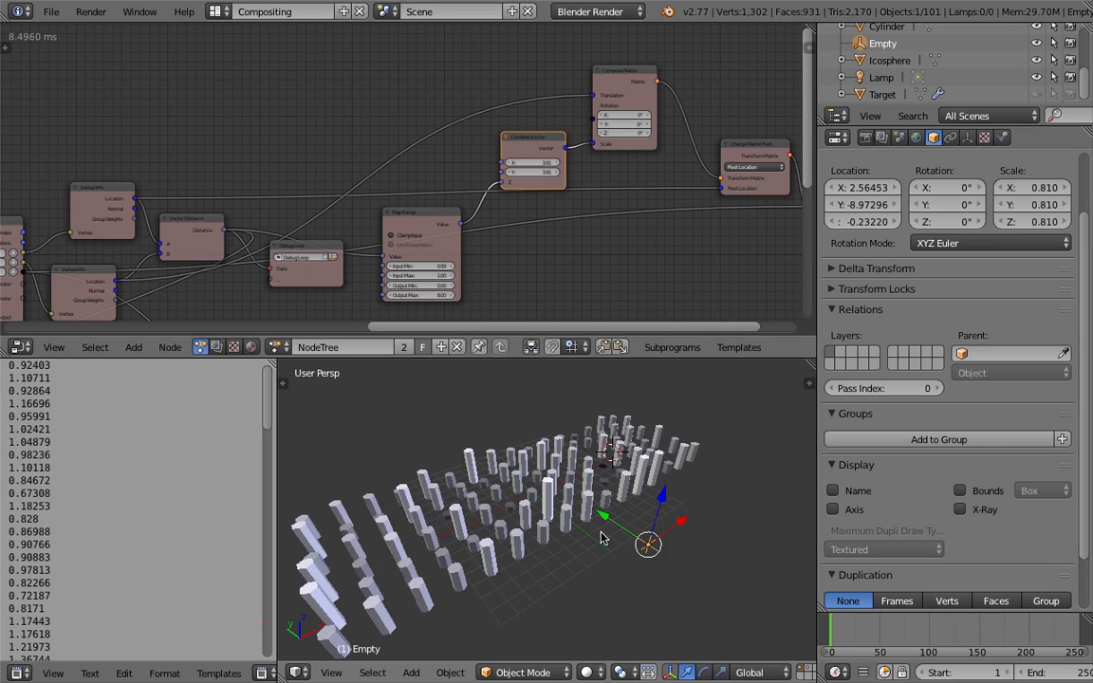
Move the Empty around in front of the cylinders and examine their bases from several angles
middle_click_drag(603, 536, 562, 509)
key("g")
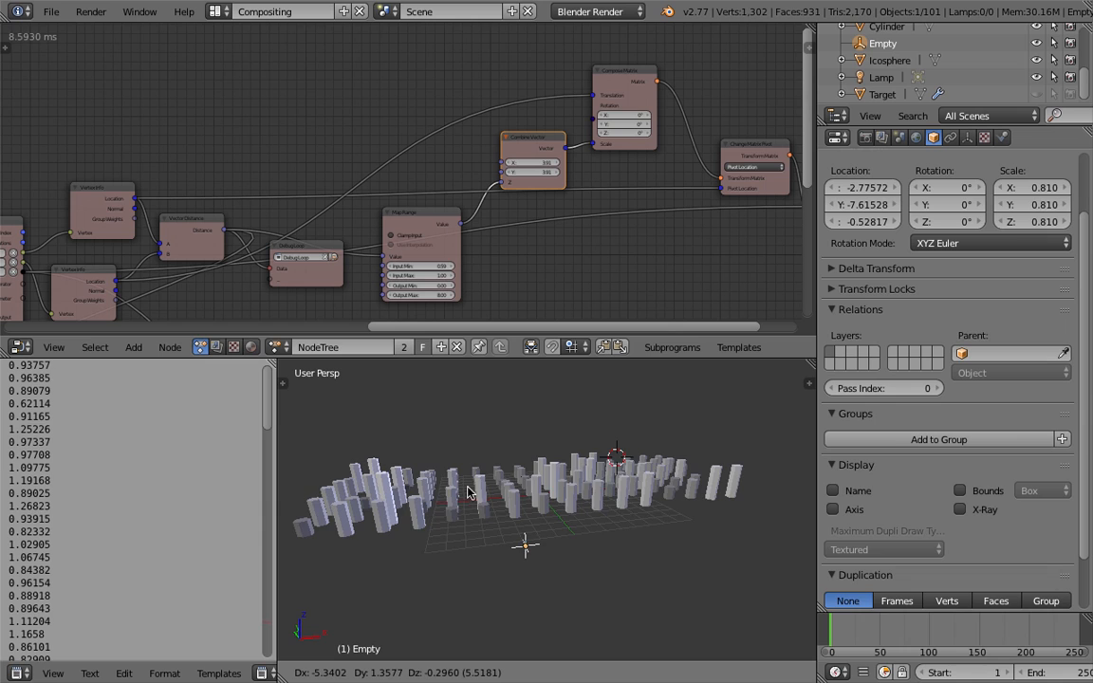
left_click(494, 488)
middle_click_drag(495, 488, 518, 472)
key("g")
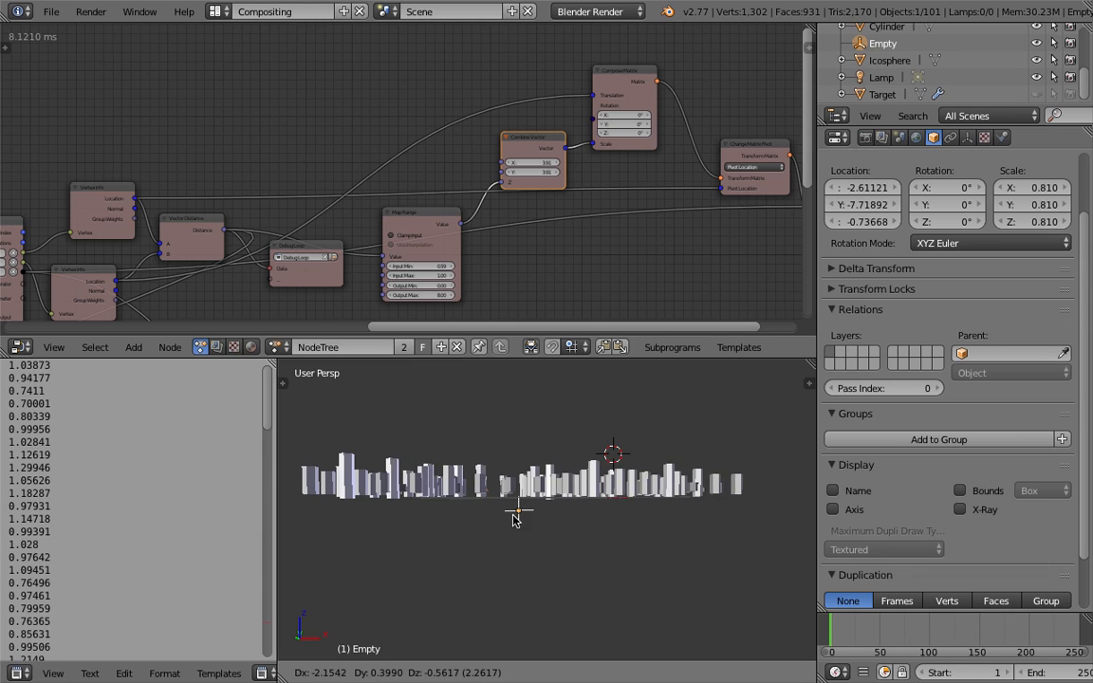
left_click(516, 515)
middle_click_drag(518, 507, 536, 496)
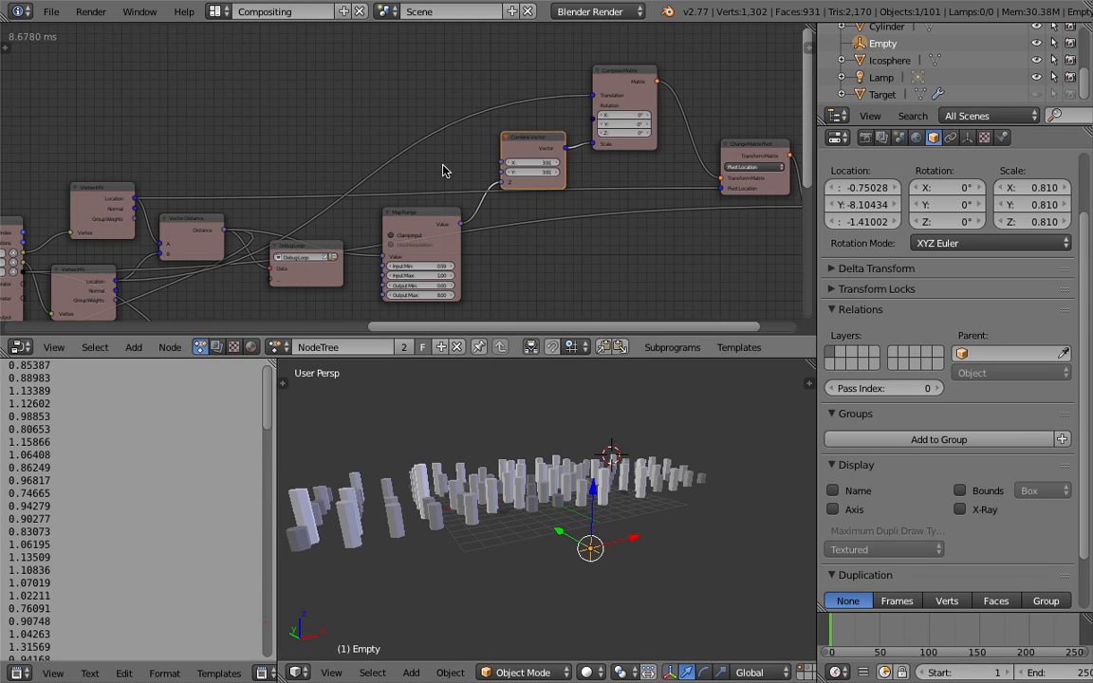
Reconnect the upper Vertex Info's Location to Compose Matrix's Translation and lower the Empty to about Z -2.41
left_click_drag(138, 200, 591, 95)
middle_click_drag(534, 508, 510, 488)
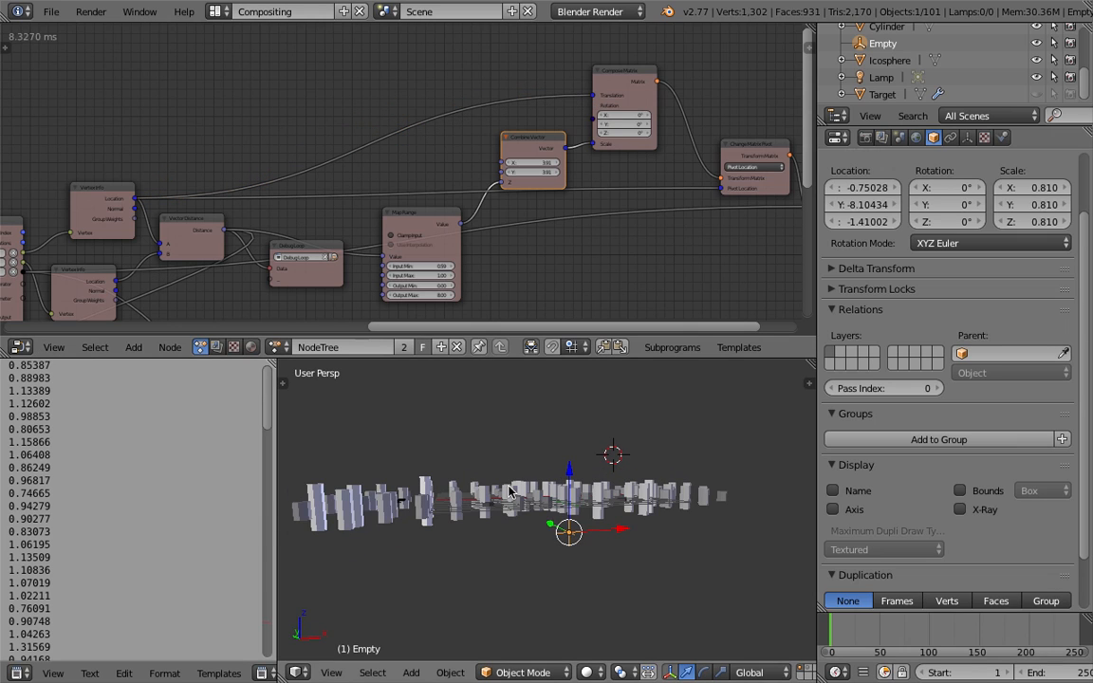
mouse_move(567, 532)
left_mouse_down()
mouse_move(525, 554)
mouse_move(556, 550)
left_mouse_up()
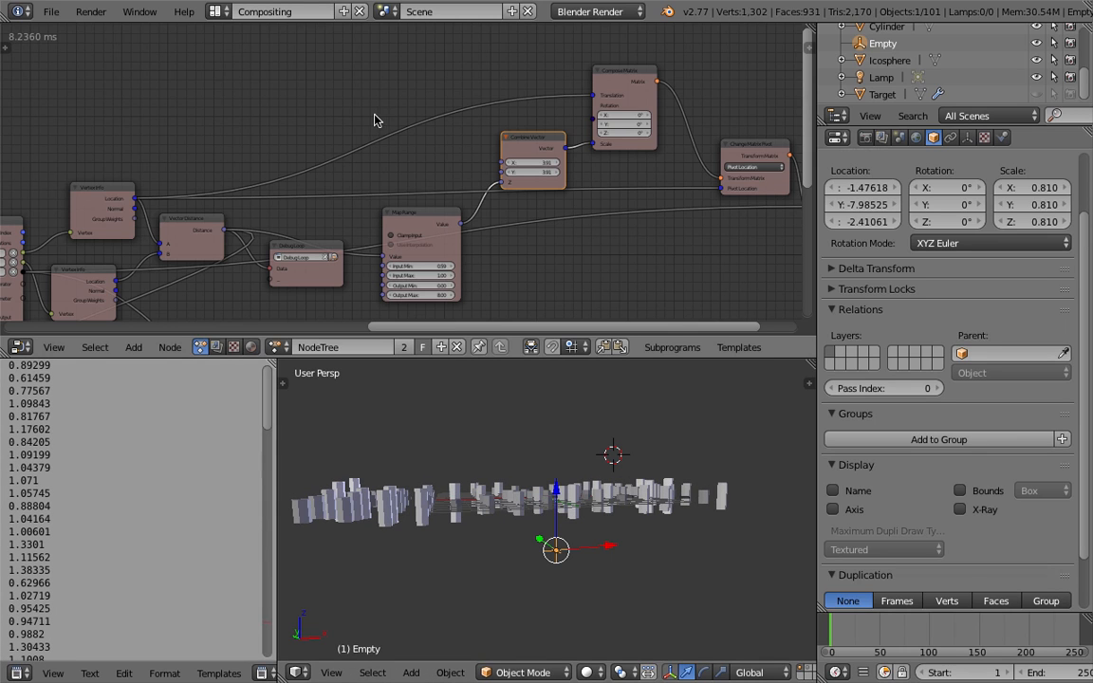
Insert a Vector Math node set to Add into the link between the upper Vertex Info's Location and Compose Matrix's Translation
scroll(377, 135, "up", 1)
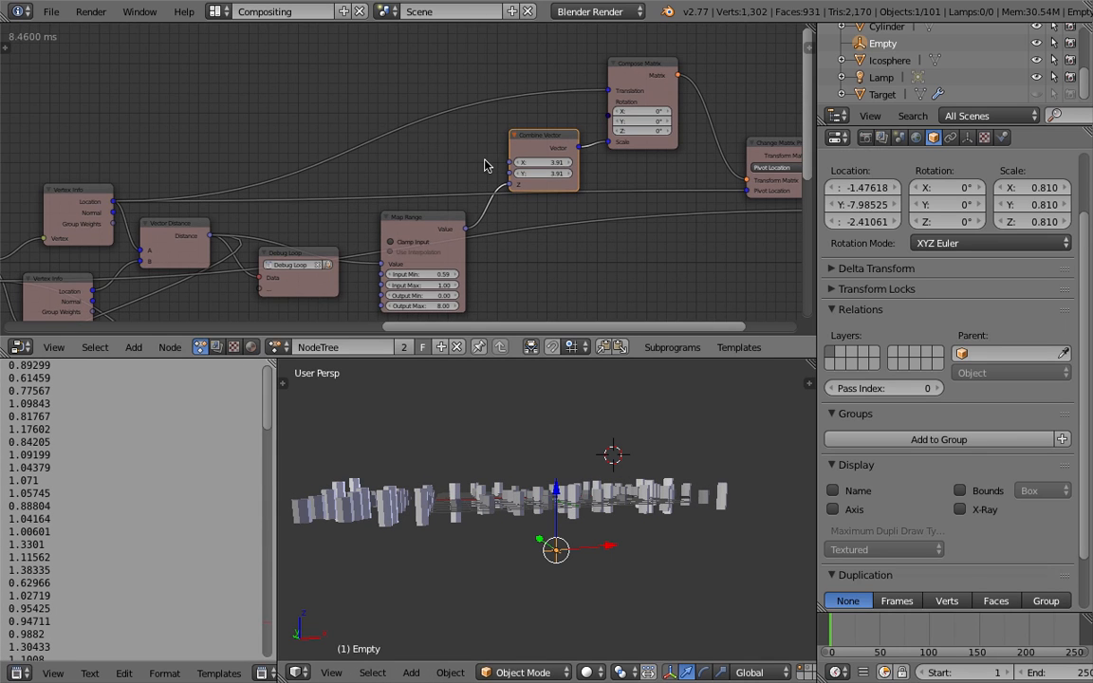
key("shift+a")
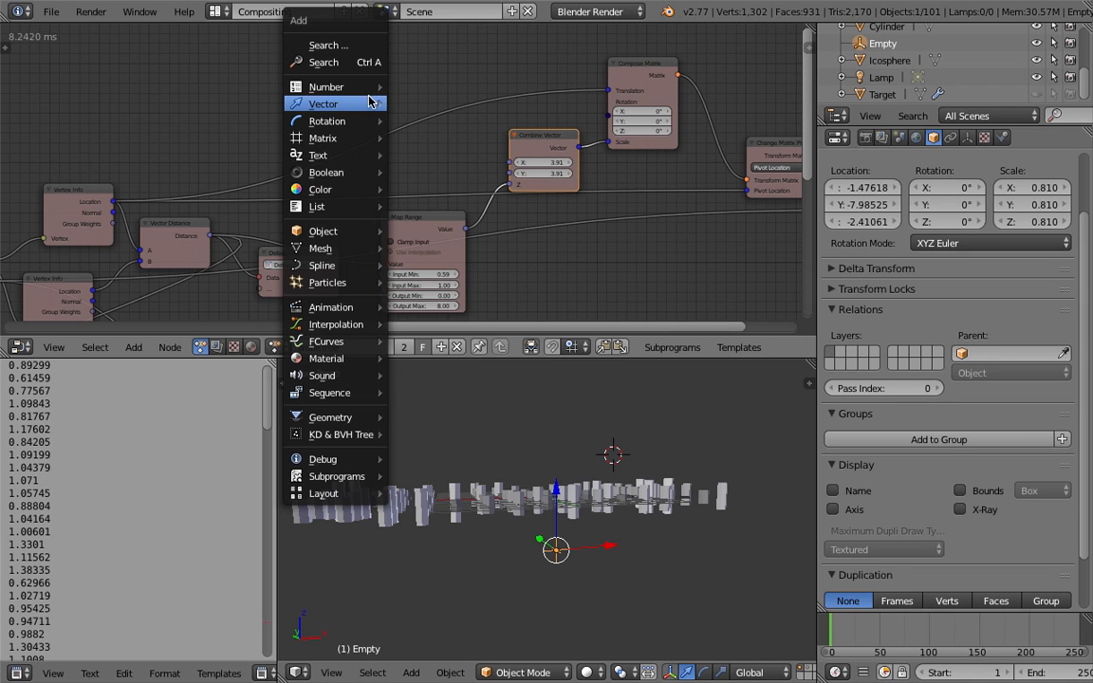
mouse_move(371, 103)
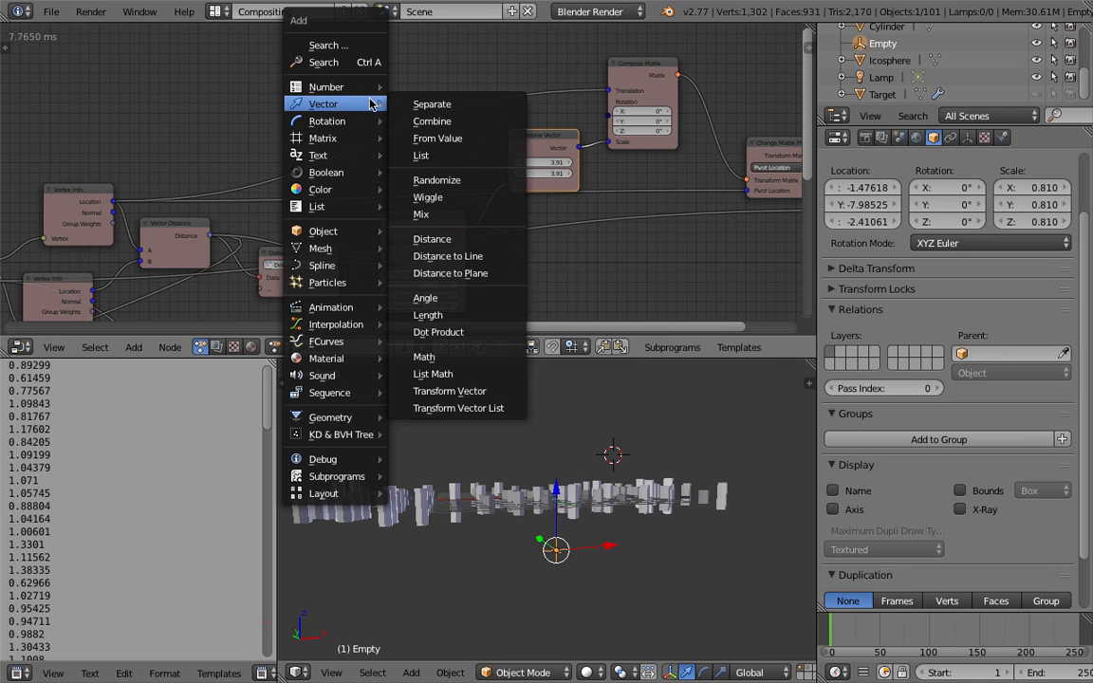
left_click(442, 357)
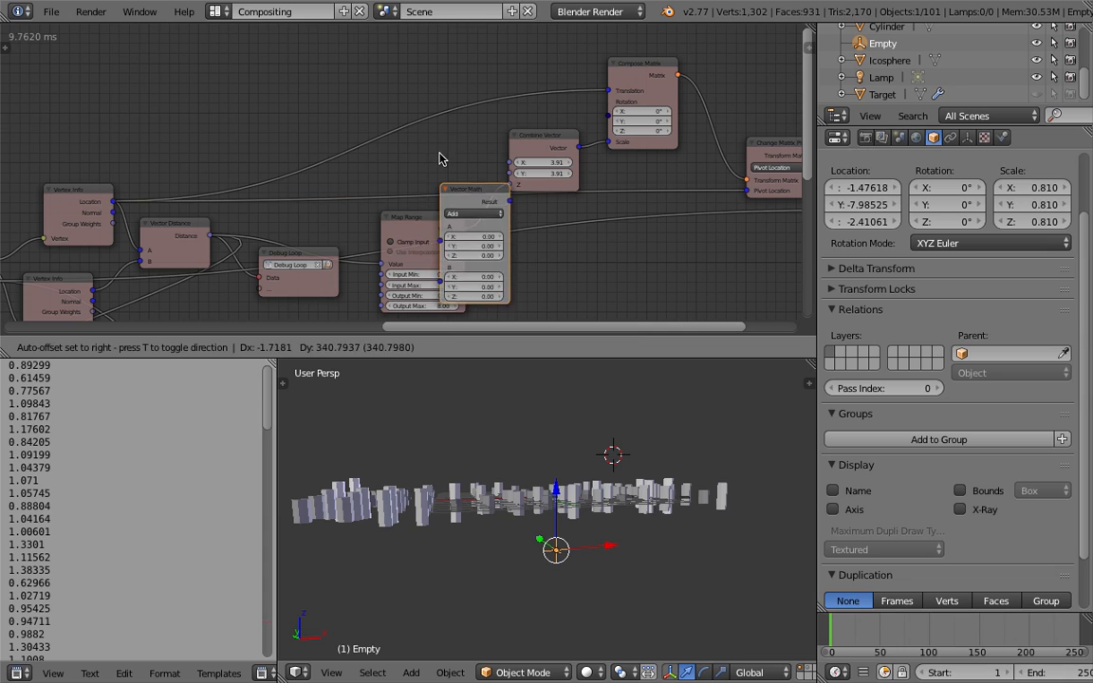
left_click(408, 74)
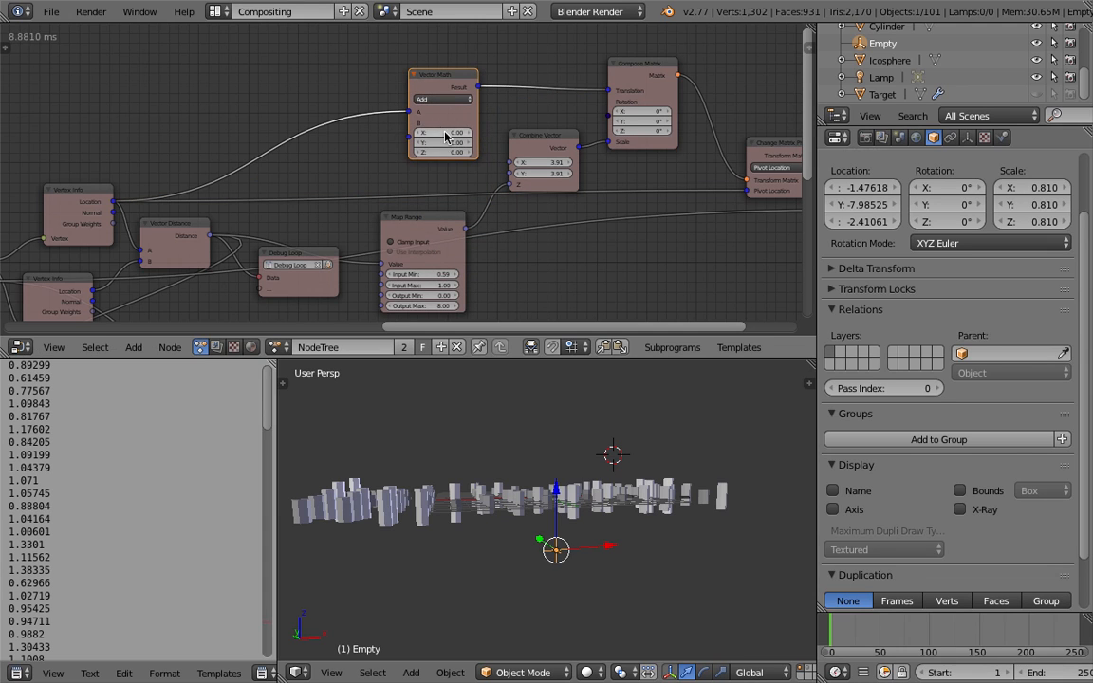
Try different Z offsets in the Vector Math node's B vector, ending at 1.51
mouse_move(443, 152)
left_mouse_down()
mouse_move(508, 152)
mouse_move(445, 152)
left_mouse_up()
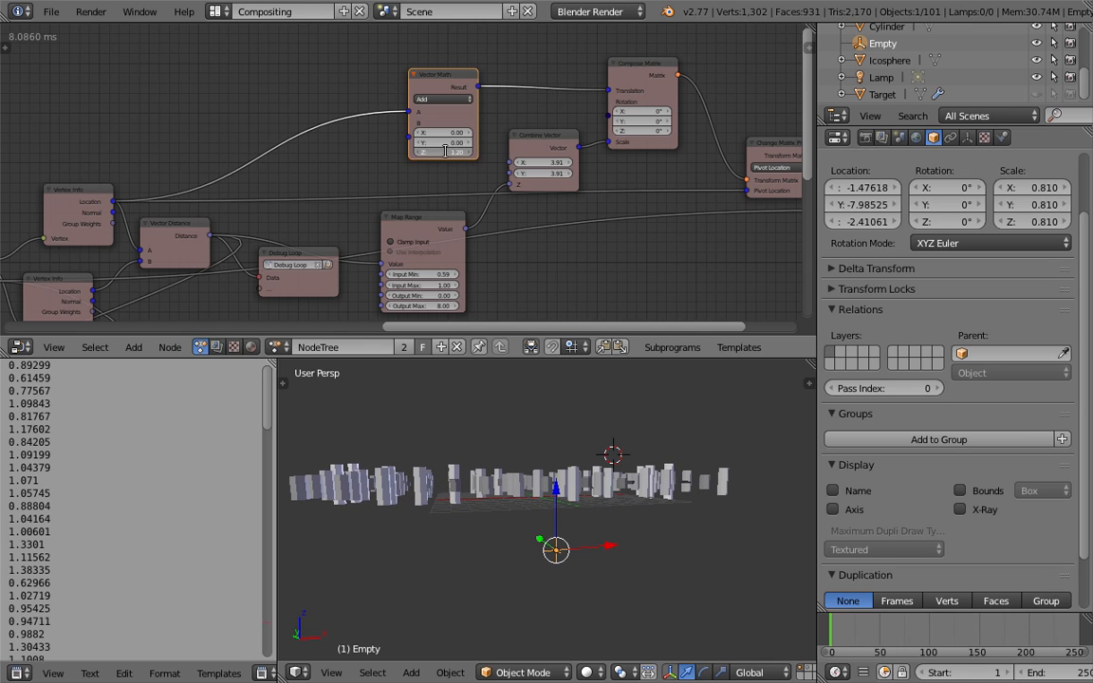
type("1")
key("Return")
middle_click_drag(554, 519, 541, 511)
left_click_drag(443, 152, 491, 152)
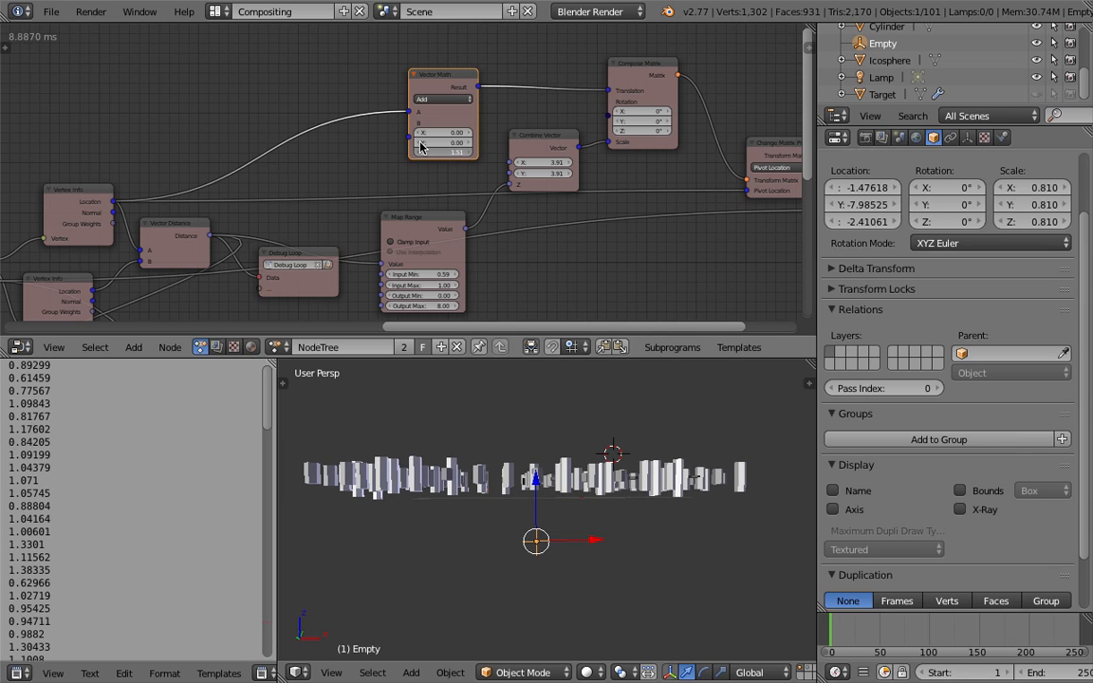
Delete the Vector Math node and link the upper Vertex Info's Location directly to Compose Matrix's Translation again
key("x")
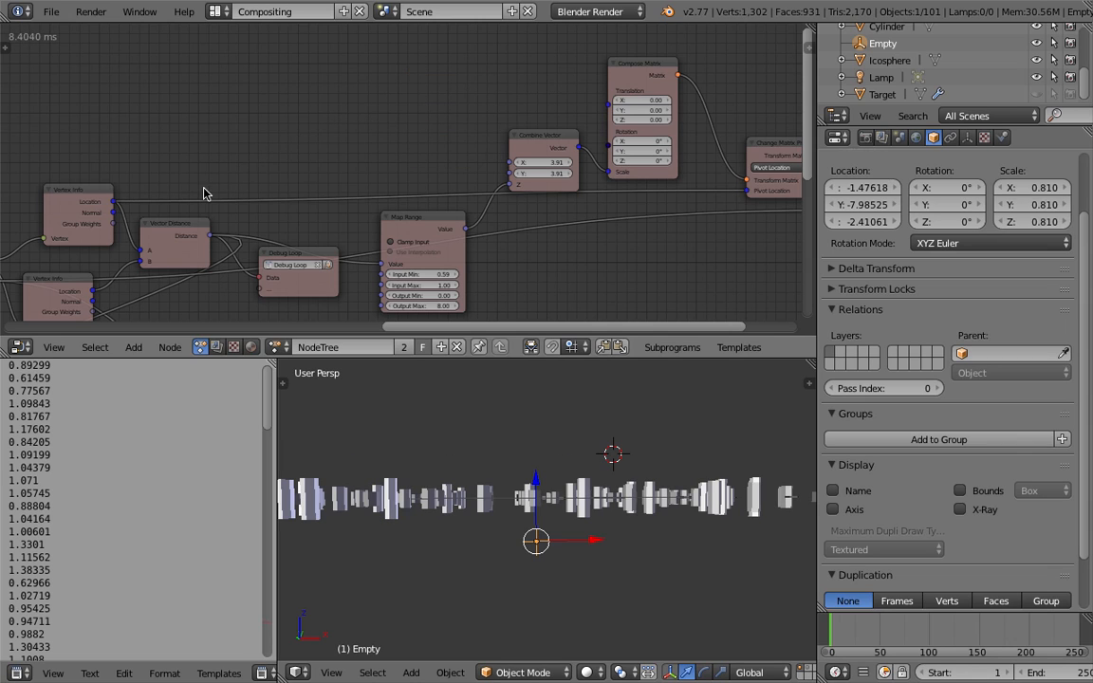
left_click_drag(113, 201, 608, 92)
middle_click_drag(708, 106, 646, 110)
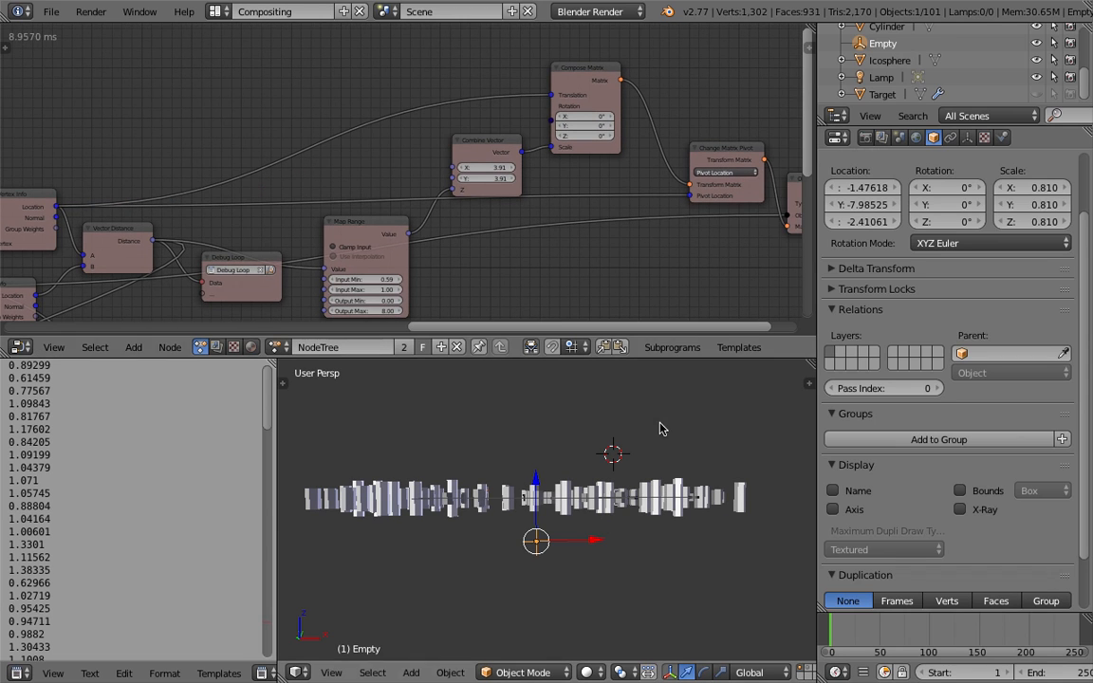
Move the Empty farther below the cylinders, to about X 0.26, Y -8.44, Z -3.92
middle_click_drag(657, 484, 691, 511)
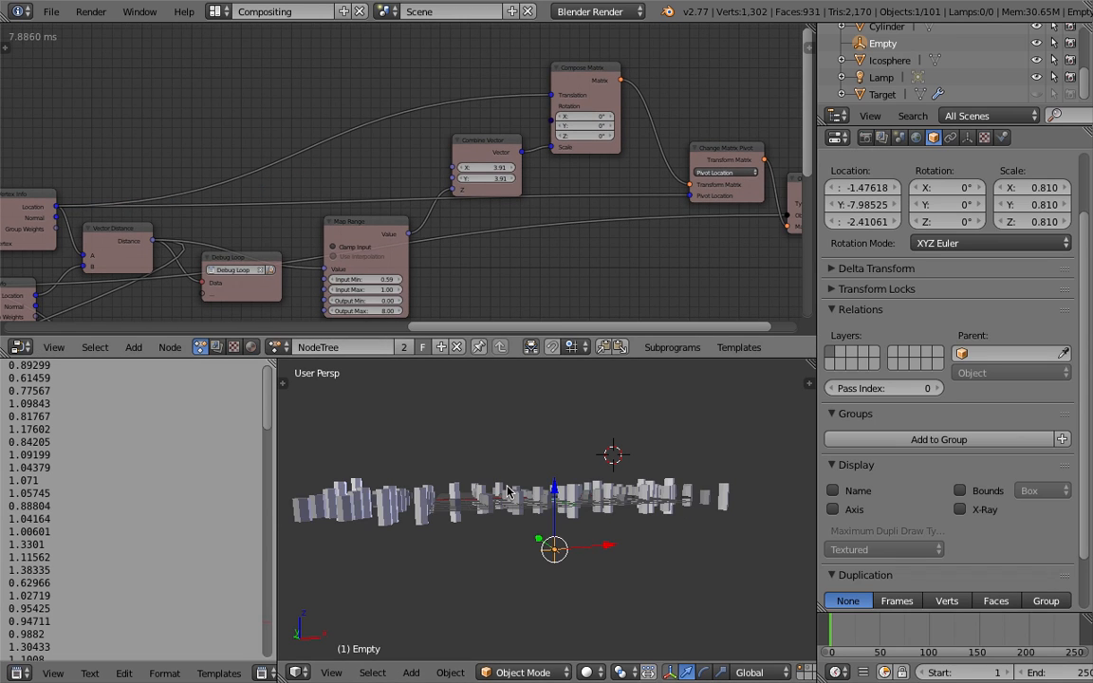
middle_click_drag(553, 571, 569, 573)
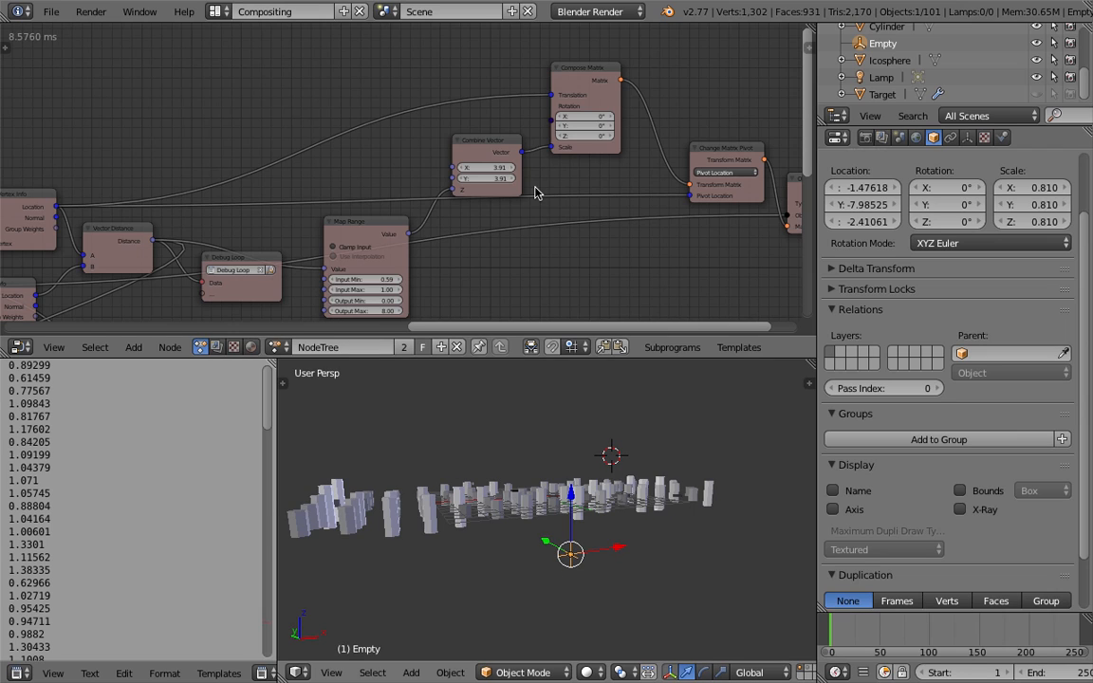
left_click(503, 147)
left_click(479, 168)
key("Return")
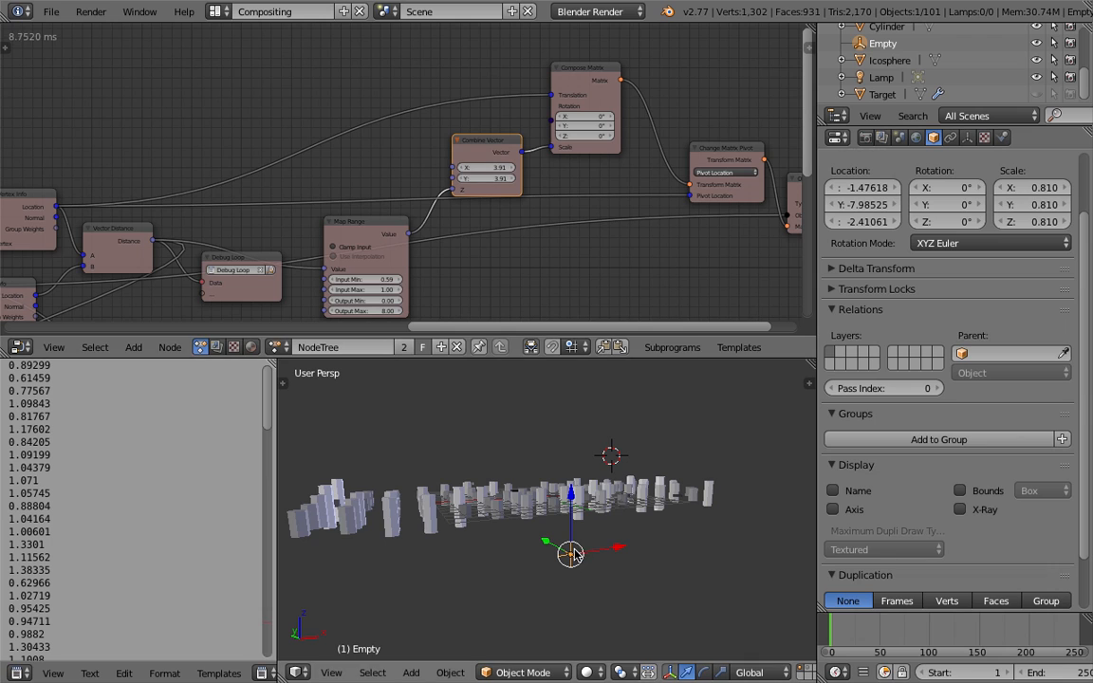
left_click_drag(574, 554, 614, 552)
Move the Change Matrix Pivot node closer to Compose Matrix and select the Object Matrix Output node
left_click_drag(702, 155, 679, 141)
middle_click_drag(645, 100, 478, 73)
left_click(640, 158)
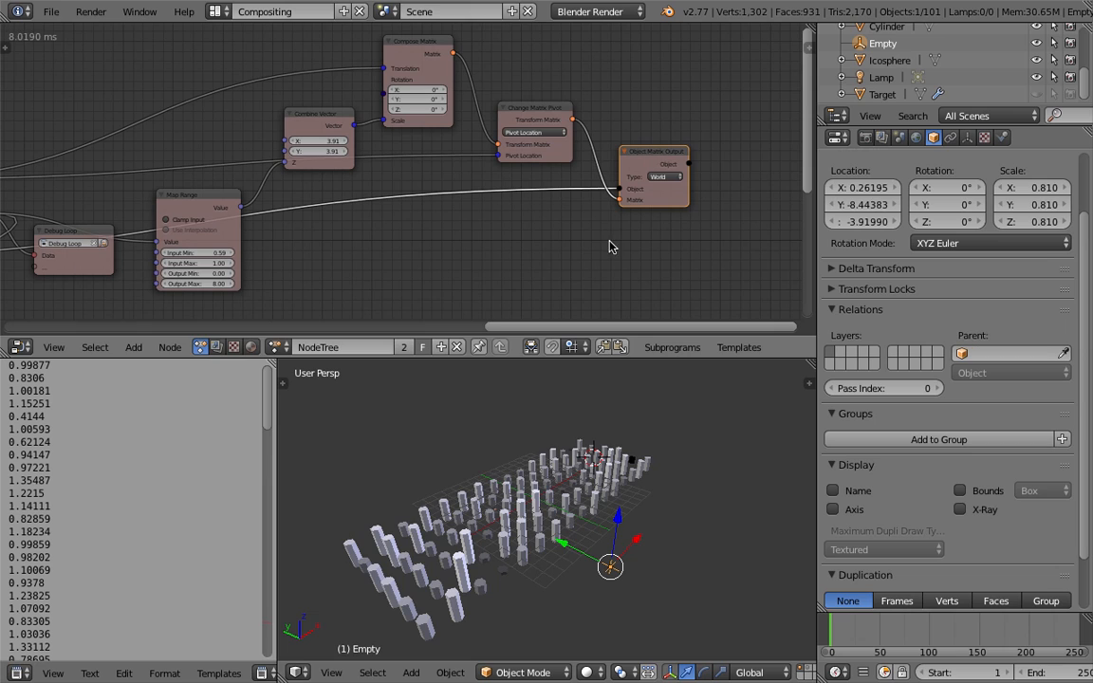
middle_click_drag(530, 249, 543, 249)
middle_click_drag(567, 510, 559, 507)
middle_click_drag(485, 513, 497, 527)
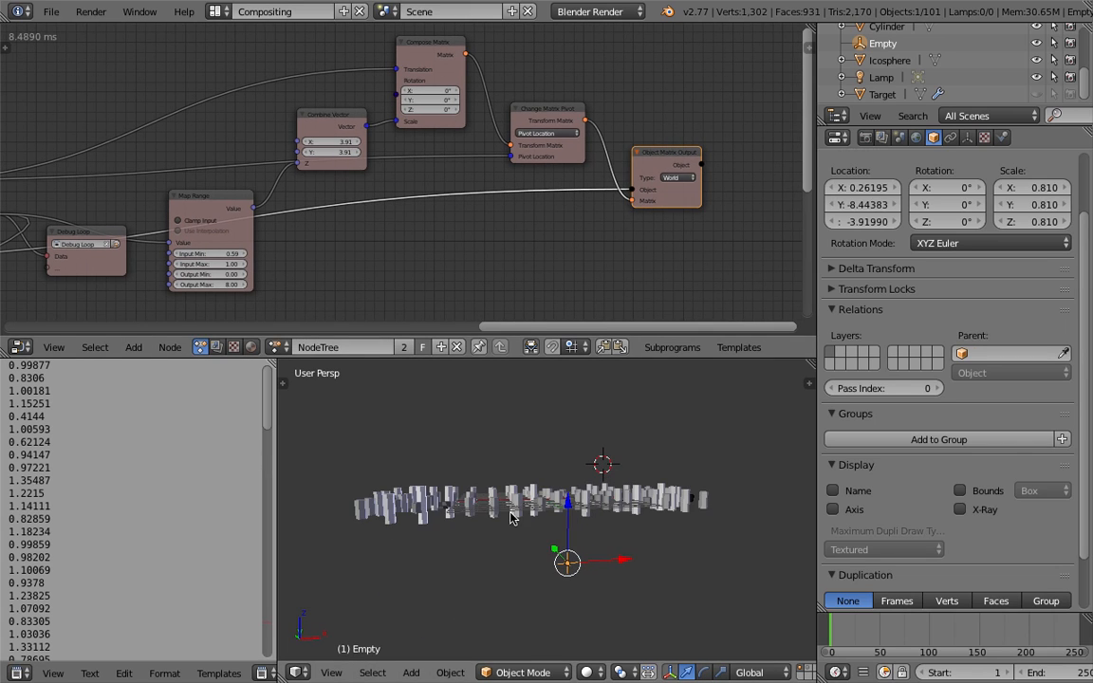
middle_click_drag(371, 245, 523, 266)
scroll(344, 195, "down", 1)
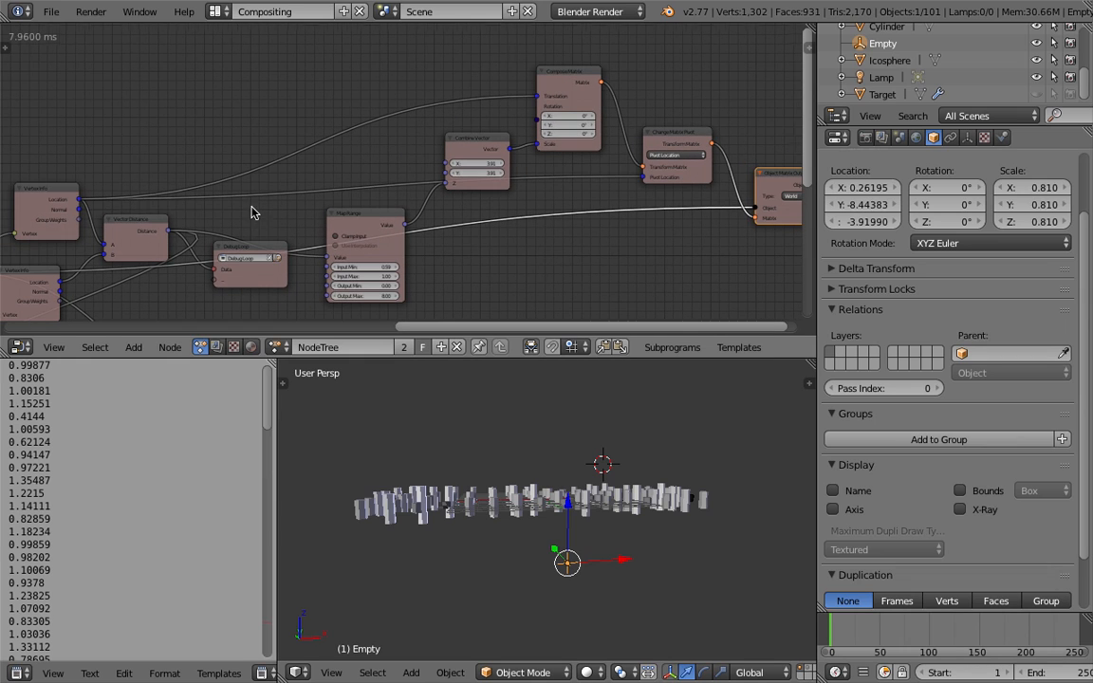
Try driving Change Matrix Pivot's Pivot Location from the lower Vertex Info's Location and move the Empty to about X 6.61, Y -12.31, Z -1.95
left_click_drag(79, 199, 102, 181)
middle_click_drag(107, 237, 139, 215)
left_click_drag(91, 260, 675, 155)
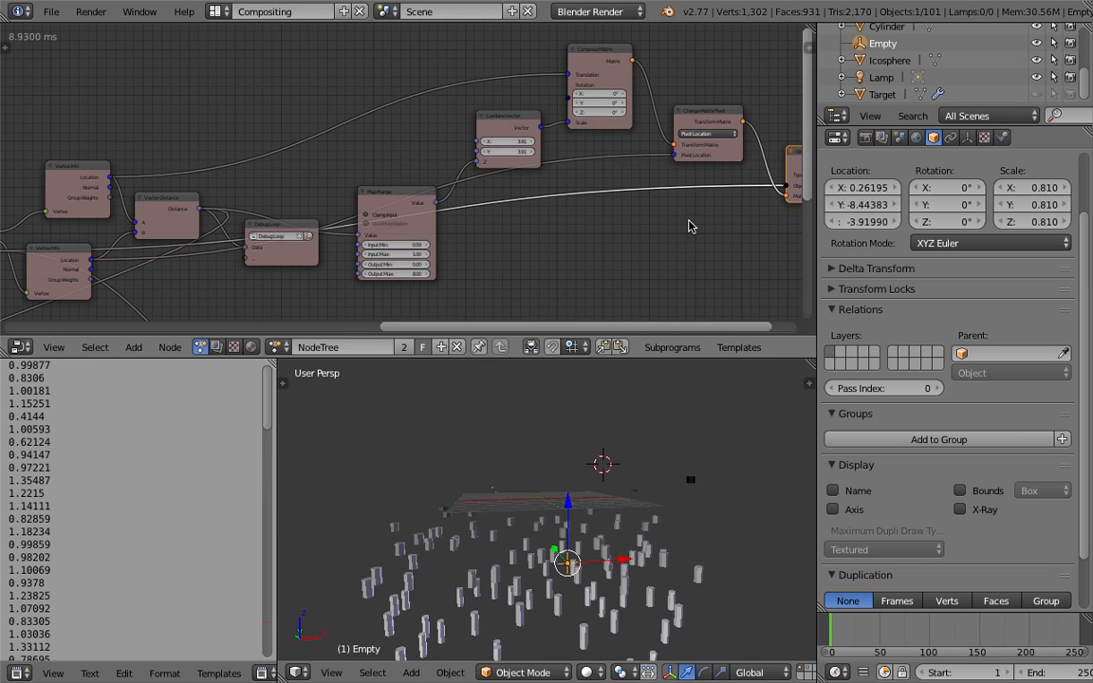
middle_click_drag(653, 532, 644, 566)
left_click_drag(602, 567, 693, 541)
Link the upper Vertex Info's Location to Change Matrix Pivot's Pivot Location and the lower one's Location to Compose Matrix's Translation
middle_click_drag(115, 147, 204, 171)
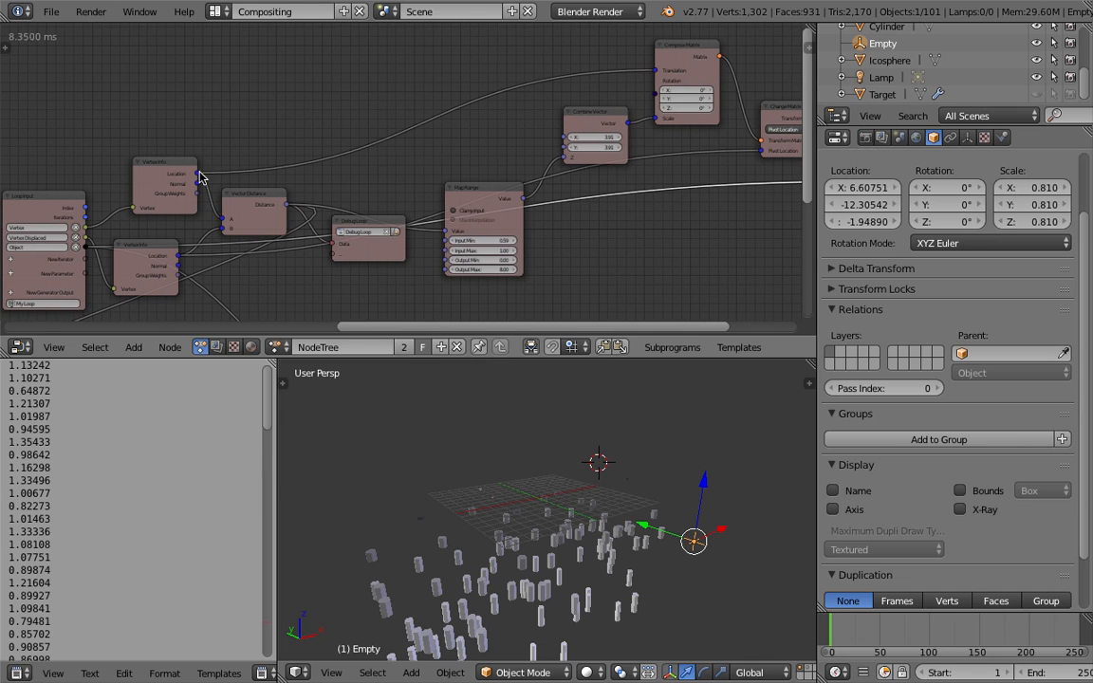
left_click_drag(197, 174, 729, 157)
left_click_drag(756, 157, 761, 151)
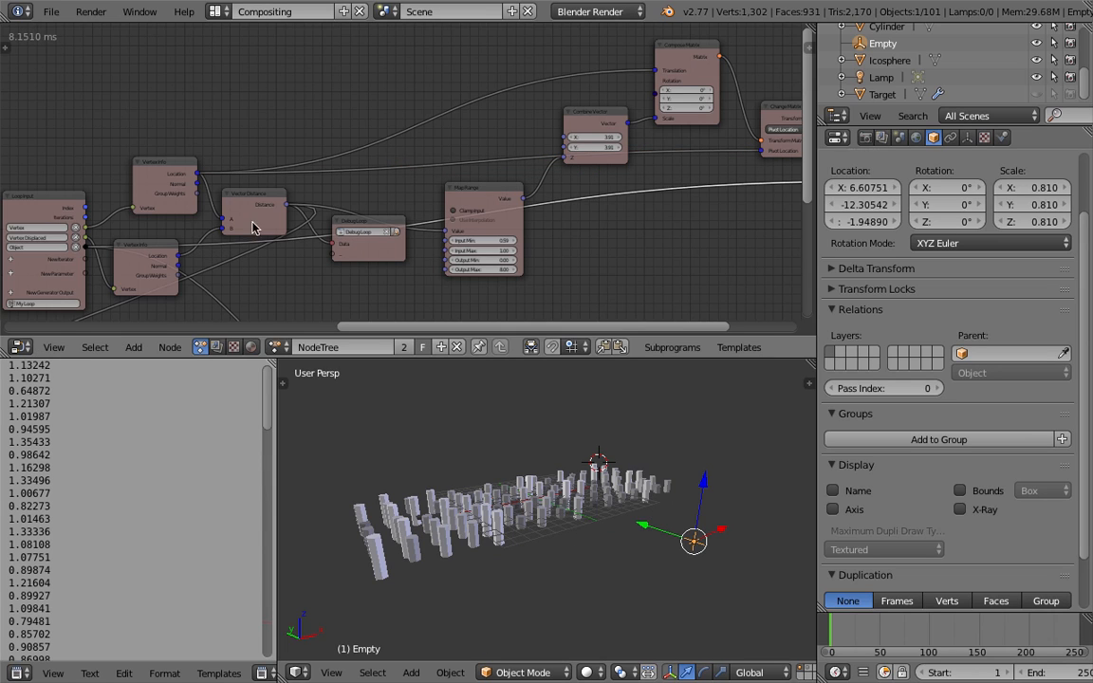
left_click_drag(178, 255, 657, 72)
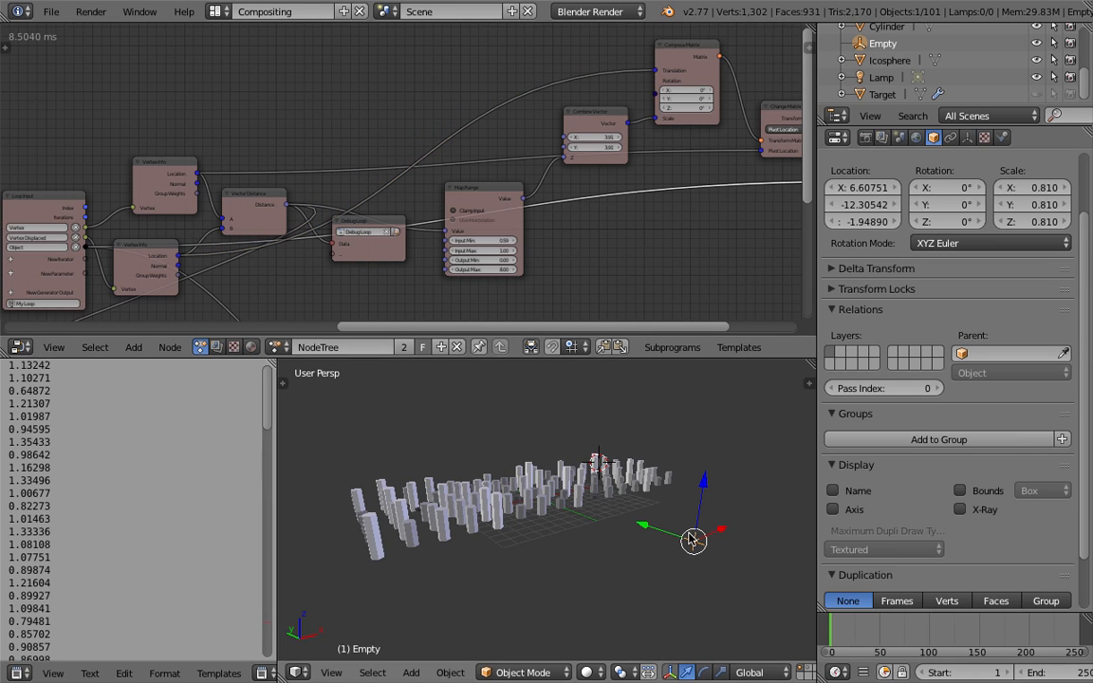
Move the Empty around beside the cylinders, ending at about X 0.61, Y -10.38, Z -1.74
left_click_drag(693, 540, 565, 547)
scroll(536, 520, "up", 3)
key("g")
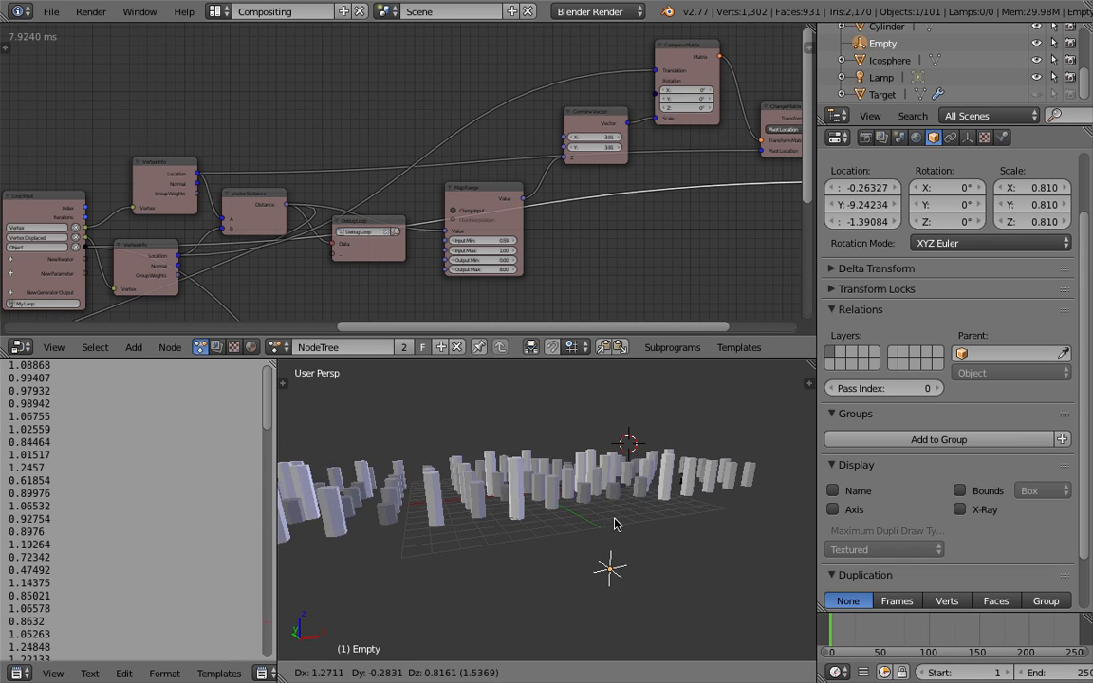
left_click(607, 484)
middle_click_drag(607, 484, 614, 567)
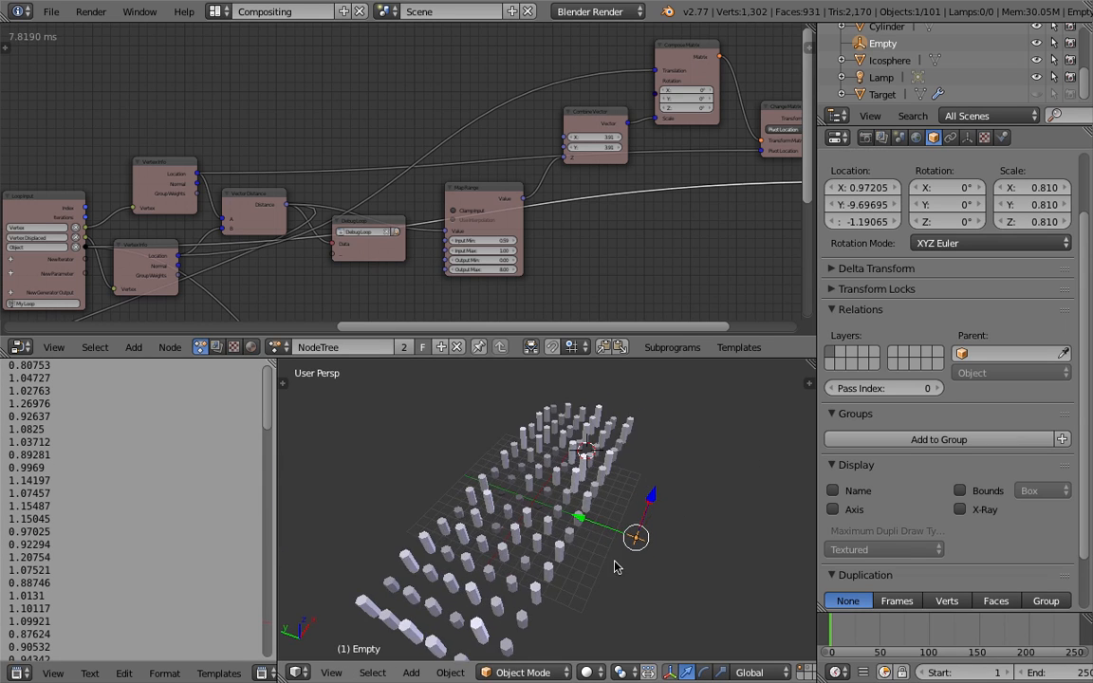
key("g")
left_click(638, 542)
Set the Grid Mesh node's X and Y Divisions to 16 and its X and Y Distance to 0.52
scroll(626, 541, "down", 2)
middle_click_drag(92, 153, 340, 138)
middle_click_drag(160, 105, 510, 73)
scroll(409, 160, "up", 3)
scroll(434, 203, "up", 1)
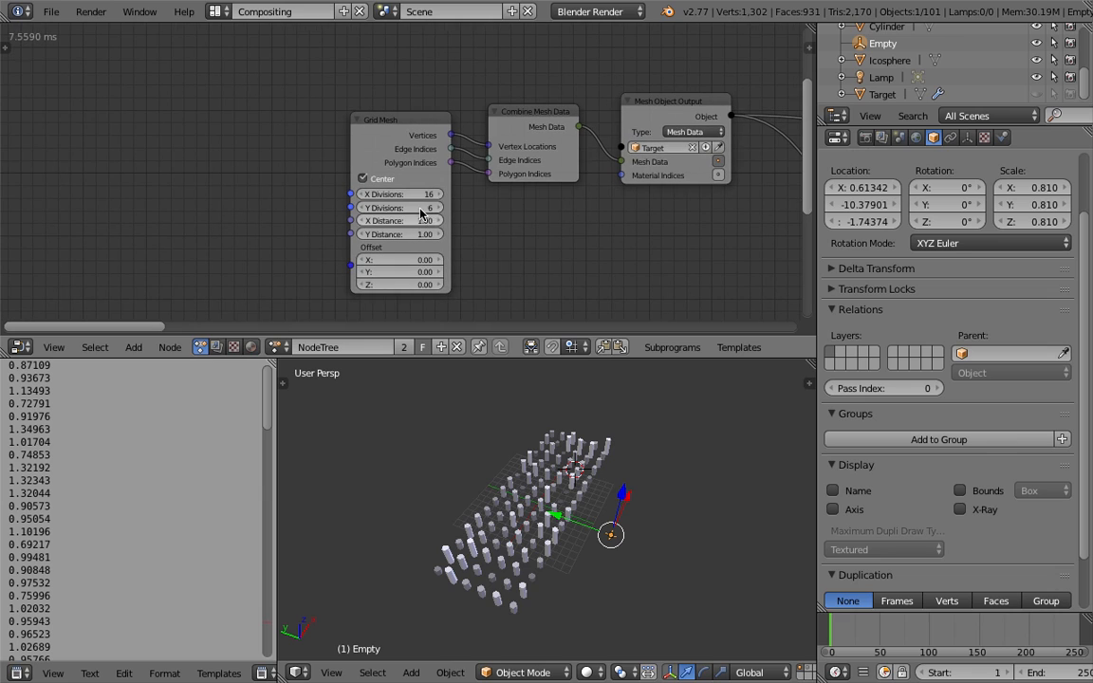
left_click_drag(422, 195, 426, 207)
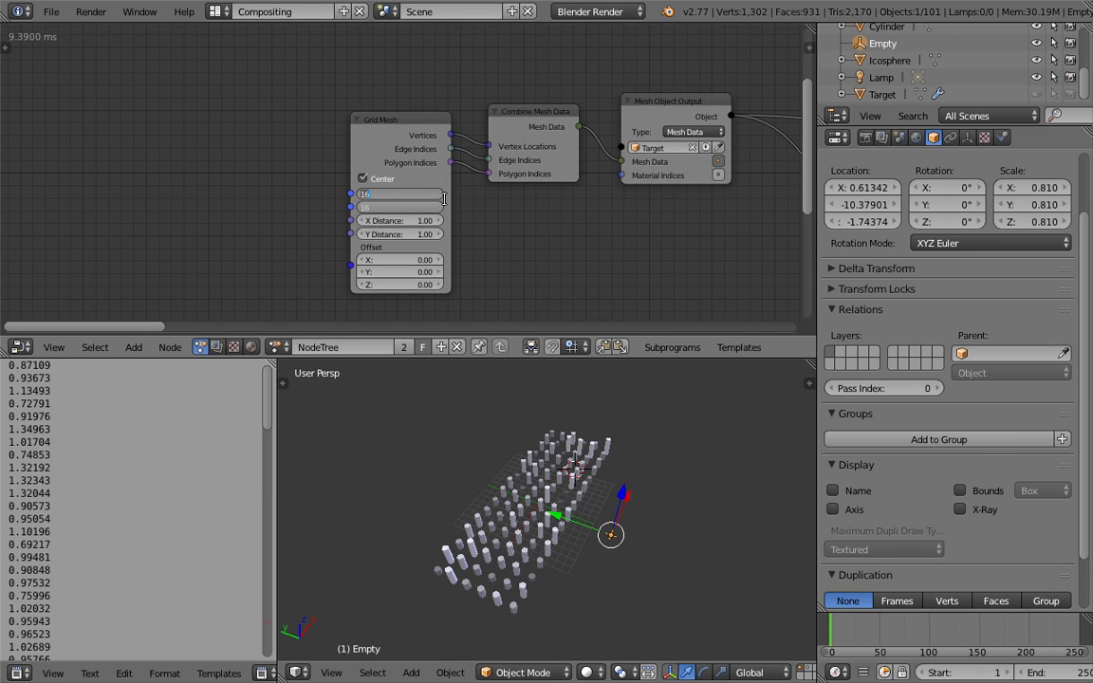
key("Return")
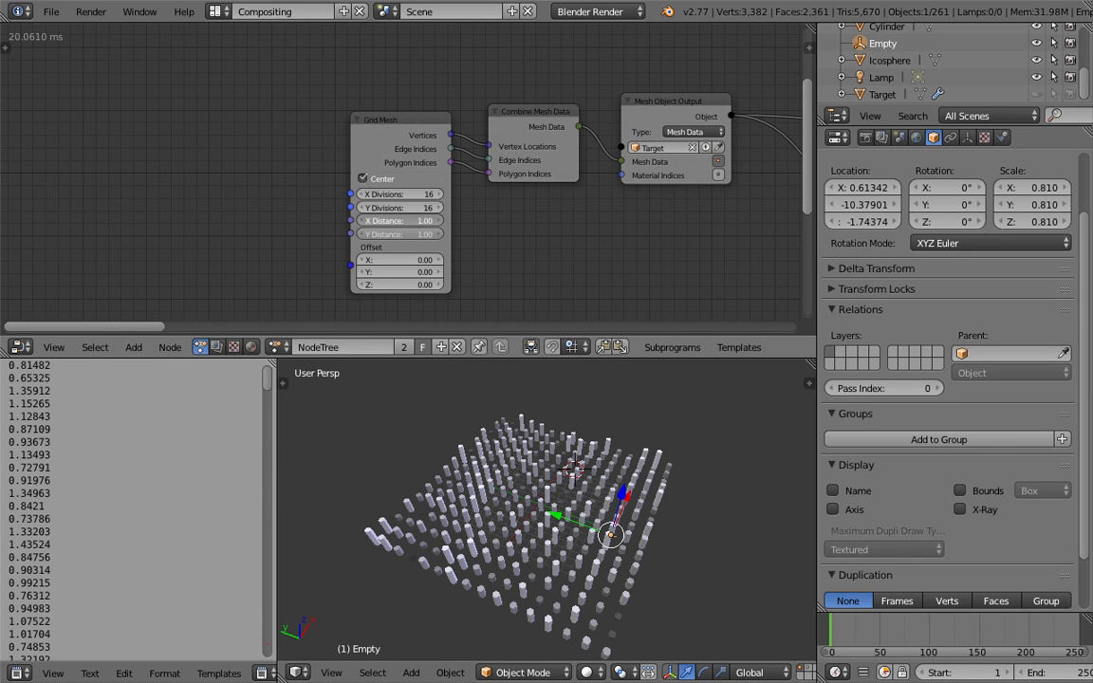
left_click_drag(423, 234, 374, 233)
scroll(575, 449, "up", 5)
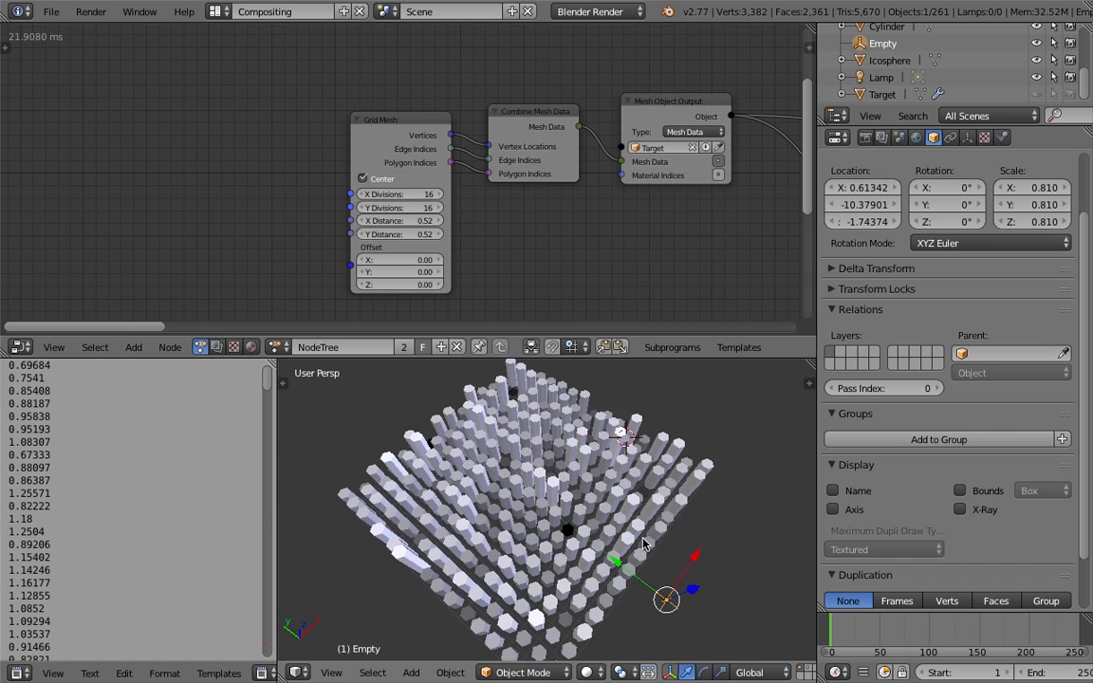
Move the Empty near the corner of the denser cylinder grid, to about X 2.06, Y -10.75, Z -1.22
middle_click_drag(645, 555, 670, 571)
key("g")
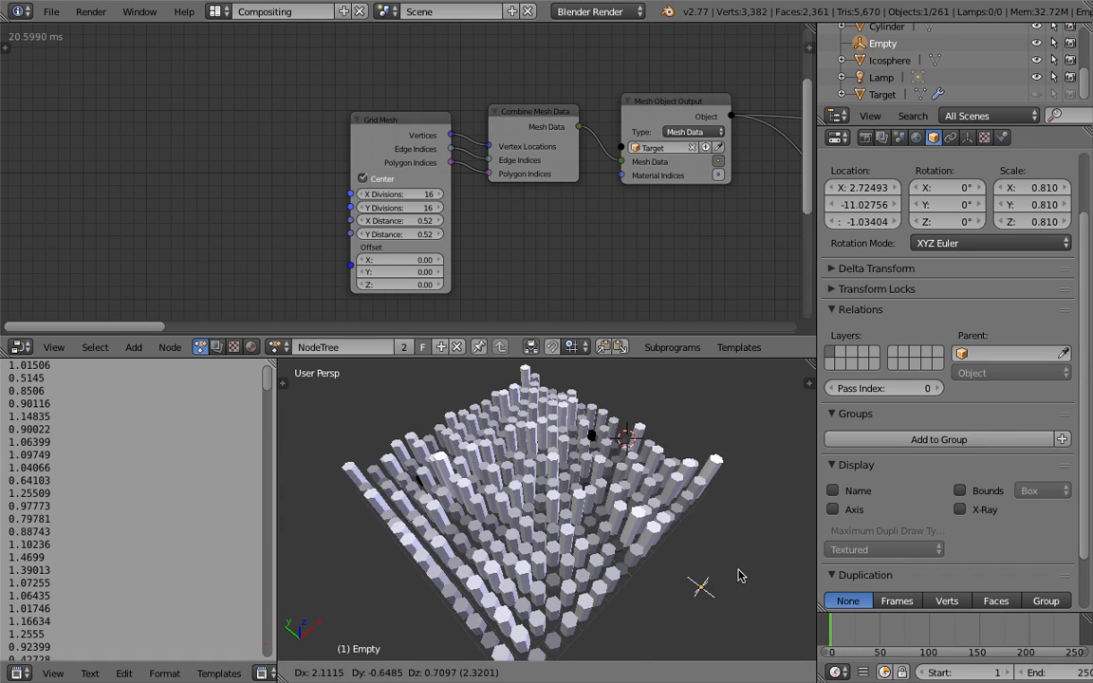
left_click(717, 573)
scroll(662, 554, "down", 1)
middle_click_drag(662, 554, 663, 550)
Save the file, and save it again under the next version number after AN_Displace_Trick_003.blend
key("ctrl+s")
left_click(665, 550)
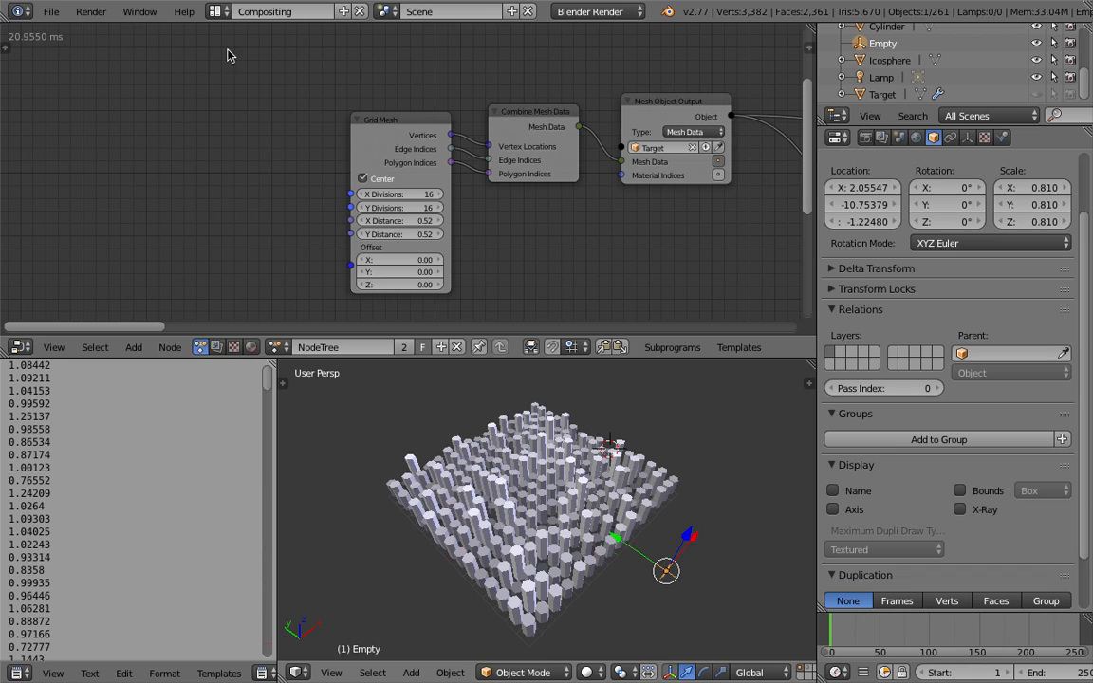
left_click(55, 14)
left_click(85, 159)
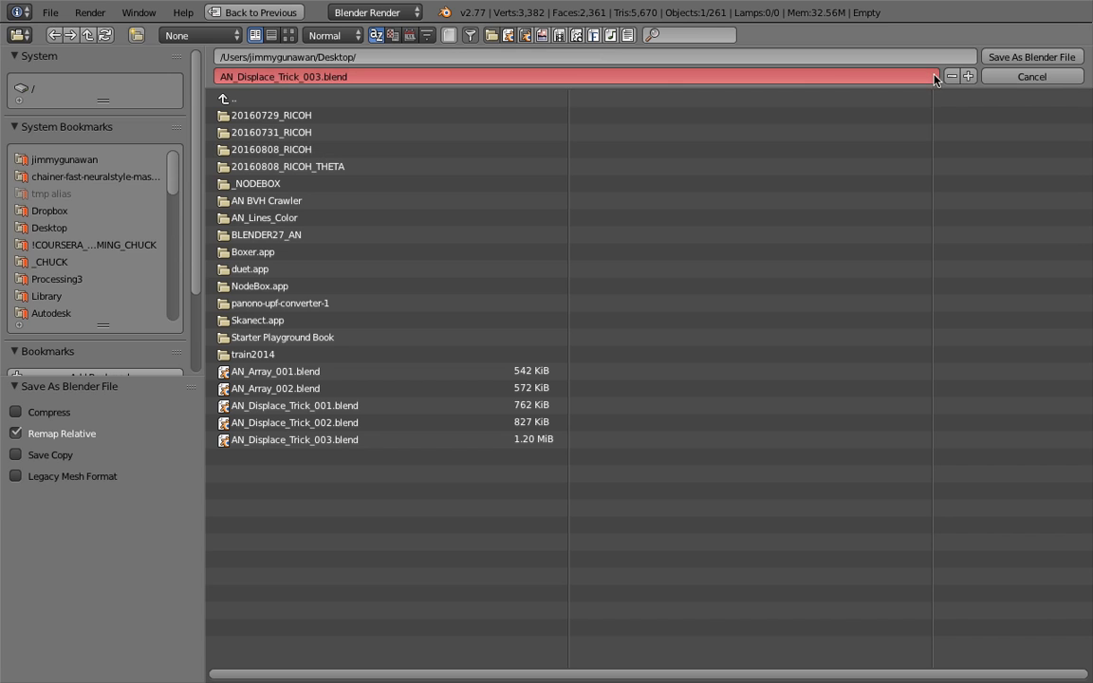
left_click(967, 77)
left_click(1009, 63)
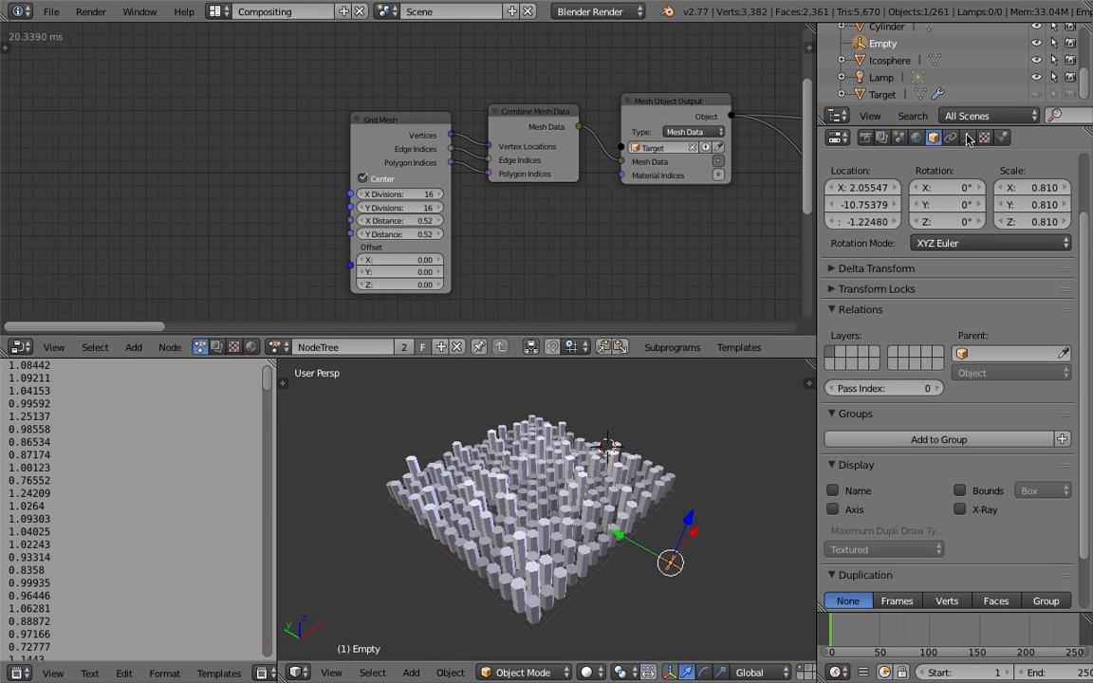
Select the Target object and open the settings of the texture used by its Displace modifier
middle_click_drag(634, 267, 424, 253)
scroll(428, 252, "down", 1)
scroll(428, 255, "down", 1)
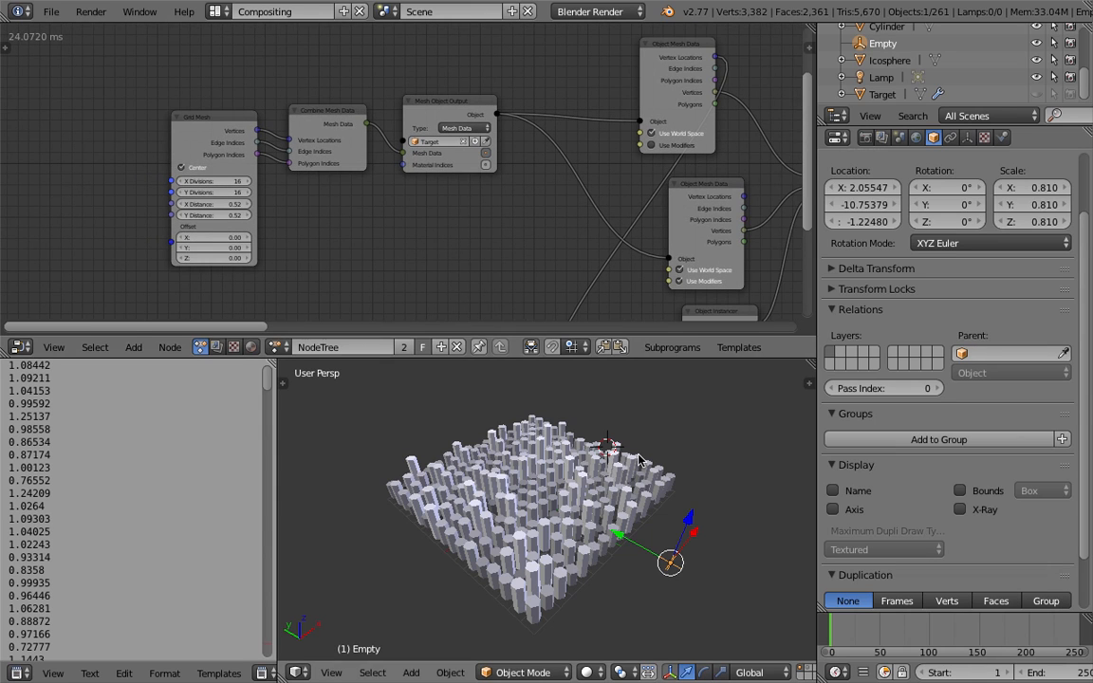
middle_click_drag(449, 229, 287, 152)
left_click(882, 95)
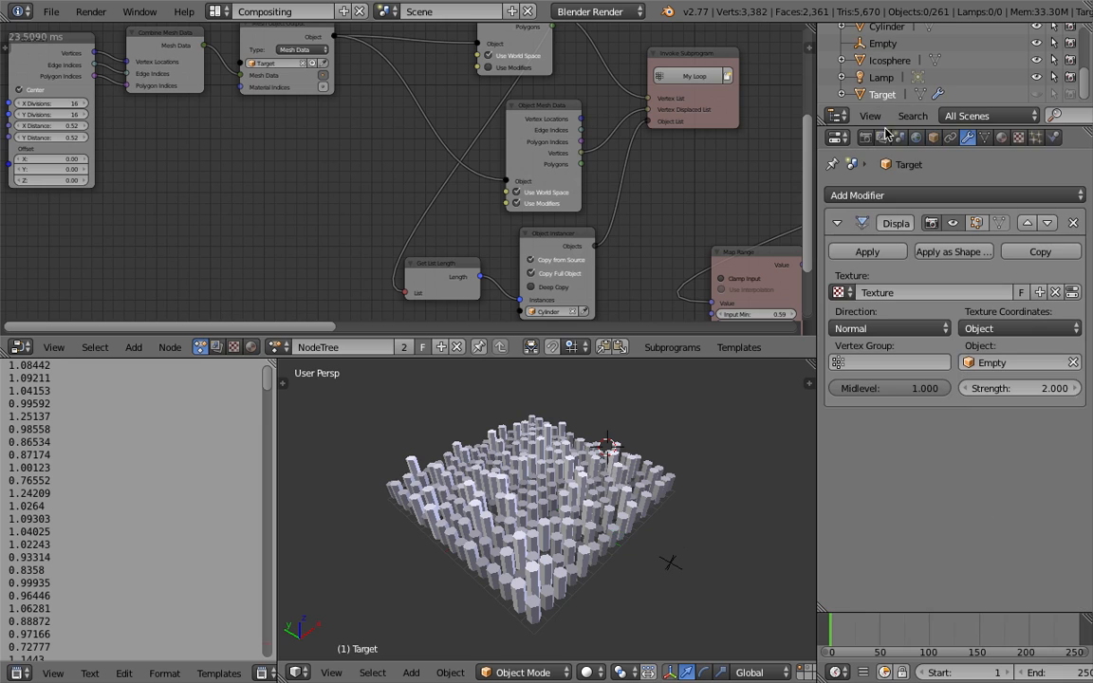
left_click(1073, 293)
middle_click_drag(662, 484, 621, 459)
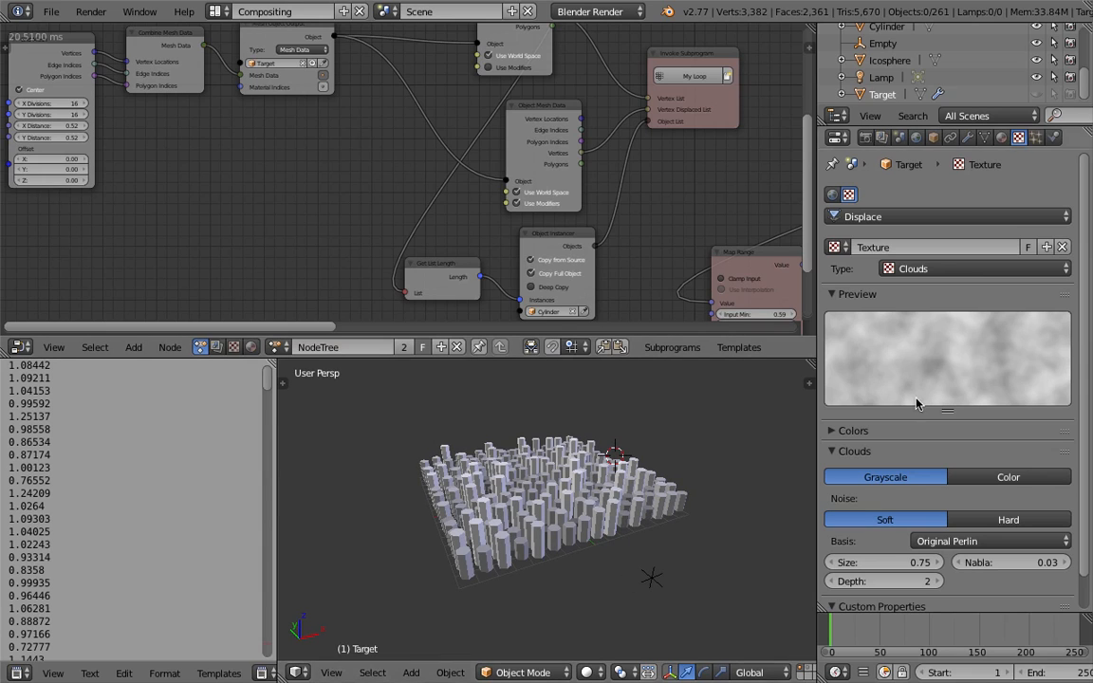
Try Hard noise on the Clouds texture, return it to Soft, and set the noise basis to Voronoi Crackle
left_click(956, 520)
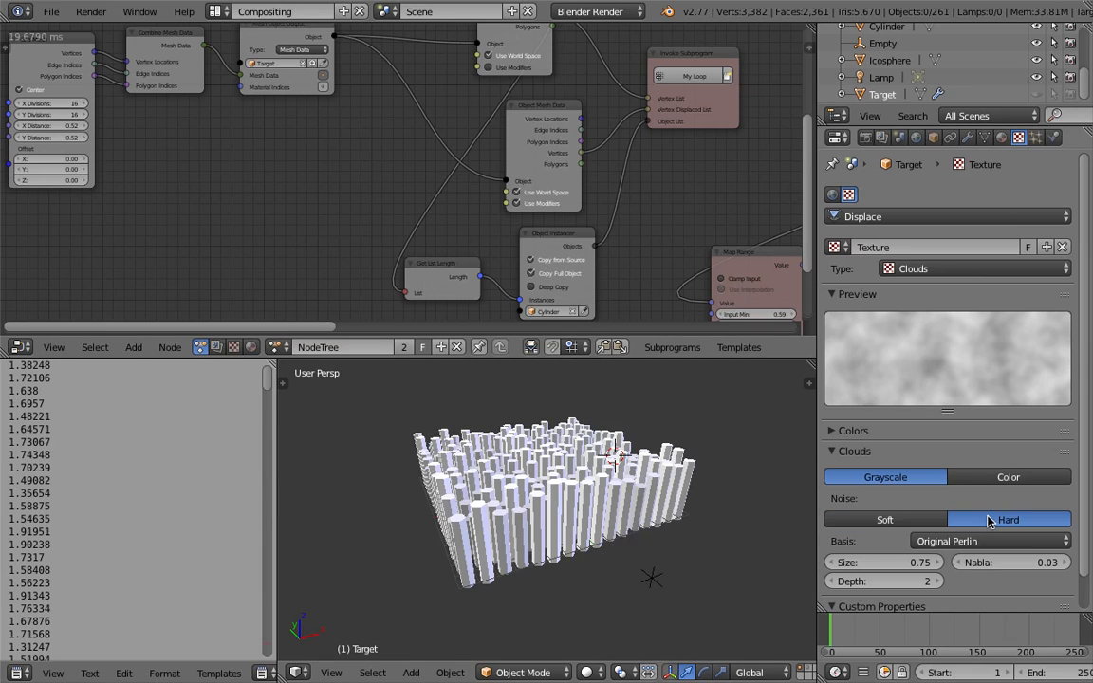
left_click(922, 520)
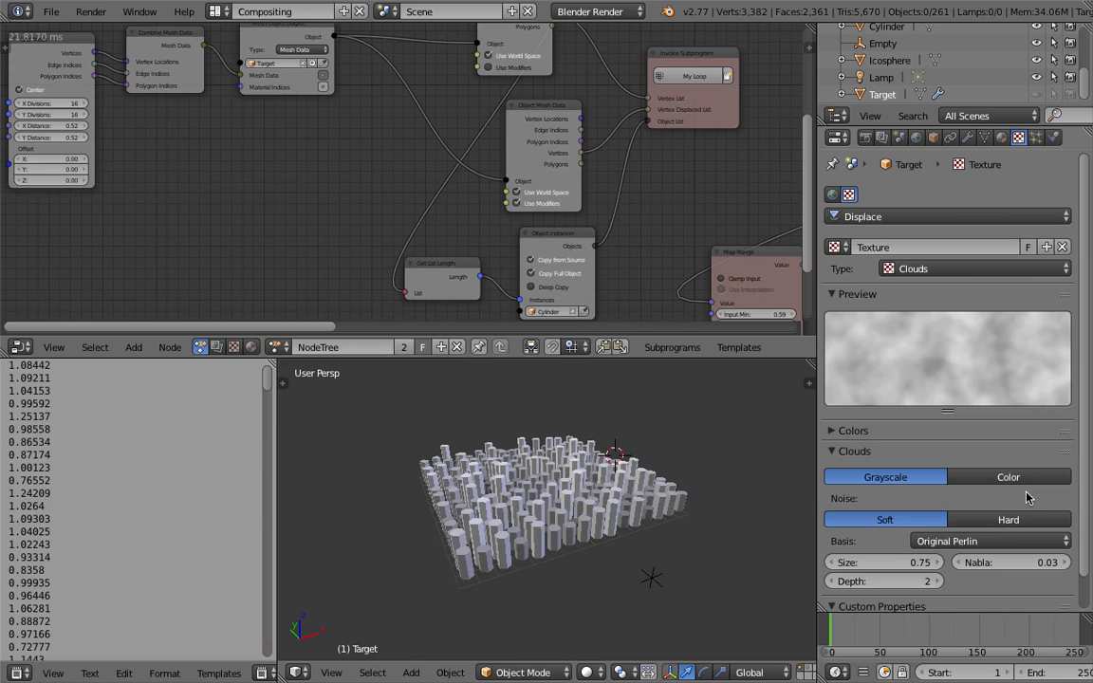
scroll(1086, 501, "down", 2)
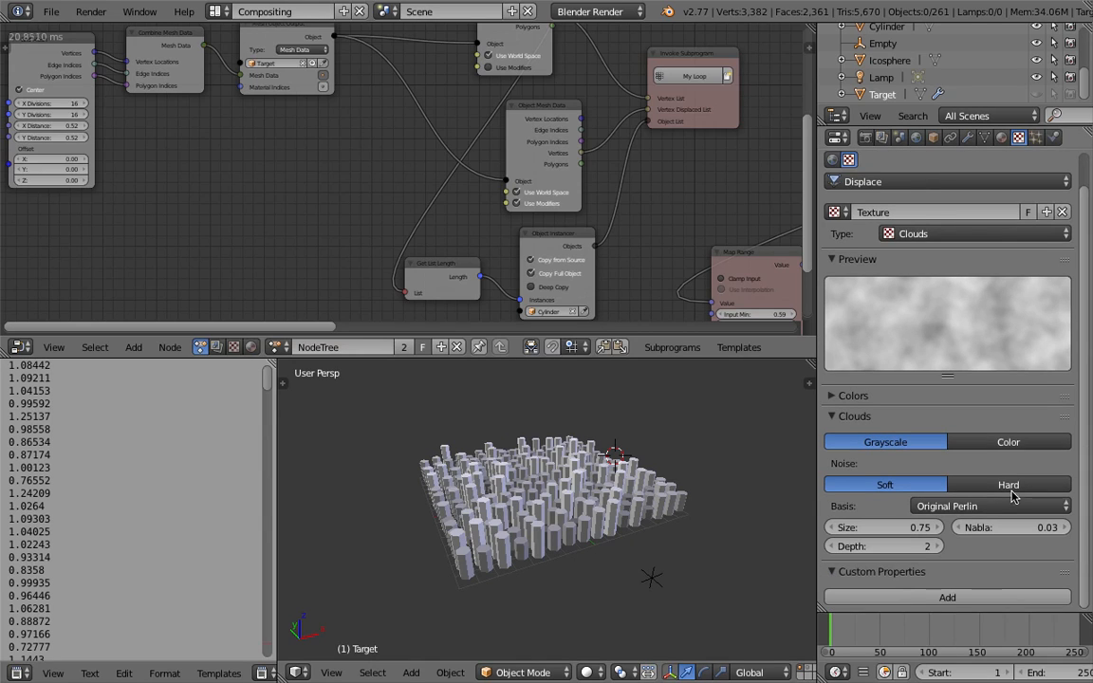
scroll(1080, 521, "up", 1)
left_click(997, 514)
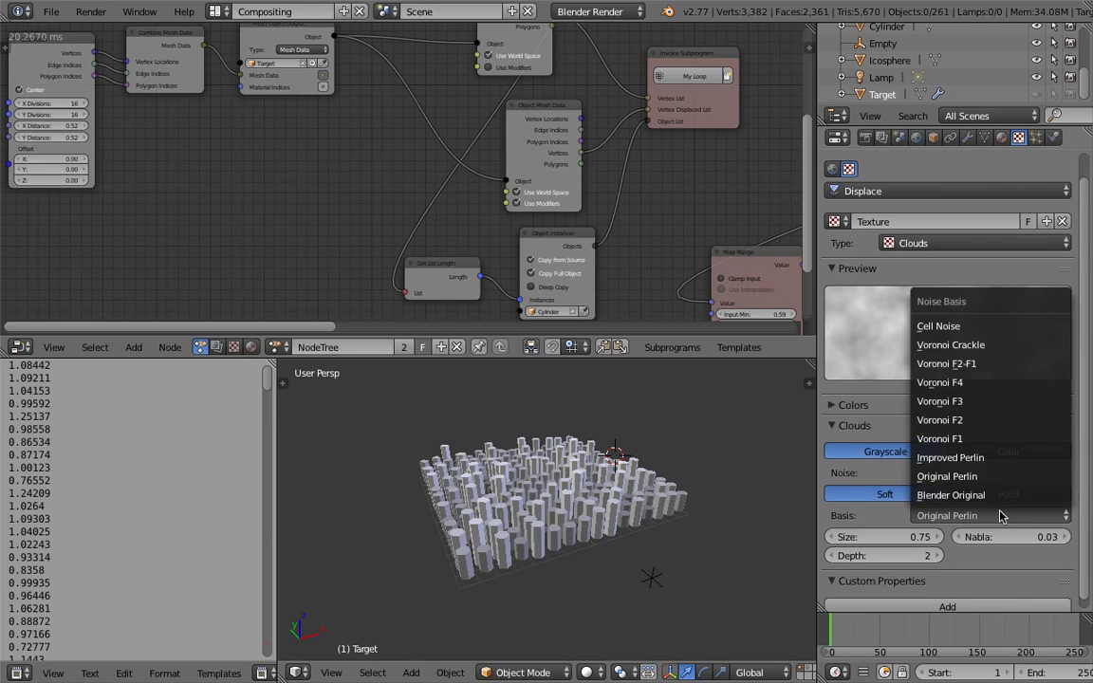
left_click(997, 345)
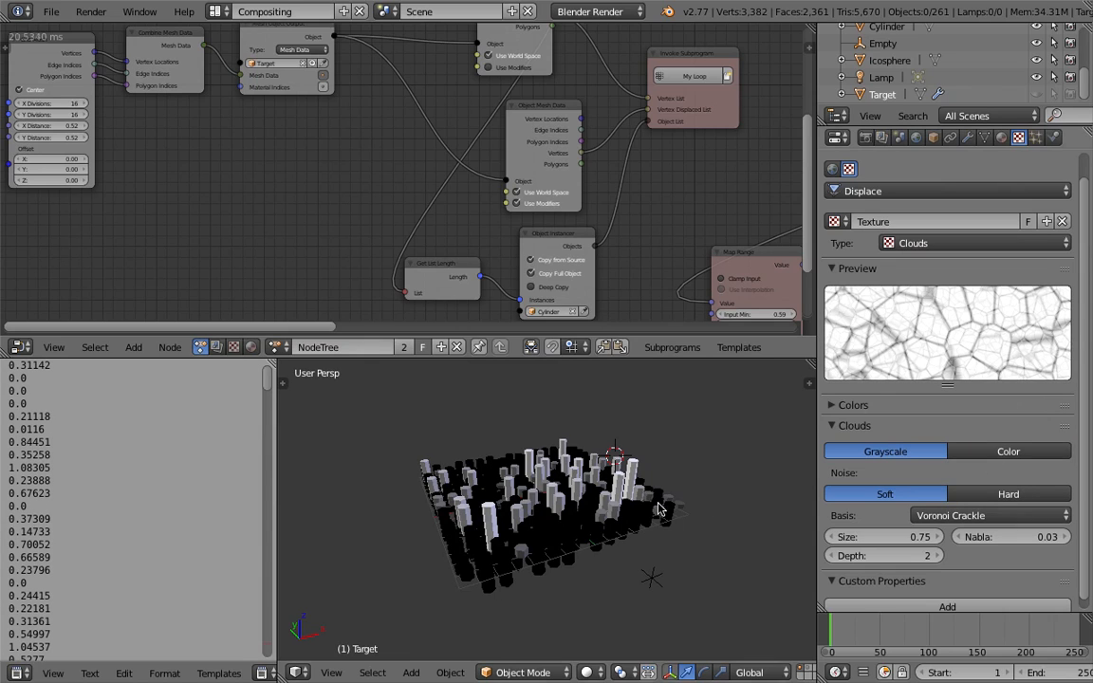
Move the Empty a short distance beside the grid to shift the Voronoi Crackle pattern across the cylinders
middle_click_drag(683, 551, 704, 560)
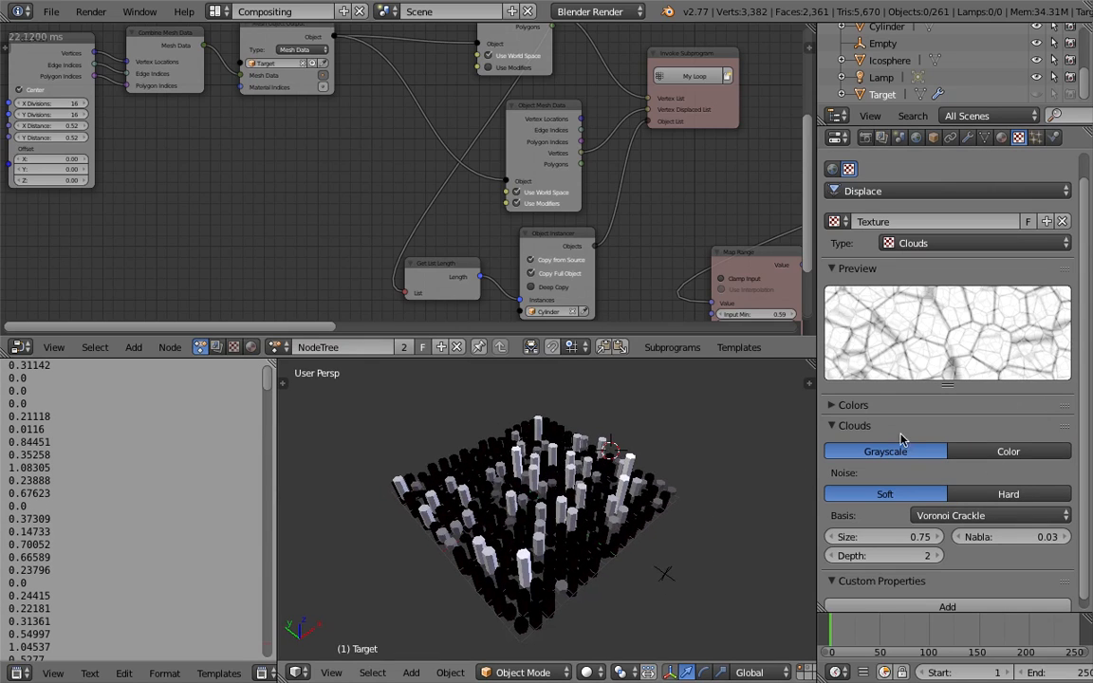
right_click(663, 573)
key("g")
left_click(698, 553)
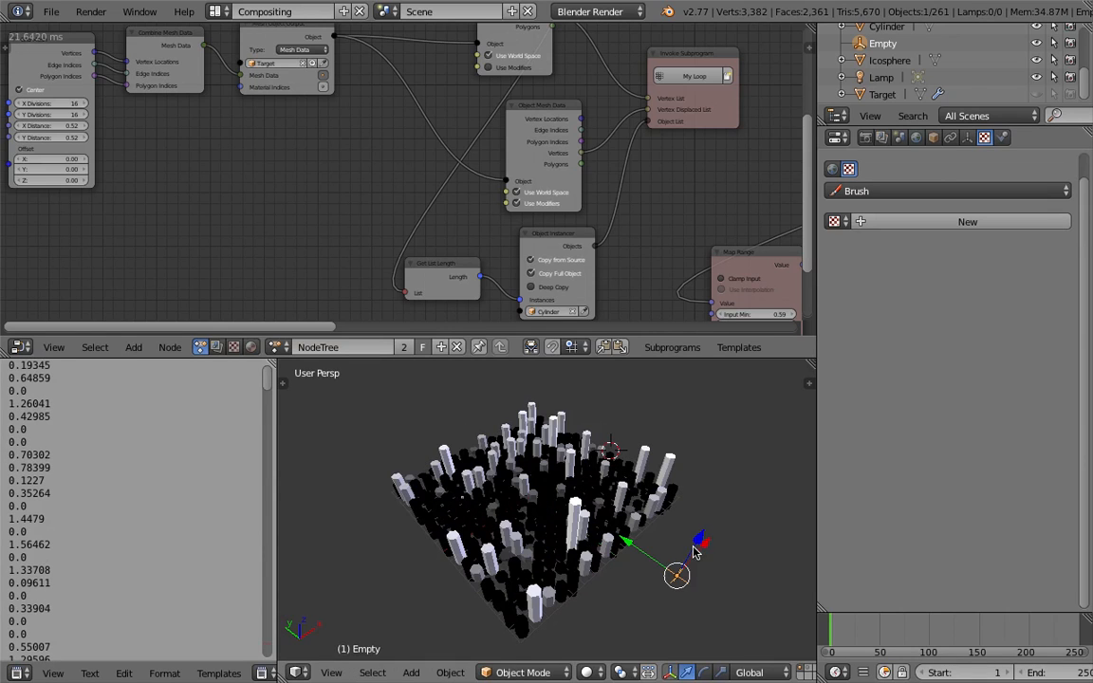
right_click(661, 503)
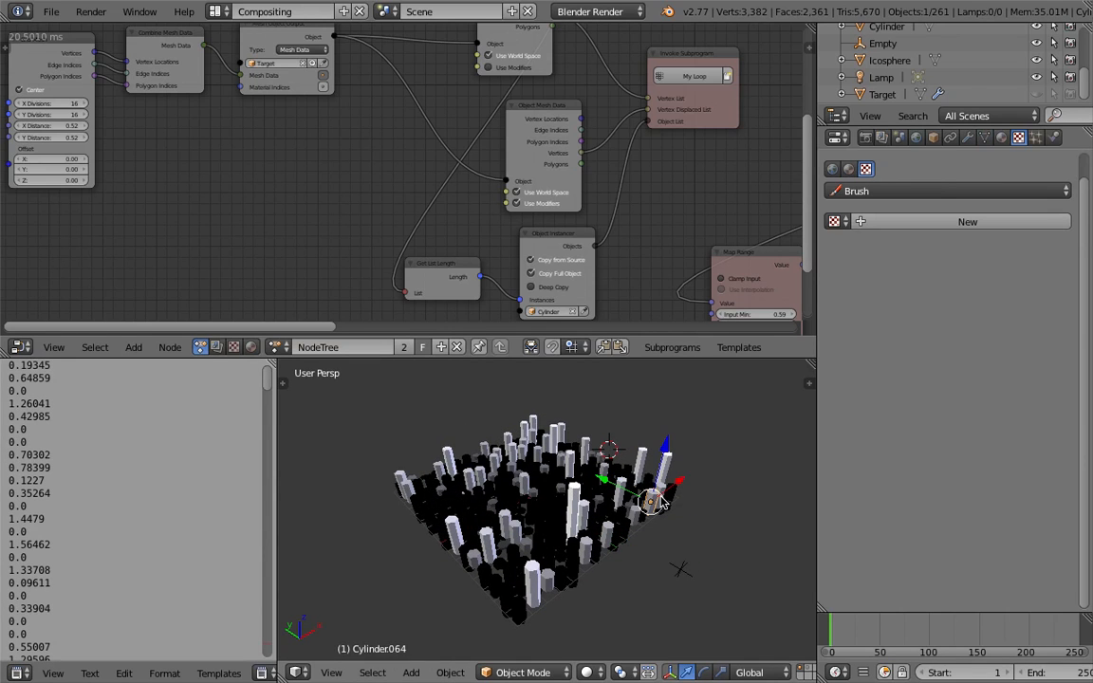
Change the texture type of the Target object's Displace texture to Wood
left_click(882, 94)
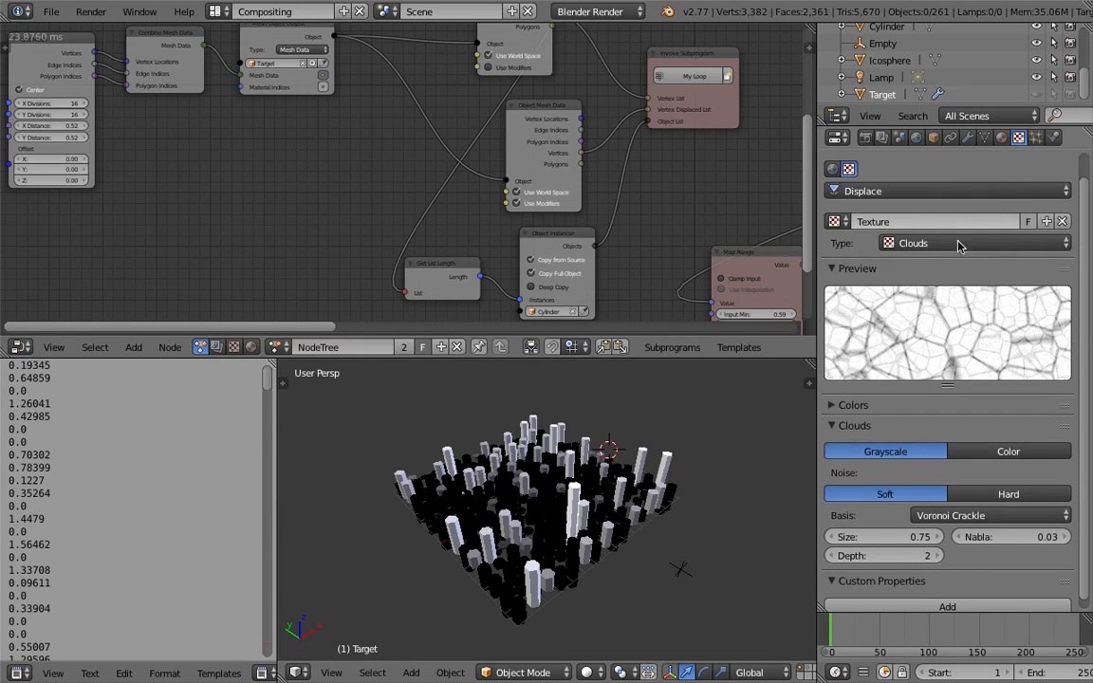
left_click(945, 244)
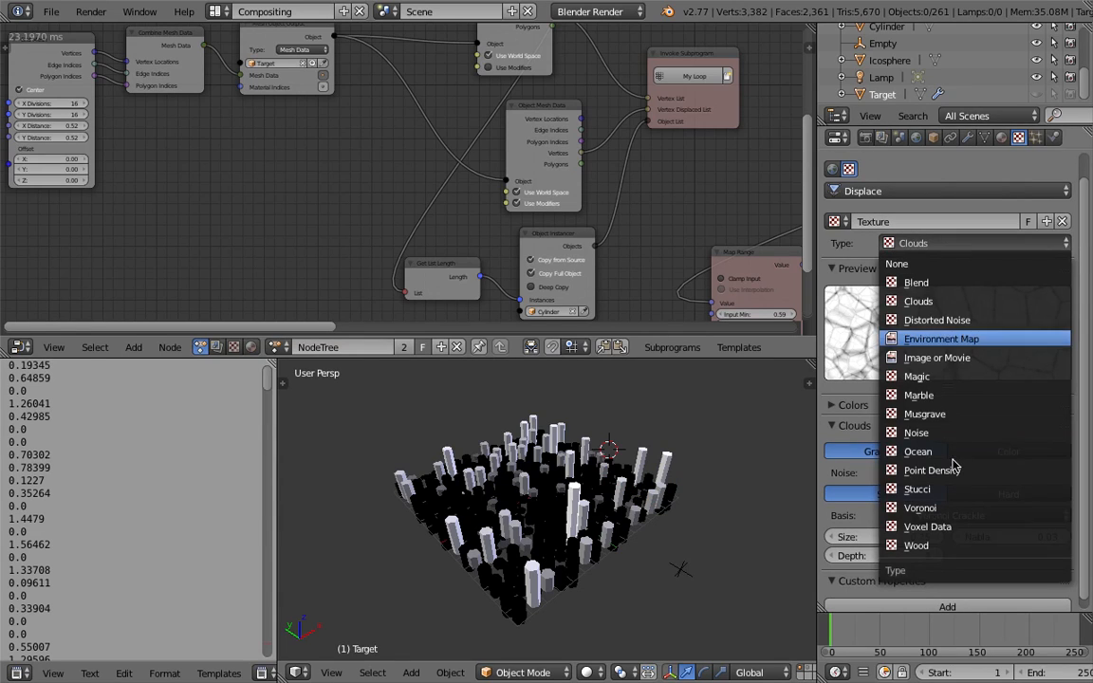
left_click(917, 546)
middle_click_drag(646, 525, 600, 537)
scroll(599, 541, "down", 1)
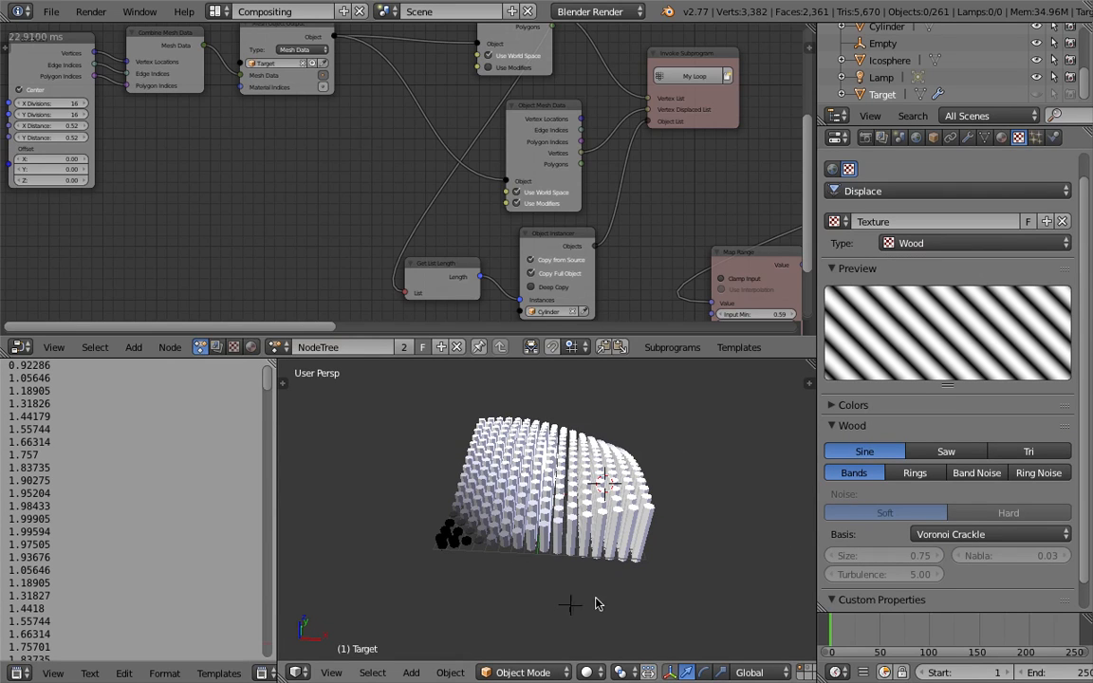
Move the Empty to about X 3.18, Y -10.48, Z -0.65 and scale it to about 0.738
right_click(573, 606)
middle_click_drag(655, 576, 759, 558)
key("g")
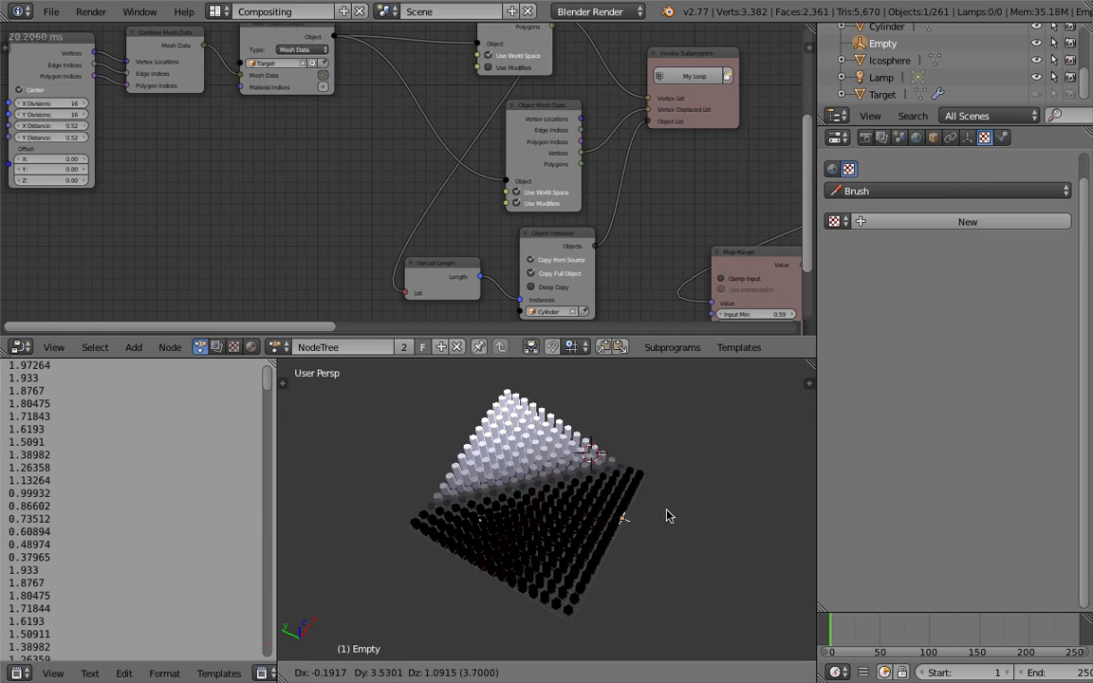
left_click(693, 522)
key("s")
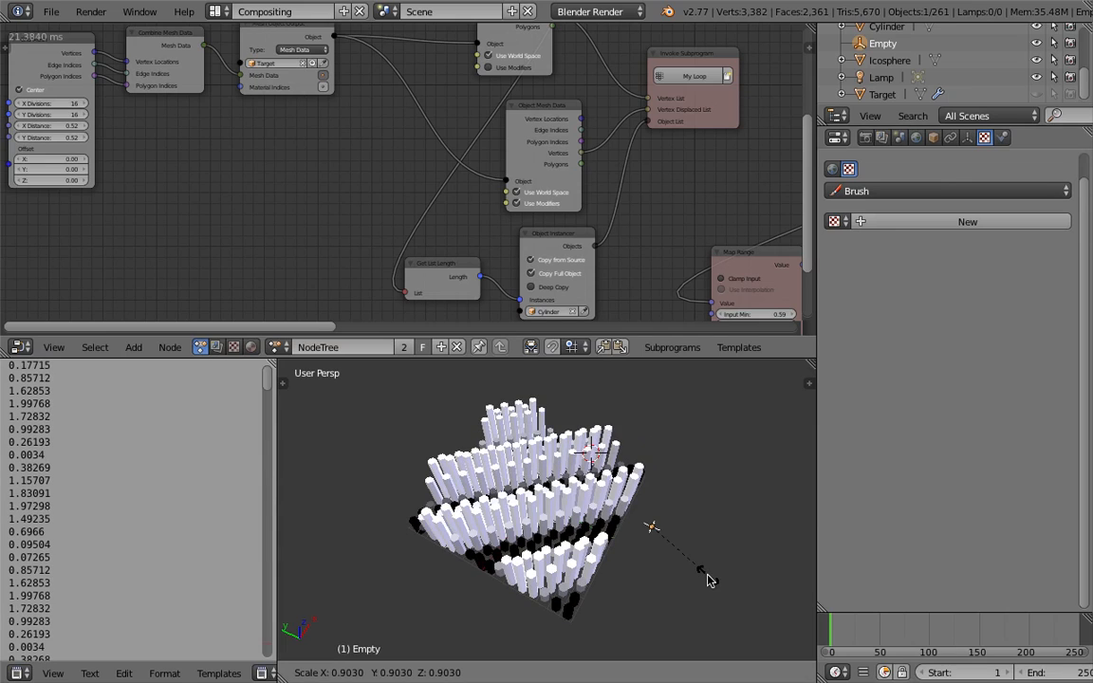
left_click(709, 575)
Set the Strength of the Target object's Displace modifier to 1.5 and reselect the Empty
middle_click_drag(658, 529, 627, 415)
middle_click_drag(645, 264, 392, 218)
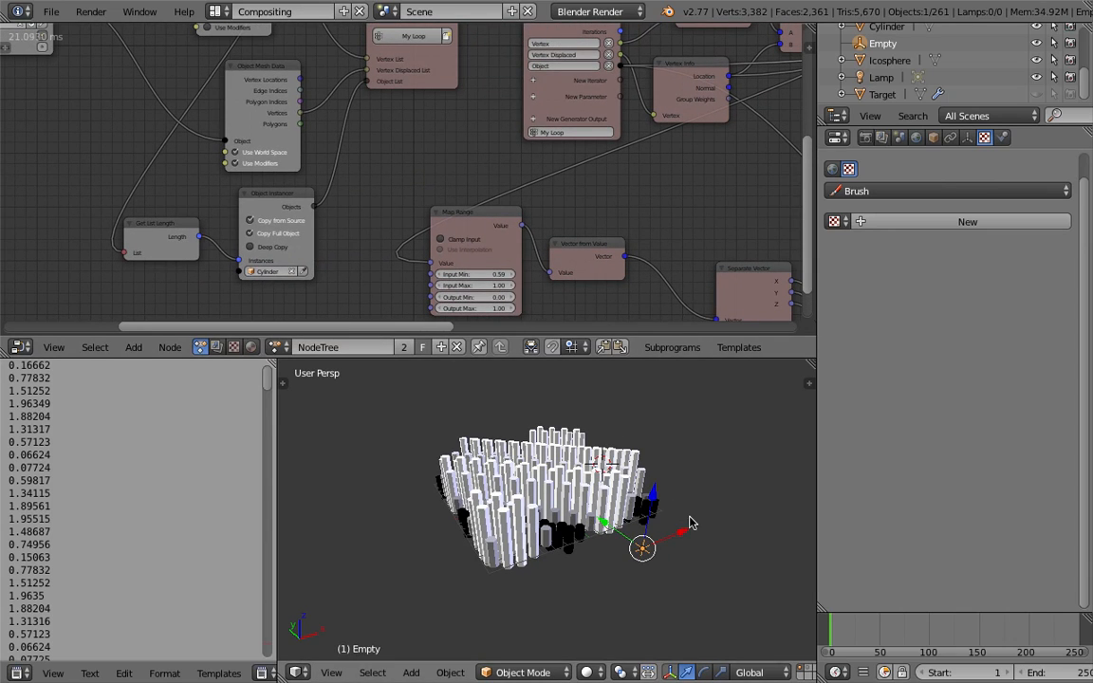
middle_click_drag(688, 516, 700, 522)
left_click(881, 95)
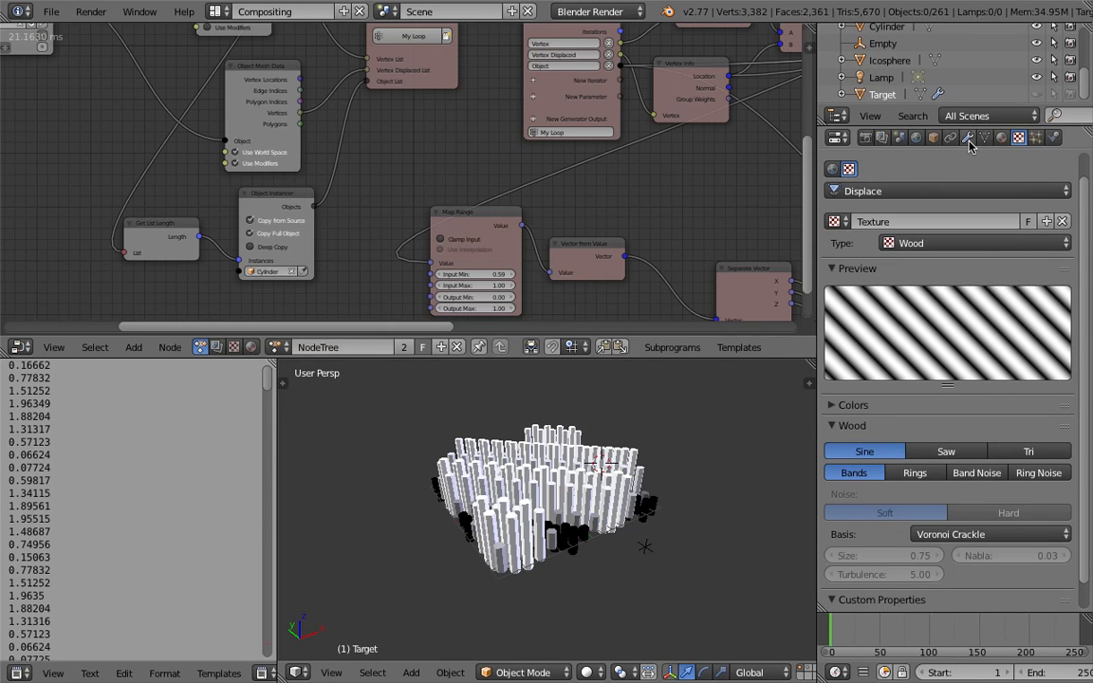
left_click(968, 139)
left_click(1027, 387)
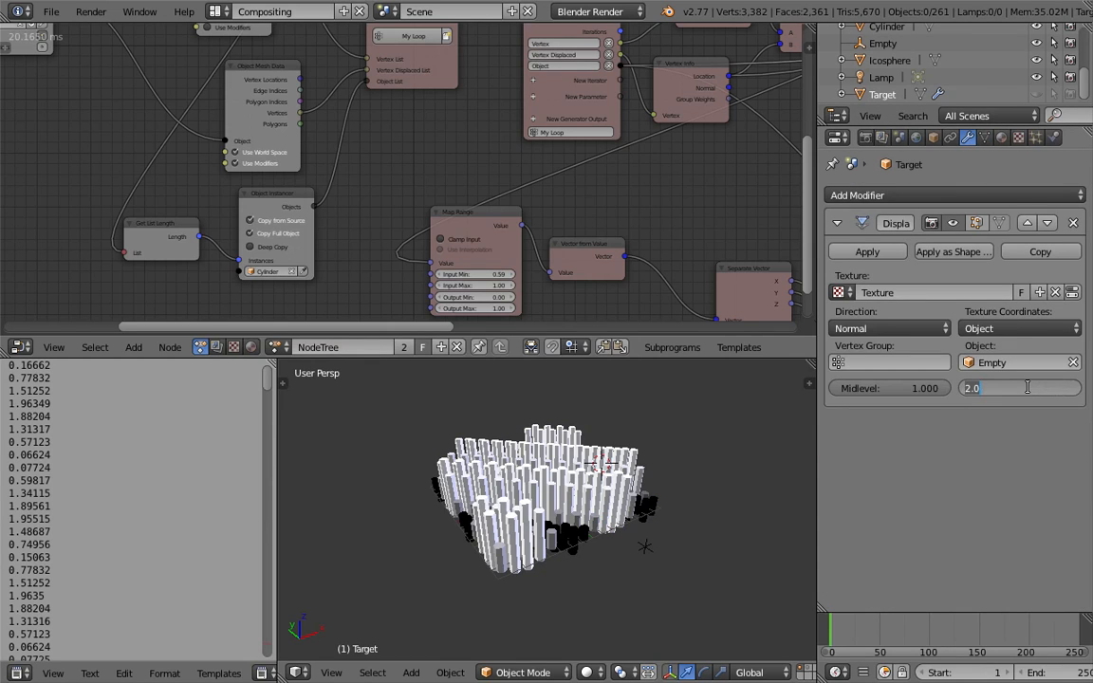
type("1.5")
key("Return")
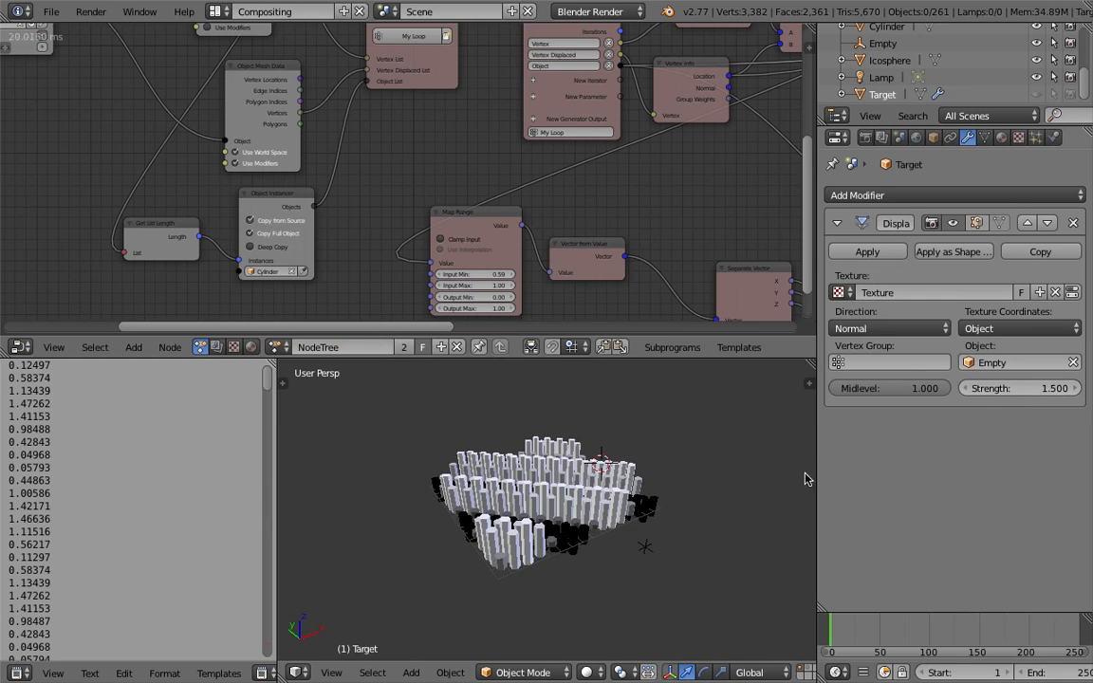
right_click(632, 554)
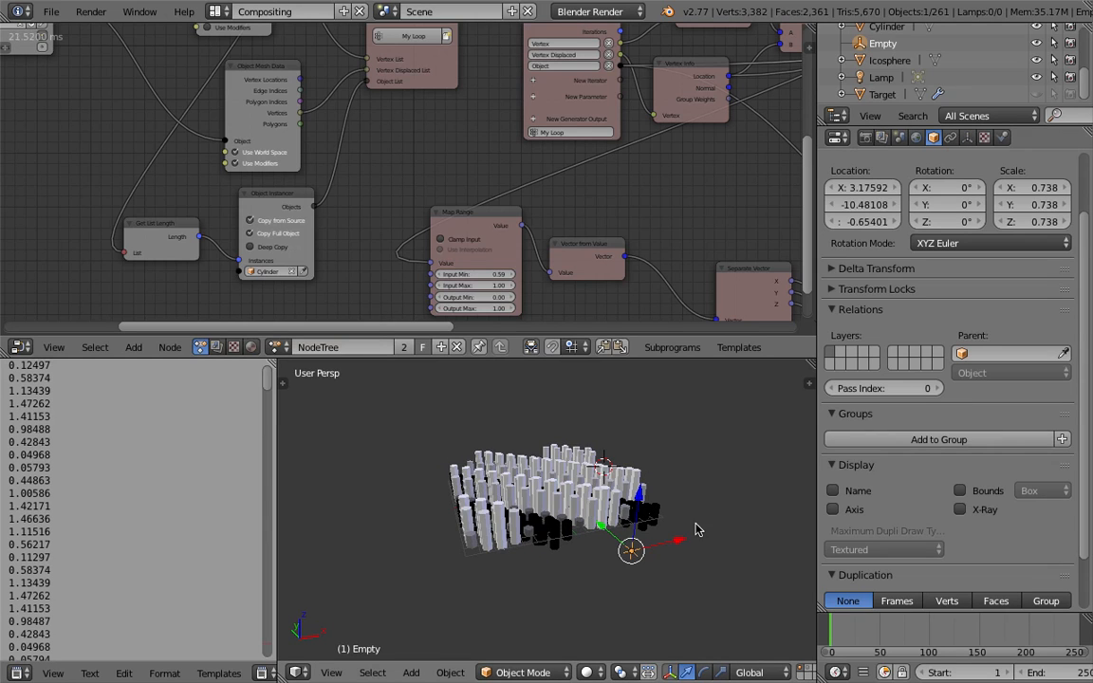
Move the Empty along X to about 0.56 and open the Wood texture settings of the Target object's Displace modifier
left_click_drag(677, 561, 655, 570)
middle_click_drag(708, 581, 615, 491)
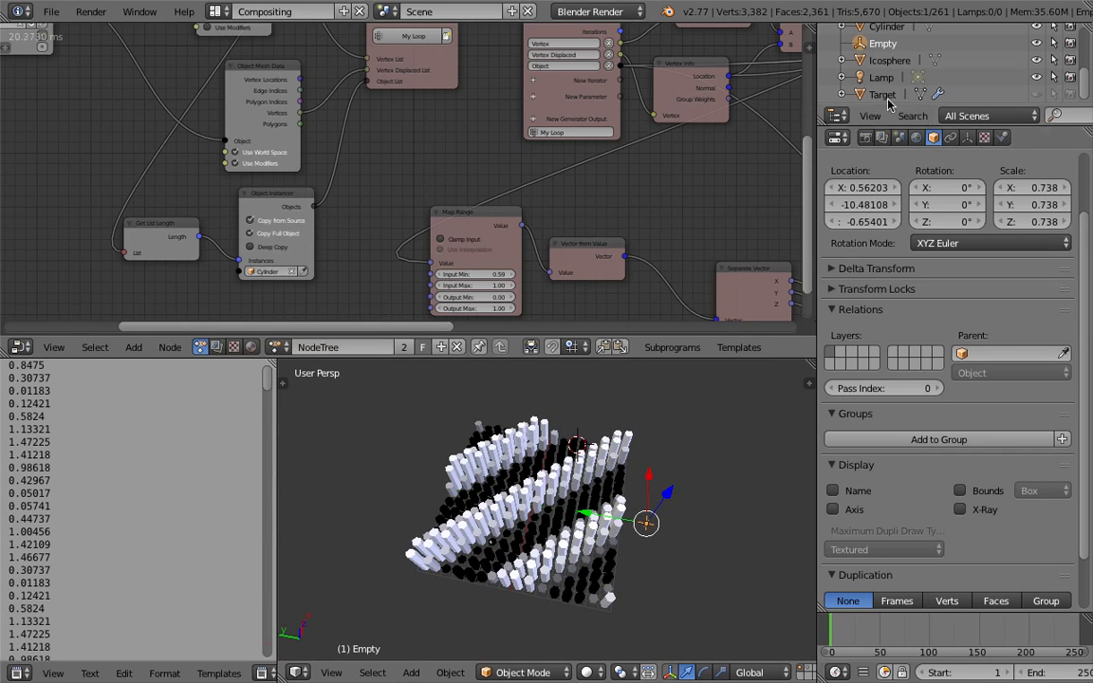
left_click(938, 94)
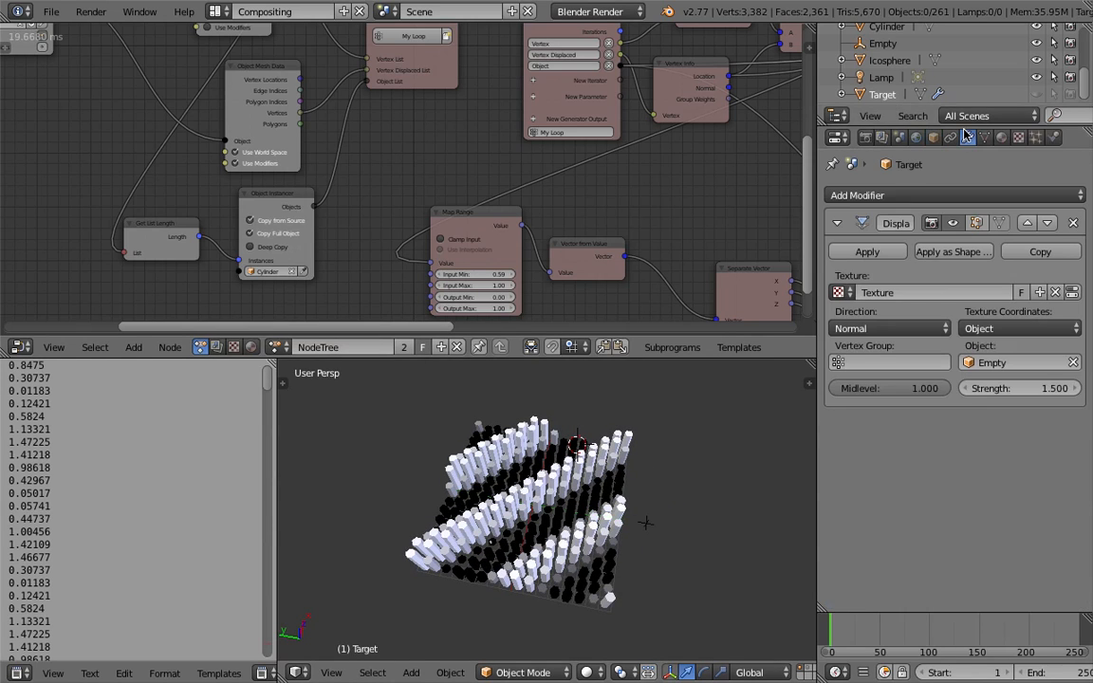
left_click(1072, 294)
middle_click_drag(644, 475, 533, 614)
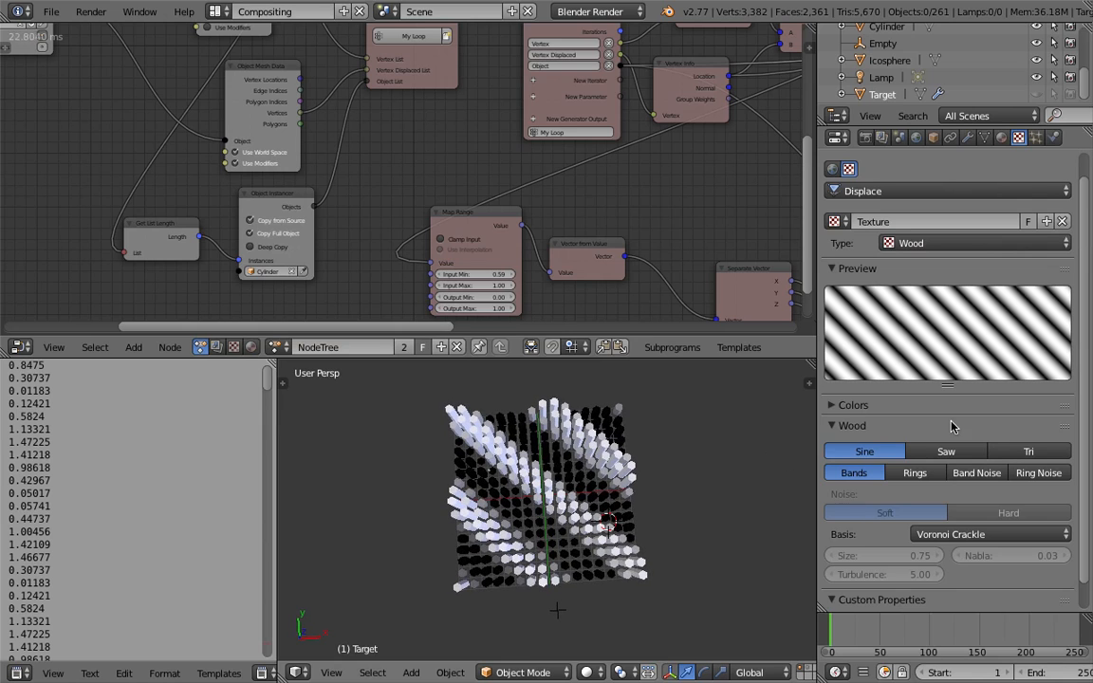
scroll(1084, 386, "down", 1)
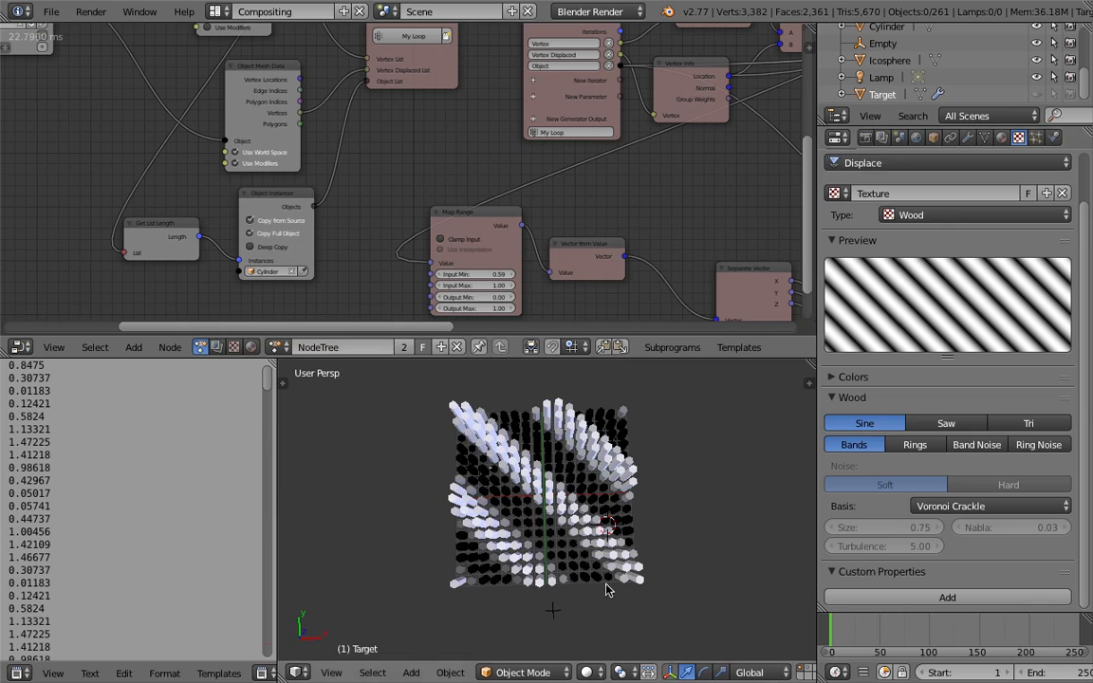
Move the Empty slightly along the outside of the grid's front edge to shift the Wood bands across the cylinders
right_click(556, 613)
key("g")
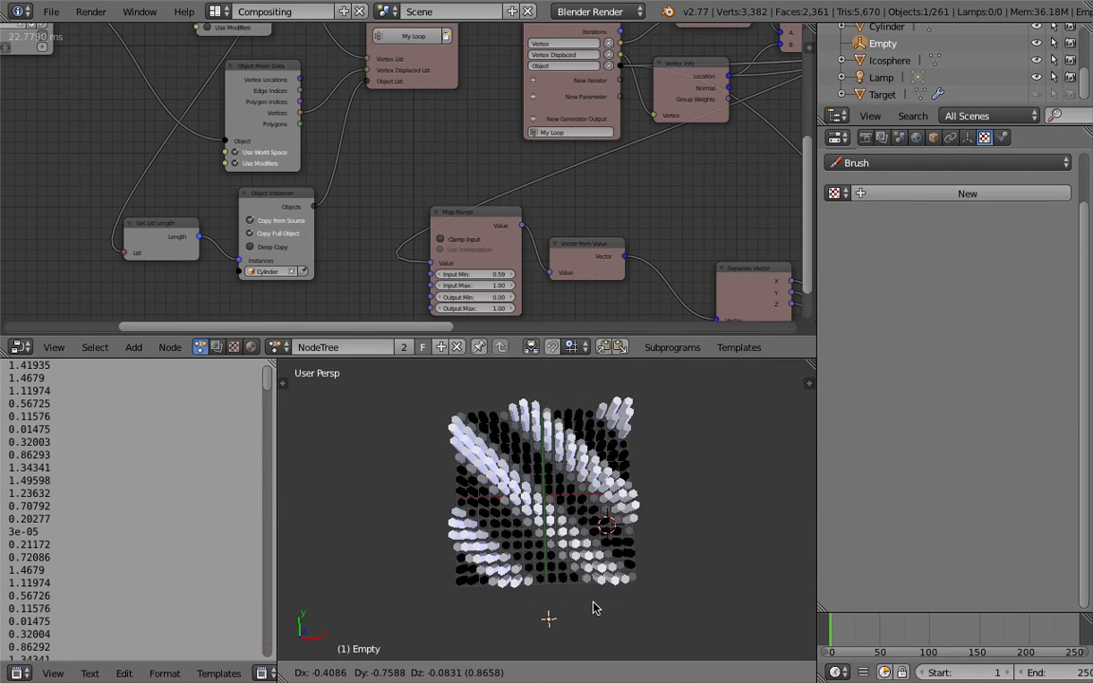
left_click(593, 608)
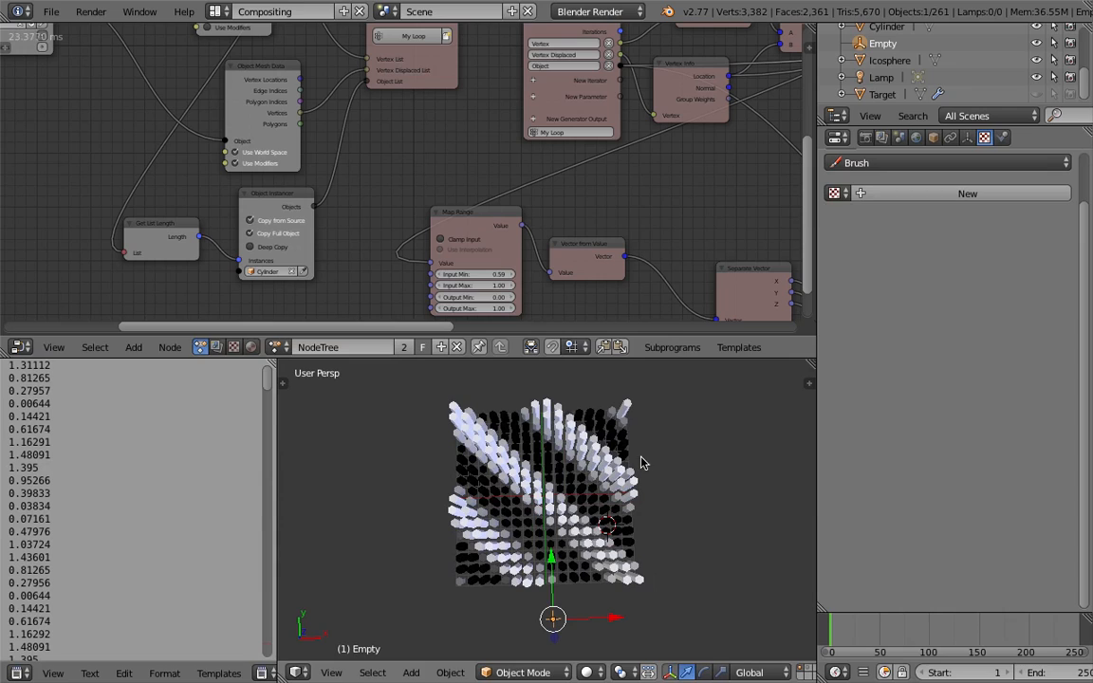
Try the Saw and Tri waveforms on the Target's Wood texture, settle on Saw, and inspect the cylinders from the side
left_click(882, 94)
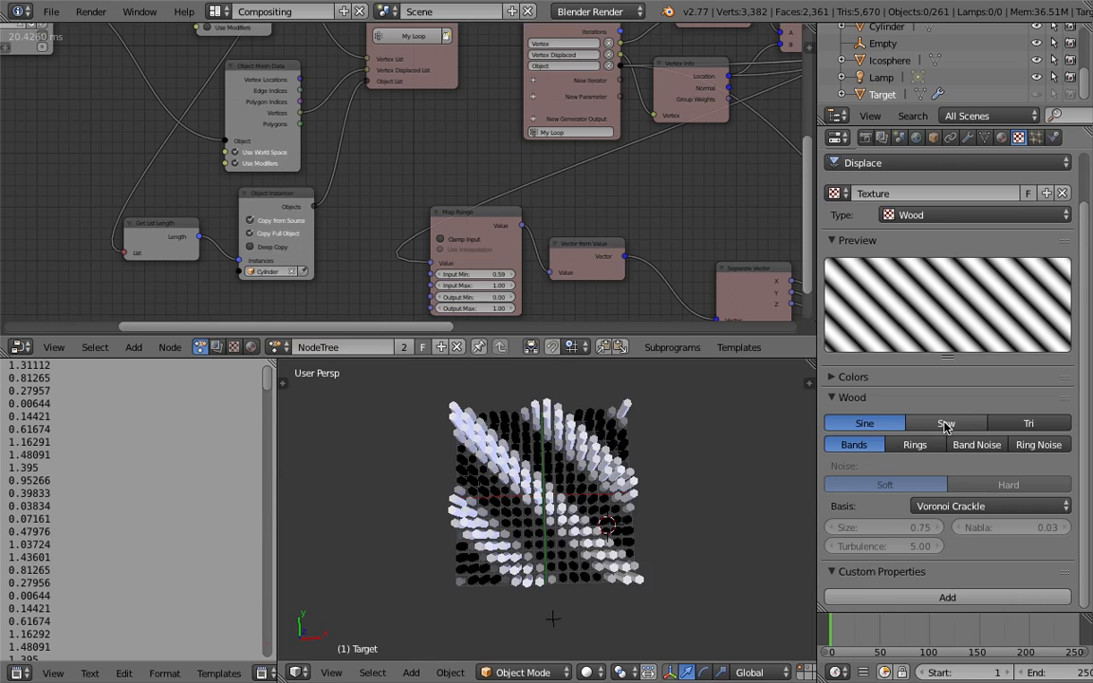
left_click(946, 424)
left_click(1010, 424)
left_click(951, 424)
middle_click_drag(710, 526, 664, 402)
middle_click_drag(564, 529, 521, 478)
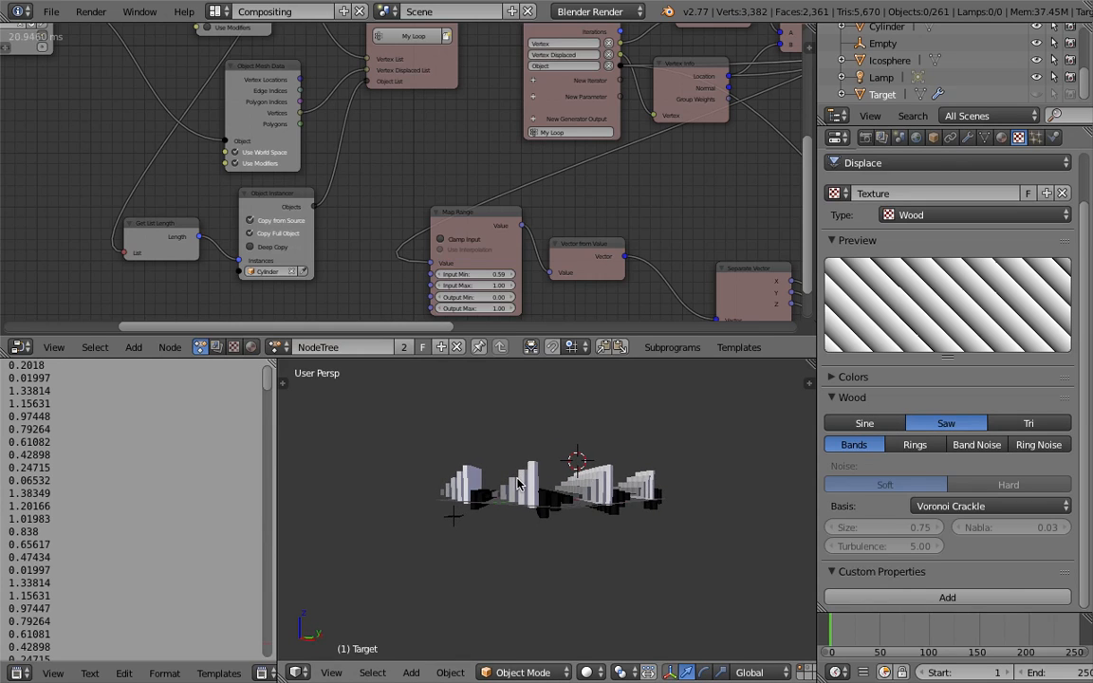
middle_click_drag(400, 498, 393, 505)
With Grease Pencil, sketch a sawtooth line above the cylinders and, with the texture's waveform set to Sine, a sine curve above it
left_click(365, 506)
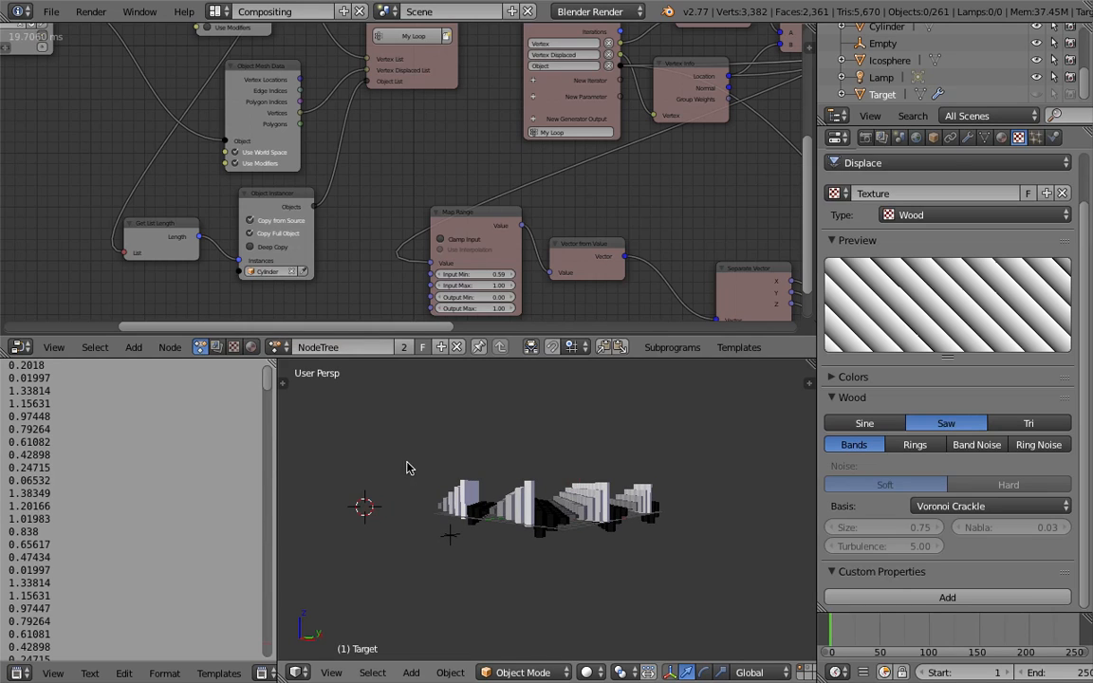
mouse_move(417, 453)
left_mouse_down()
mouse_move(444, 430)
mouse_move(471, 440)
mouse_move(572, 414)
mouse_move(582, 443)
mouse_move(625, 446)
left_mouse_up()
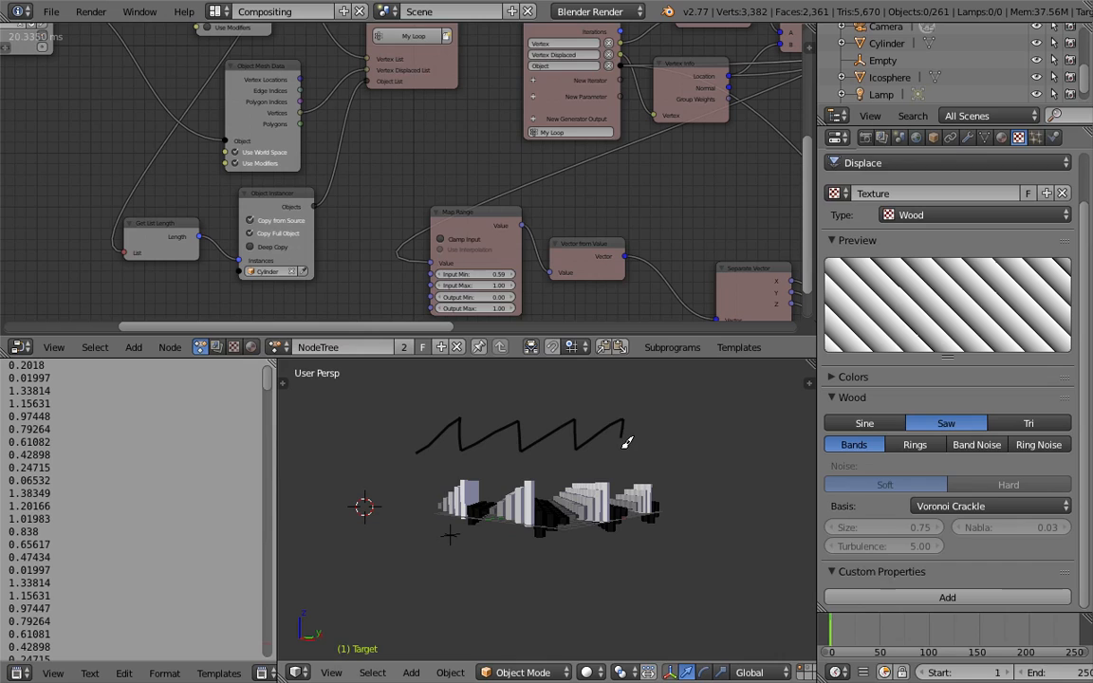
left_click(847, 428)
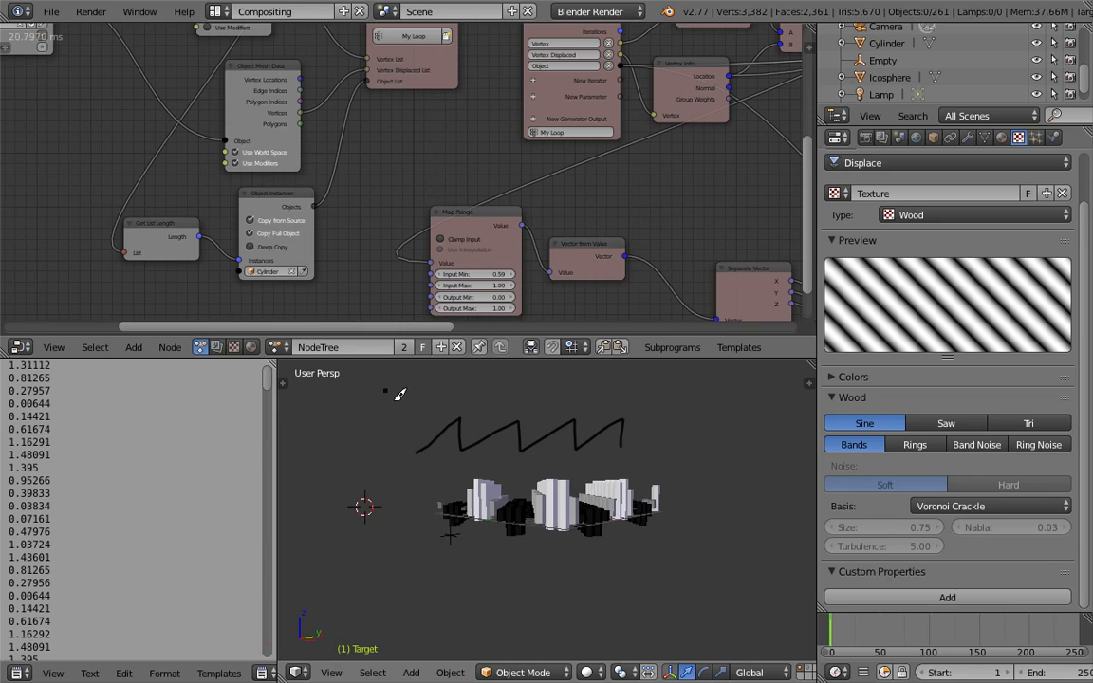
mouse_move(437, 381)
left_mouse_down()
mouse_move(550, 400)
mouse_move(642, 387)
left_mouse_up()
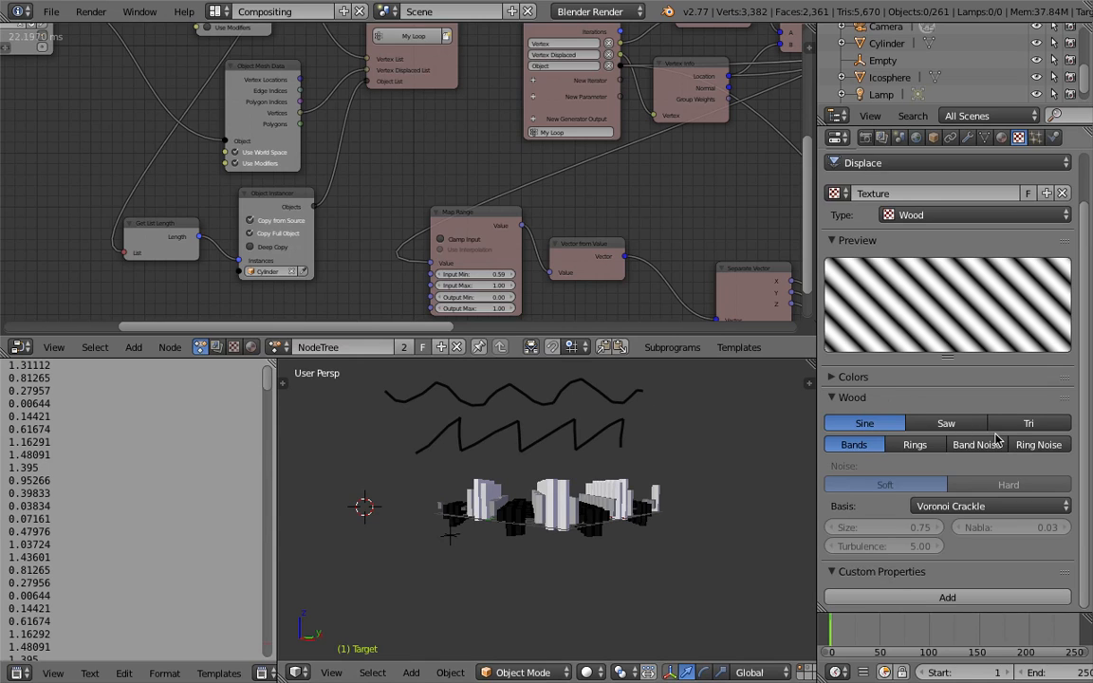
Set the Wood texture's waveform to Tri and delete the Grease Pencil layer holding the two wave sketches
left_click(1030, 424)
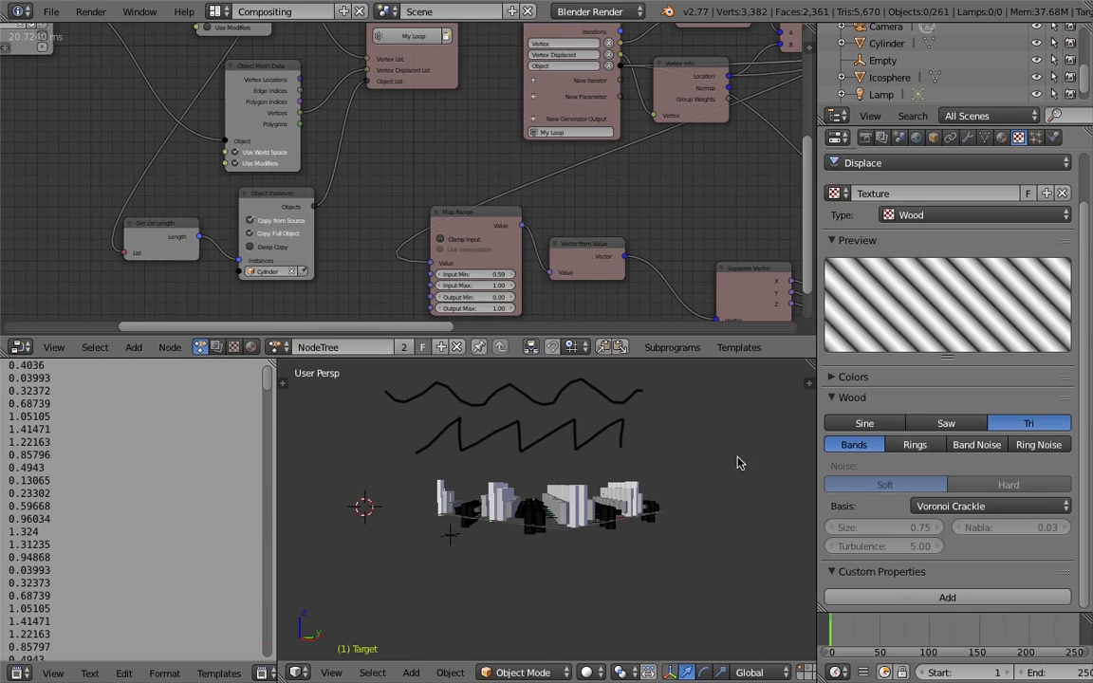
middle_click_drag(653, 481, 671, 452)
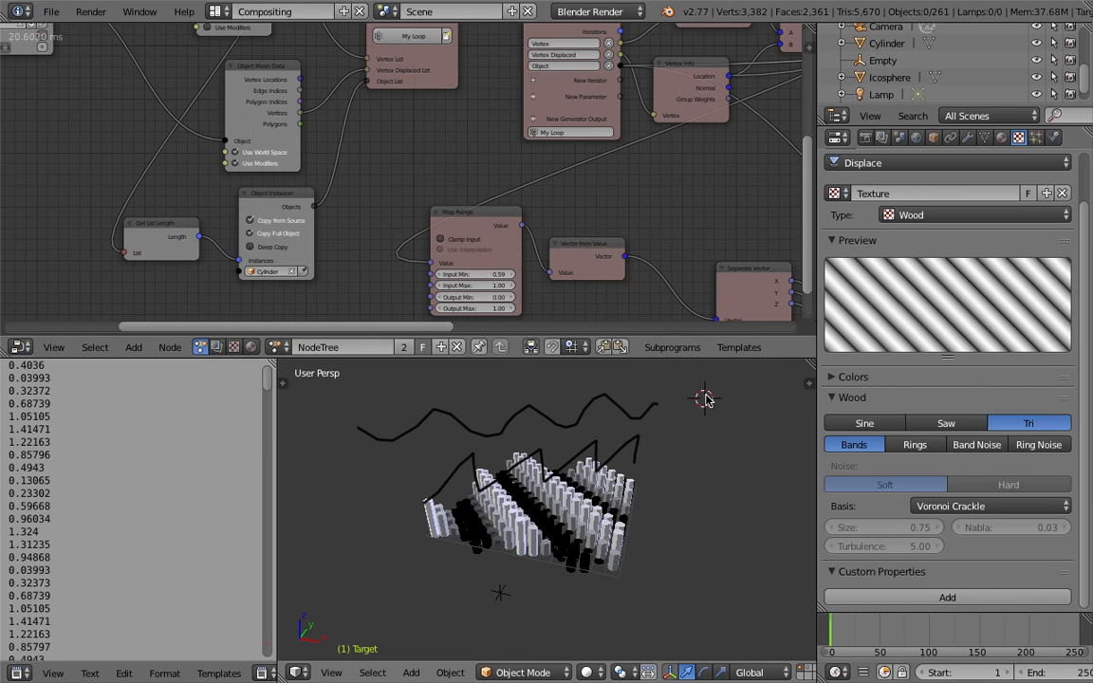
key("n")
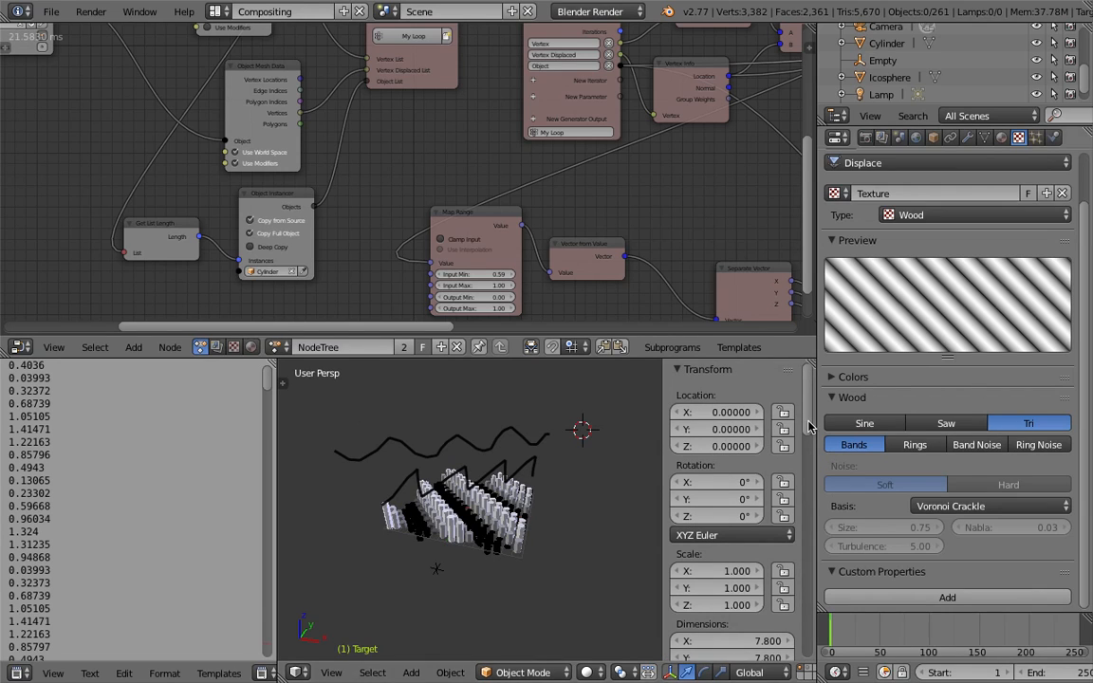
scroll(808, 456, "down", 10)
scroll(806, 517, "down", 1)
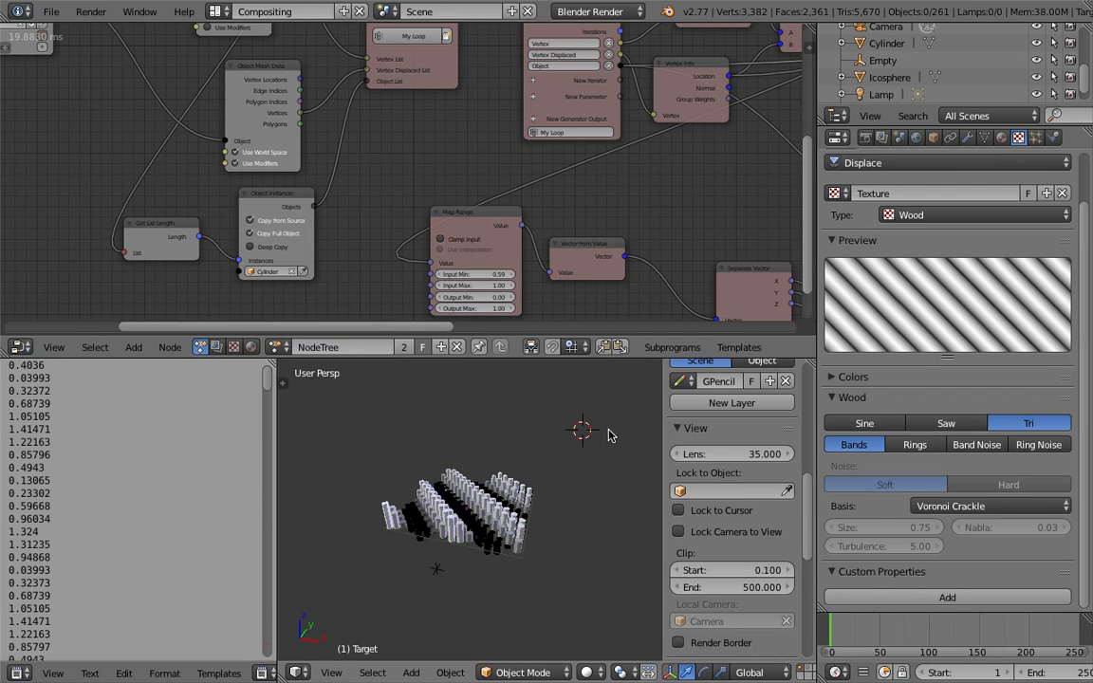
key("n")
scroll(626, 465, "up", 3)
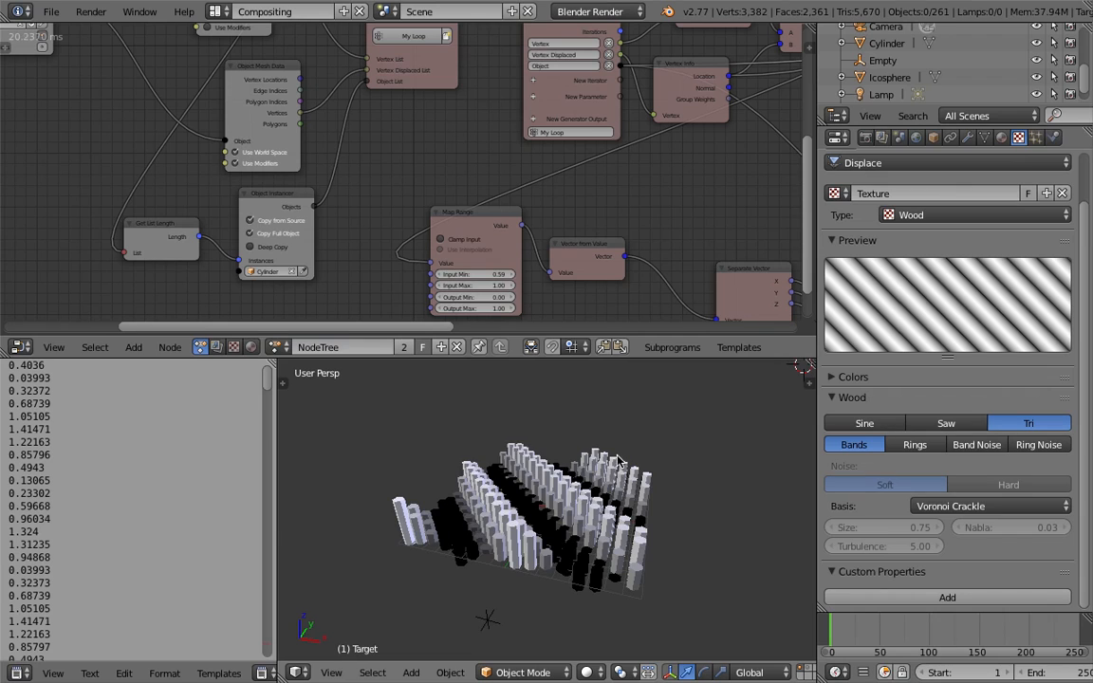
Set the Wood texture's waveform to Sine and its pattern to Rings
middle_click_drag(624, 465, 640, 480)
left_click(864, 425)
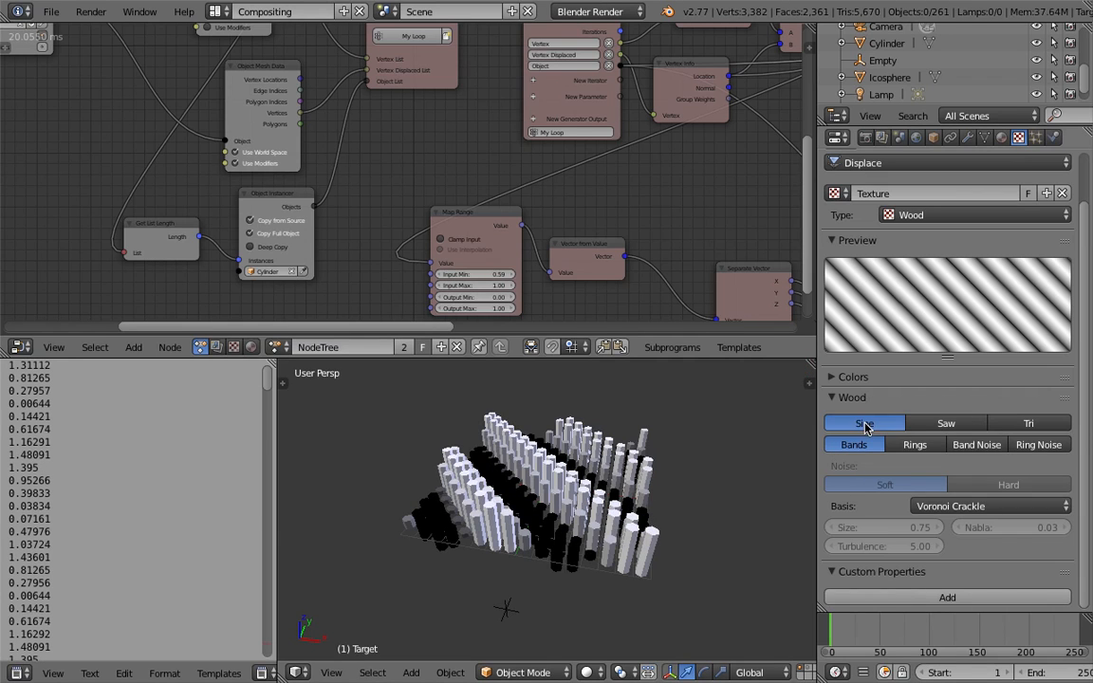
scroll(728, 484, "down", 3)
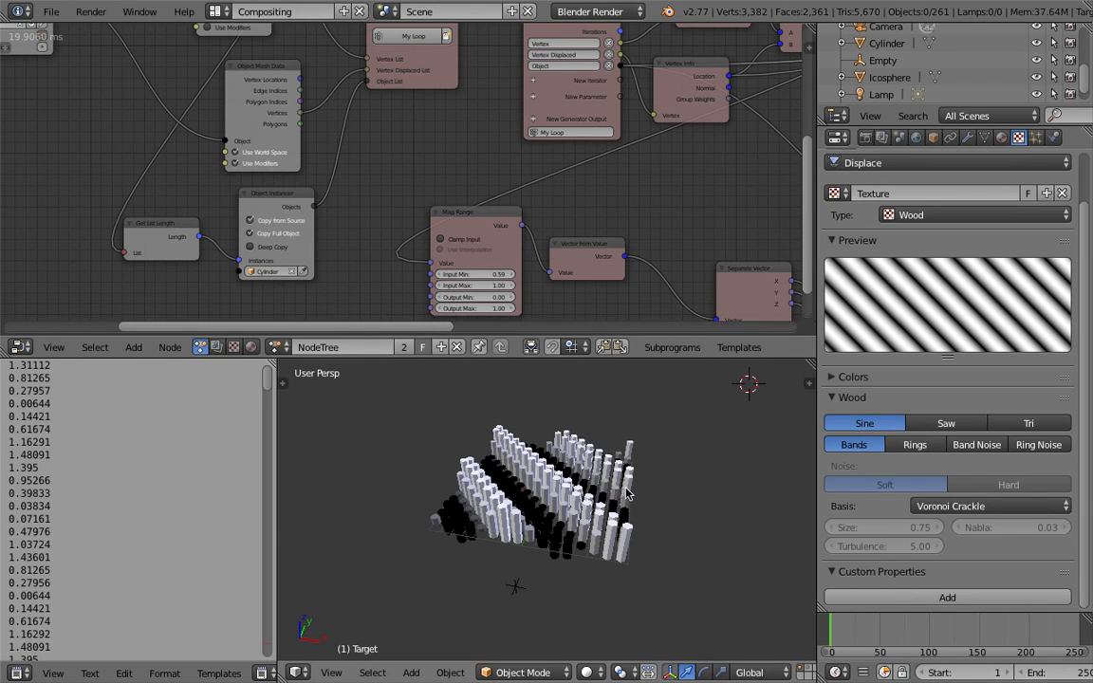
left_click(703, 415)
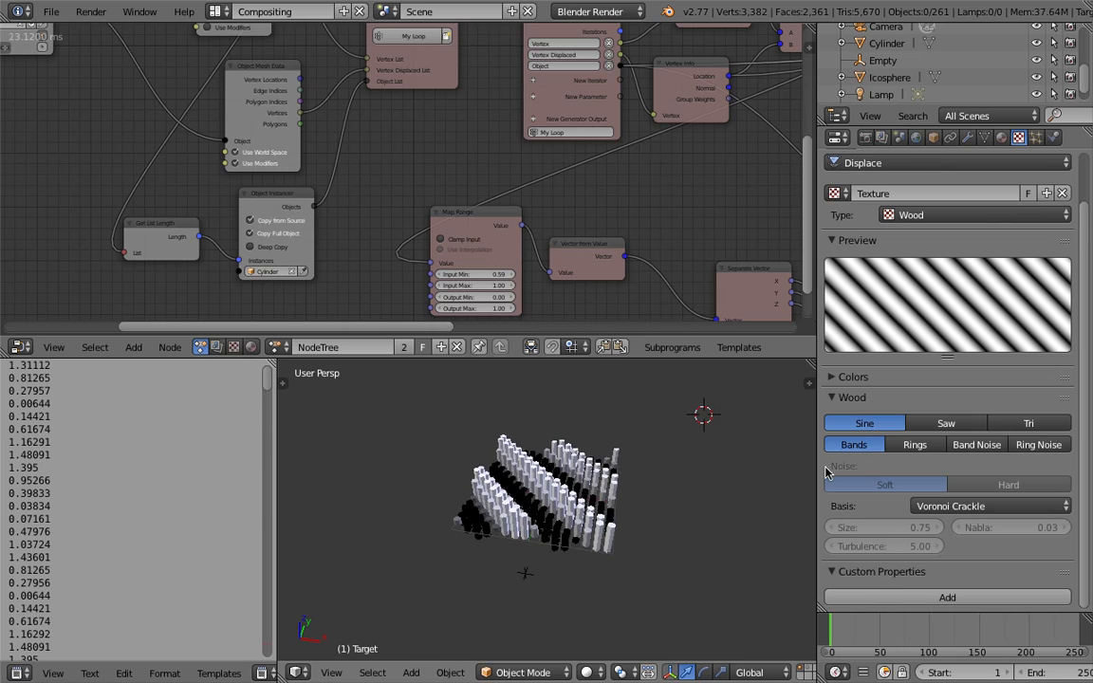
left_click(917, 446)
mouse_move(639, 541)
middle_mouse_down()
mouse_move(680, 608)
mouse_move(679, 633)
mouse_move(607, 615)
middle_mouse_up()
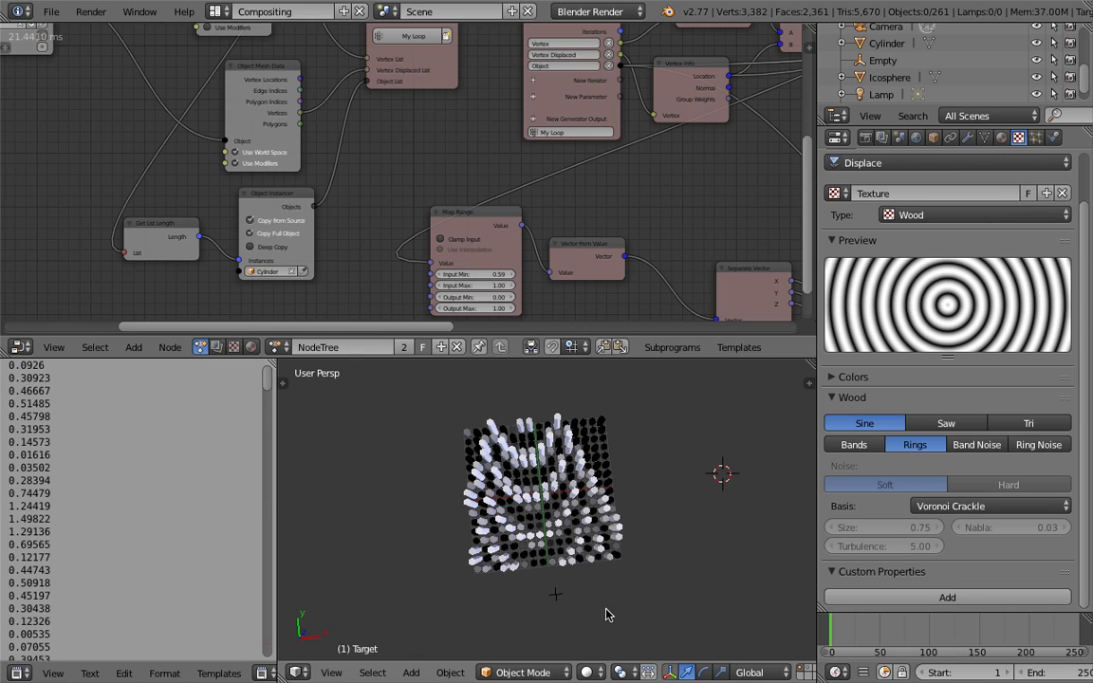
Scale up the Empty and place it just outside the grid's front edge to reposition the ring pattern
right_click(557, 597)
key("g")
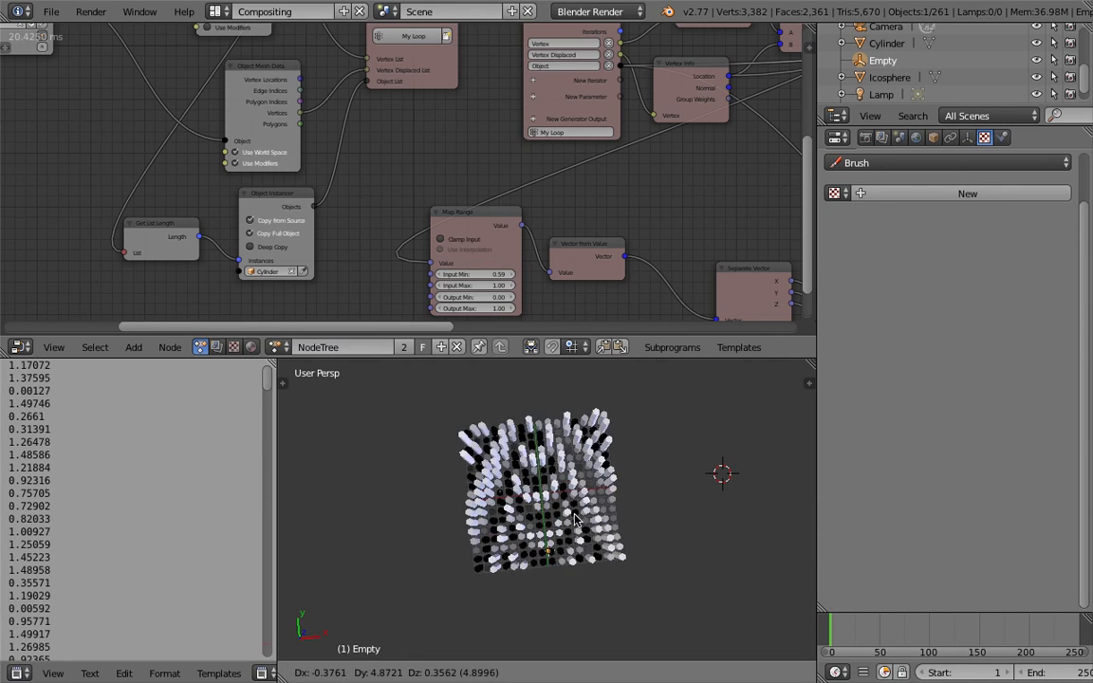
left_click(696, 489)
key("s")
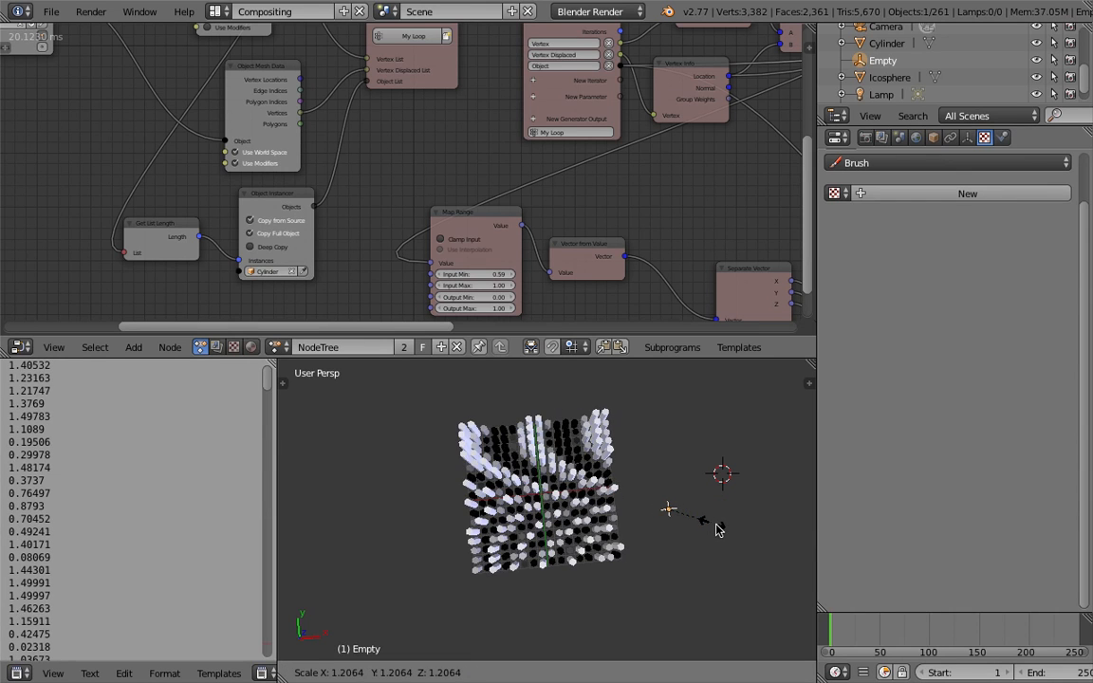
left_click(756, 555)
key("g")
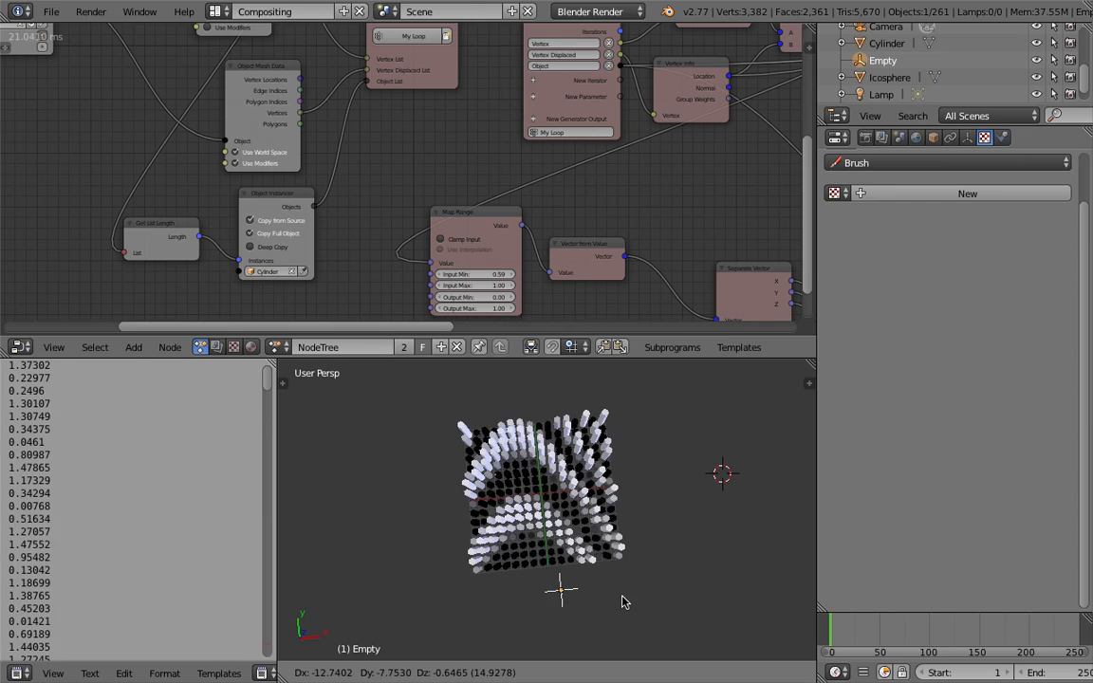
left_click(567, 595)
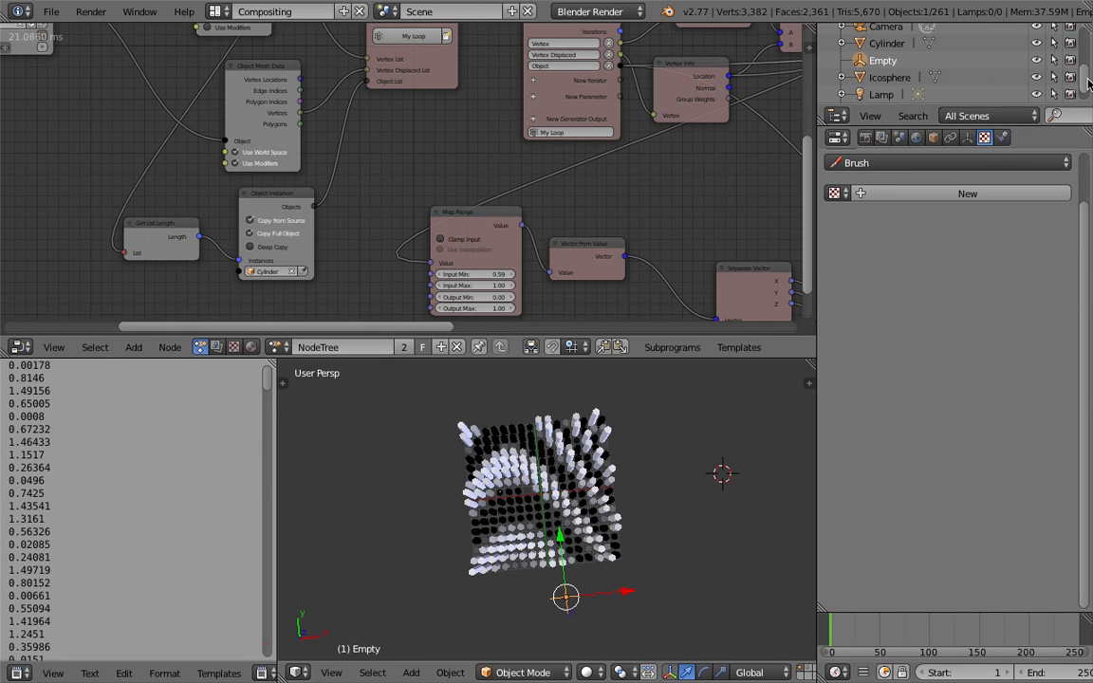
Reselect the Target object and switch its Wood texture pattern to Band Noise, then to Ring Noise
scroll(1052, 93, "down", 1)
left_click(883, 95)
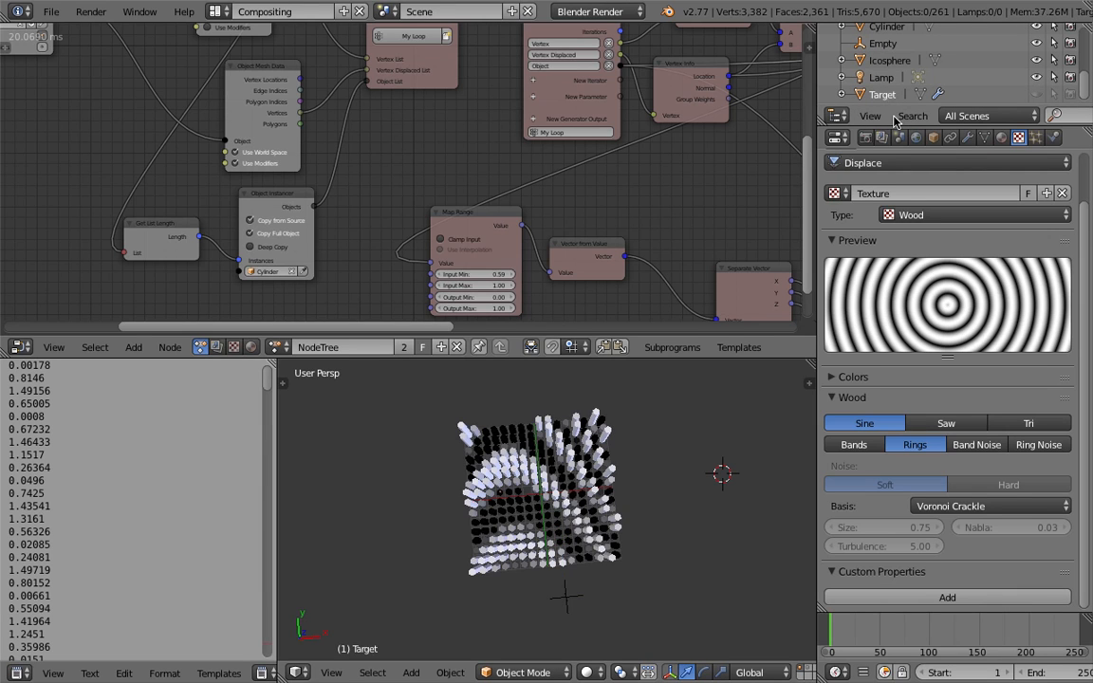
middle_click_drag(557, 571, 552, 566)
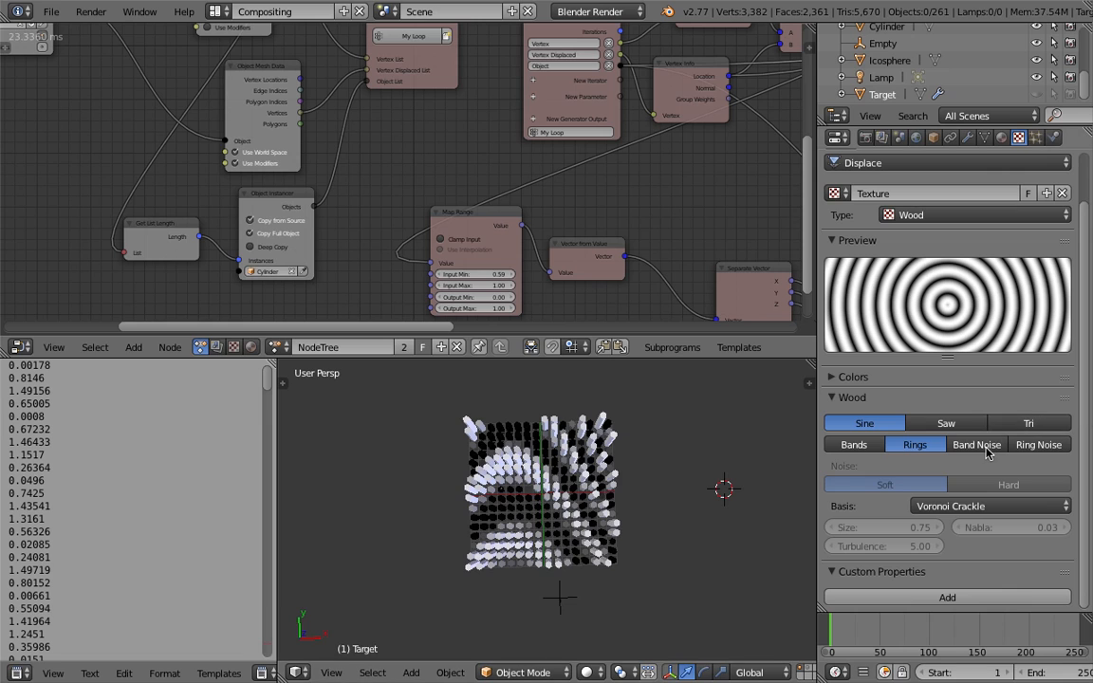
left_click(991, 450)
left_click(1025, 450)
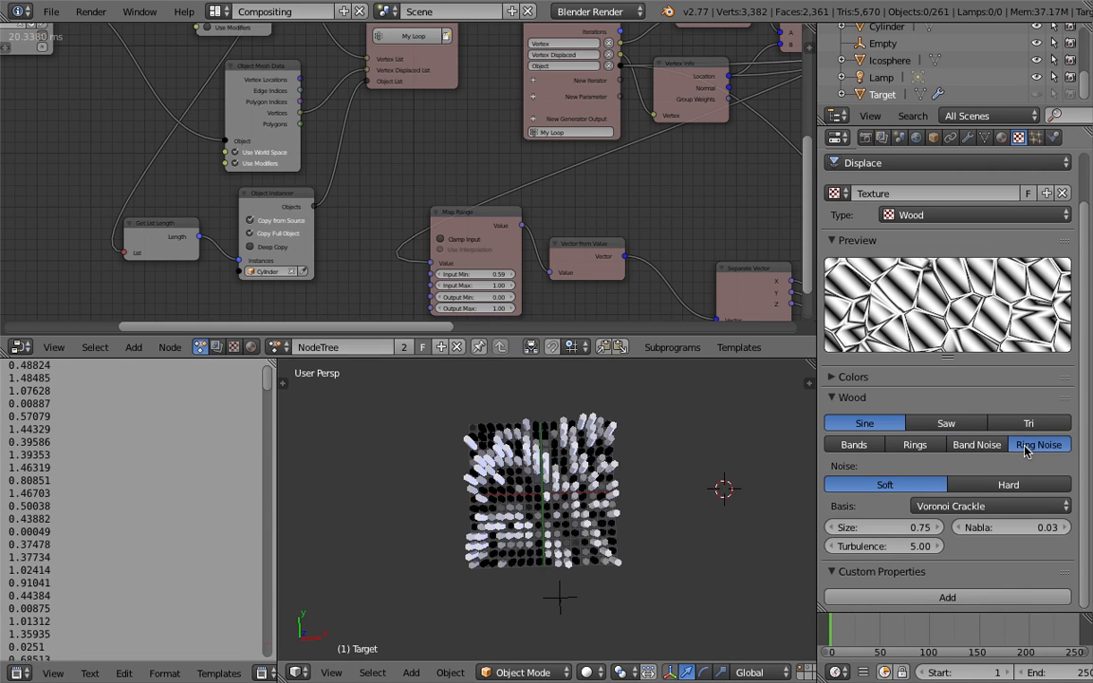
Try the Saw waveform on the Wood texture, then set it to the Bands pattern with the Sine waveform
left_click(951, 427)
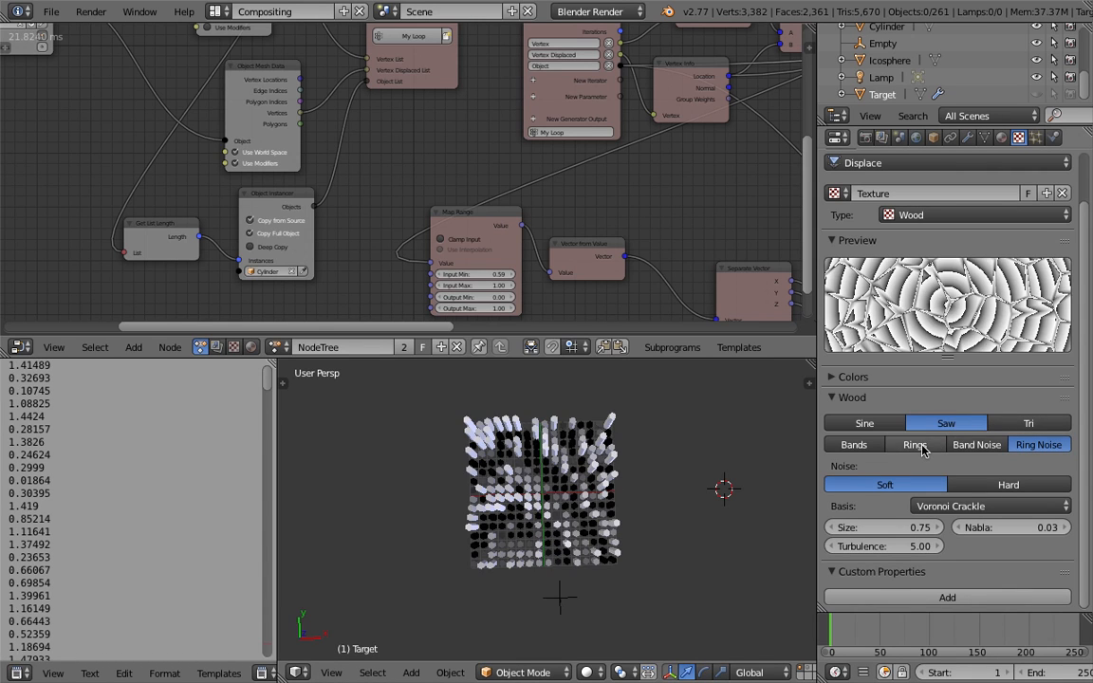
left_click(895, 448)
left_click(854, 445)
left_click(864, 424)
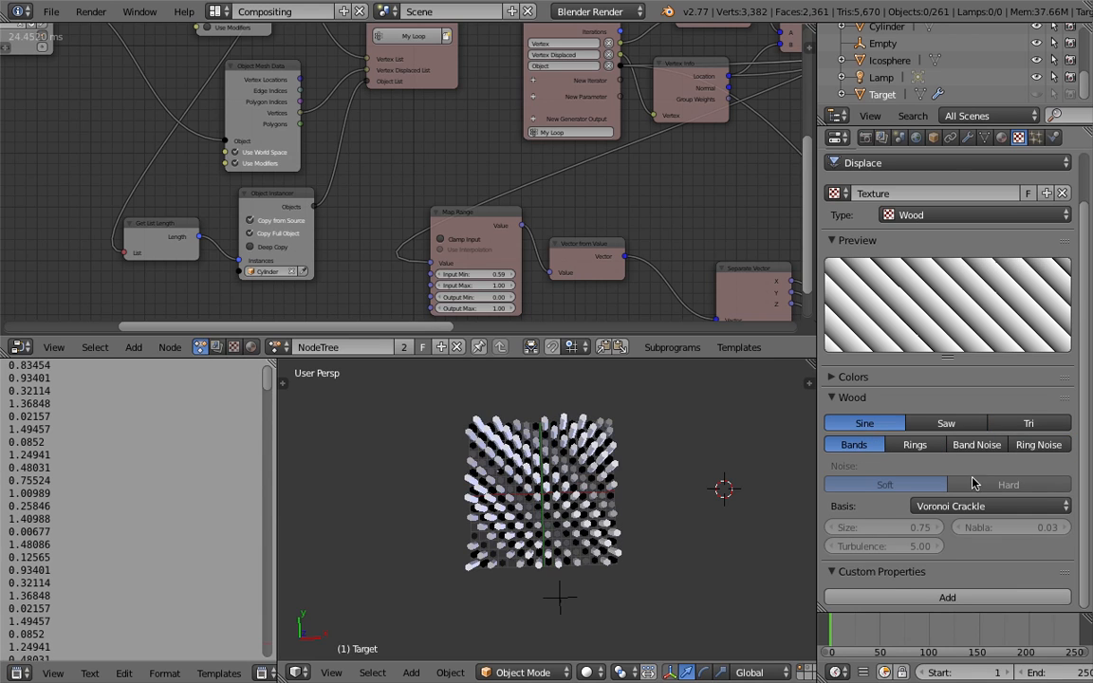
Try Original Perlin as the Wood texture's noise basis, then set the basis to Voronoi F1
left_click(978, 510)
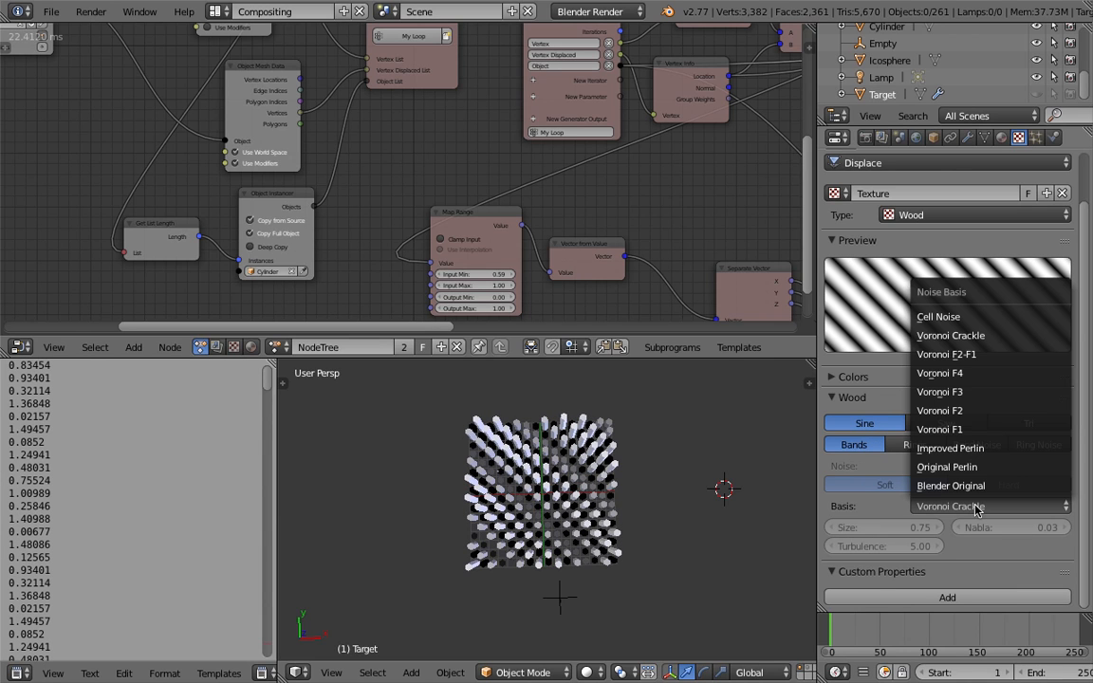
left_click(967, 467)
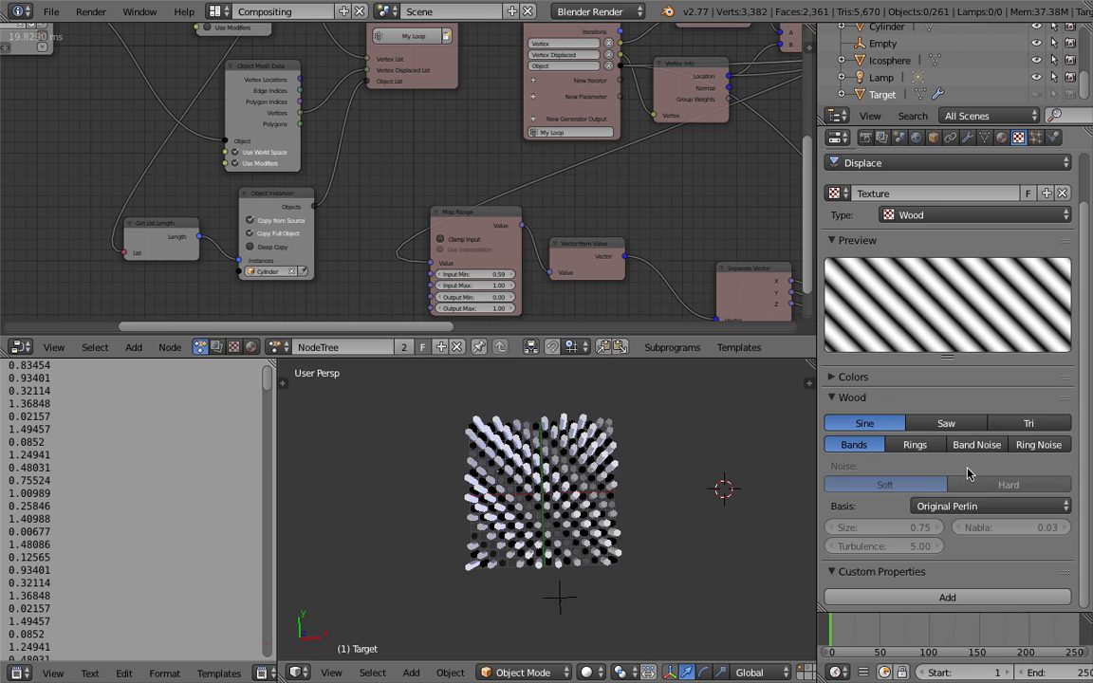
left_click(974, 509)
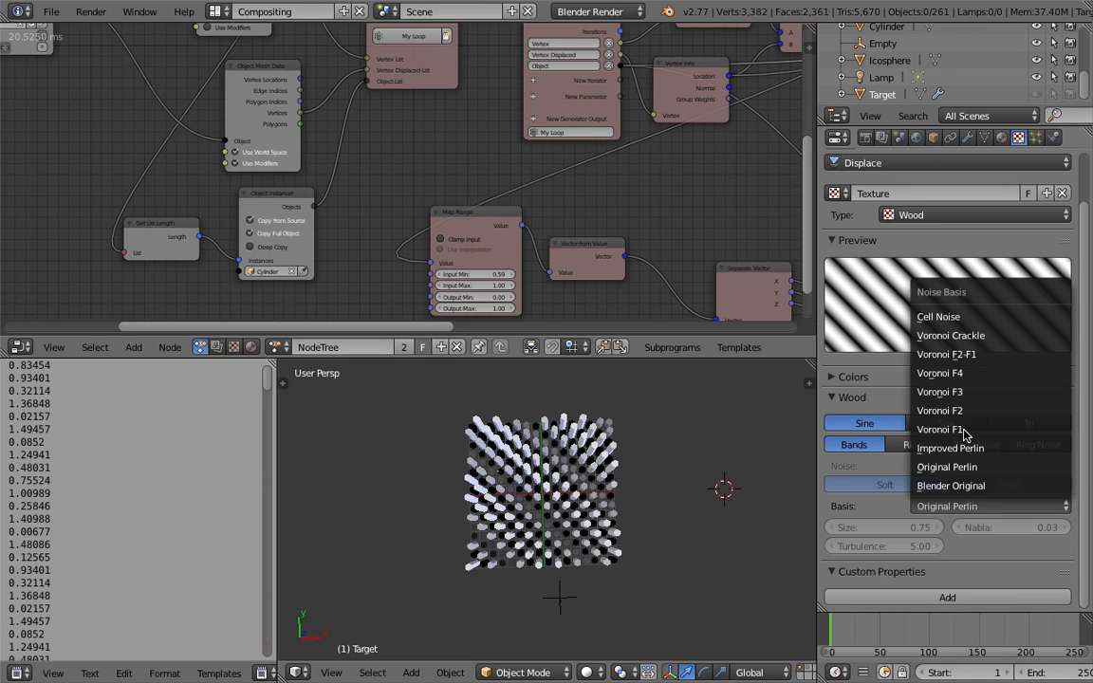
left_click(897, 436)
Cycle the Wood texture's pattern through Rings and Band Noise and set it to Ring Noise
left_click(919, 446)
left_click(994, 446)
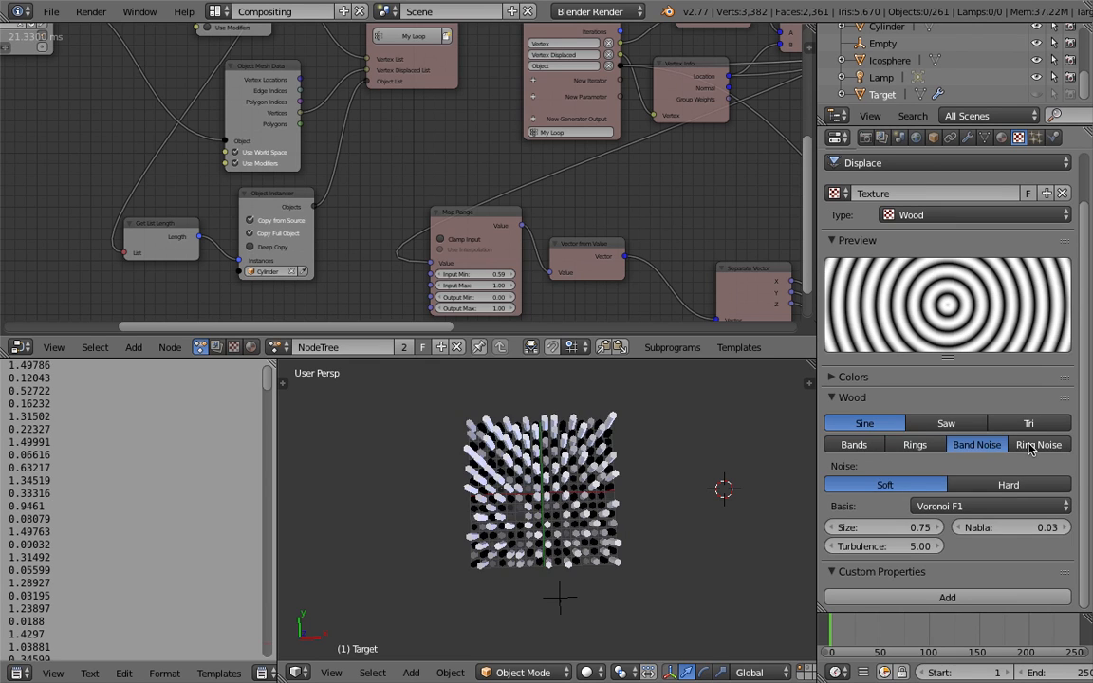
left_click(1030, 446)
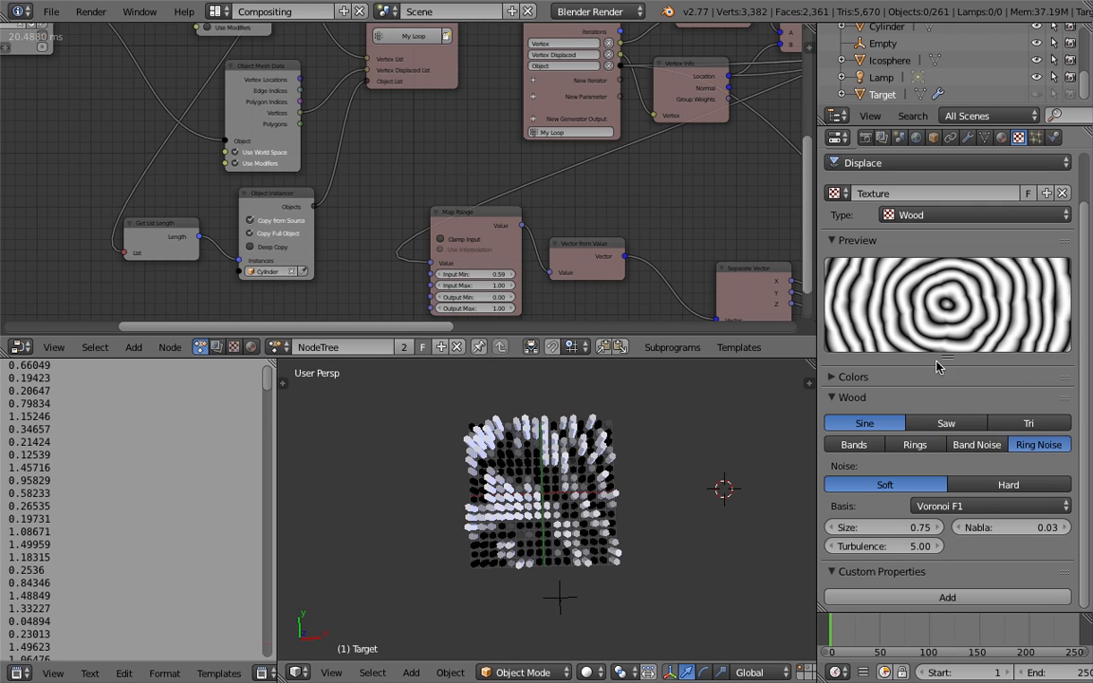
Move the Empty beside the cylinder grid and scale it to alter the displacement pattern
right_click(566, 598)
key("g")
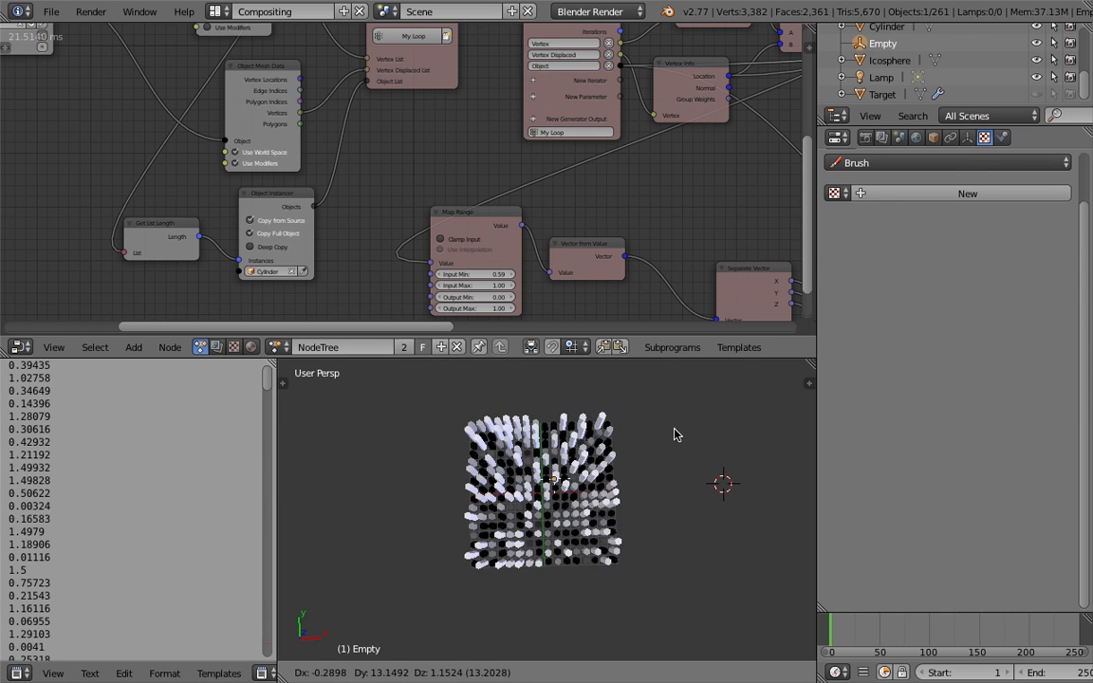
left_click(789, 432)
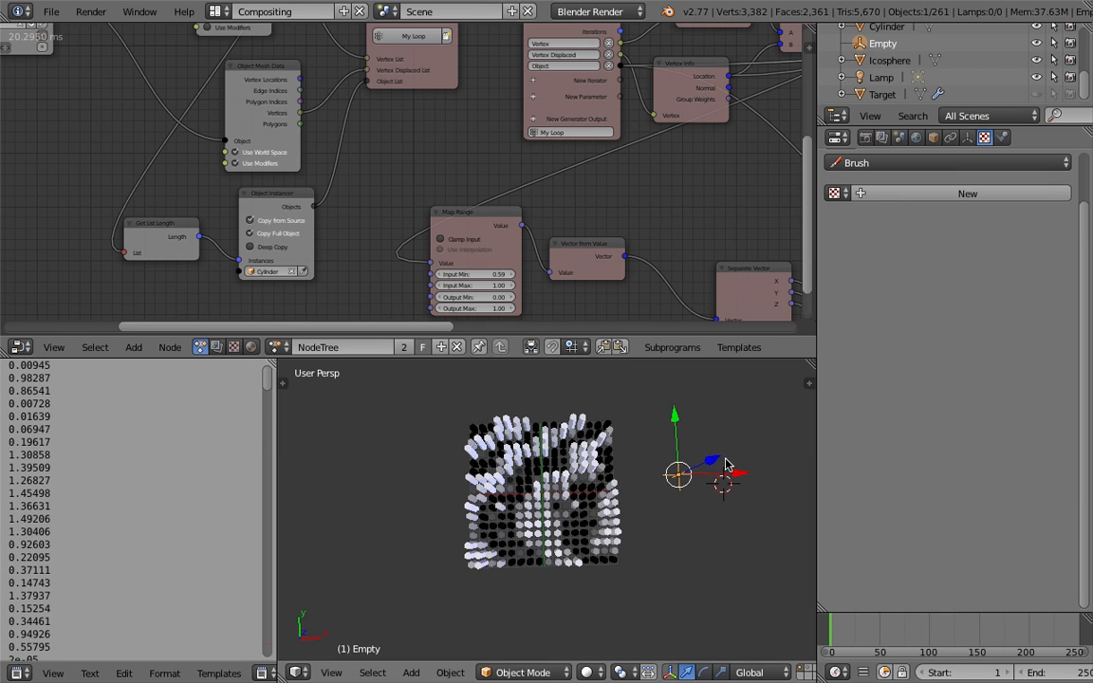
key("s")
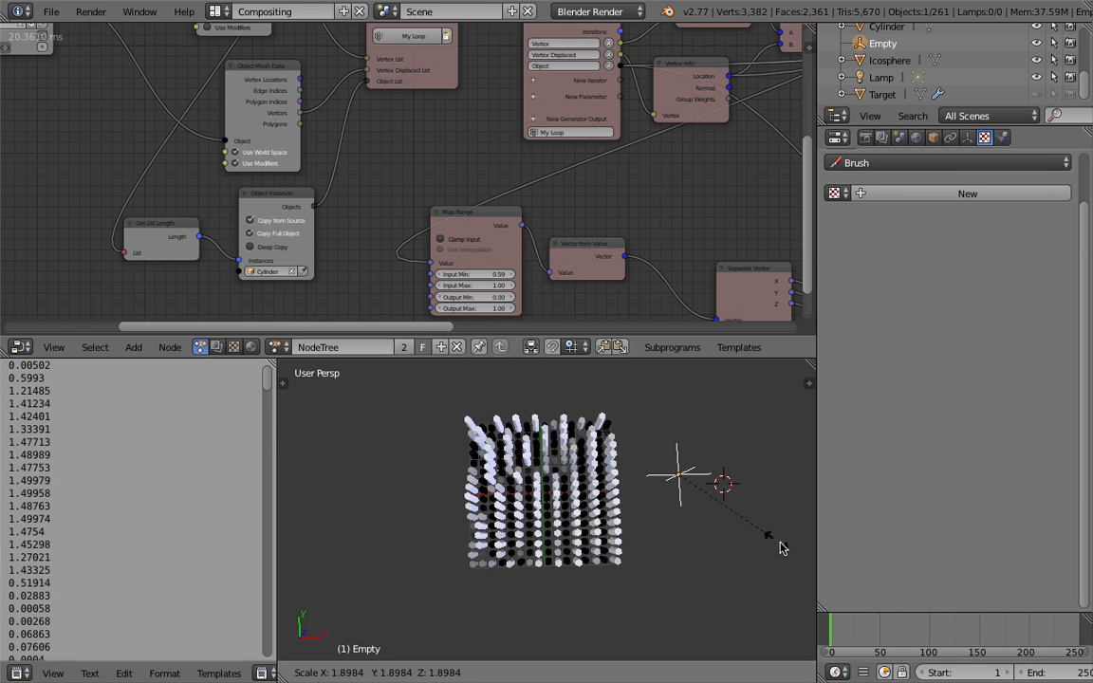
left_click(303, 573)
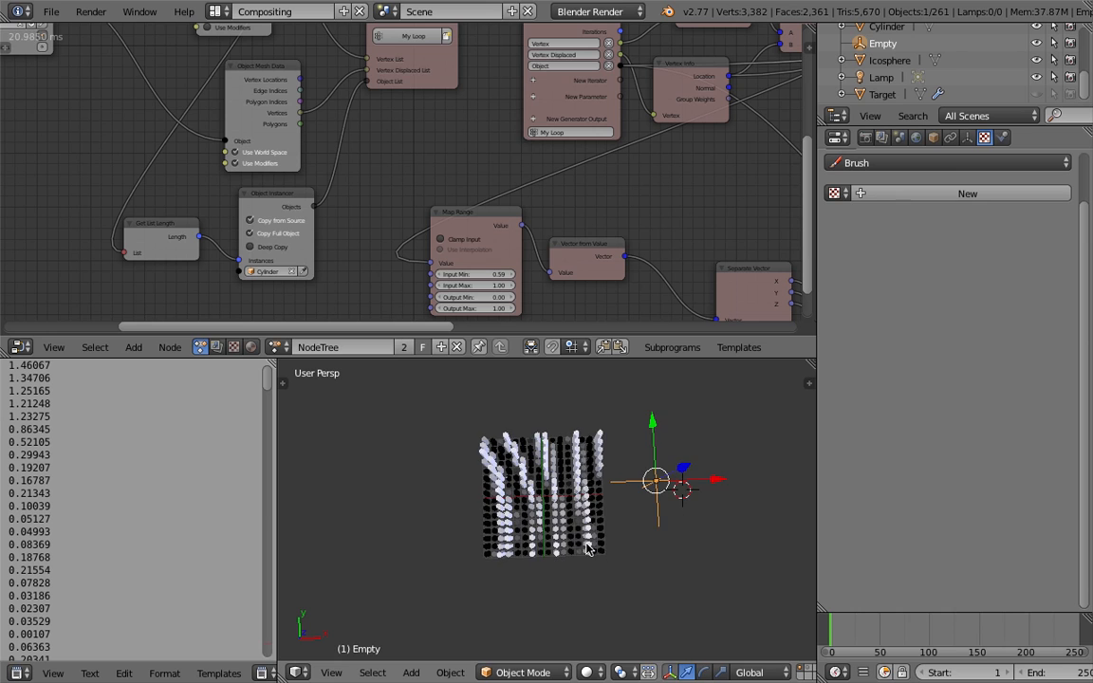
Move the Empty back to the middle of the cylinder grid and raise it above the cylinders along Z
key("g")
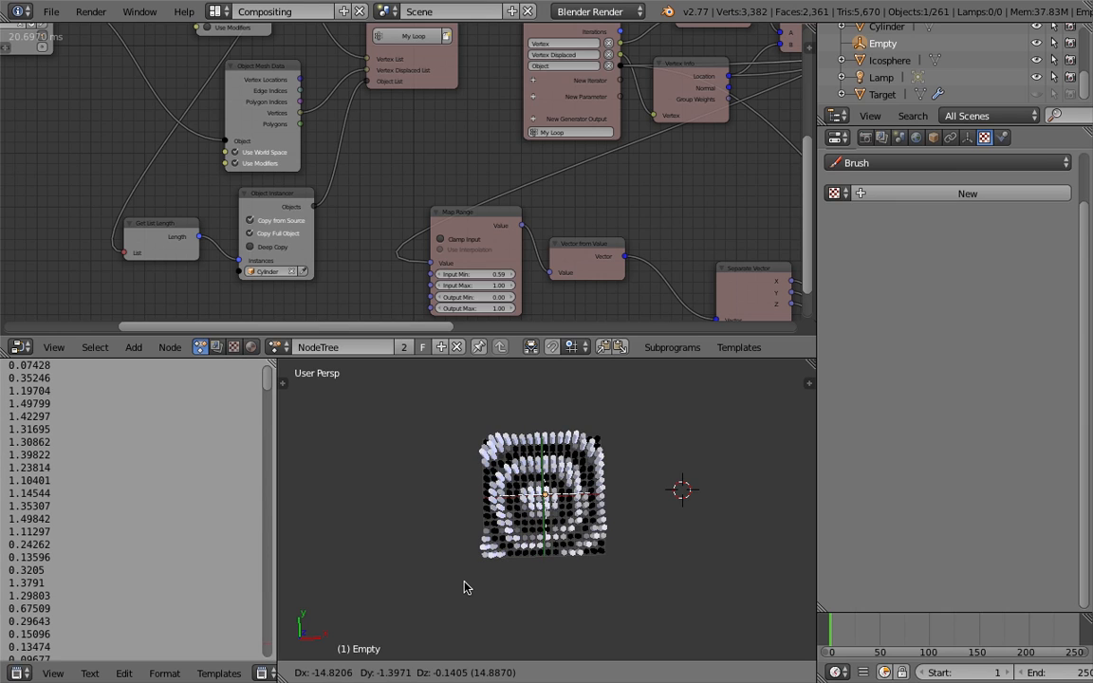
left_click(573, 560)
middle_click_drag(573, 560, 560, 492)
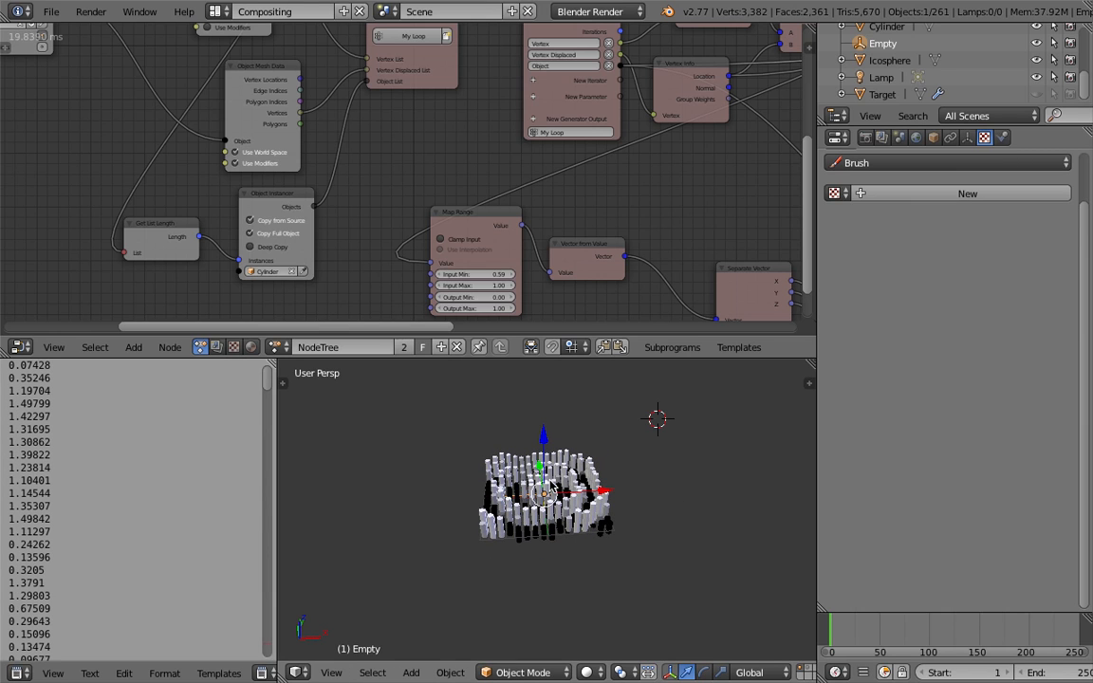
left_click_drag(546, 444, 562, 391)
middle_click_drag(600, 464, 623, 479)
scroll(605, 480, "up", 1)
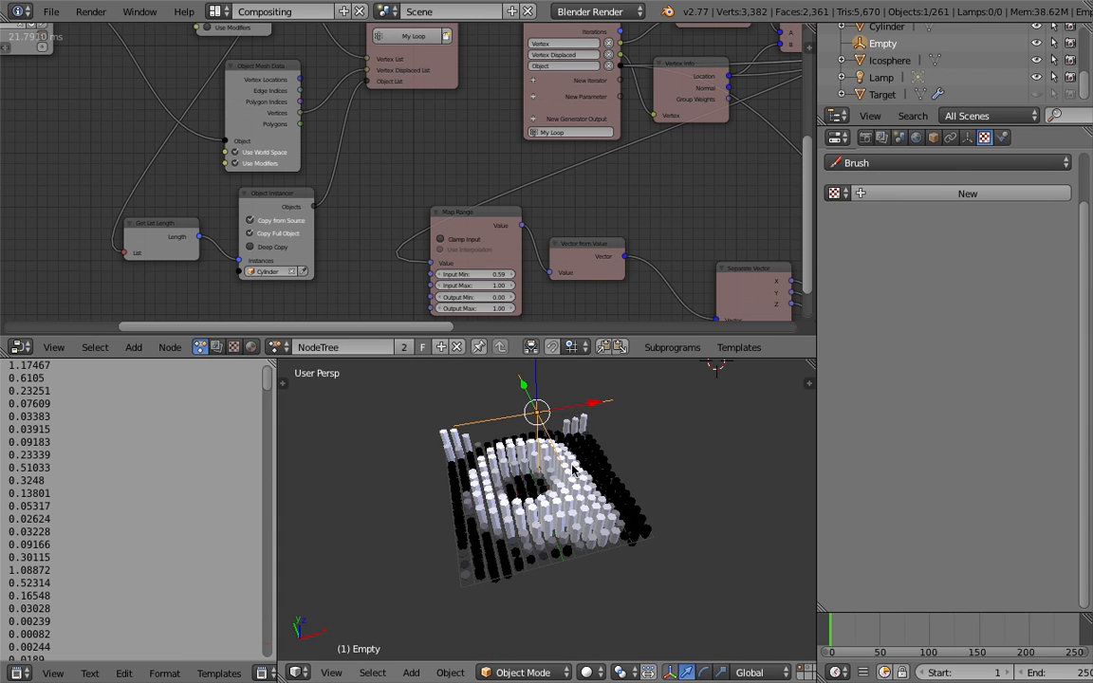
Shift the Empty above the grid and scale it along the global X axis
key("g")
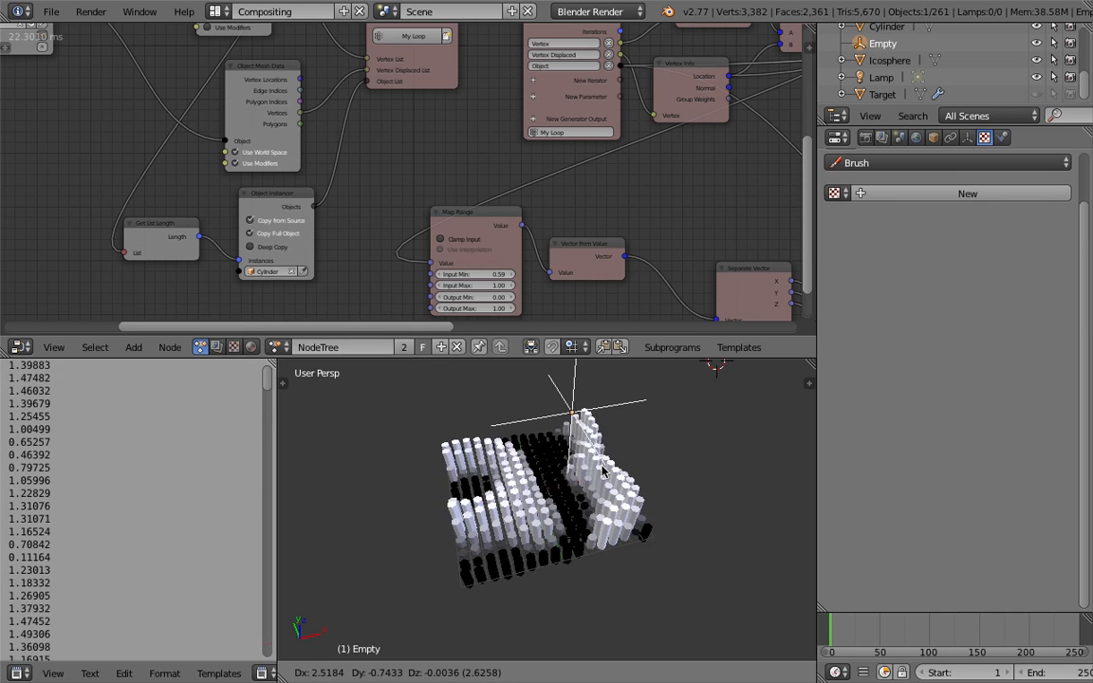
left_click(566, 480)
middle_click_drag(528, 484, 615, 482)
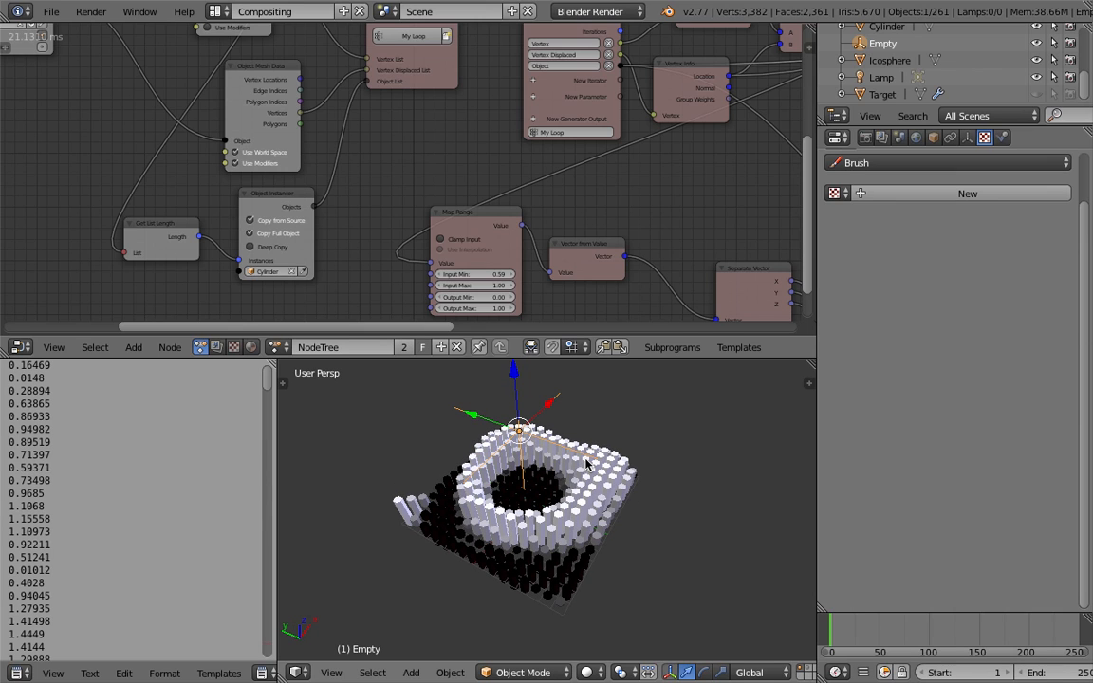
key("s")
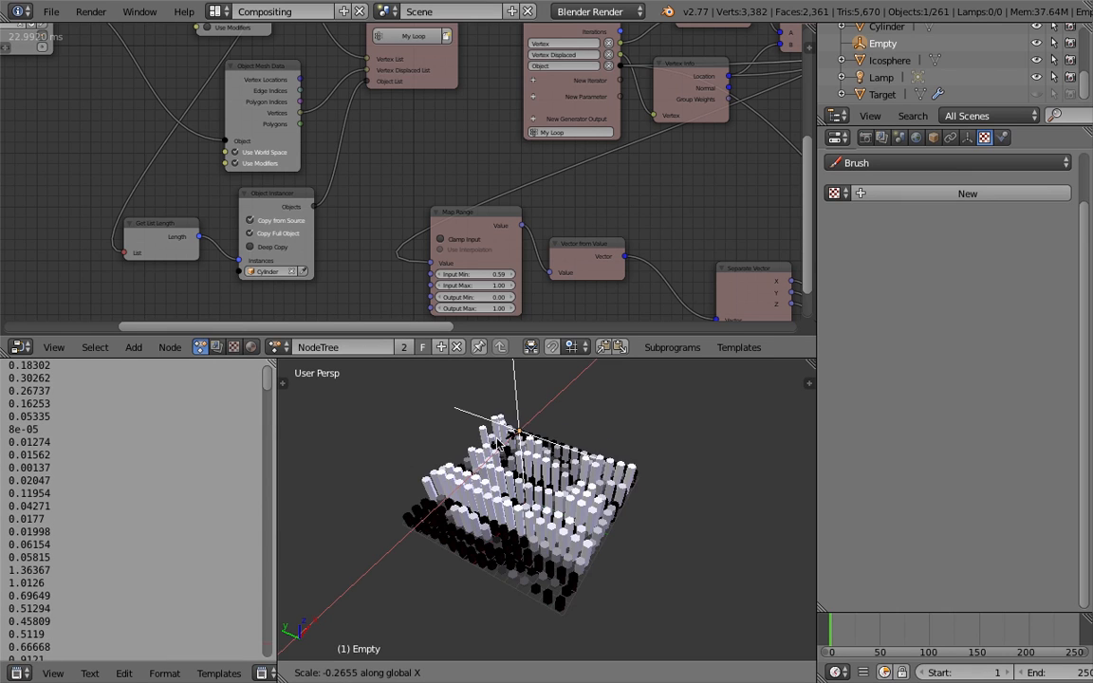
left_click(465, 423)
Try several positions for the Empty above the cylinder grid to vary the ring pattern
key("g")
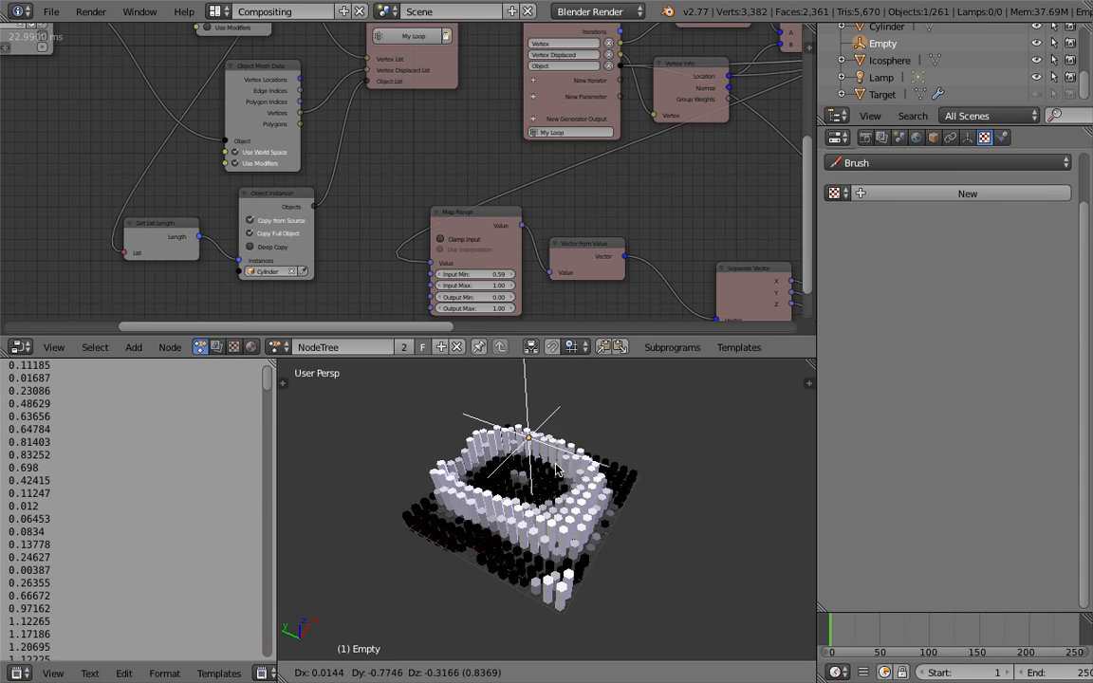
right_click(619, 472)
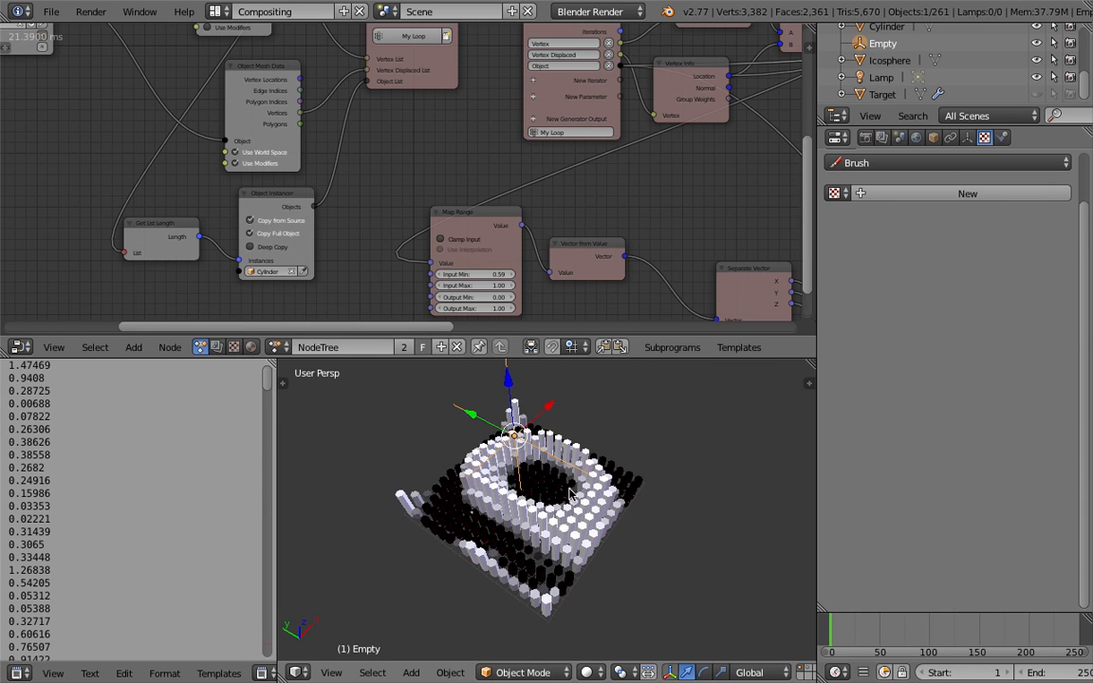
key("g")
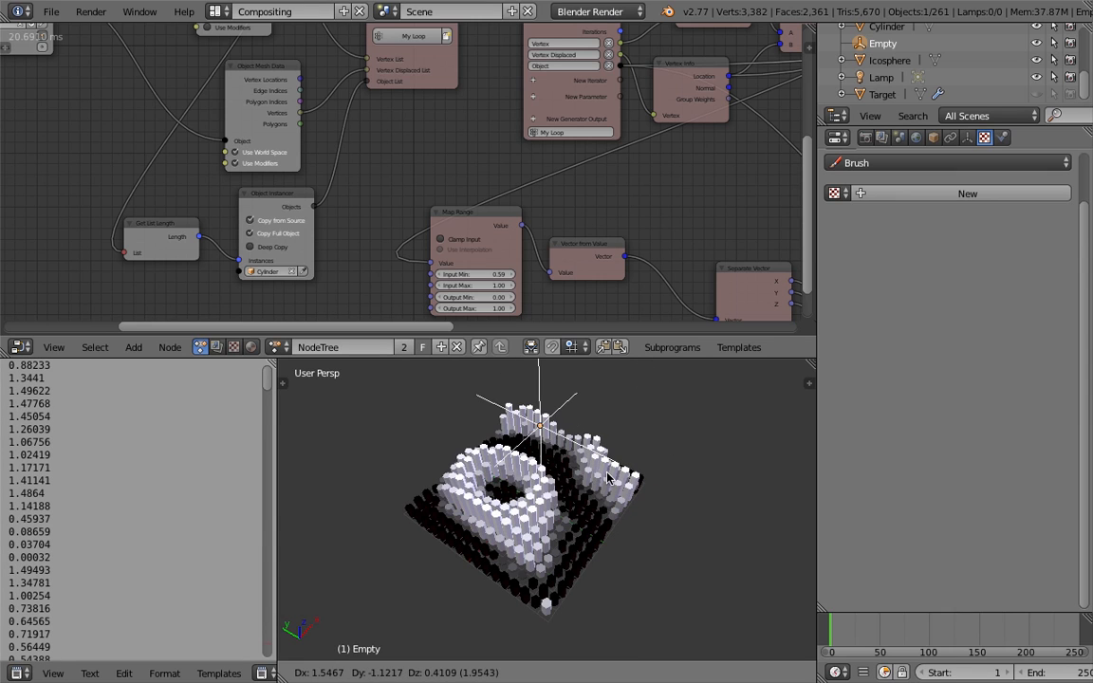
right_click(608, 479)
key("g")
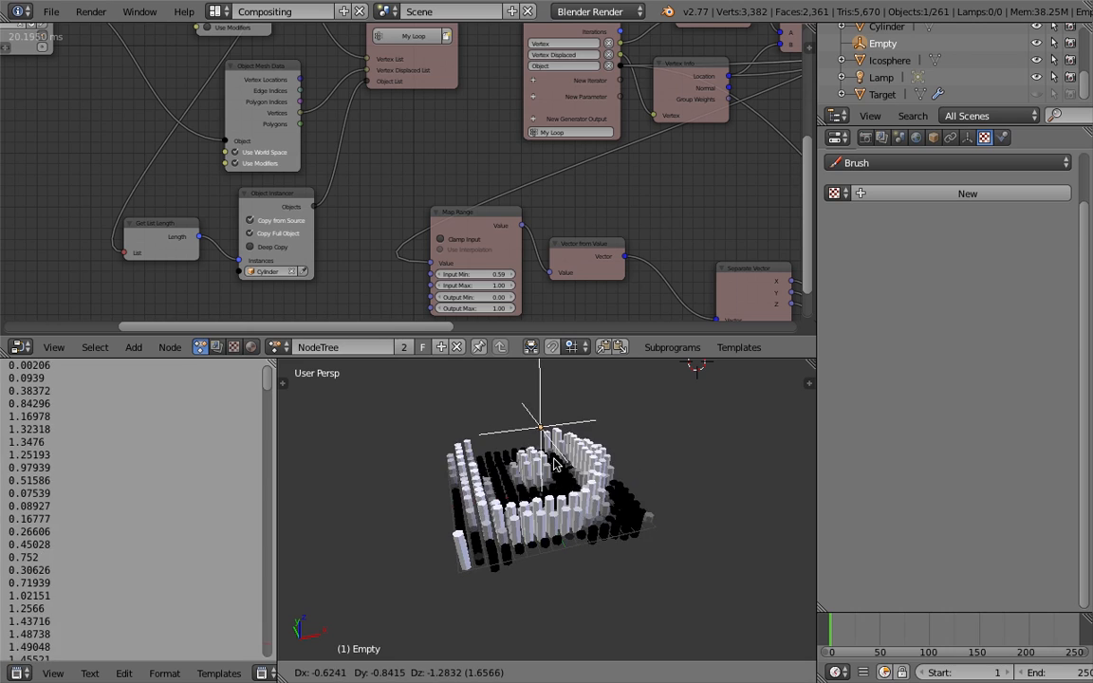
left_click(546, 432)
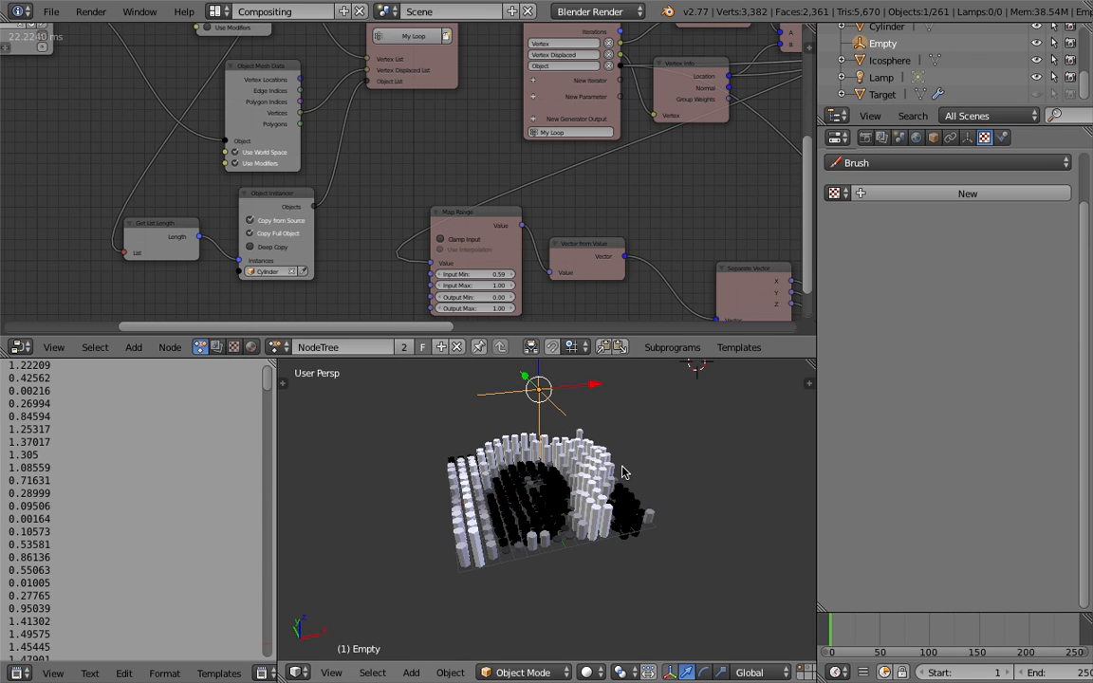
key("g")
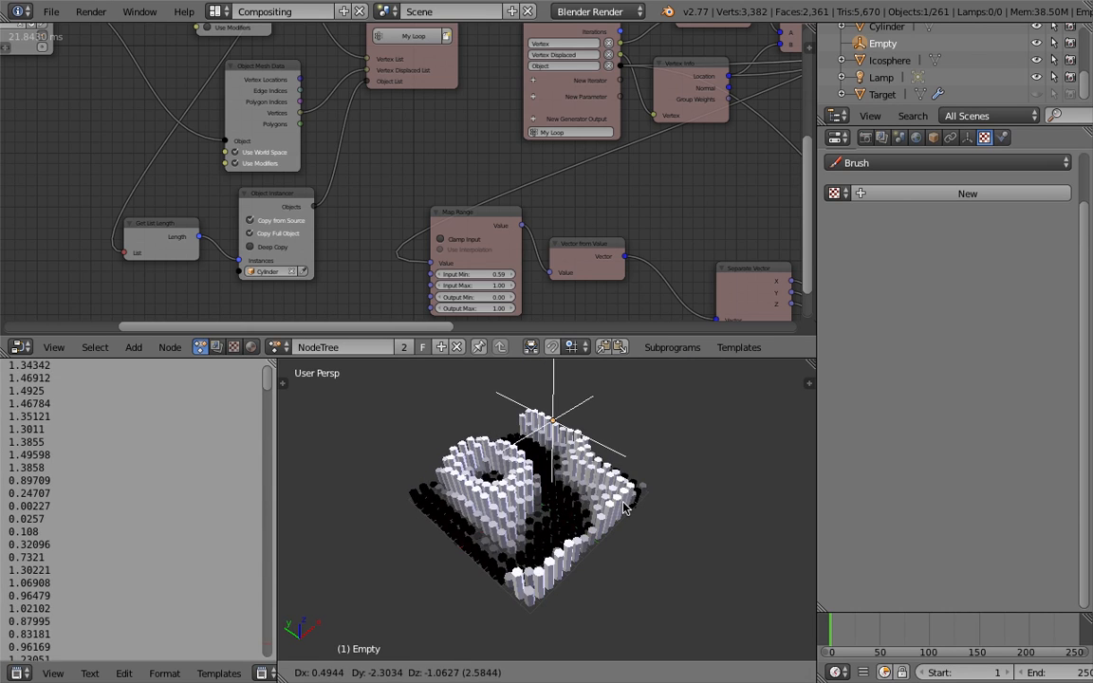
left_click(573, 479)
Bring the matrix nodes into view and nudge the Change Matrix Pivot node toward the Object Matrix Output node
middle_click_drag(617, 230, 383, 251)
scroll(460, 248, "down", 2)
middle_click_drag(575, 238, 505, 276)
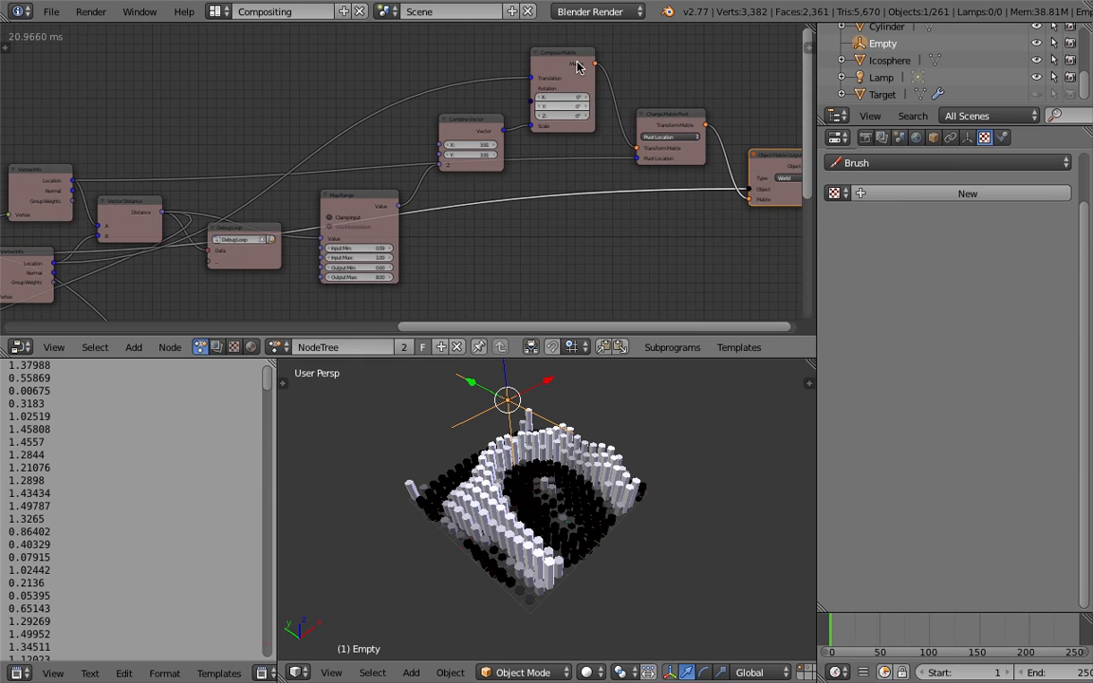
middle_click_drag(622, 79, 592, 88)
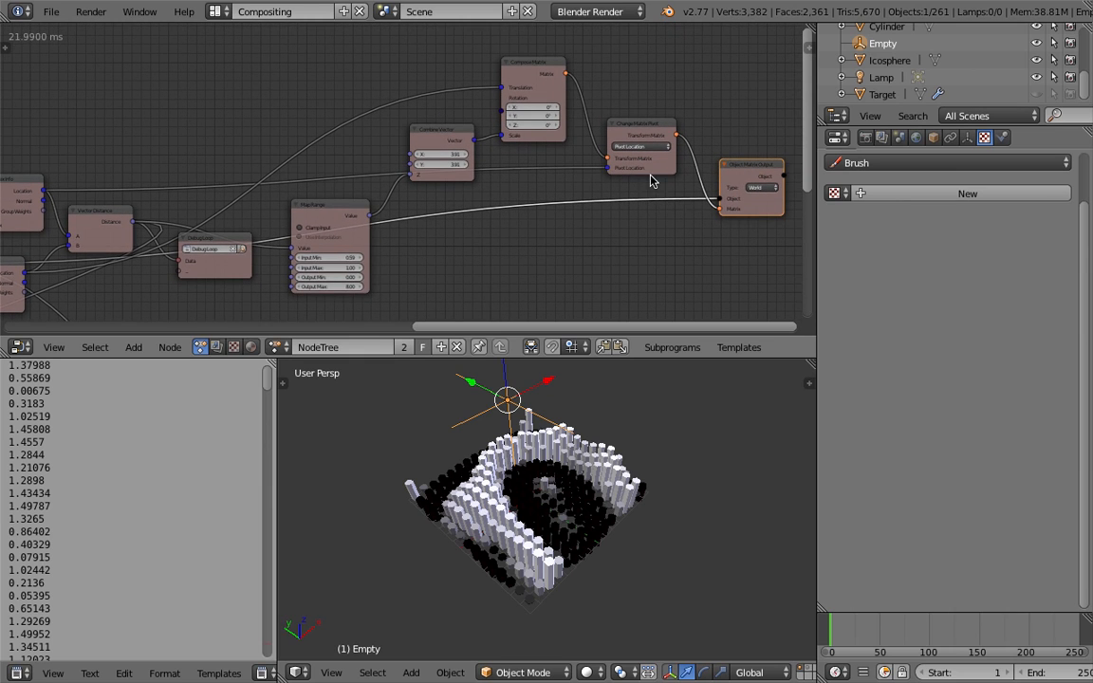
left_click_drag(669, 169, 677, 174)
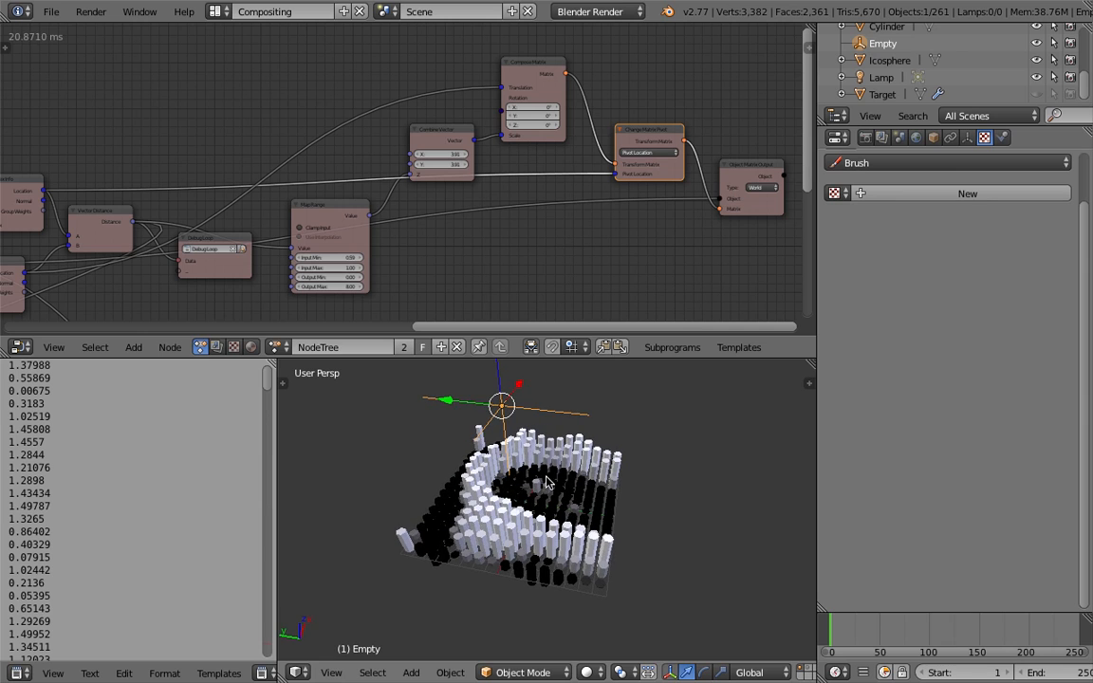
Move the Empty twice more across the cylinder grid, checking the pattern from different angles
key("g")
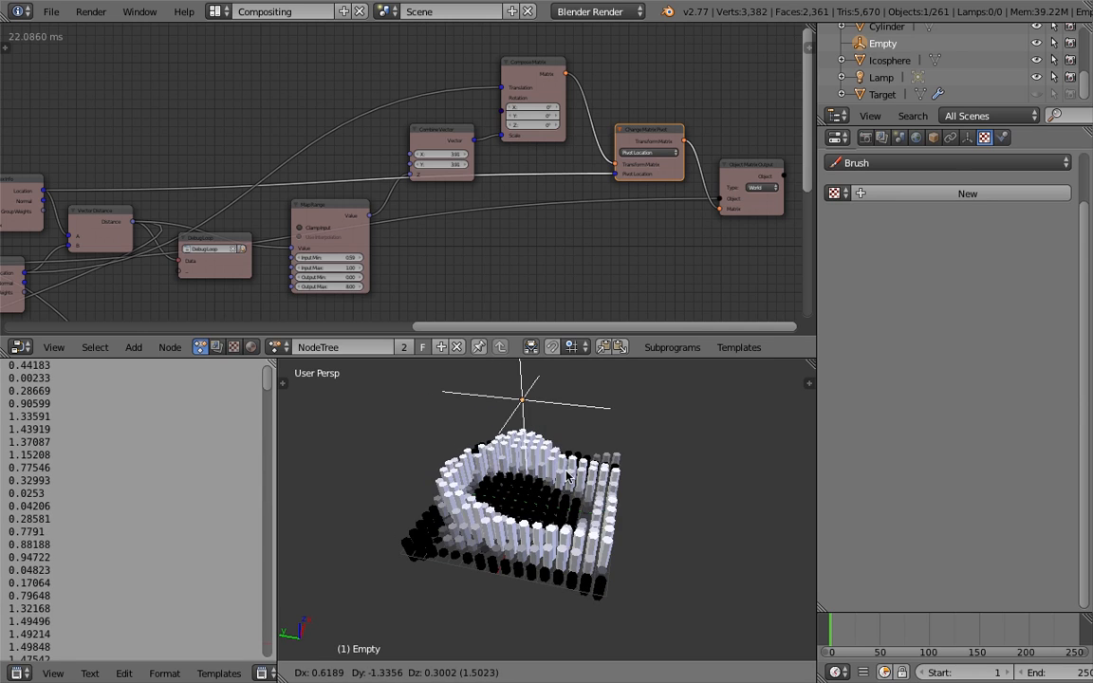
left_click(529, 474)
middle_click_drag(528, 476, 573, 497)
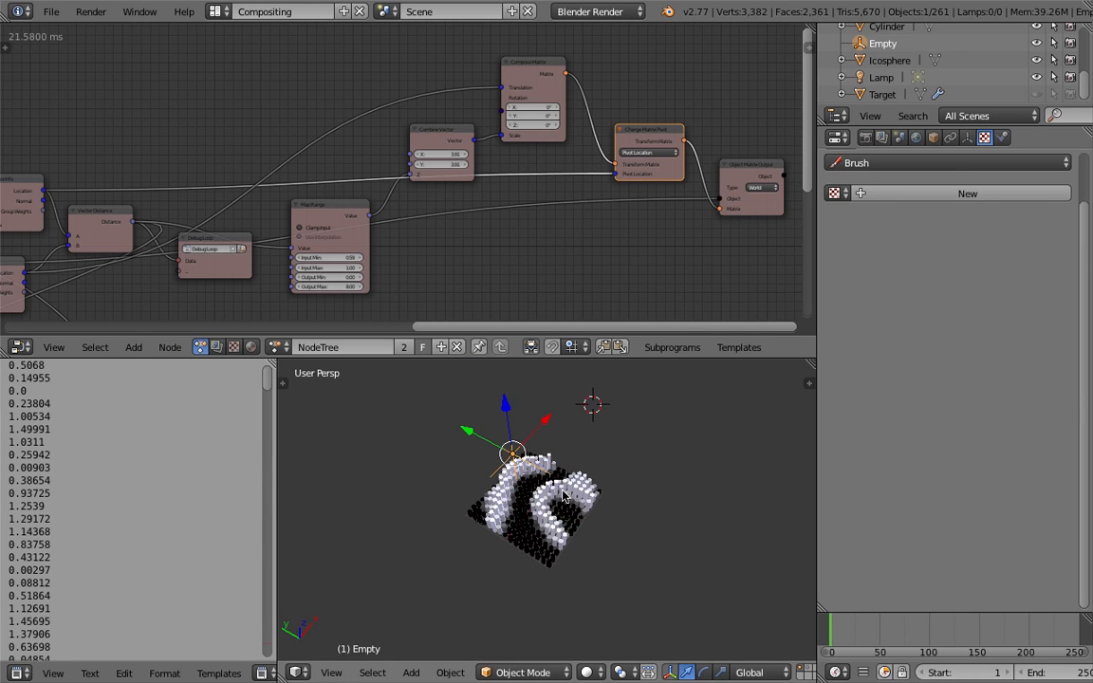
key("g")
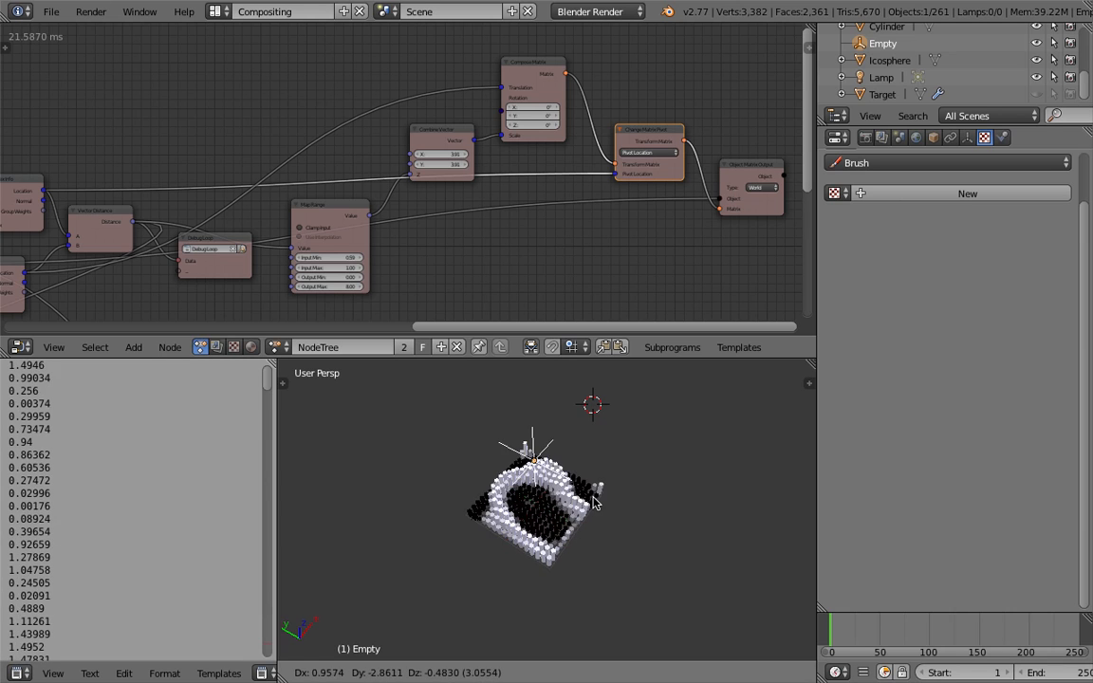
left_click(586, 503)
middle_click_drag(513, 537, 512, 533)
Move the Empty along Z, and reposition it freely above the cylinders
key("g")
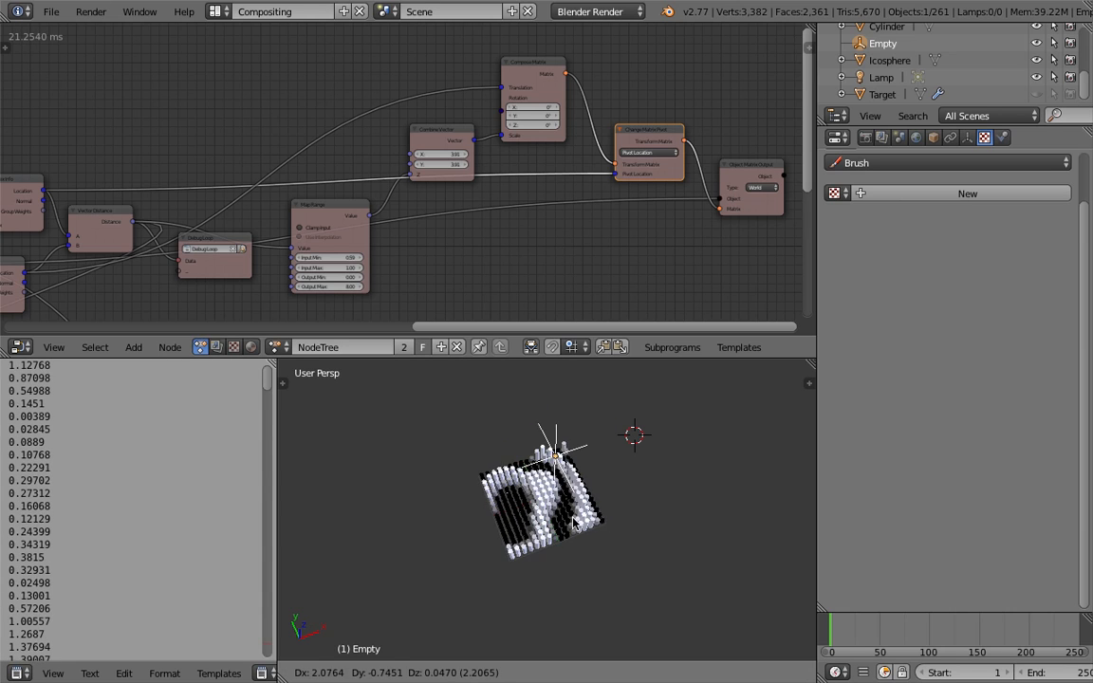
key("z")
left_click(559, 490)
middle_click_drag(560, 492, 641, 451)
key("g")
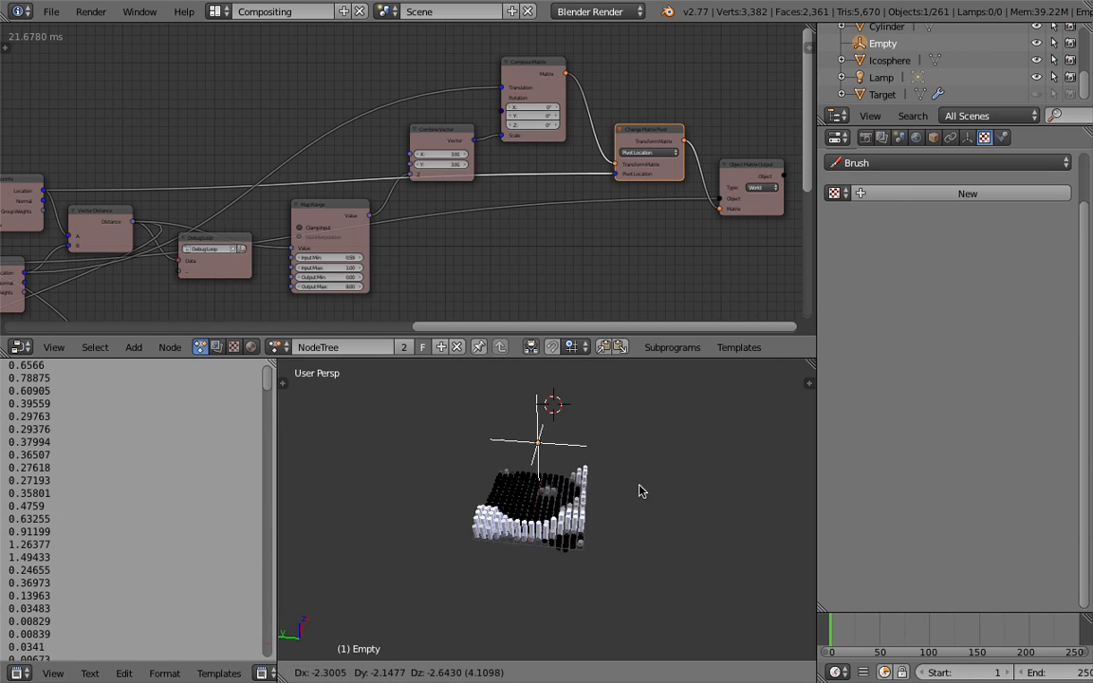
left_click(628, 495)
middle_click_drag(631, 496, 494, 455)
Examine the complete Animation Nodes tree together with the resulting cylinder grid
scroll(481, 288, "down", 5)
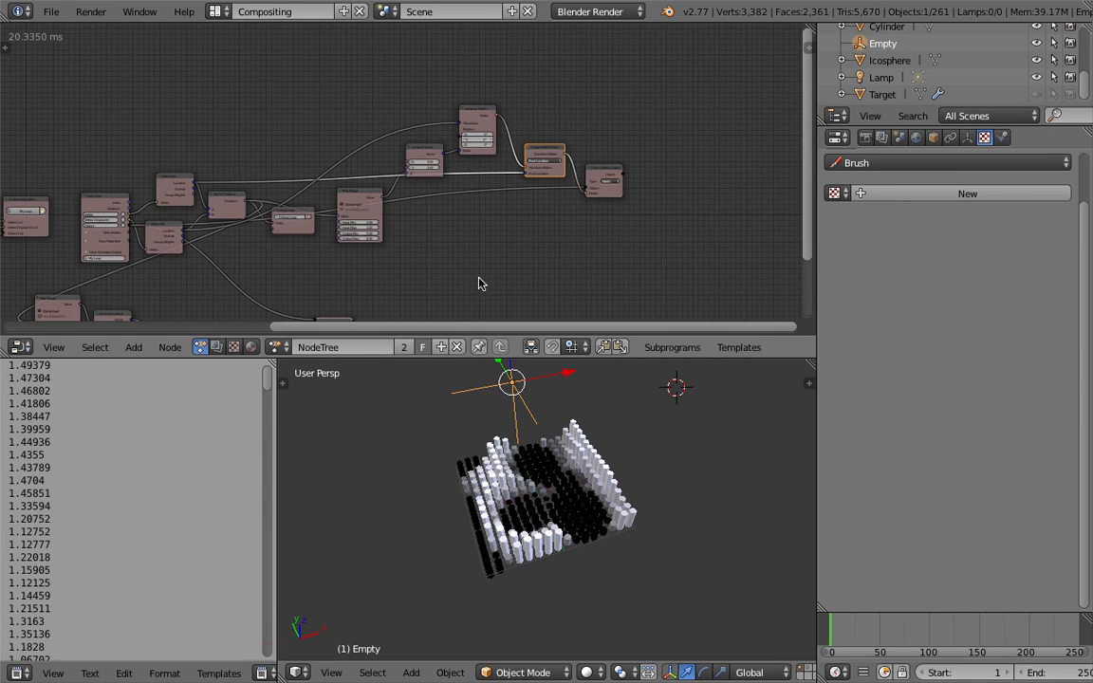
middle_click_drag(508, 263, 615, 265)
middle_click_drag(581, 224, 630, 208)
scroll(598, 221, "up", 1)
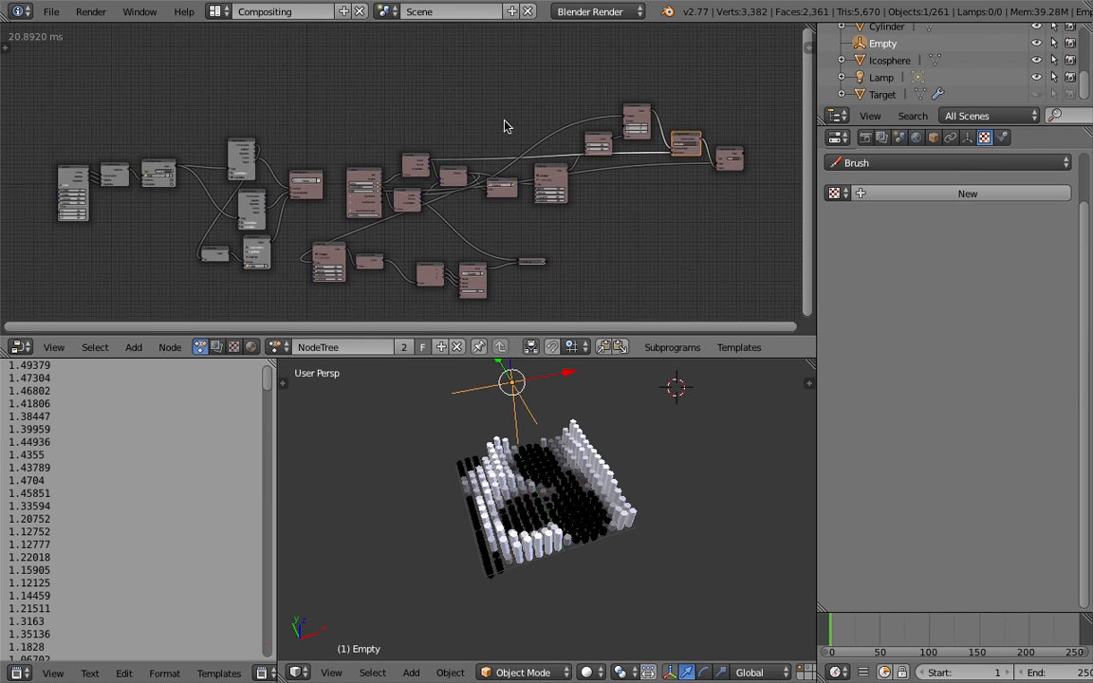
middle_click_drag(287, 66, 291, 63)
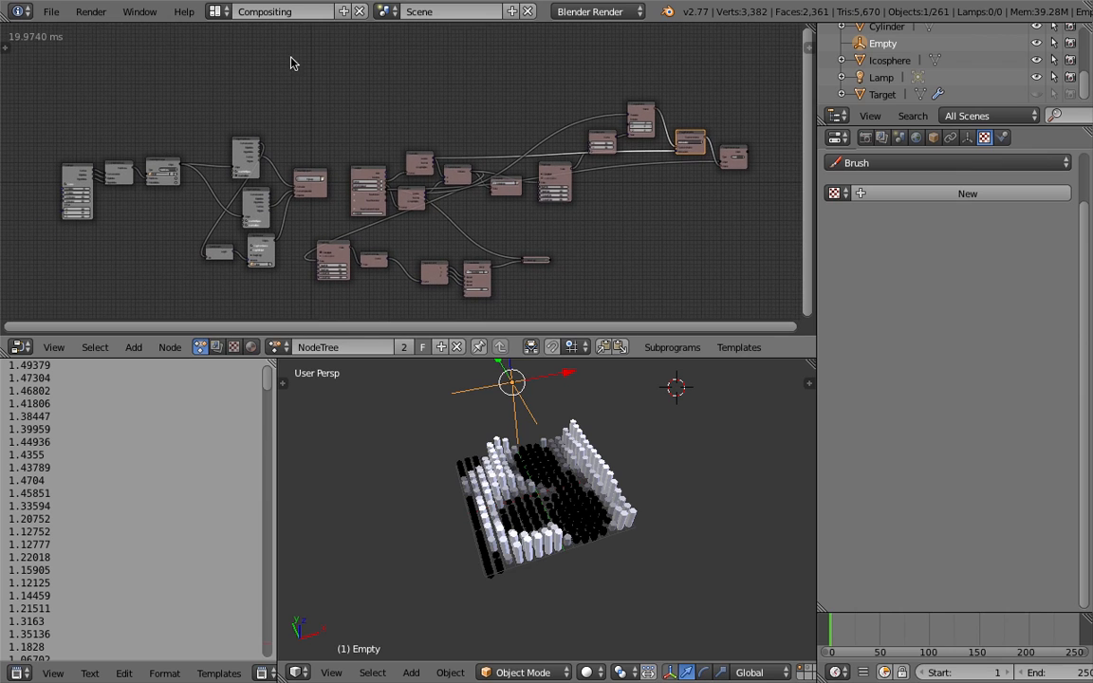
left_click(49, 11)
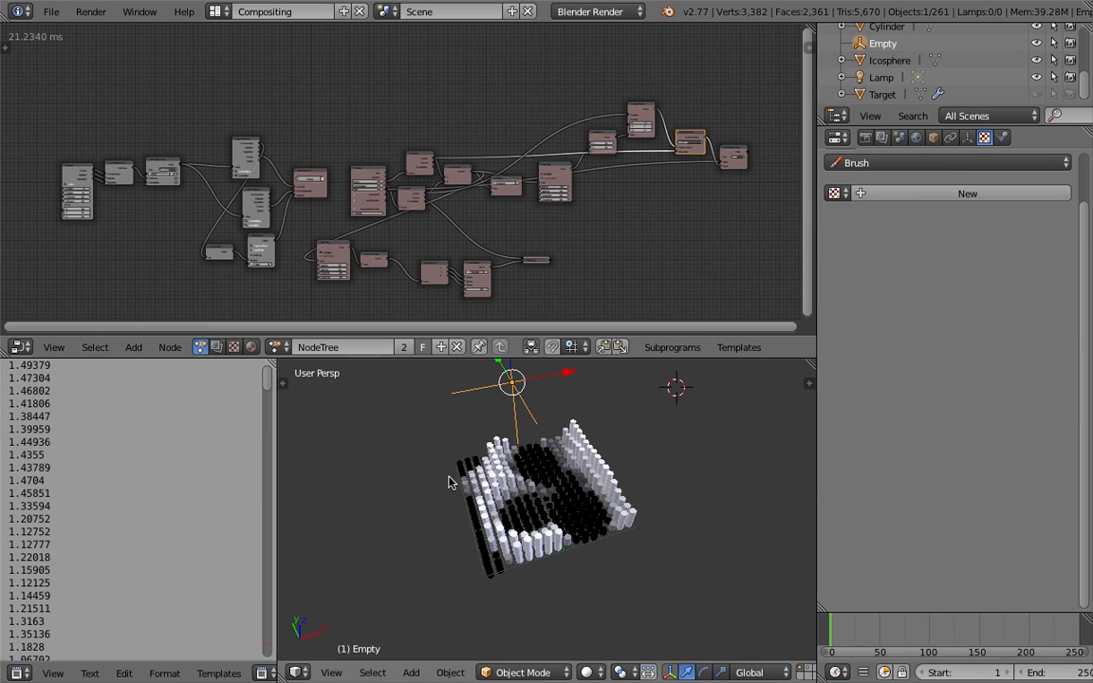
middle_click_drag(440, 500, 533, 439)
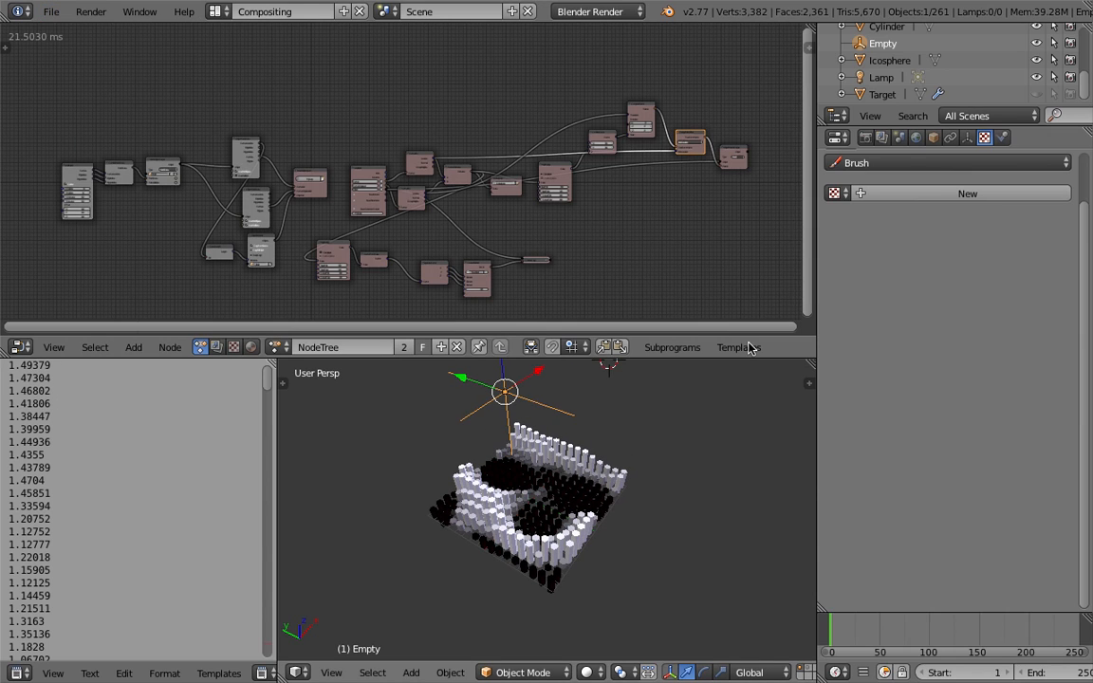
Show the Target object's Displace modifier settings and widen the properties area to review them beside the full node tree
right_click(600, 467)
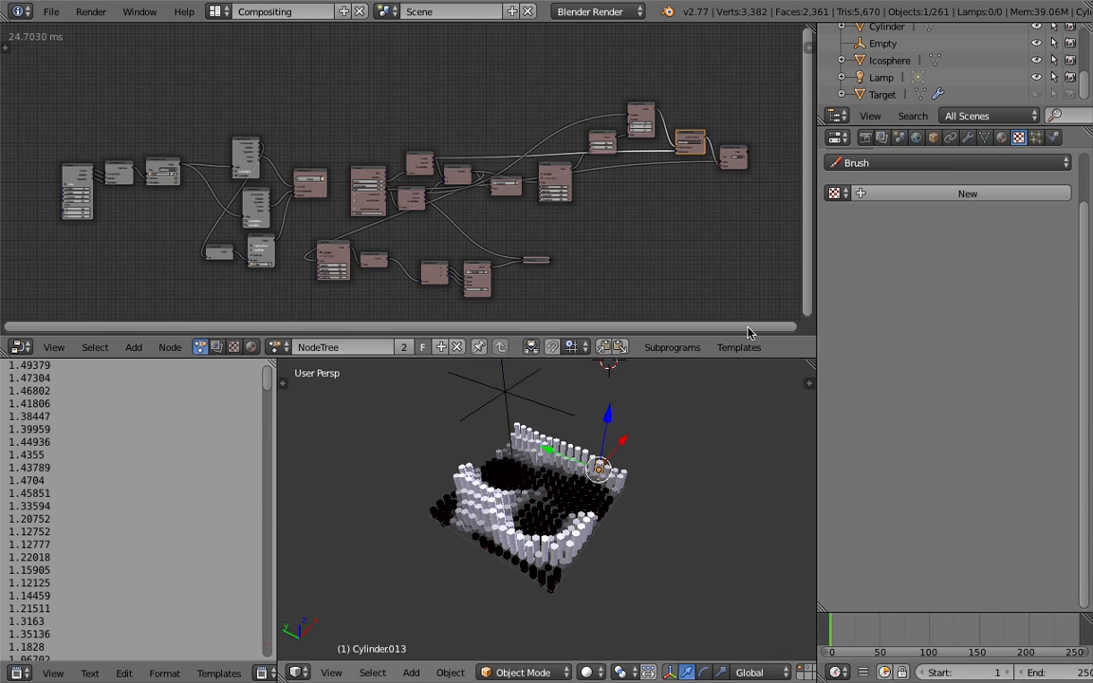
left_click(967, 138)
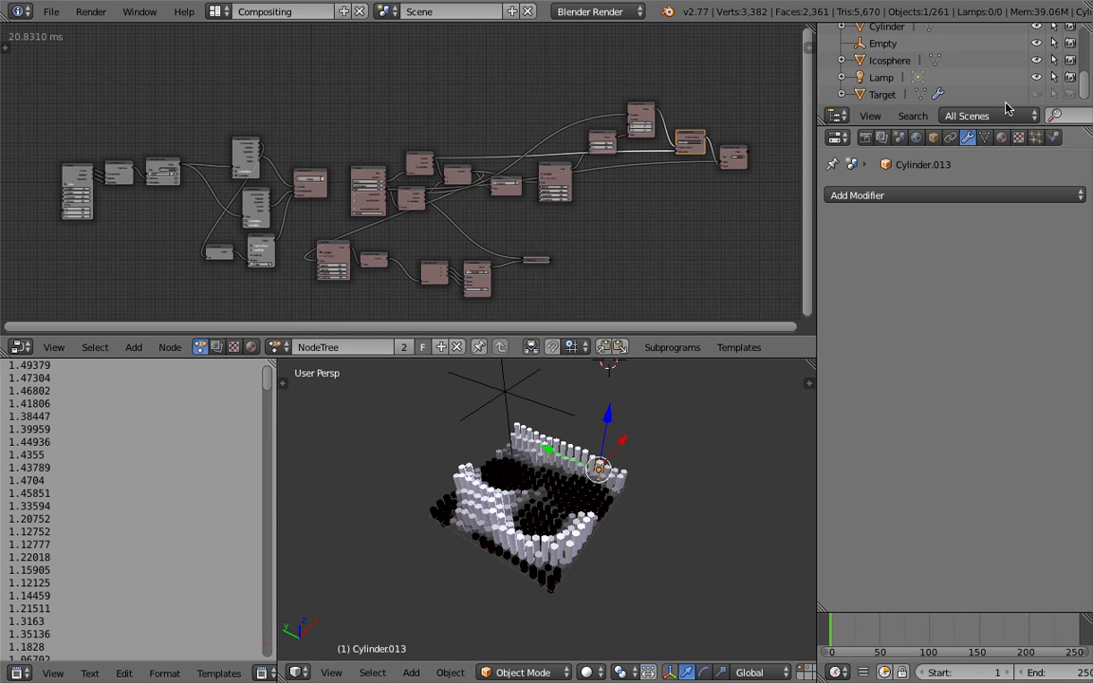
left_click(881, 96)
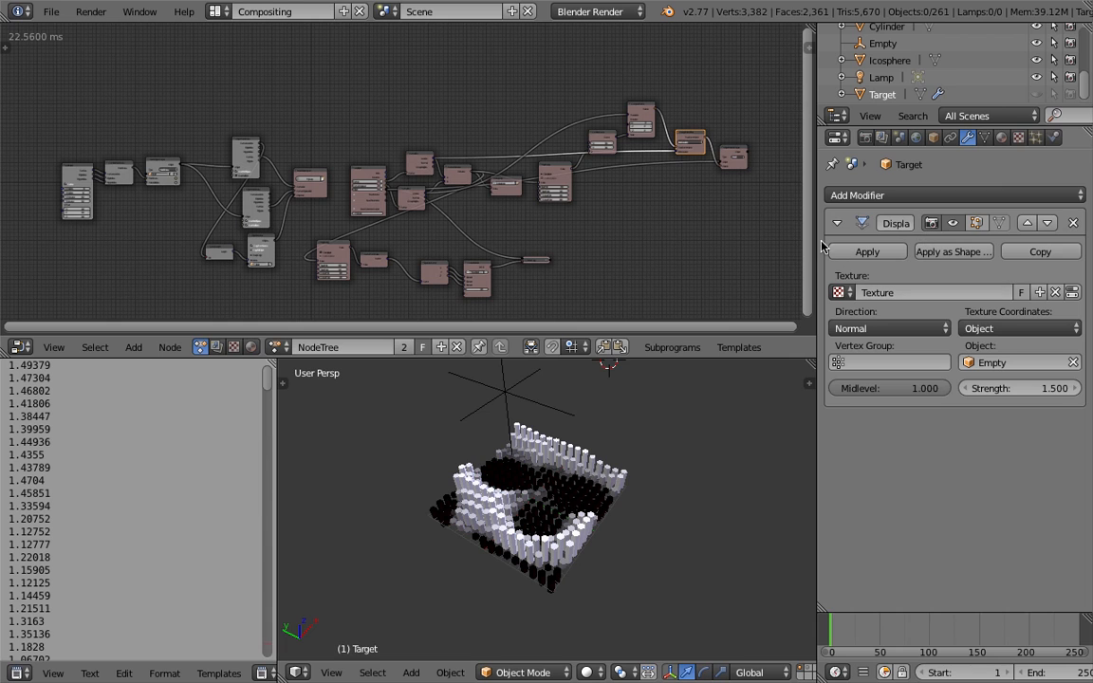
left_click_drag(816, 241, 729, 241)
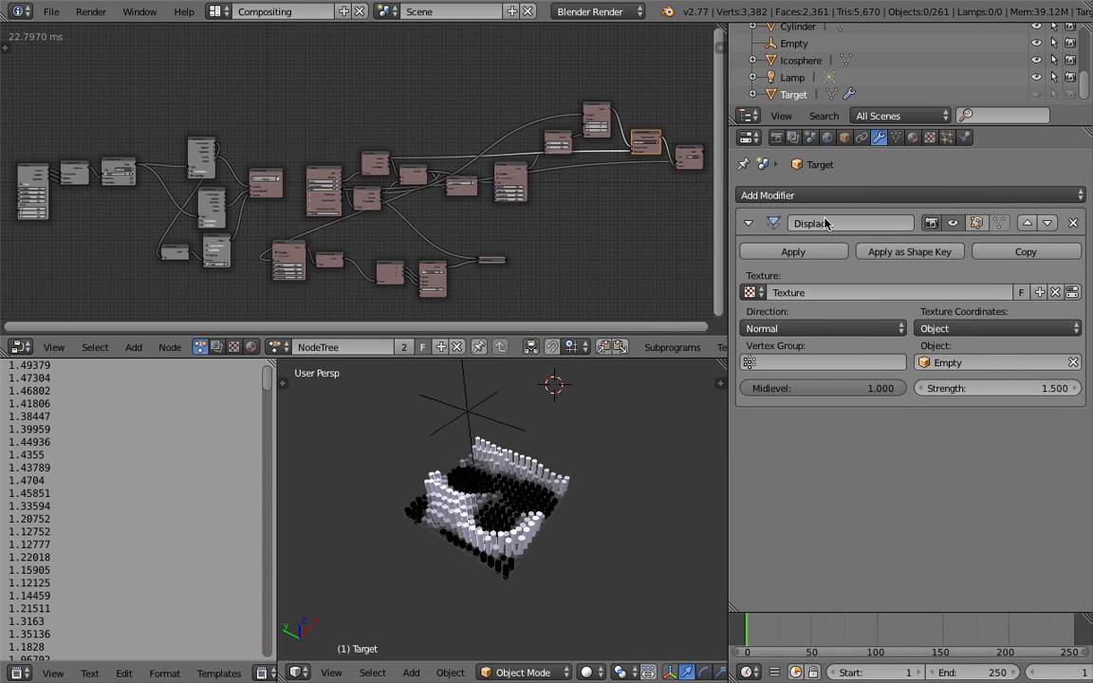
mouse_move(321, 108)
middle_mouse_down()
mouse_move(295, 94)
mouse_move(316, 108)
middle_mouse_up()
scroll(313, 100, "down", 1)
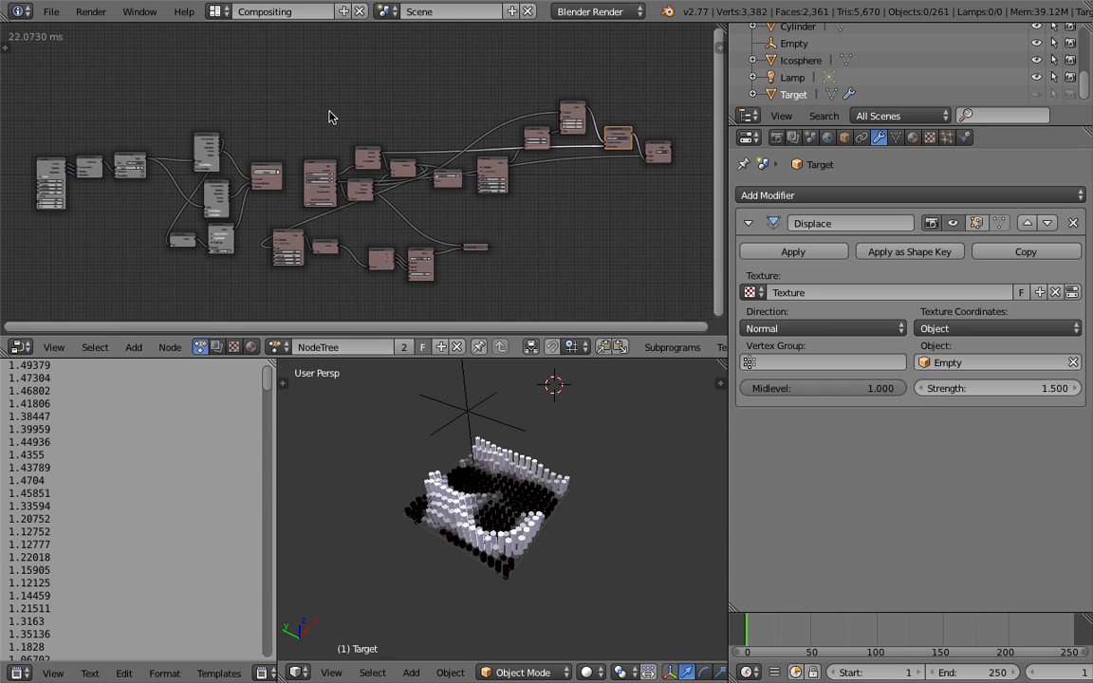
left_click_drag(727, 258, 770, 258)
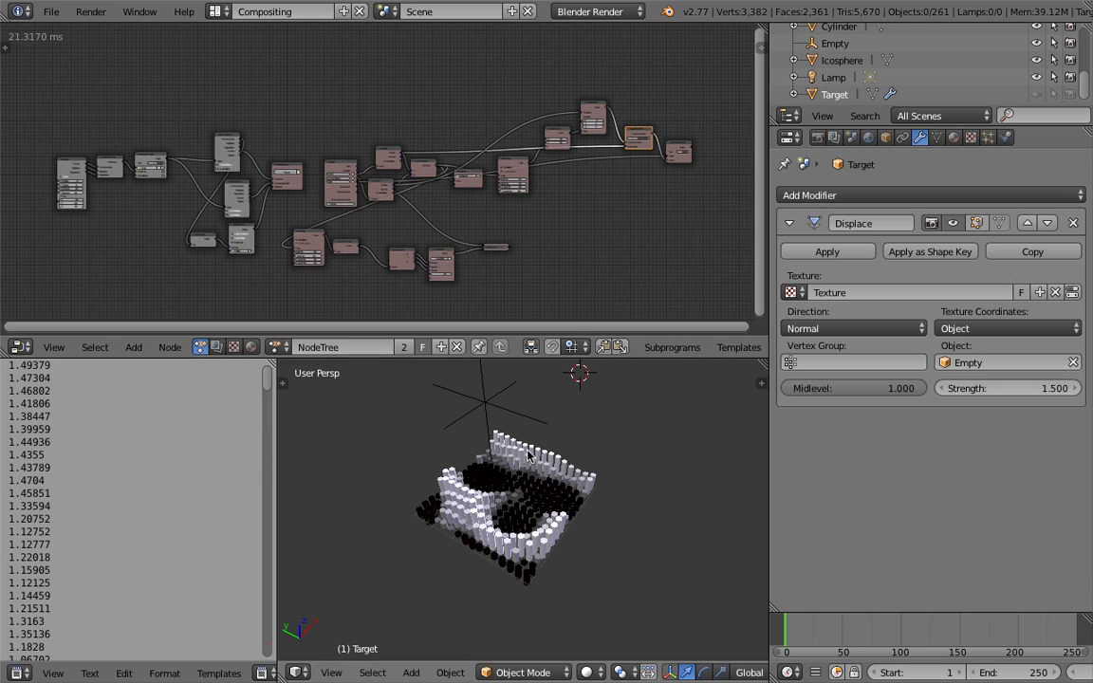
Widen the 3D view and examine the cylinder pattern up close from several angles
middle_click_drag(520, 508, 528, 504)
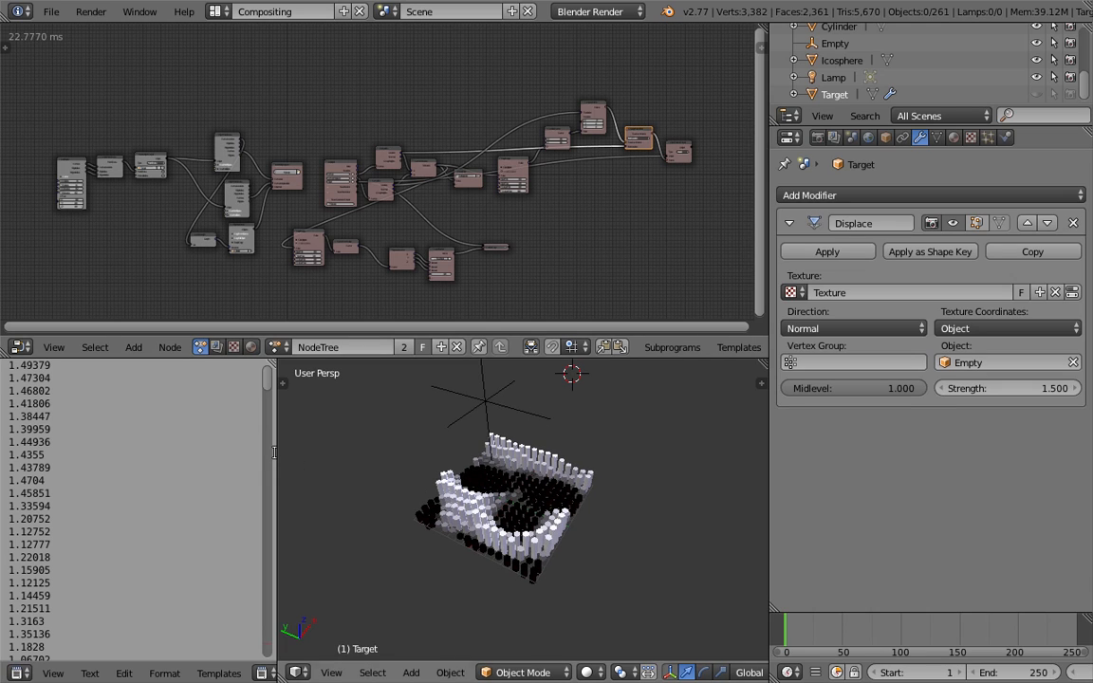
left_click_drag(274, 450, 247, 465)
middle_click_drag(402, 474, 385, 471)
scroll(407, 467, "up", 2)
scroll(476, 466, "up", 1)
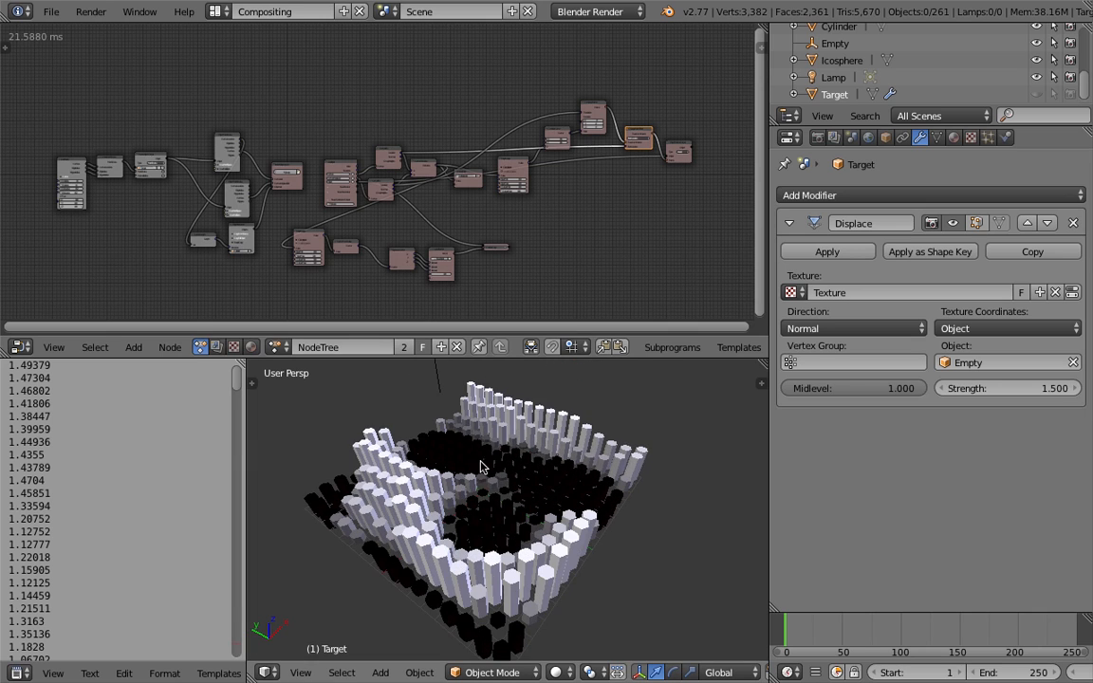
middle_click_drag(564, 478, 473, 444)
middle_click_drag(475, 422, 481, 450)
Select the Empty above the cylinders and move it freely three times, ending at about X 2.15, Y 0.18, Z 13.95
scroll(481, 448, "down", 3)
middle_click_drag(486, 401, 491, 441, "shift")
right_click(492, 440)
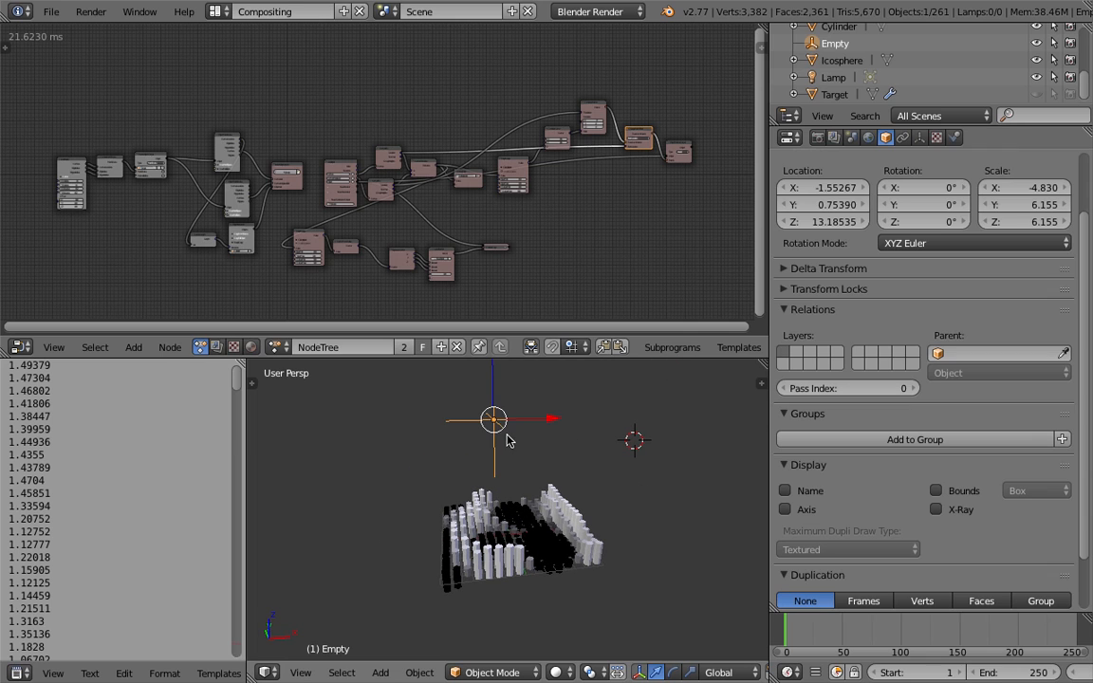
key("g")
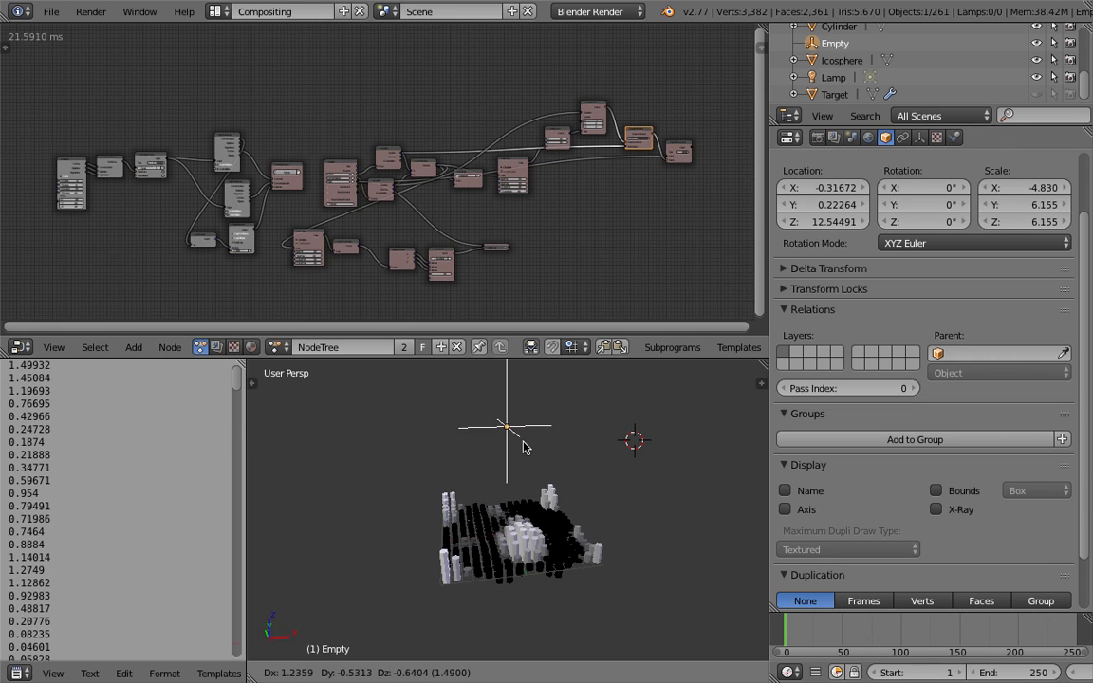
left_click(529, 448)
middle_click_drag(528, 448, 560, 495)
key("g")
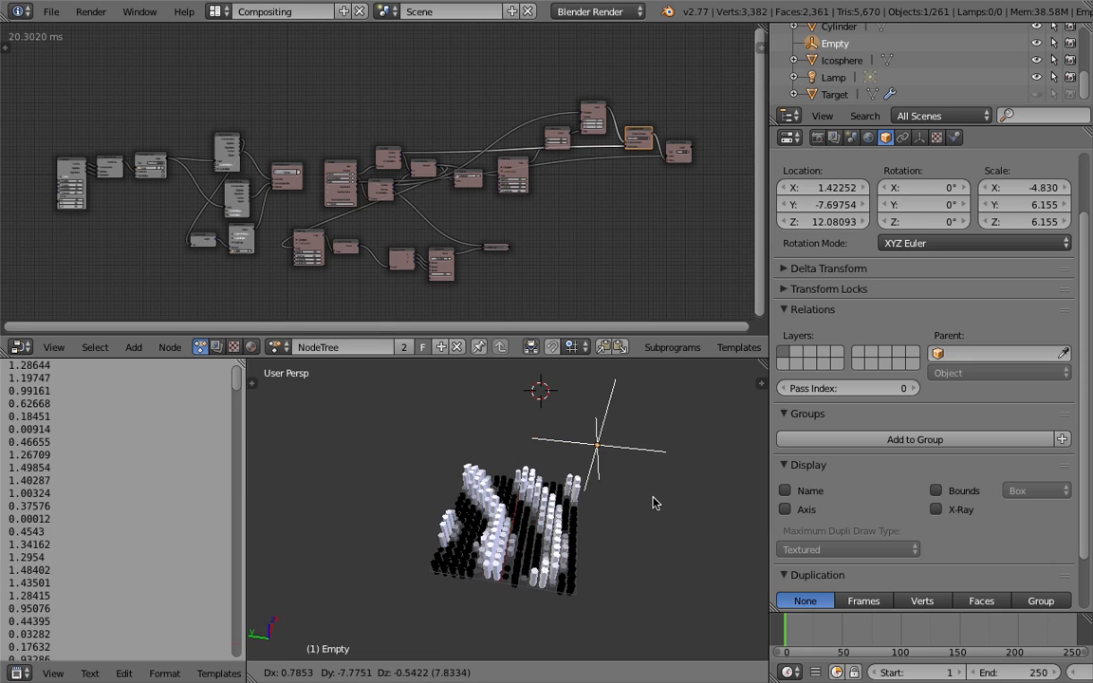
left_click(576, 472)
key("g")
left_click(582, 469)
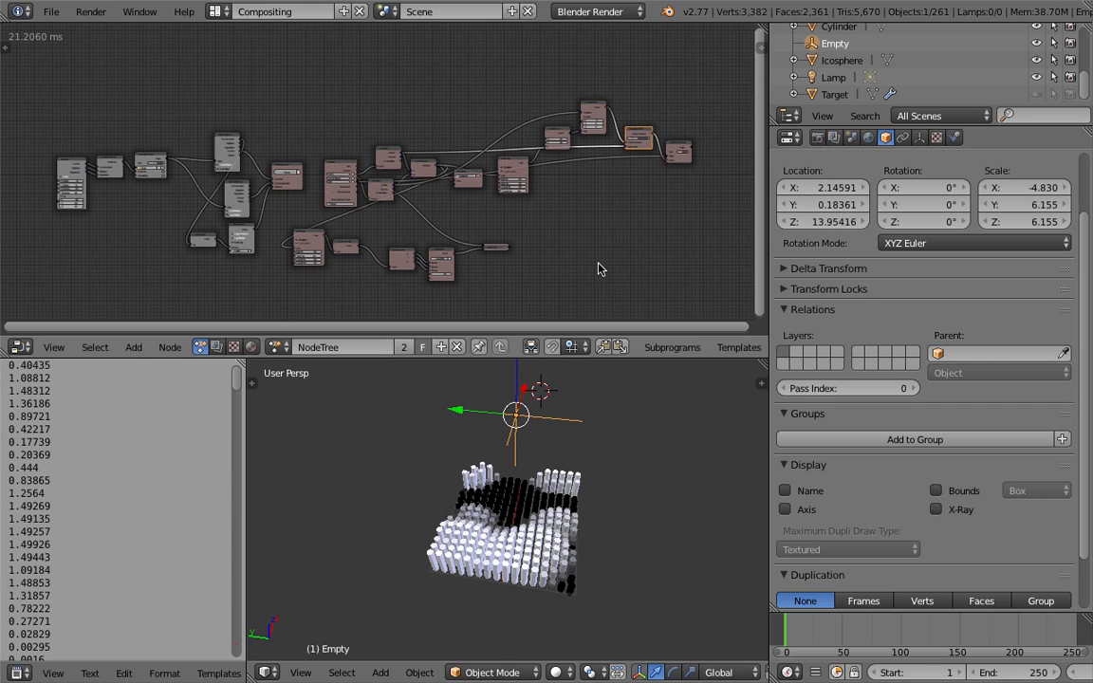
Review the node categories available for adding, including the Vector nodes, and frame the complete node tree
middle_click_drag(599, 203, 595, 204)
key("shift+a")
mouse_move(597, 200)
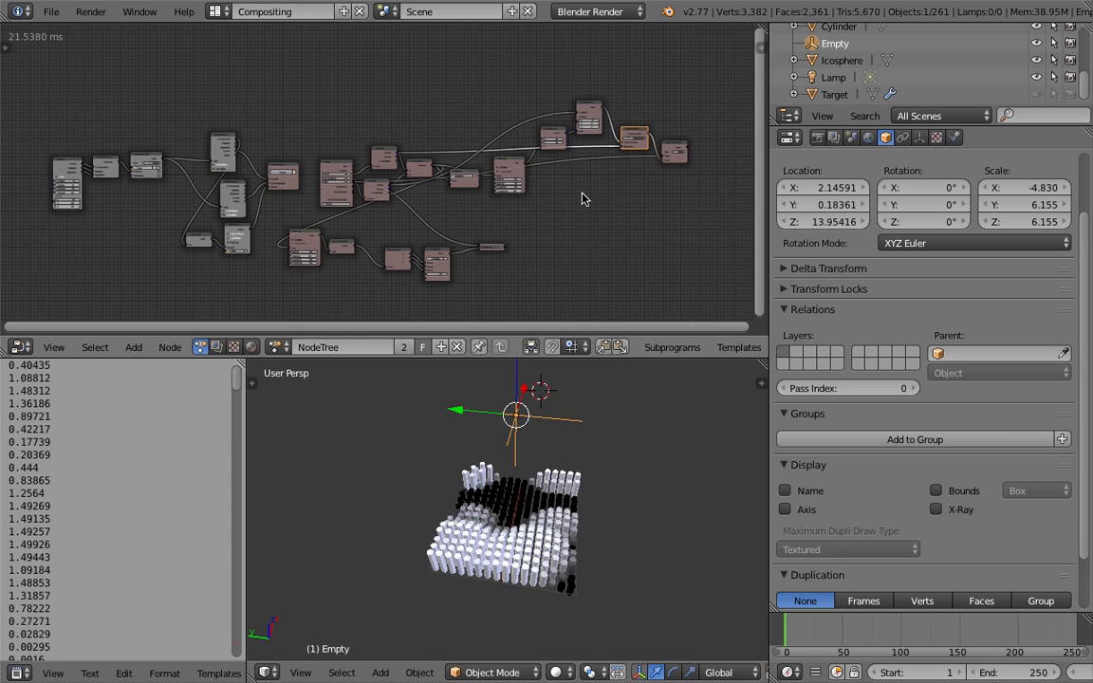
key("shift+a")
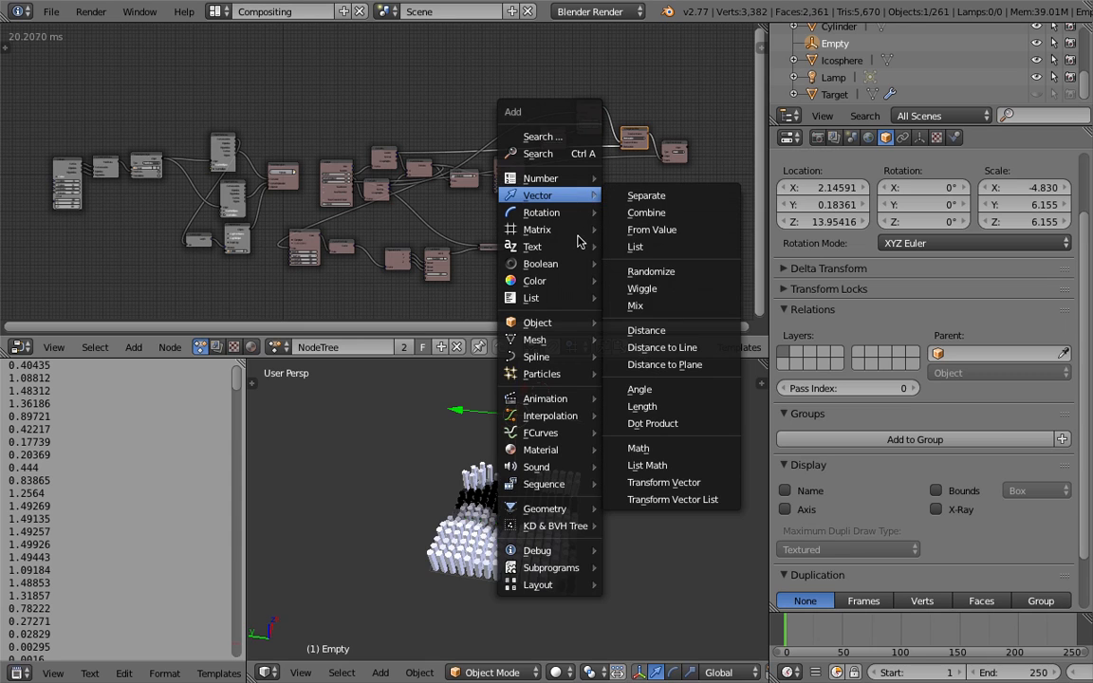
mouse_move(579, 266)
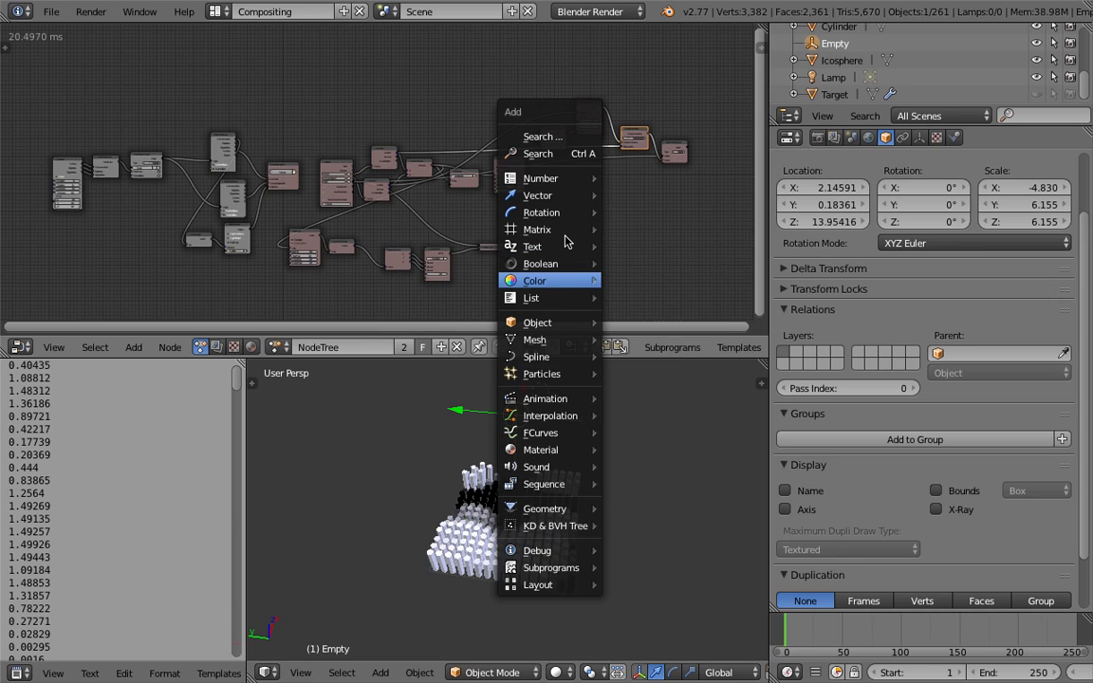
mouse_move(566, 242)
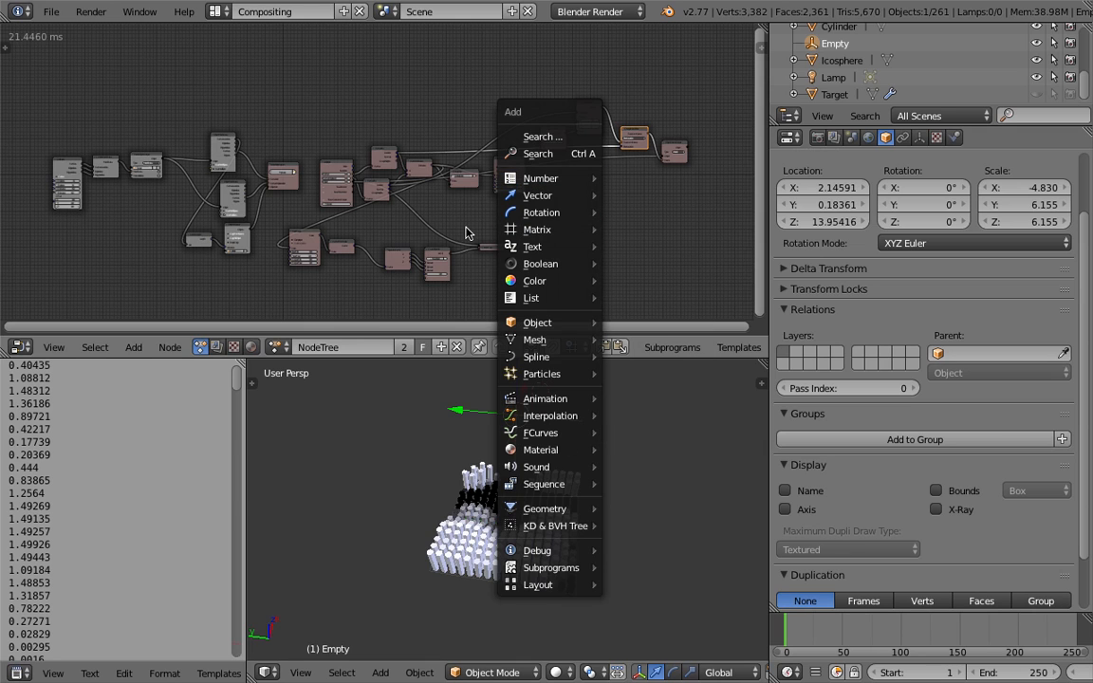
scroll(479, 215, "up", 1)
middle_click_drag(493, 210, 493, 214)
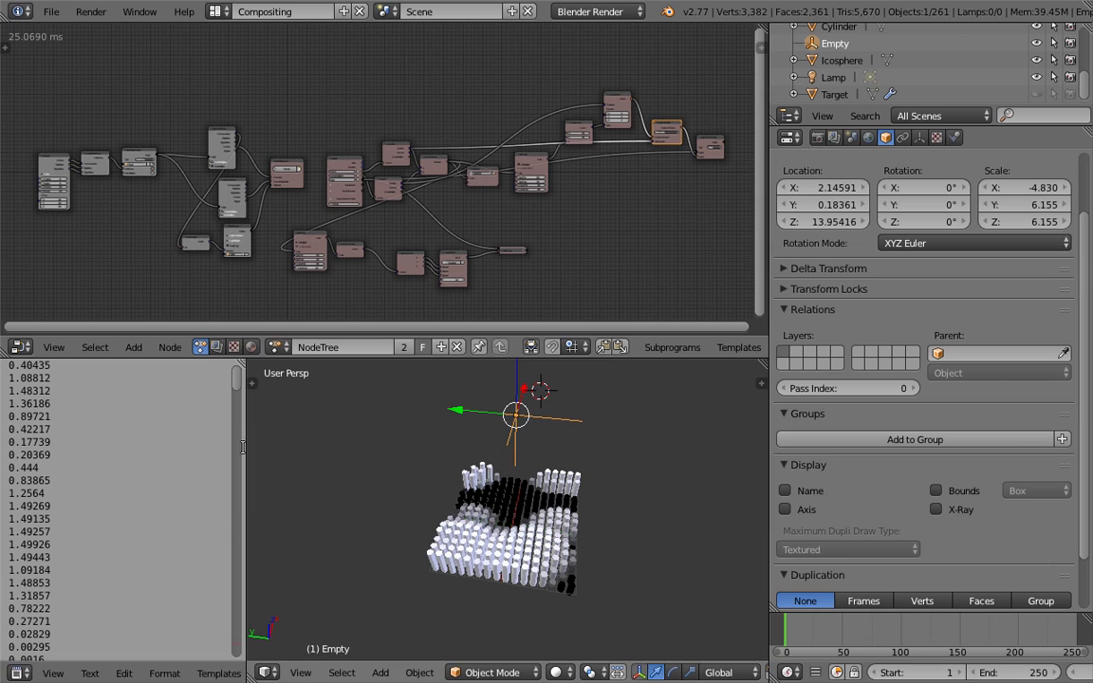
Enlarge the 3D view further and move the Empty three times over the cylinders, ending at about X 1.23, Y 1.00, Z 14.07
left_click_drag(245, 434, 167, 435)
middle_click_drag(369, 472, 503, 495)
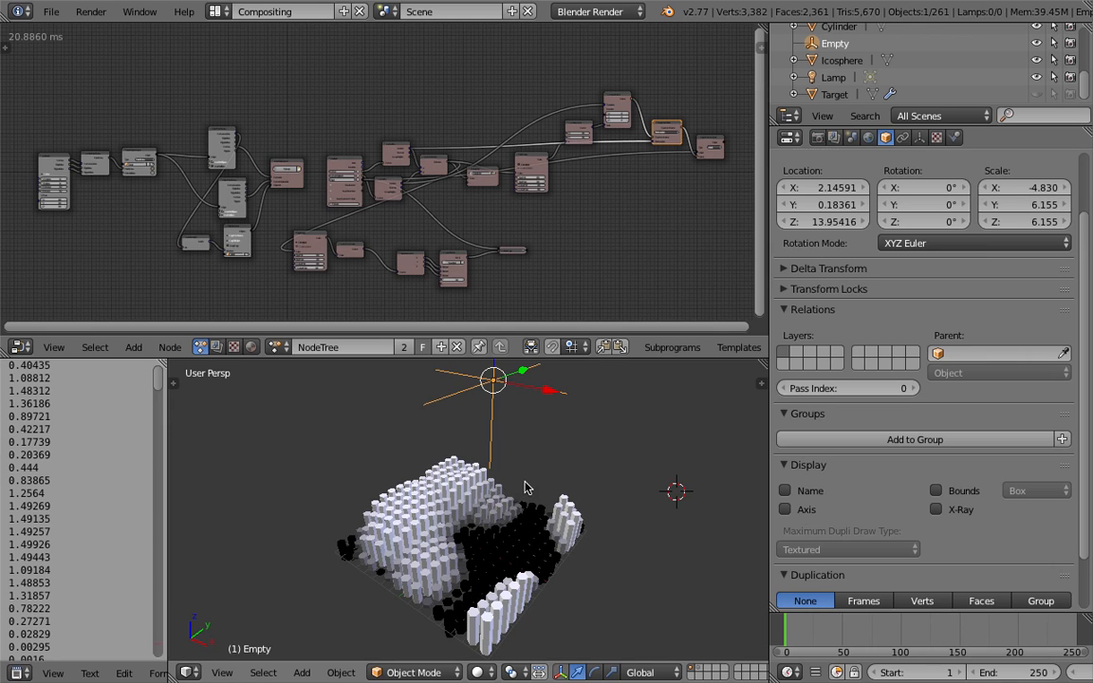
key("g")
left_click(593, 483)
key("g")
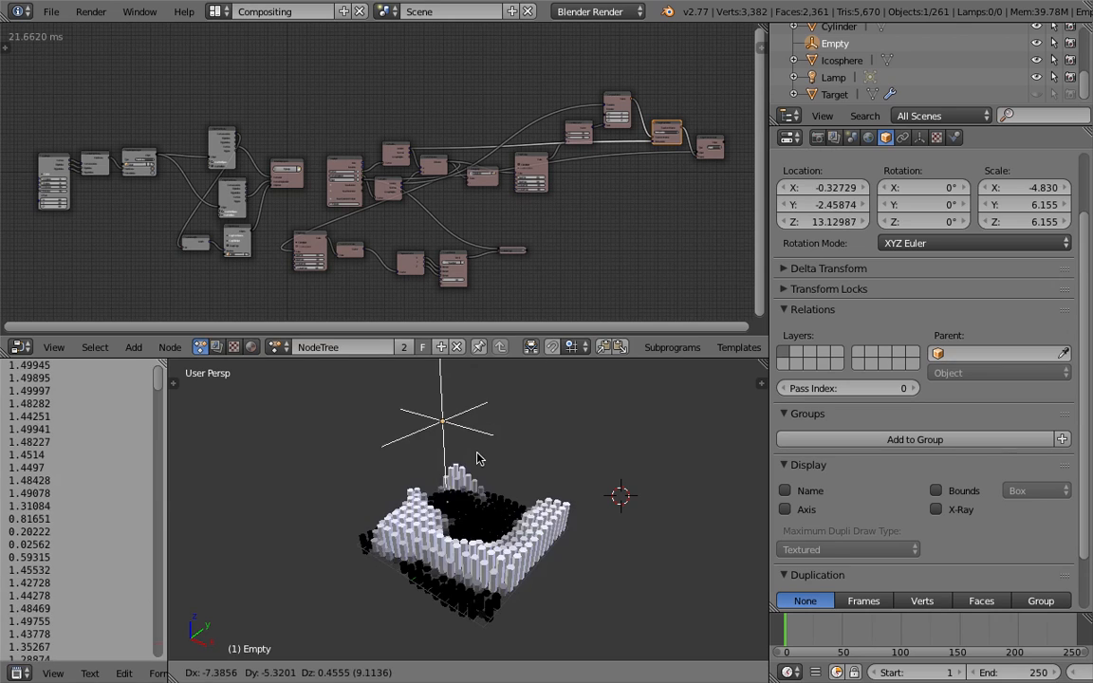
left_click(517, 457)
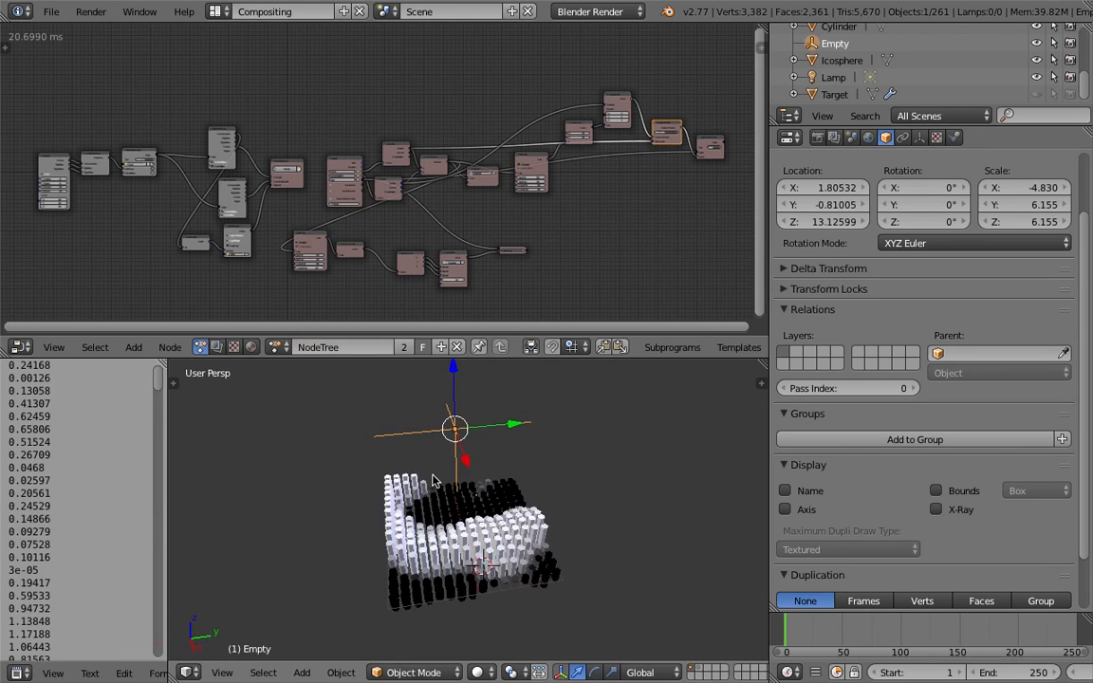
key("g")
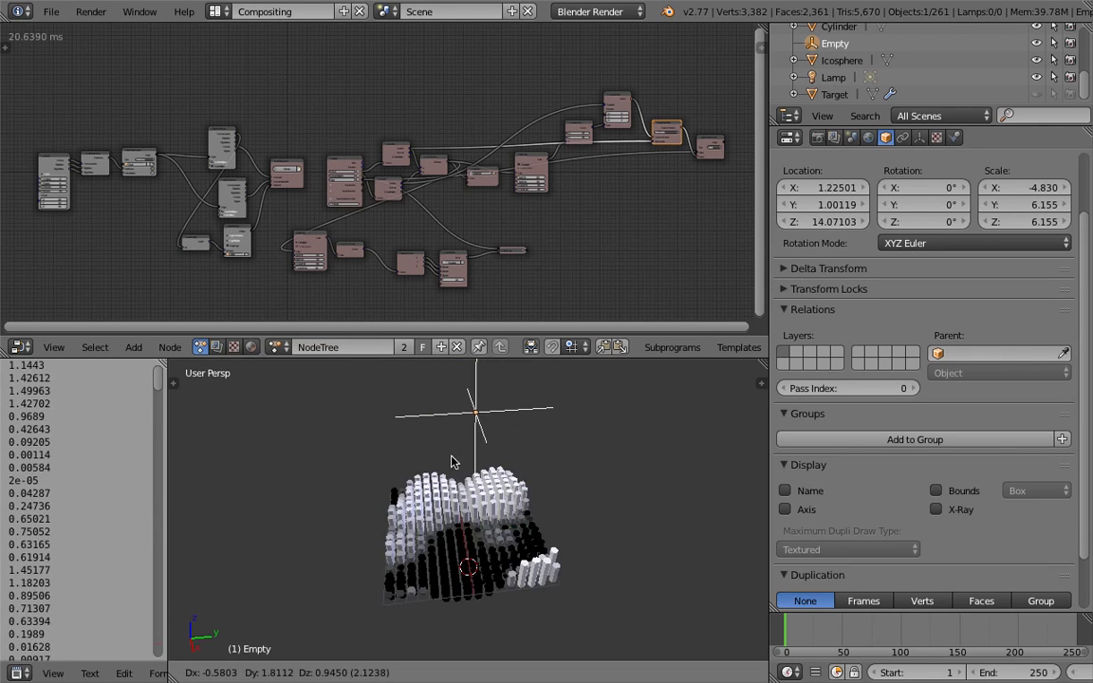
left_click(406, 467)
Move the Empty twice from different viewing angles, ending at about X 3.00, Y -1.33, Z 12.12
middle_click_drag(399, 417, 546, 485)
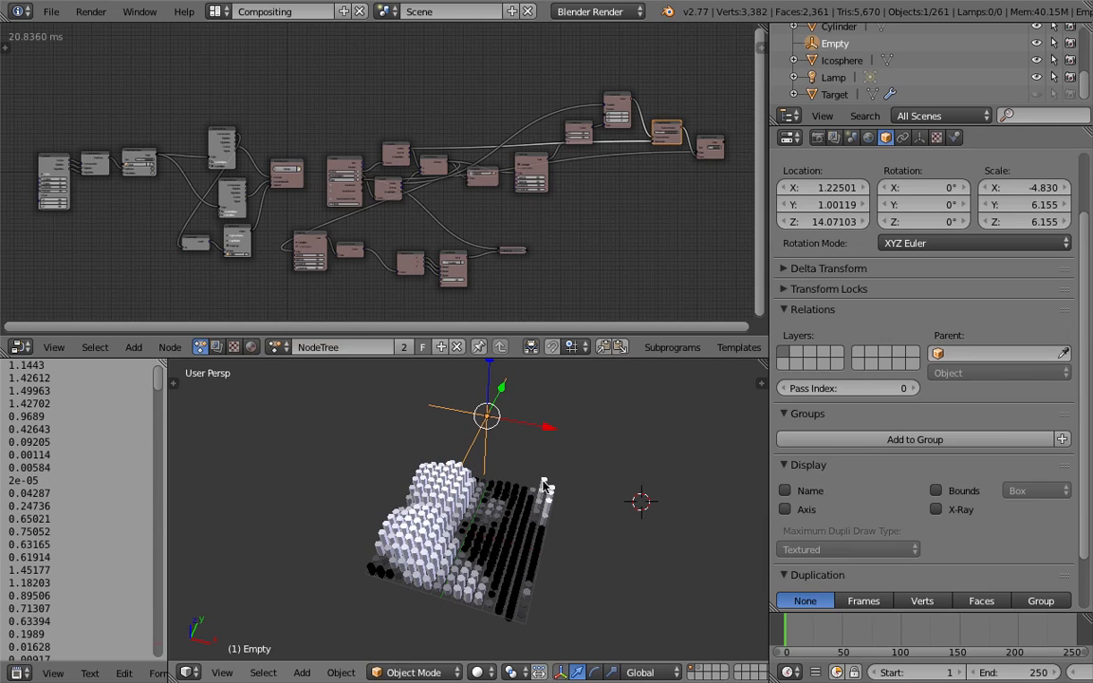
key("g")
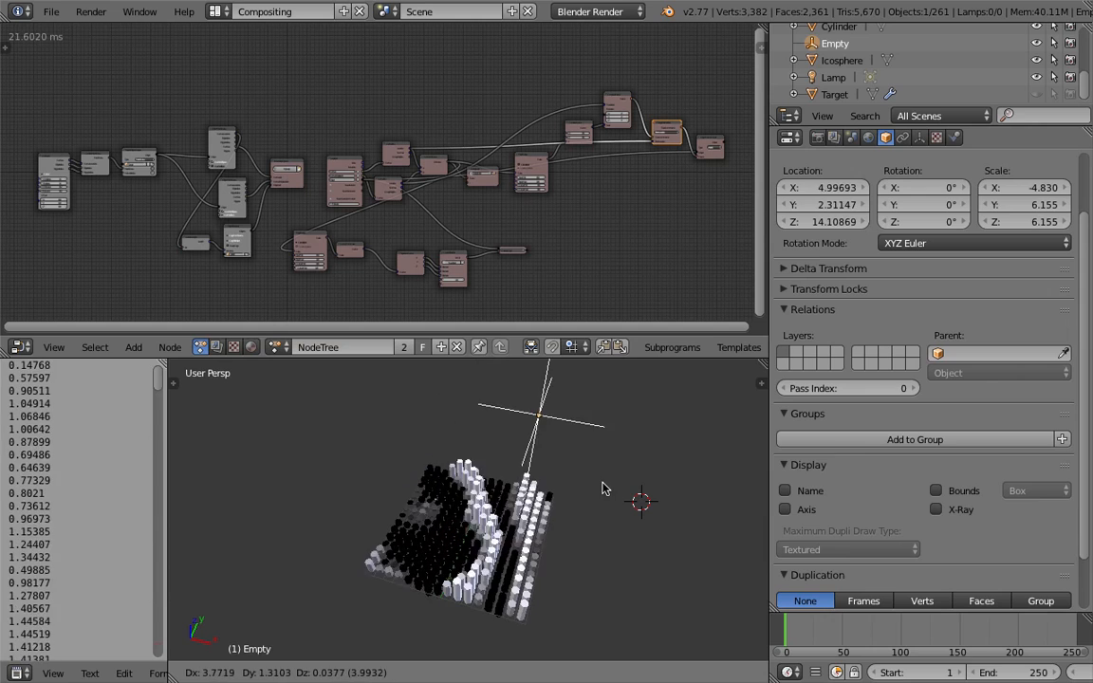
left_click(581, 512)
middle_click_drag(581, 512, 485, 441)
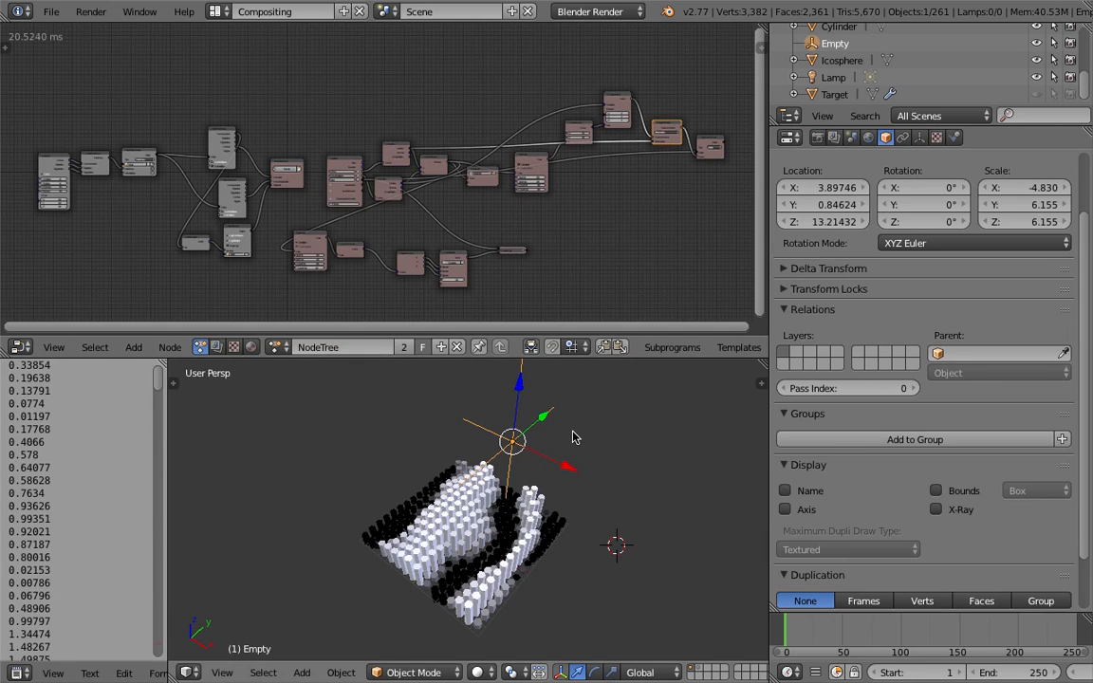
key("g")
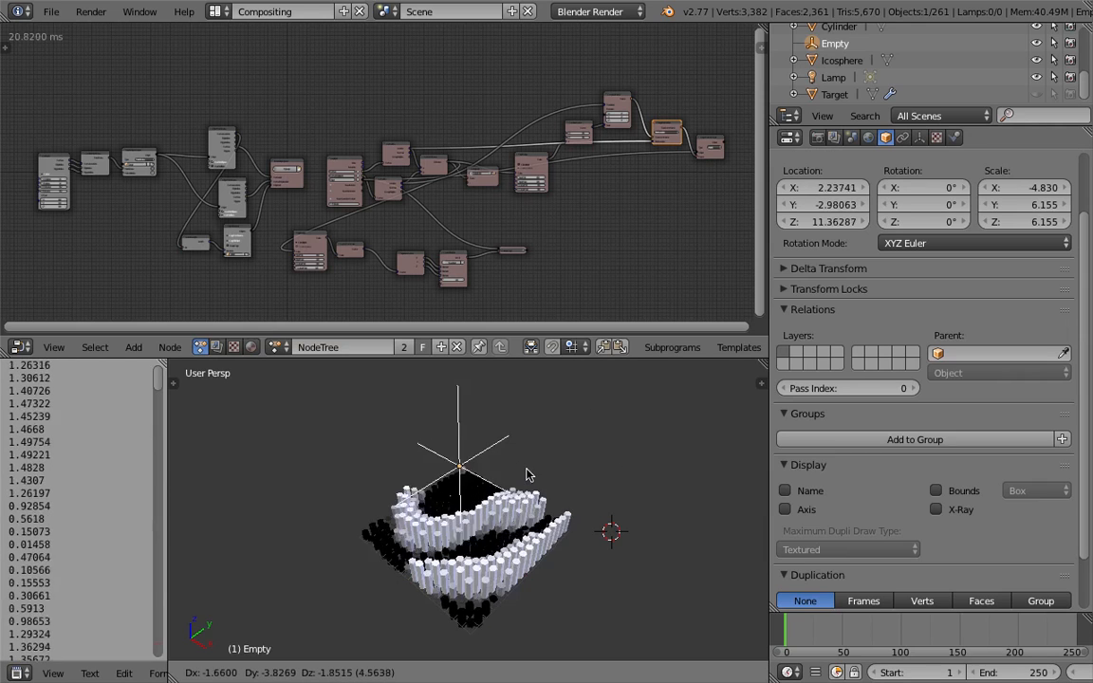
left_click(554, 456)
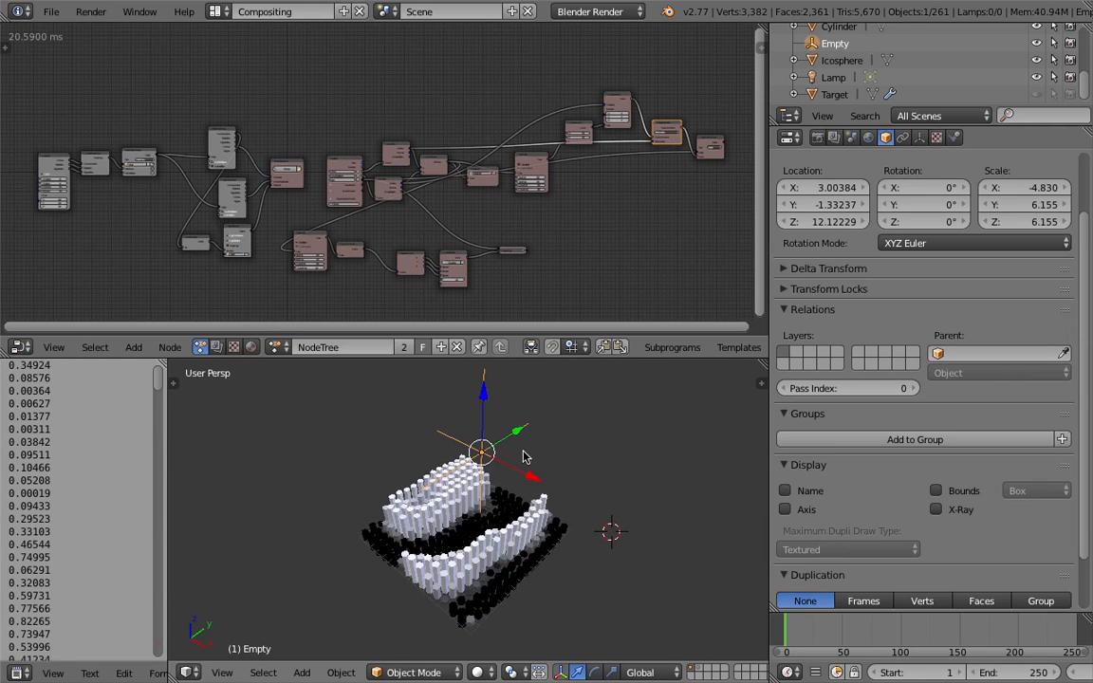
Reposition the Empty at about X 4.82, Y 0.59, Z 10.90 and view the cylinders more closely
middle_click_drag(528, 455, 506, 457)
left_click_drag(509, 449, 551, 437)
key("g")
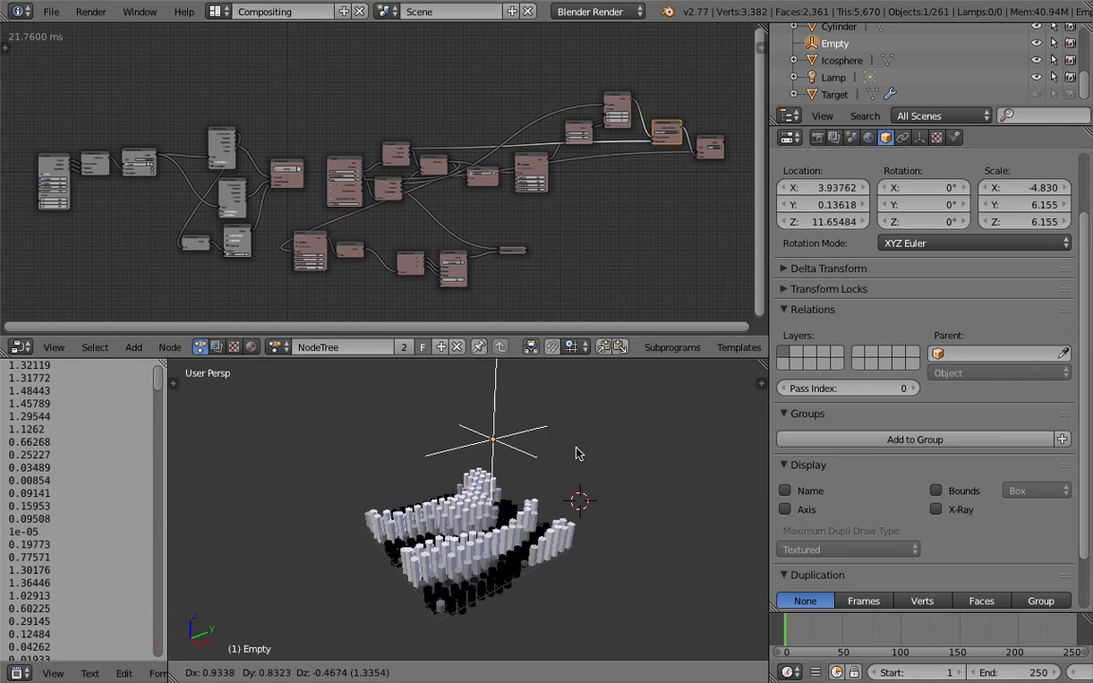
left_click(546, 477)
scroll(560, 463, "up", 2)
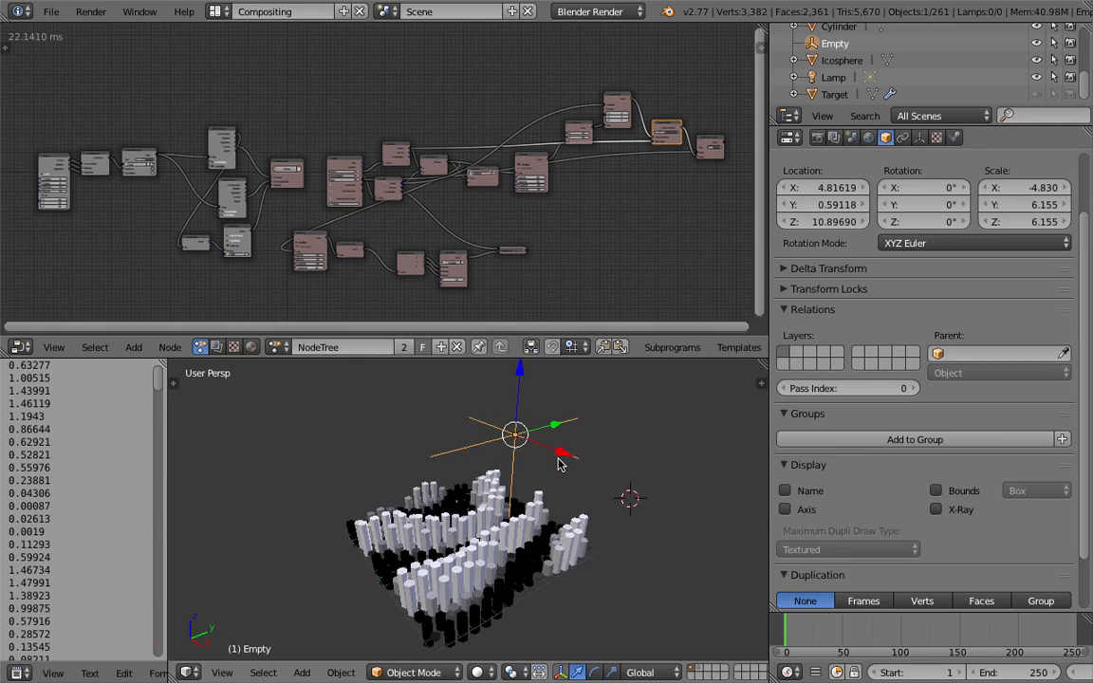